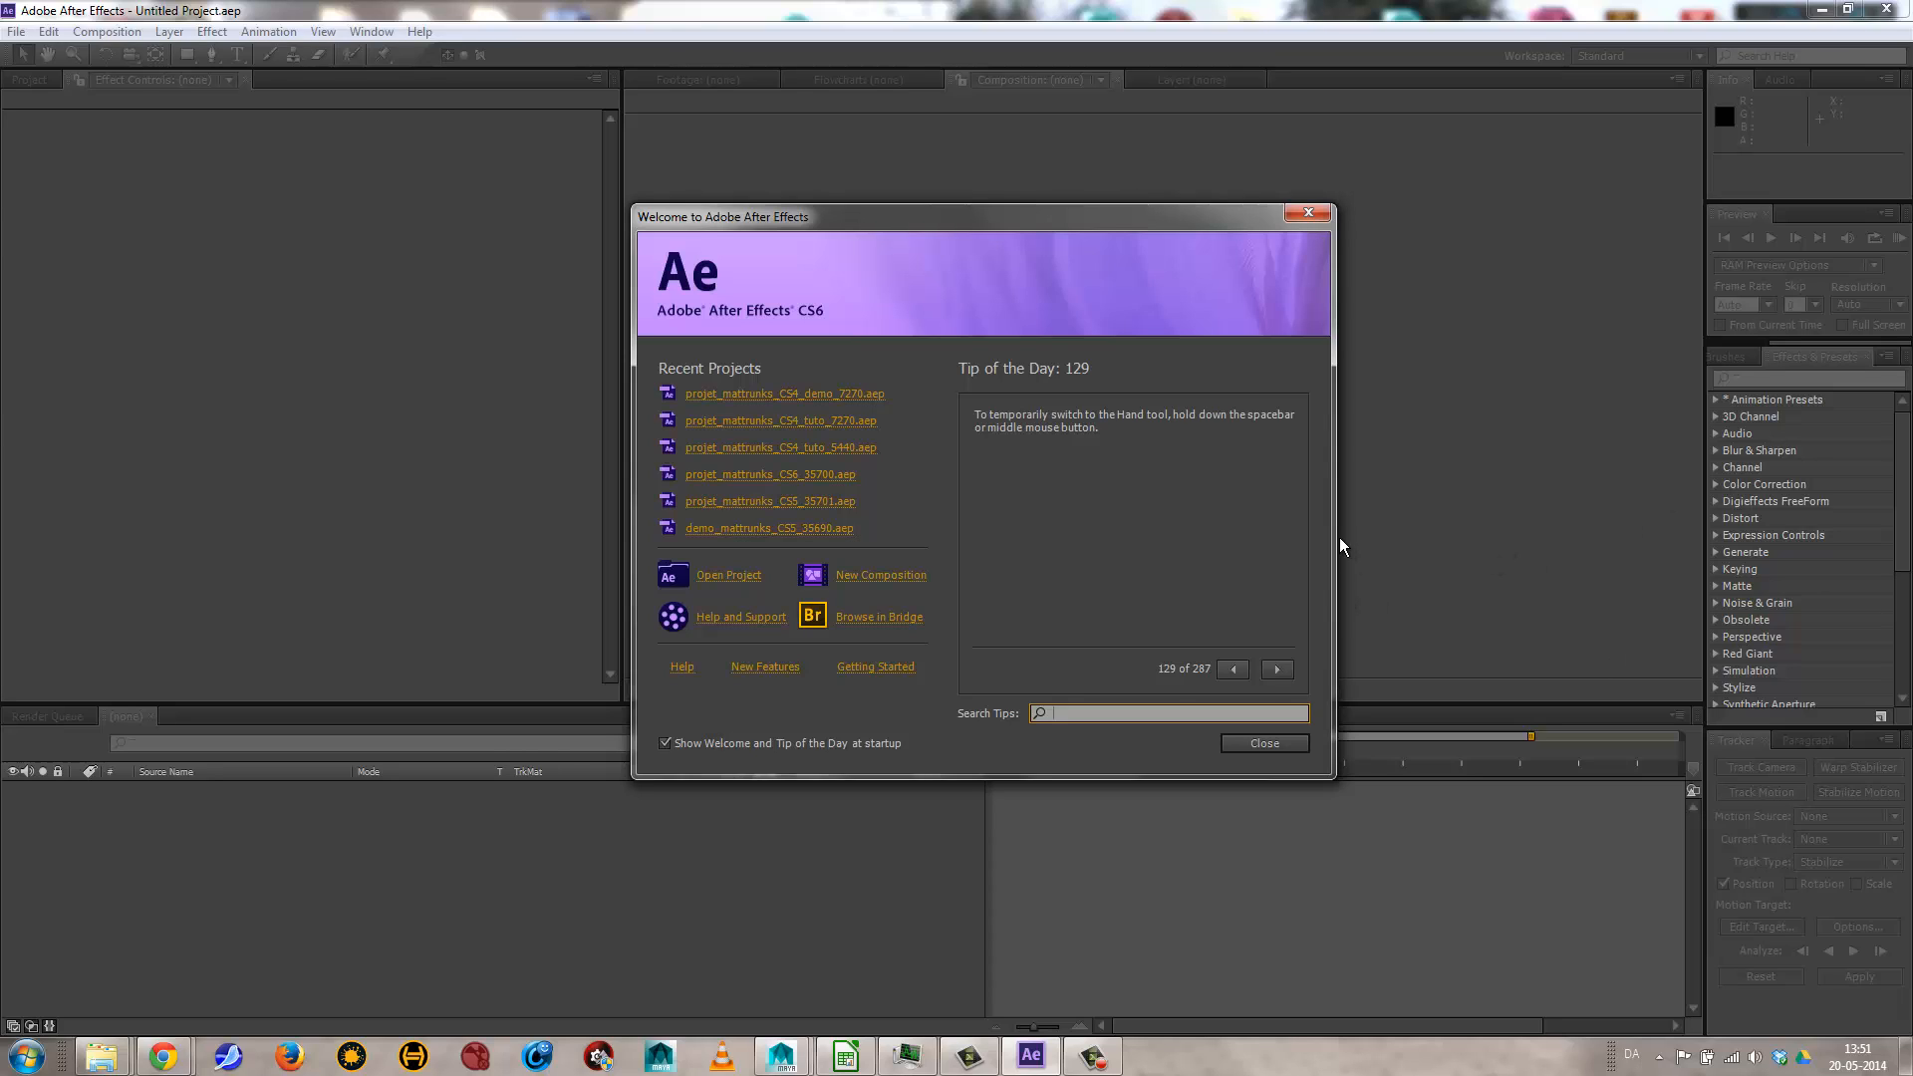
# Dismiss the welcome dialog.
pyautogui.moveTo(1049, 214); pyautogui.dragTo(1021, 231)
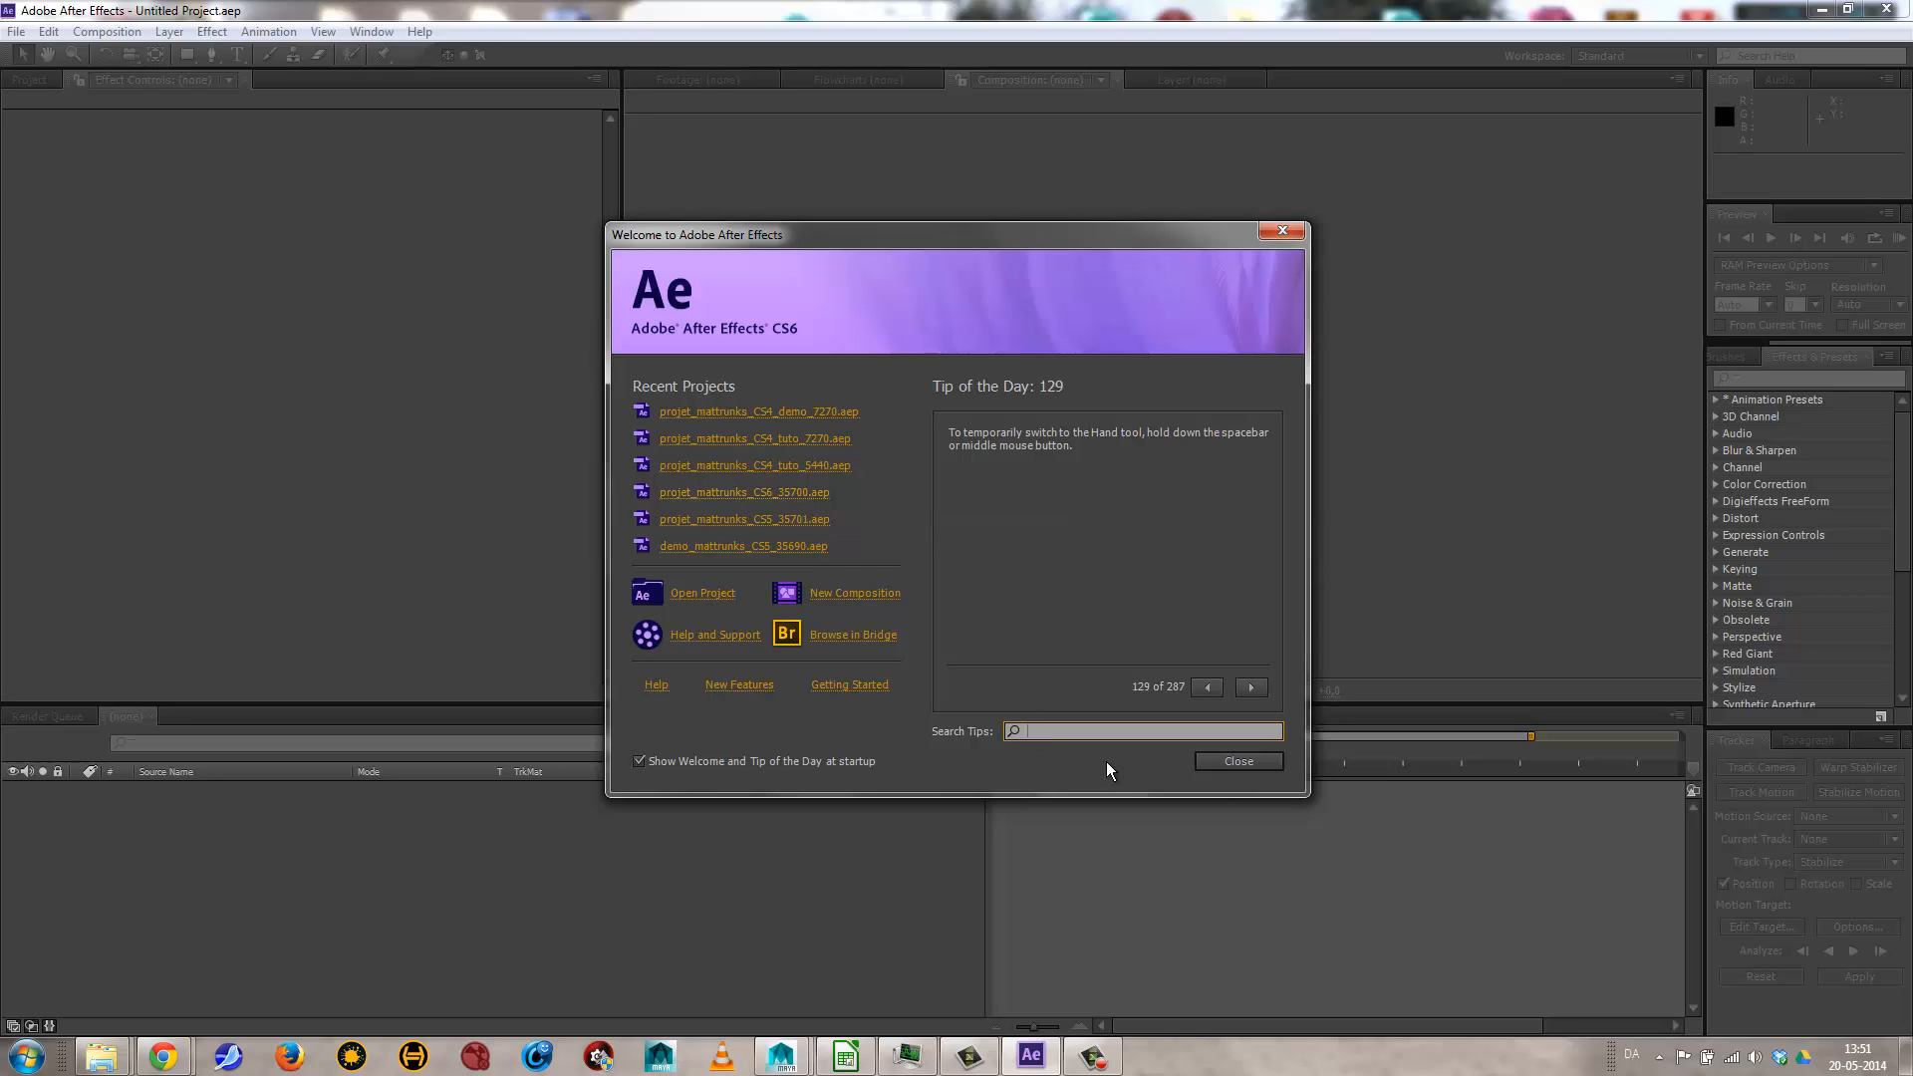
pyautogui.click(1253, 762)
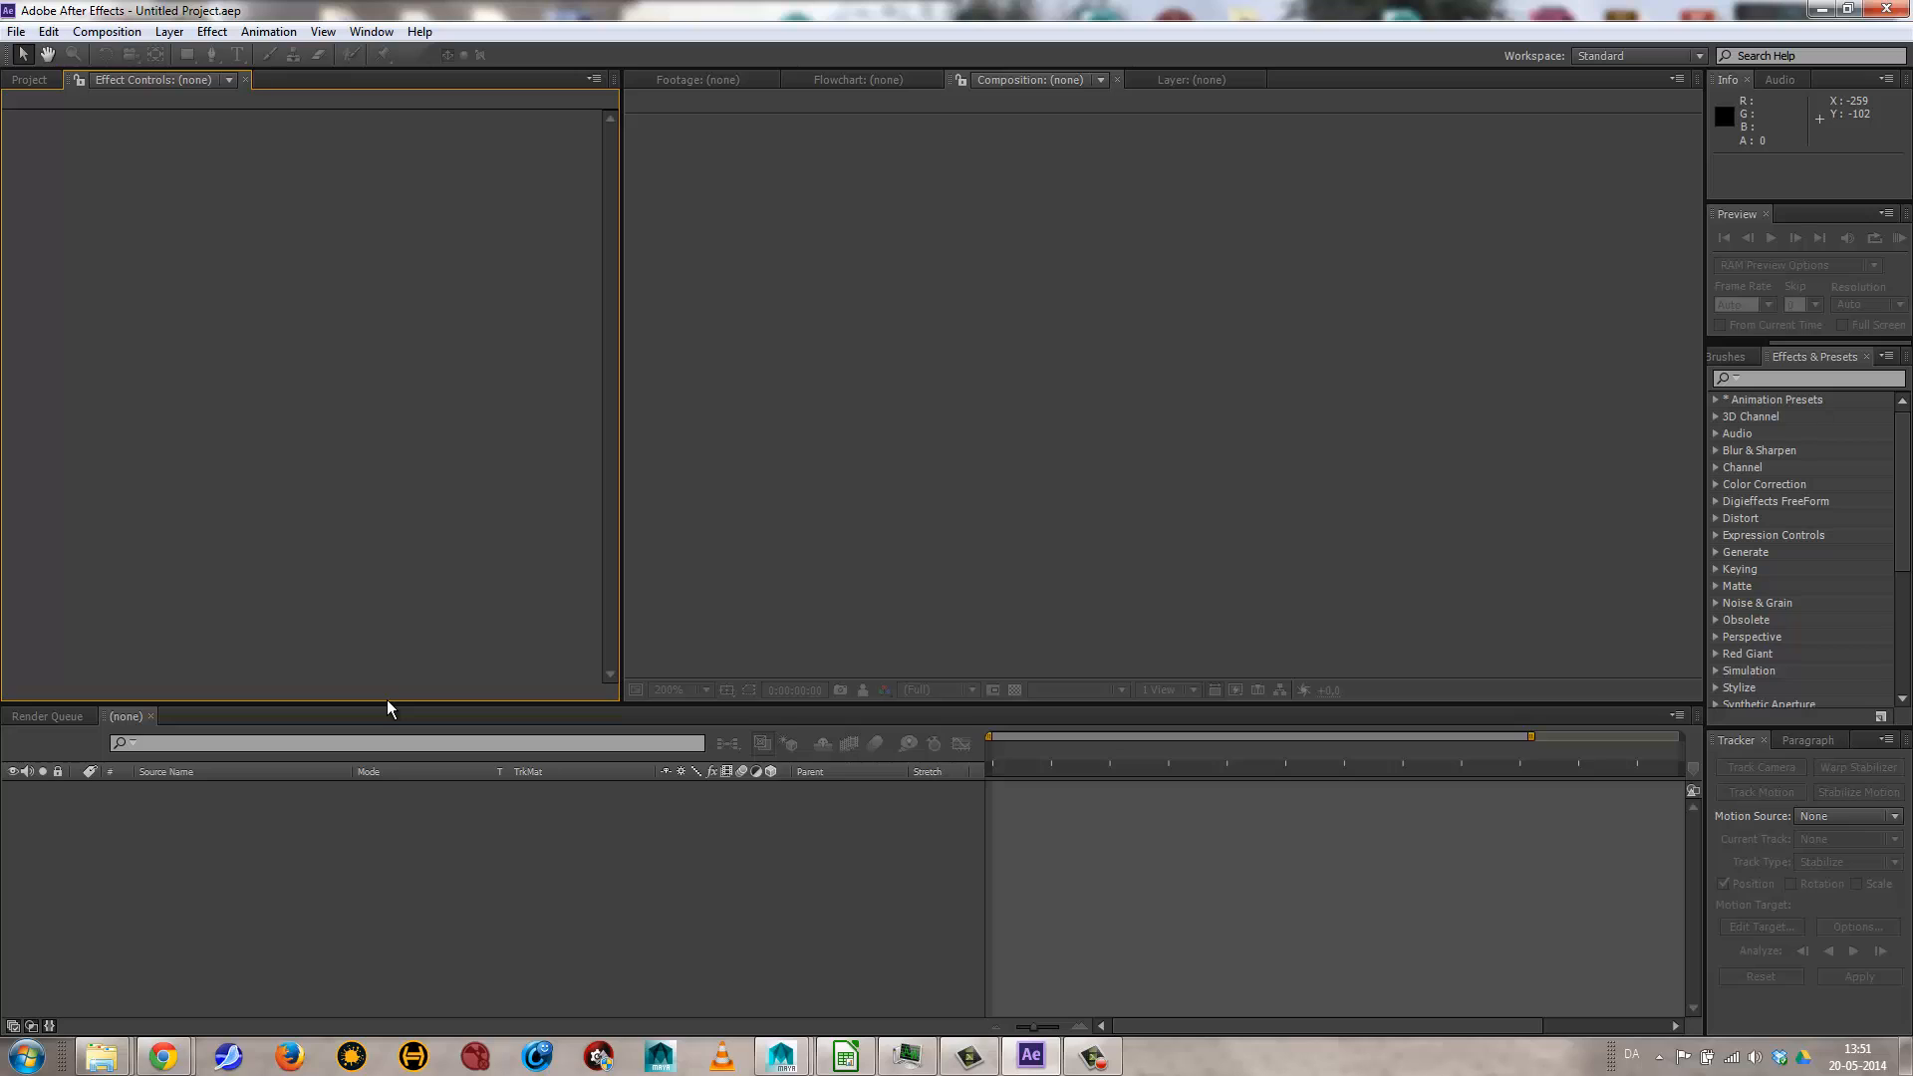
# Review the available workspace layouts, the Project and Effect Controls panels, and the list of effect categories.
pyautogui.click(368, 32)
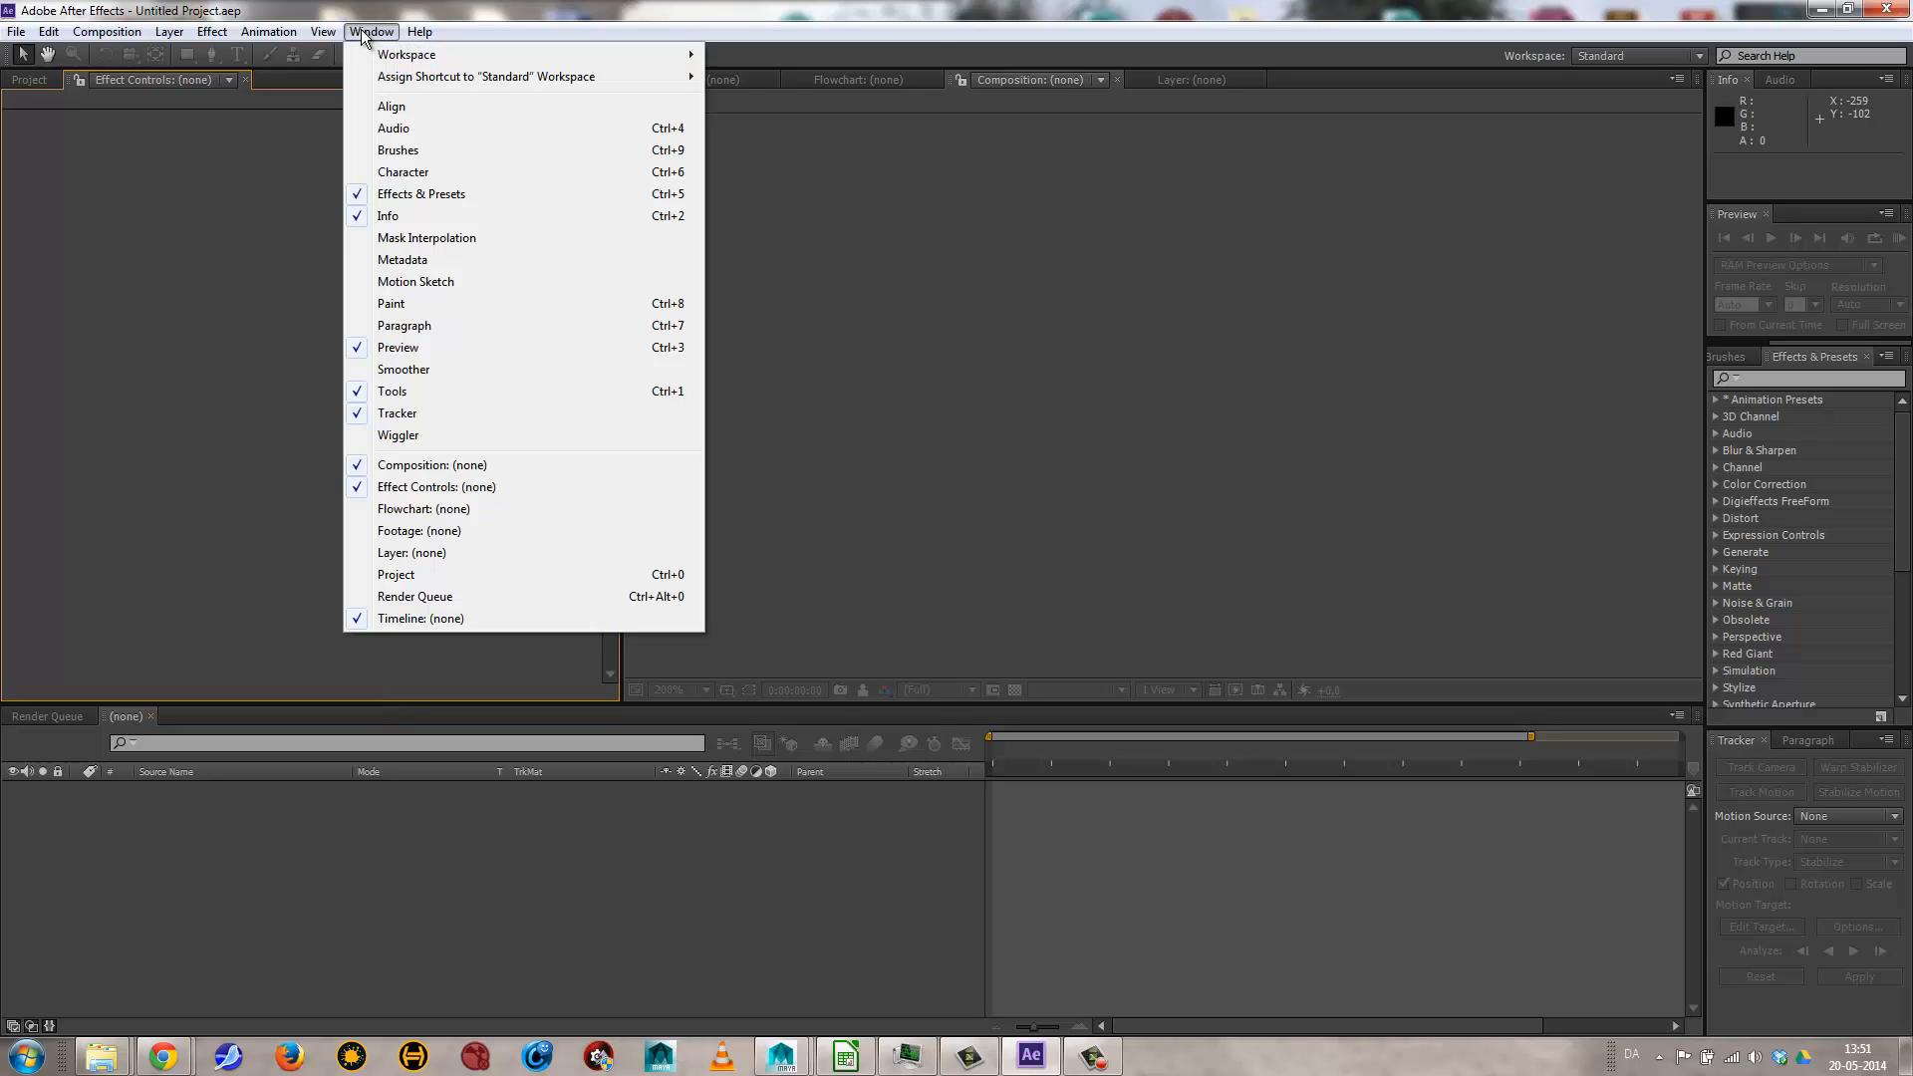
pyautogui.moveTo(448, 55)
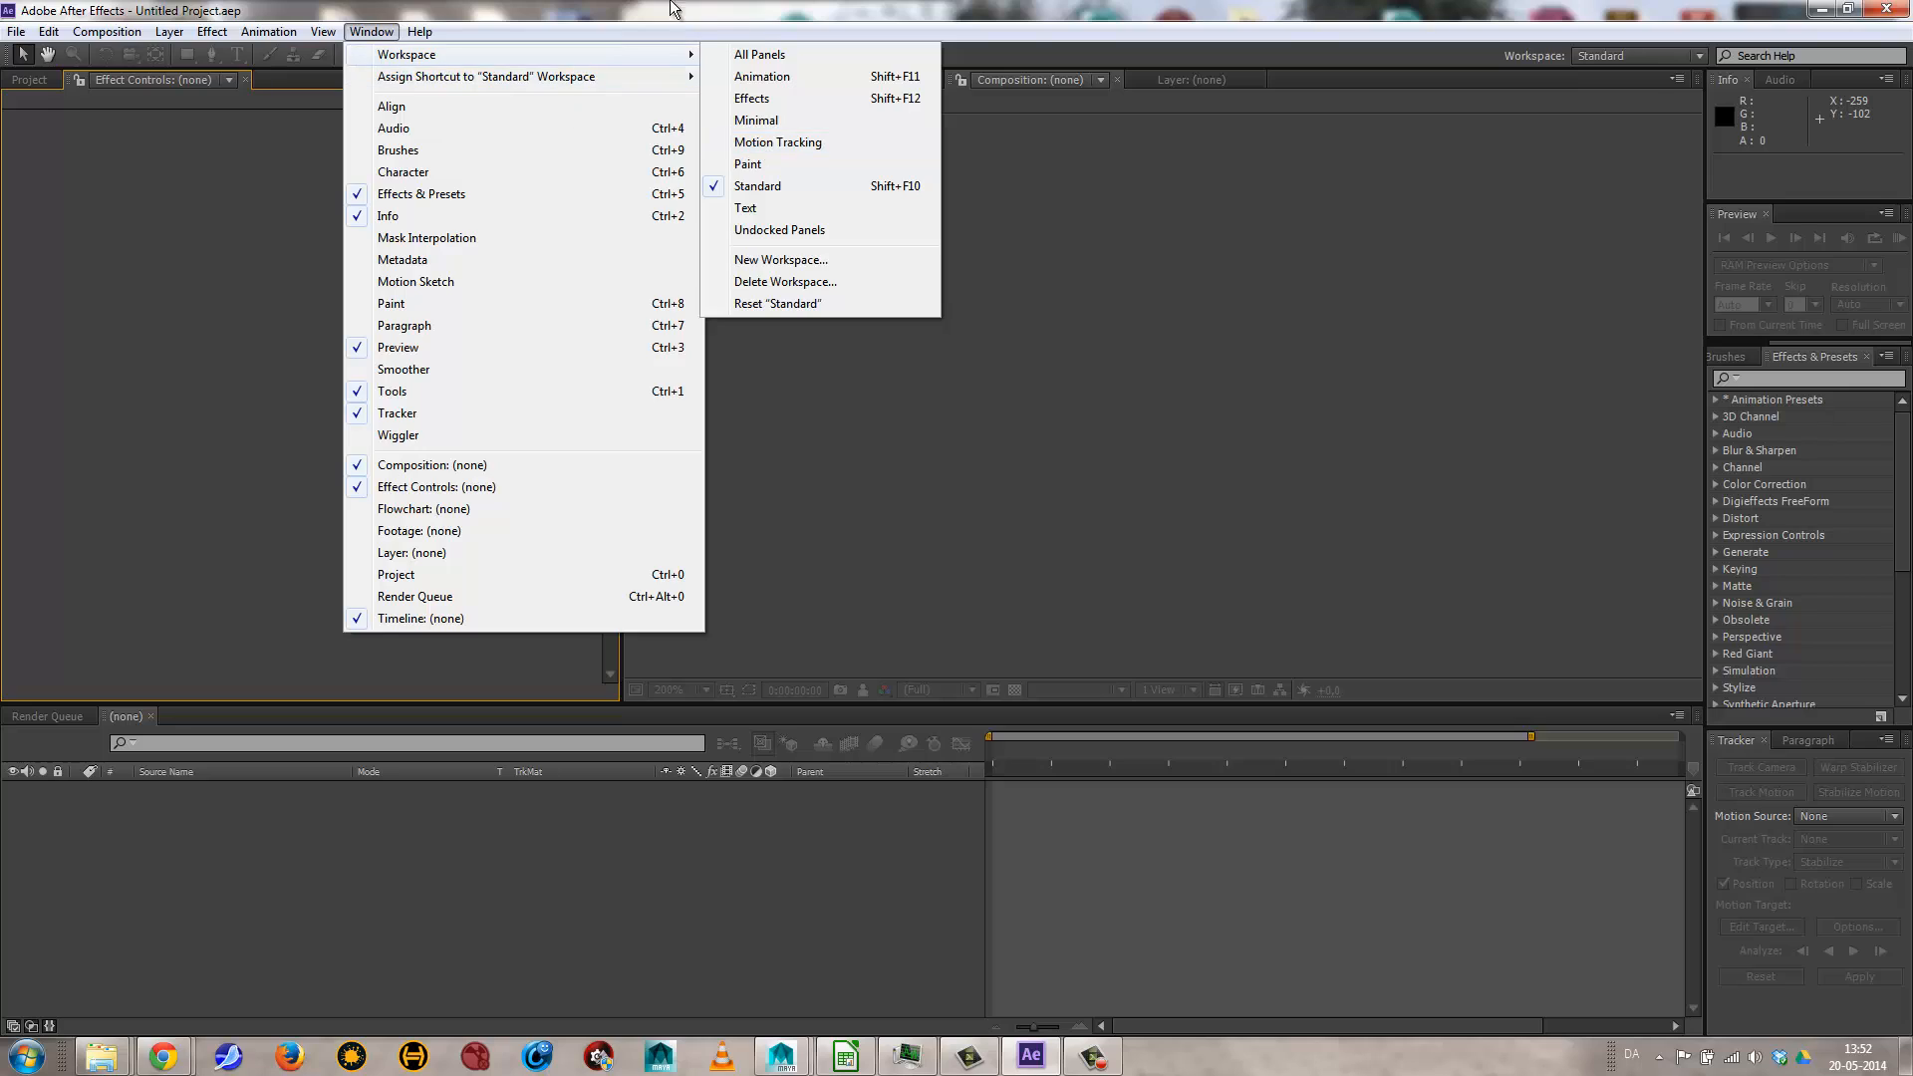
pyautogui.click(721, 6)
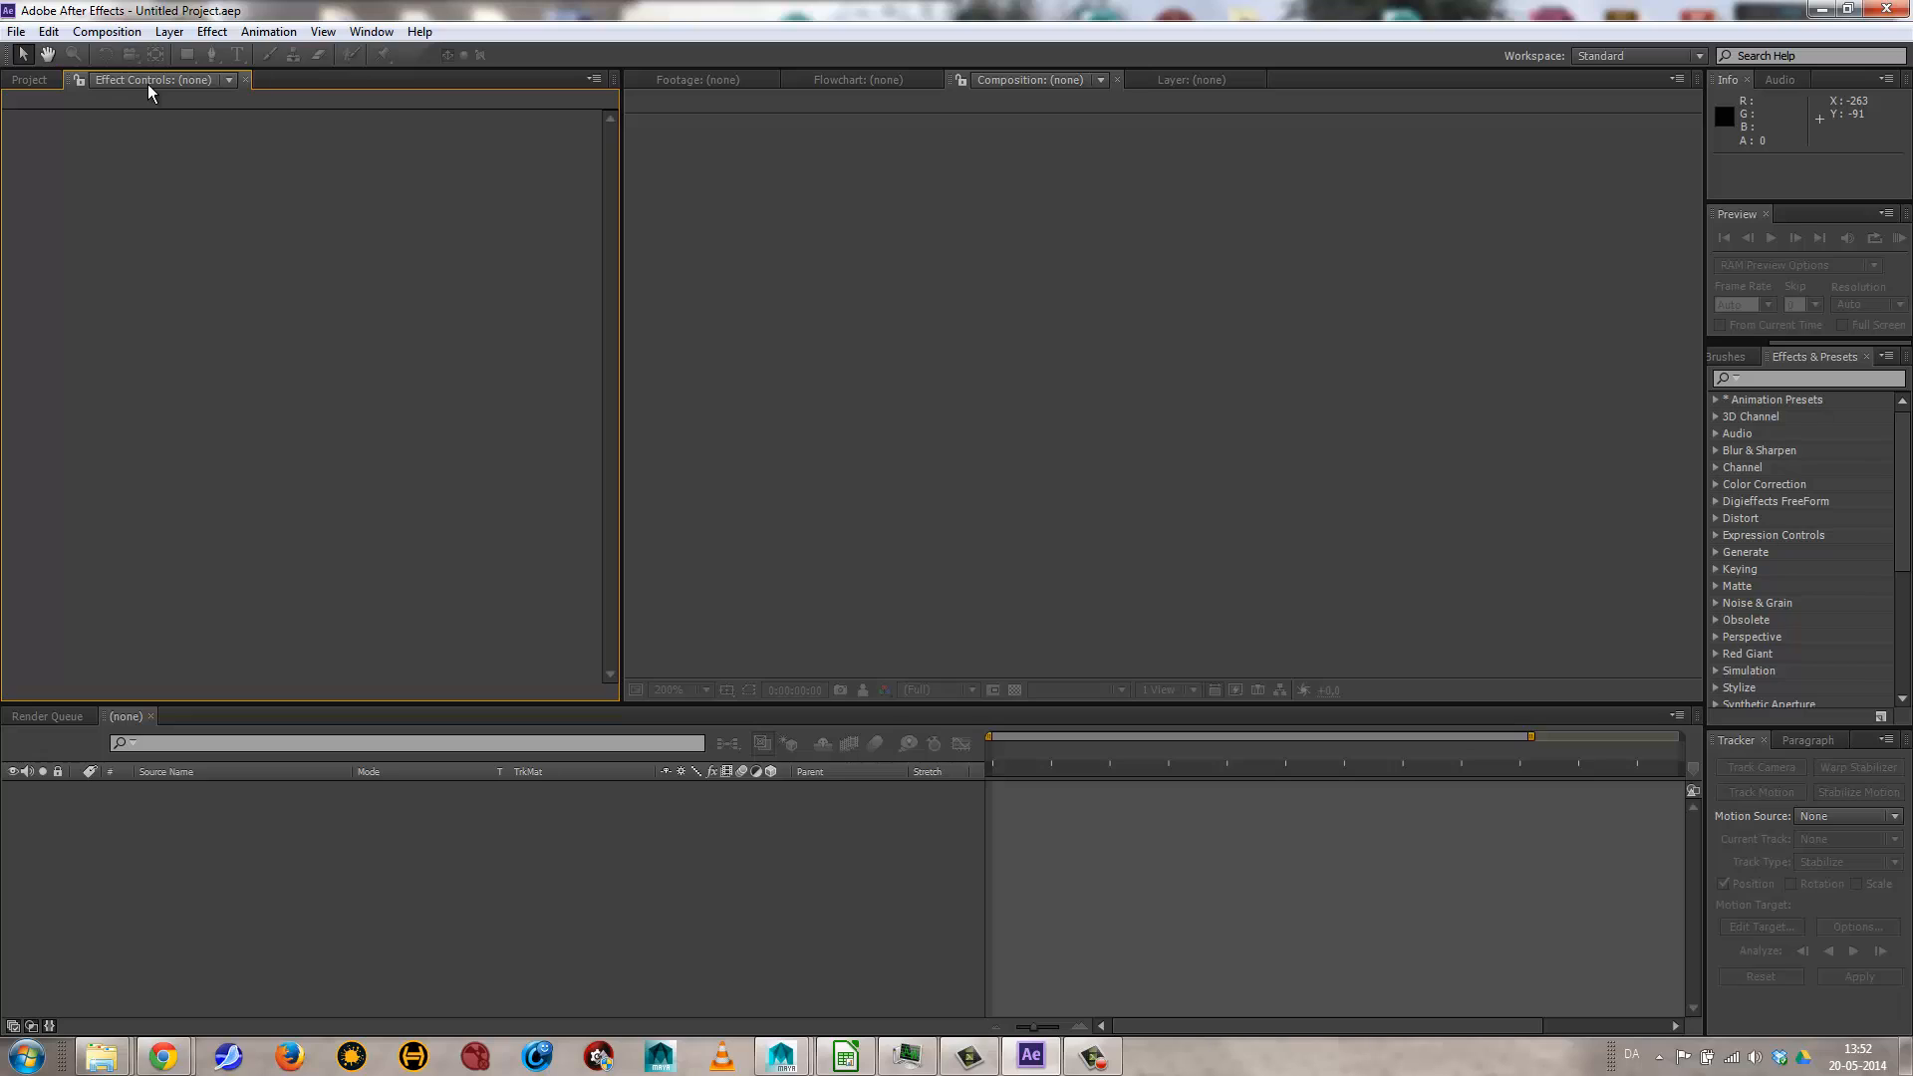
pyautogui.click(27, 81)
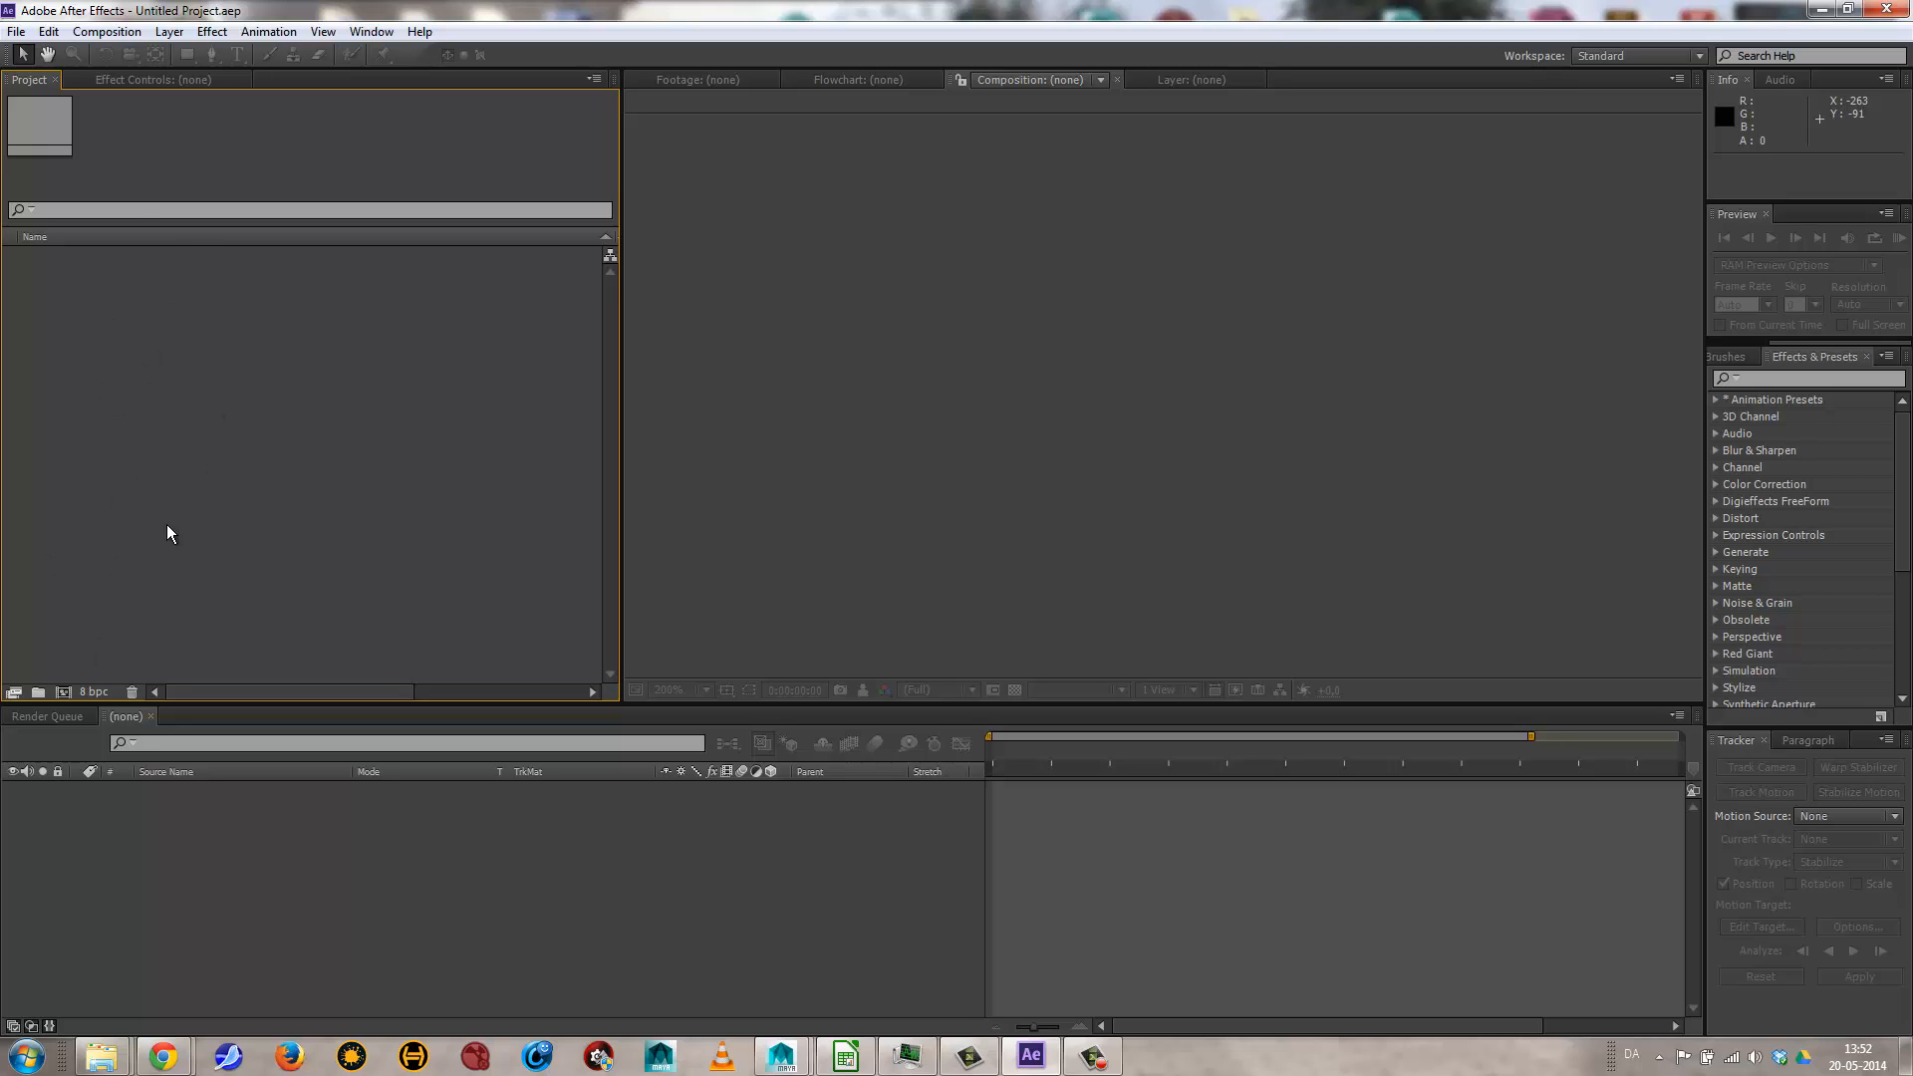
pyautogui.click(100, 79)
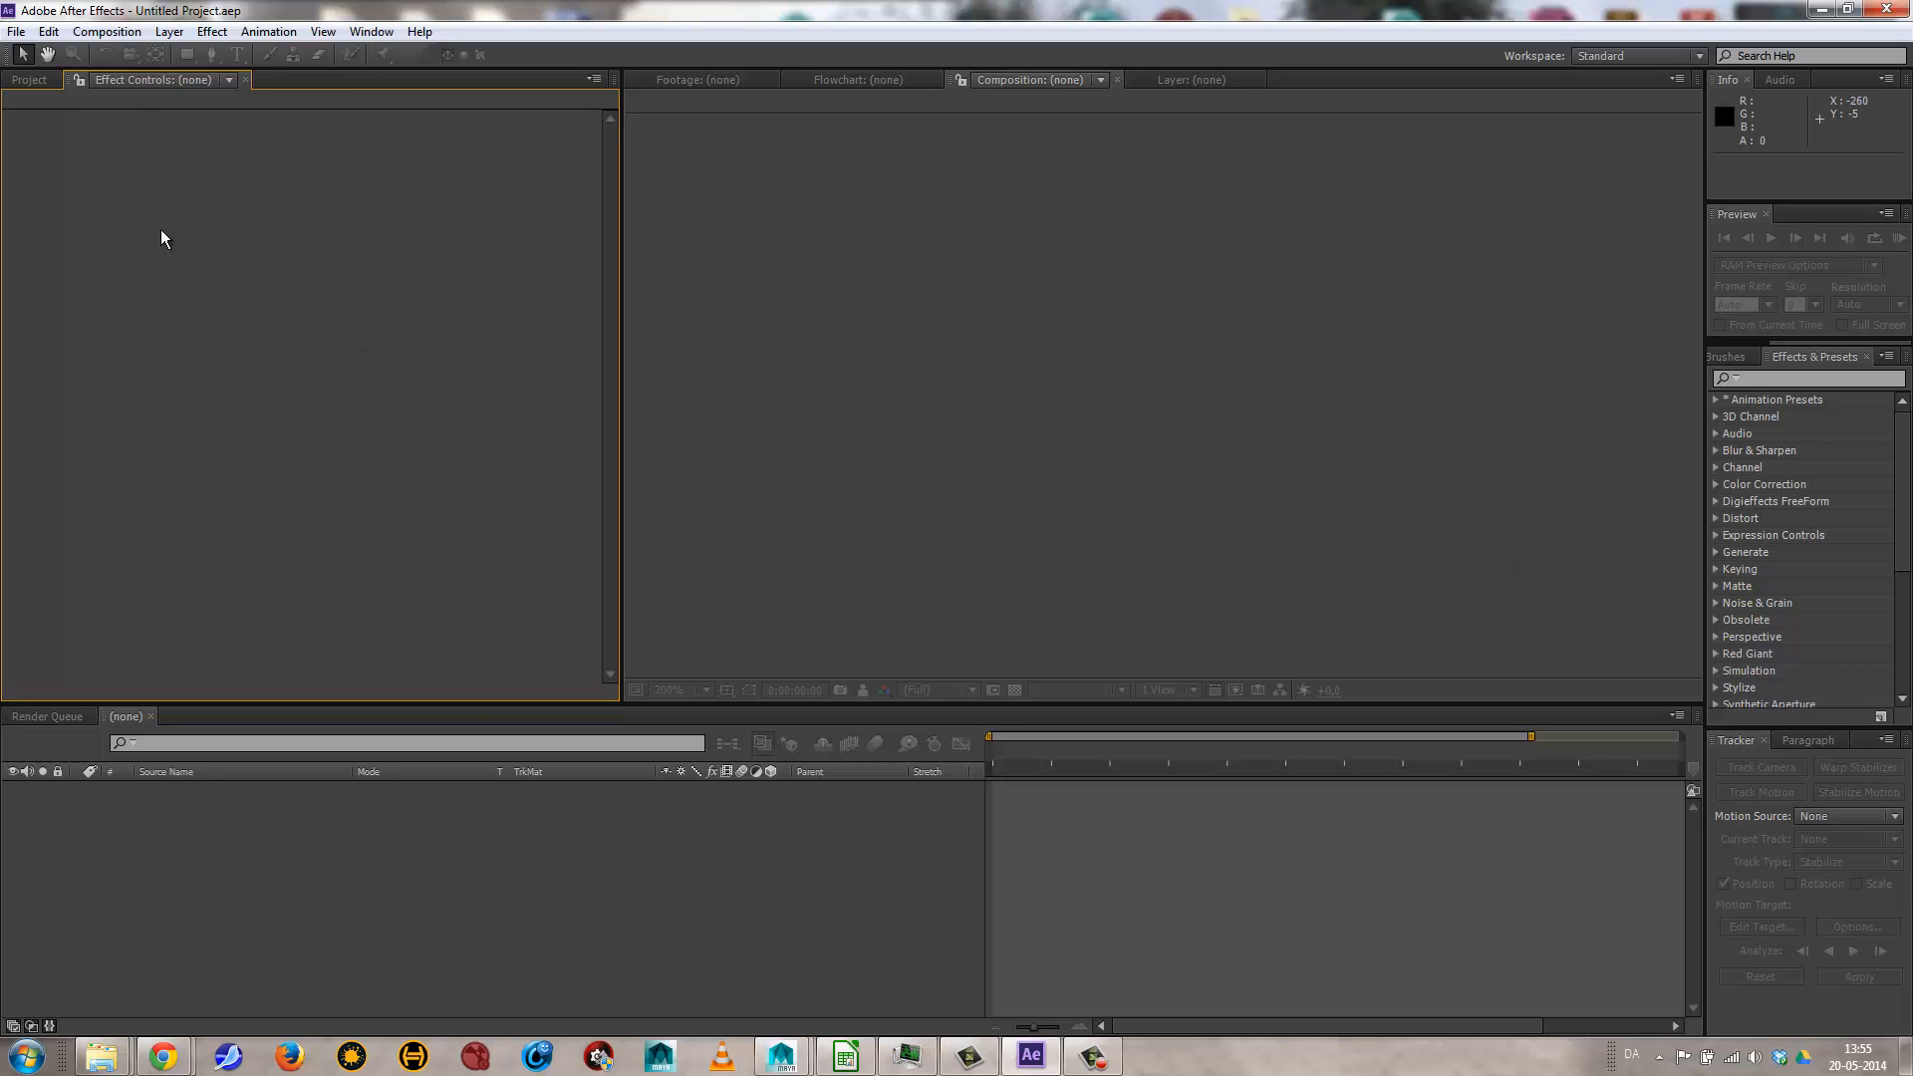
pyautogui.click(203, 32)
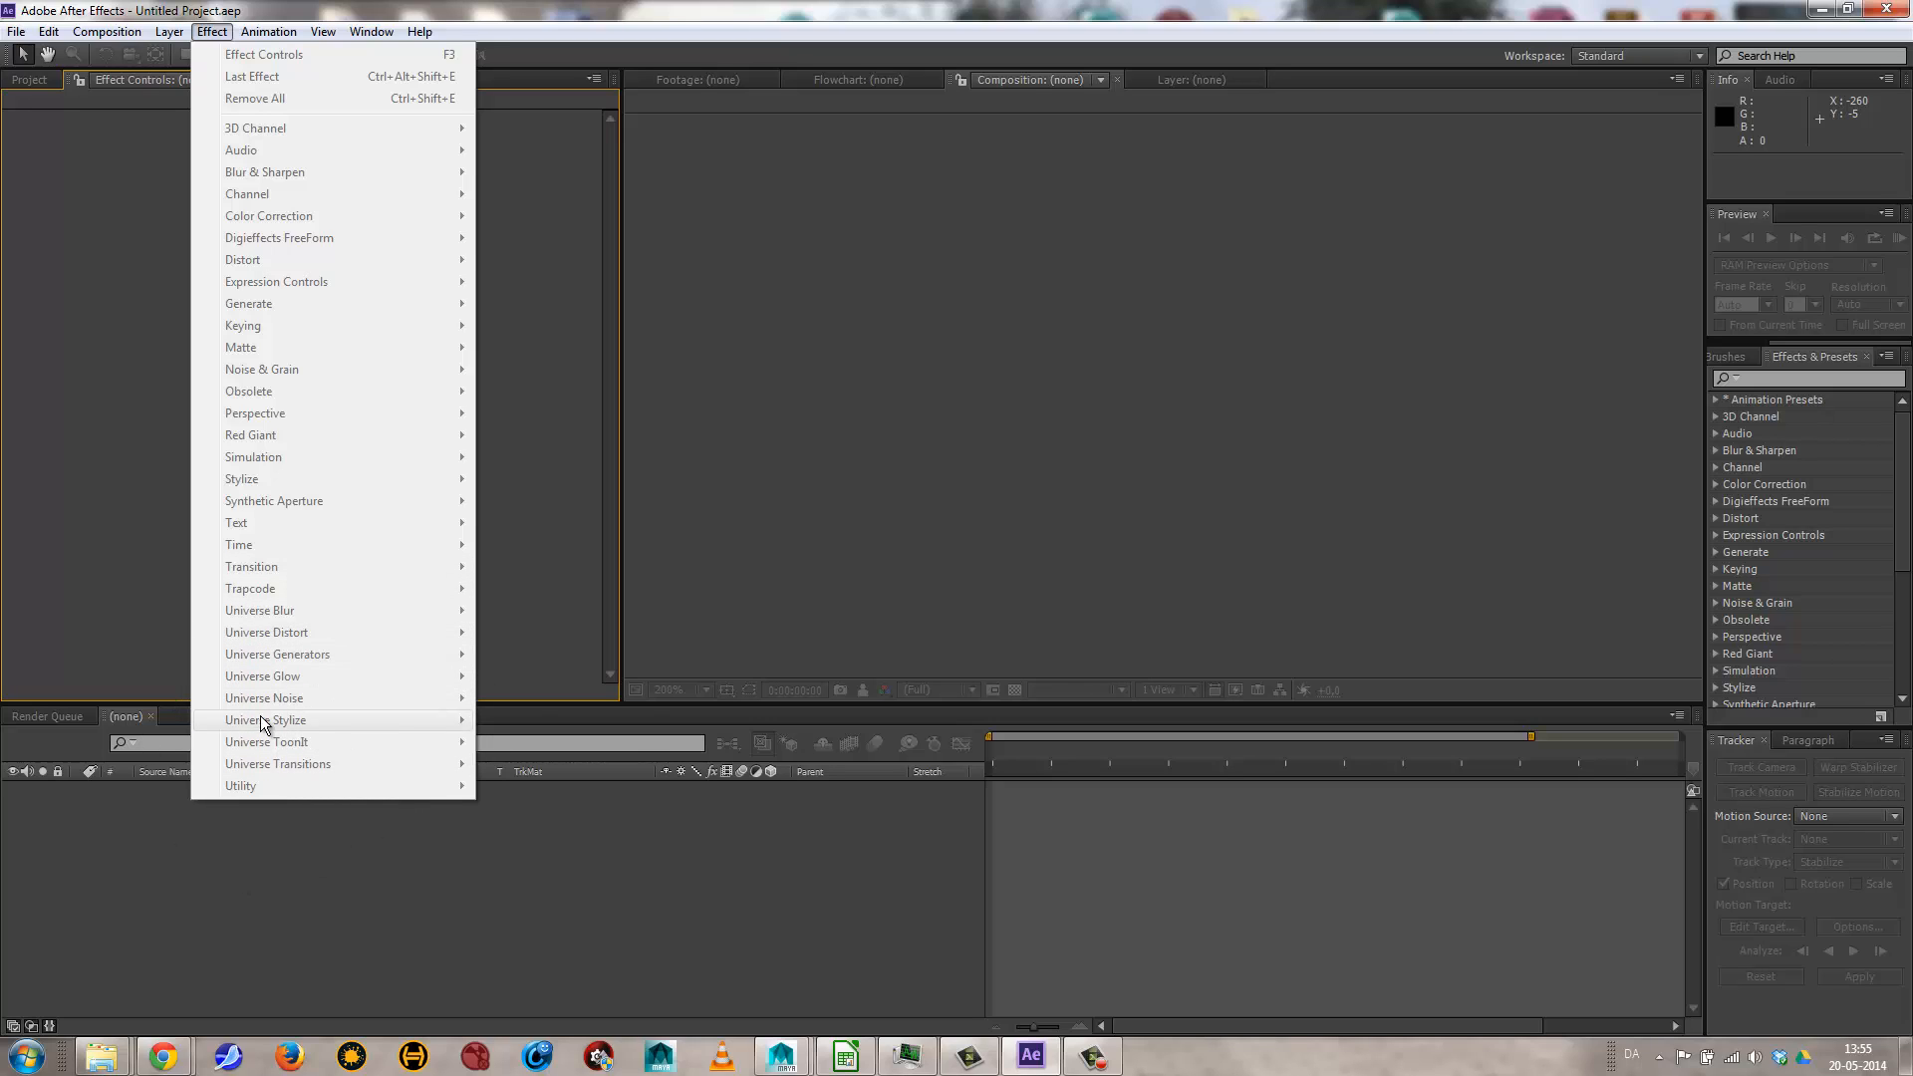
# Search the effects and presets for "drop" and select the Drop Shadow effect.
pyautogui.click(1798, 353)
pyautogui.moveTo(1898, 440)
pyautogui.mouseDown()
pyautogui.moveTo(1910, 573)
pyautogui.moveTo(1886, 428)
pyautogui.mouseUp()
pyautogui.click(1745, 377)
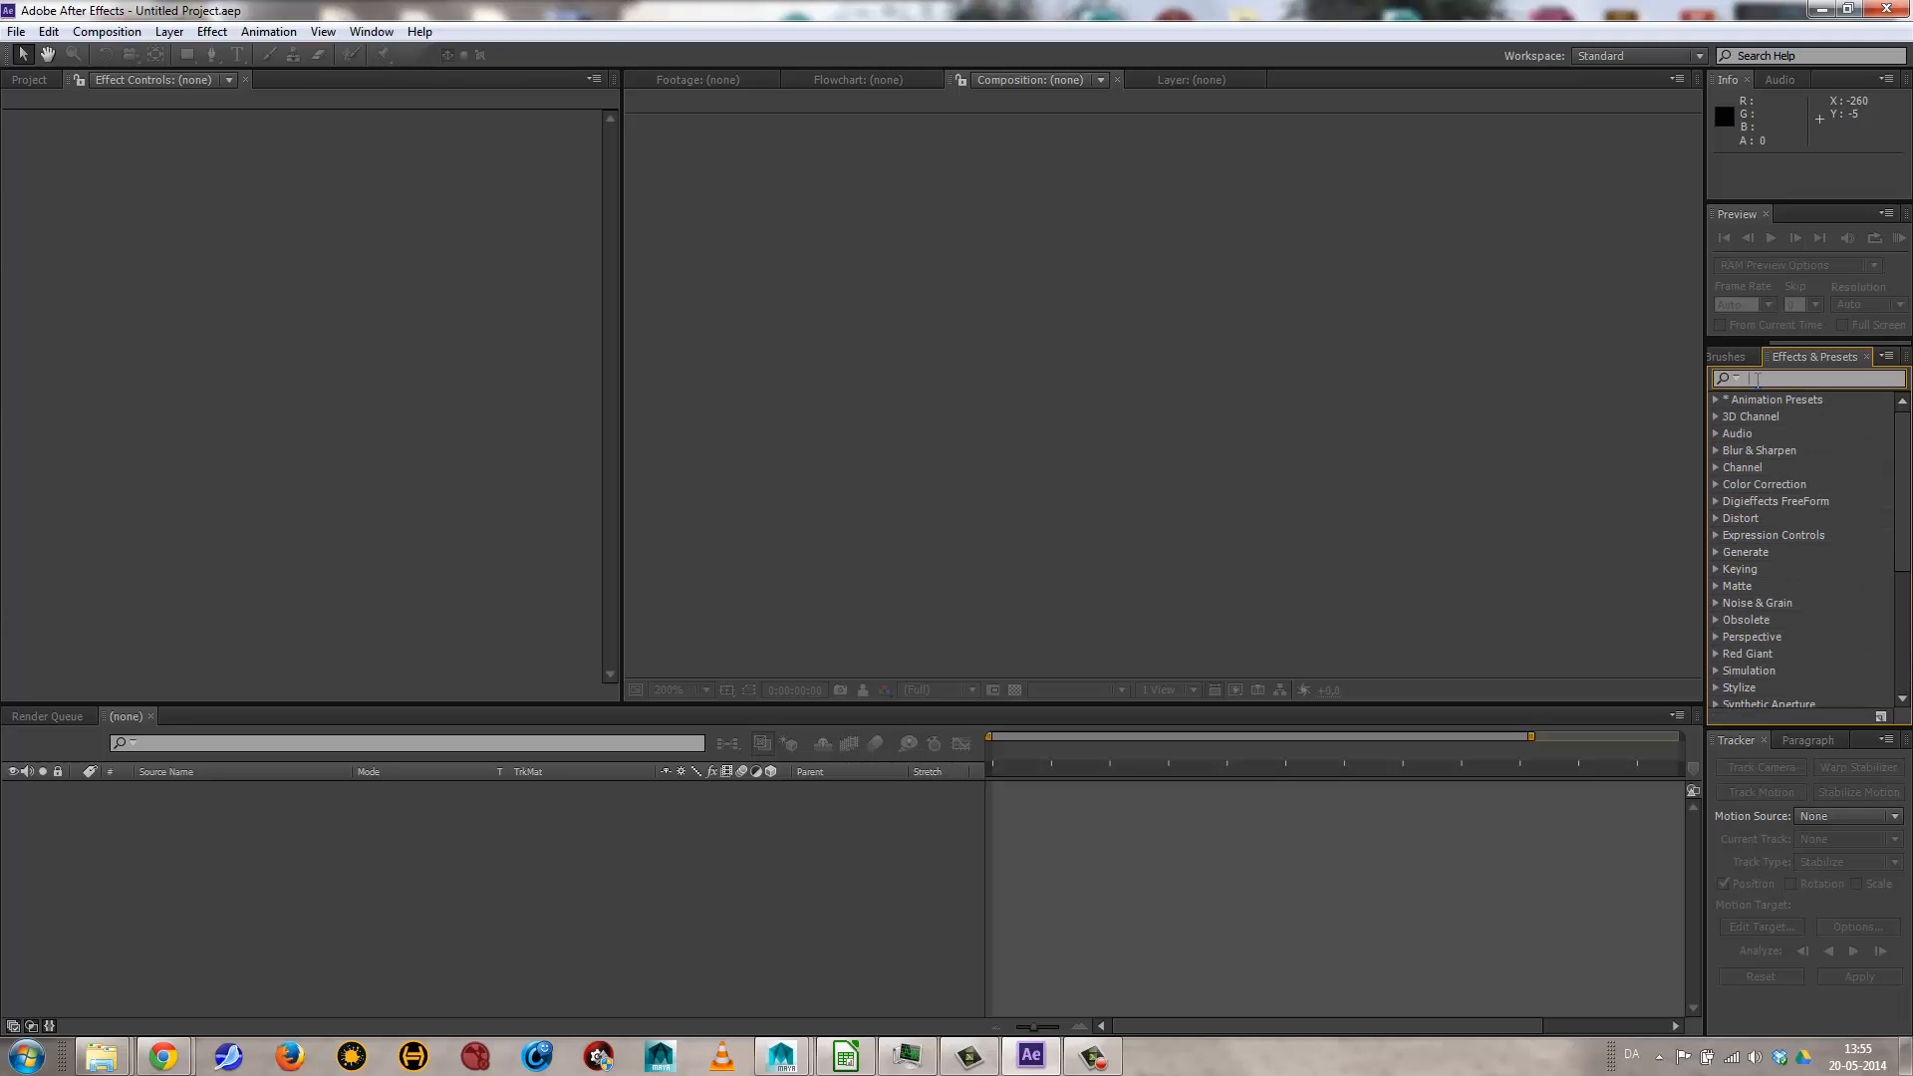
pyautogui.write('drop')
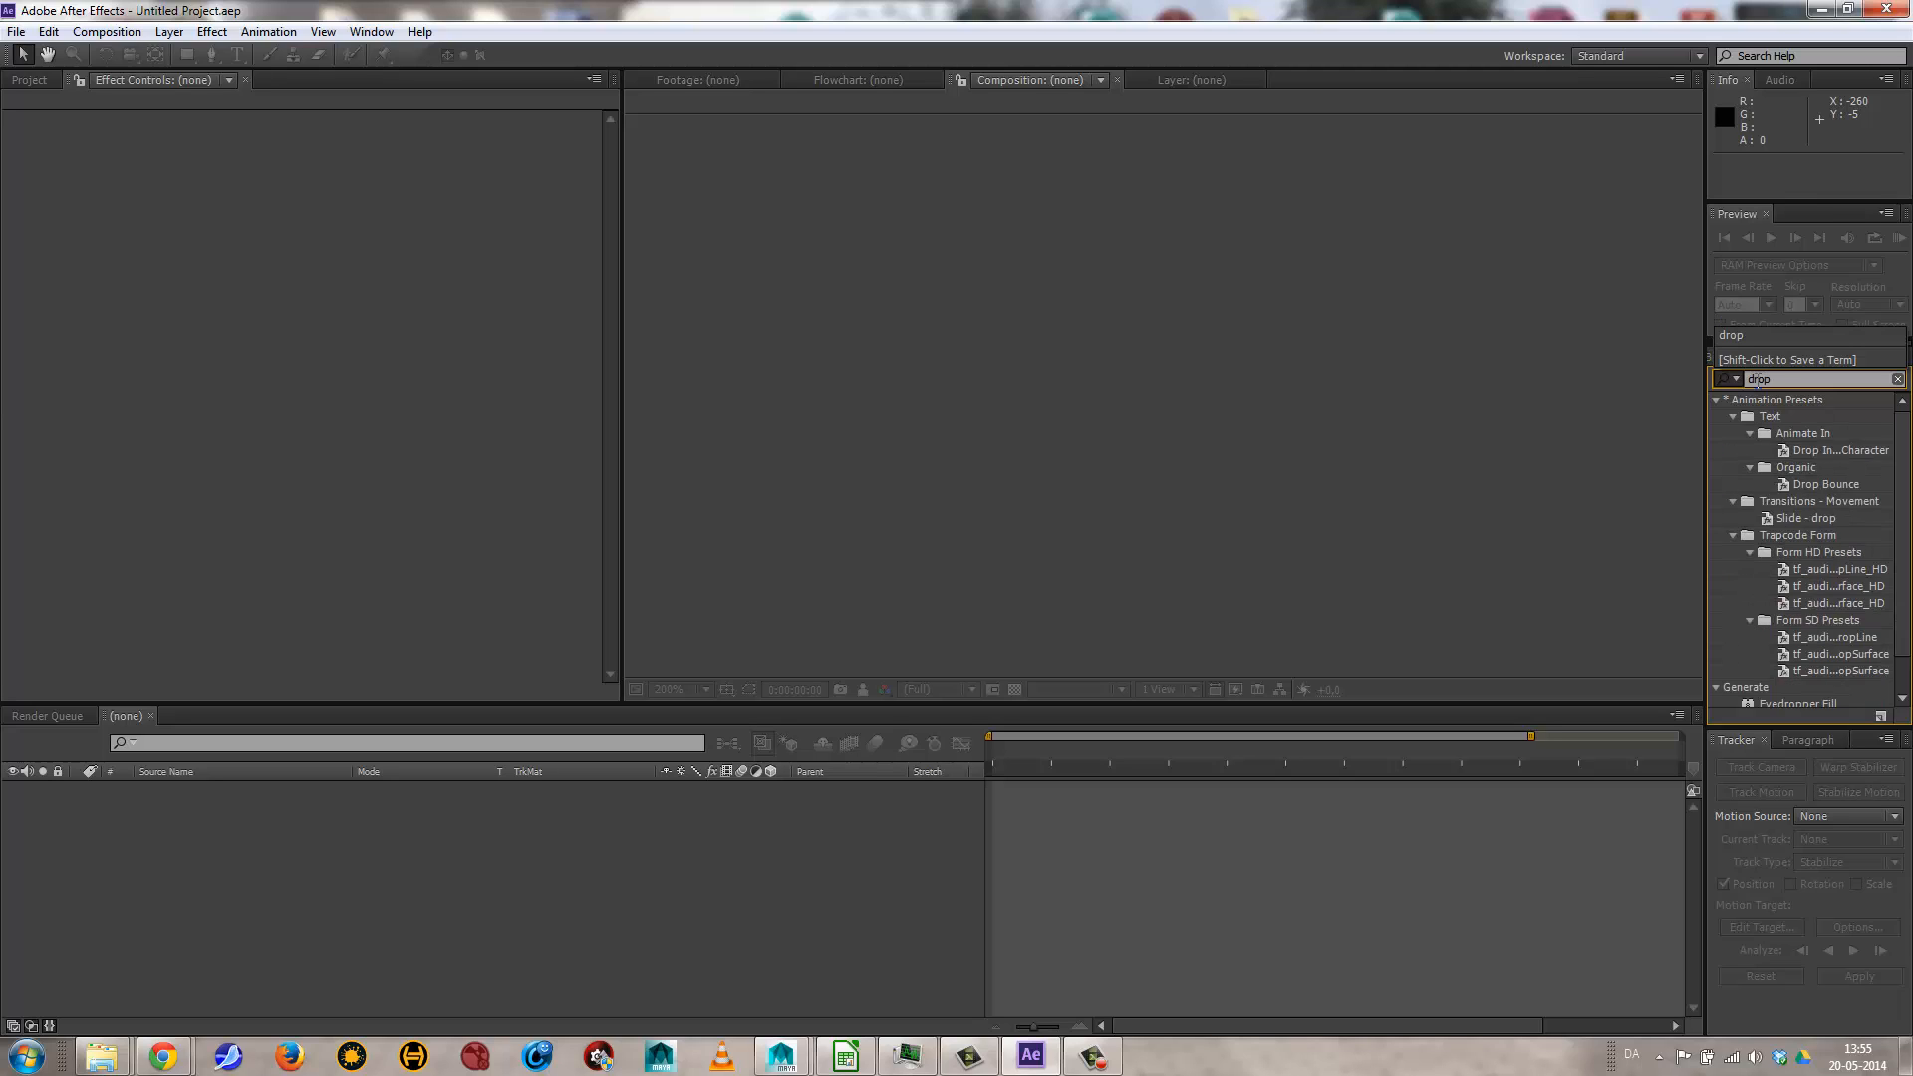
pyautogui.write('s')
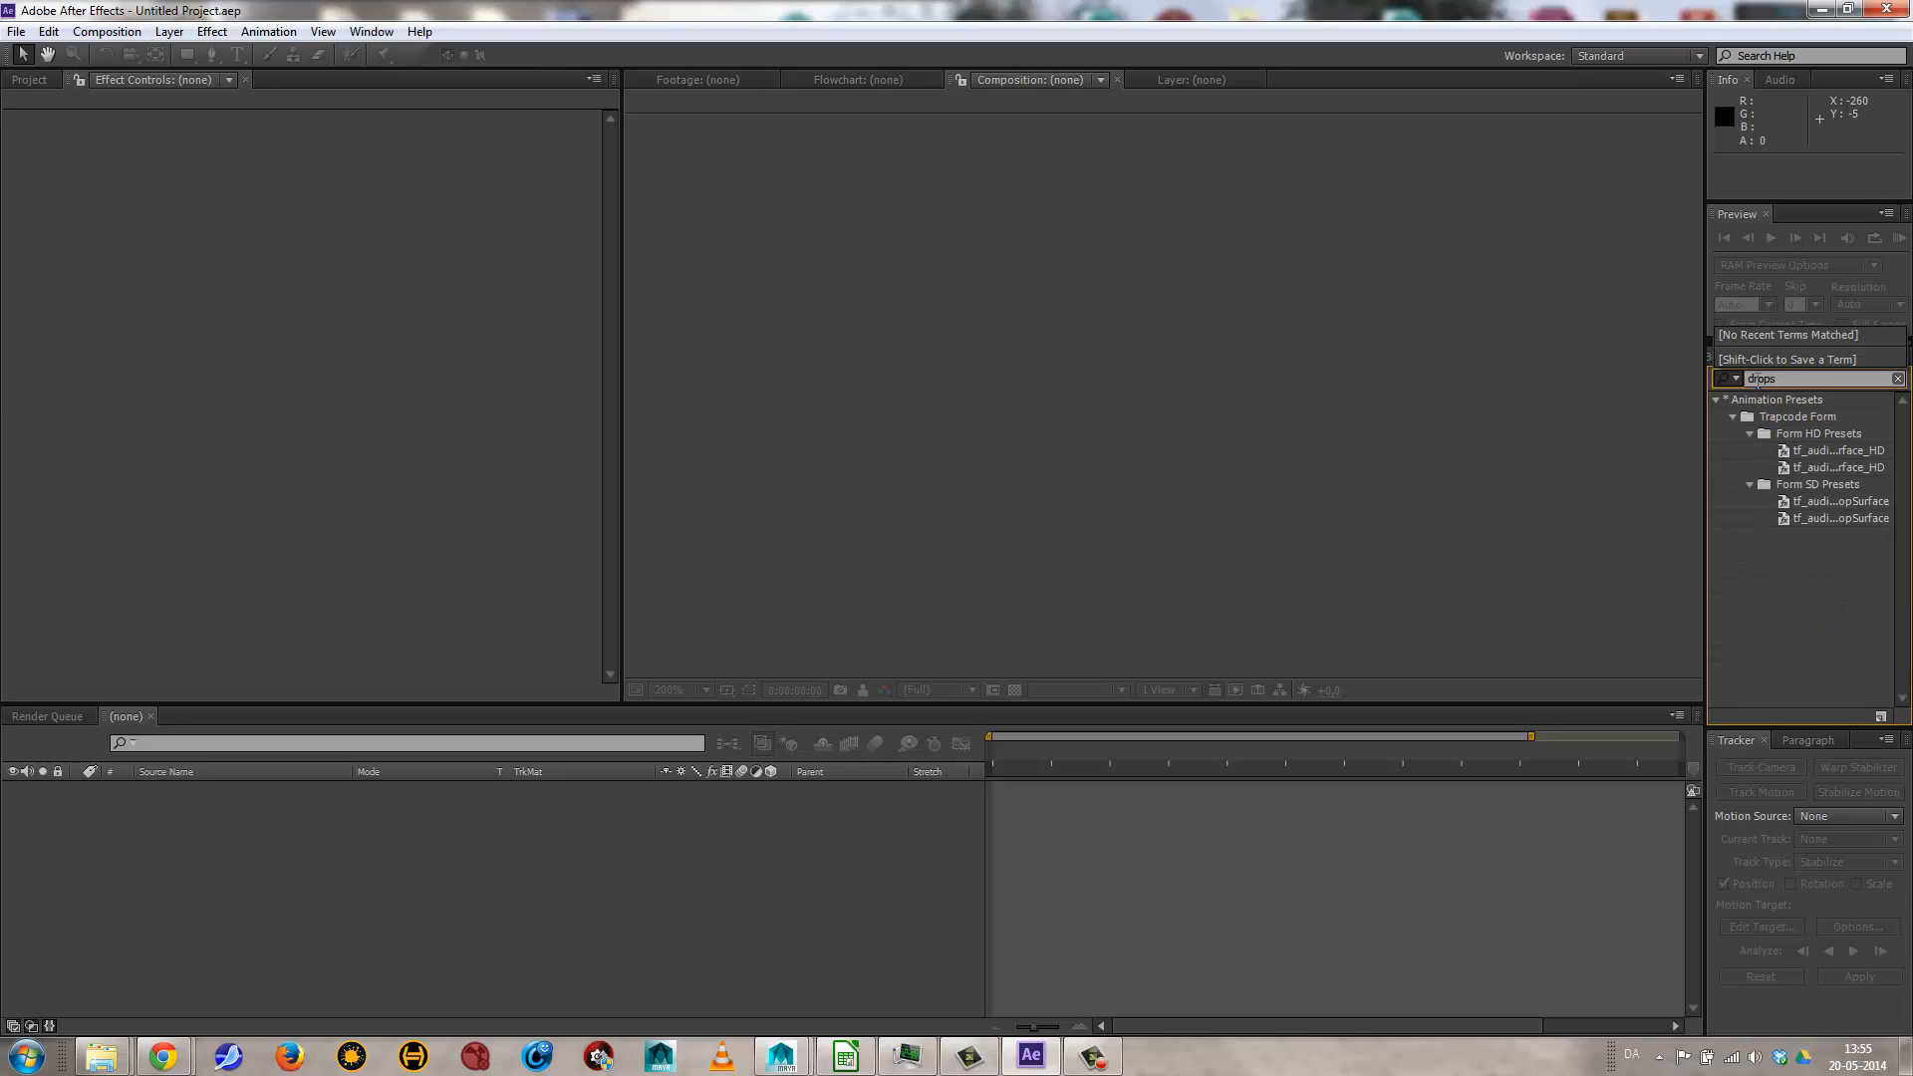
pyautogui.press('BackSpace')
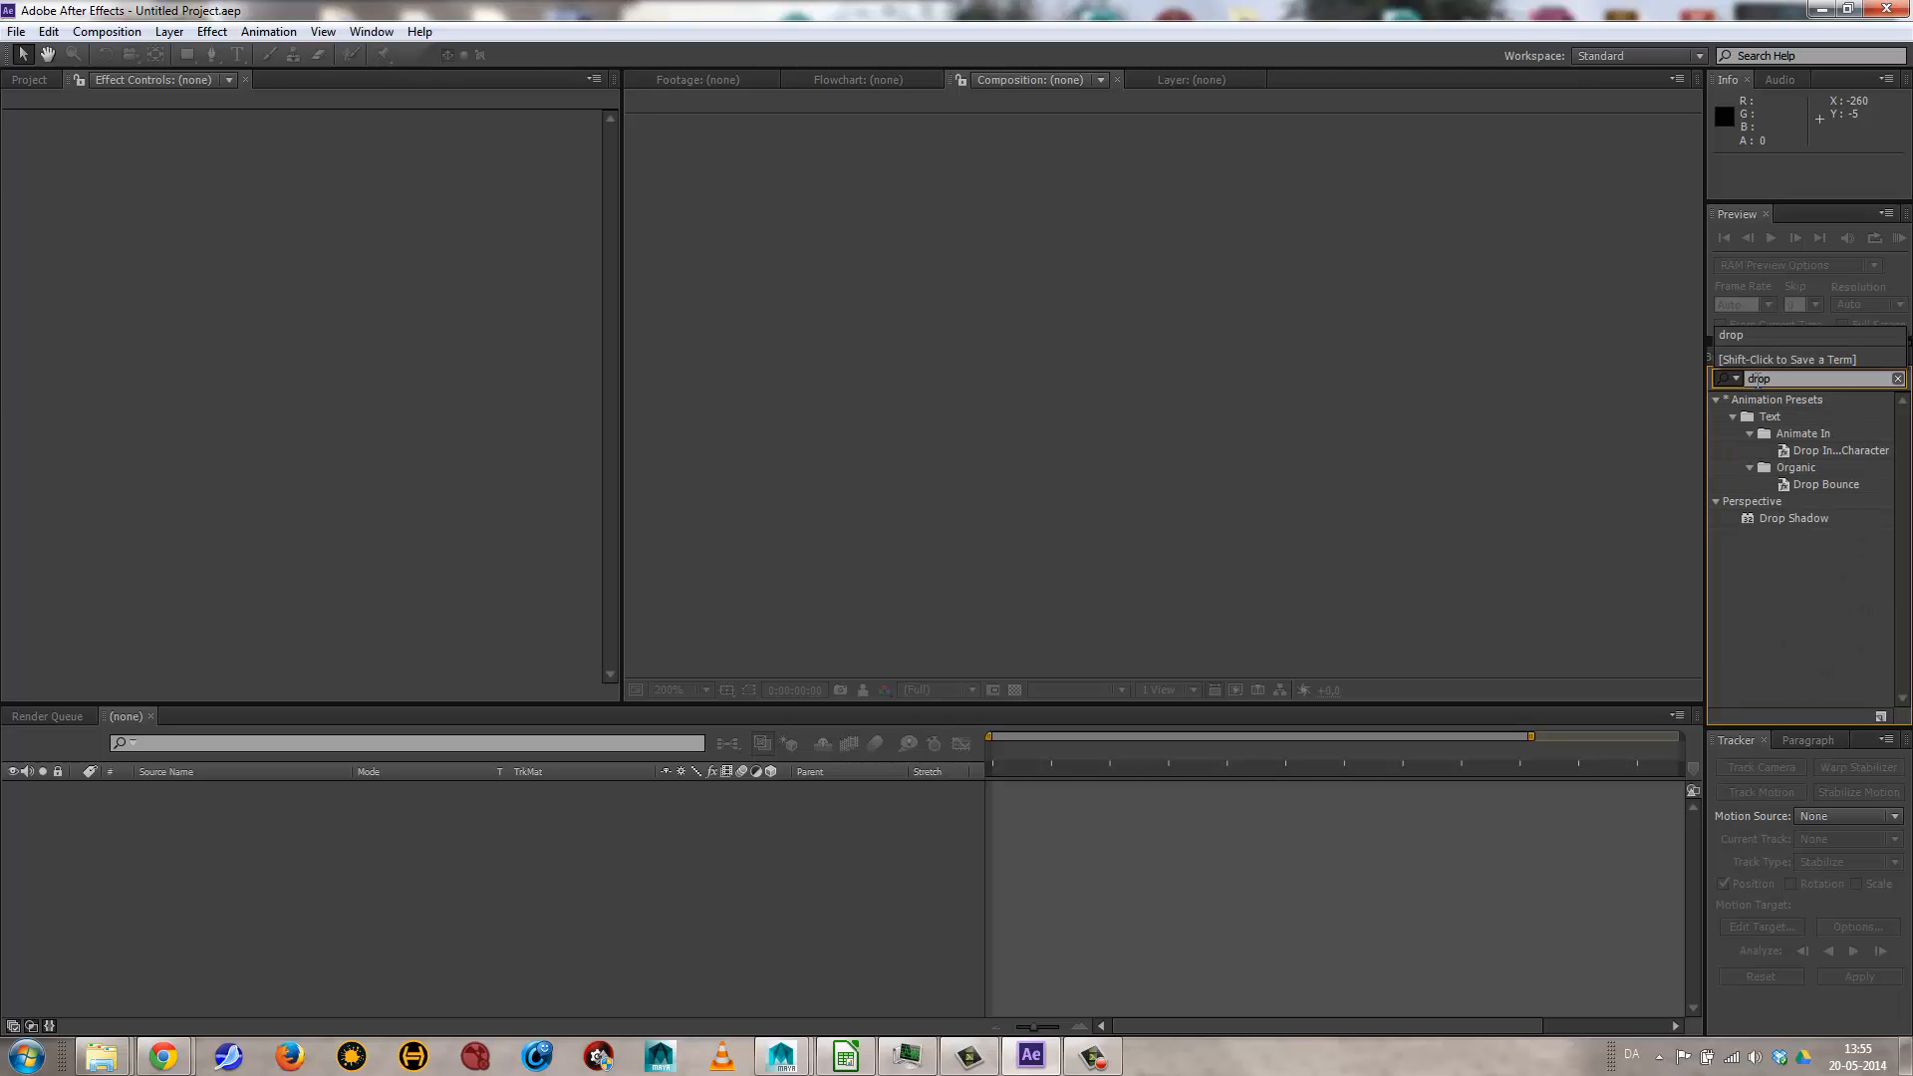
pyautogui.click(1771, 513)
pyautogui.moveTo(1618, 606); pyautogui.dragTo(1786, 576)
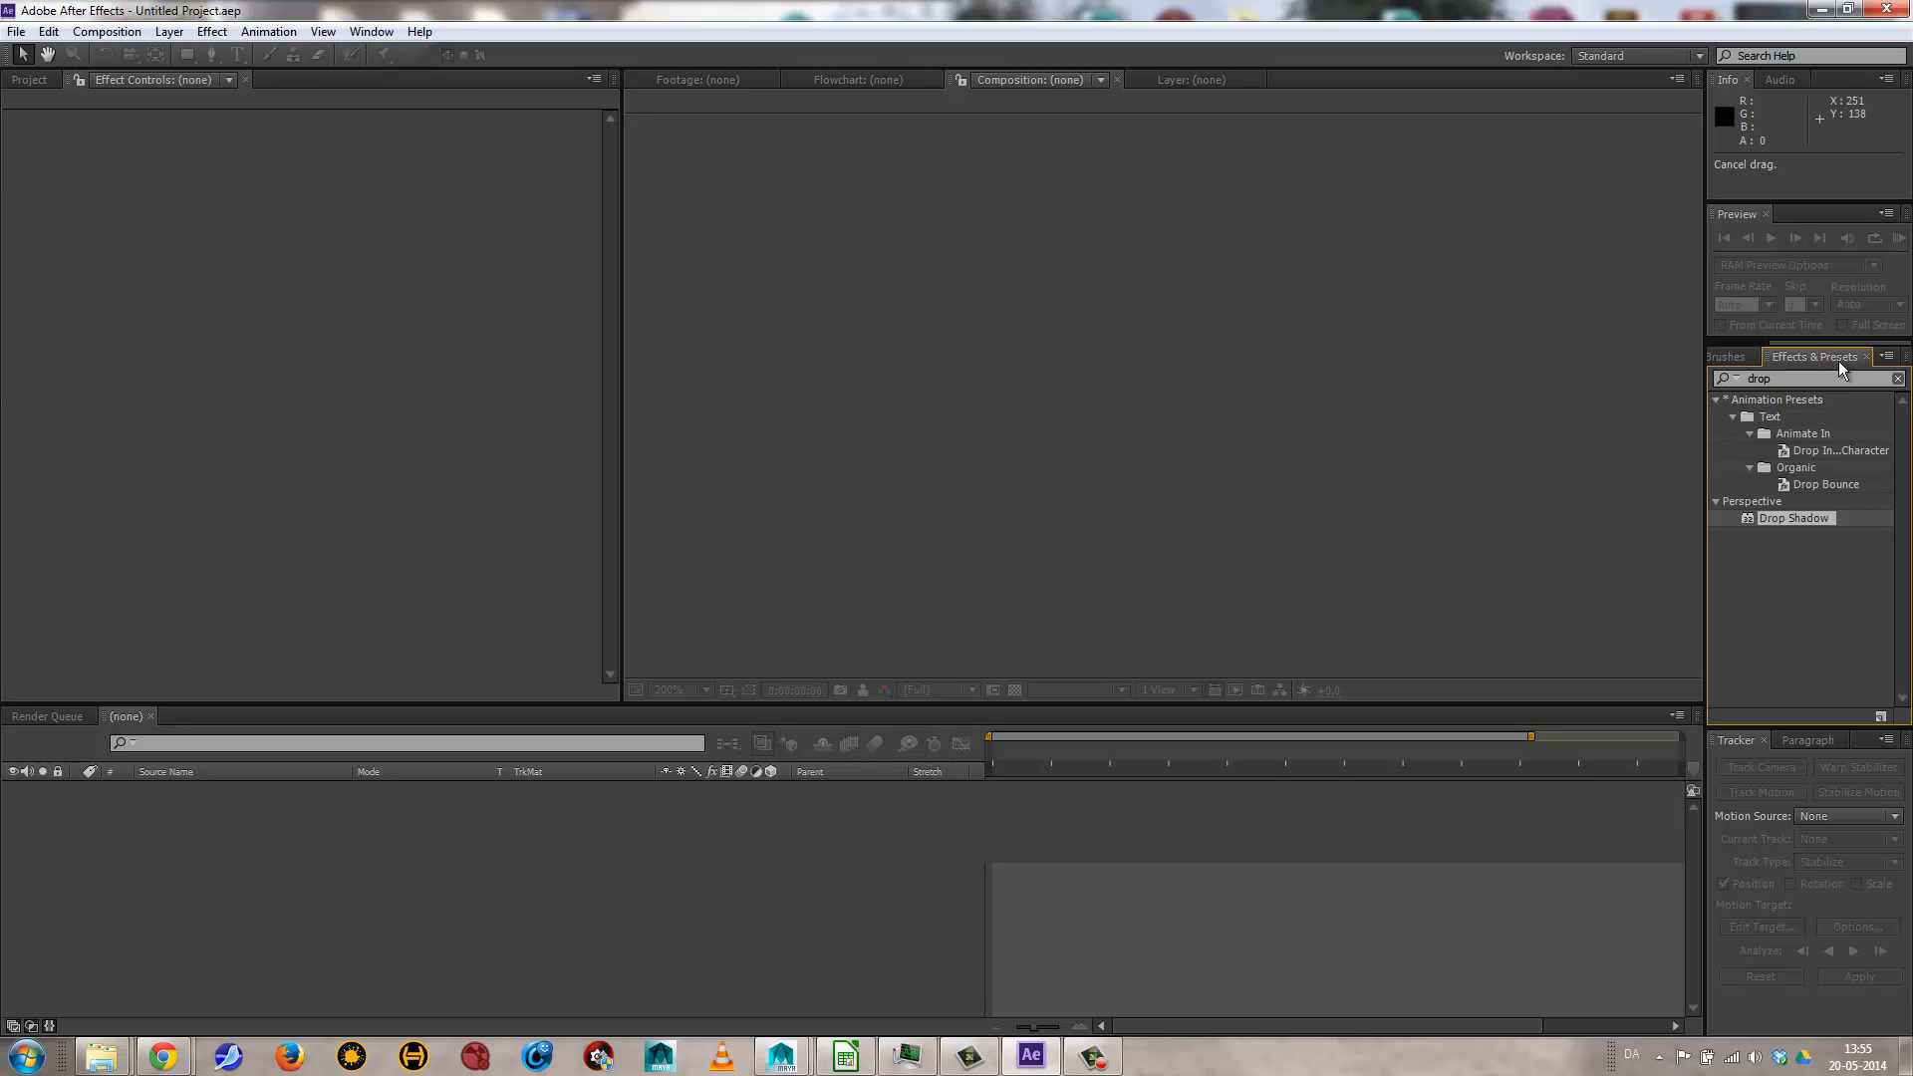
# Look over the Brushes and Paragraph panels, open the Character panel, and return to Effects & Presets.
pyautogui.click(1721, 356)
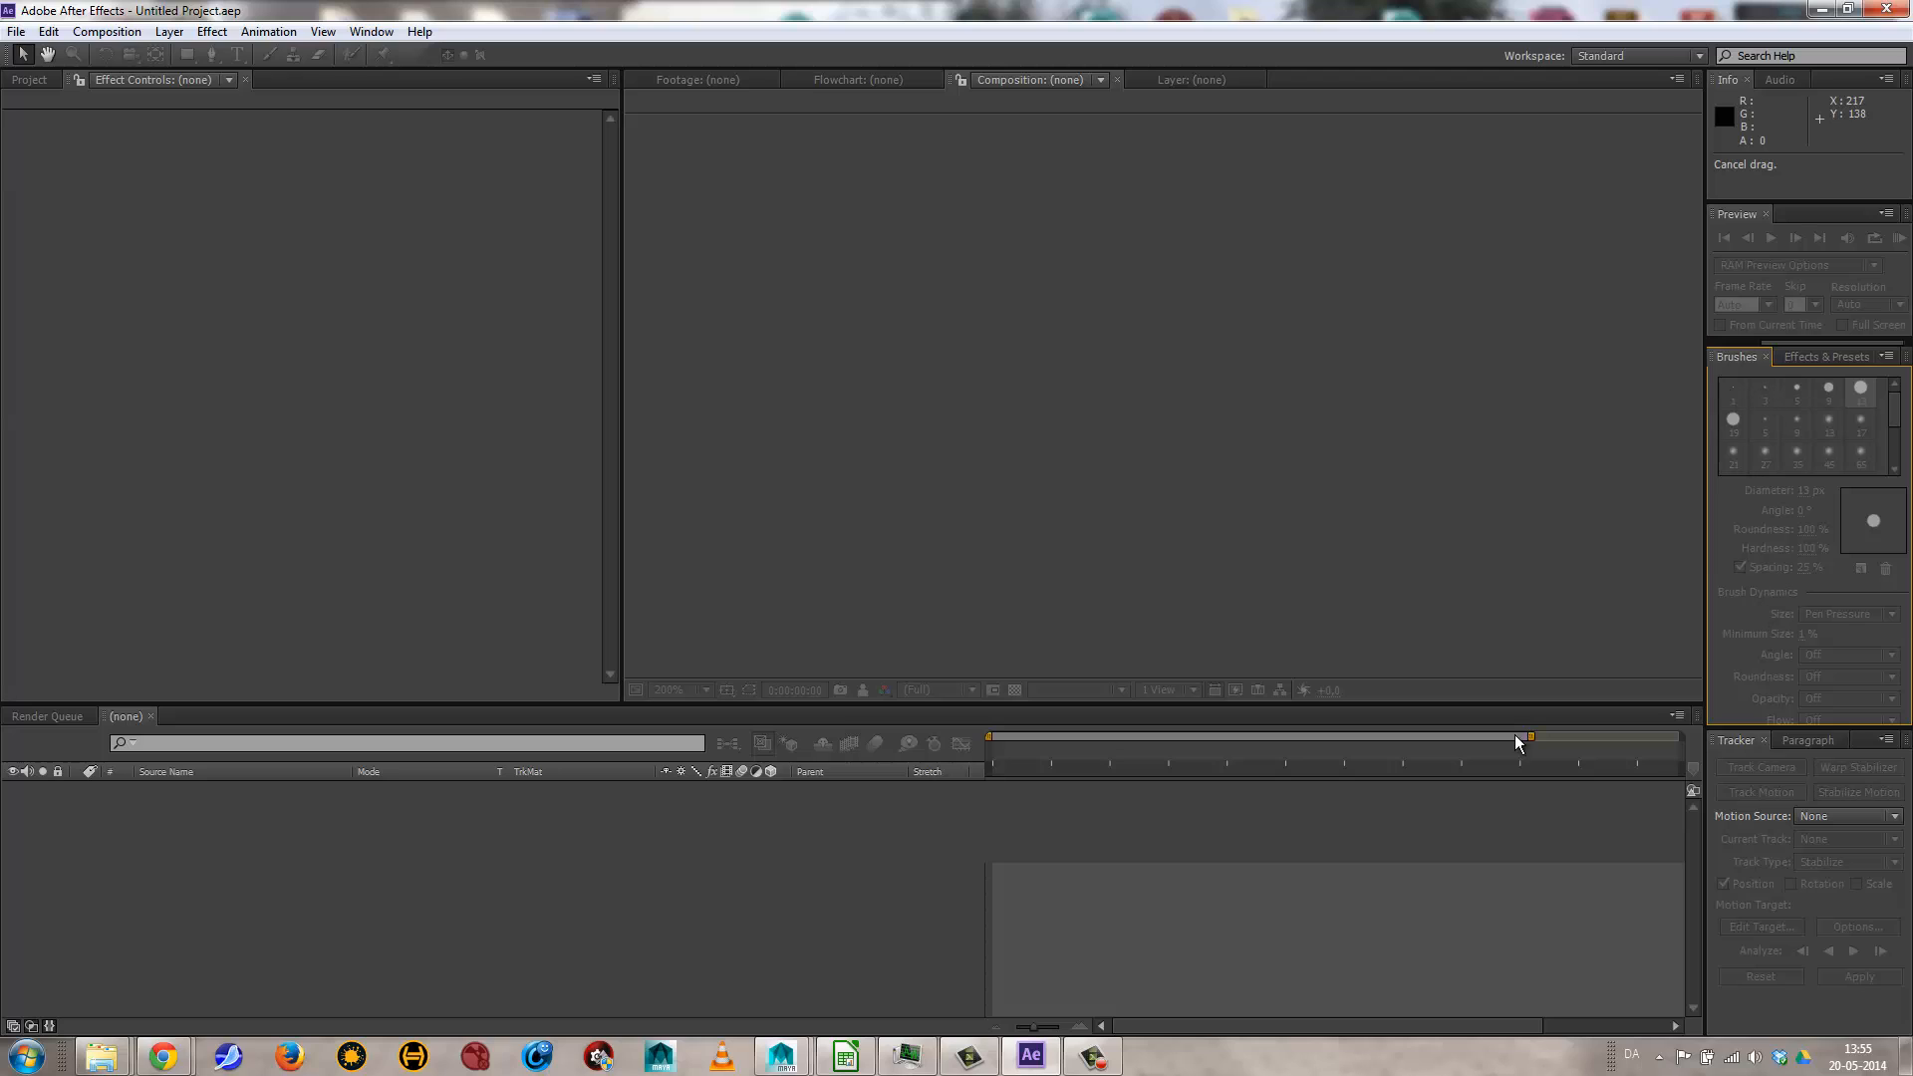
pyautogui.click(1810, 356)
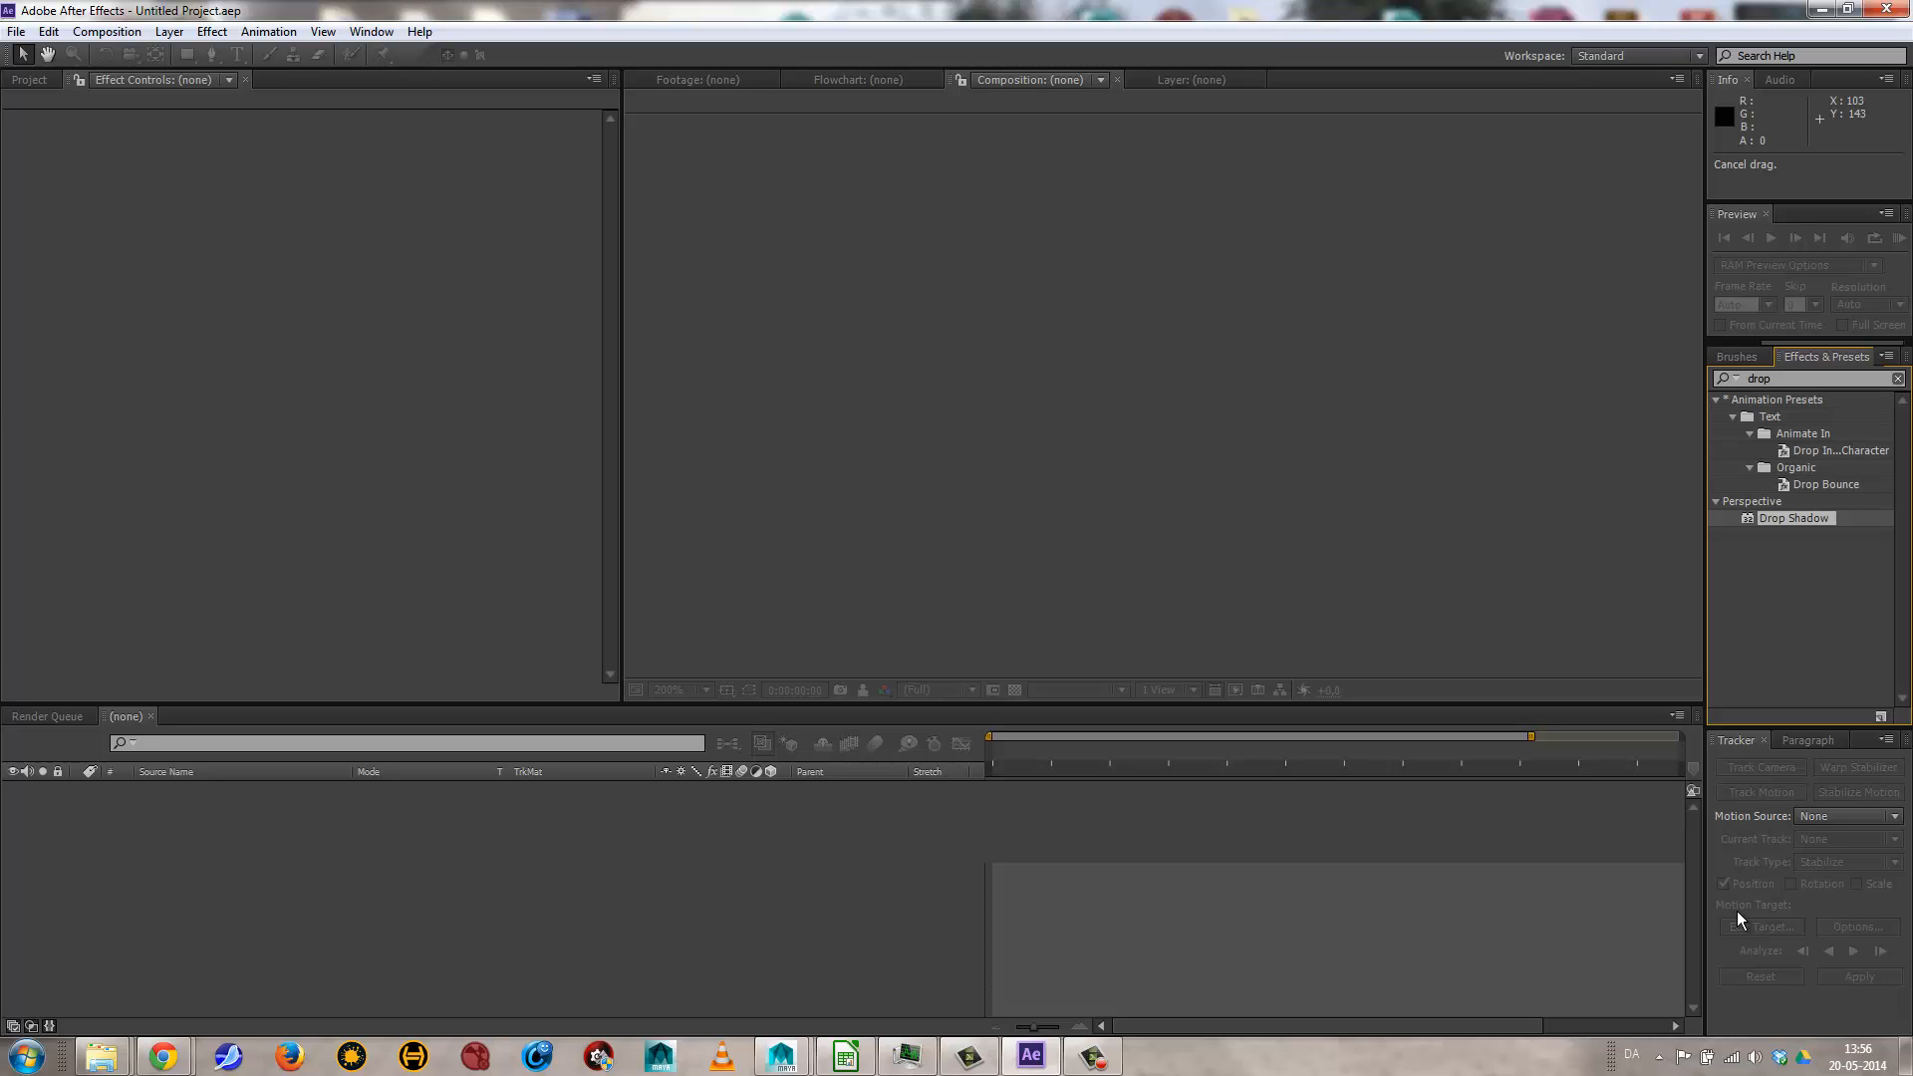
pyautogui.click(1794, 741)
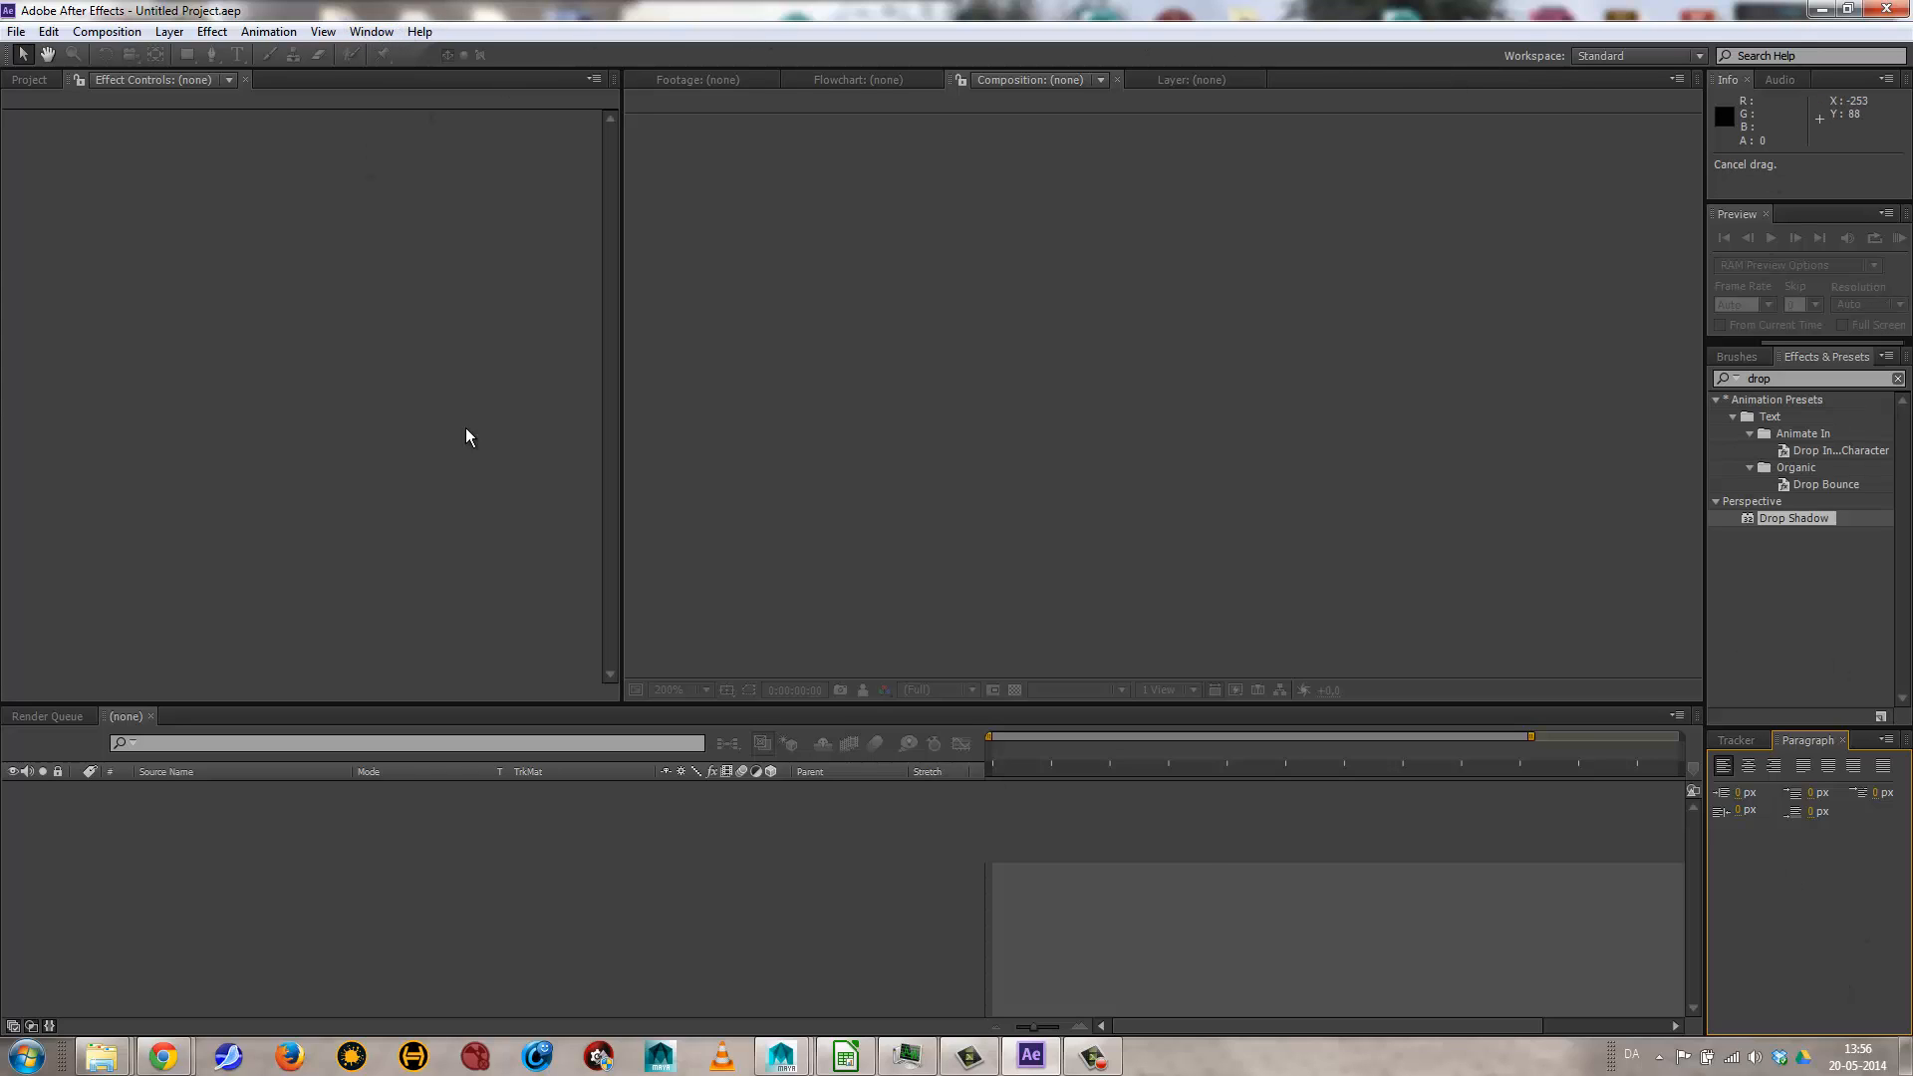
pyautogui.click(369, 32)
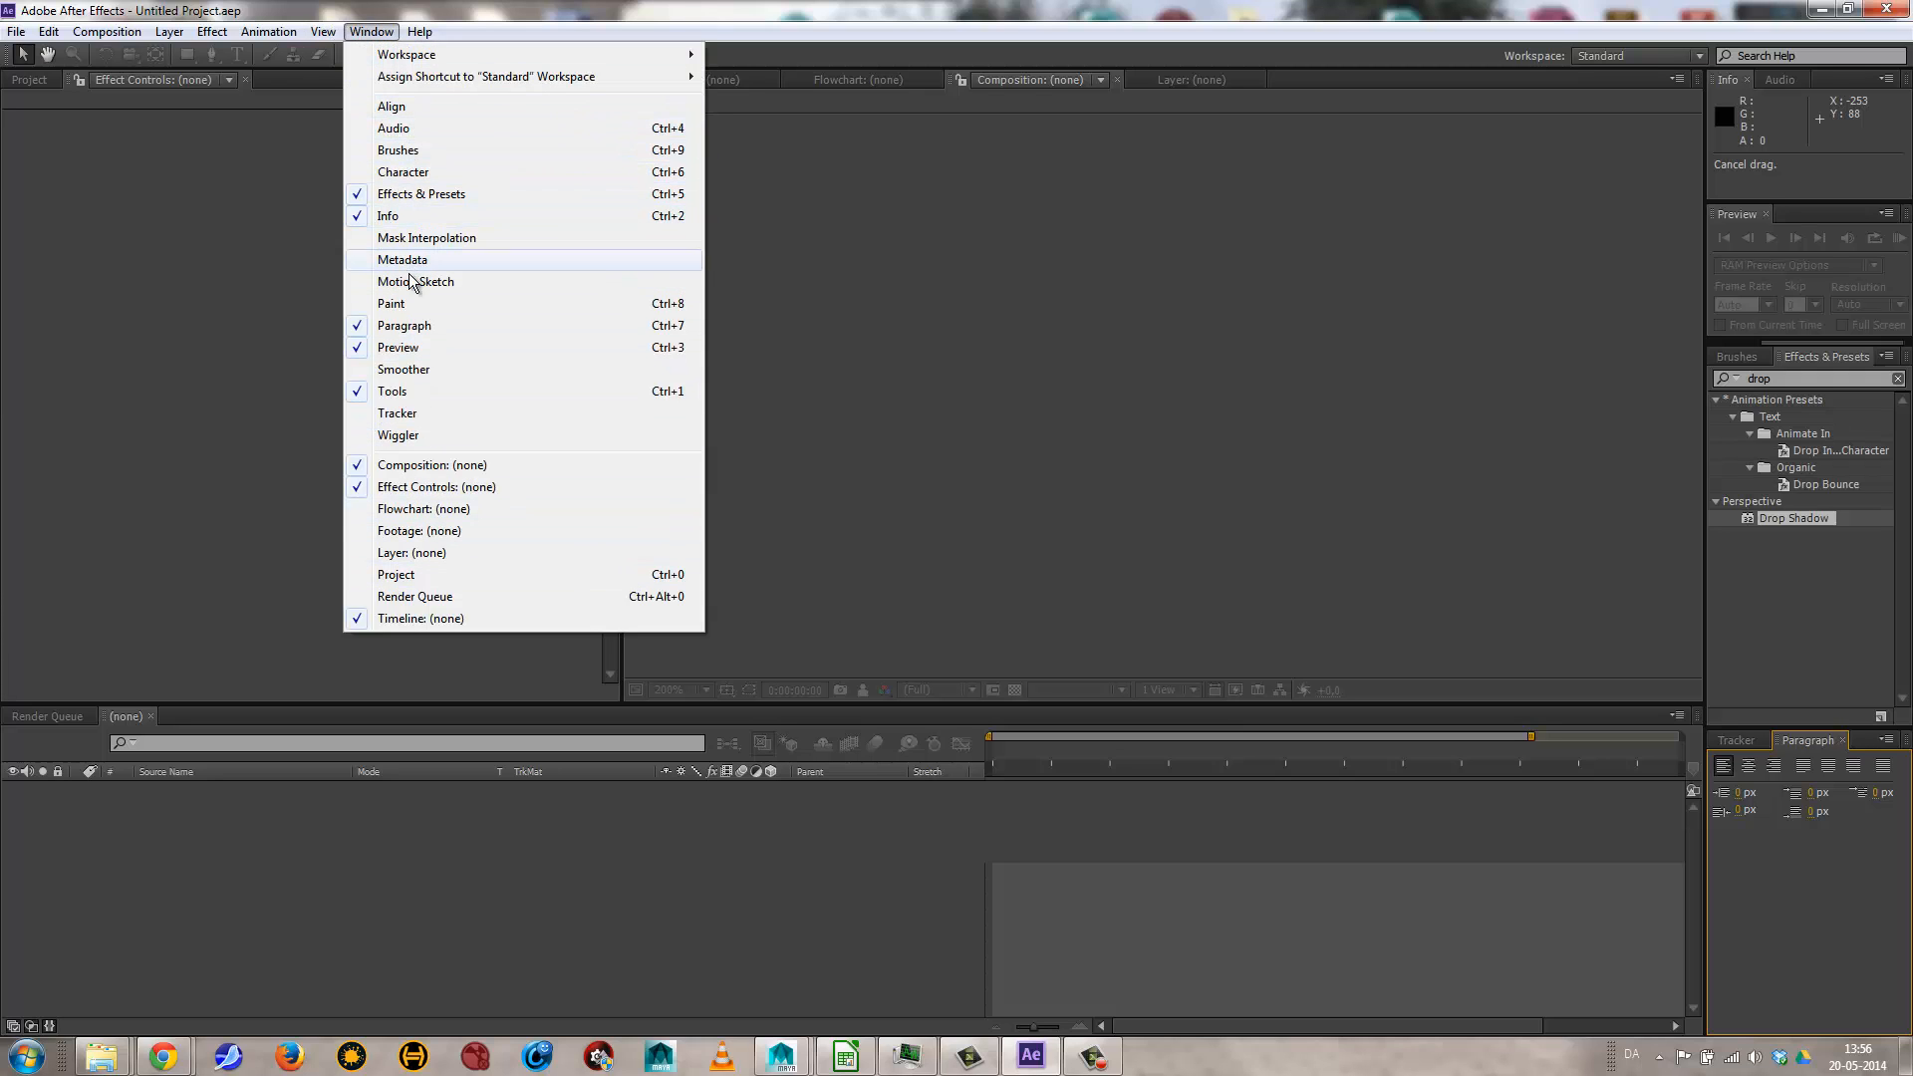
pyautogui.click(405, 174)
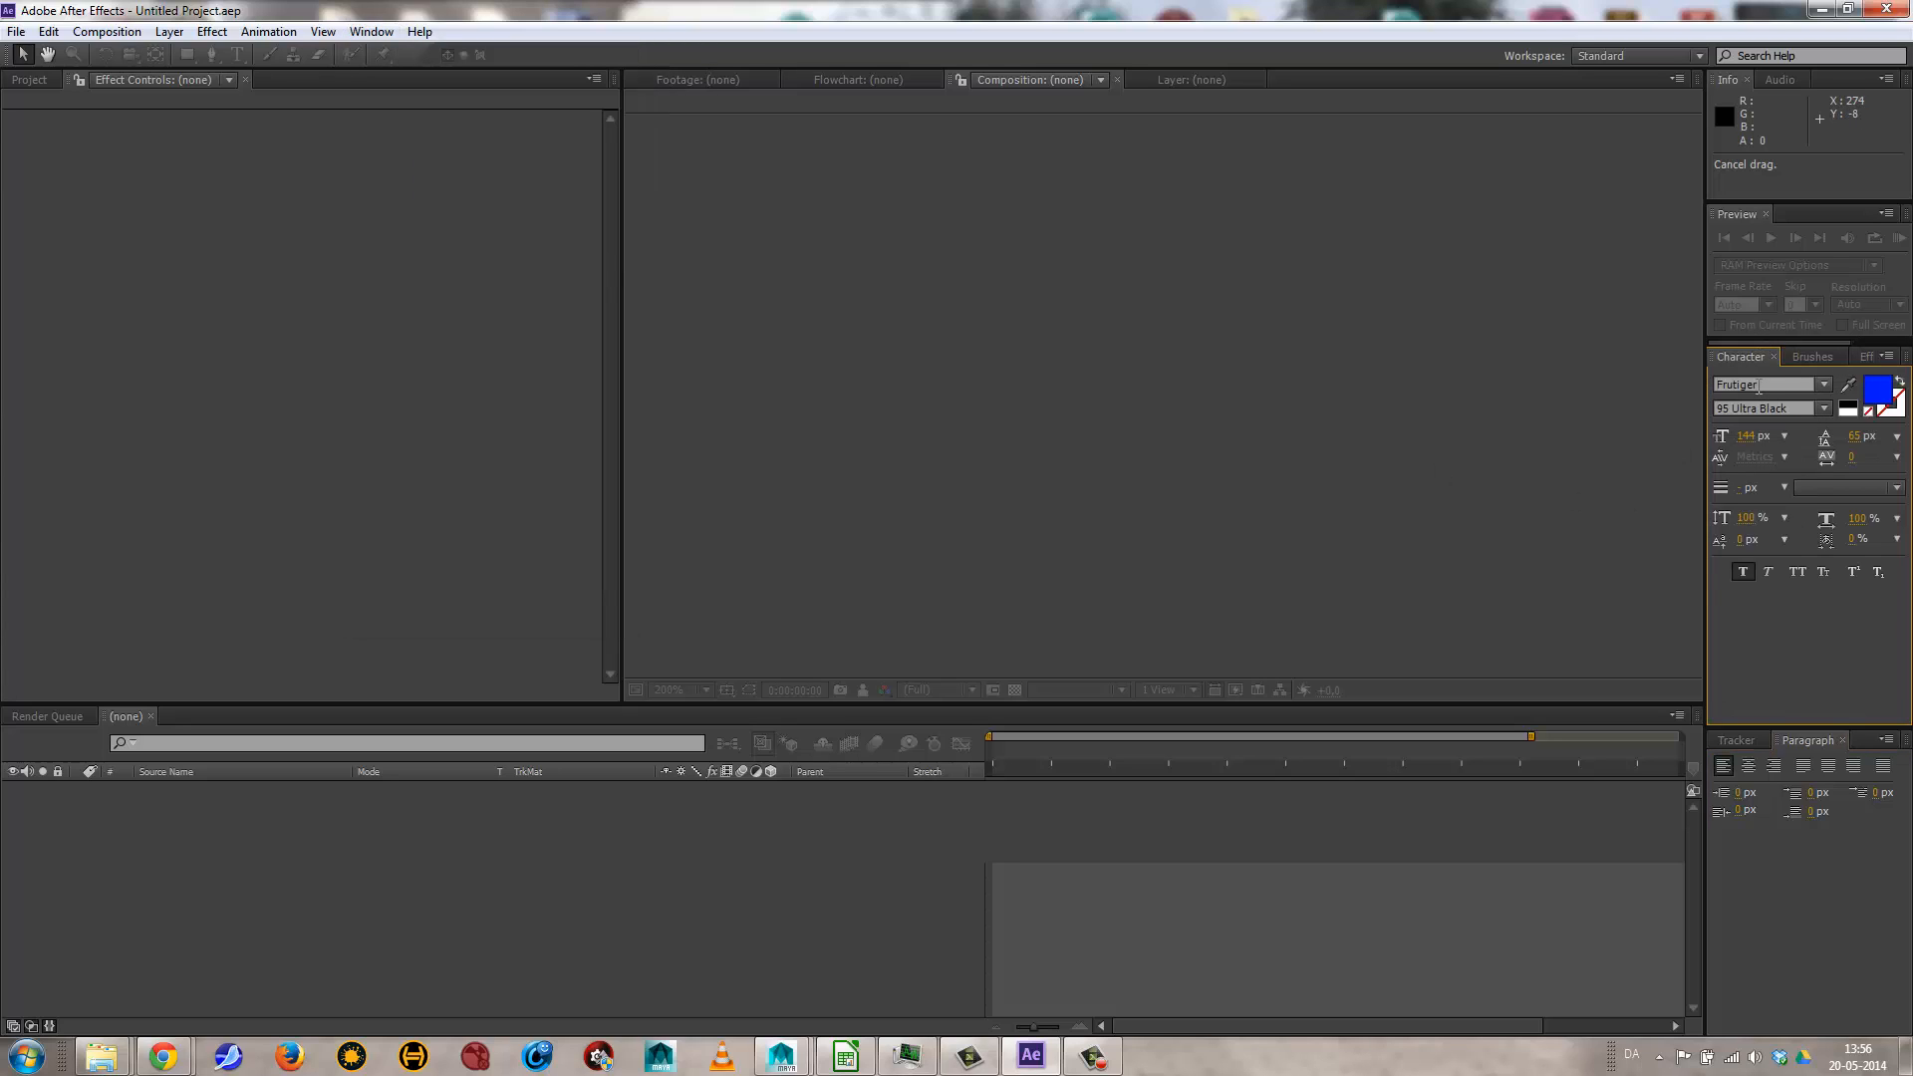
pyautogui.click(1860, 356)
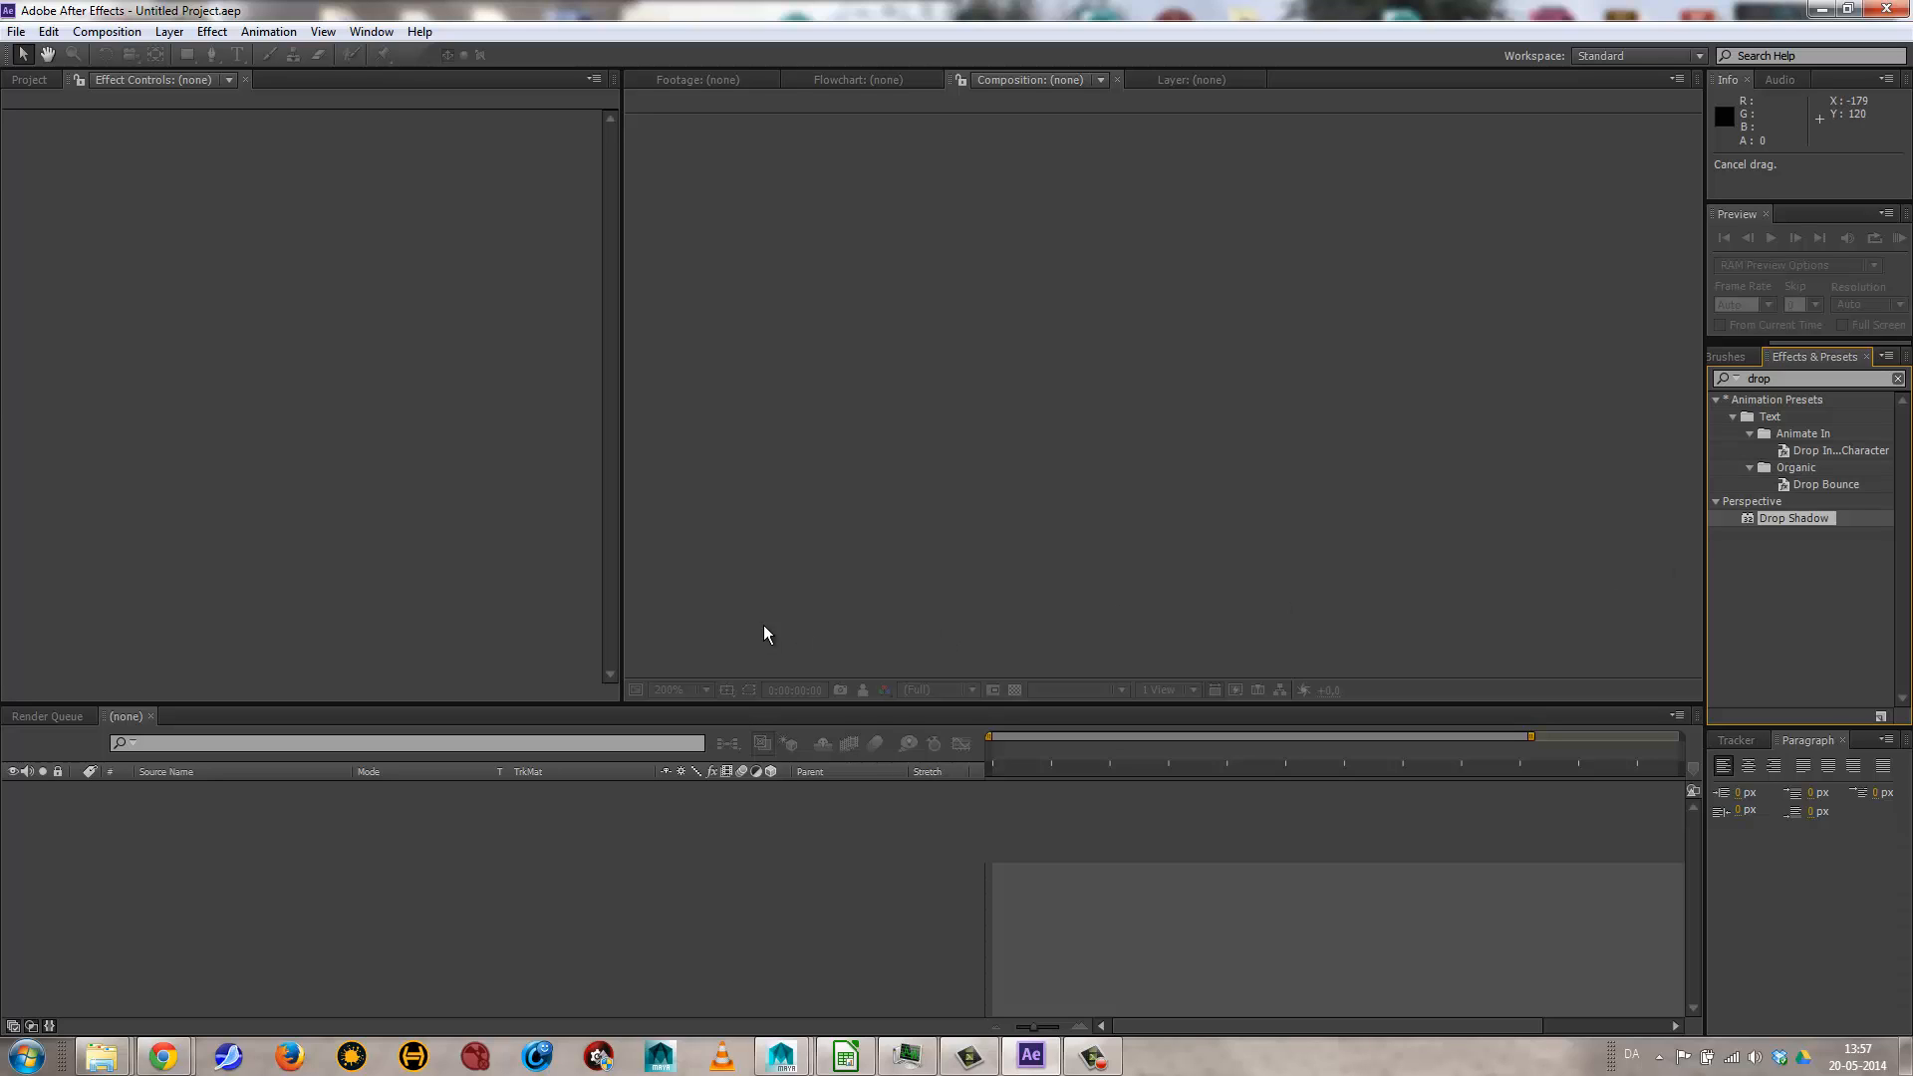
# Narrow the Effect Controls panel group slightly and bring its Project panel to the front.
pyautogui.moveTo(621, 596)
pyautogui.mouseDown()
pyautogui.moveTo(538, 598)
pyautogui.moveTo(593, 597)
pyautogui.mouseUp()
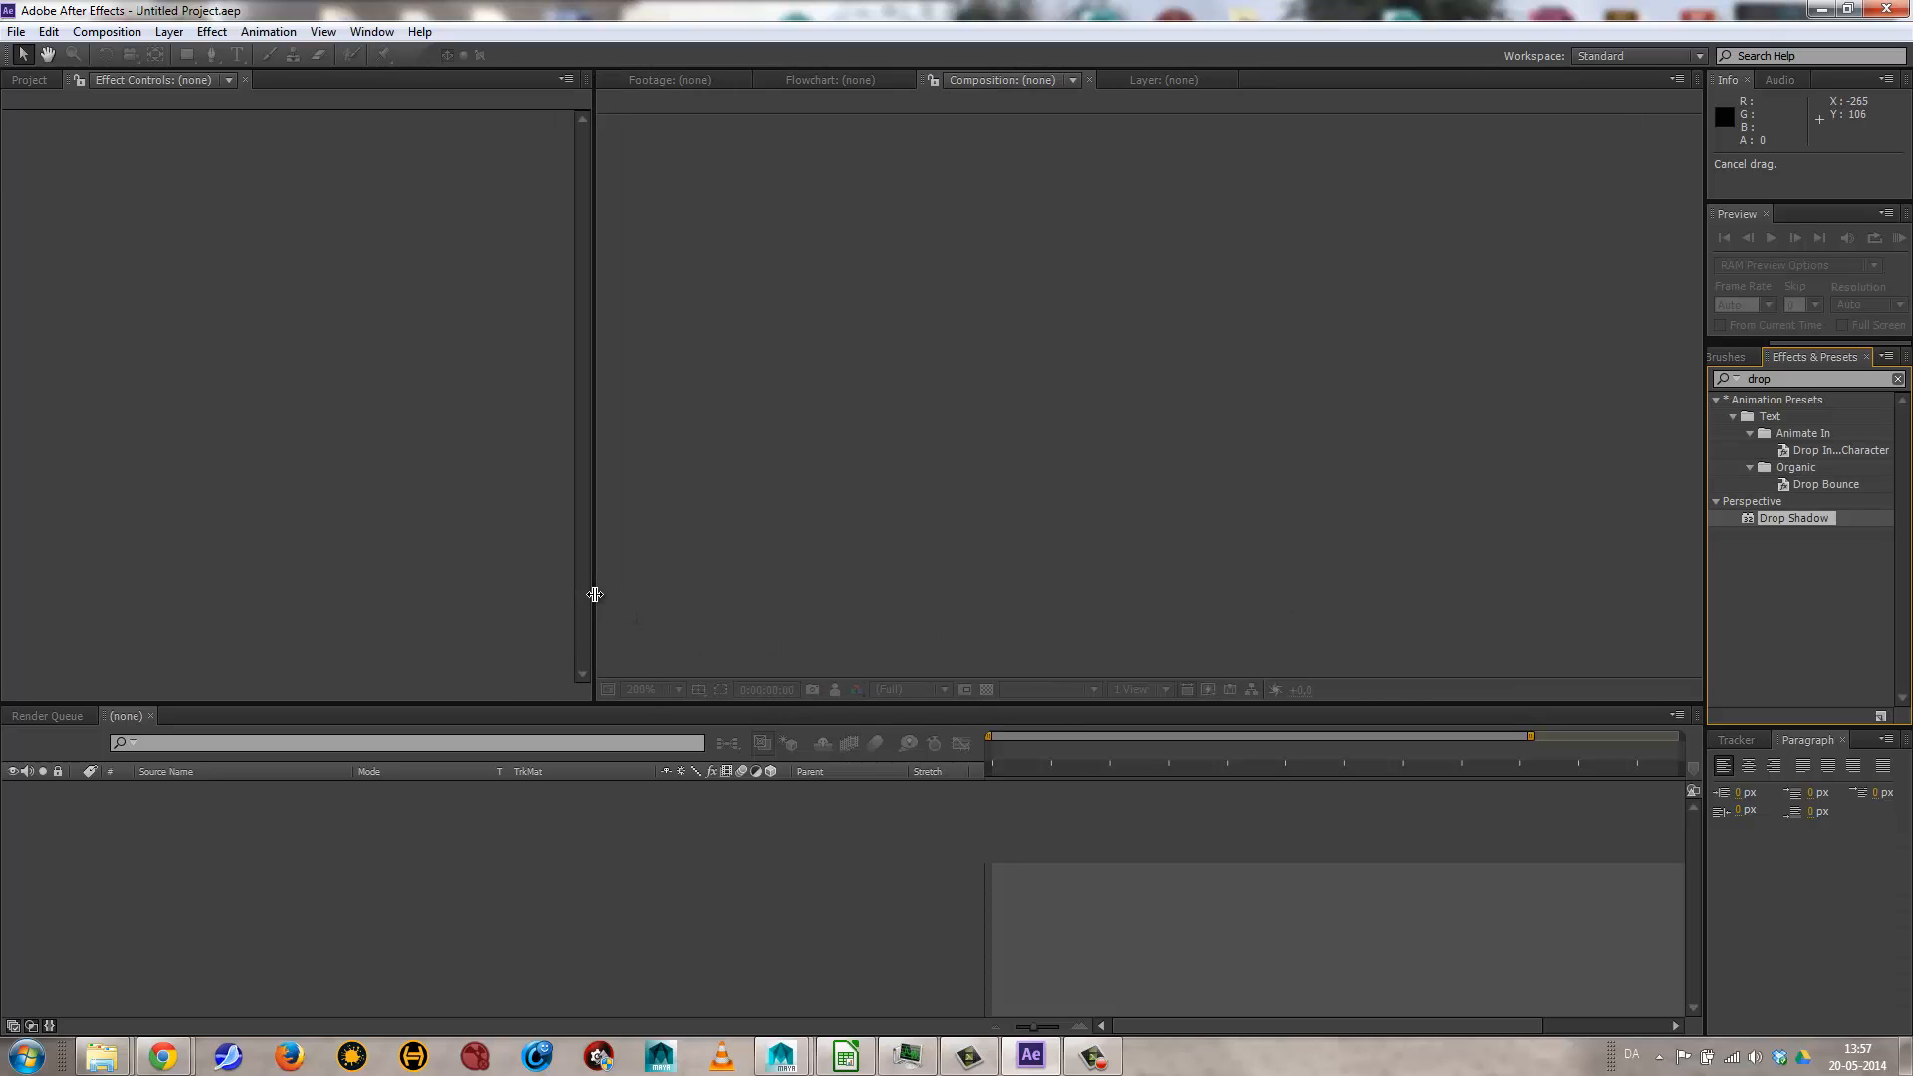
pyautogui.click(36, 80)
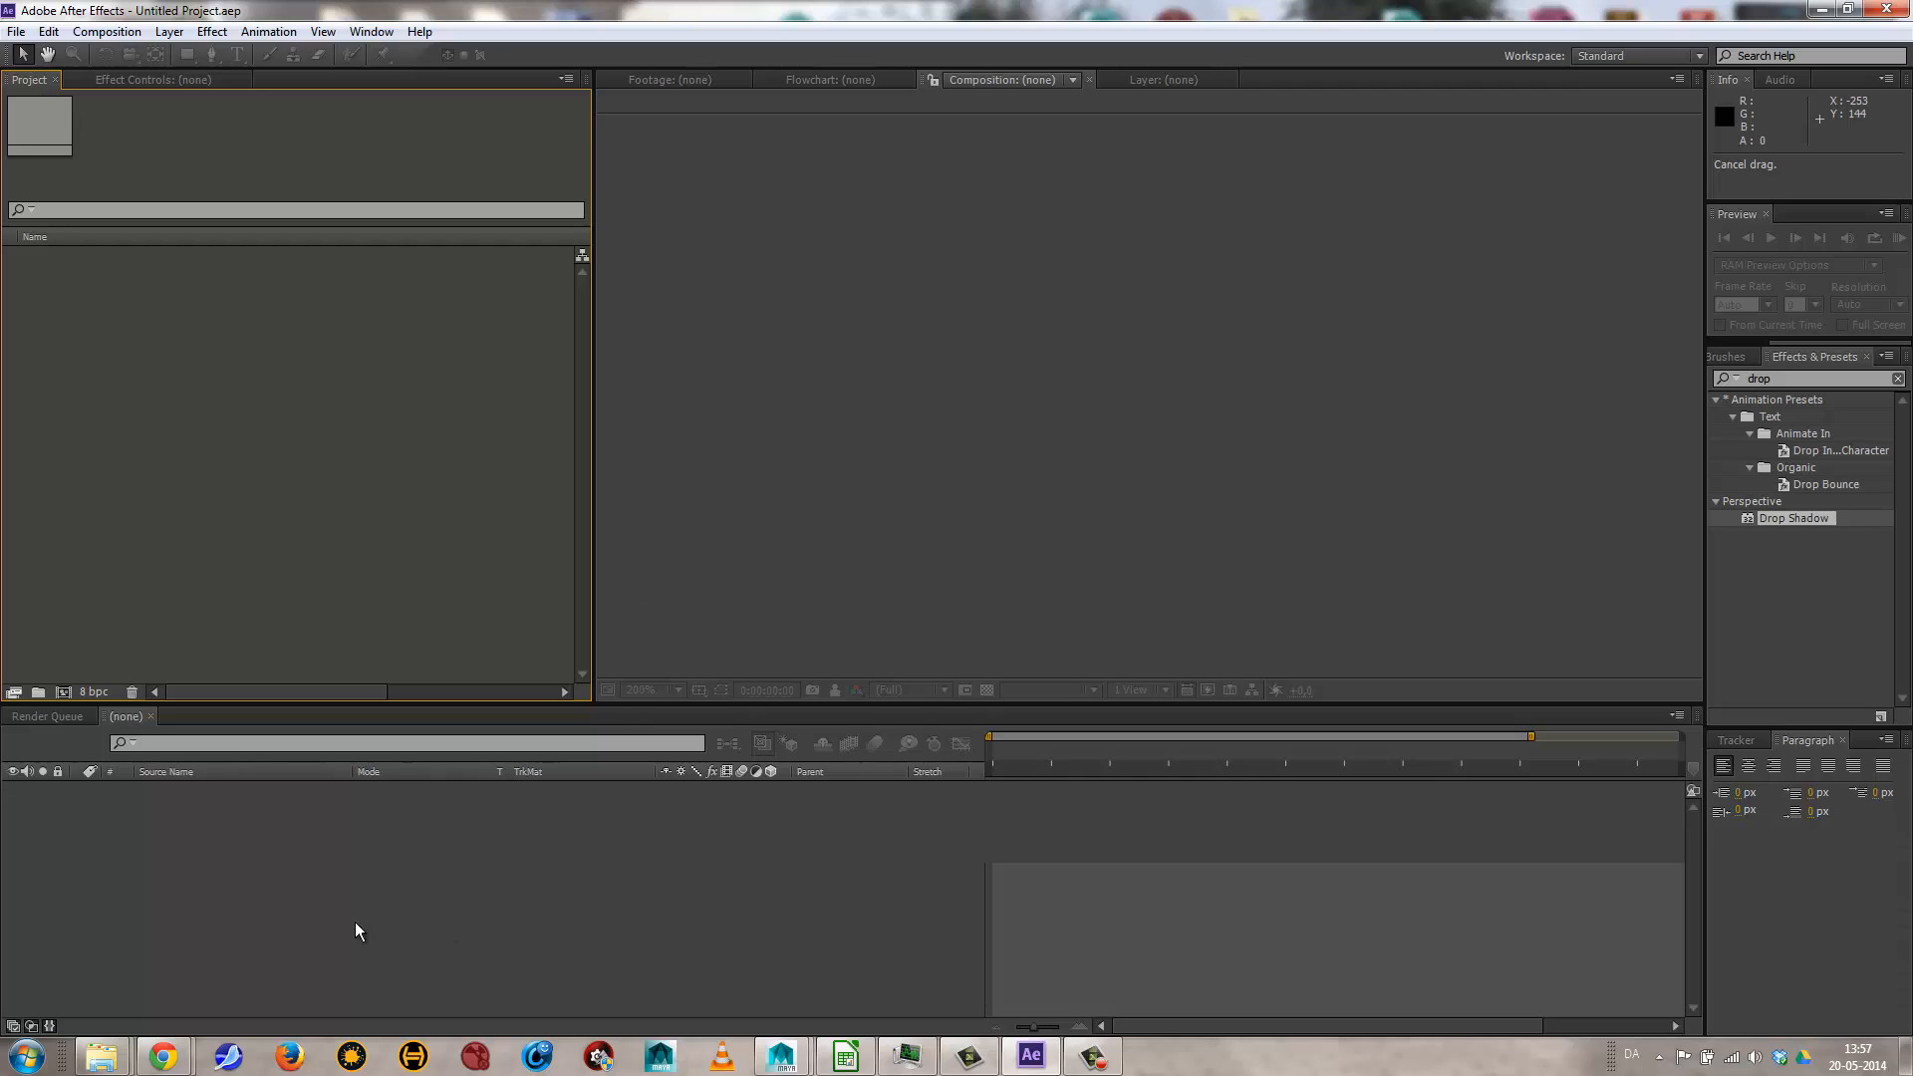
# Examine the settings offered for a new composition and leave them without creating one.
pyautogui.click(107, 31)
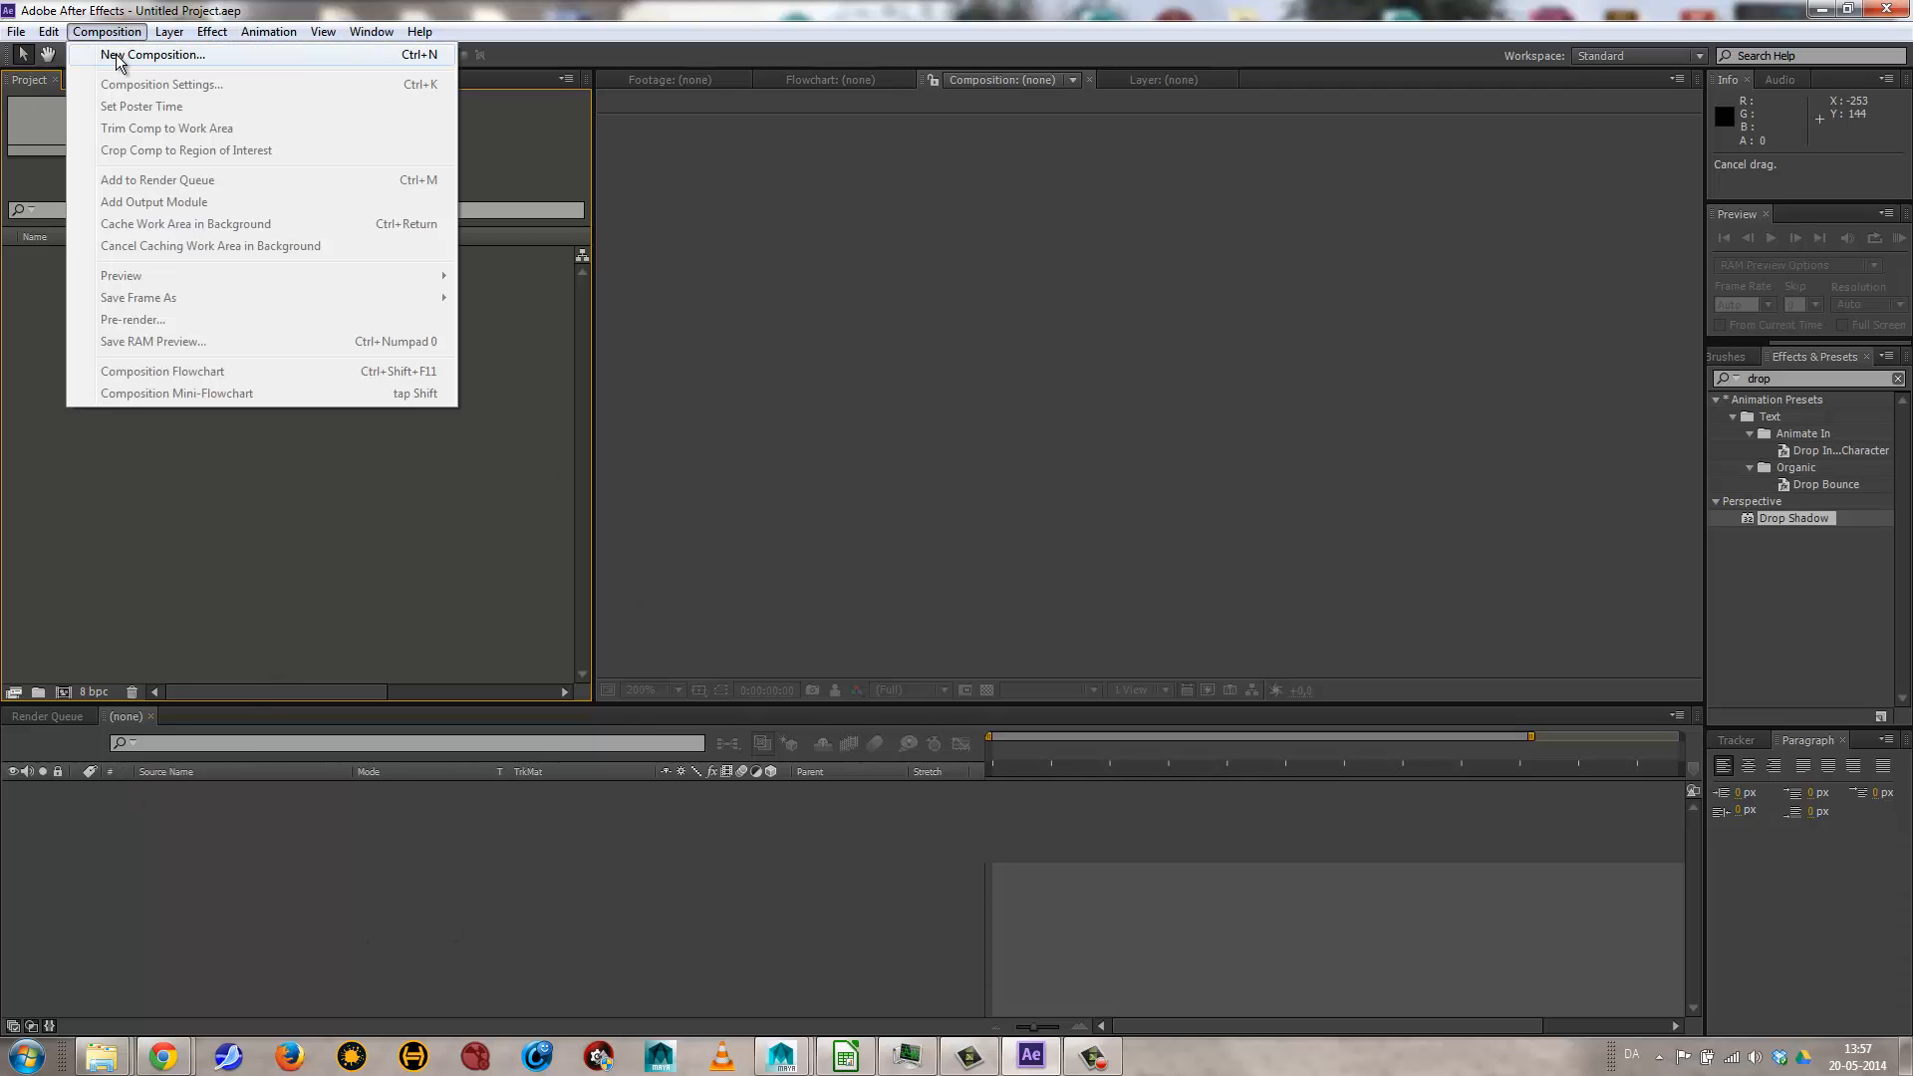
pyautogui.click(116, 721)
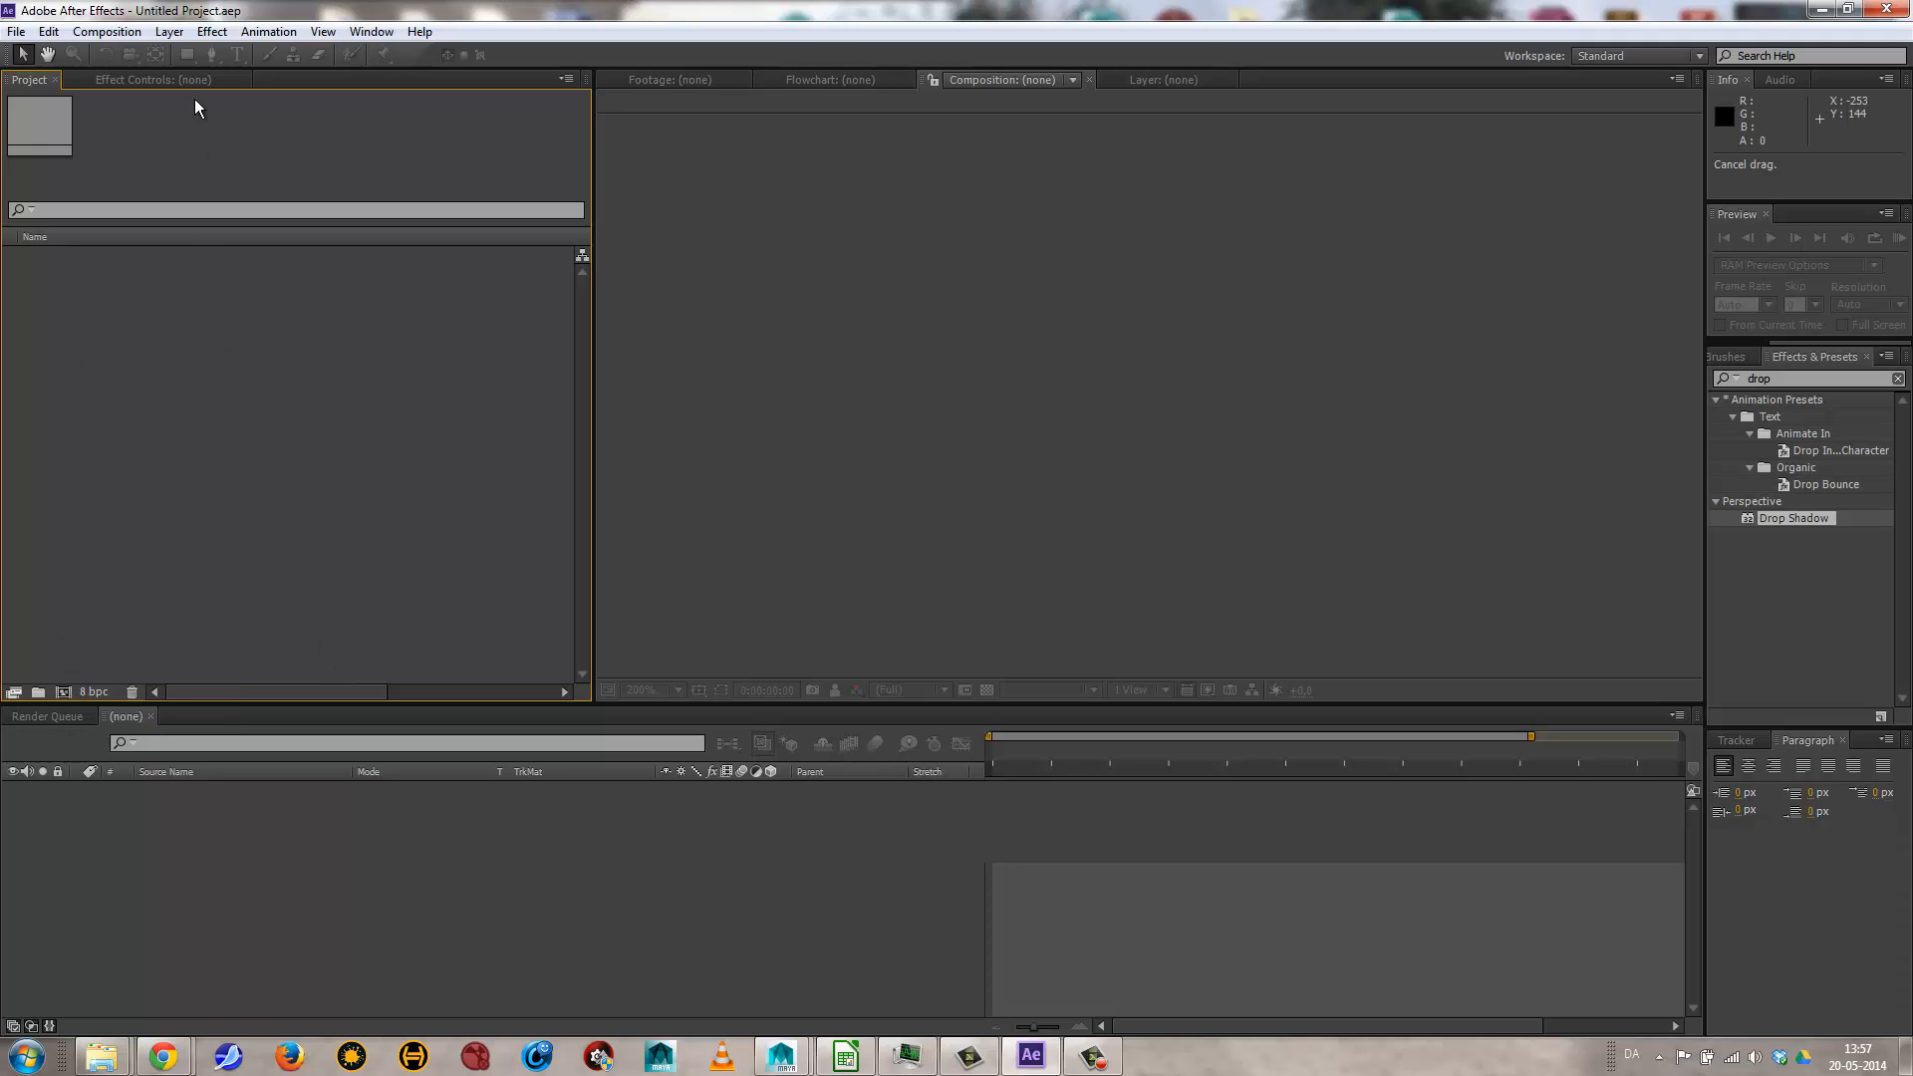
pyautogui.click(106, 30)
pyautogui.click(124, 52)
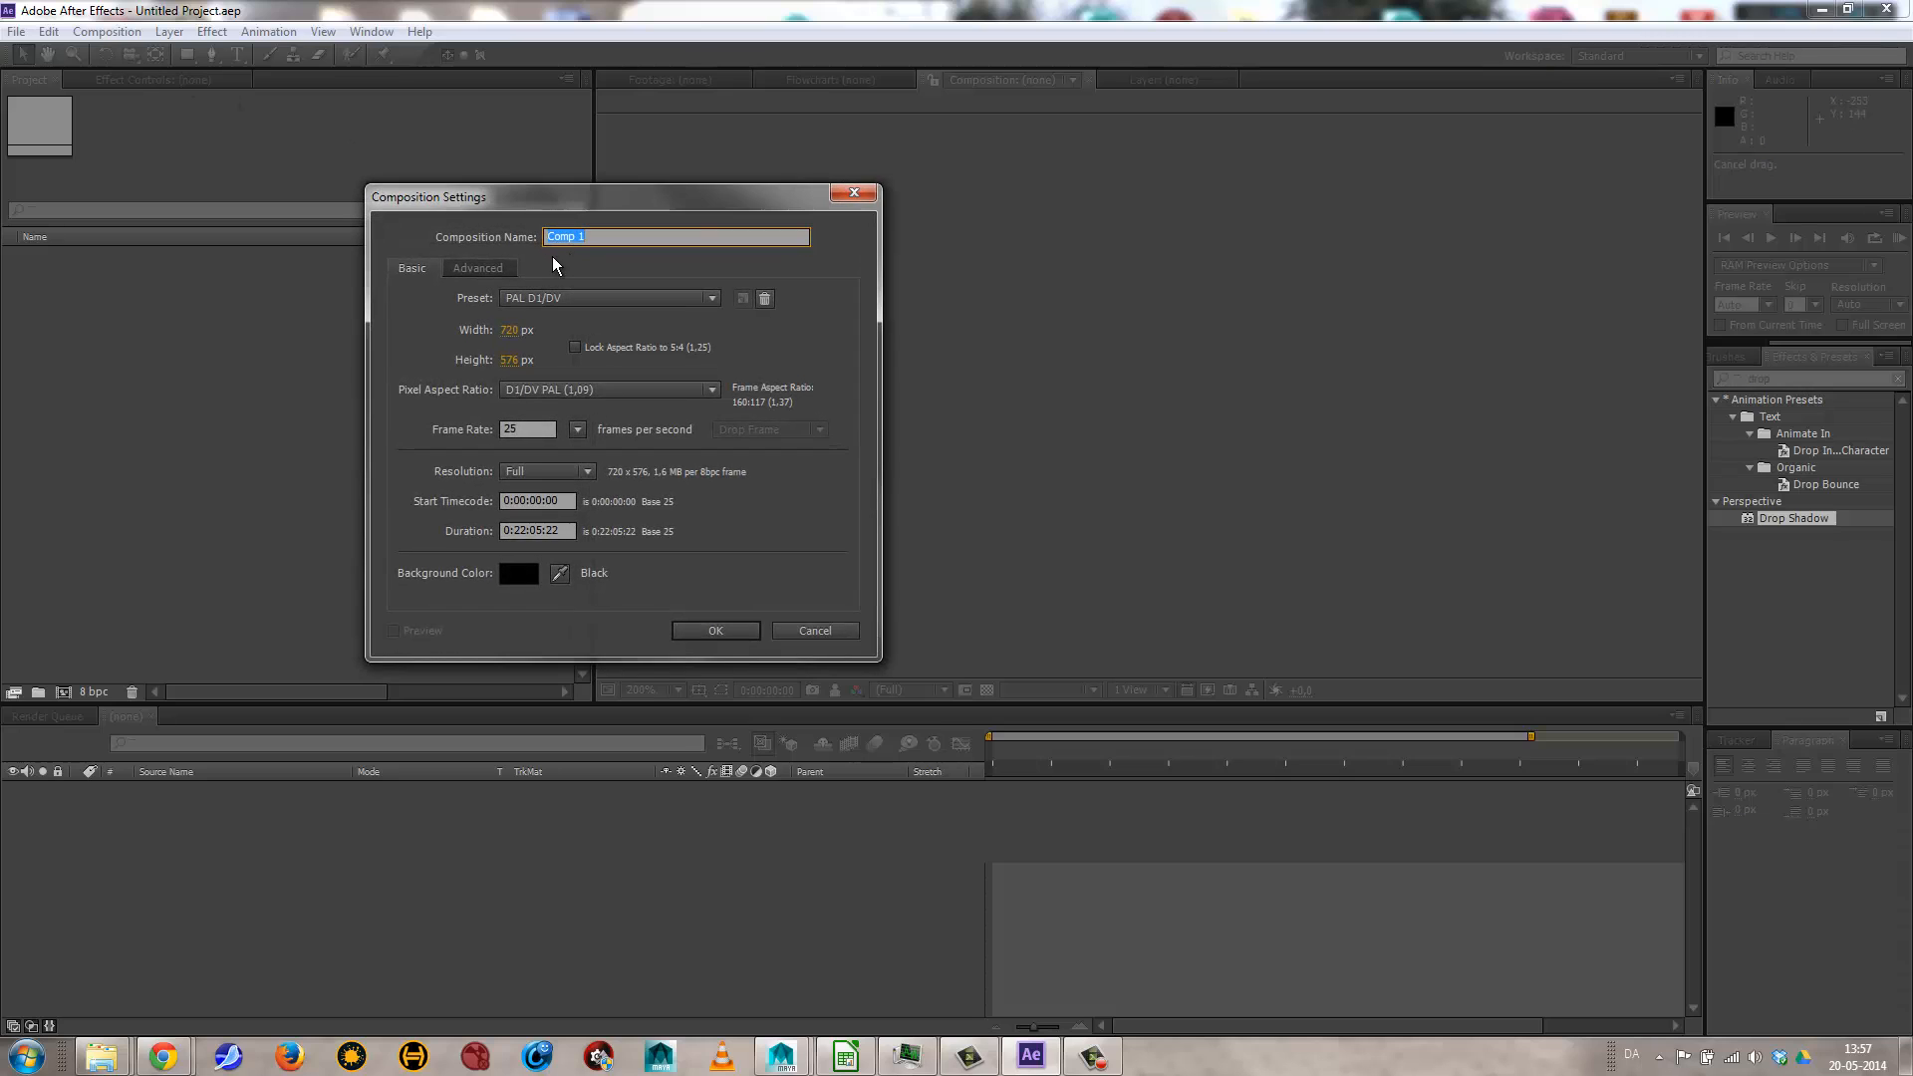
pyautogui.moveTo(522, 201); pyautogui.dragTo(900, 224)
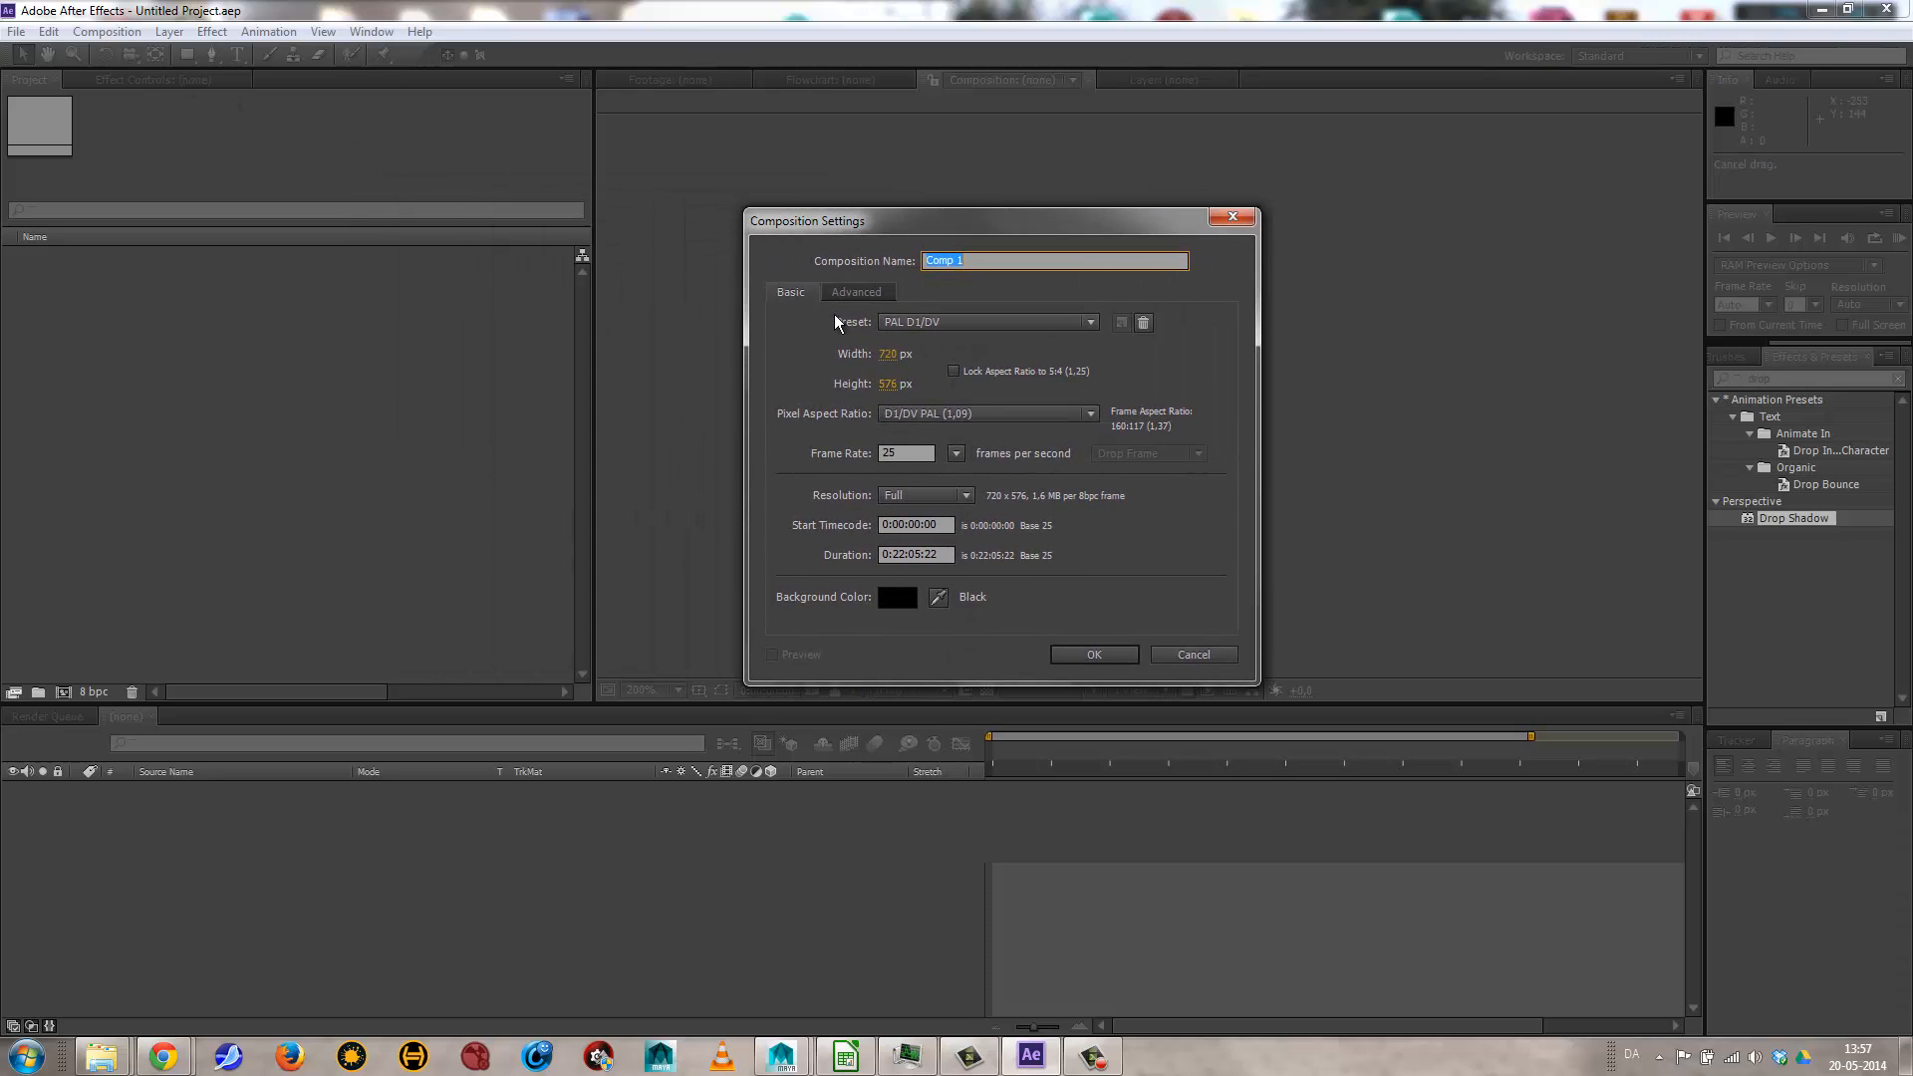
pyautogui.click(1190, 655)
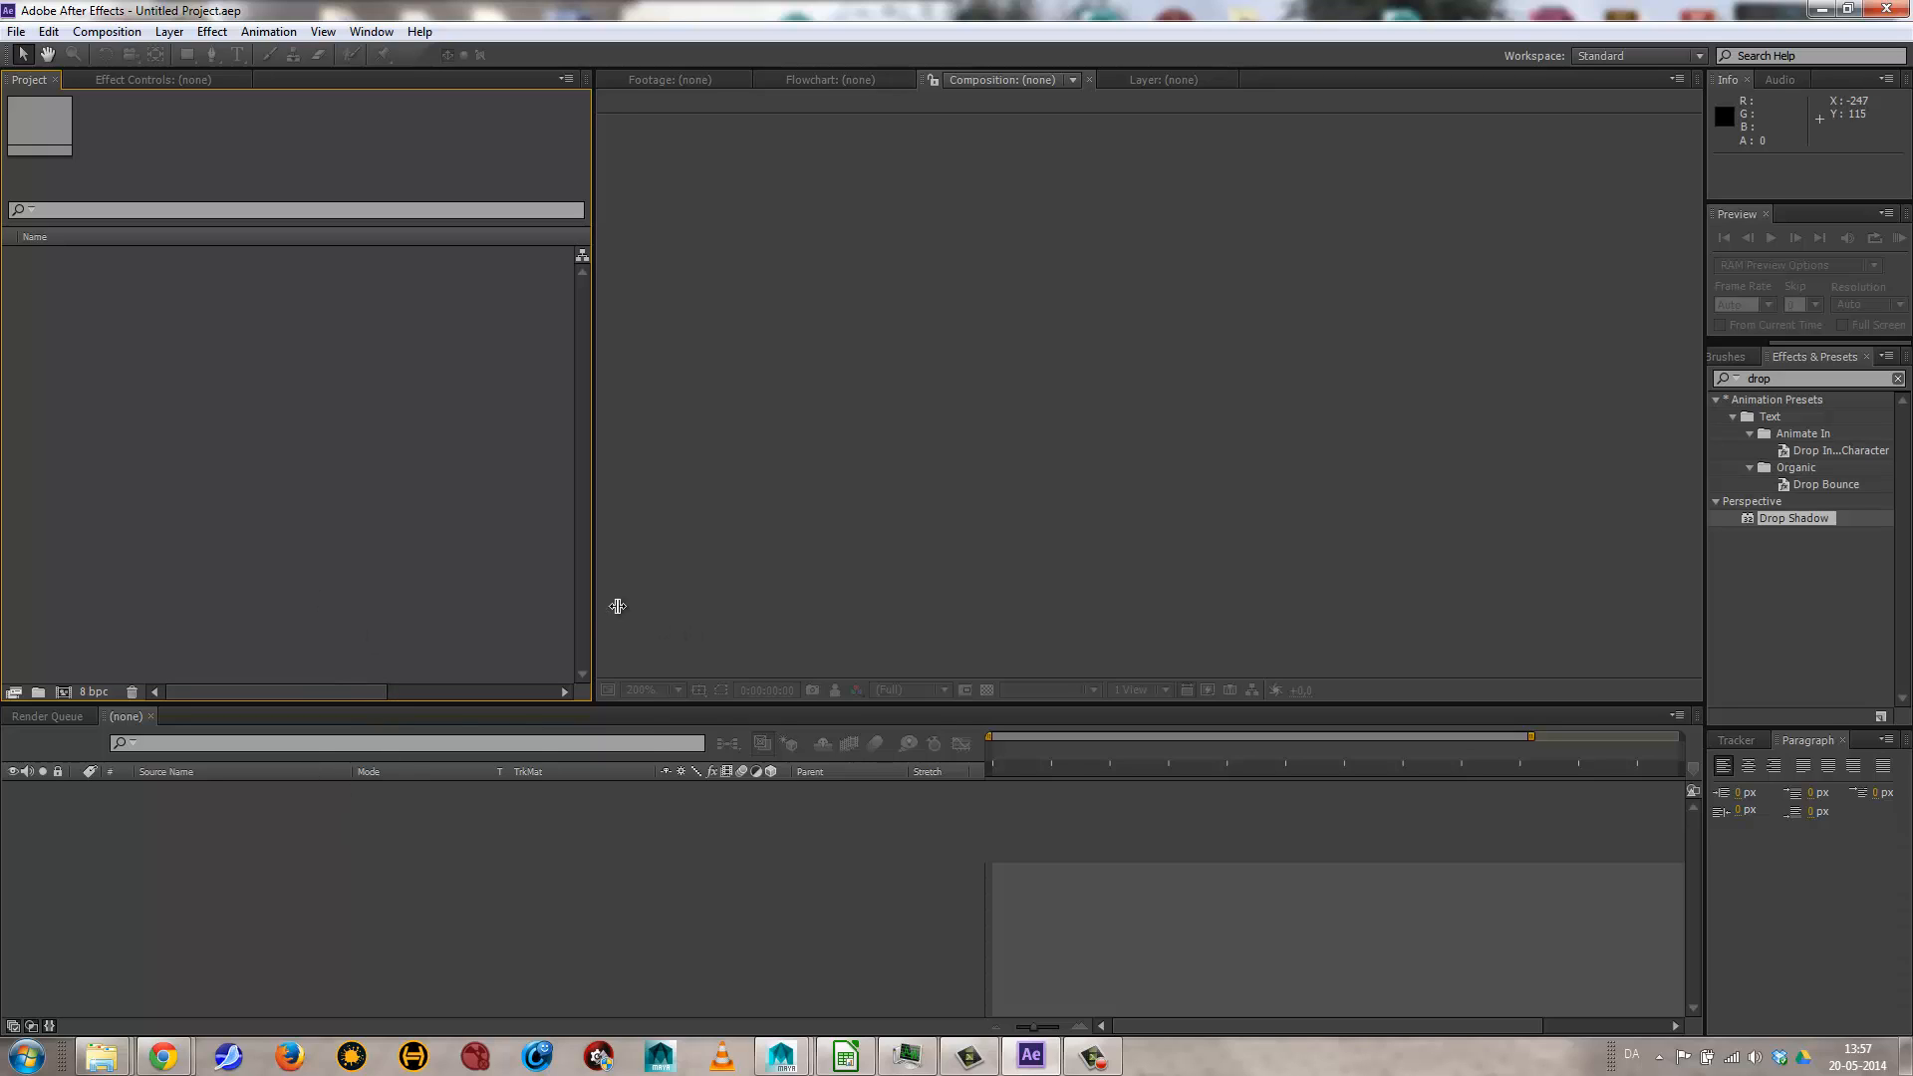
pyautogui.click(1097, 1058)
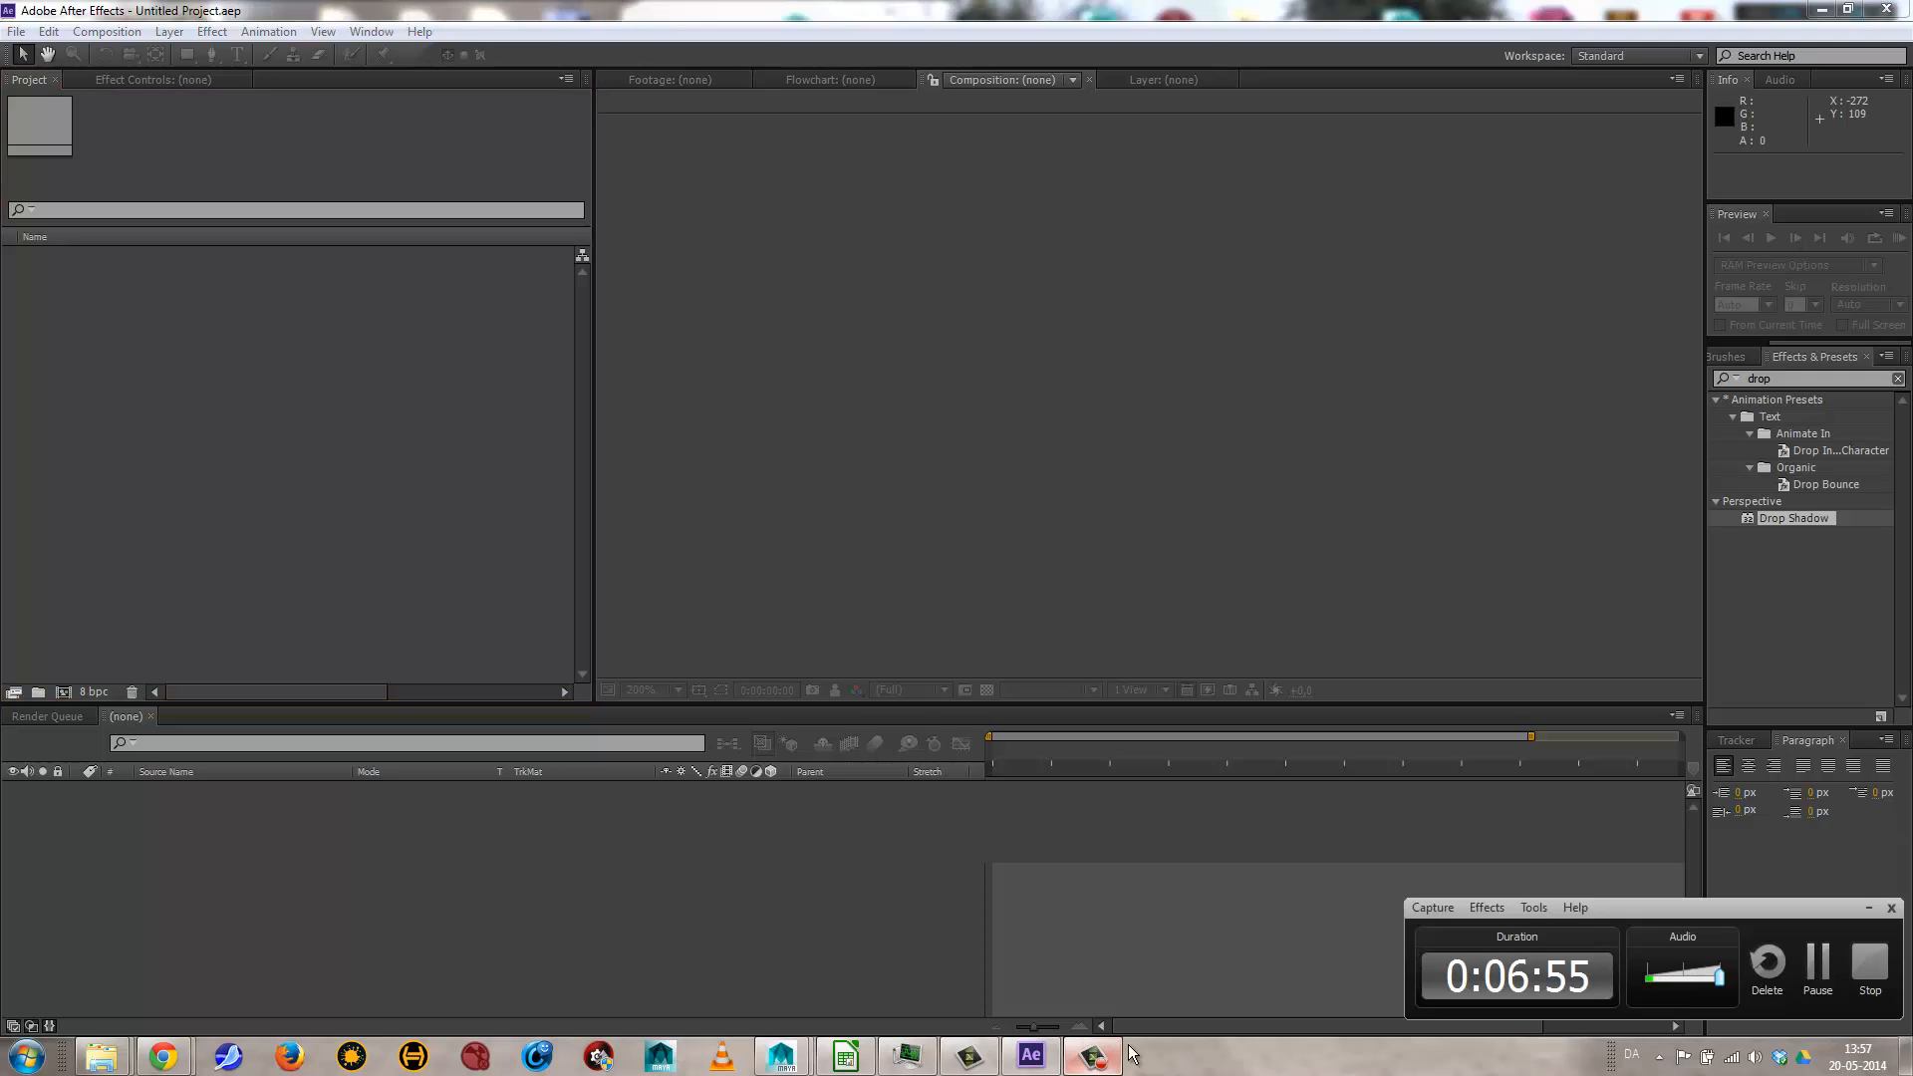
pyautogui.click(1810, 970)
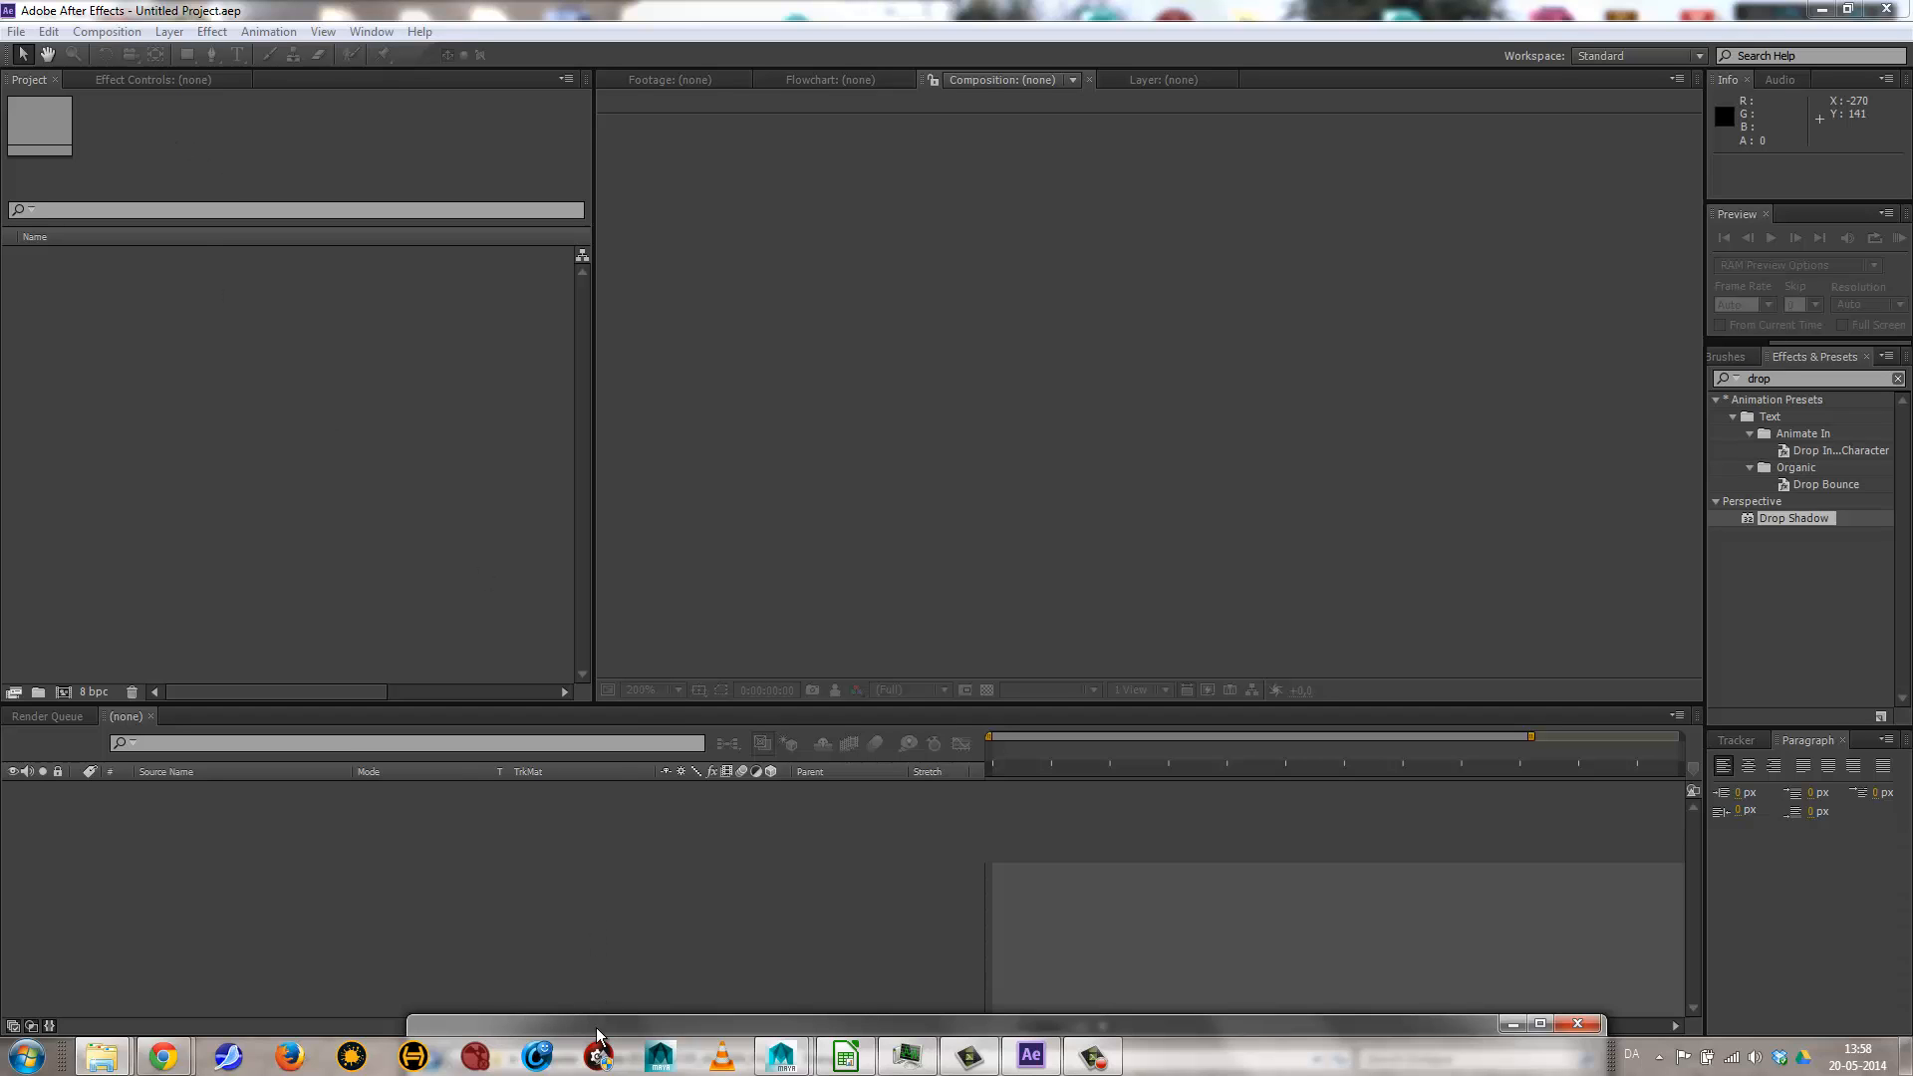
# Import JCVD_Human_Shield.mov from the JCVD_ACTION_PACK Hand to Hand folder into the project and select the clip.
pyautogui.moveTo(598, 1028); pyautogui.dragTo(841, 143)
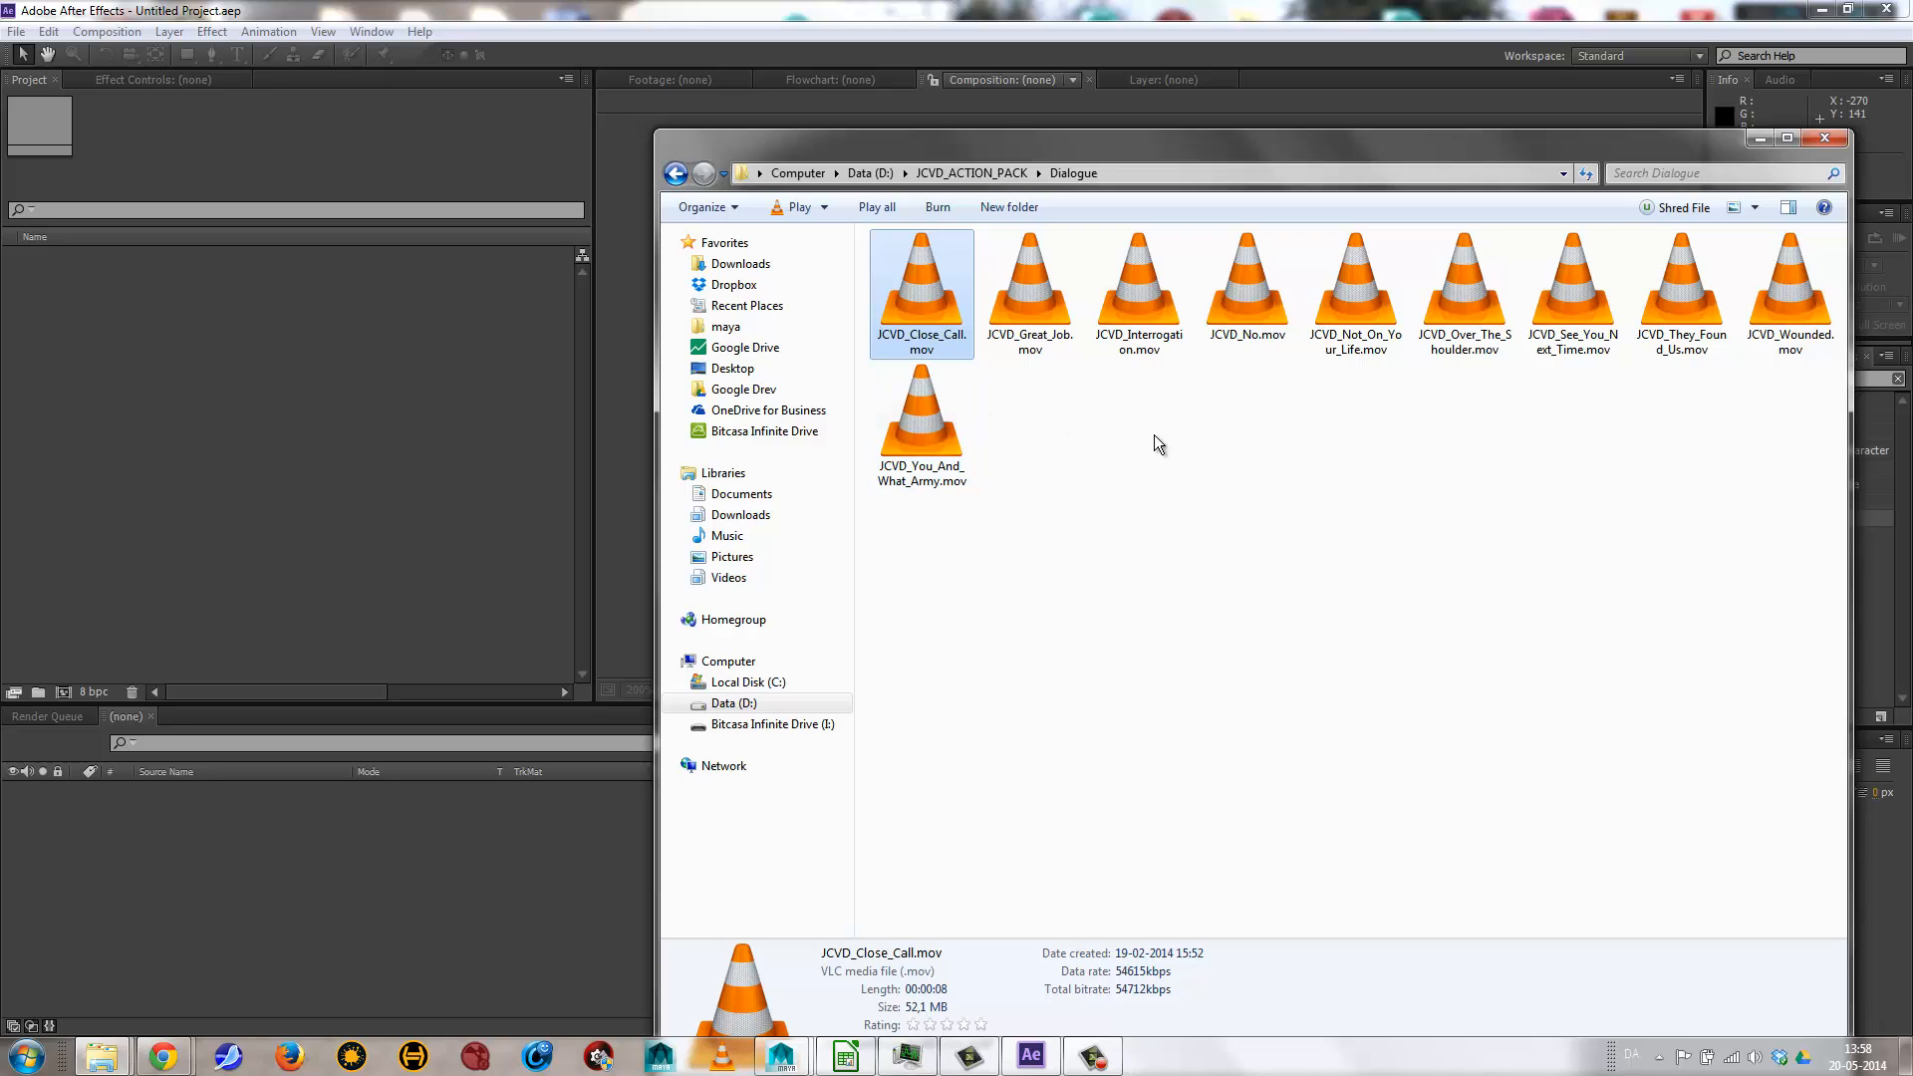
pyautogui.click(971, 174)
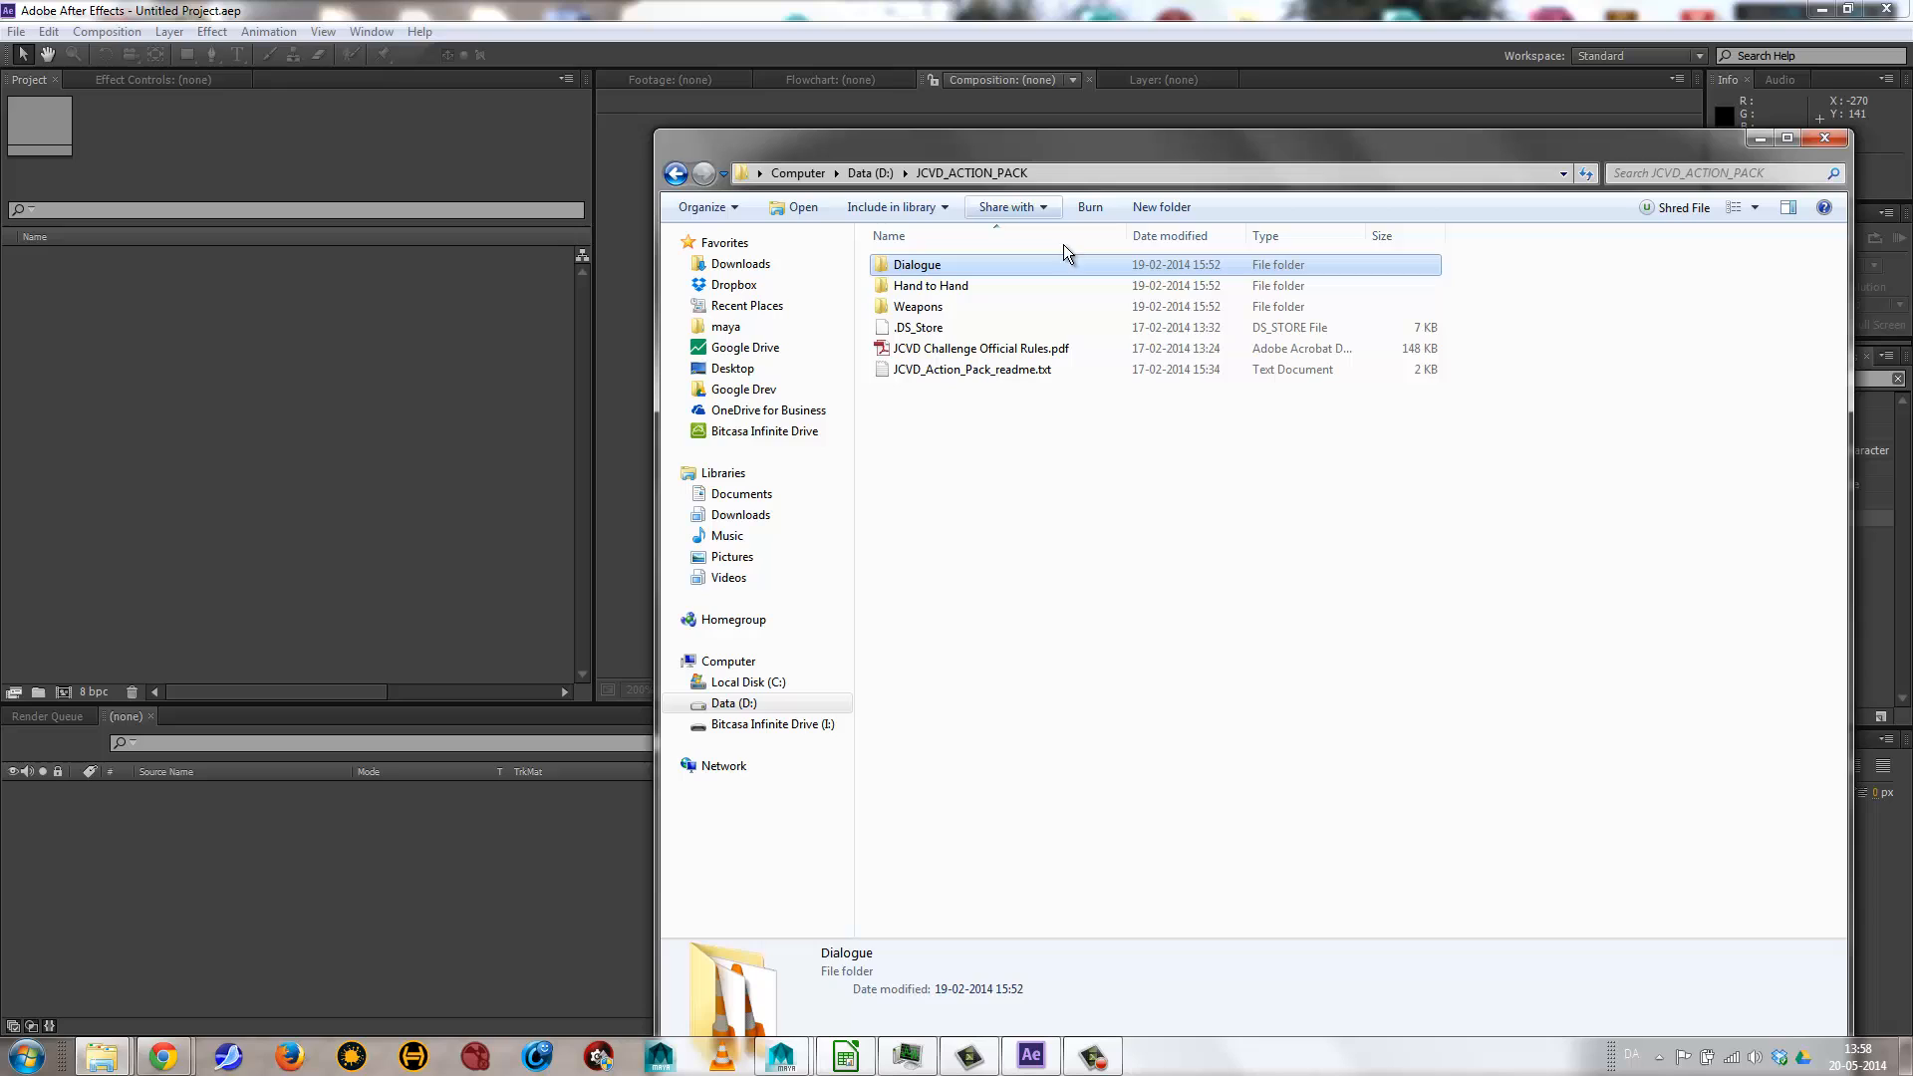
pyautogui.doubleClick(912, 285)
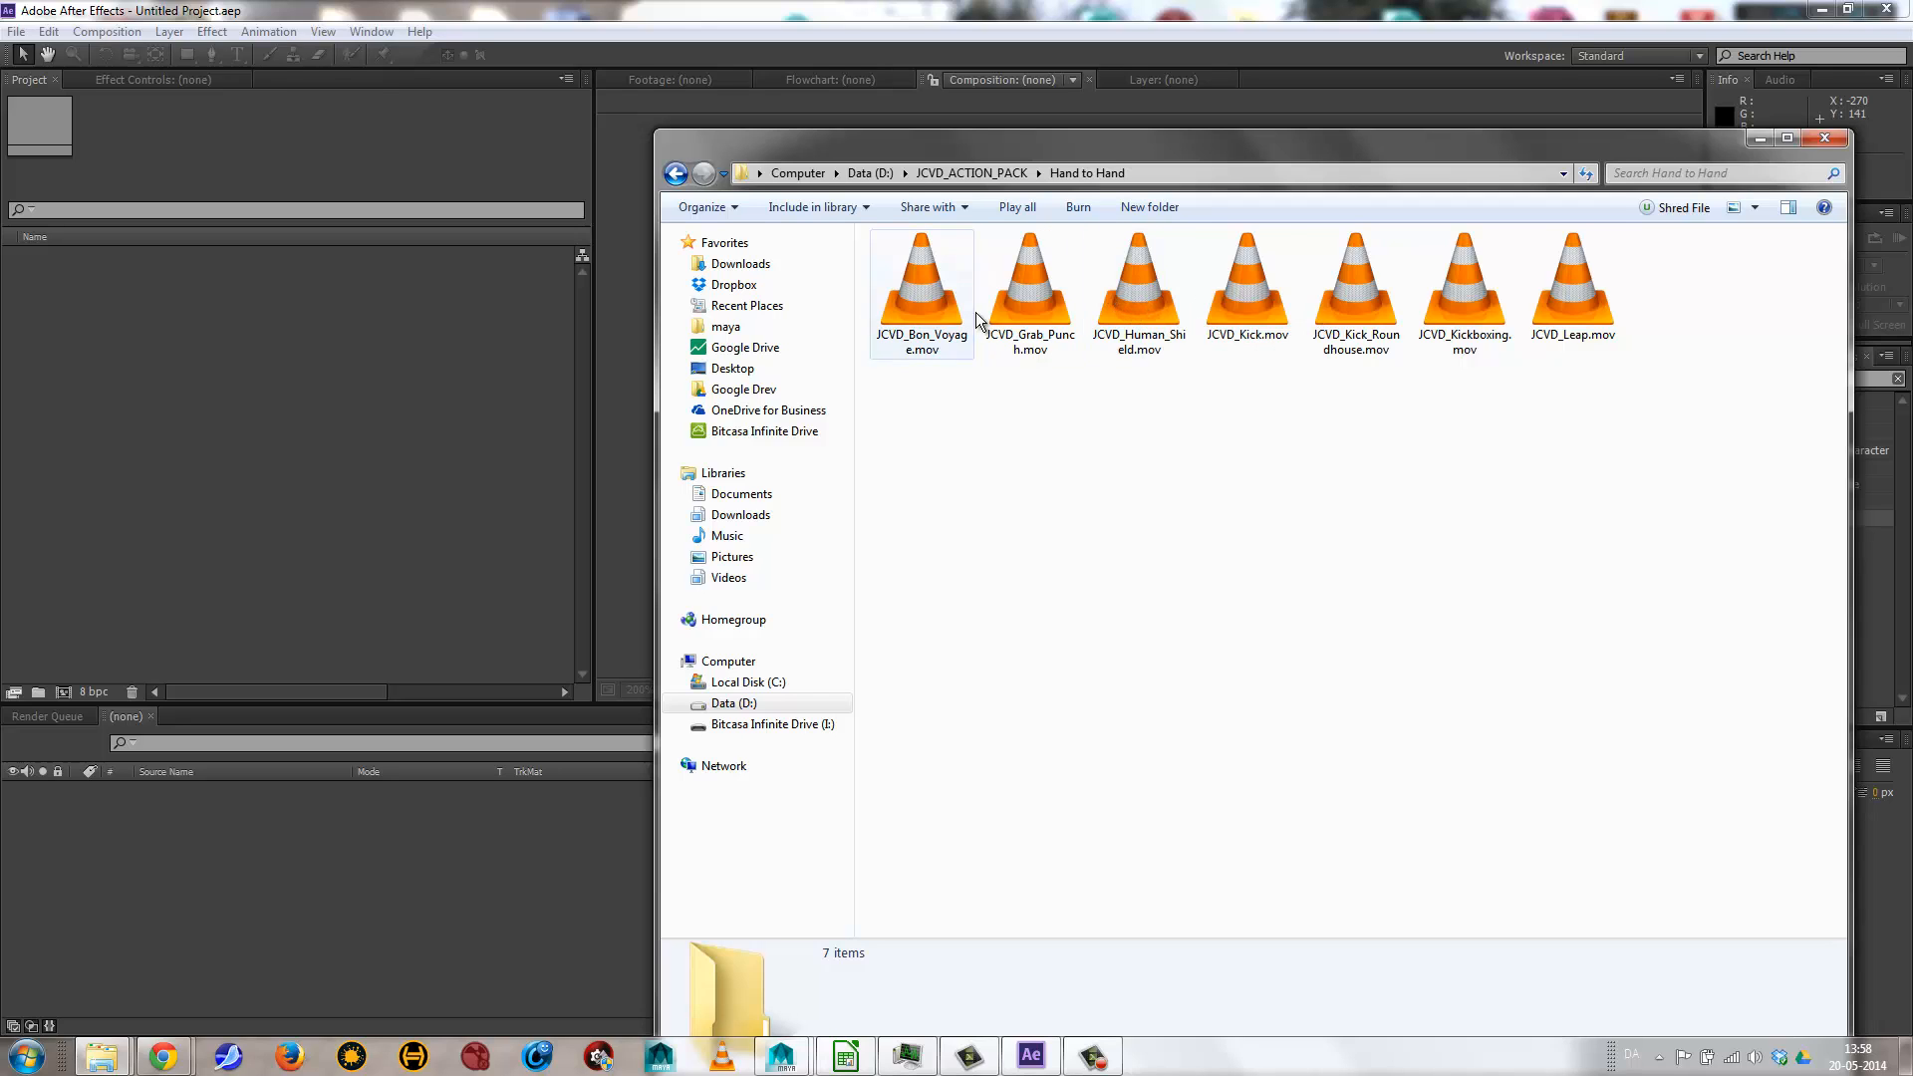
pyautogui.moveTo(1132, 342); pyautogui.dragTo(273, 410)
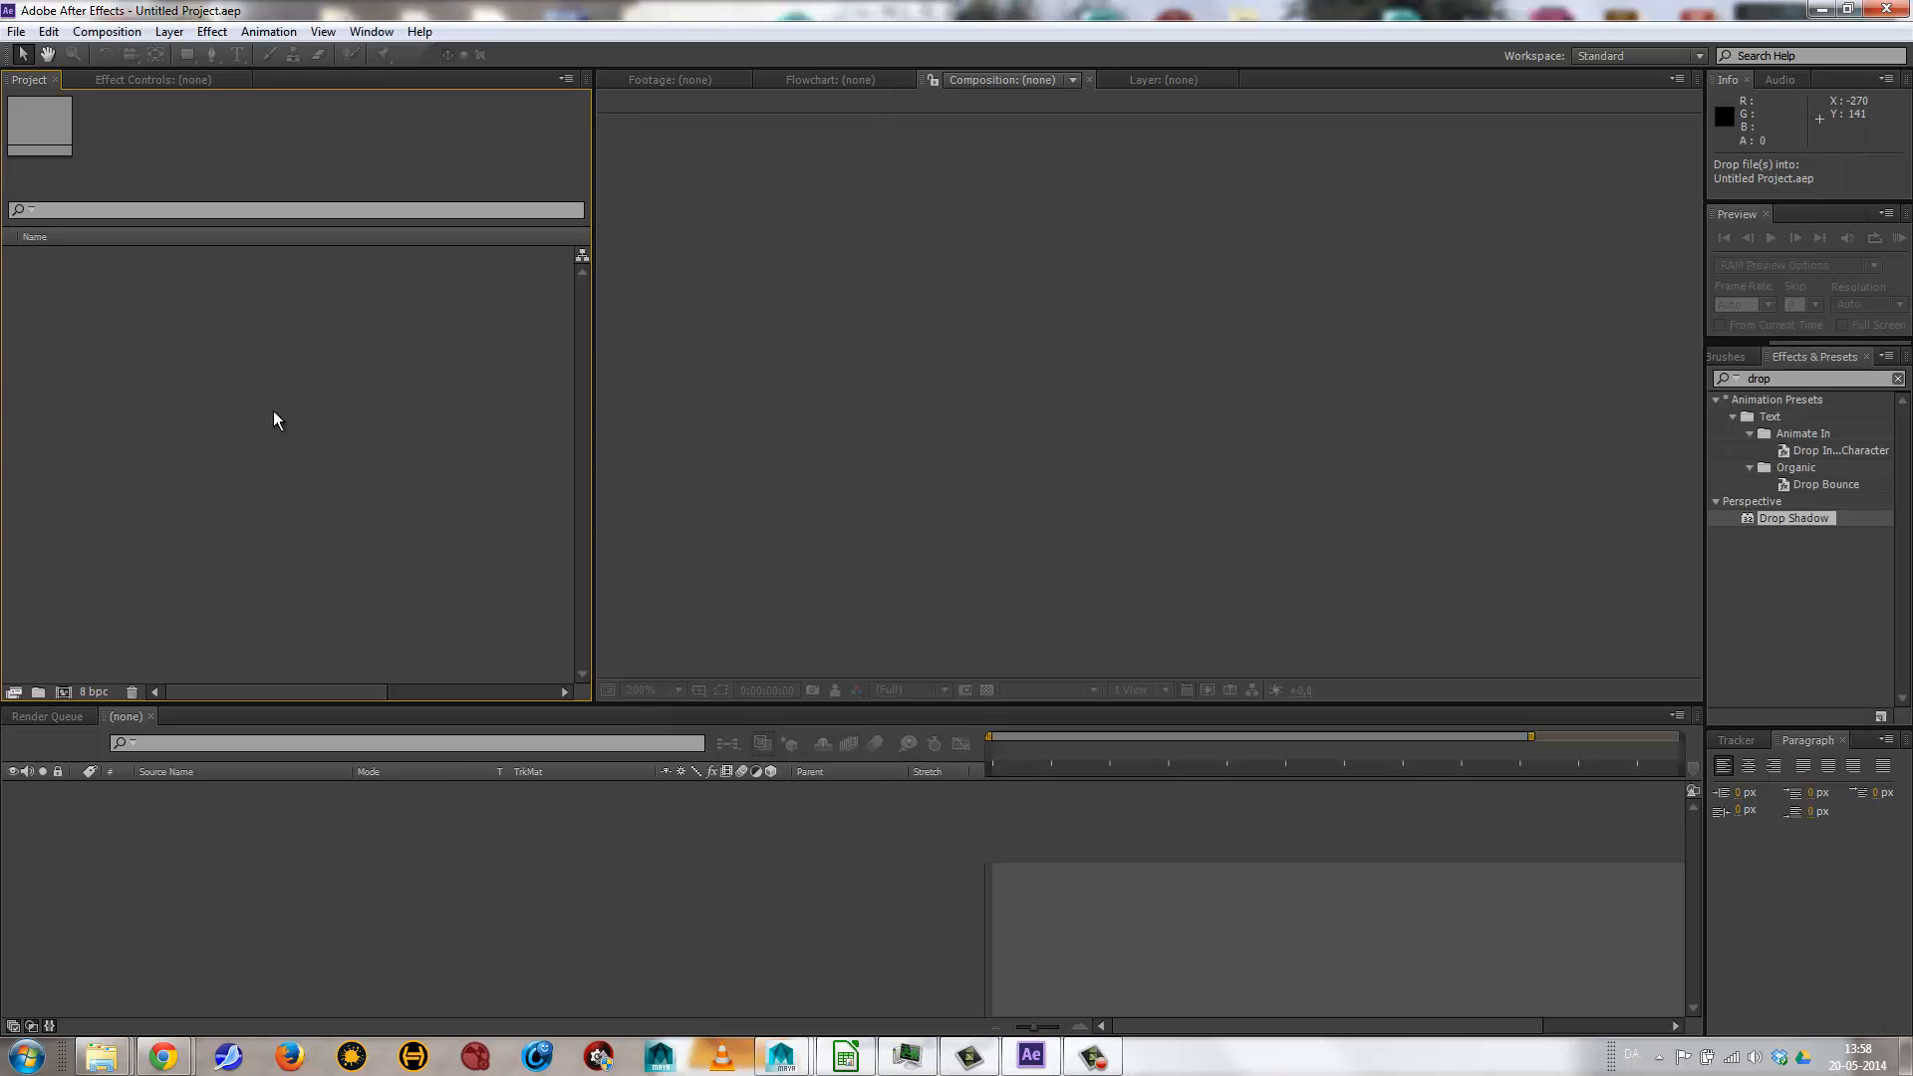
pyautogui.moveTo(37, 329); pyautogui.dragTo(38, 325)
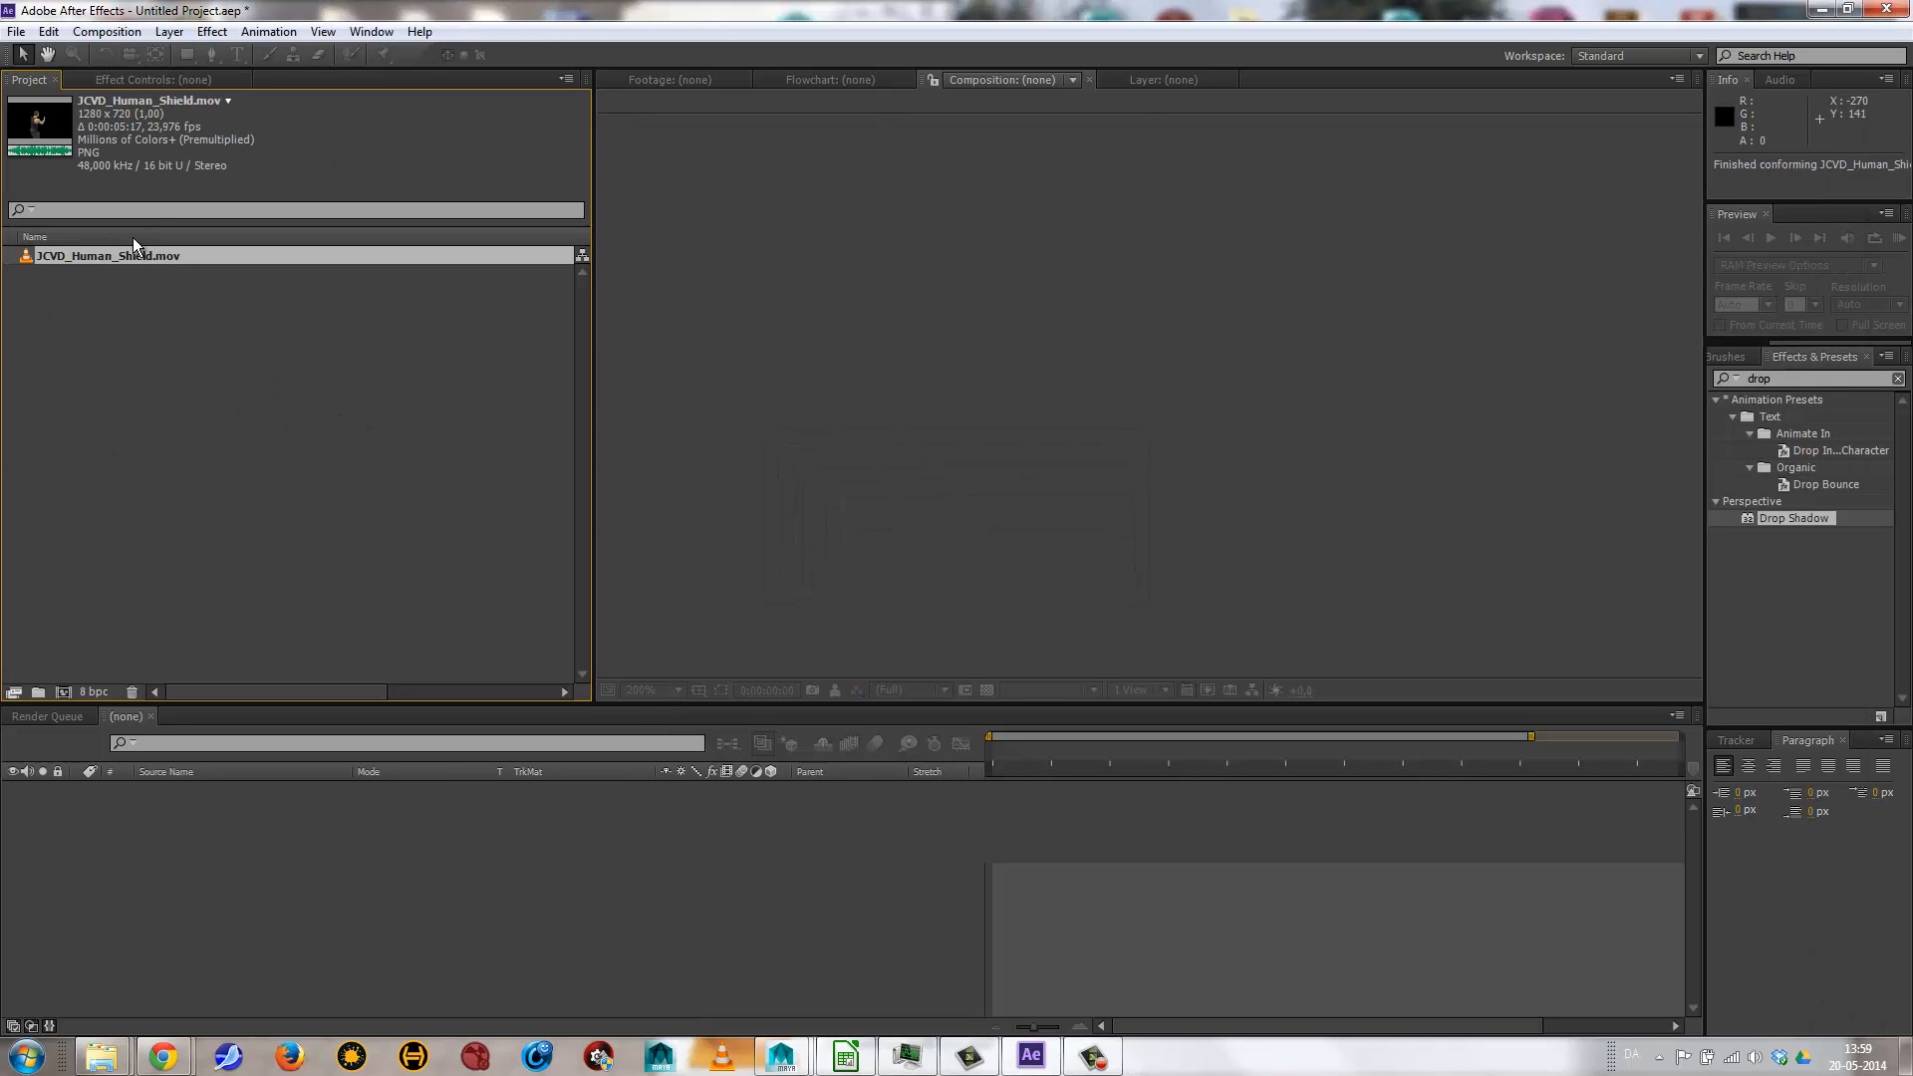
pyautogui.click(78, 323)
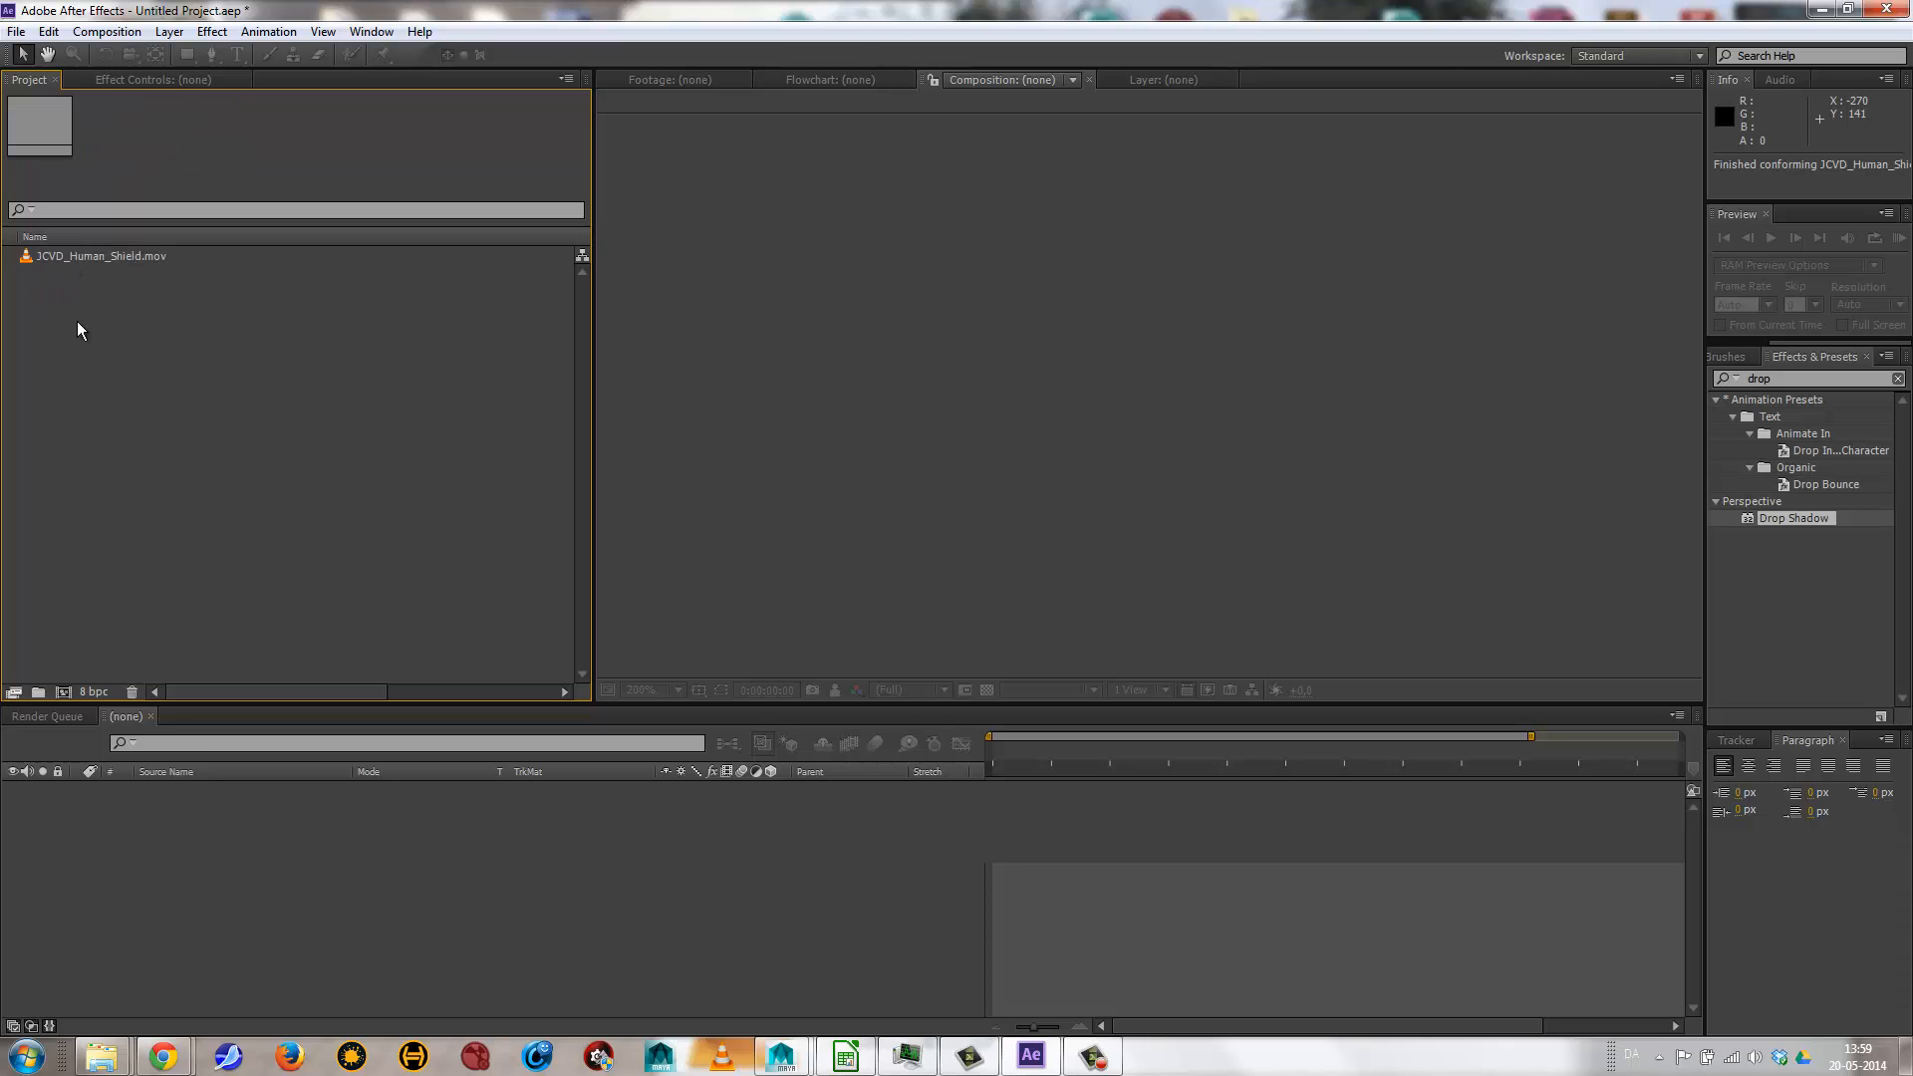
pyautogui.click(62, 256)
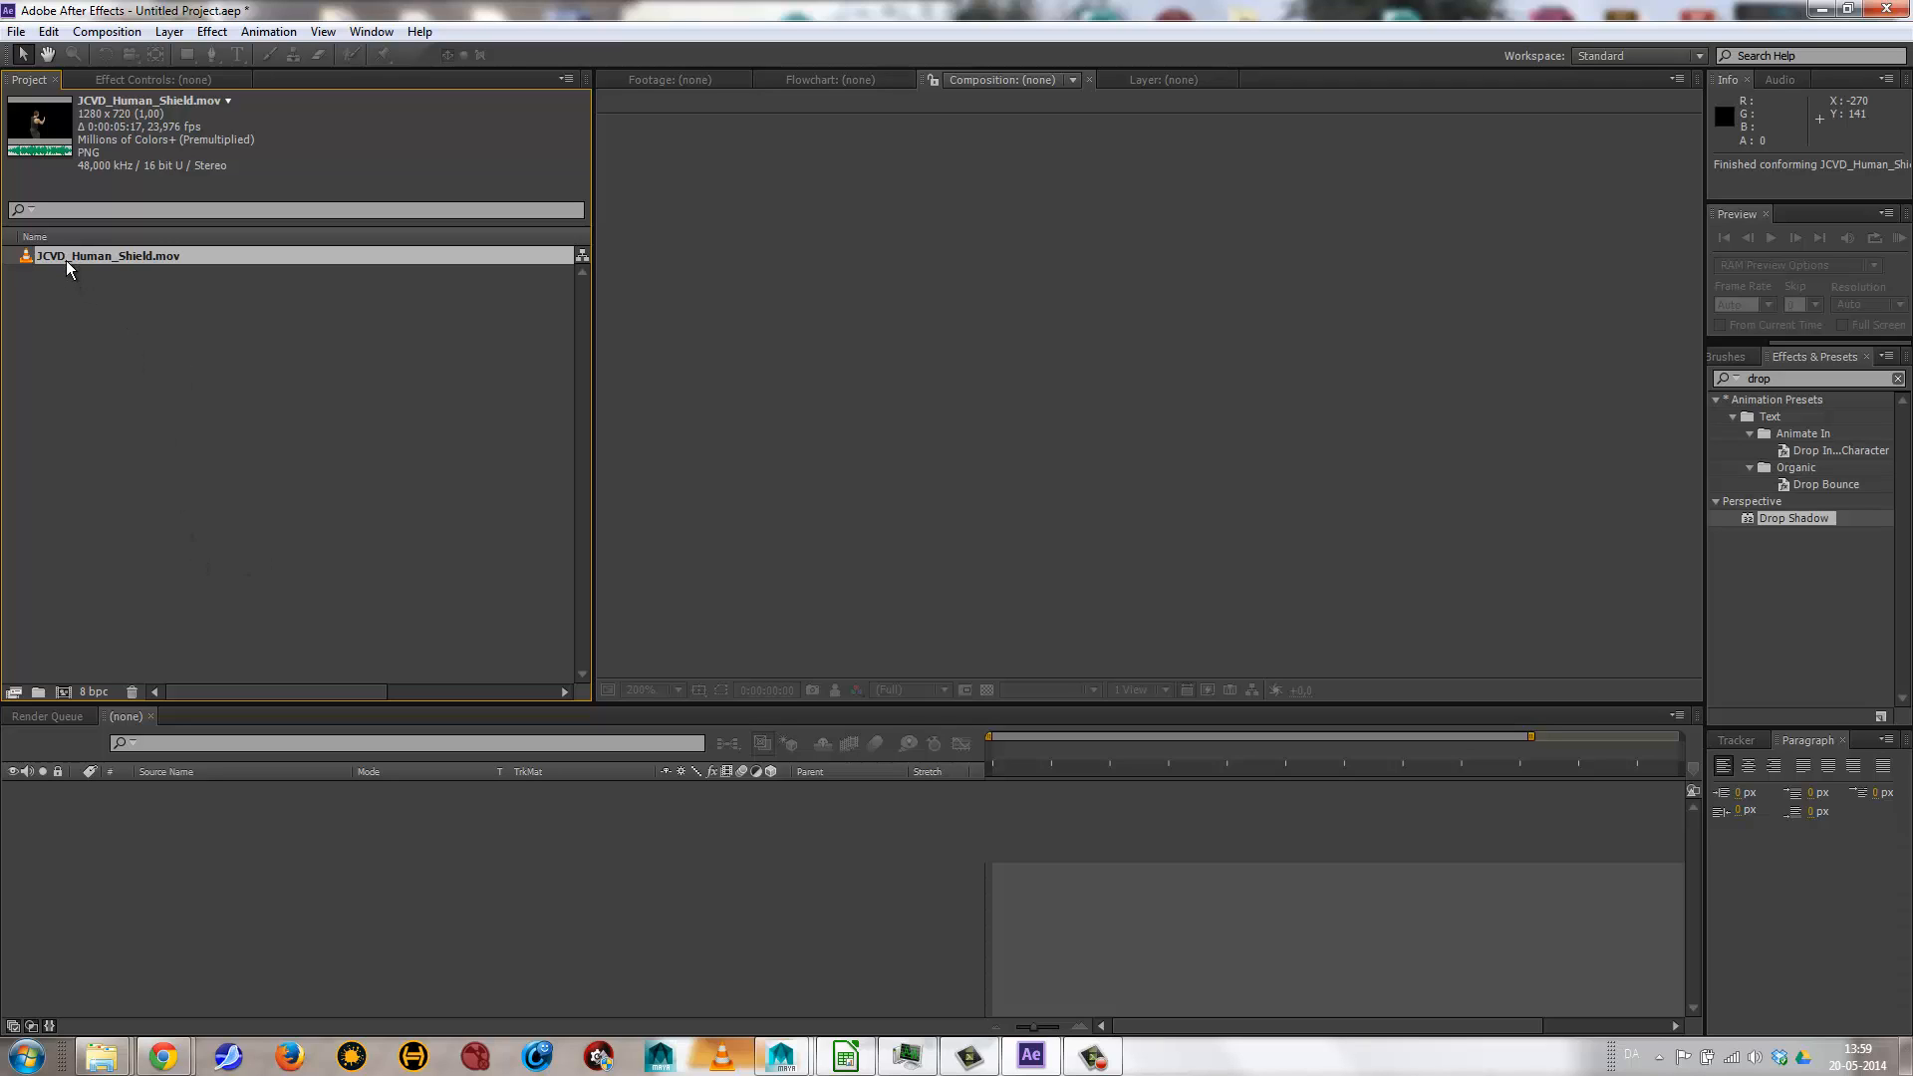
# Create a composition from JCVD_Human_Shield.mov and give the composition viewer more height by shrinking the timeline area.
pyautogui.moveTo(66, 260); pyautogui.dragTo(63, 690)
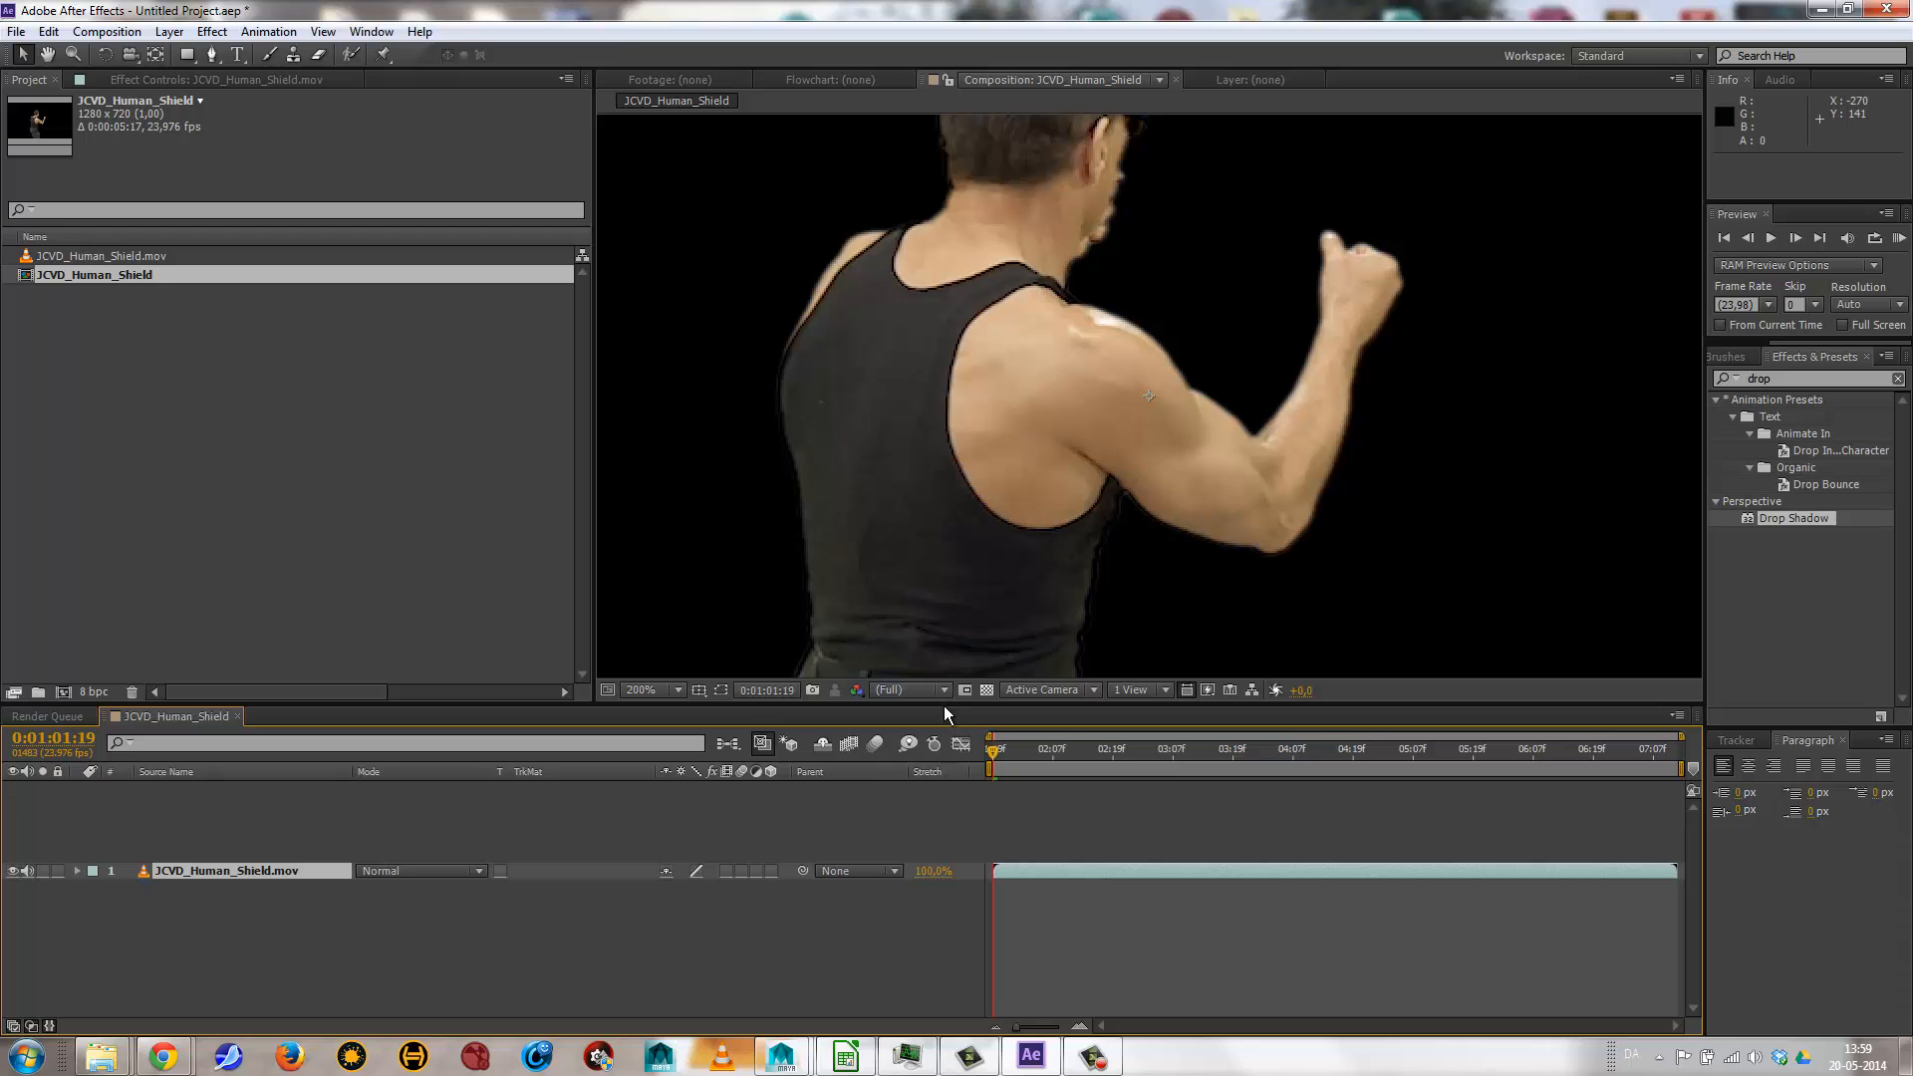
pyautogui.moveTo(943, 707); pyautogui.dragTo(953, 776)
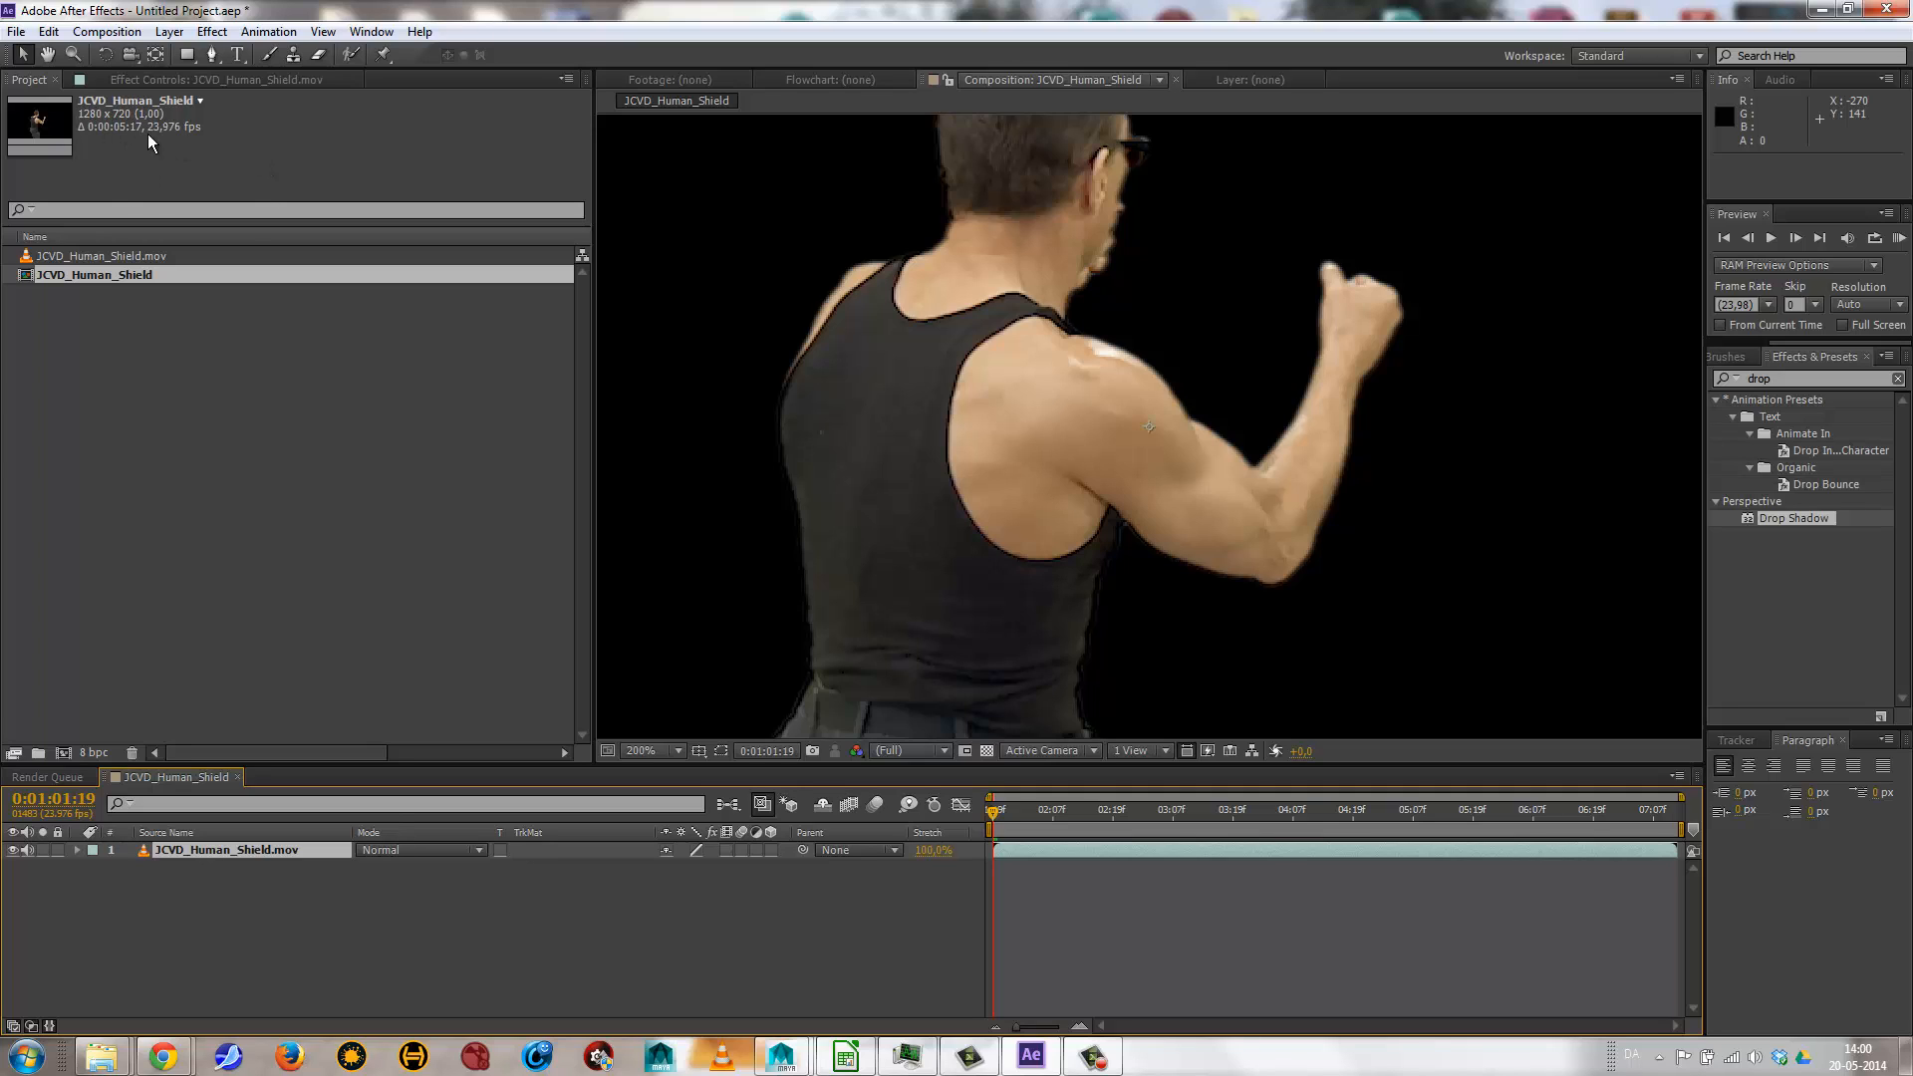
pyautogui.click(95, 257)
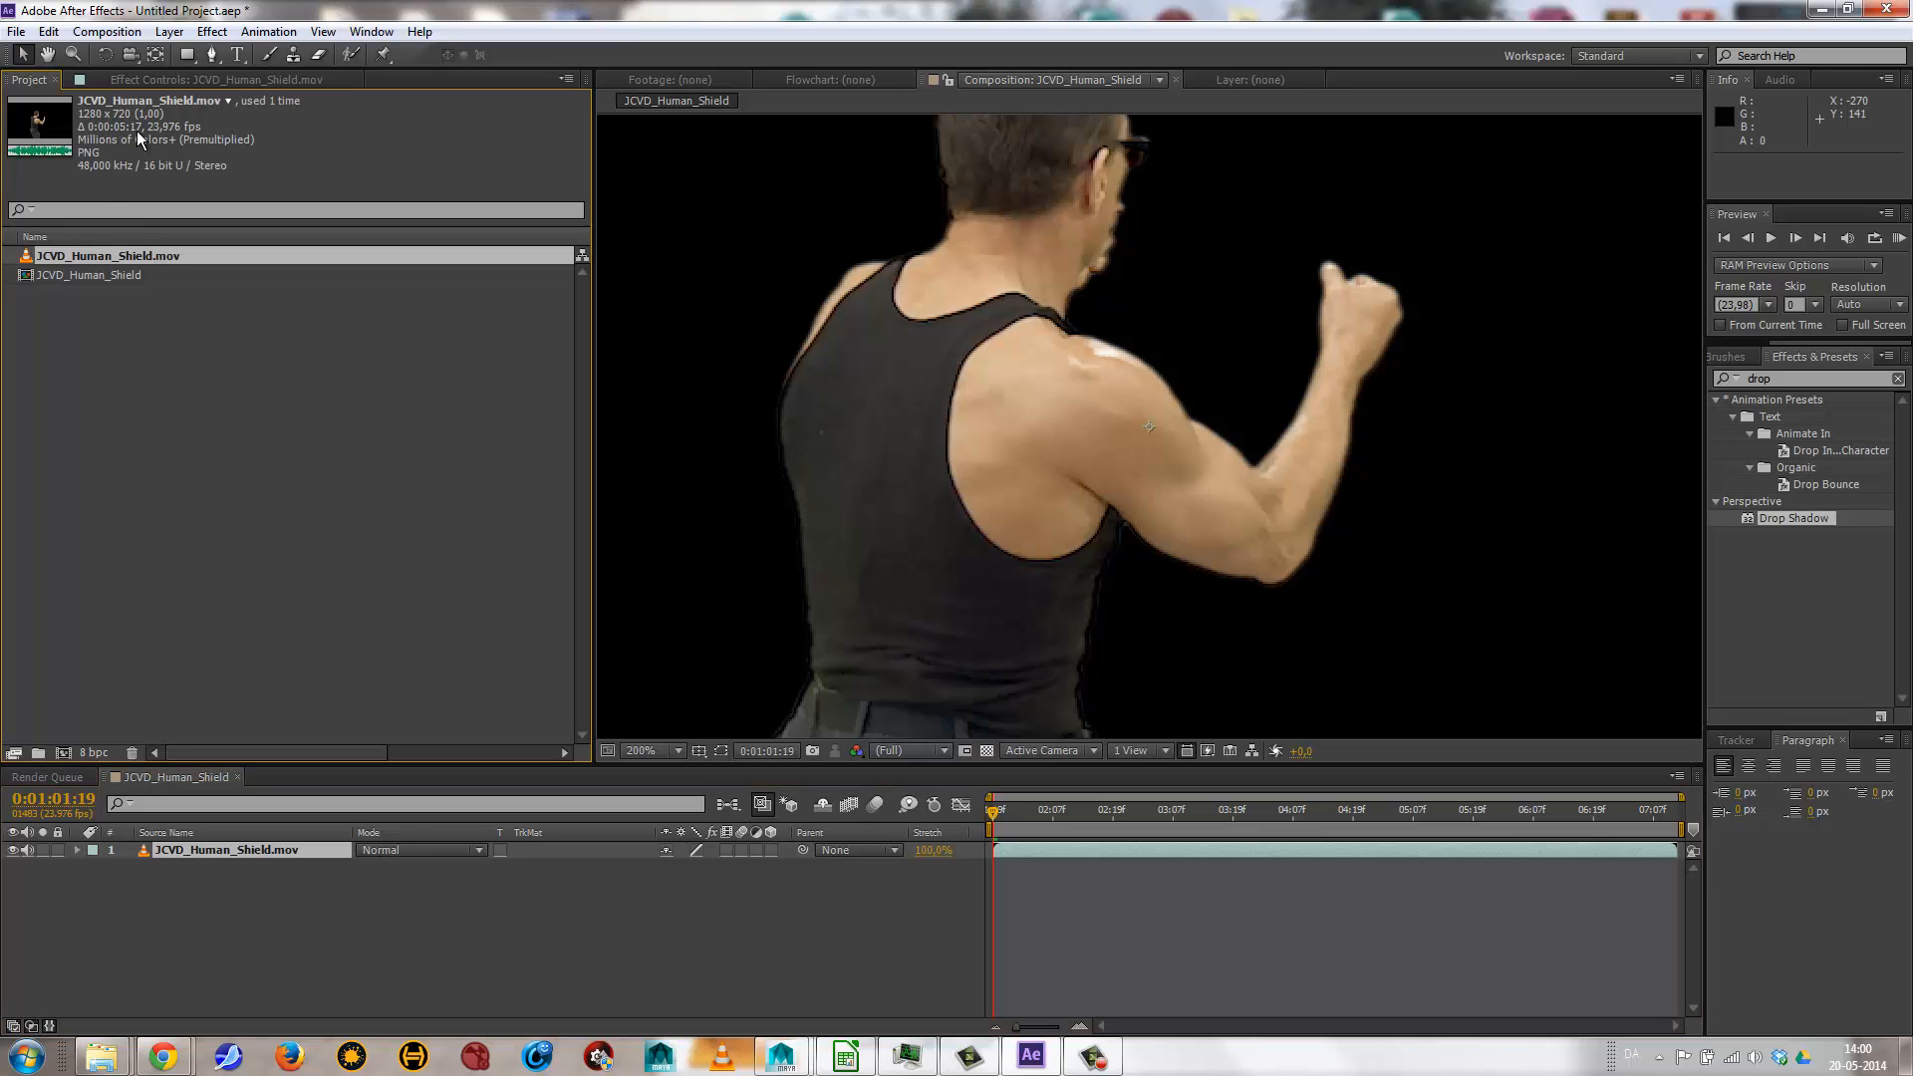
pyautogui.click(93, 277)
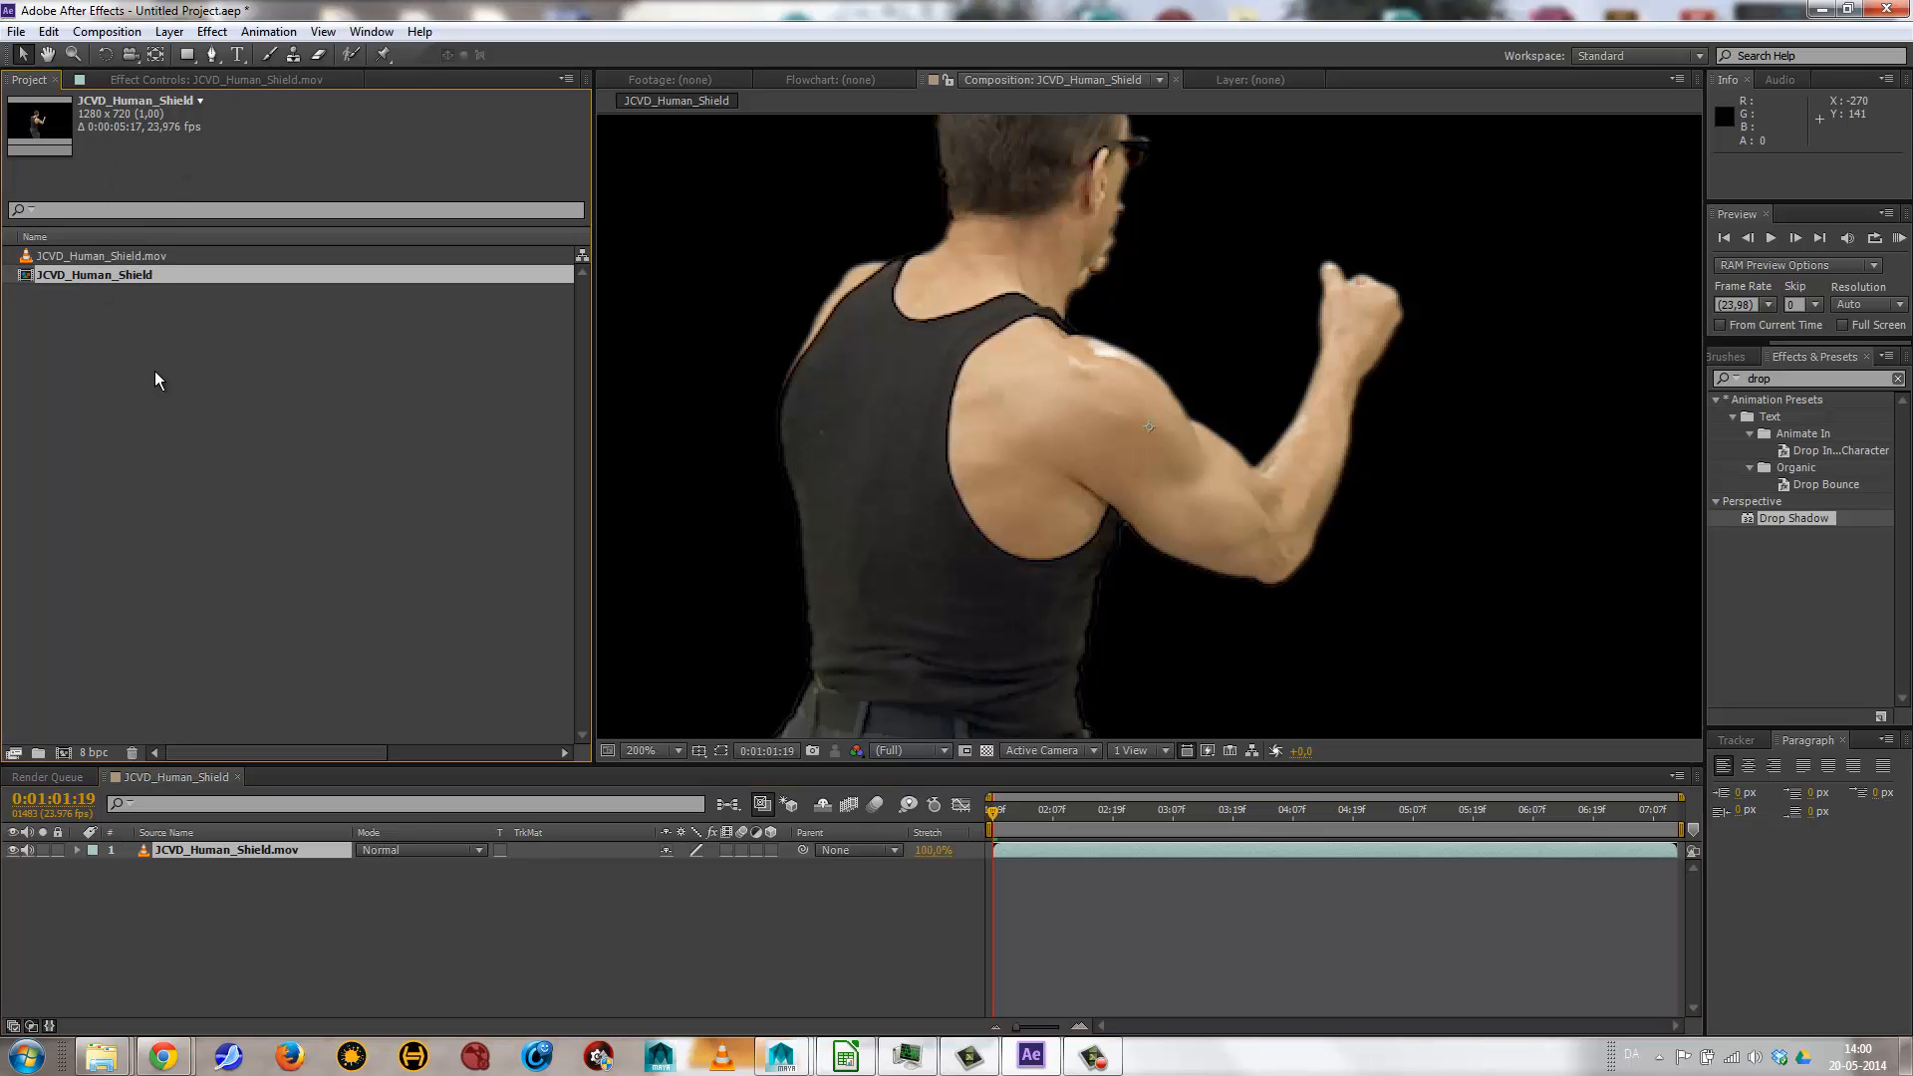
# Scrub through the fighter clip to 0:01:04:14 and show the transparency grid behind the footage.
pyautogui.scroll(-3, 1012, 439)
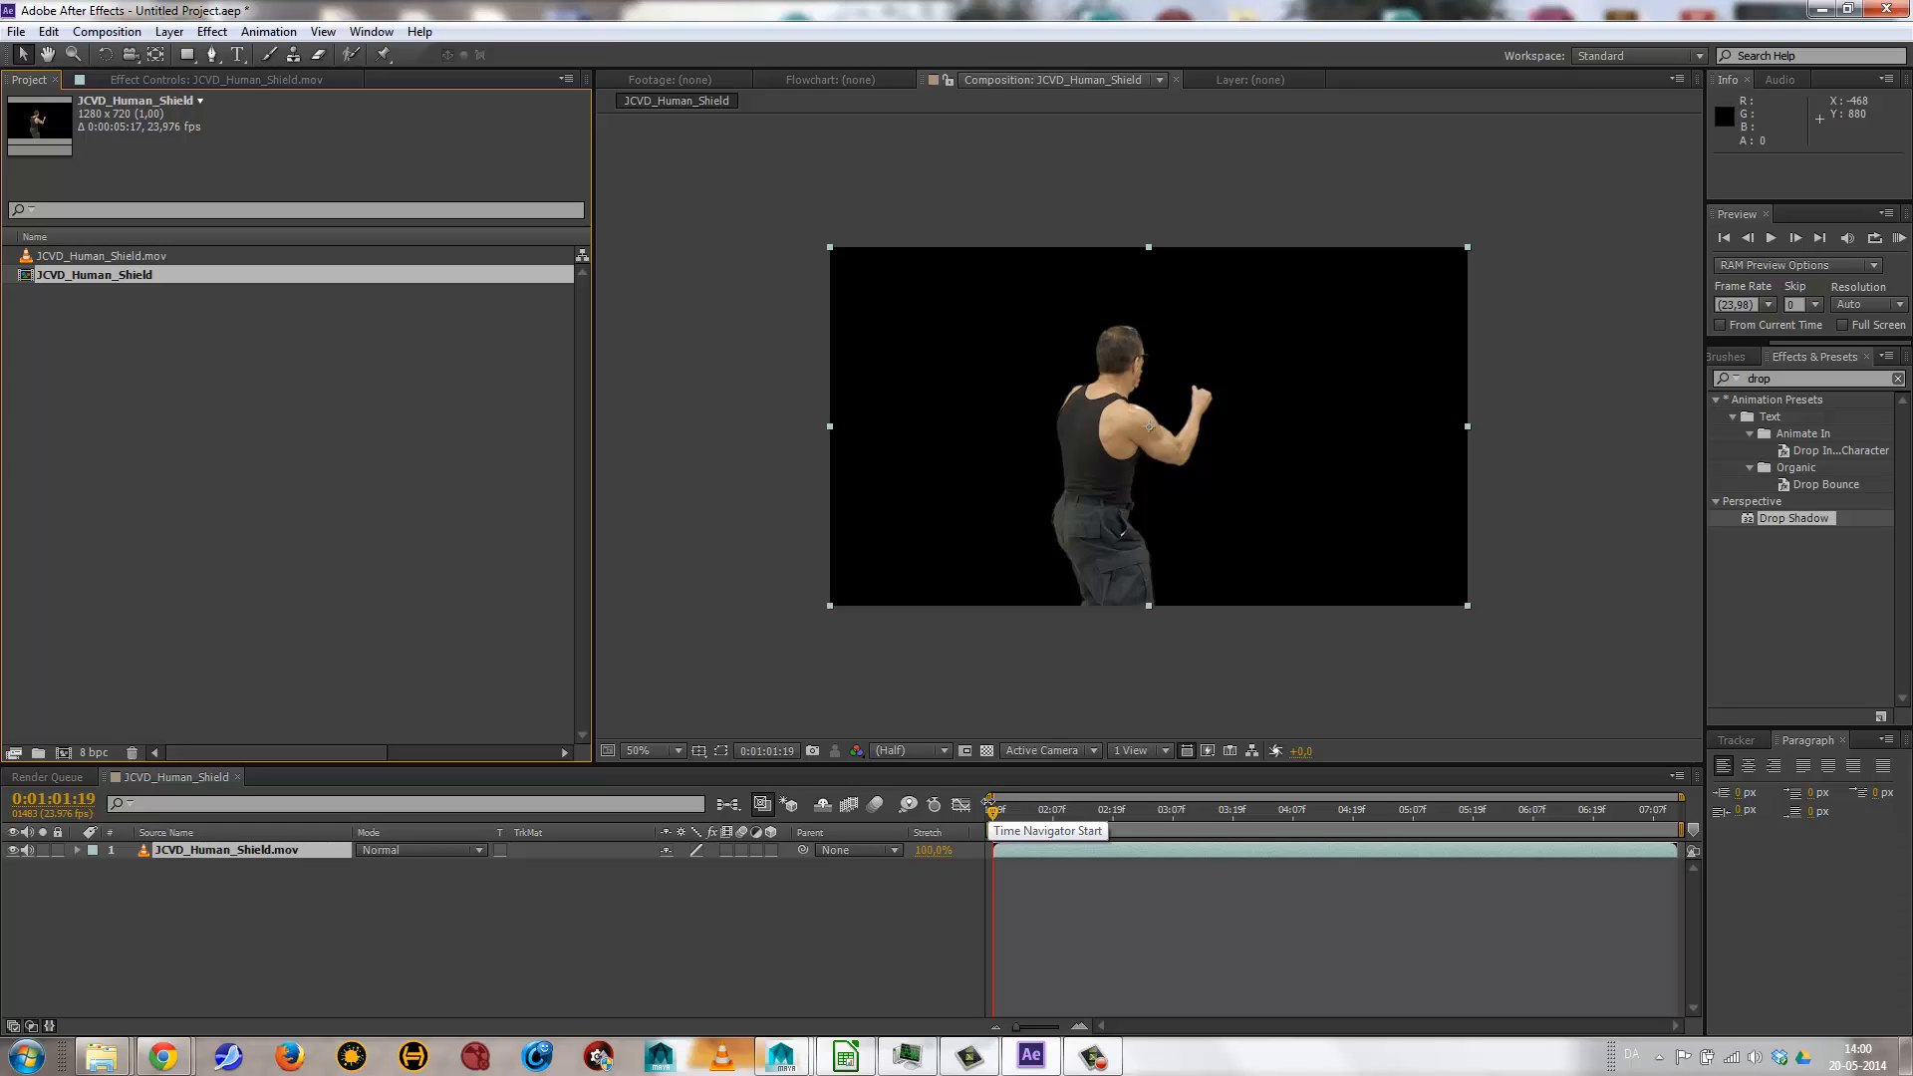
pyautogui.moveTo(1049, 812); pyautogui.dragTo(1276, 819)
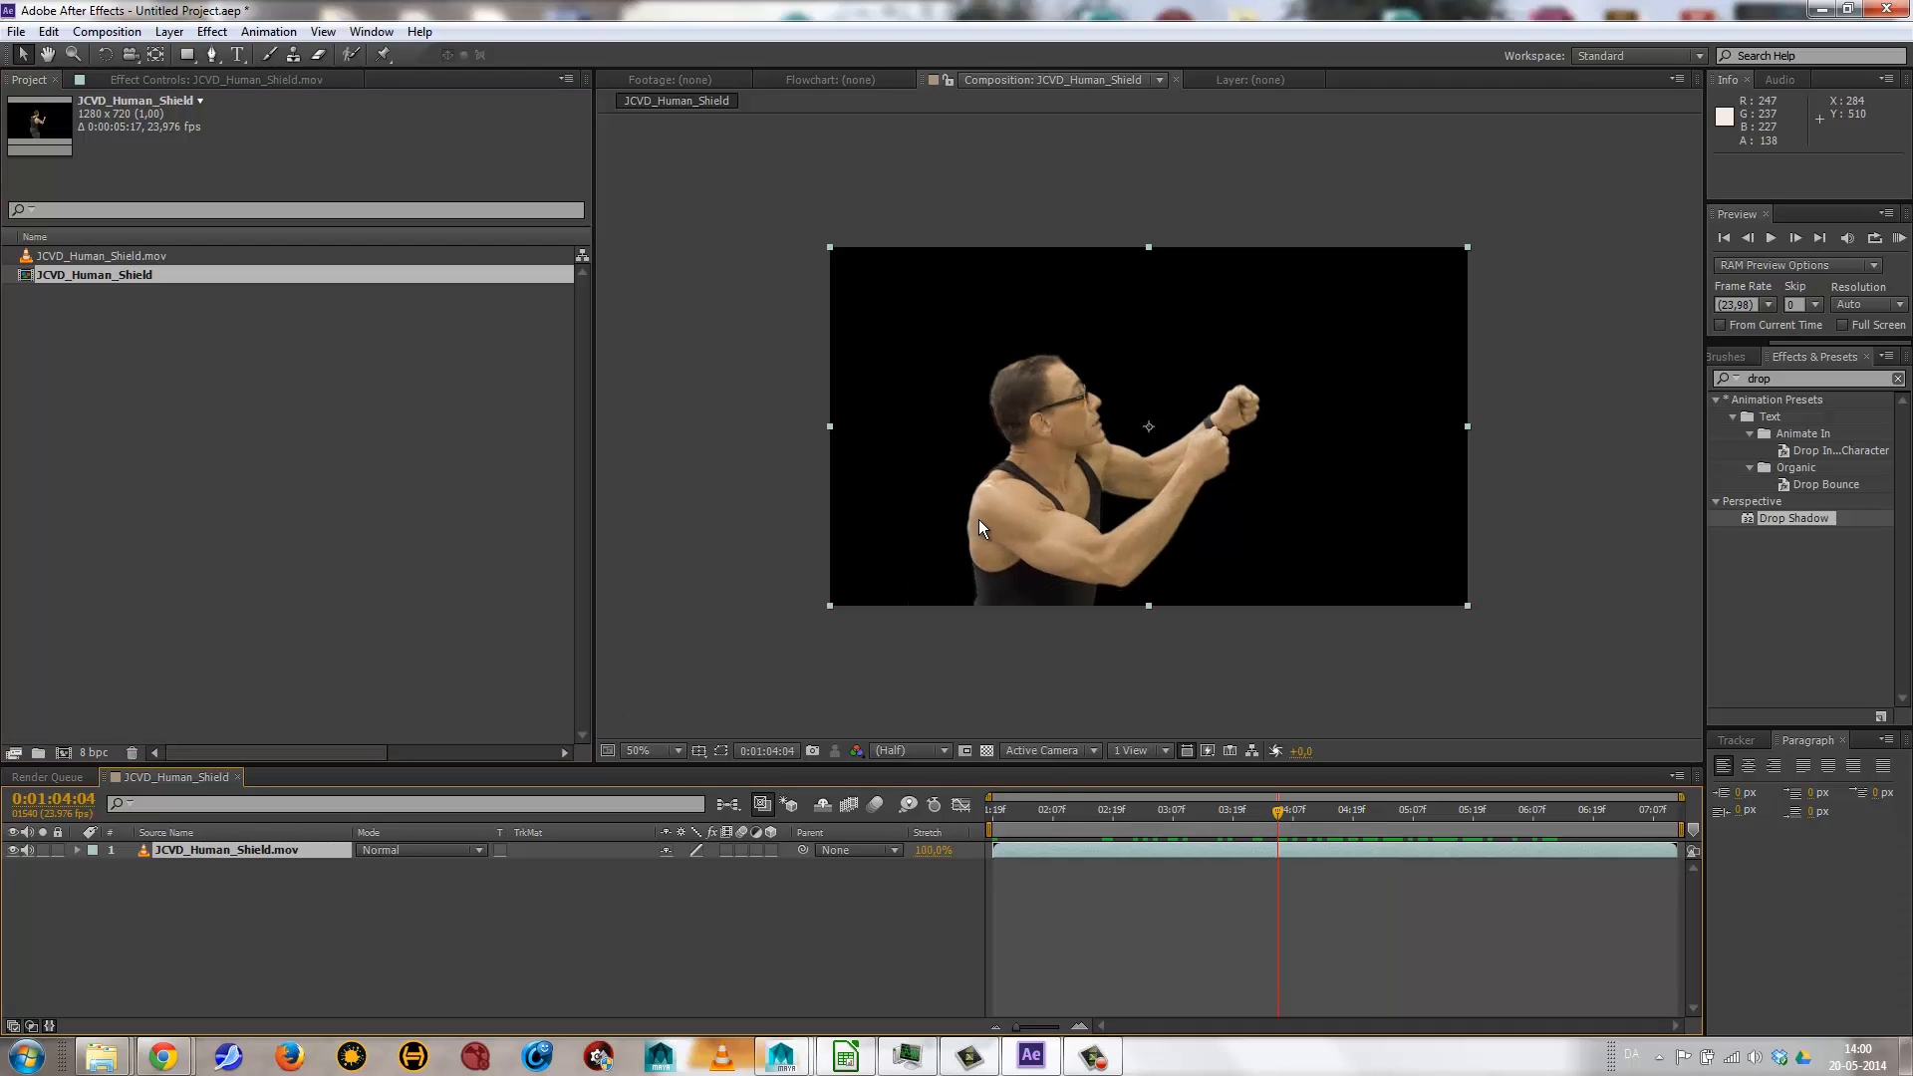
pyautogui.click(987, 750)
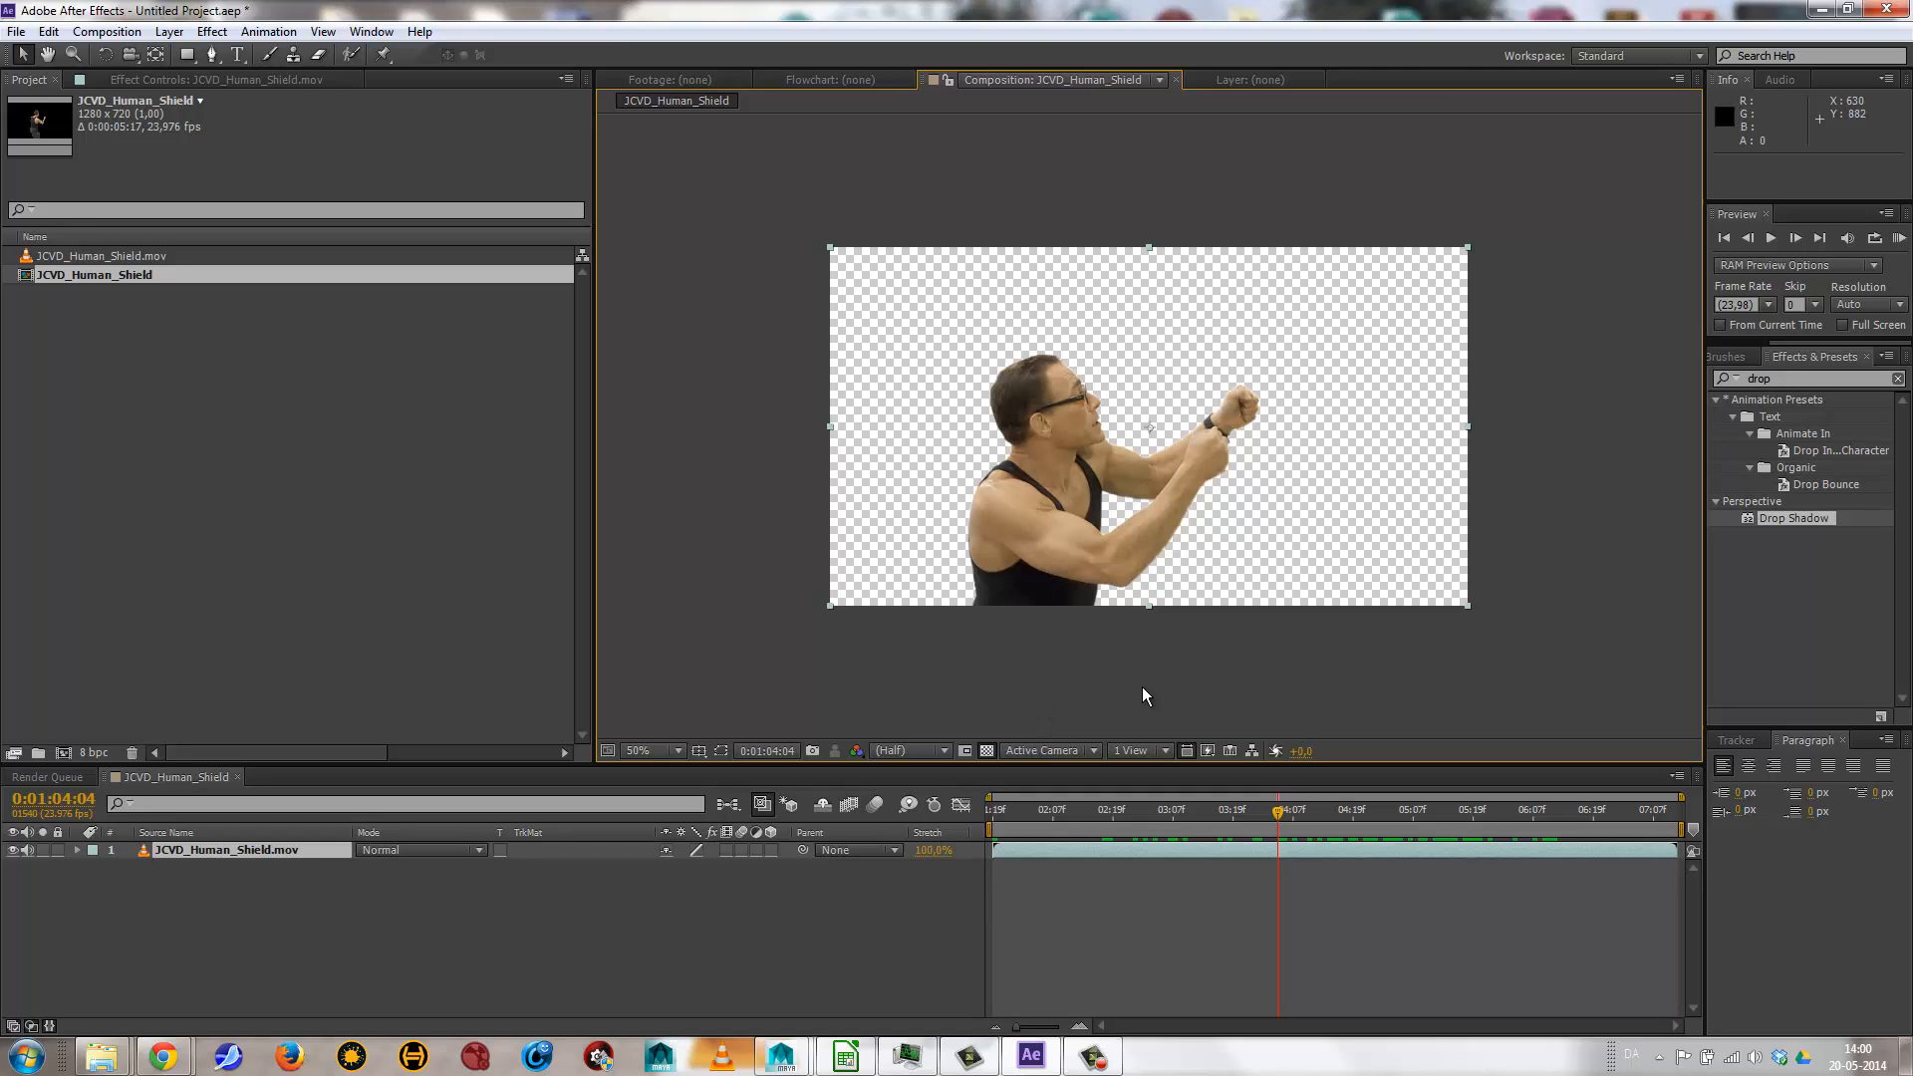
pyautogui.moveTo(1314, 811)
pyautogui.mouseDown()
pyautogui.moveTo(1180, 811)
pyautogui.moveTo(1473, 817)
pyautogui.moveTo(1375, 813)
pyautogui.moveTo(1301, 781)
pyautogui.moveTo(1327, 797)
pyautogui.mouseUp()
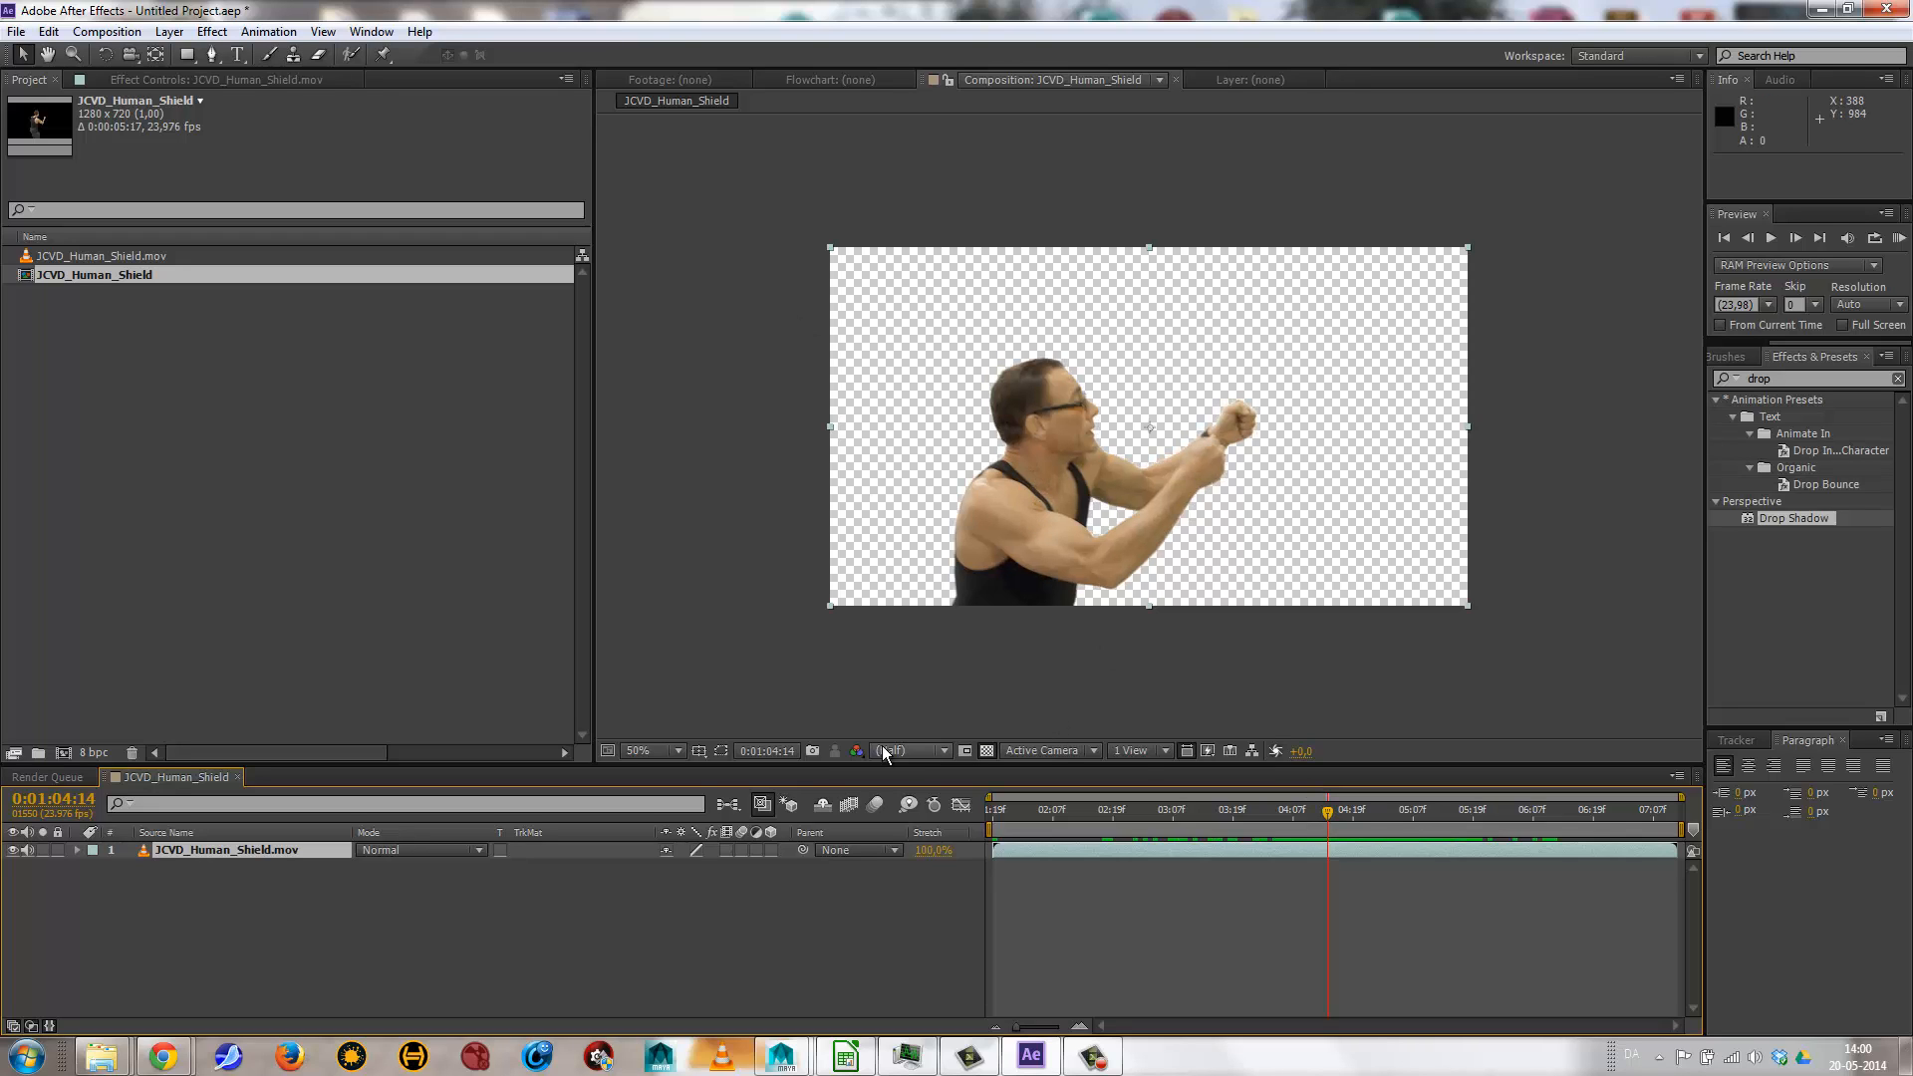
# Inspect the composition's Alpha channel, including the silhouette edges up close, and return the view to RGB.
pyautogui.click(856, 750)
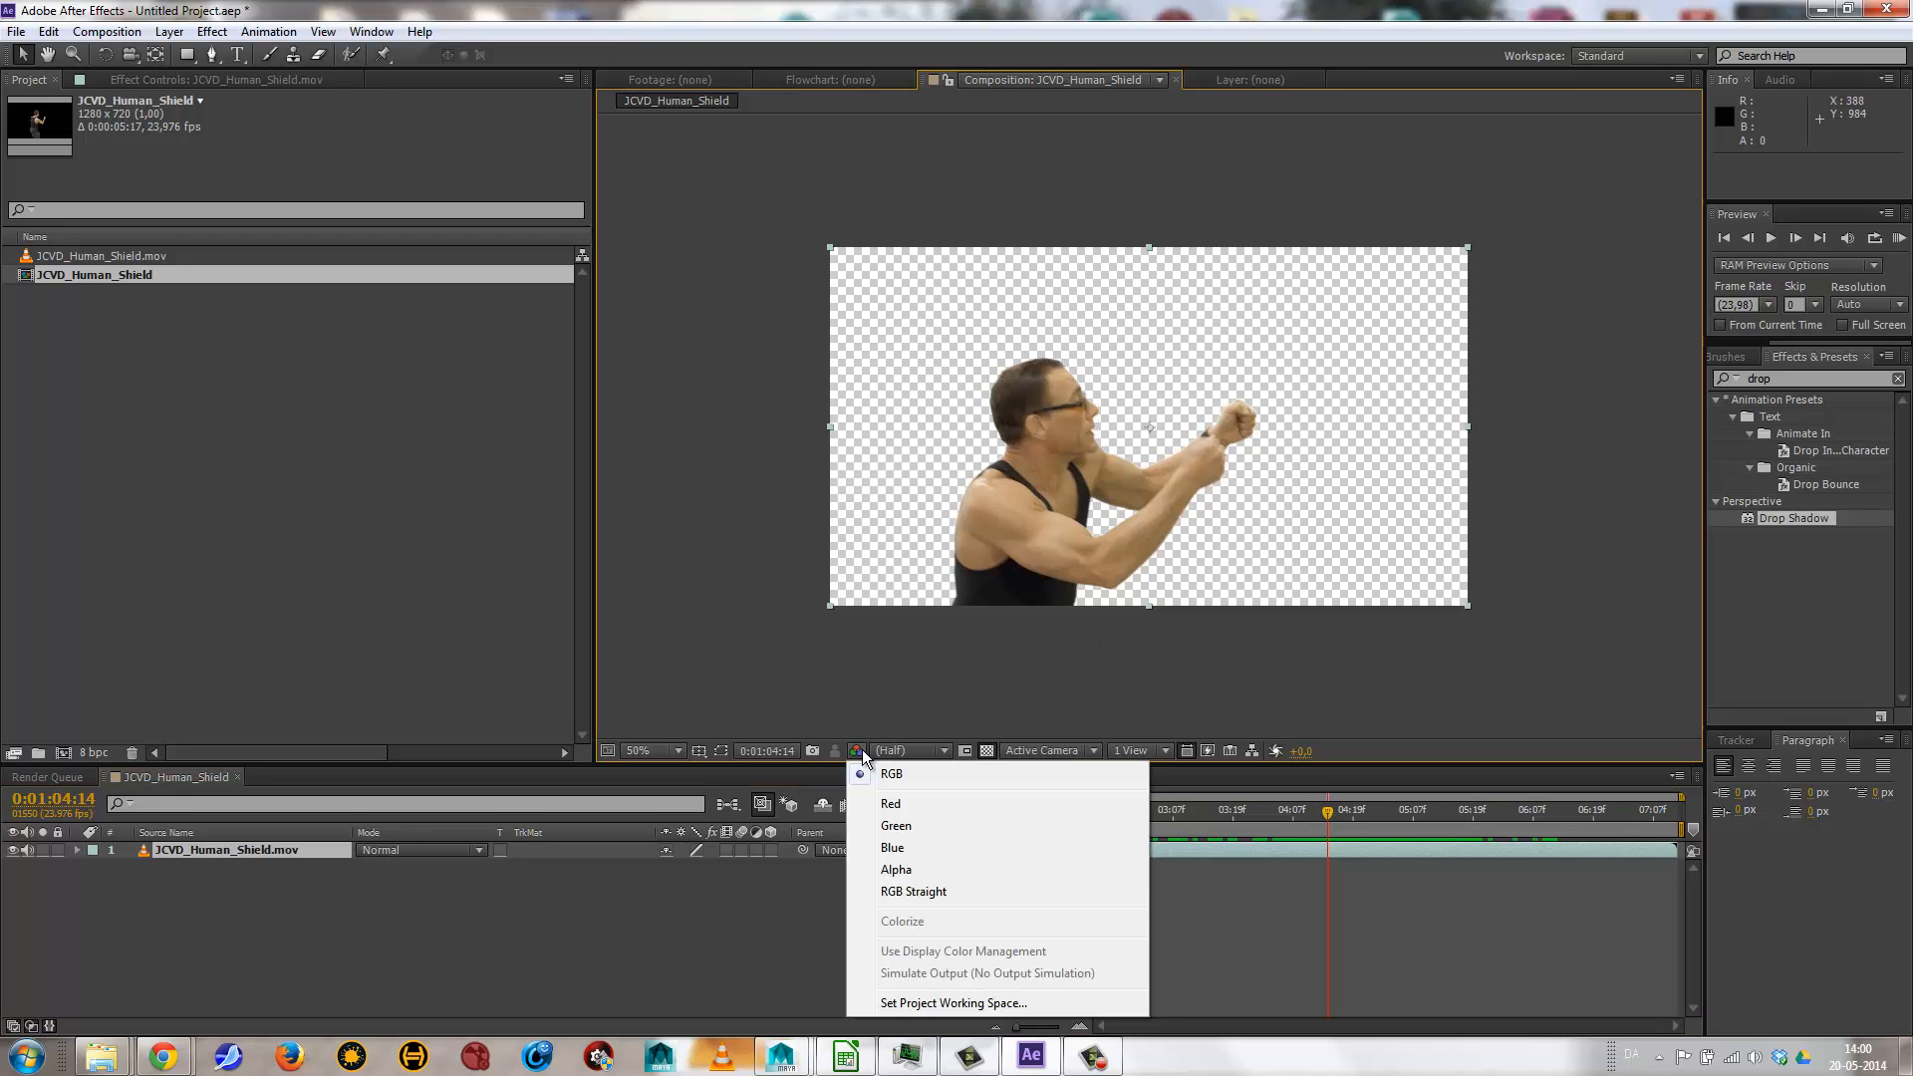
pyautogui.click(909, 871)
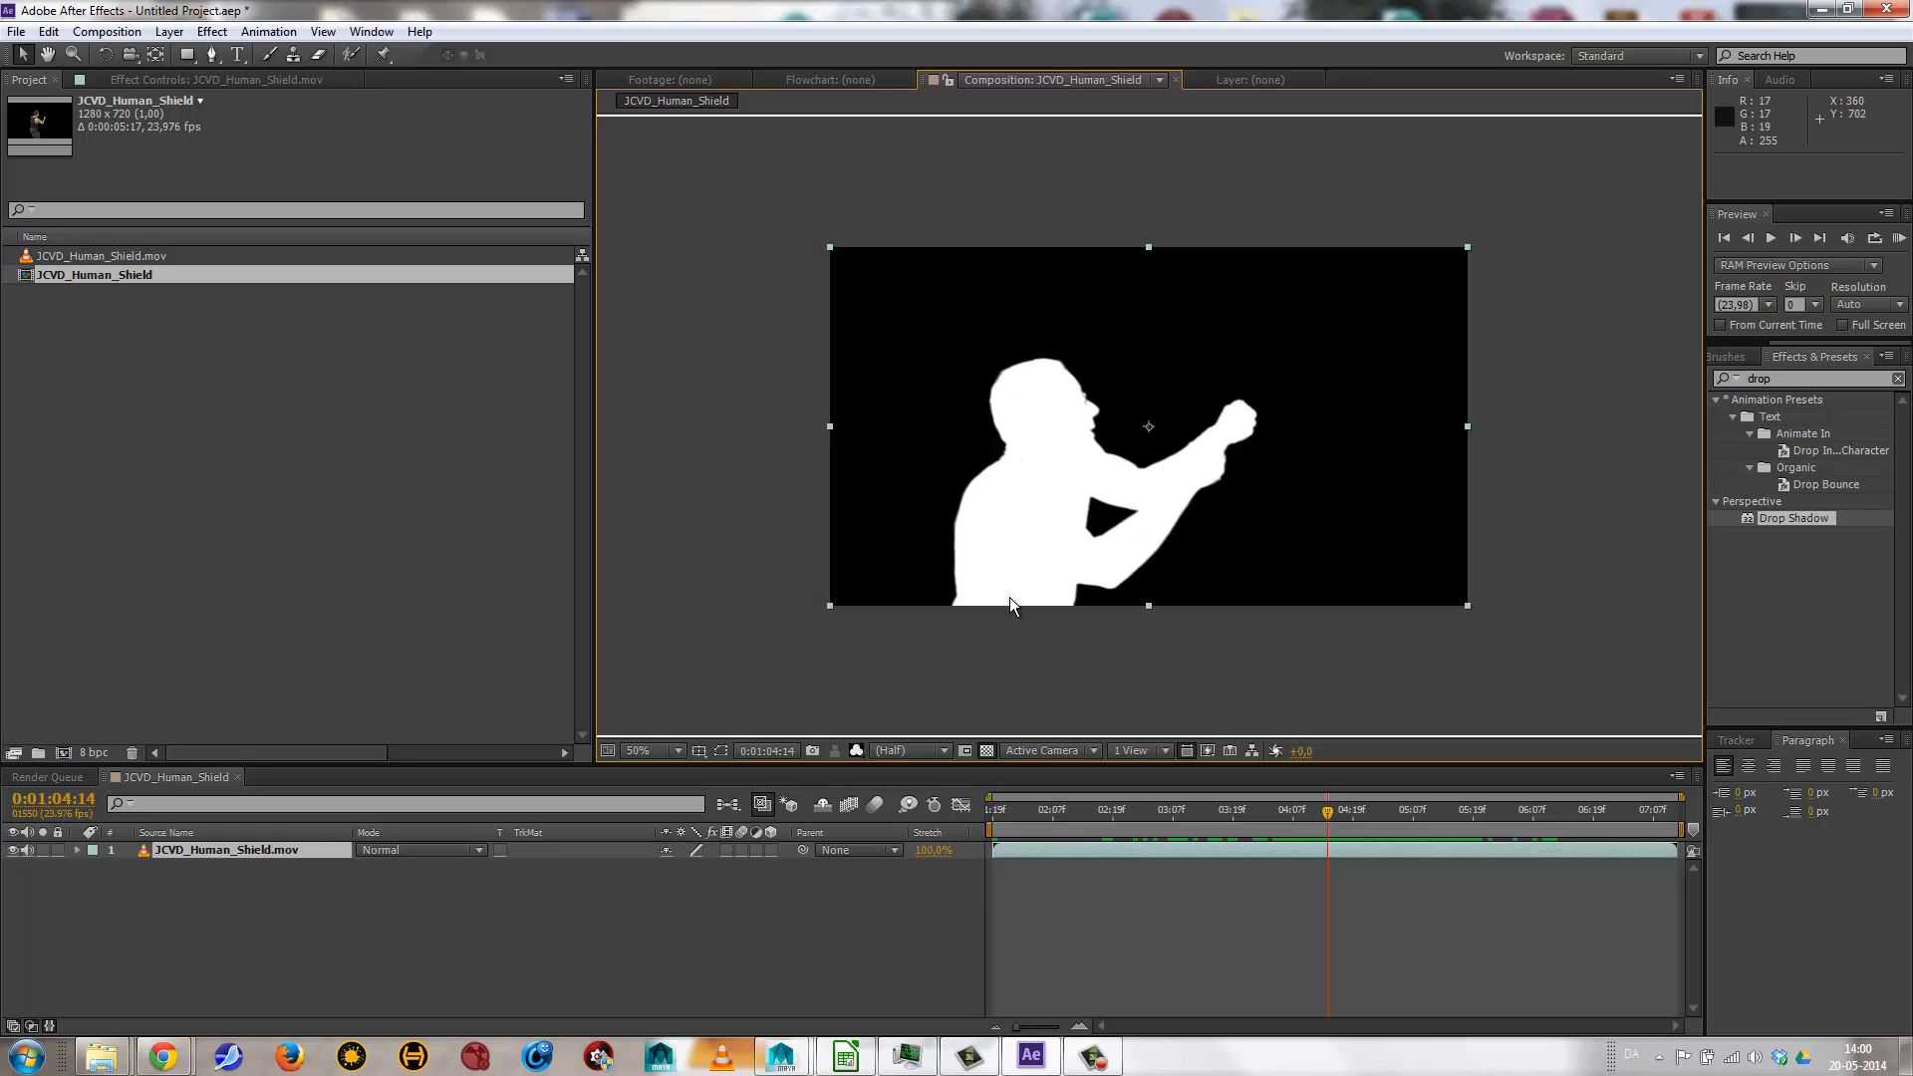
pyautogui.scroll(5, 1096, 423)
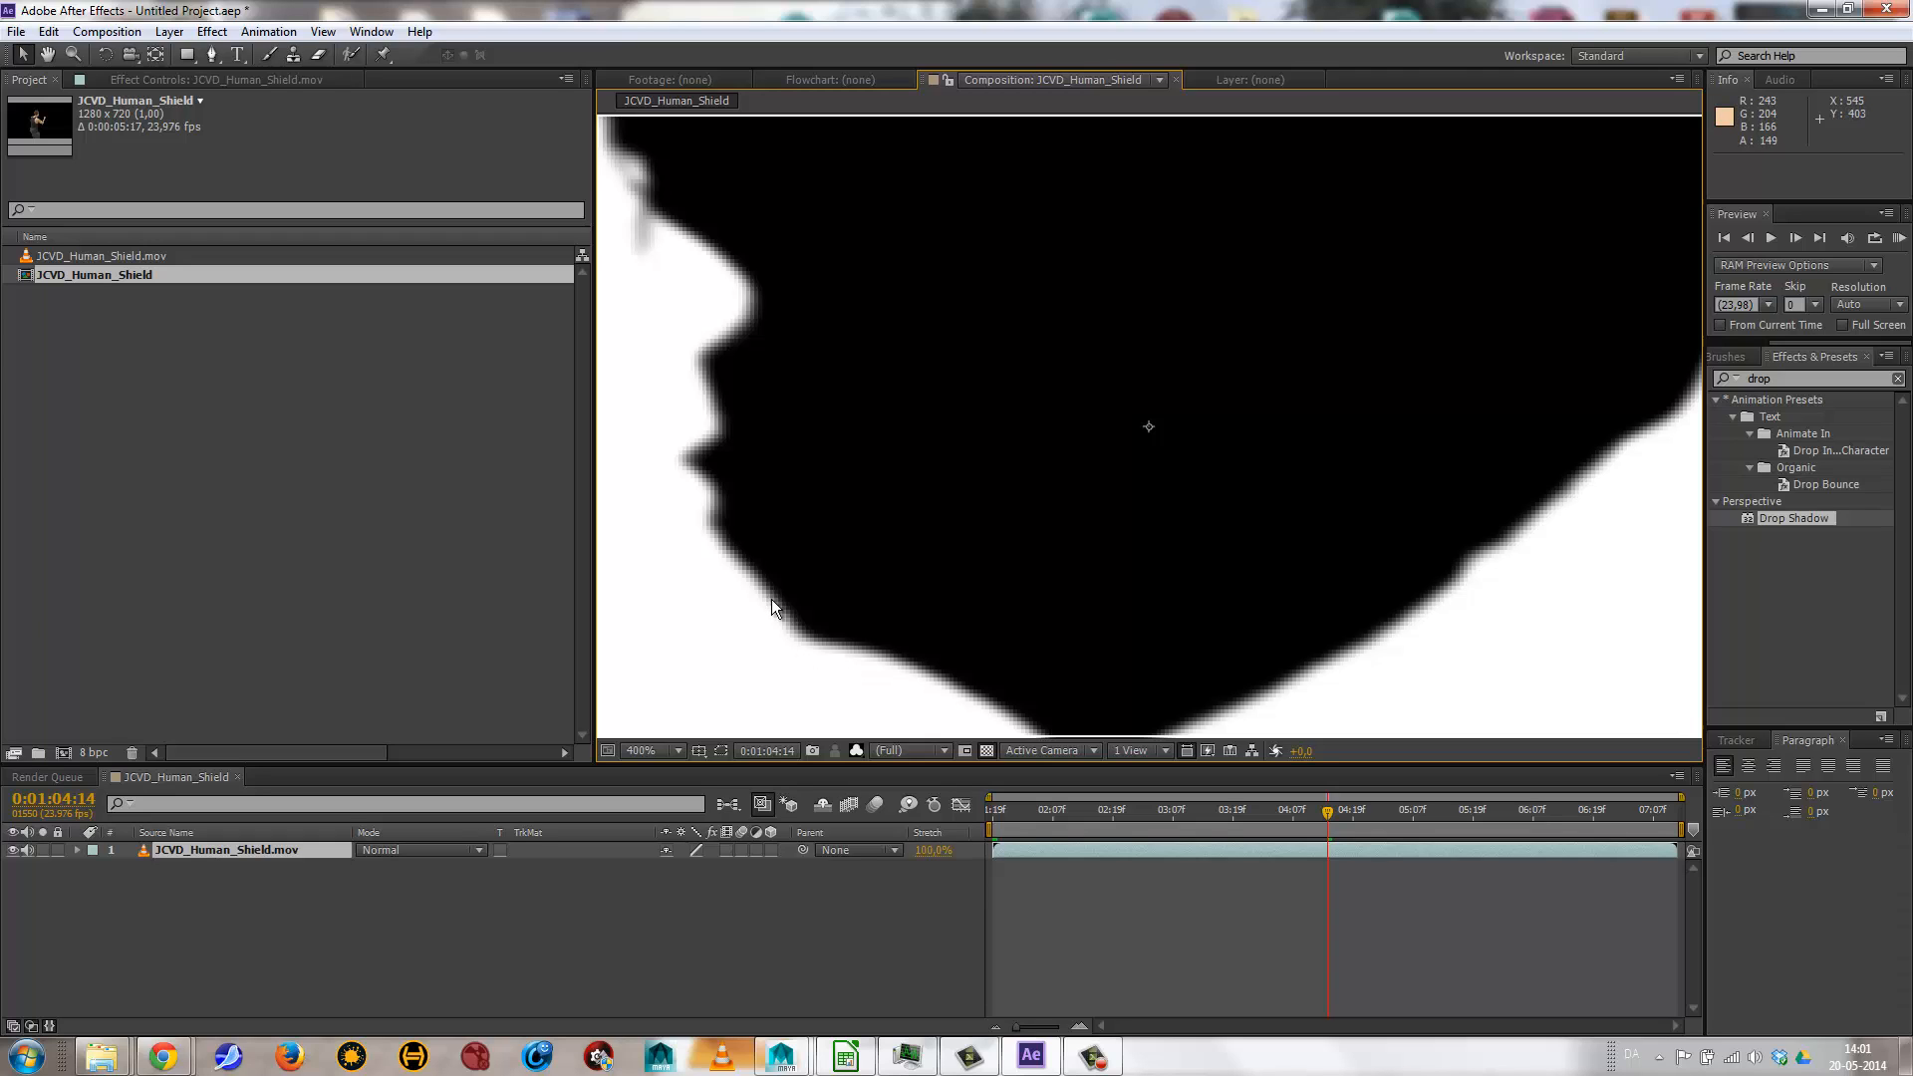
pyautogui.scroll(-2, 849, 550)
pyautogui.scroll(-1, 1120, 535)
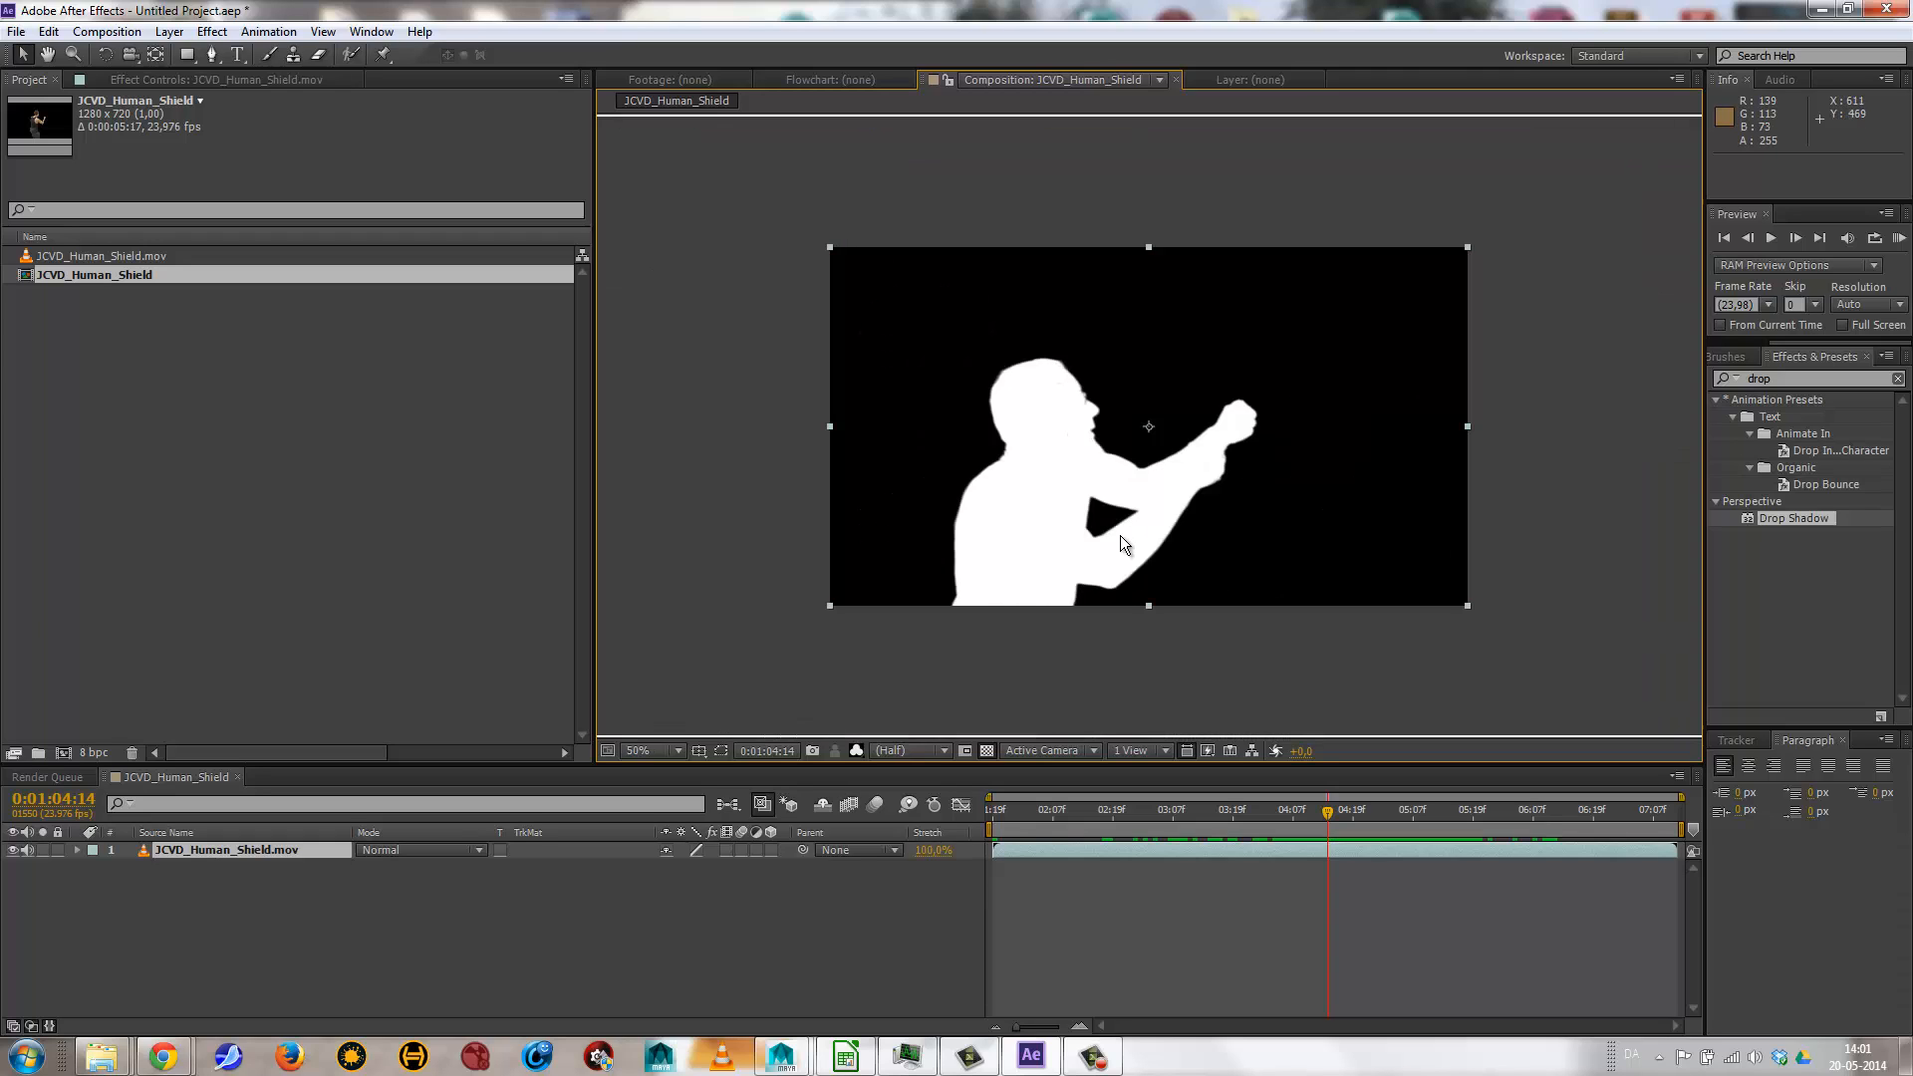
pyautogui.click(856, 751)
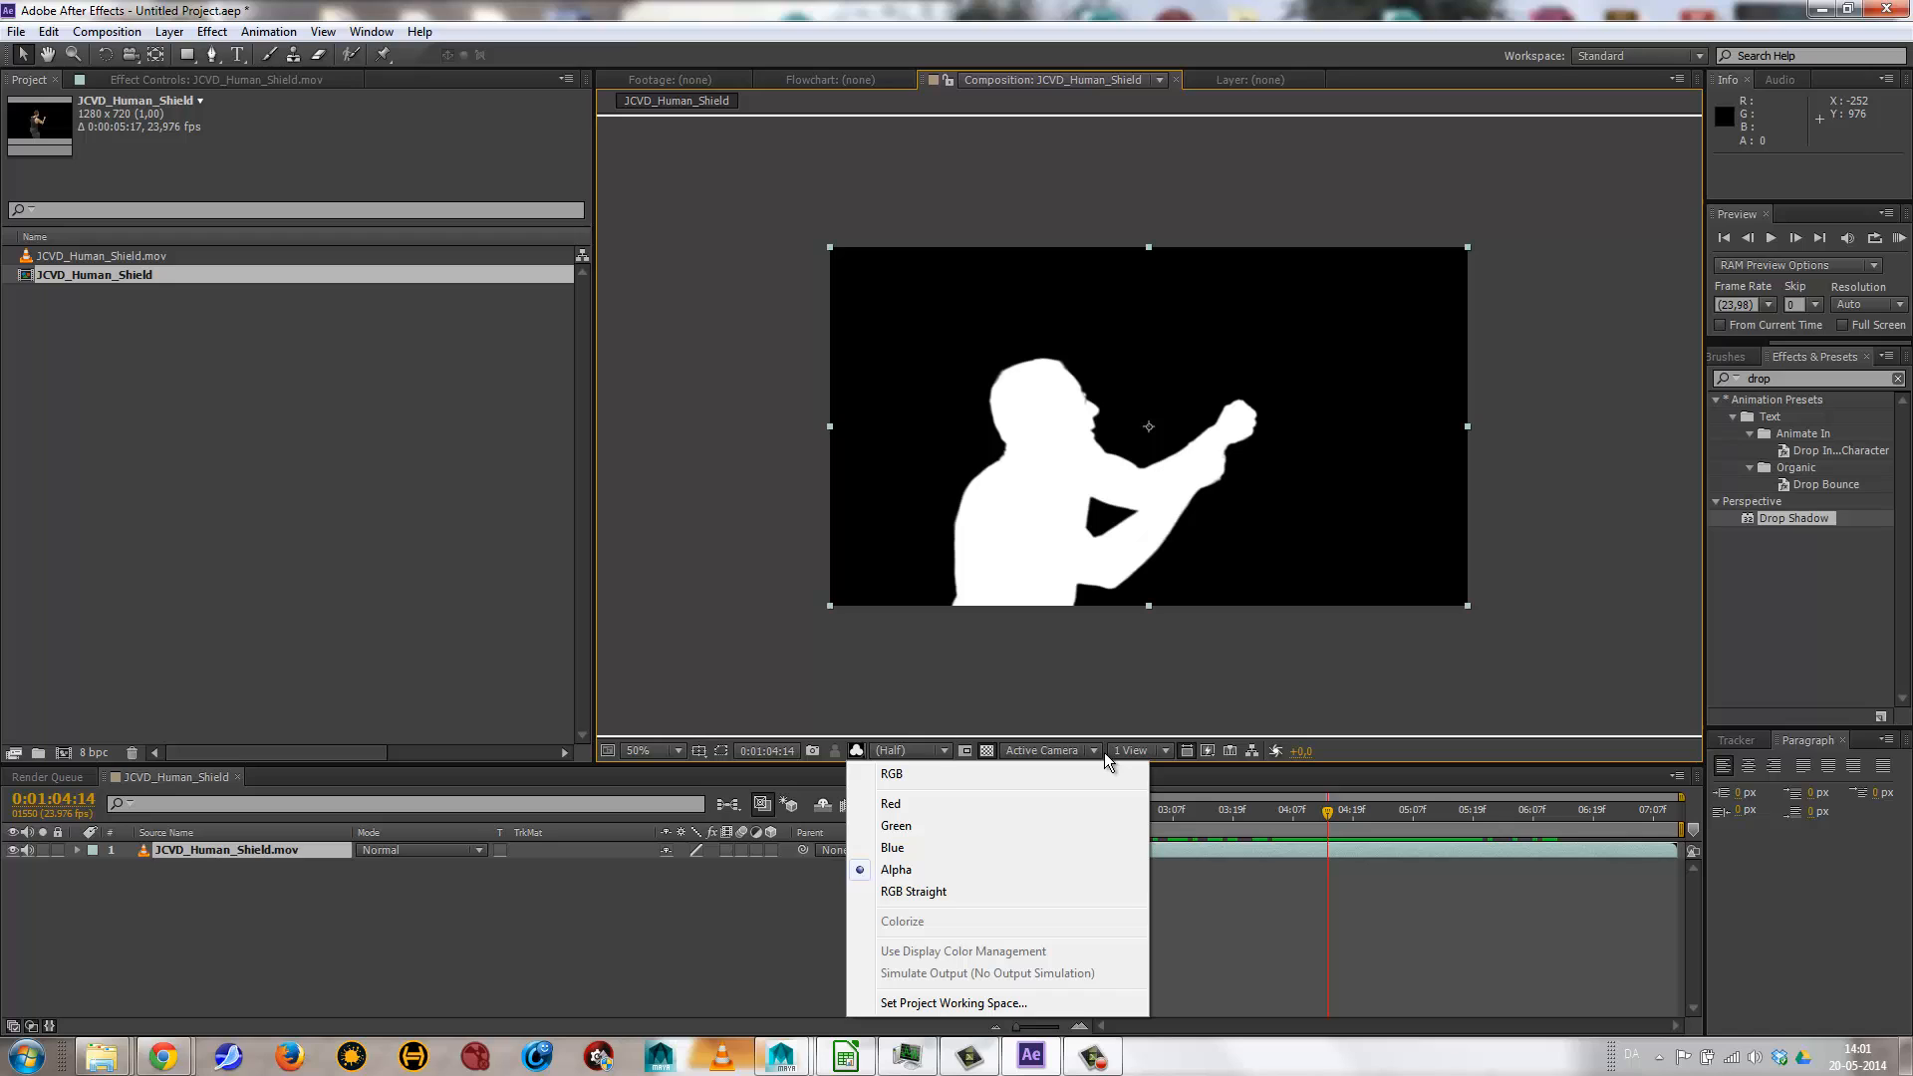
pyautogui.click(910, 779)
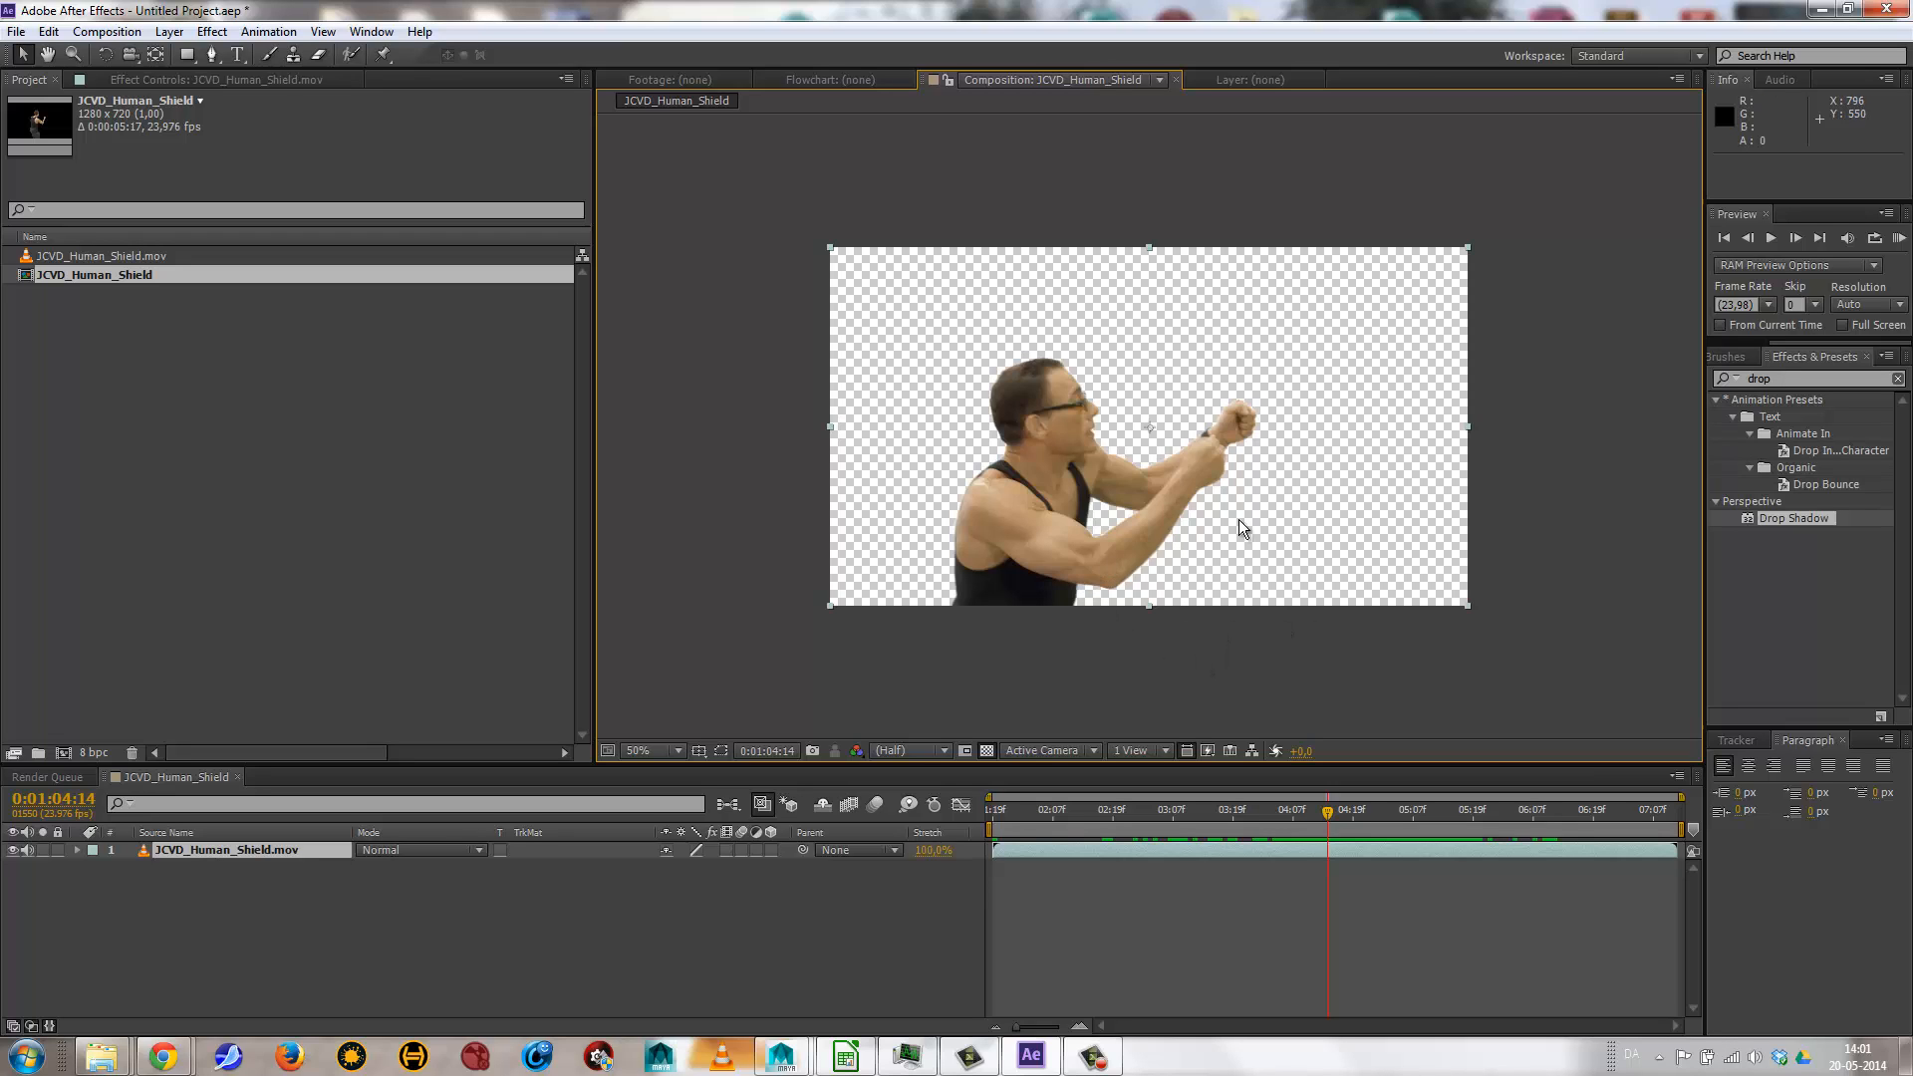
# Add a dark blue 1280 x 720 px solid layer and place it beneath the JCVD_Human_Shield.mov layer.
pyautogui.scroll(1, 1259, 516)
pyautogui.scroll(-1, 1260, 516)
pyautogui.click(169, 32)
pyautogui.moveTo(190, 56)
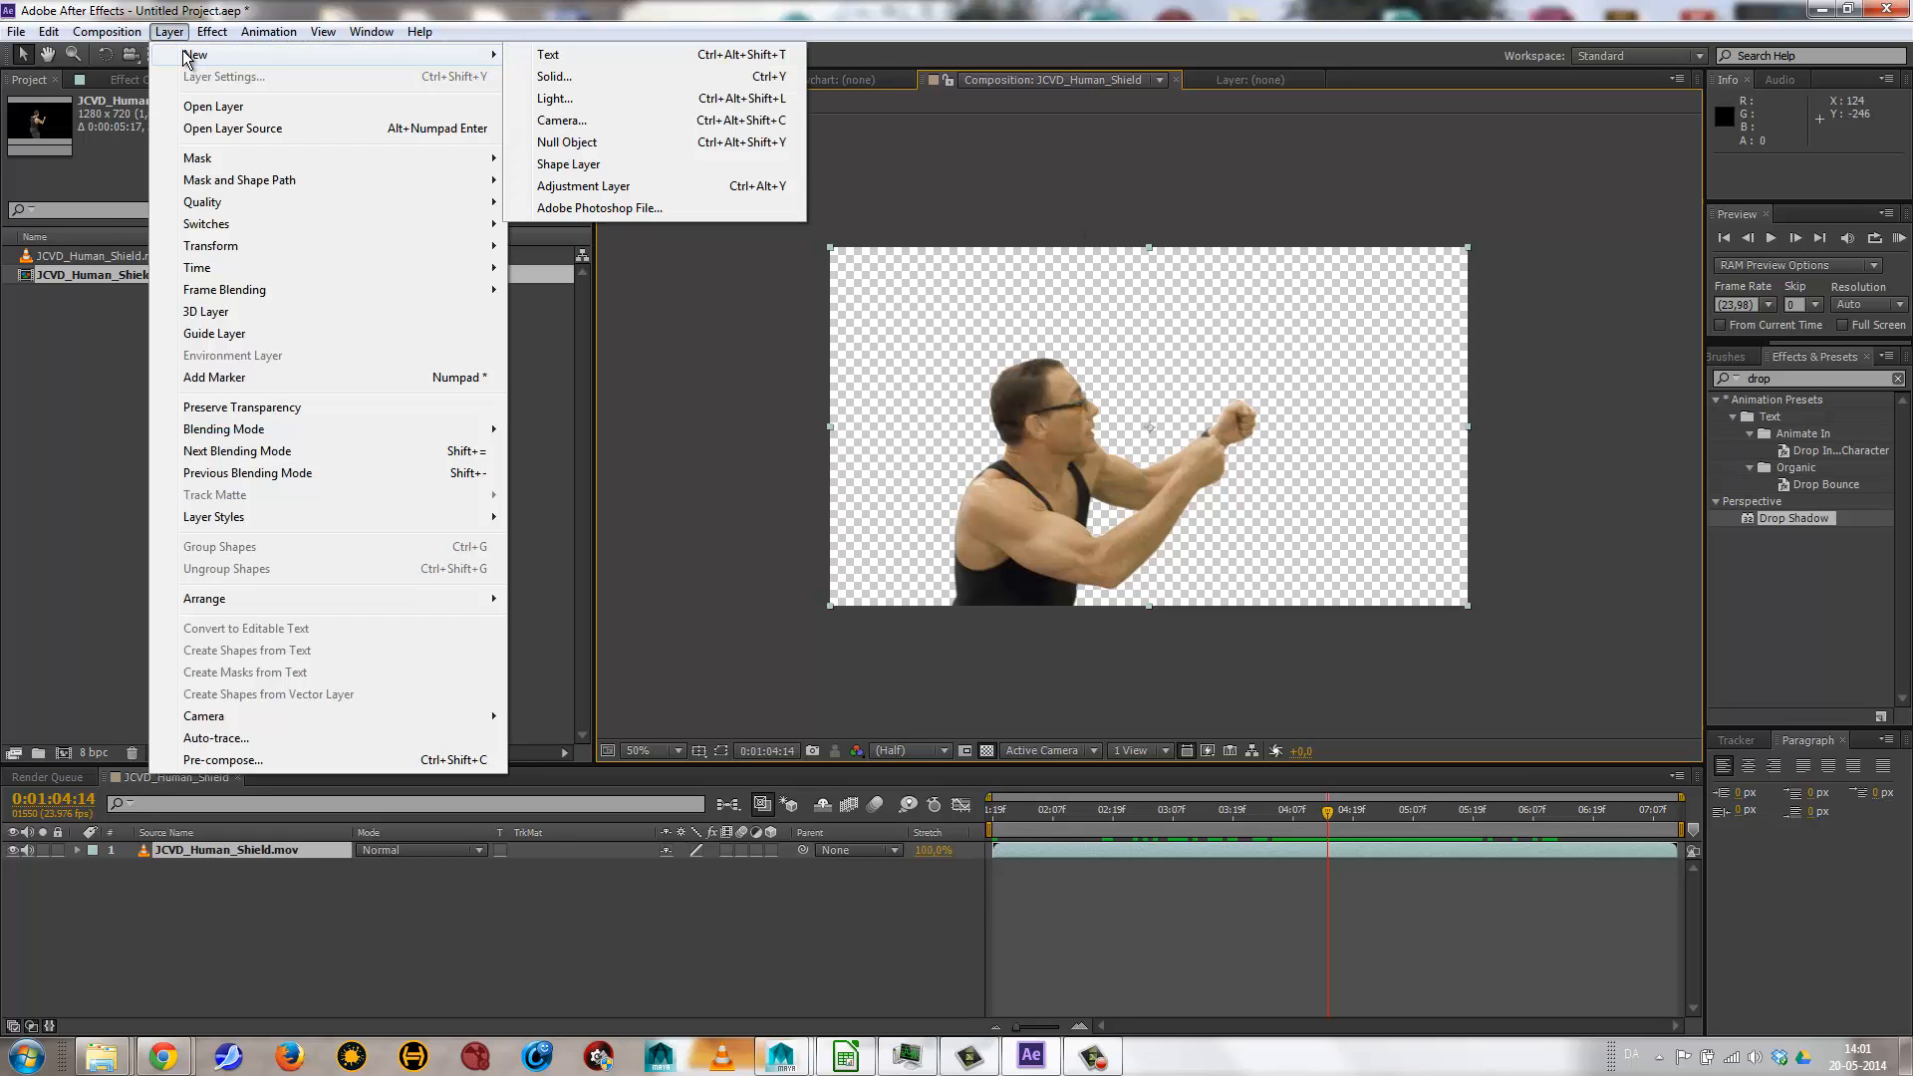
pyautogui.click(551, 77)
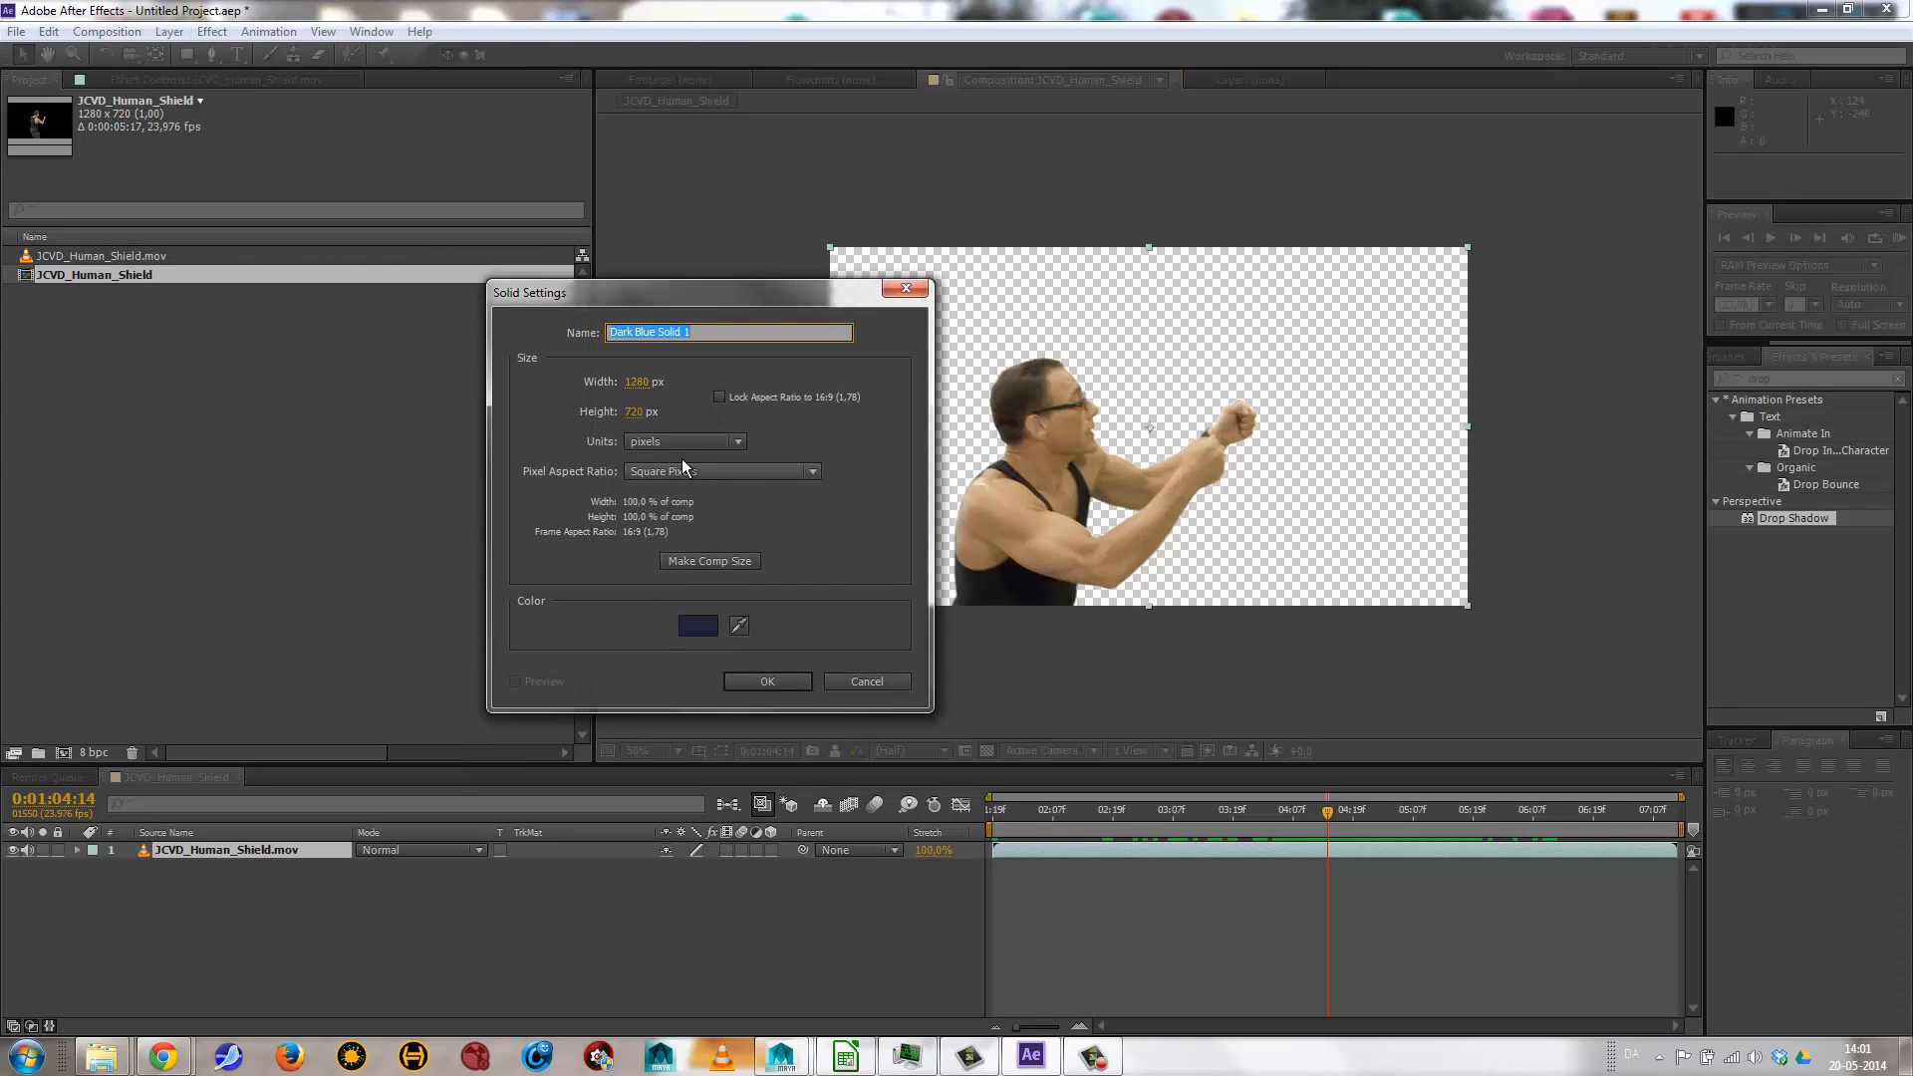
pyautogui.moveTo(547, 299); pyautogui.dragTo(540, 338)
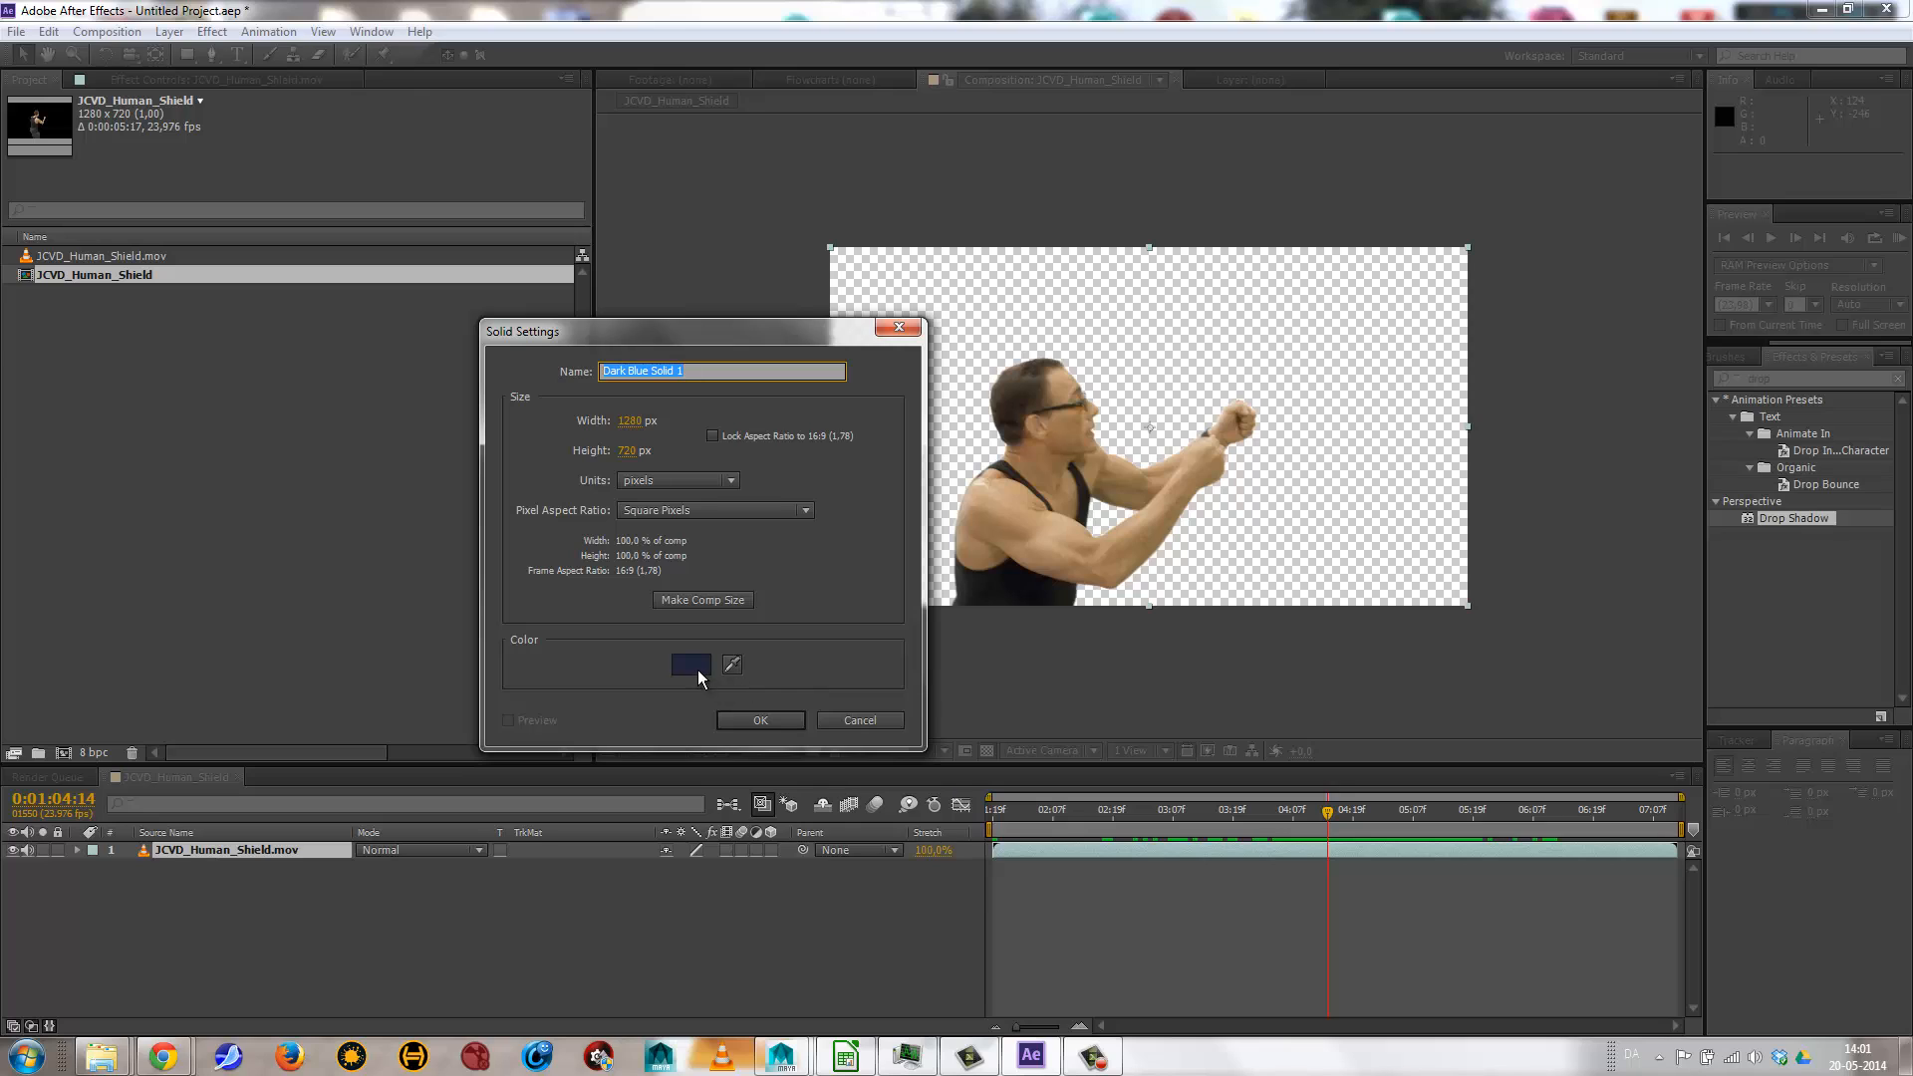
pyautogui.click(765, 718)
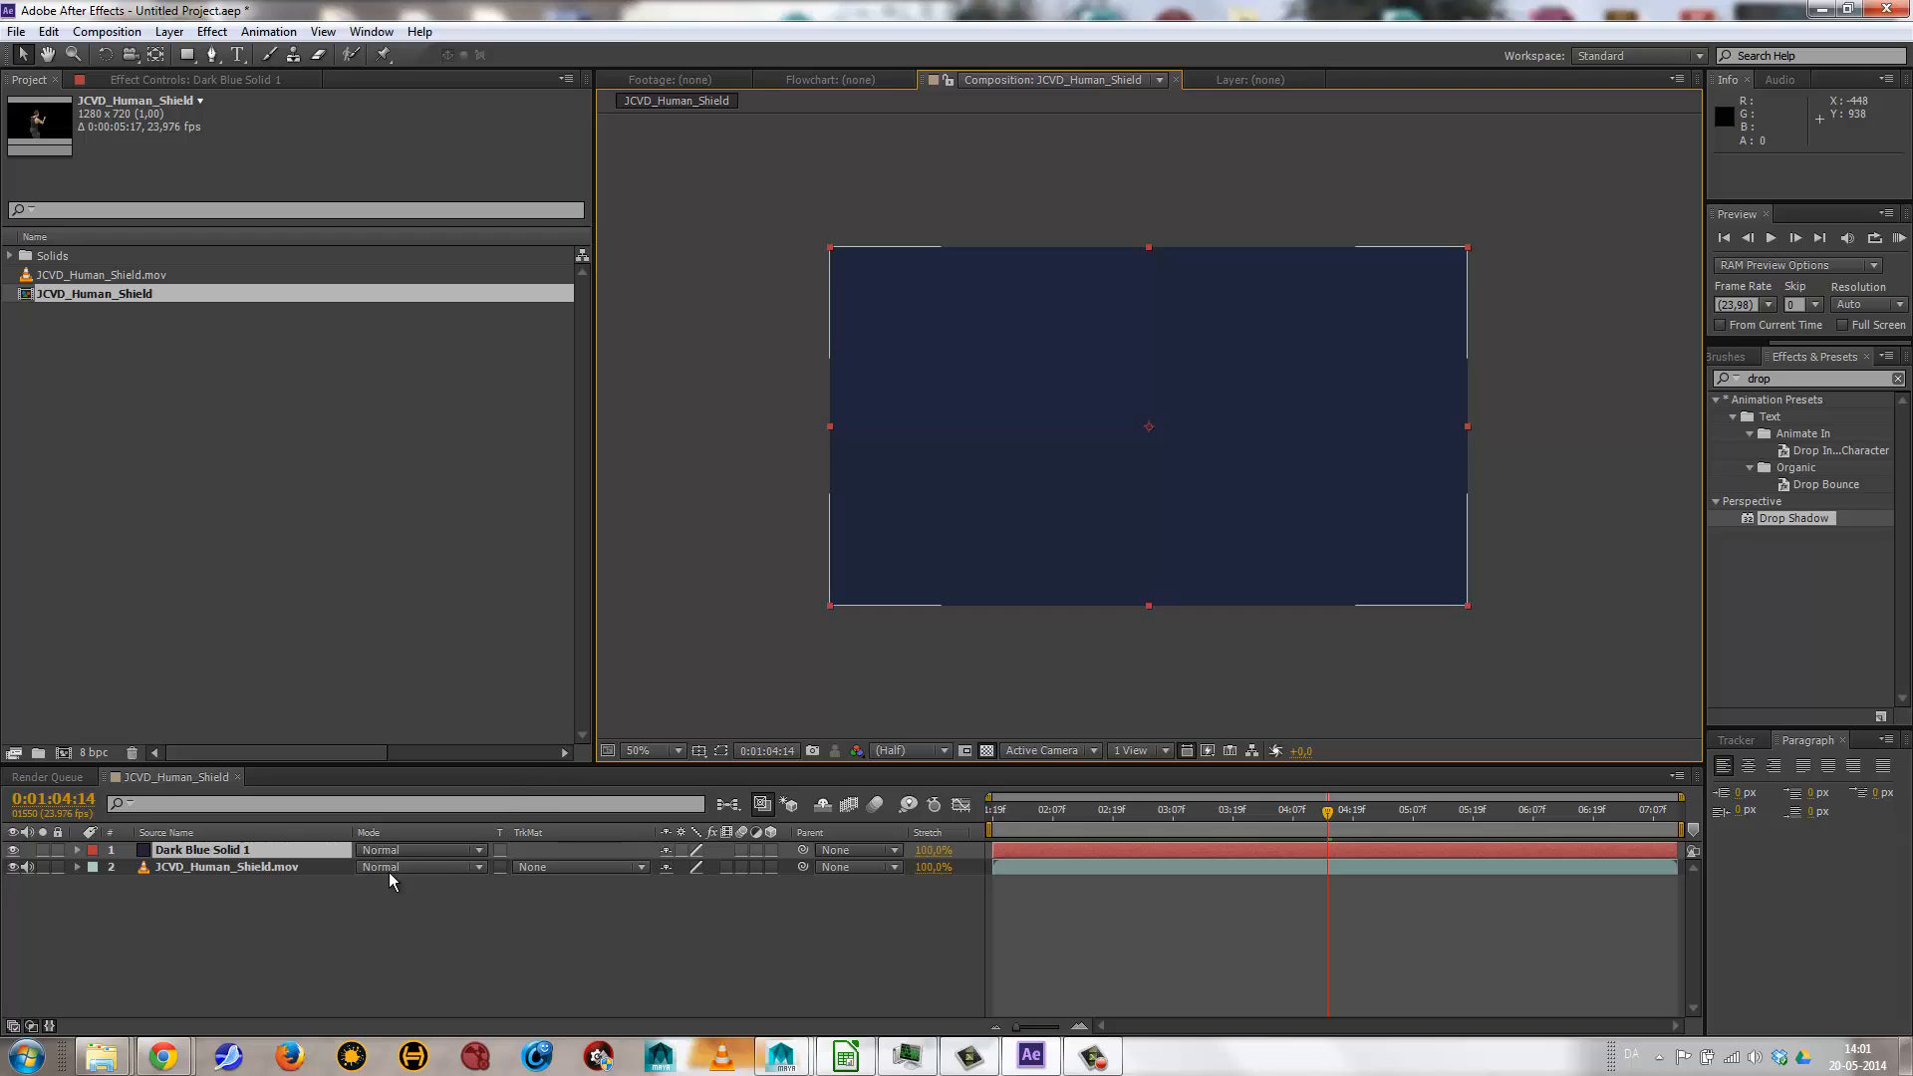
pyautogui.moveTo(208, 855); pyautogui.dragTo(201, 879)
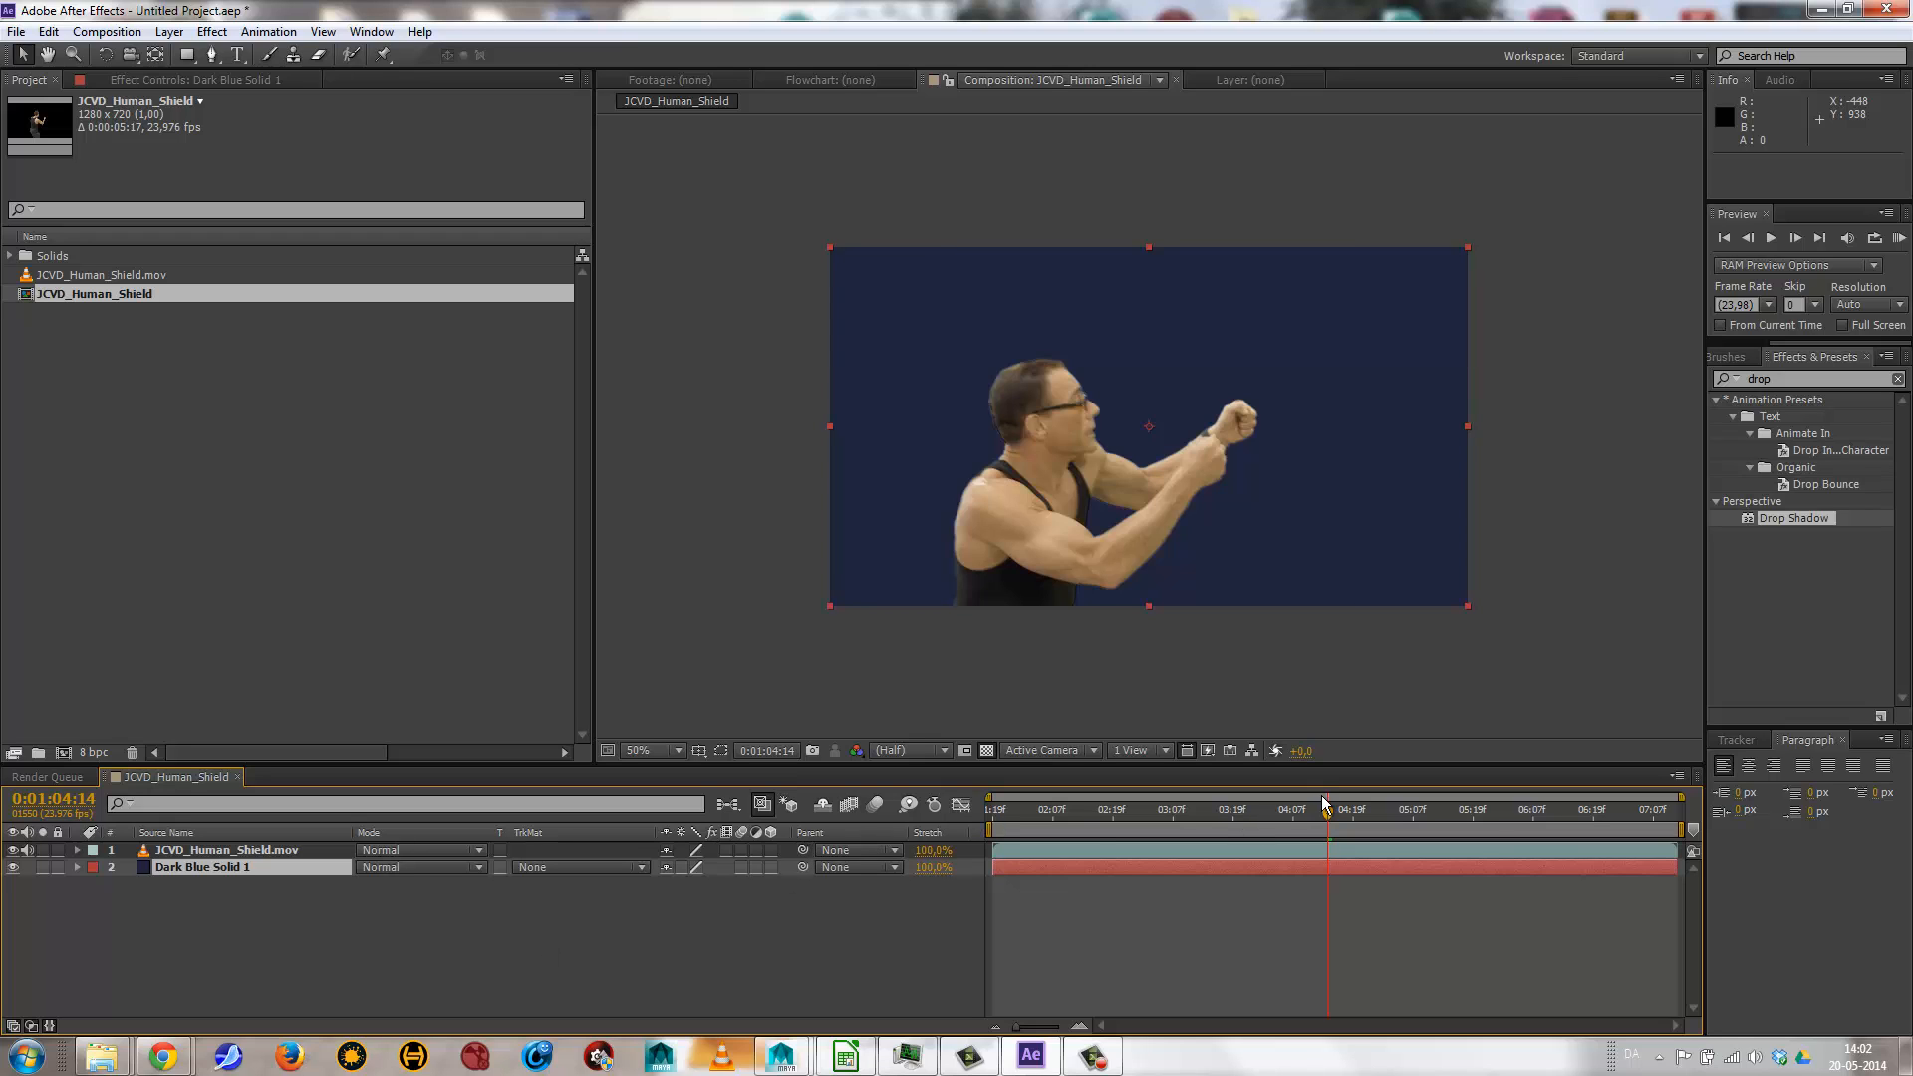
# Play the composition with both standard playback and RAM Preview, and leave the current time at 0:01:04:07.
pyautogui.moveTo(1325, 805); pyautogui.dragTo(1159, 809)
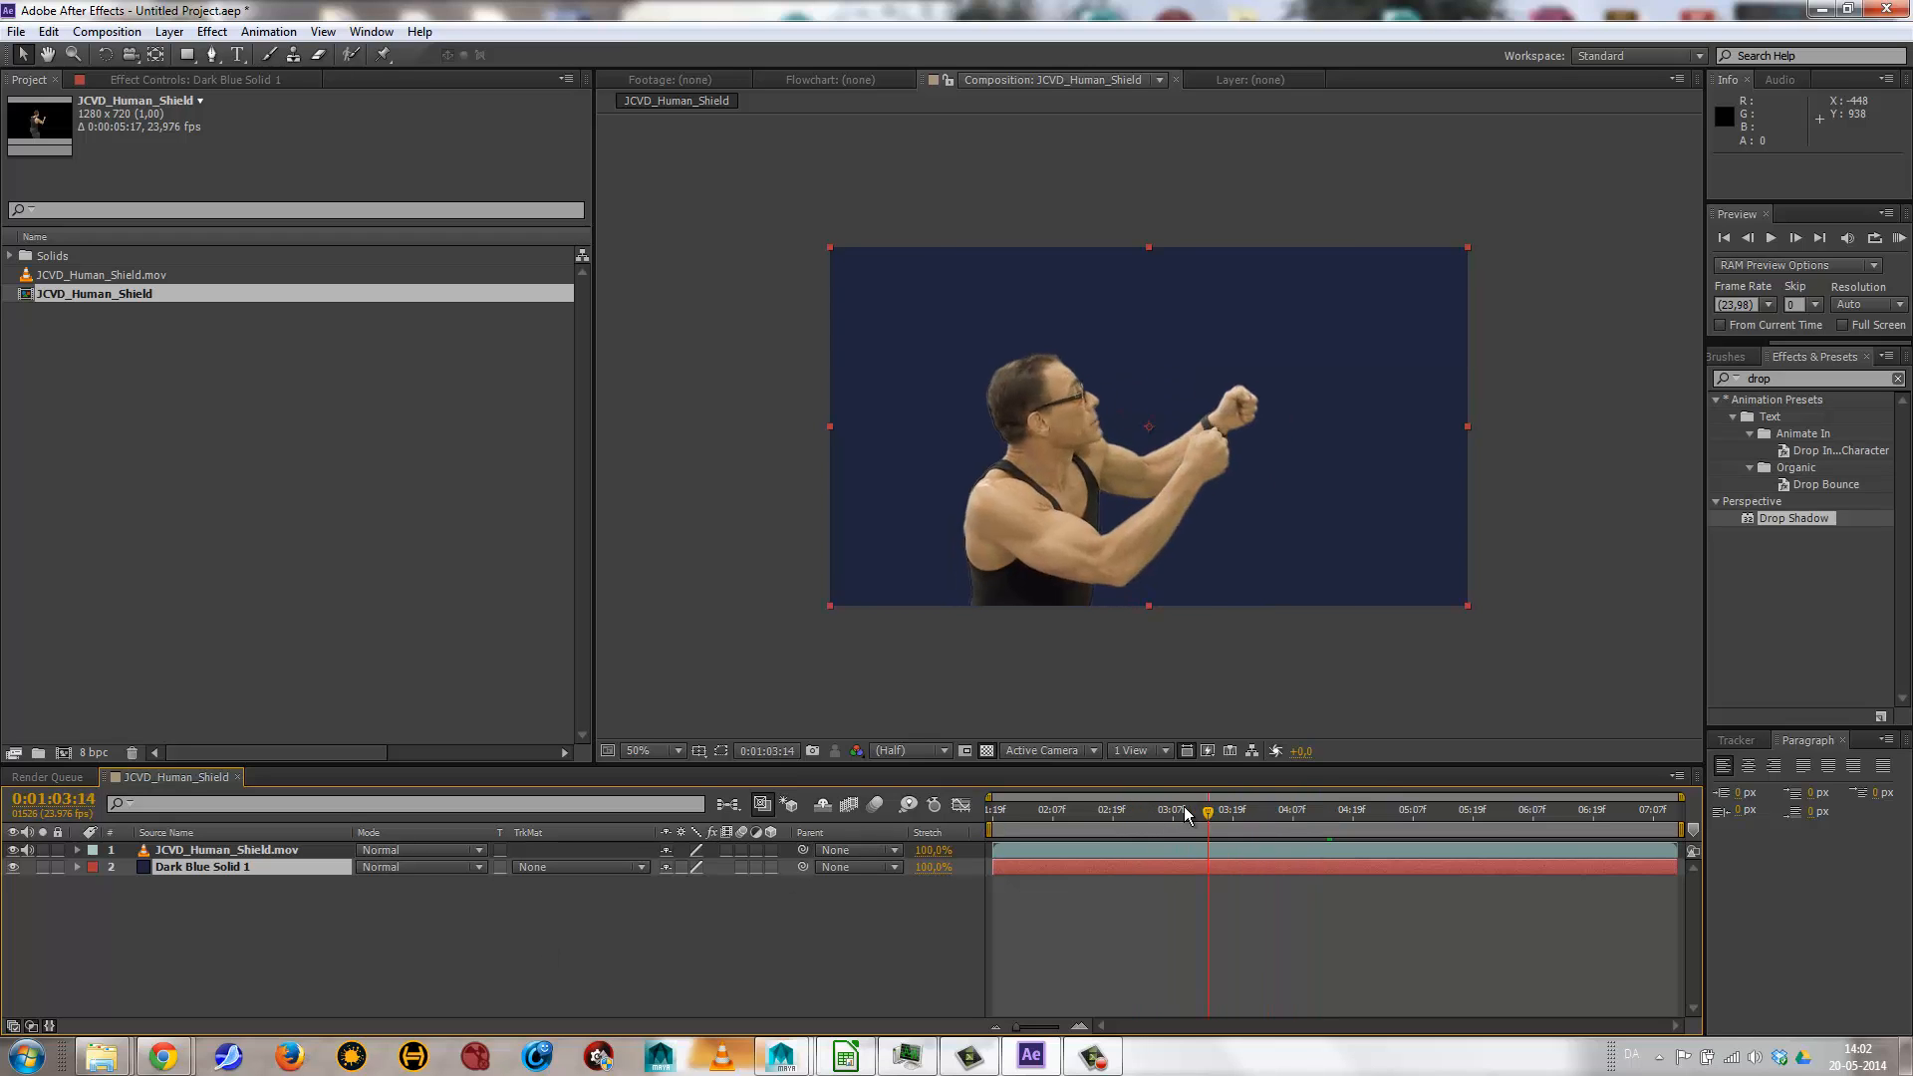
pyautogui.click(1780, 239)
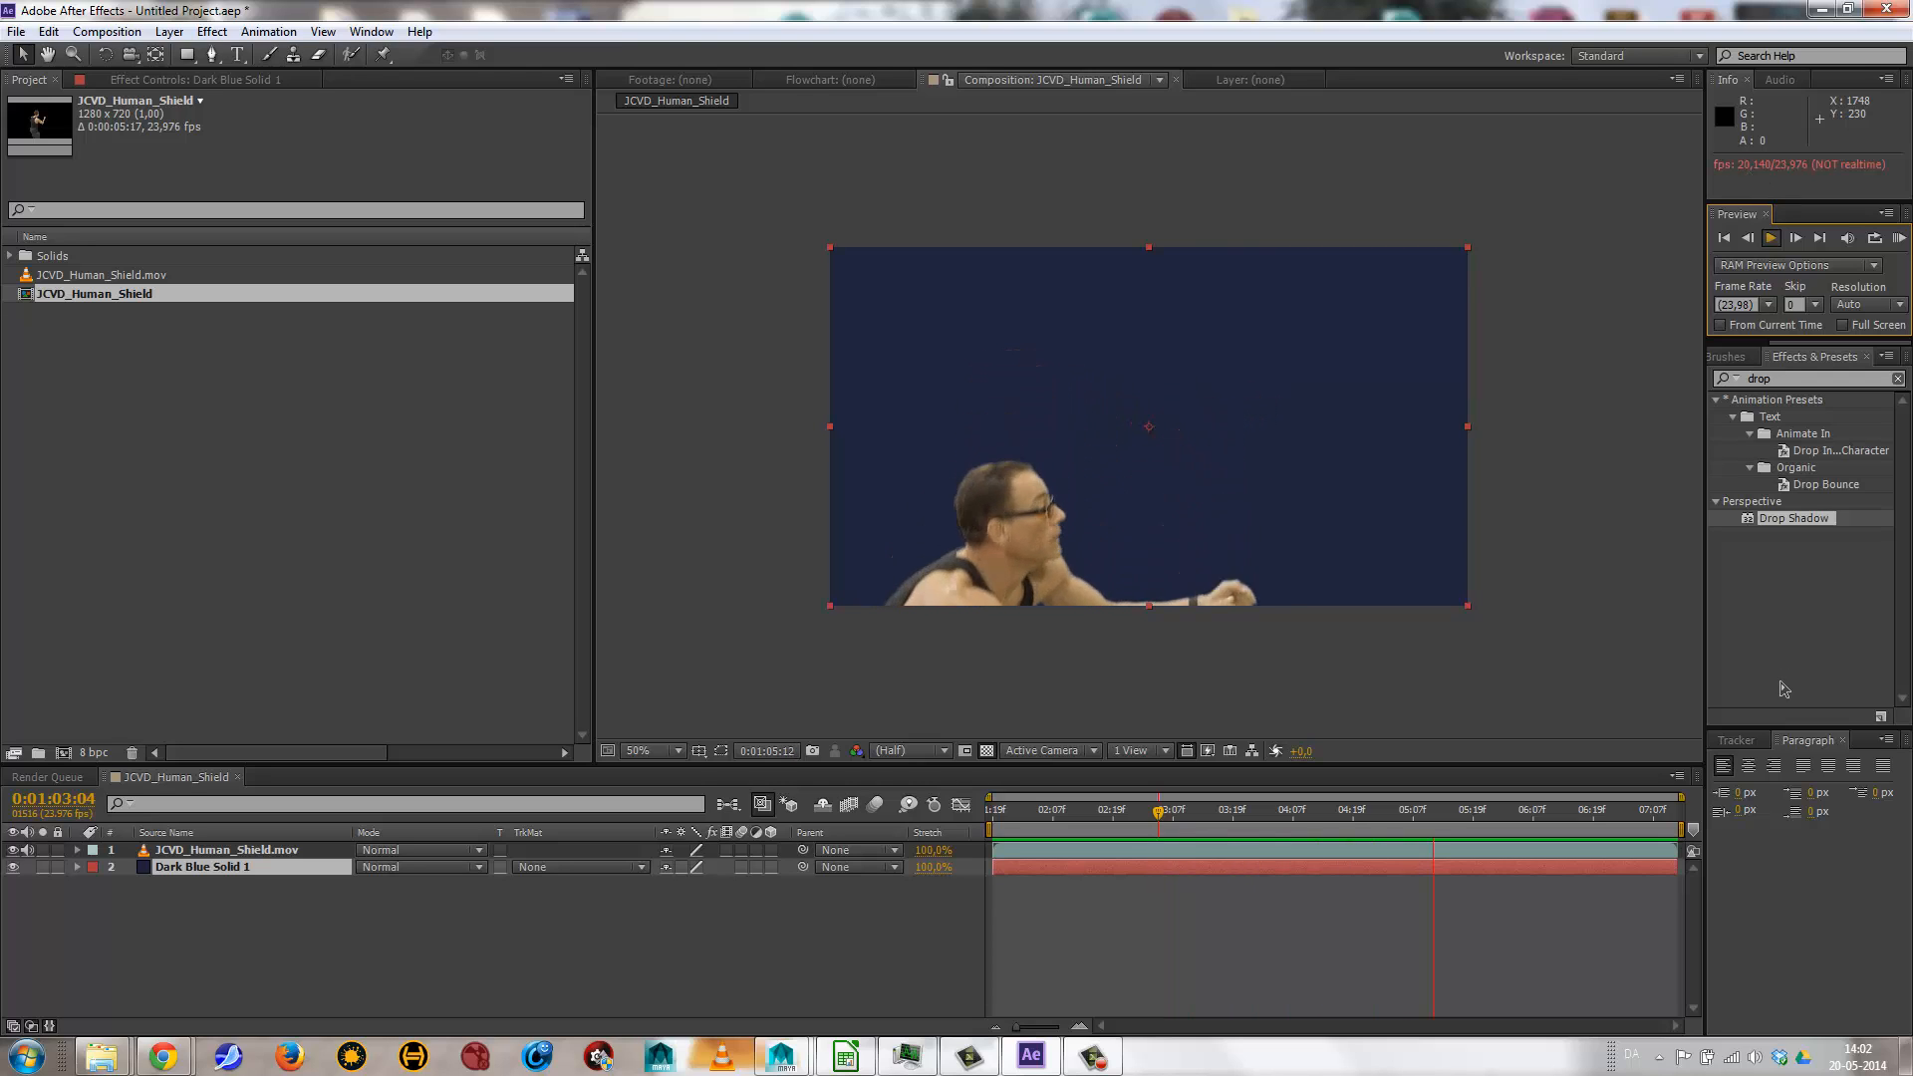
pyautogui.press('space')
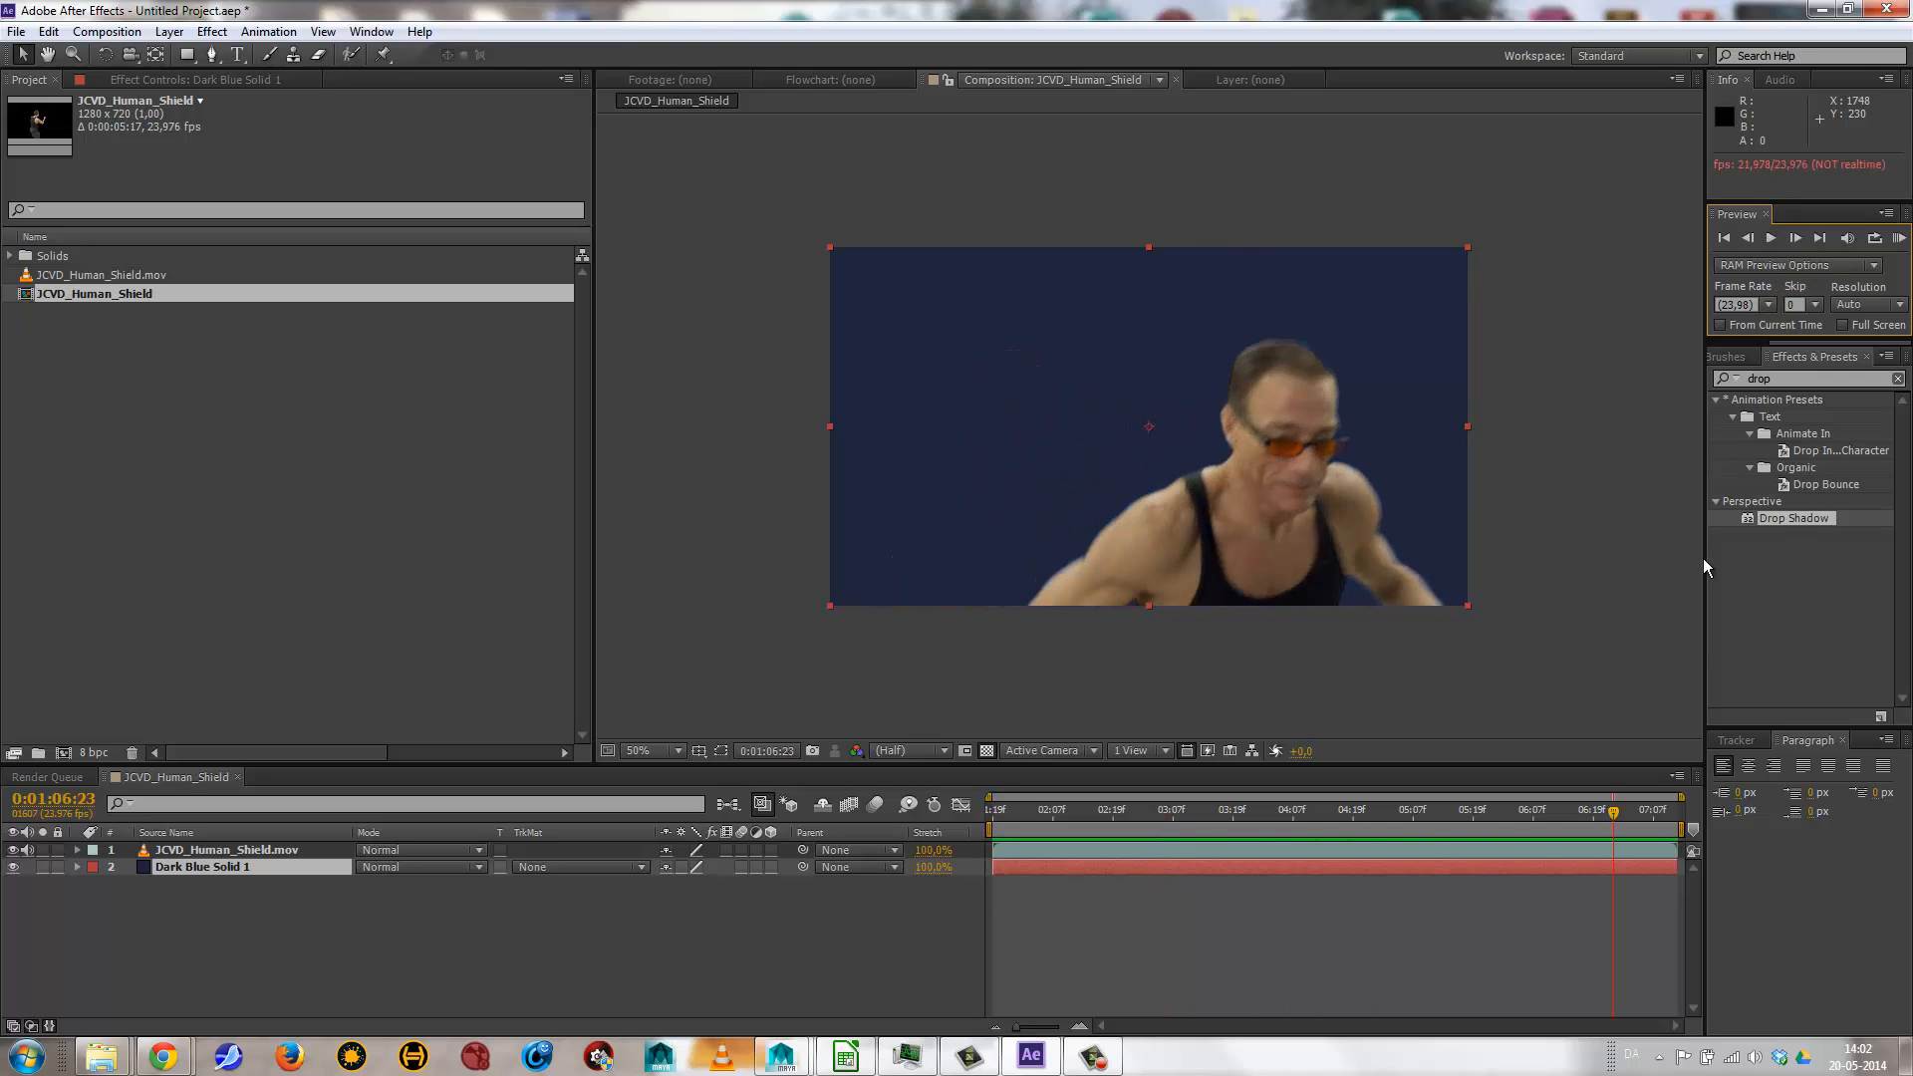
pyautogui.click(1053, 809)
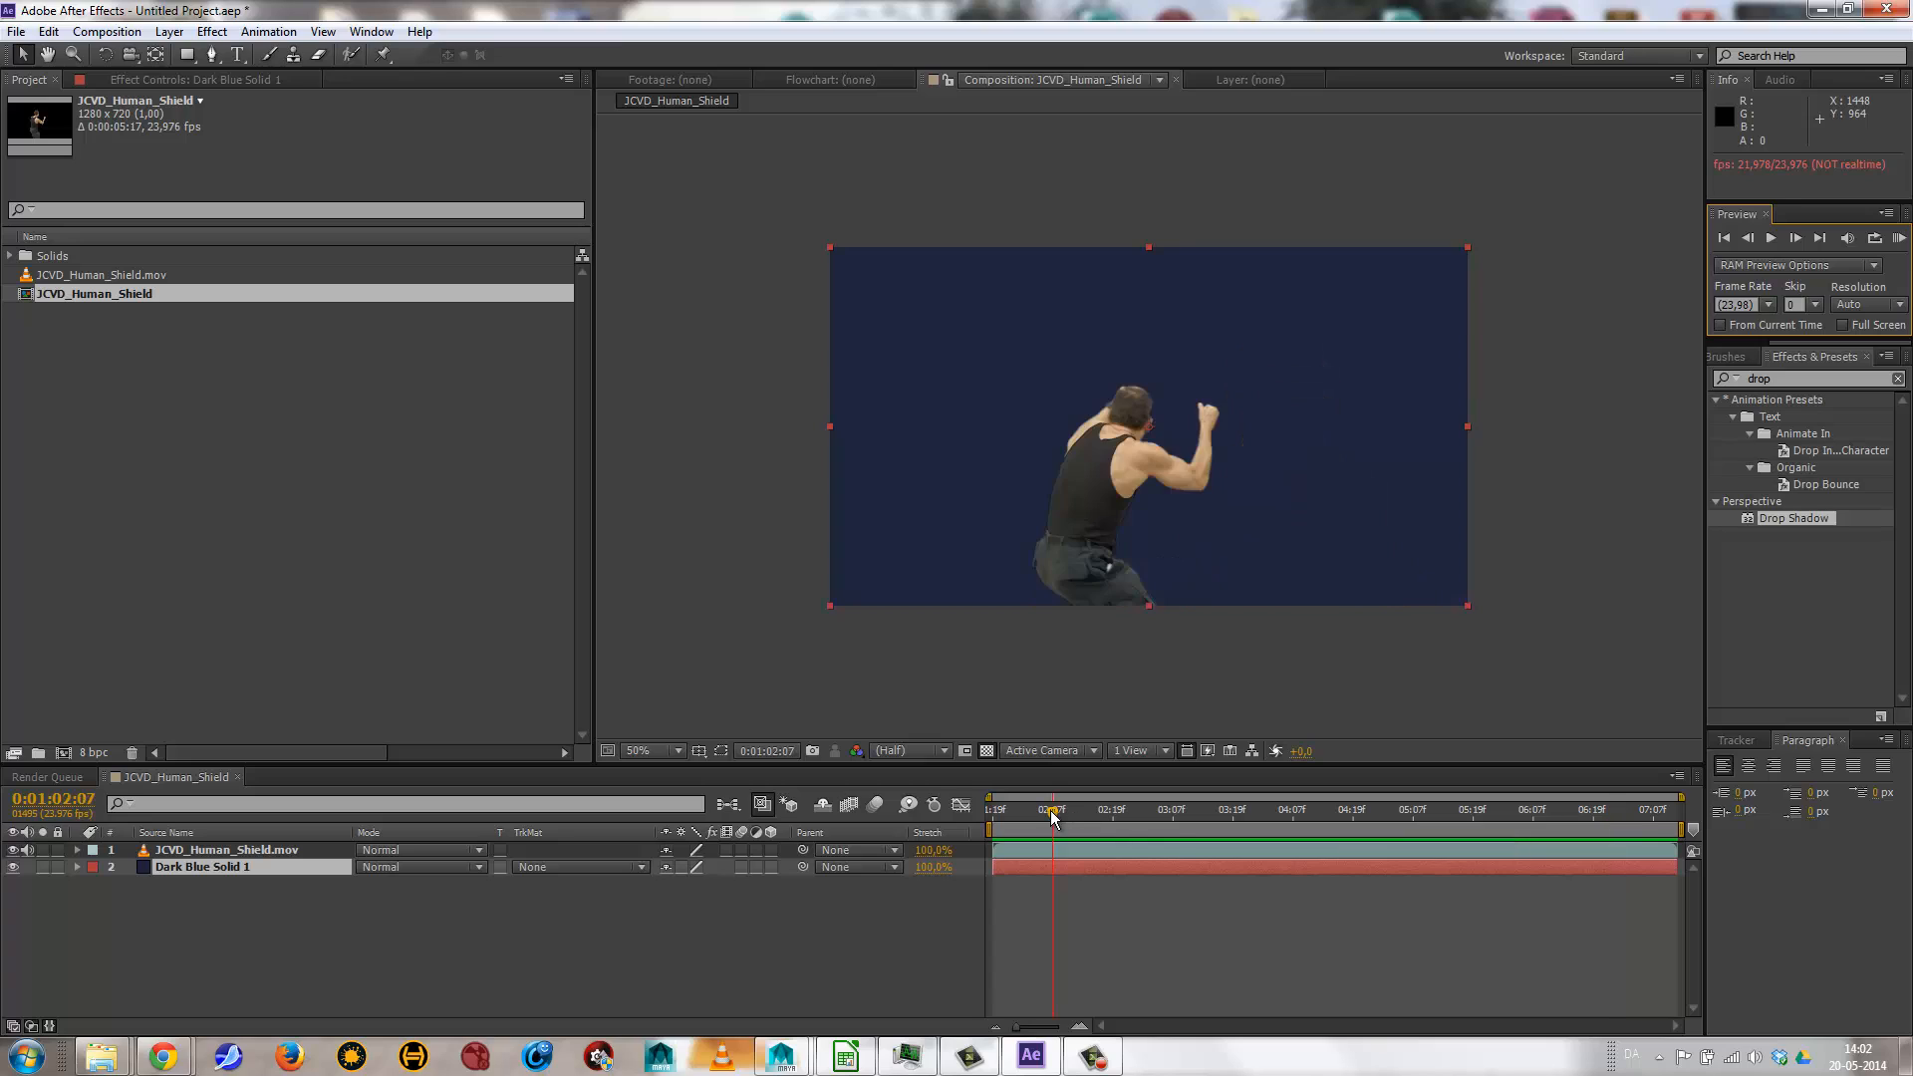
pyautogui.click(1902, 241)
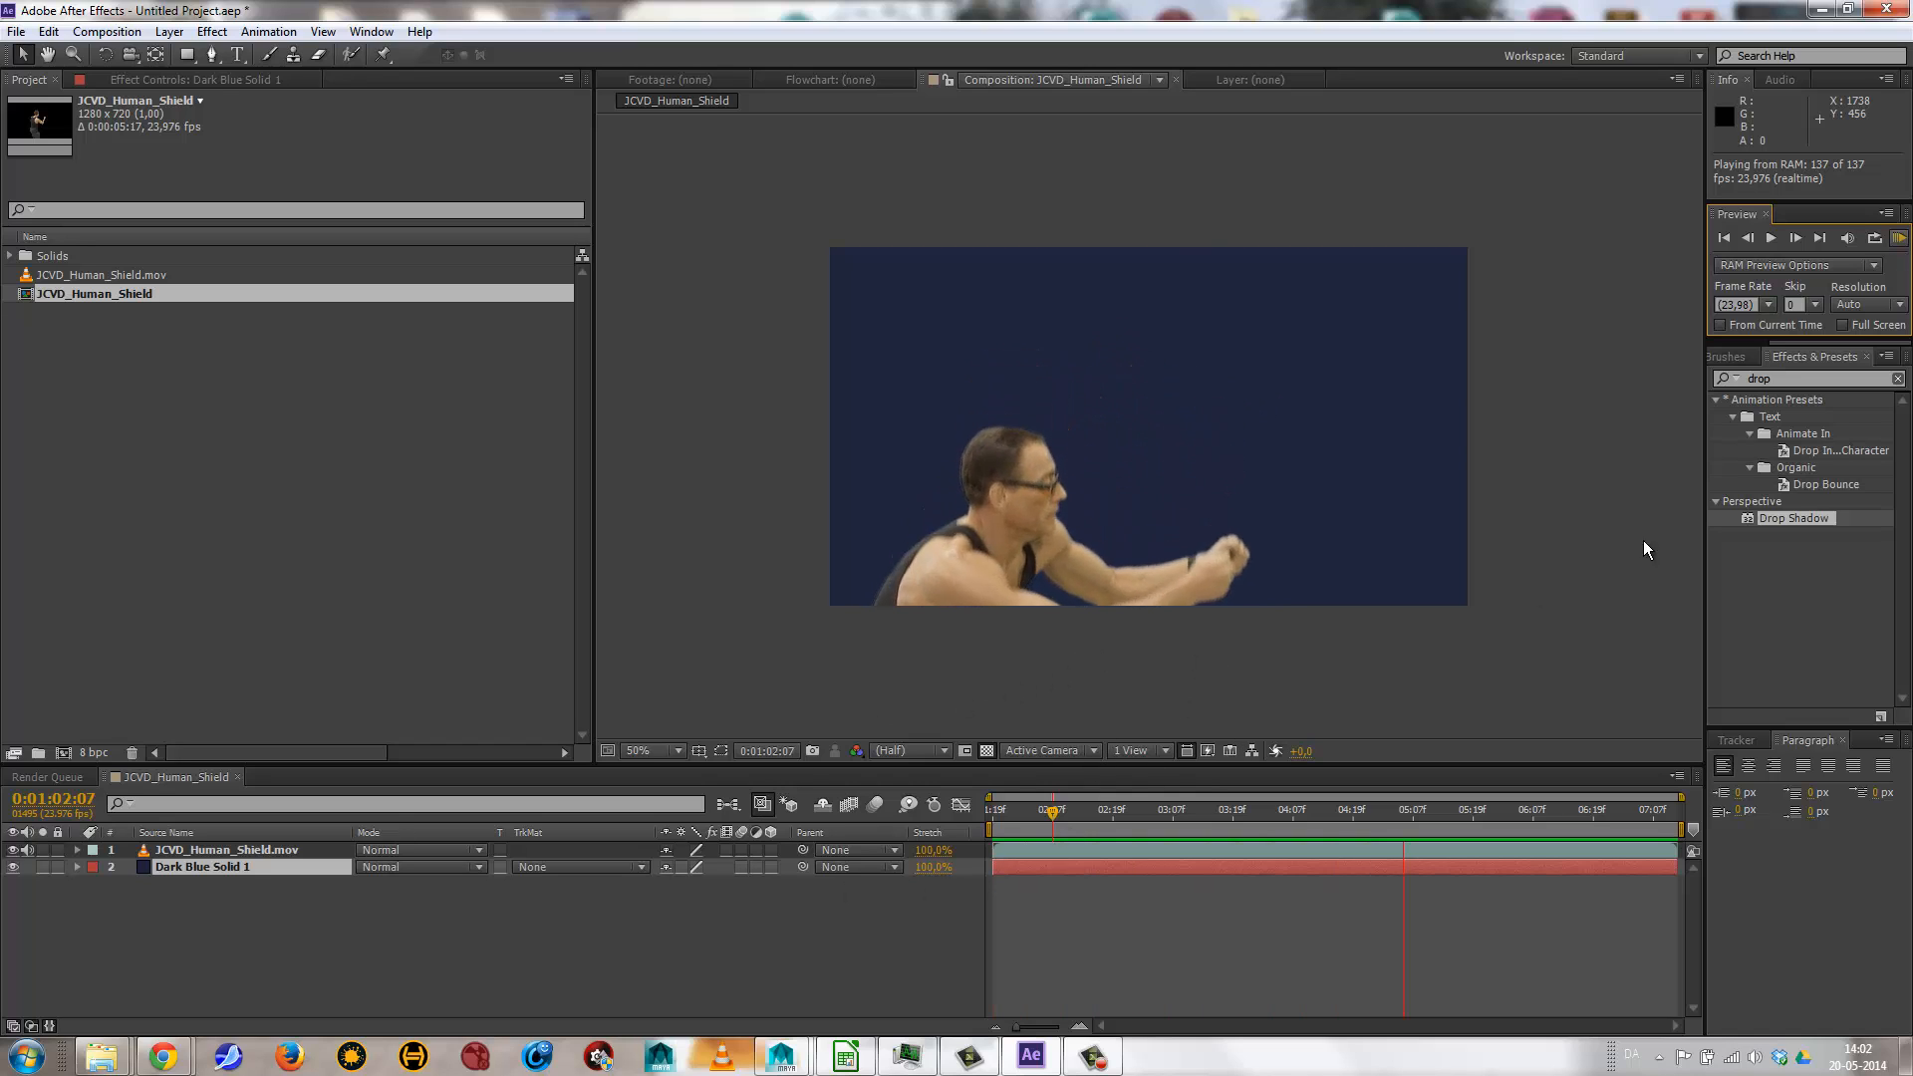
pyautogui.click(1886, 242)
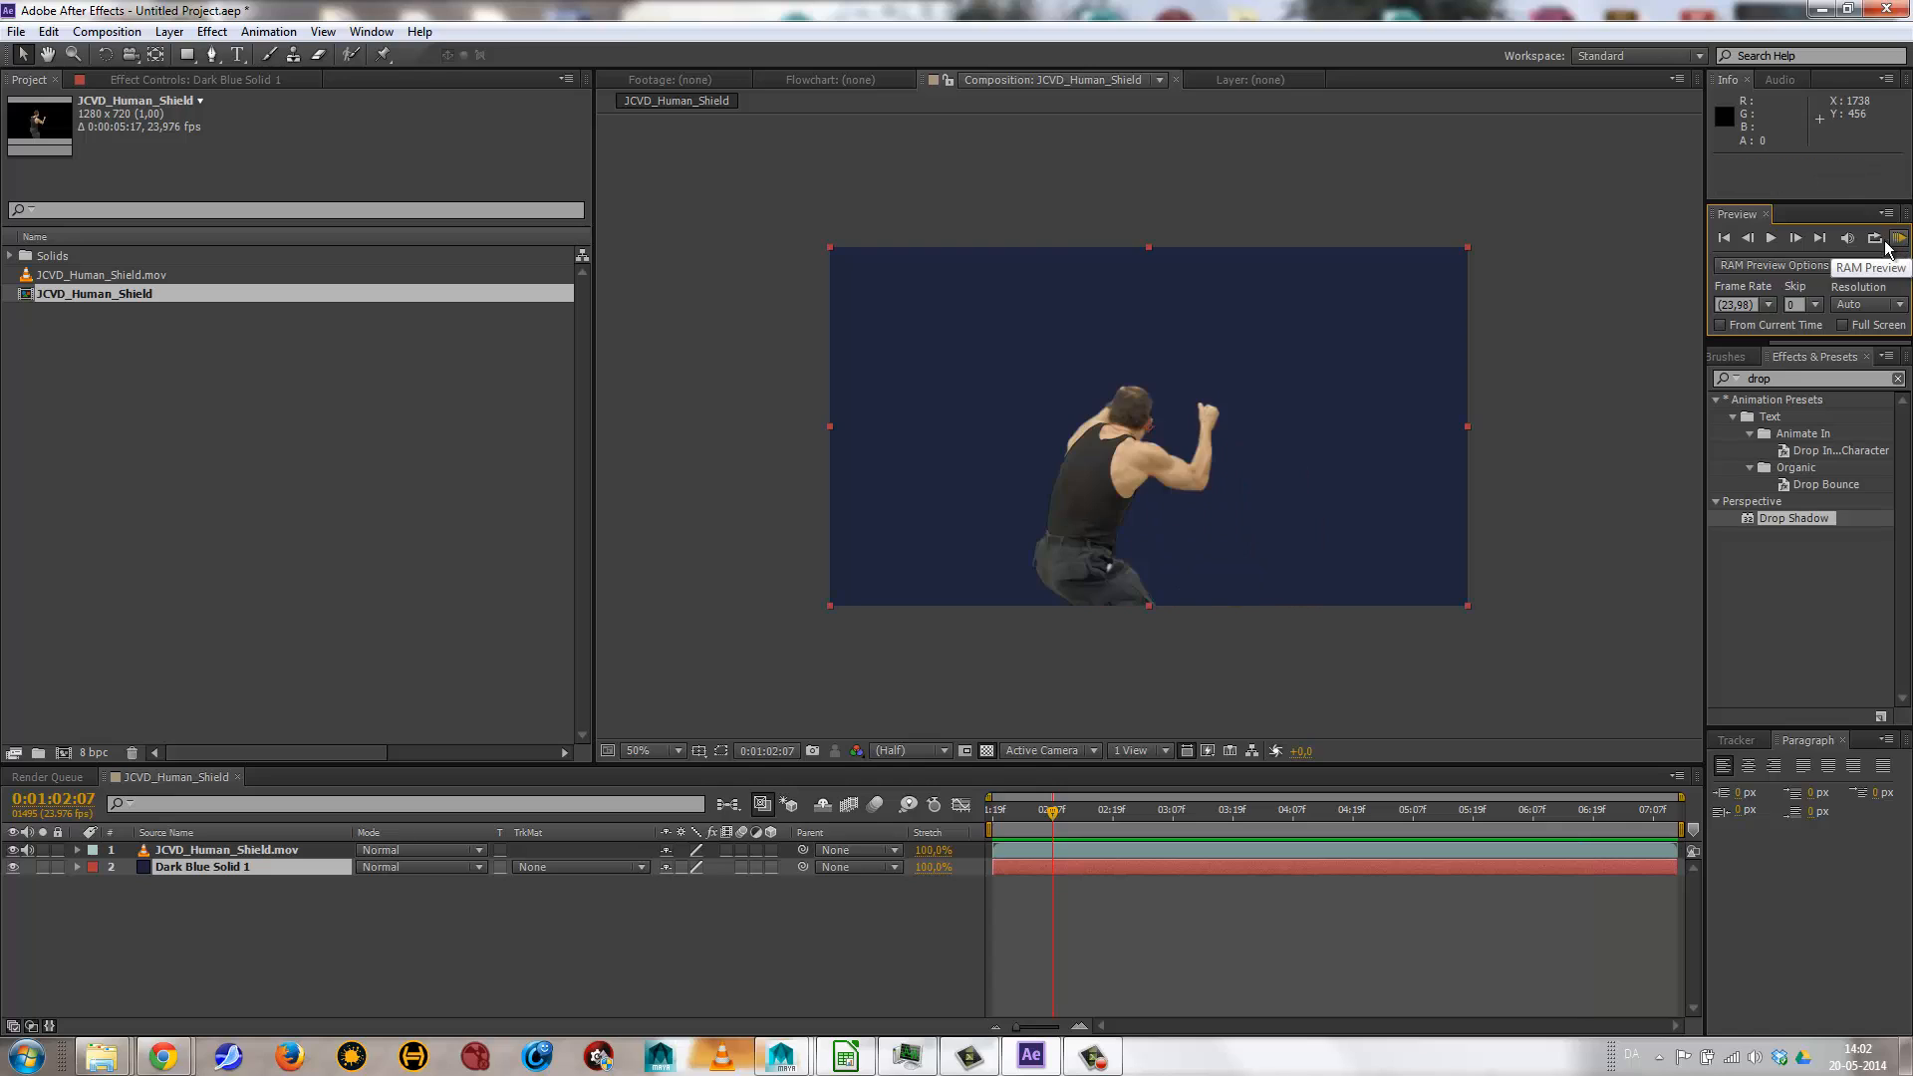
pyautogui.click(1770, 239)
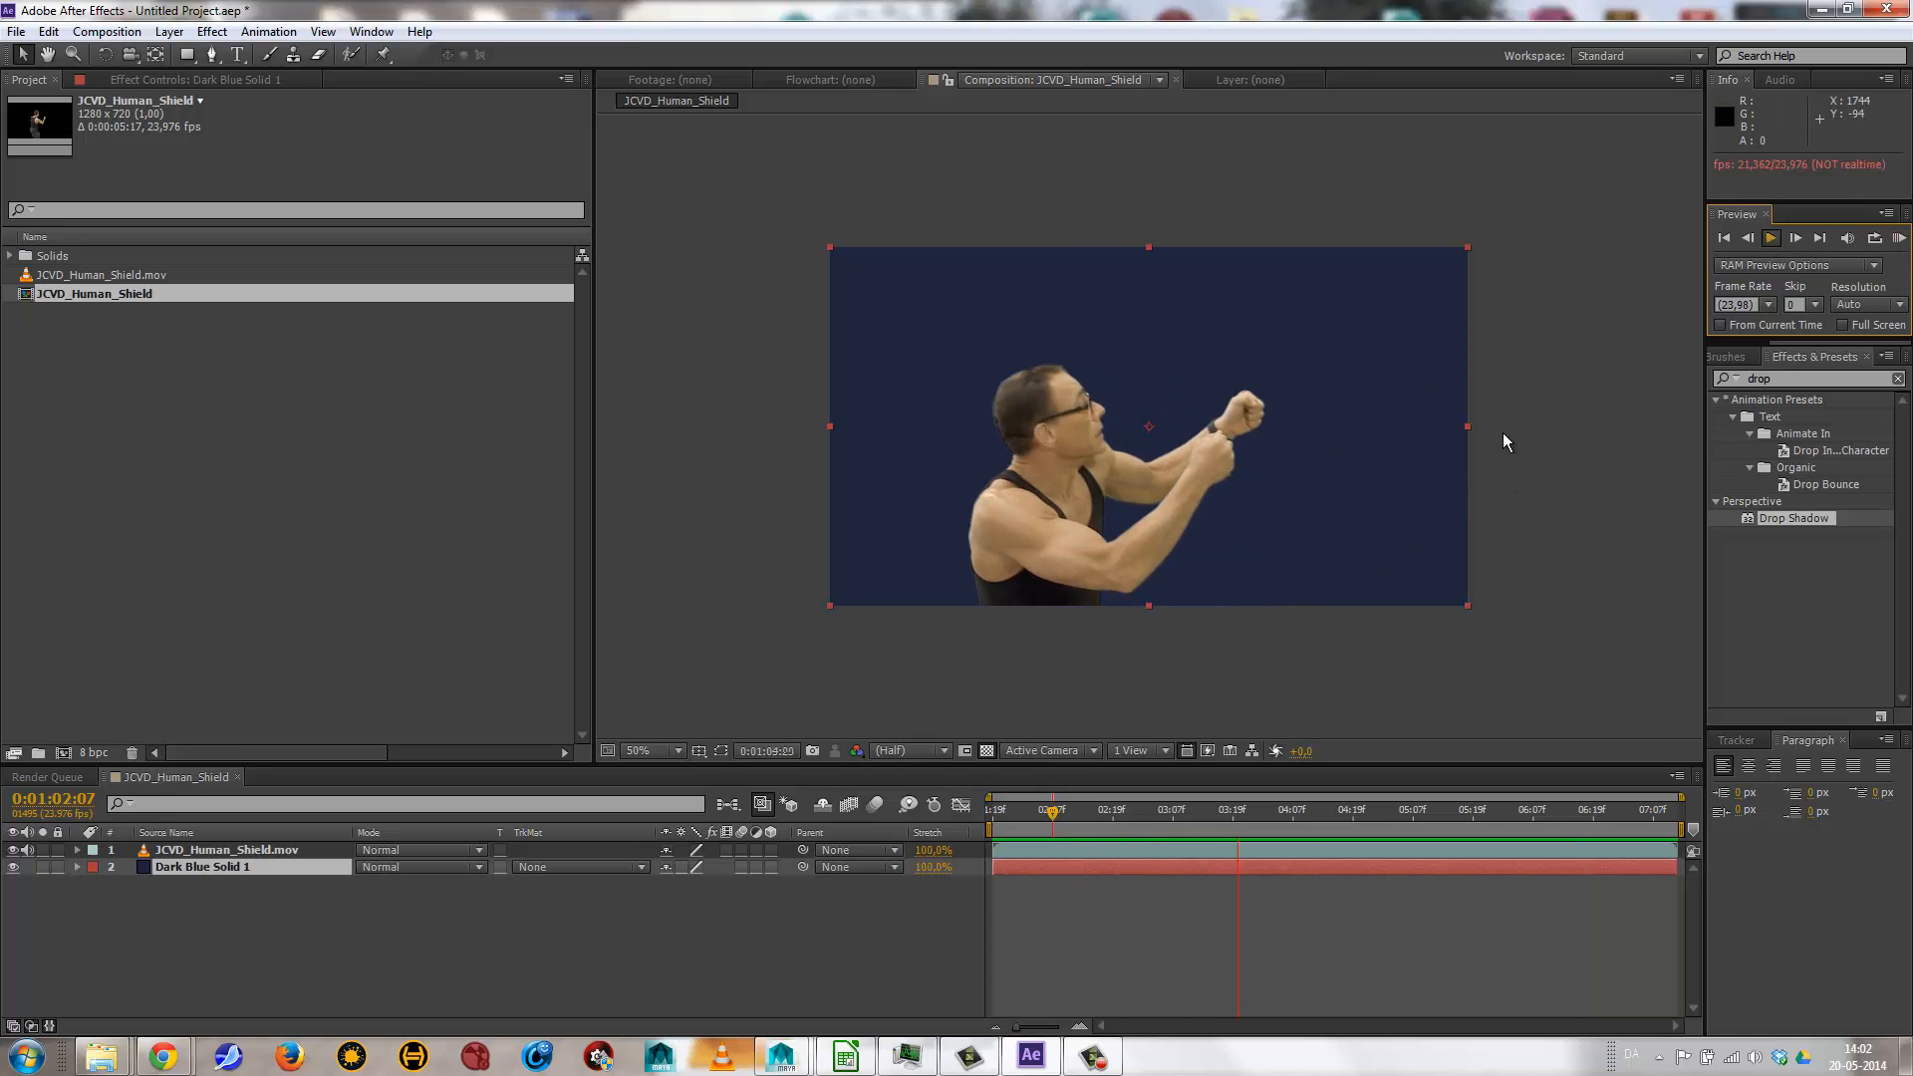
pyautogui.click(1771, 240)
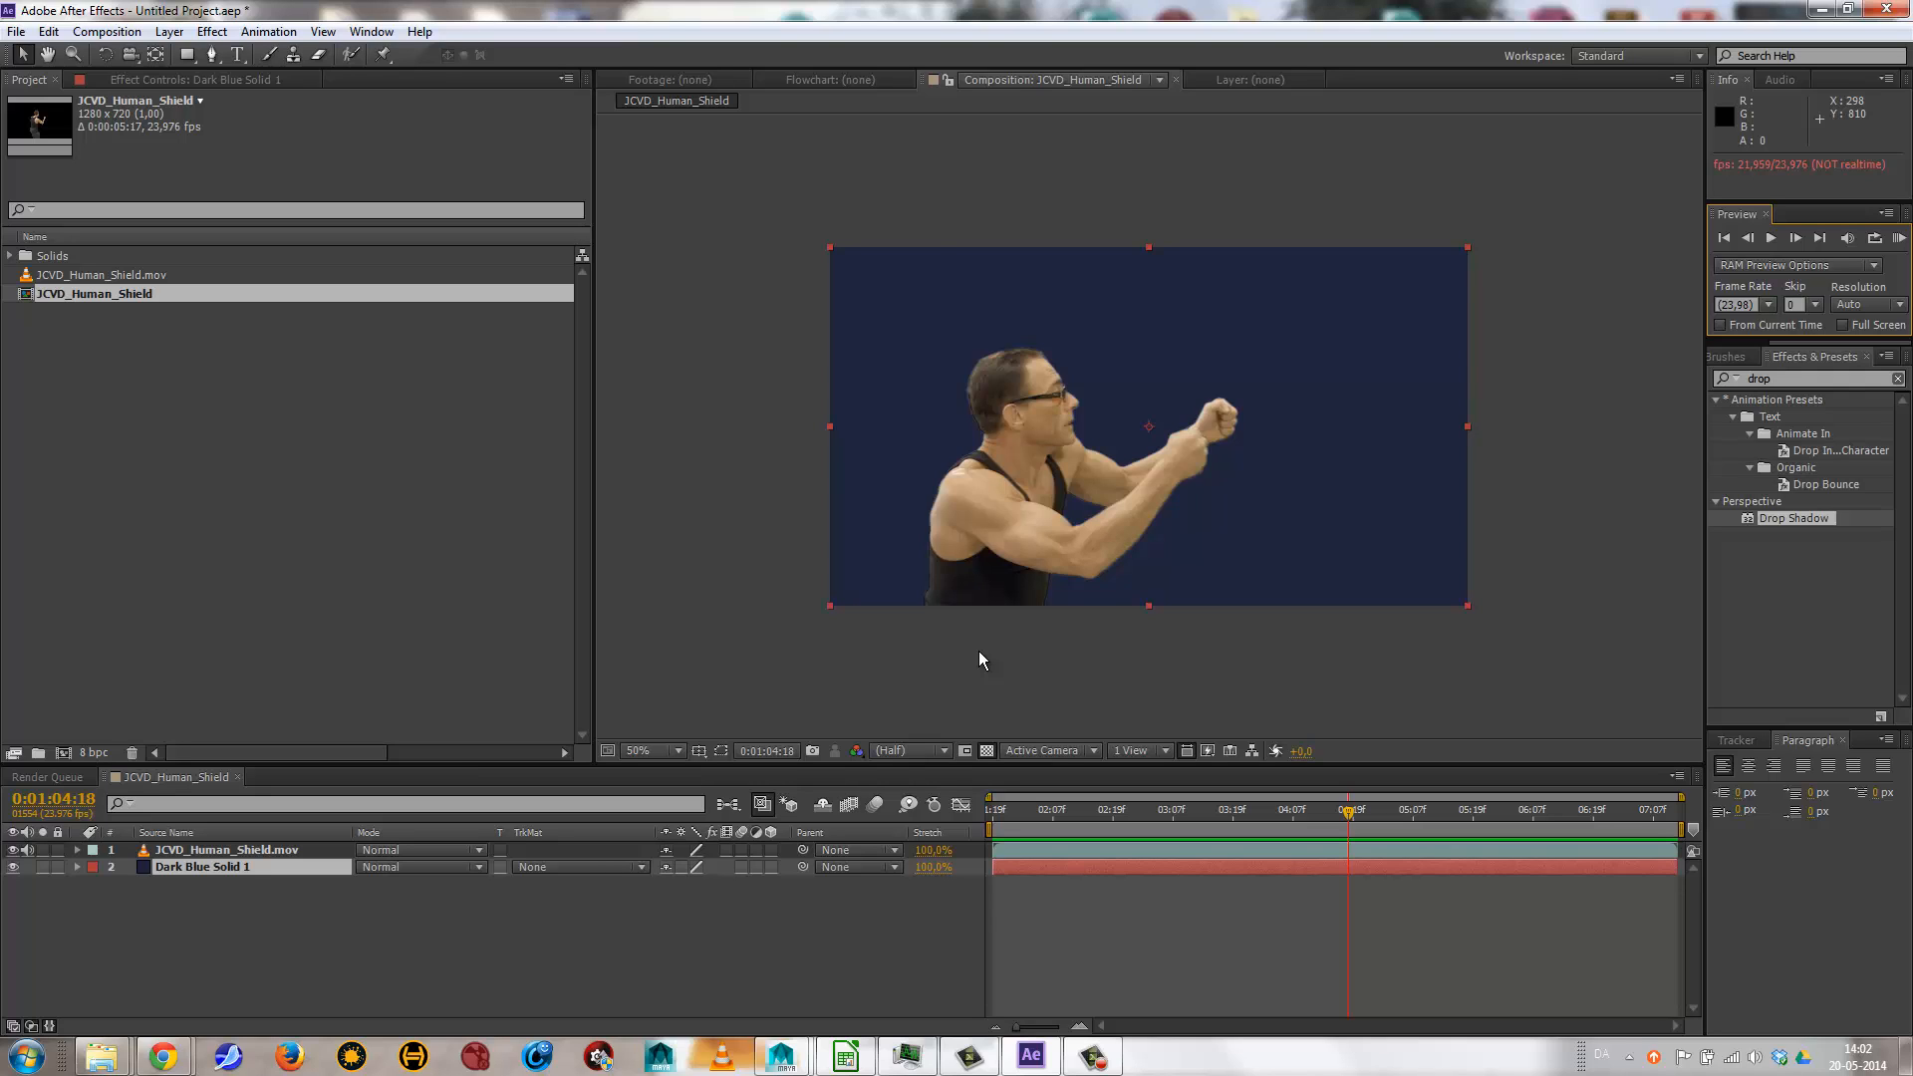
pyautogui.moveTo(1351, 815); pyautogui.dragTo(1293, 812)
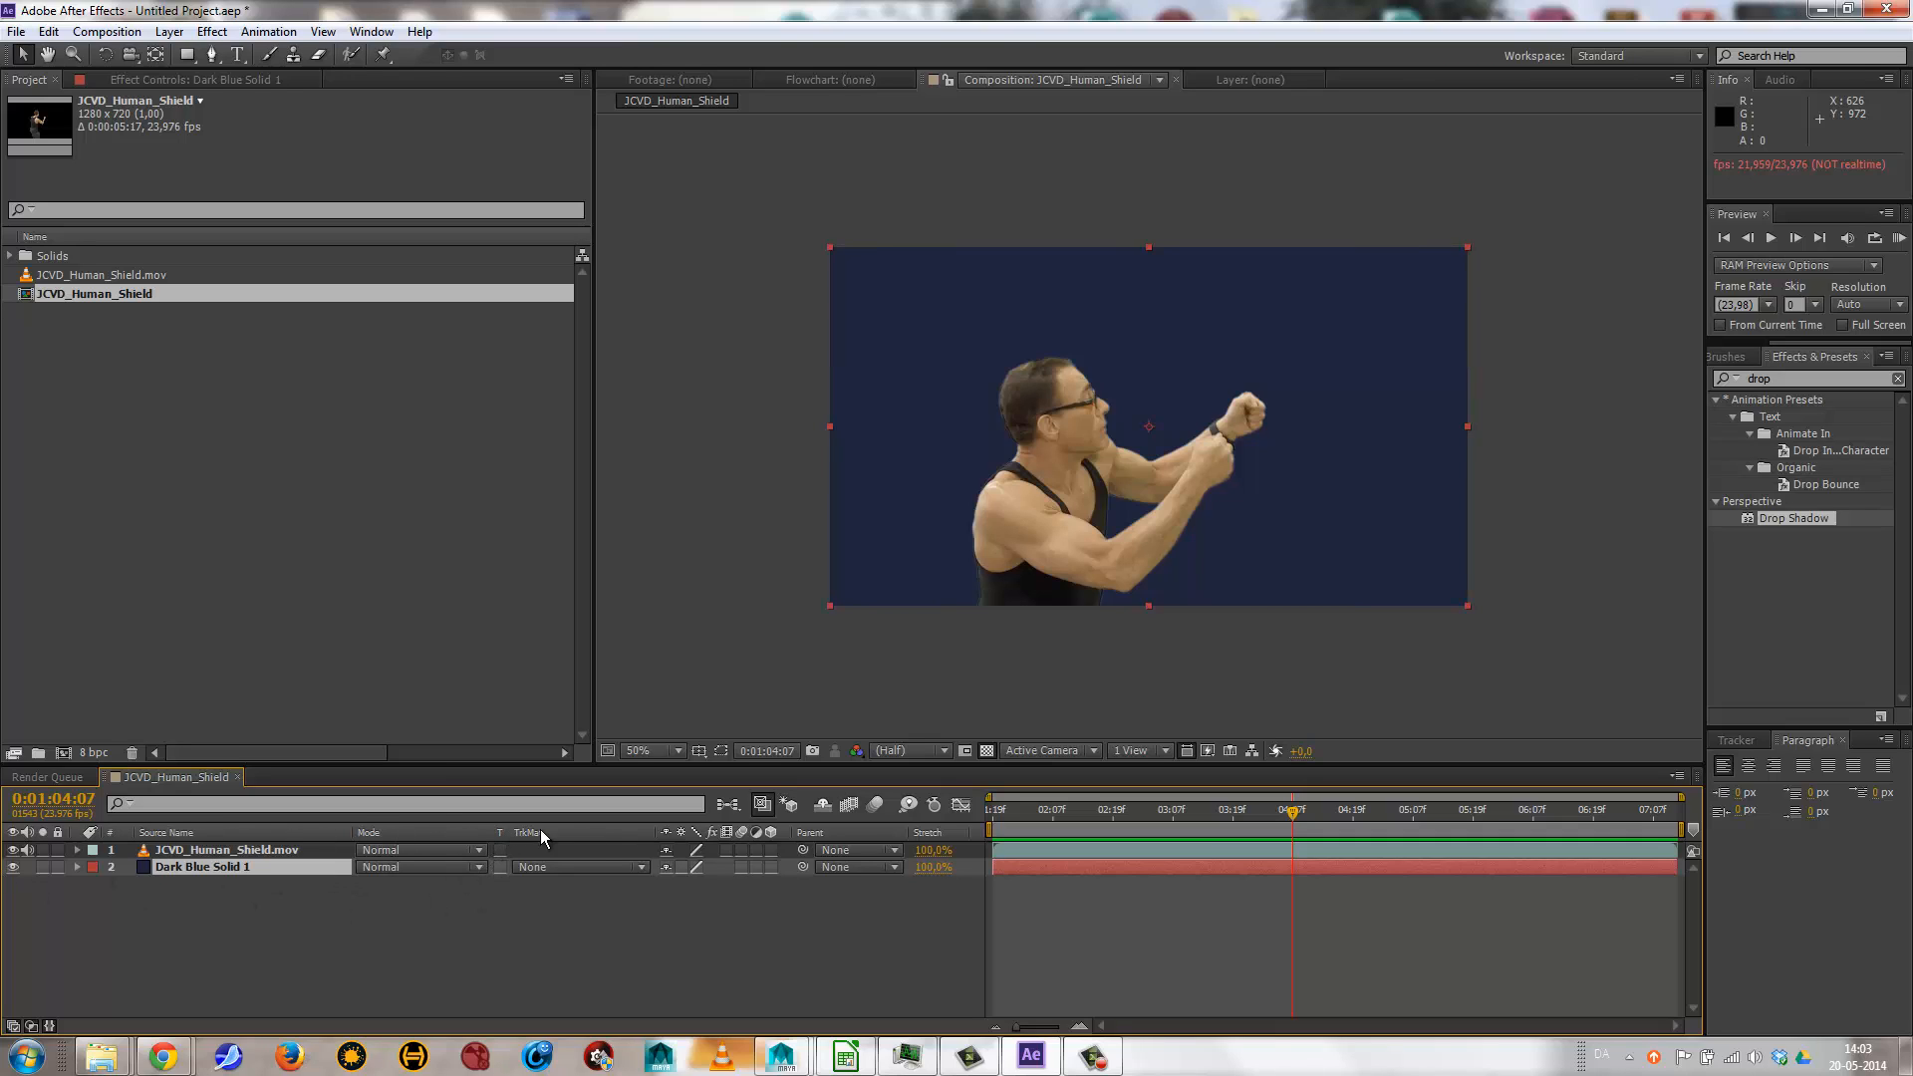
# Hide the Modes column in the timeline and show it again.
pyautogui.rightClick(459, 835)
pyautogui.moveTo(497, 899)
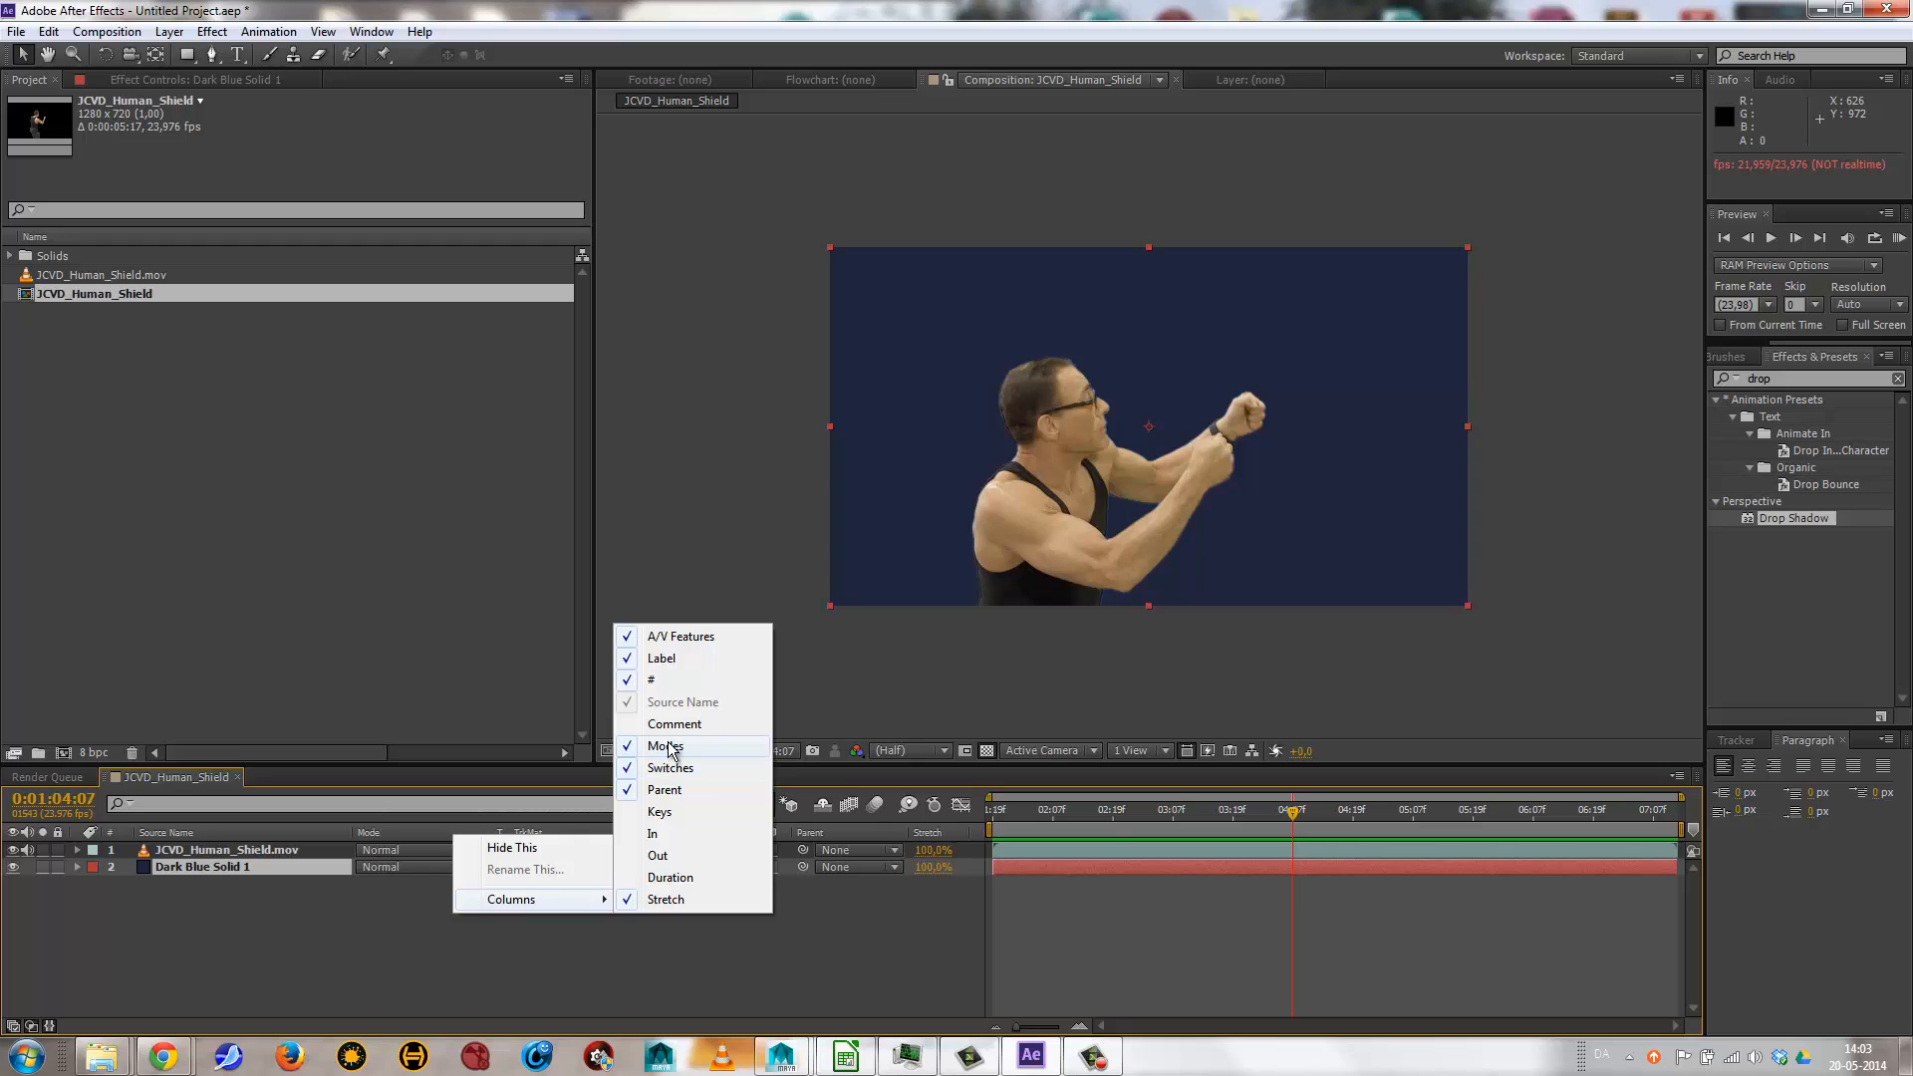
pyautogui.click(665, 747)
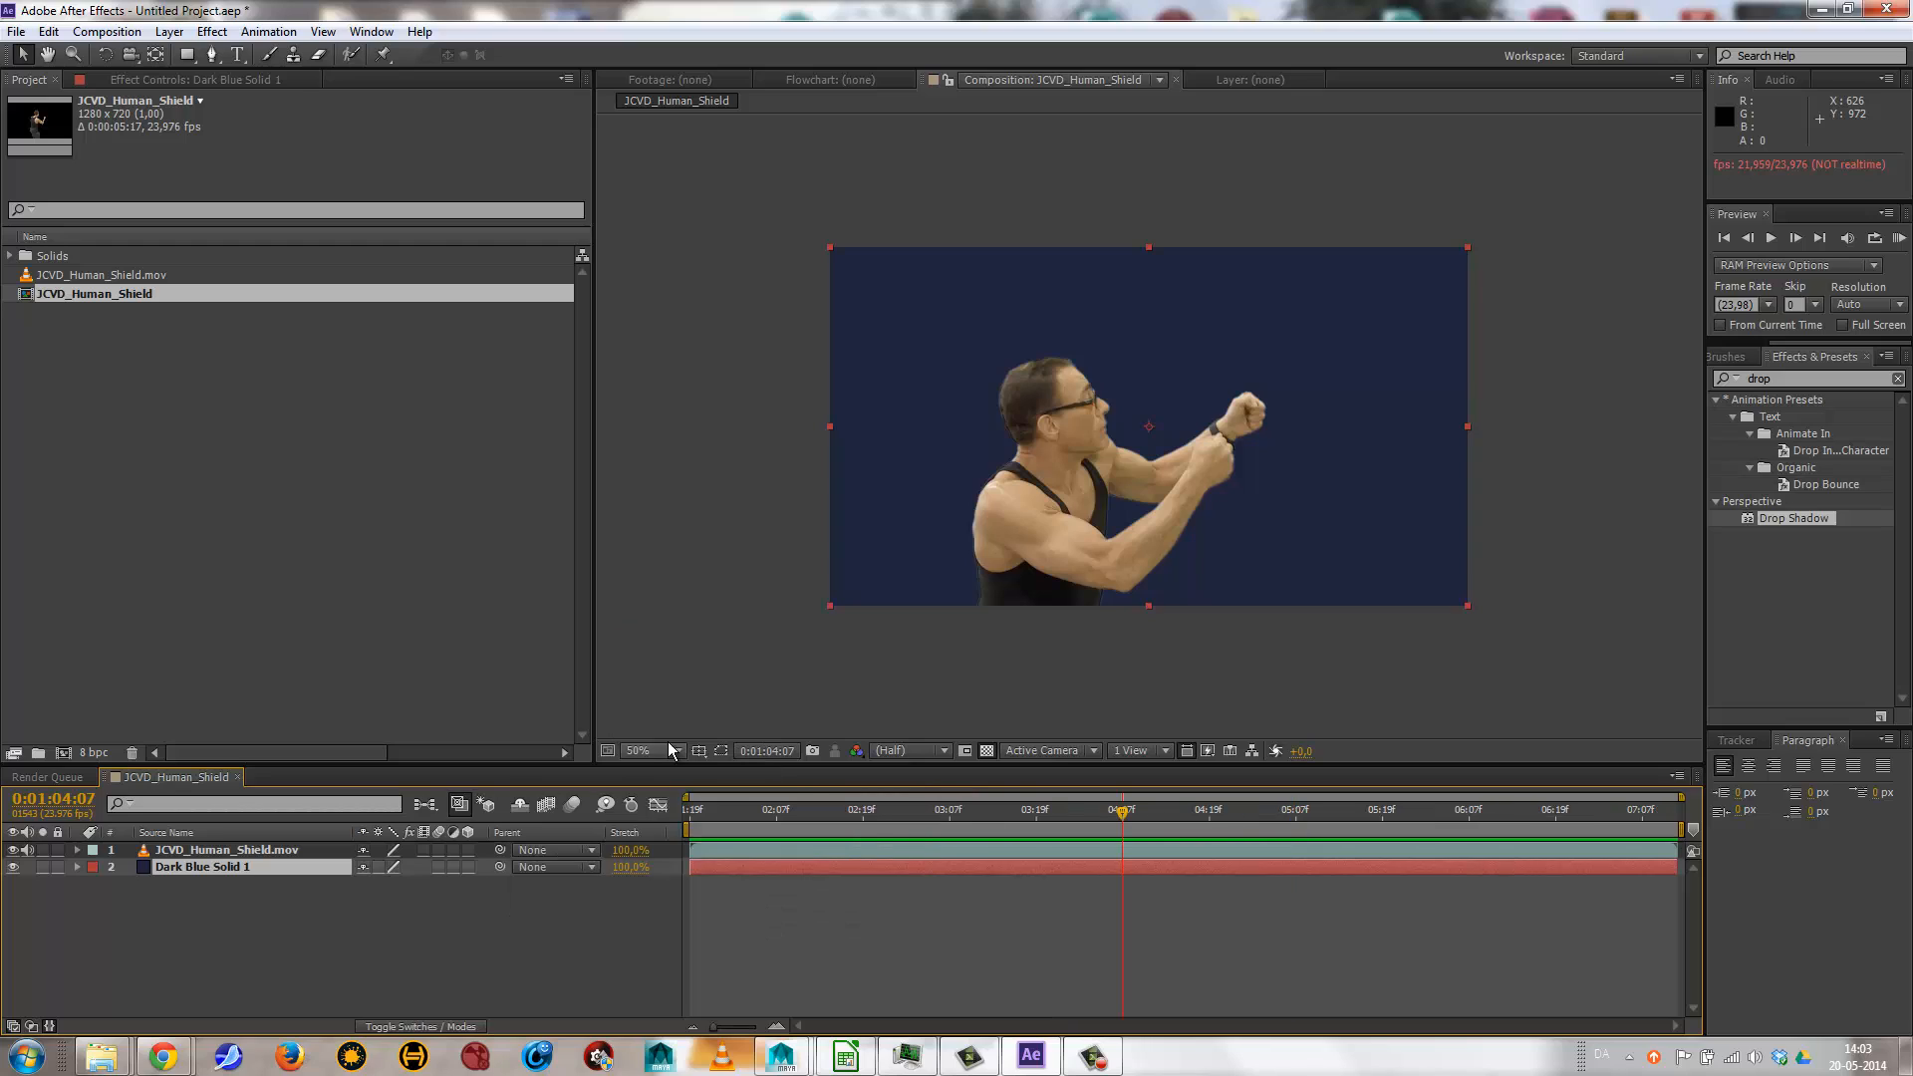
pyautogui.rightClick(283, 829)
pyautogui.moveTo(368, 893)
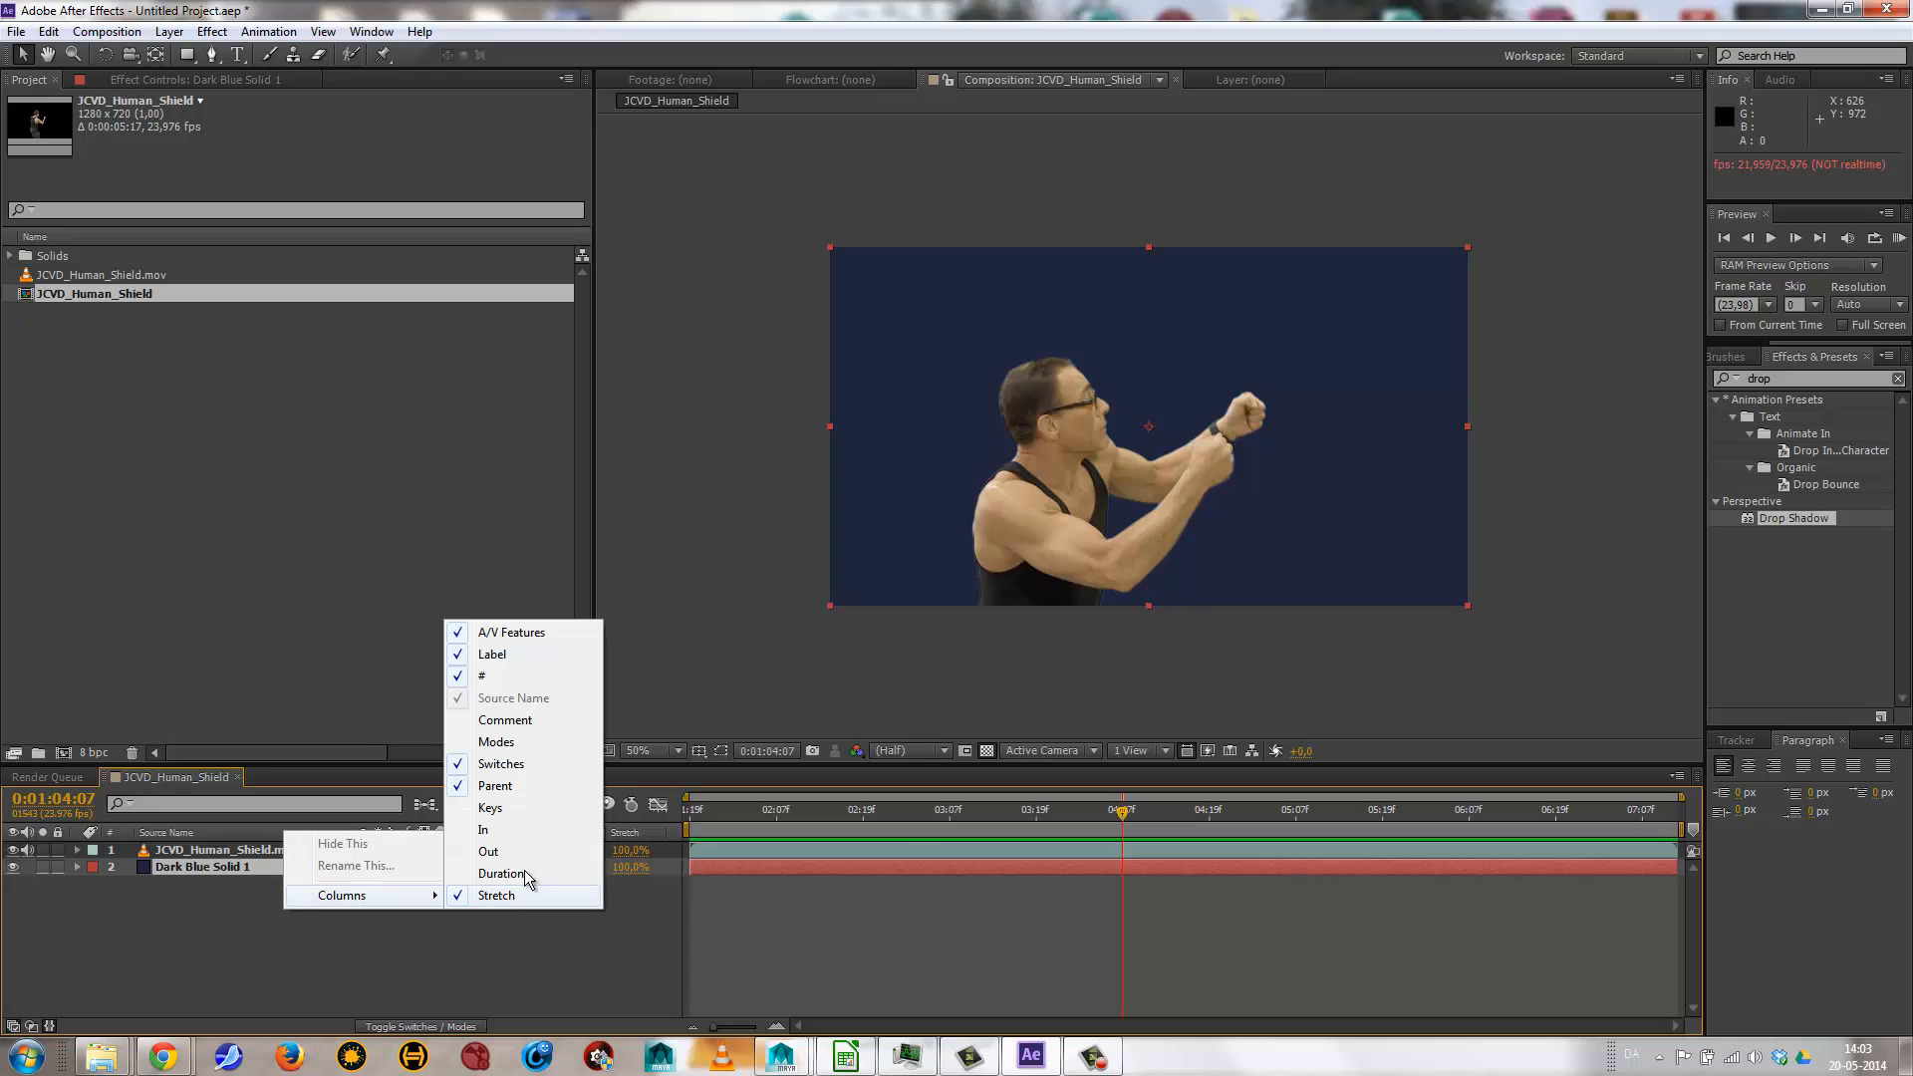
pyautogui.click(516, 743)
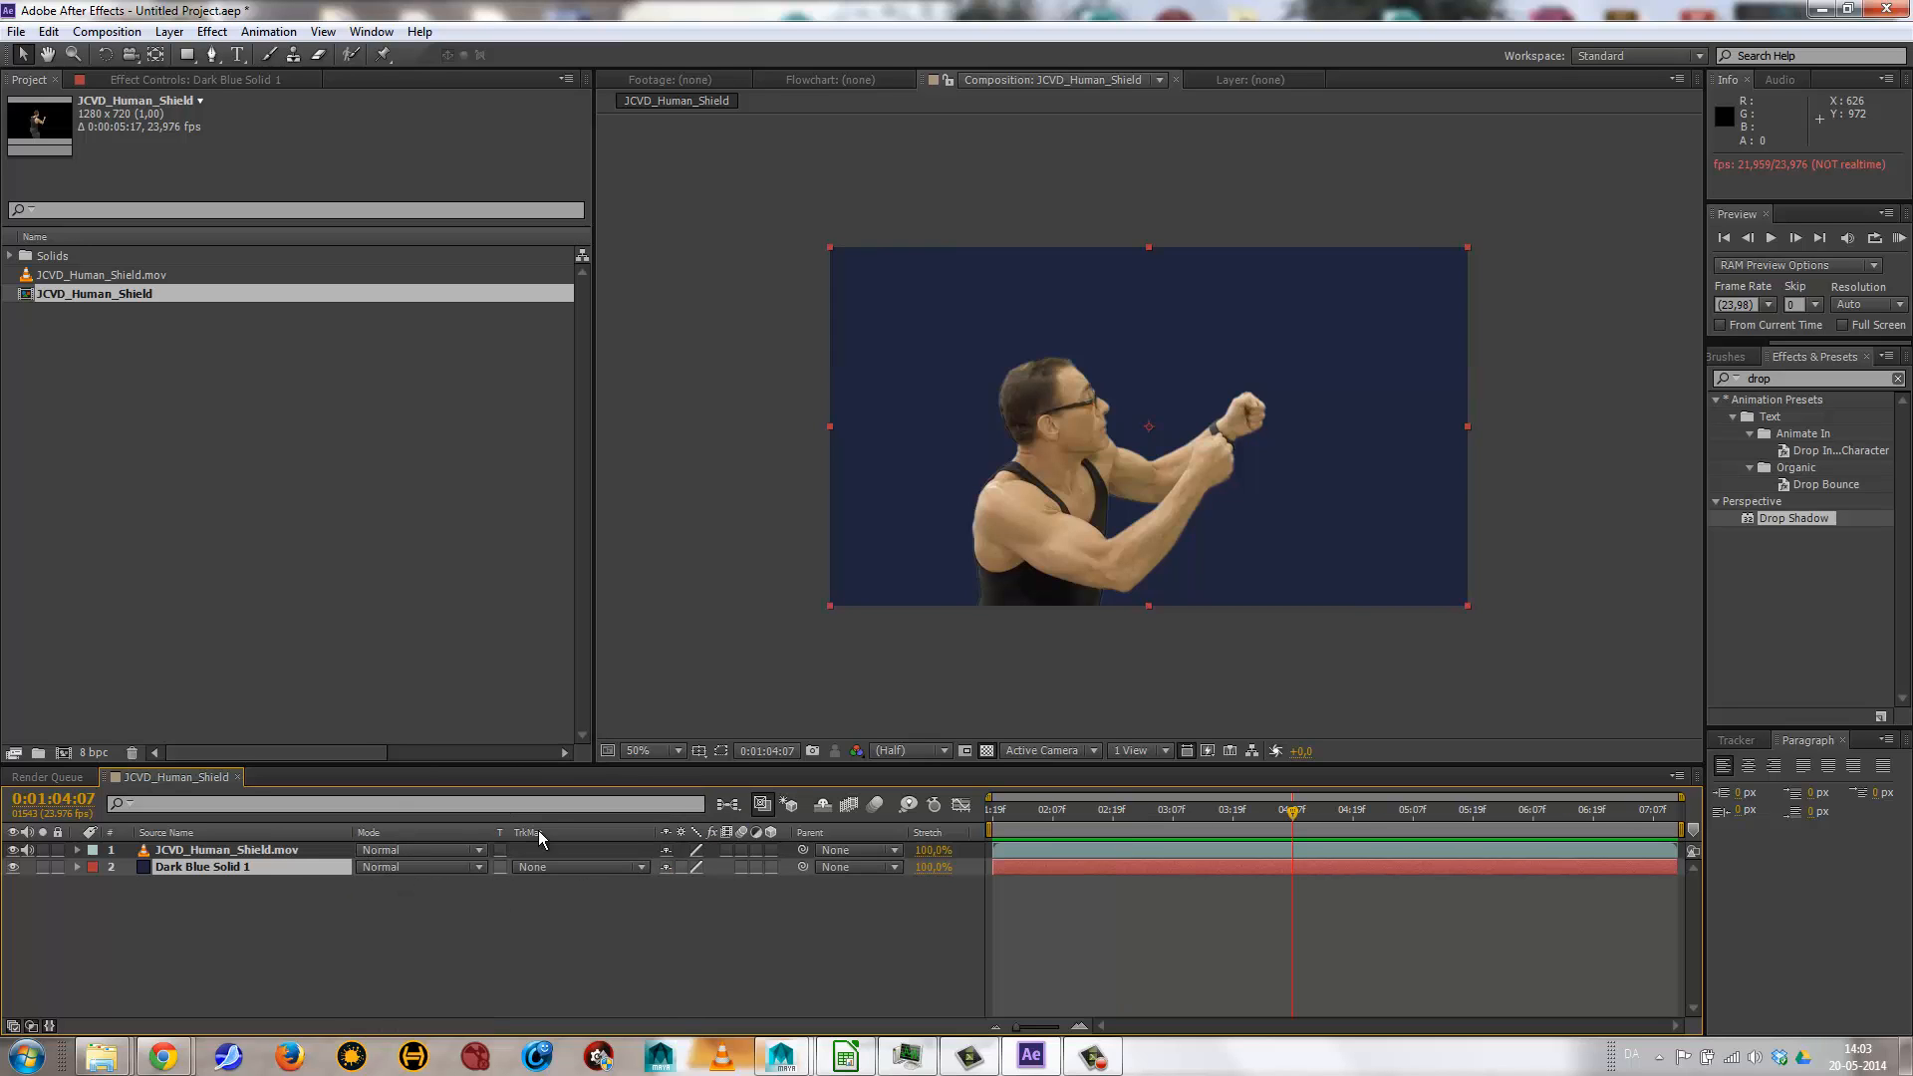
# Set the blending mode of the JCVD_Human_Shield.mov layer to Screen.
pyautogui.click(188, 857)
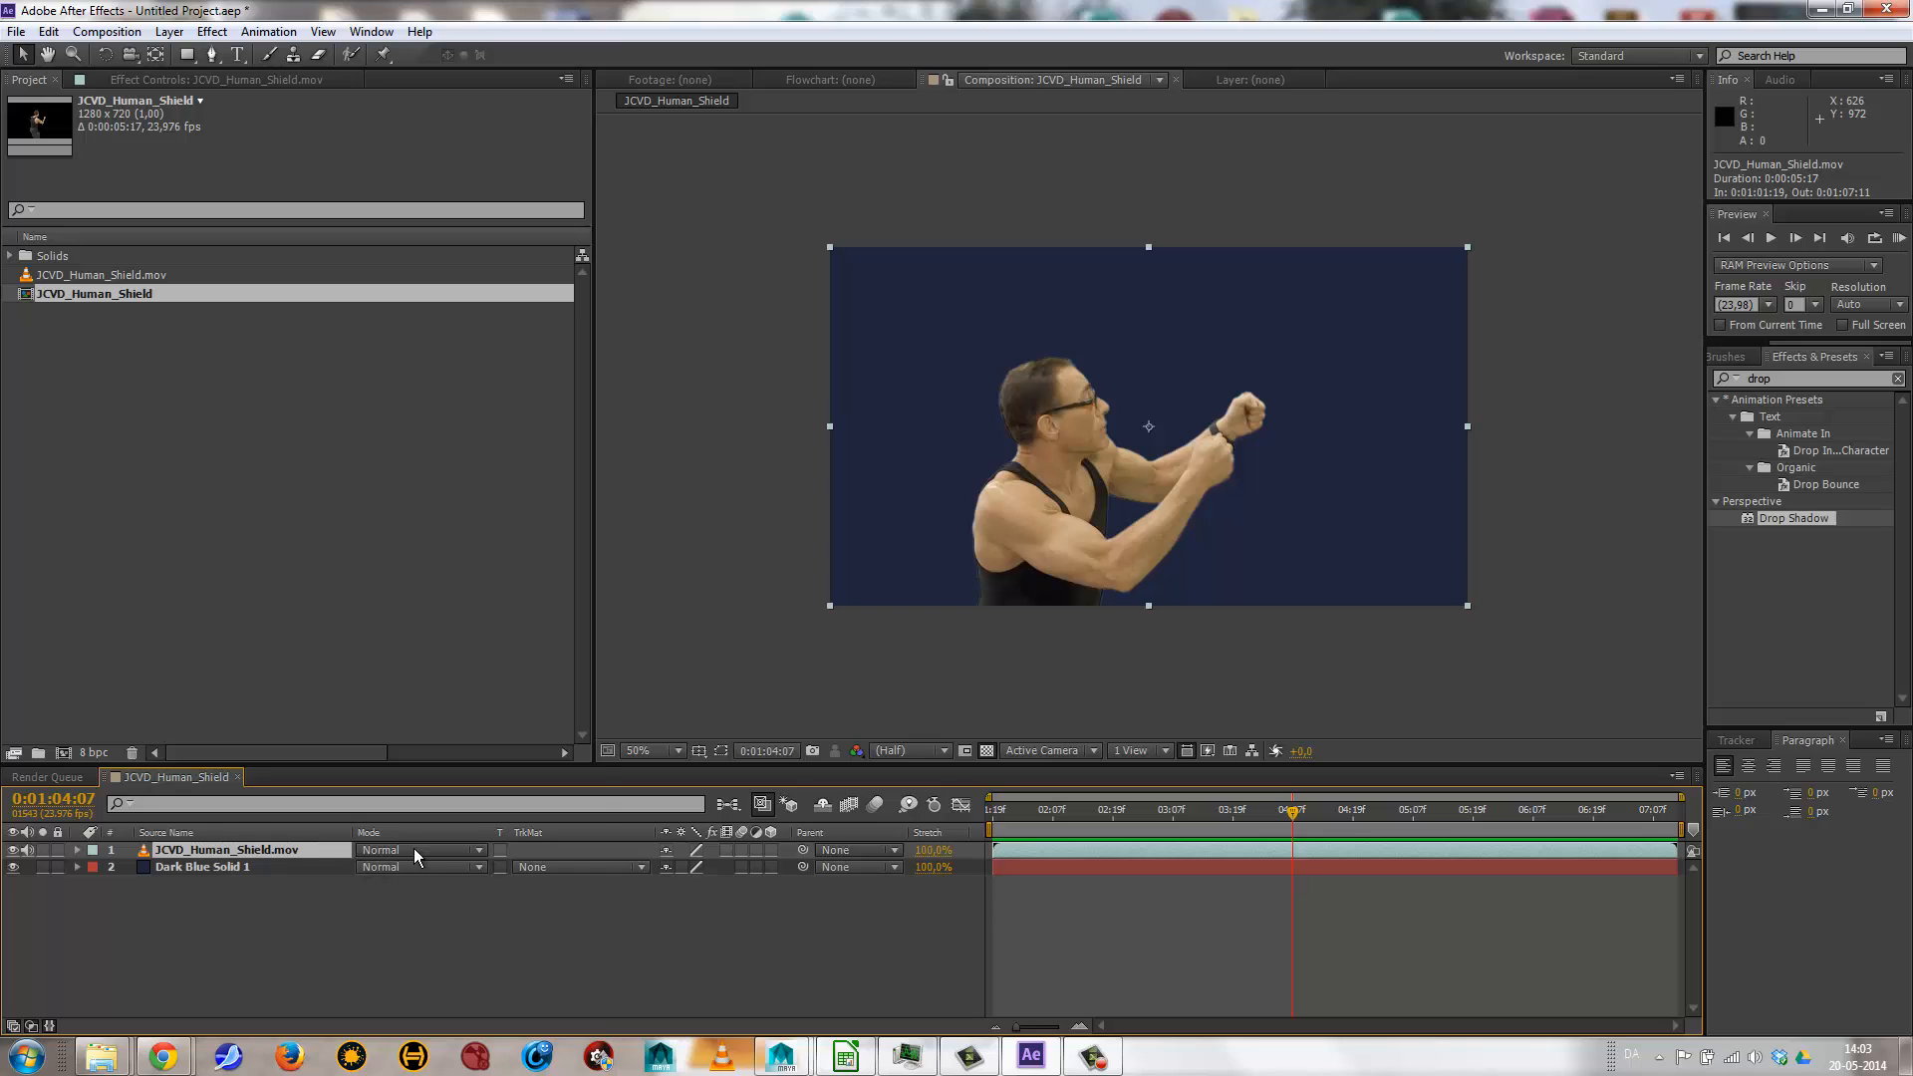
pyautogui.click(418, 853)
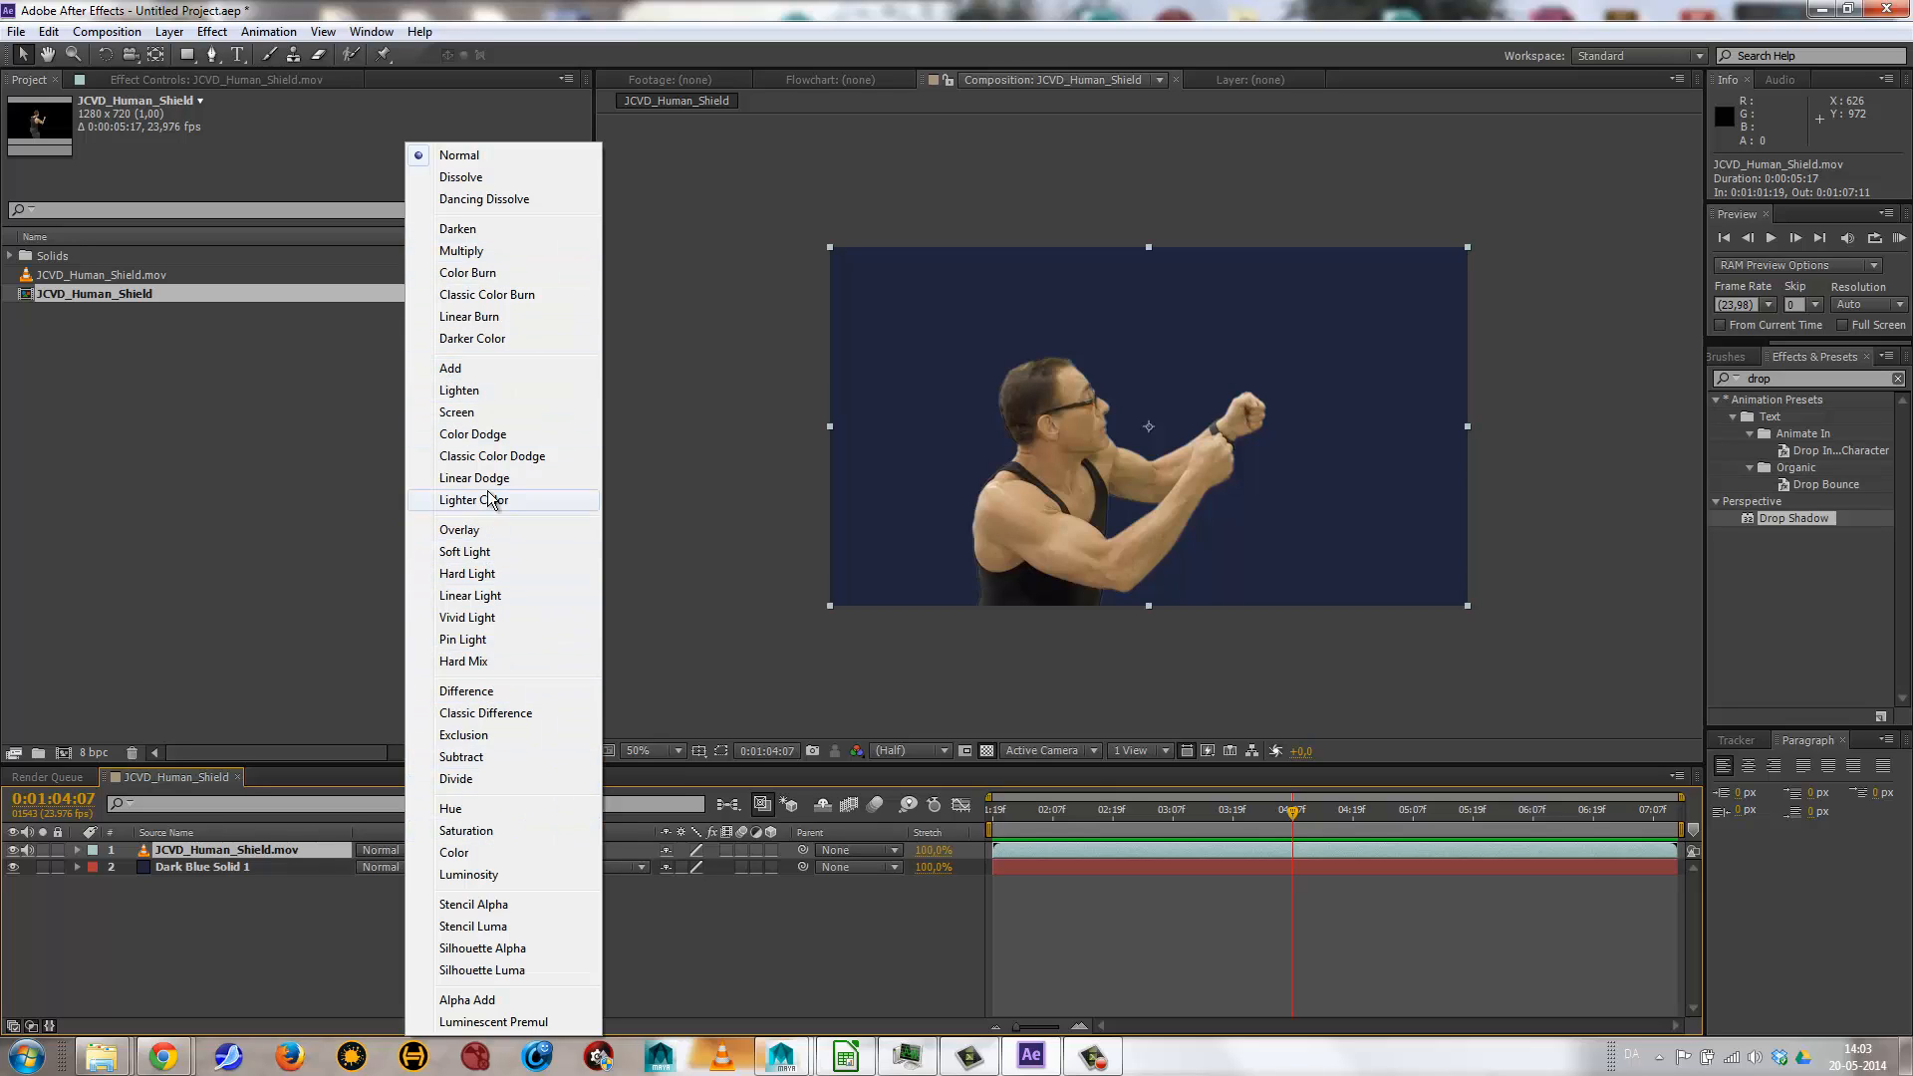
pyautogui.click(472, 412)
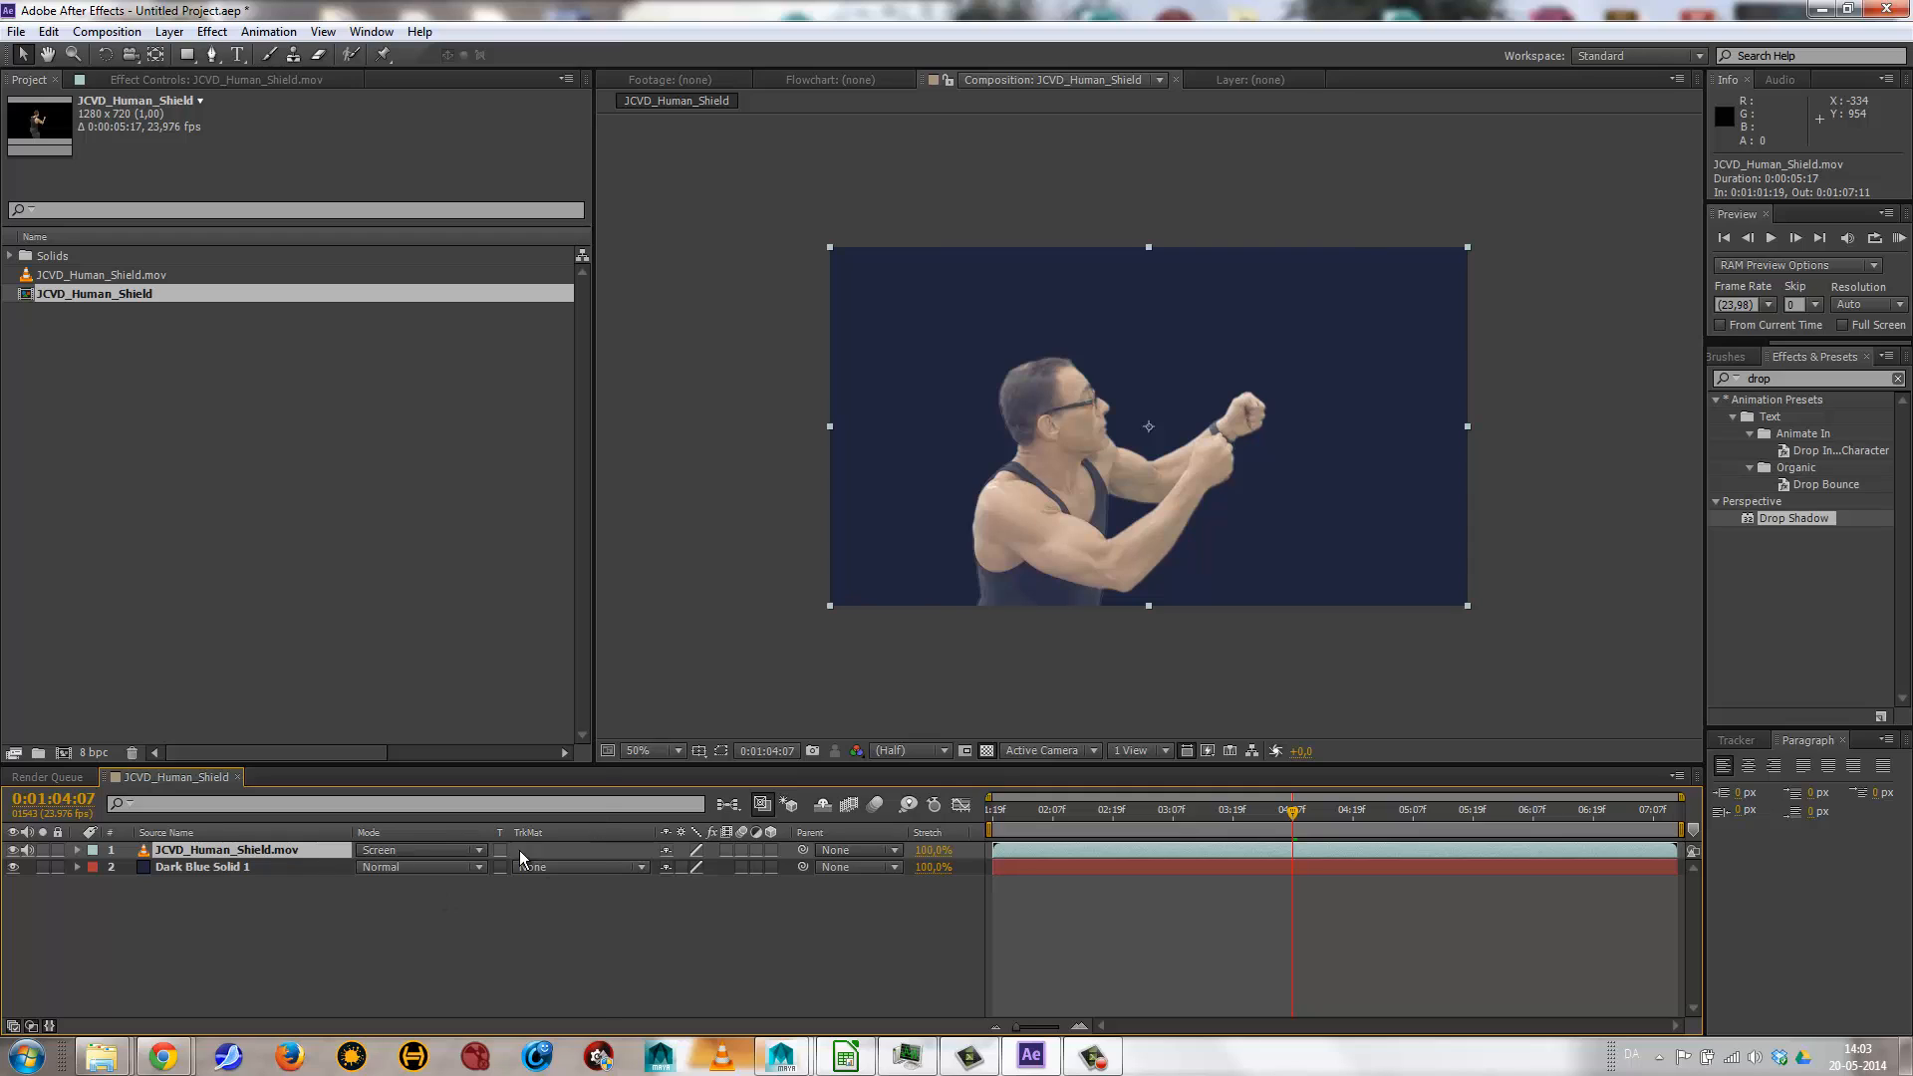
# Set the blending mode of the JCVD_Human_Shield.mov layer to Normal and select the Dark Blue Solid 1 layer.
pyautogui.click(455, 852)
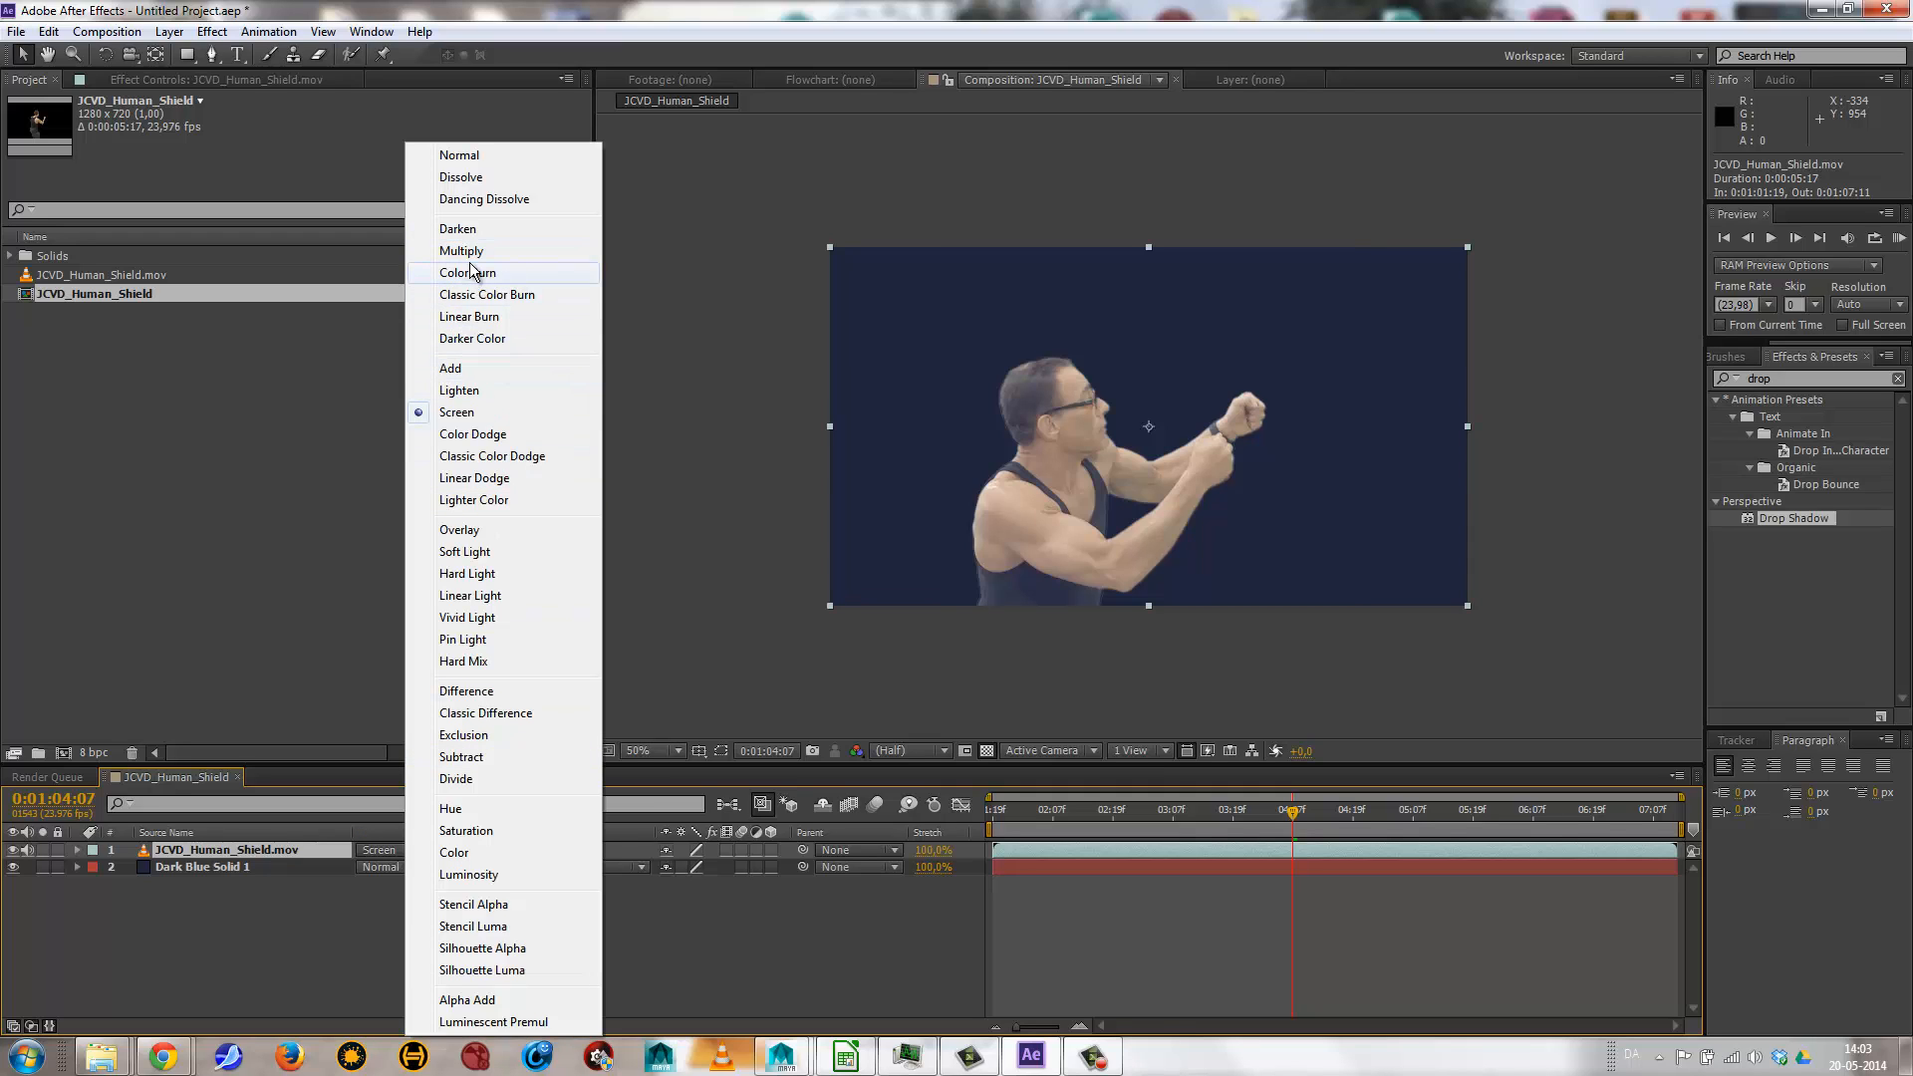
pyautogui.click(449, 156)
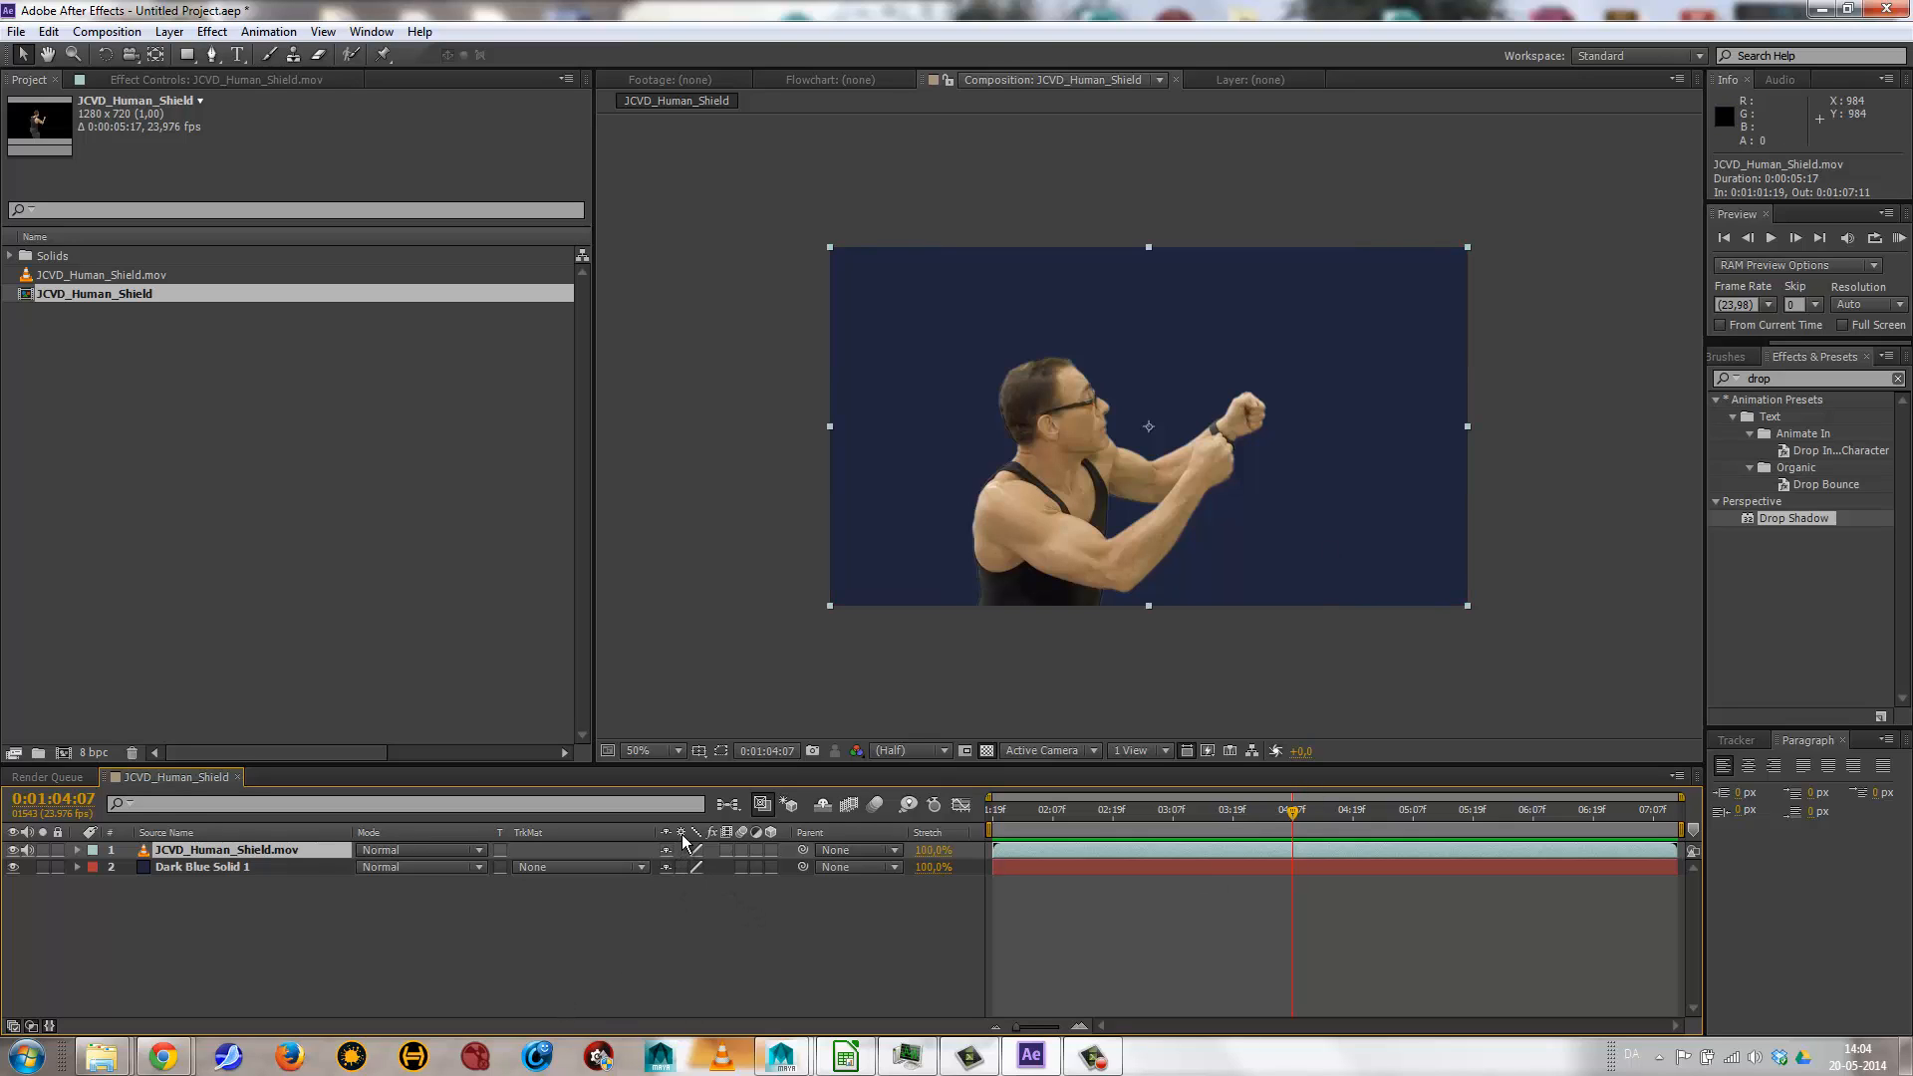
pyautogui.click(208, 866)
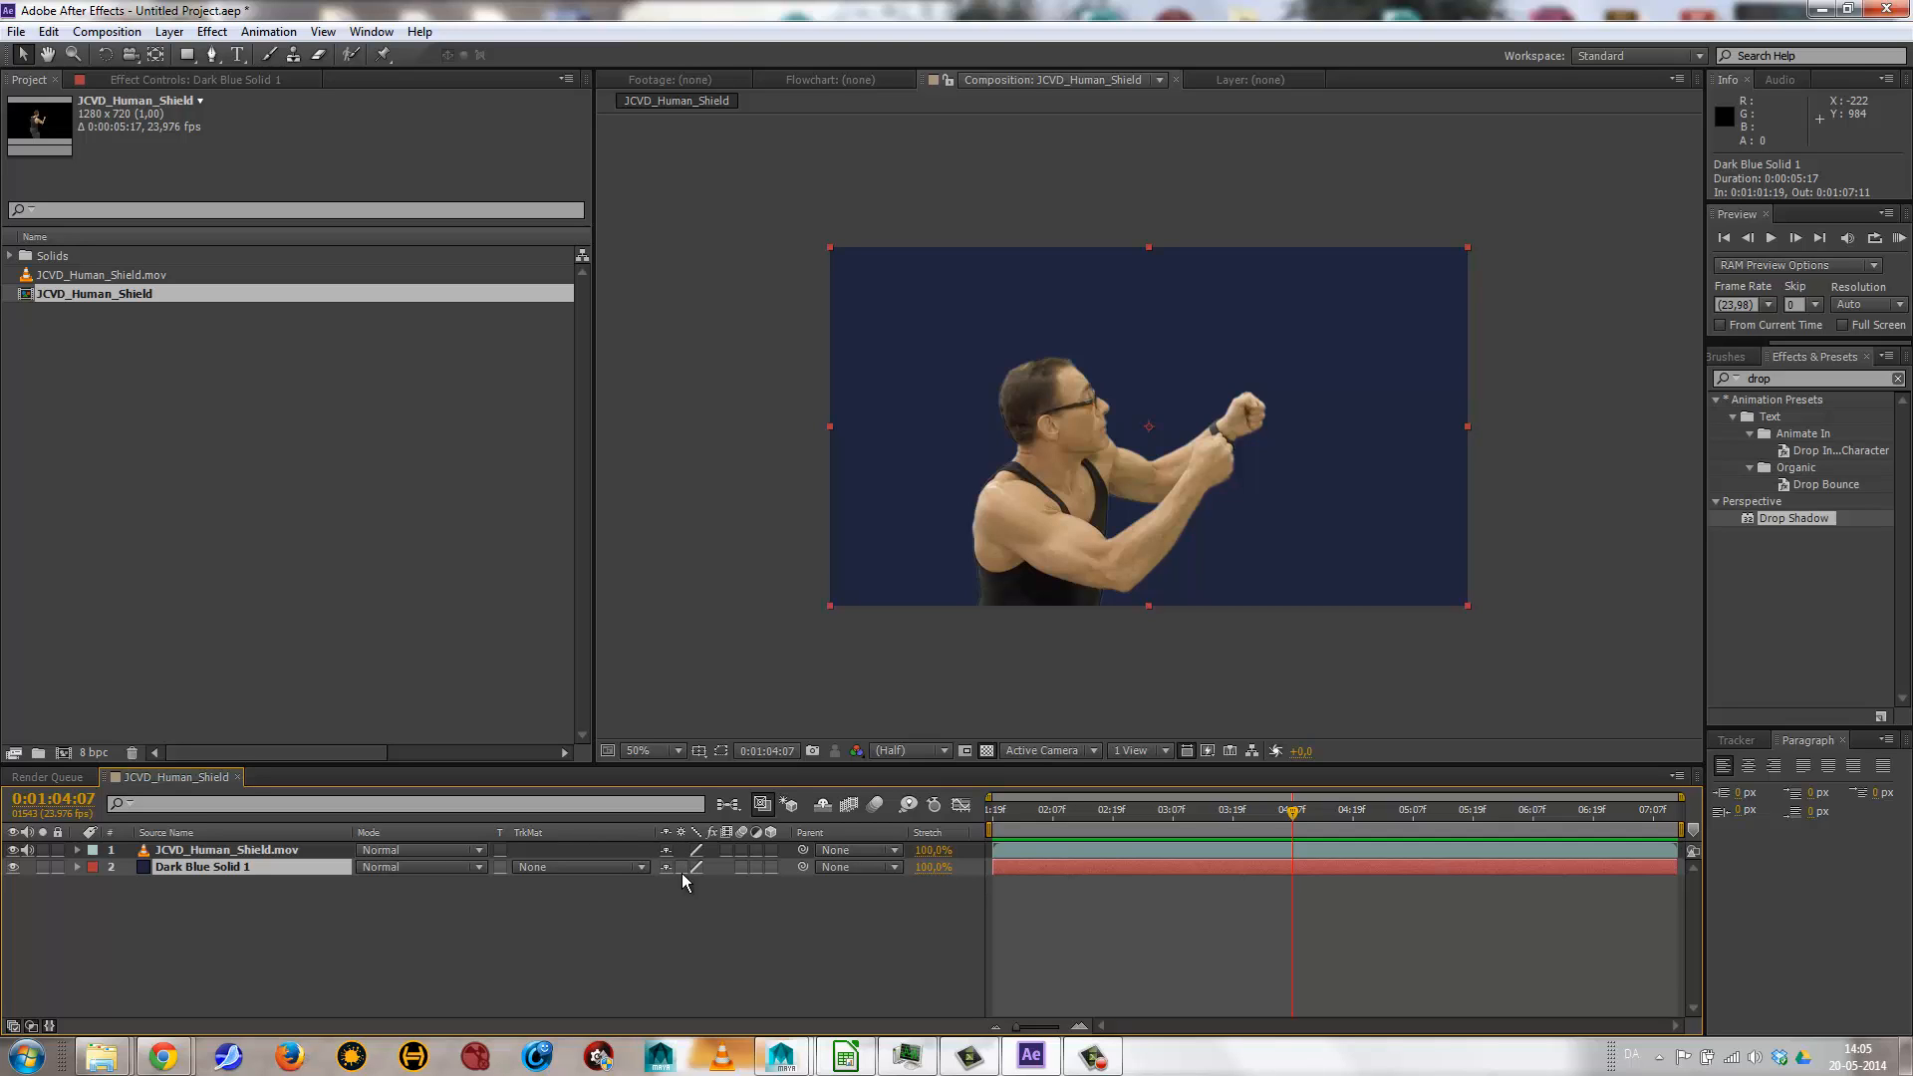
pyautogui.click(1093, 1056)
pyautogui.click(1813, 965)
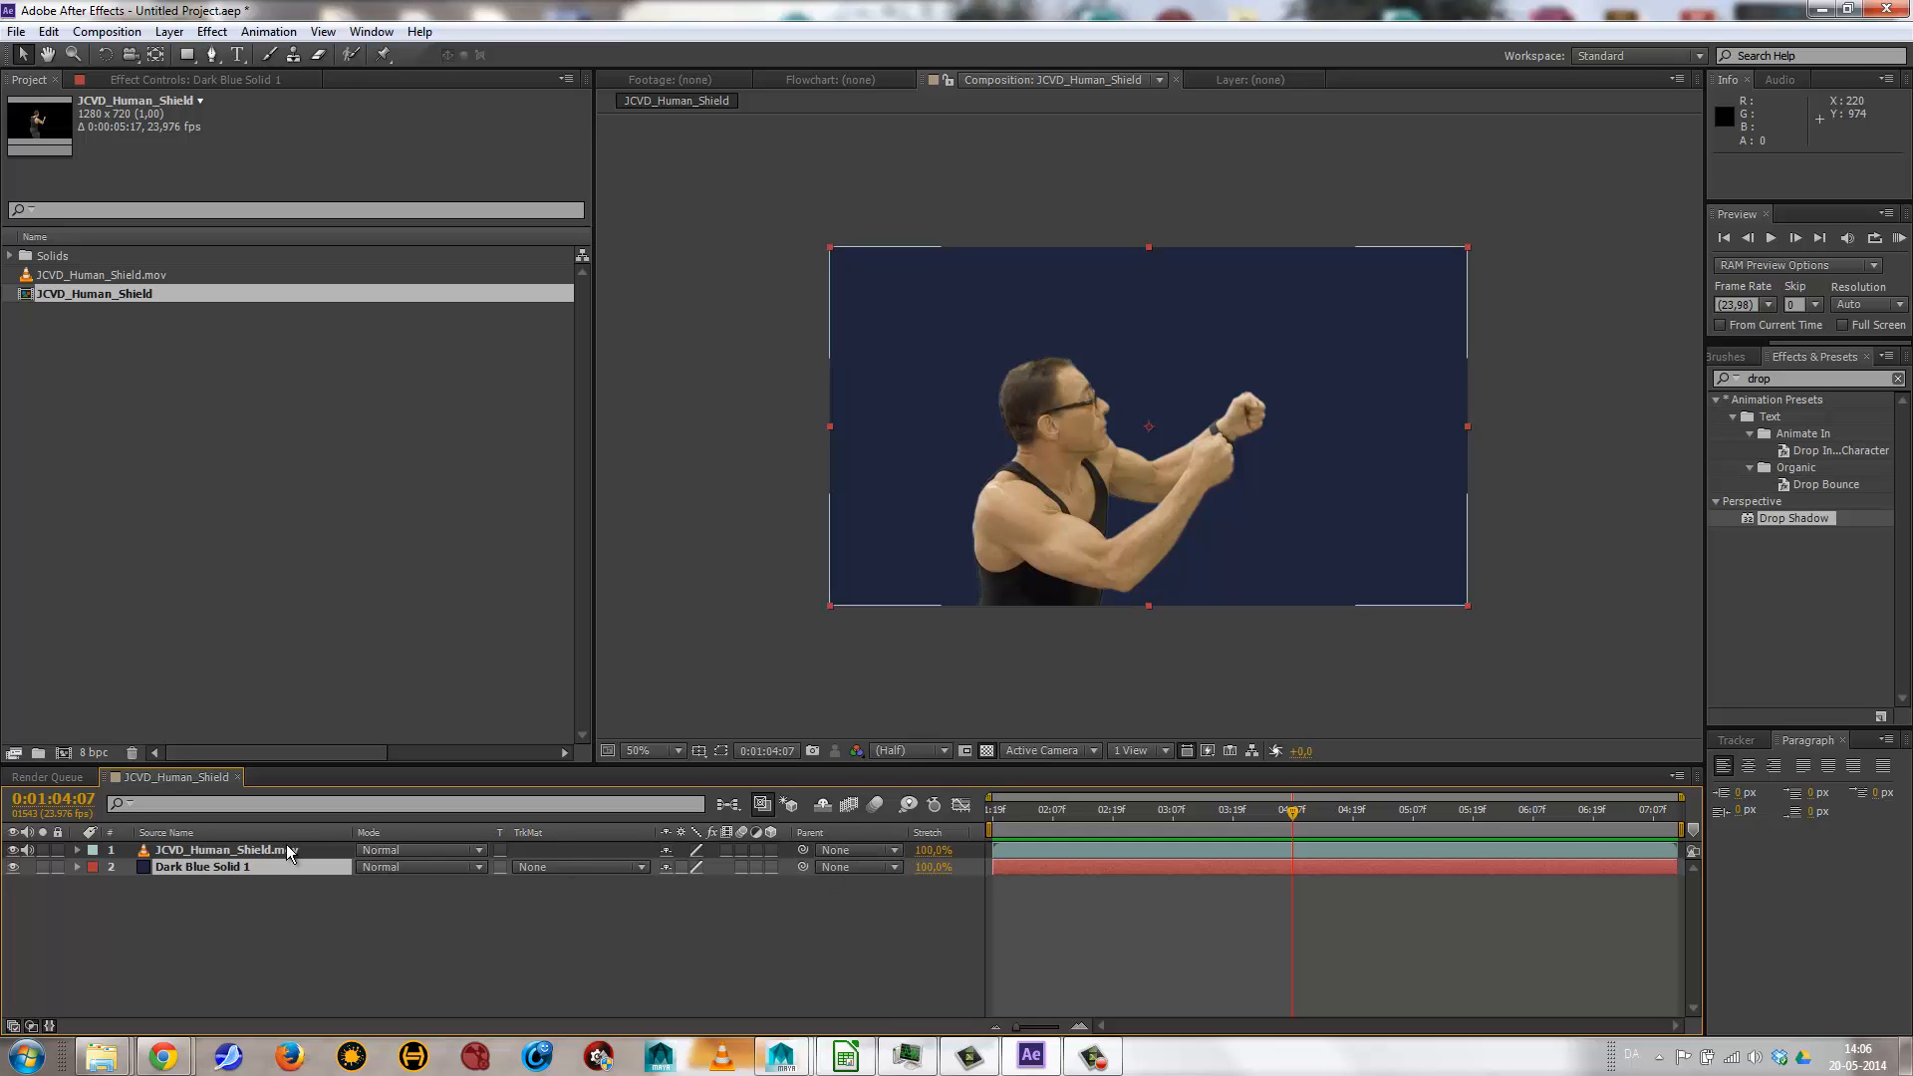
# Move the JCVD_Human_Shield.mov layer around in the composition view and leave it at position 646, 368.
pyautogui.click(149, 850)
pyautogui.moveTo(1194, 393); pyautogui.dragTo(932, 566)
pyautogui.moveTo(1172, 428)
pyautogui.mouseDown()
pyautogui.moveTo(1277, 393)
pyautogui.moveTo(1290, 279)
pyautogui.moveTo(1003, 549)
pyautogui.moveTo(1126, 389)
pyautogui.moveTo(1148, 402)
pyautogui.mouseUp()
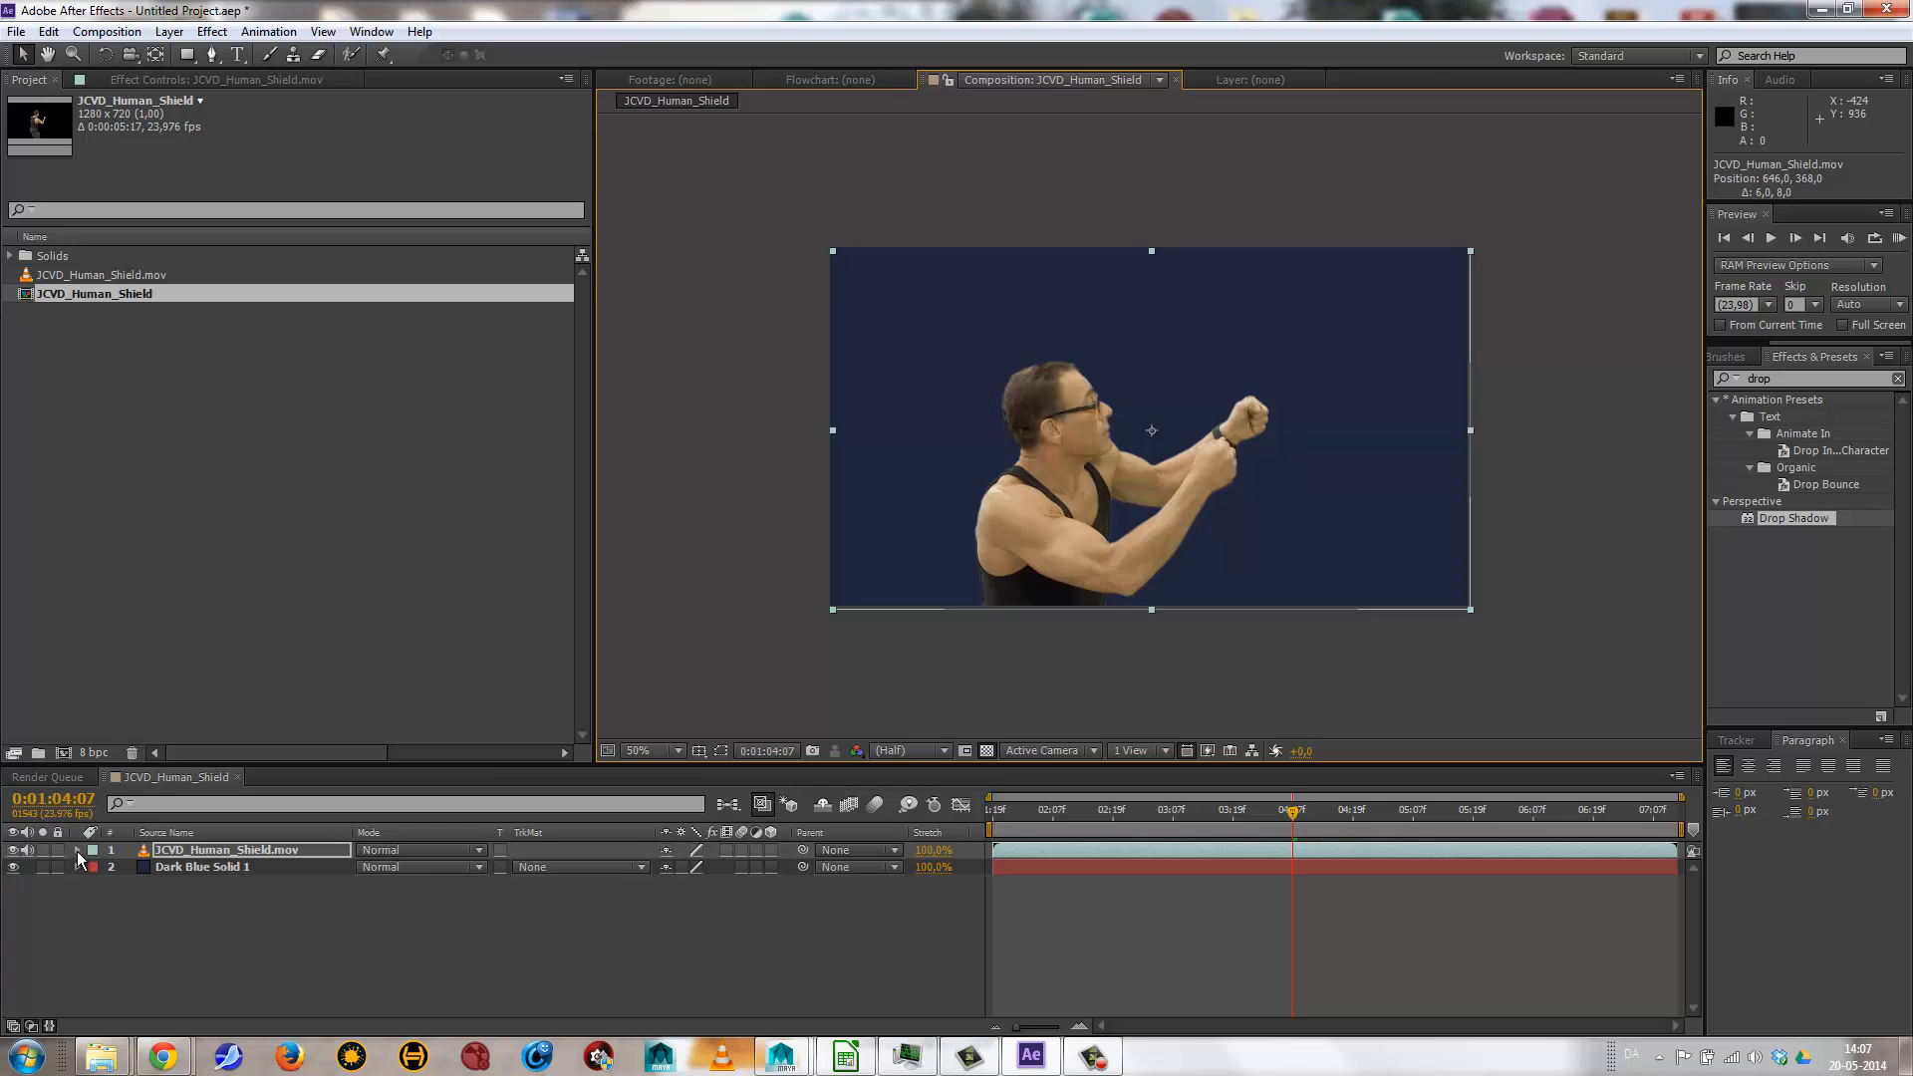
# Show the audio waveform of the JCVD_Human_Shield.mov layer in the timeline and collapse the audio properties again.
pyautogui.click(76, 851)
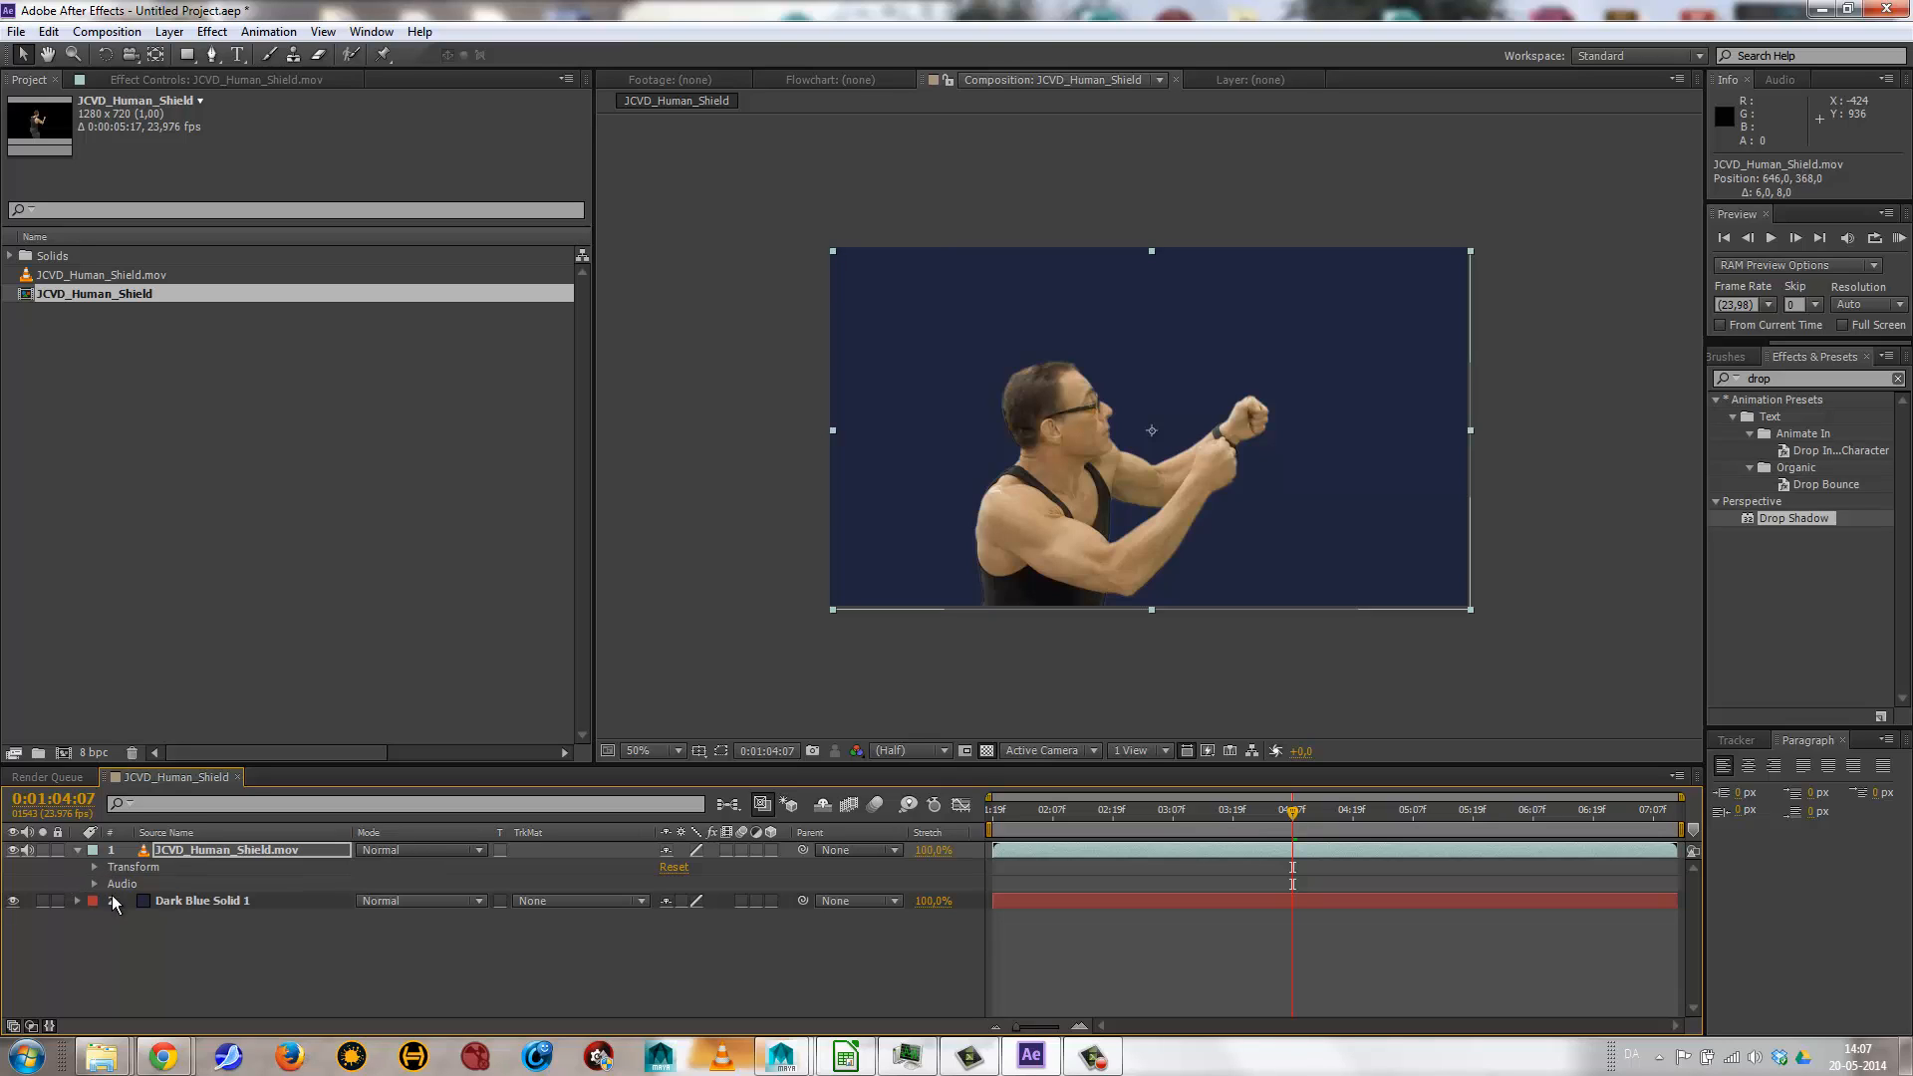
pyautogui.click(95, 884)
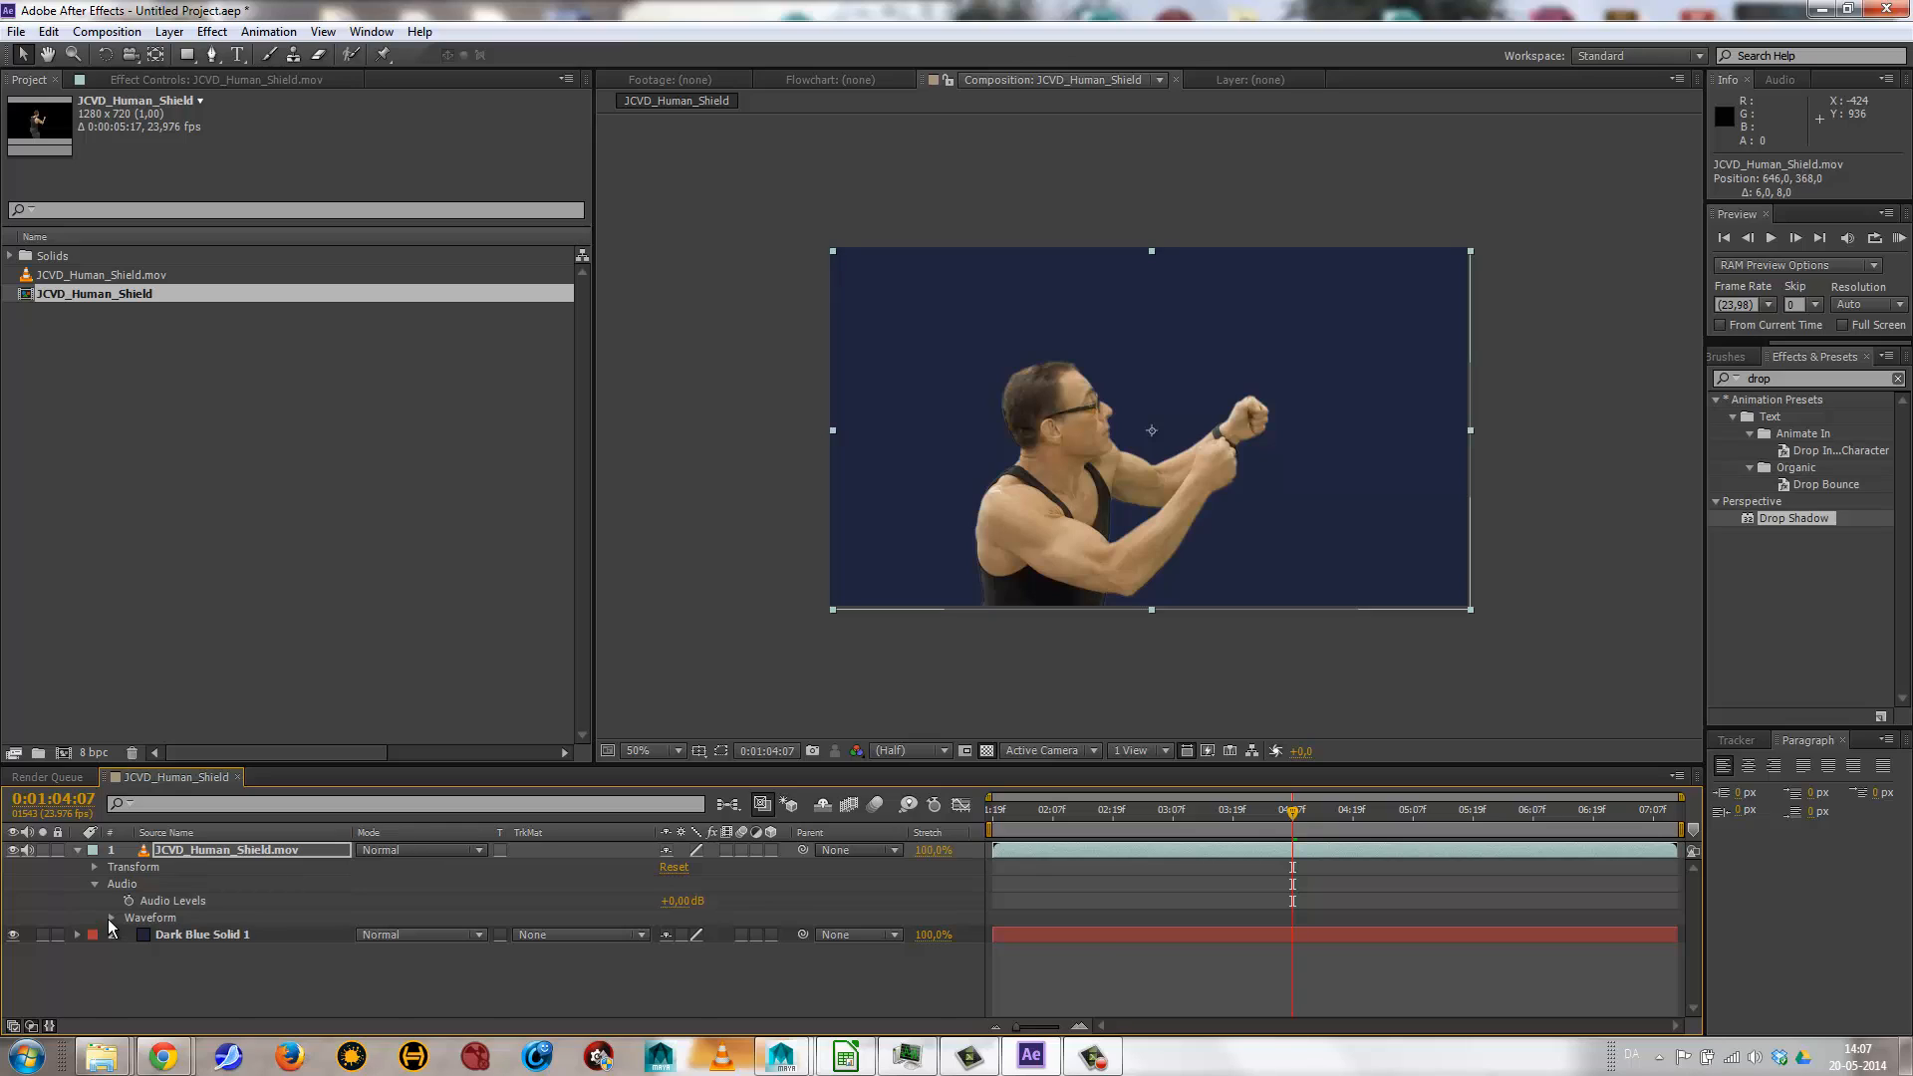
pyautogui.click(110, 918)
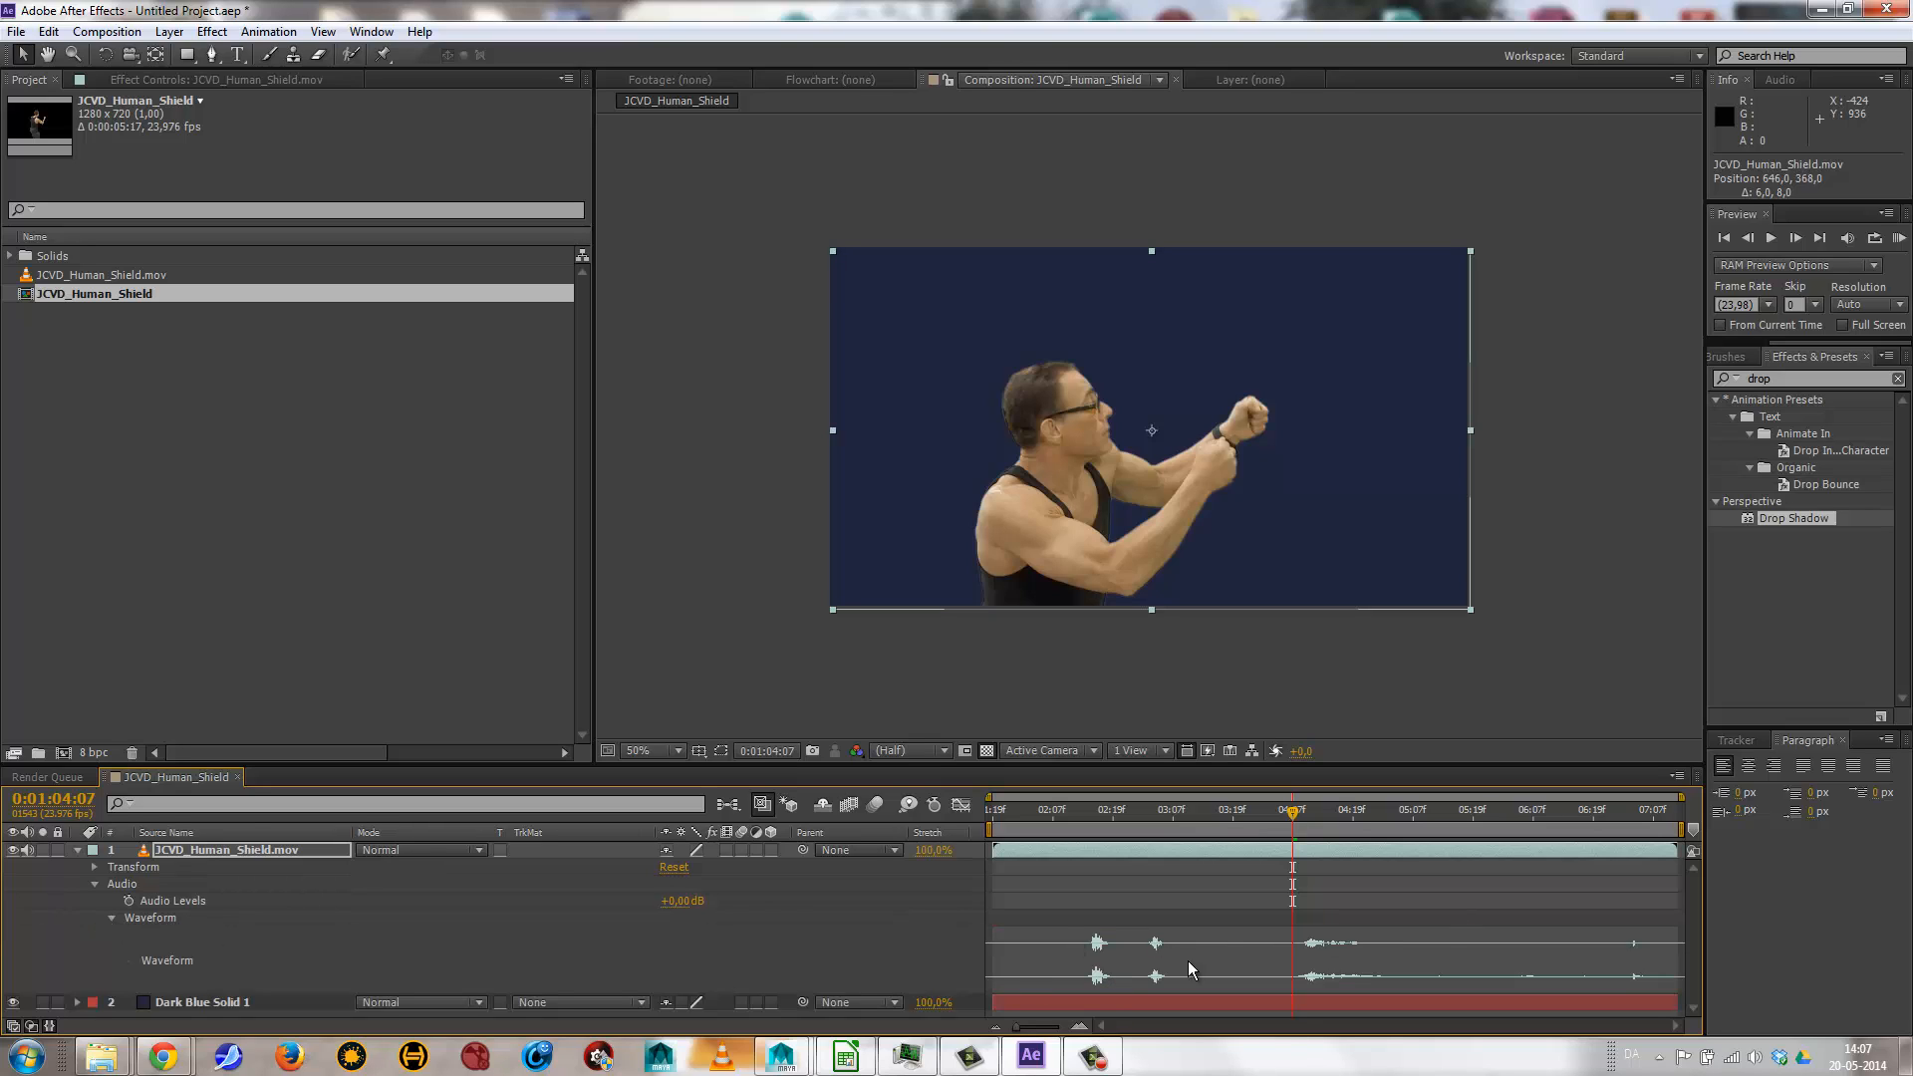
pyautogui.click(93, 884)
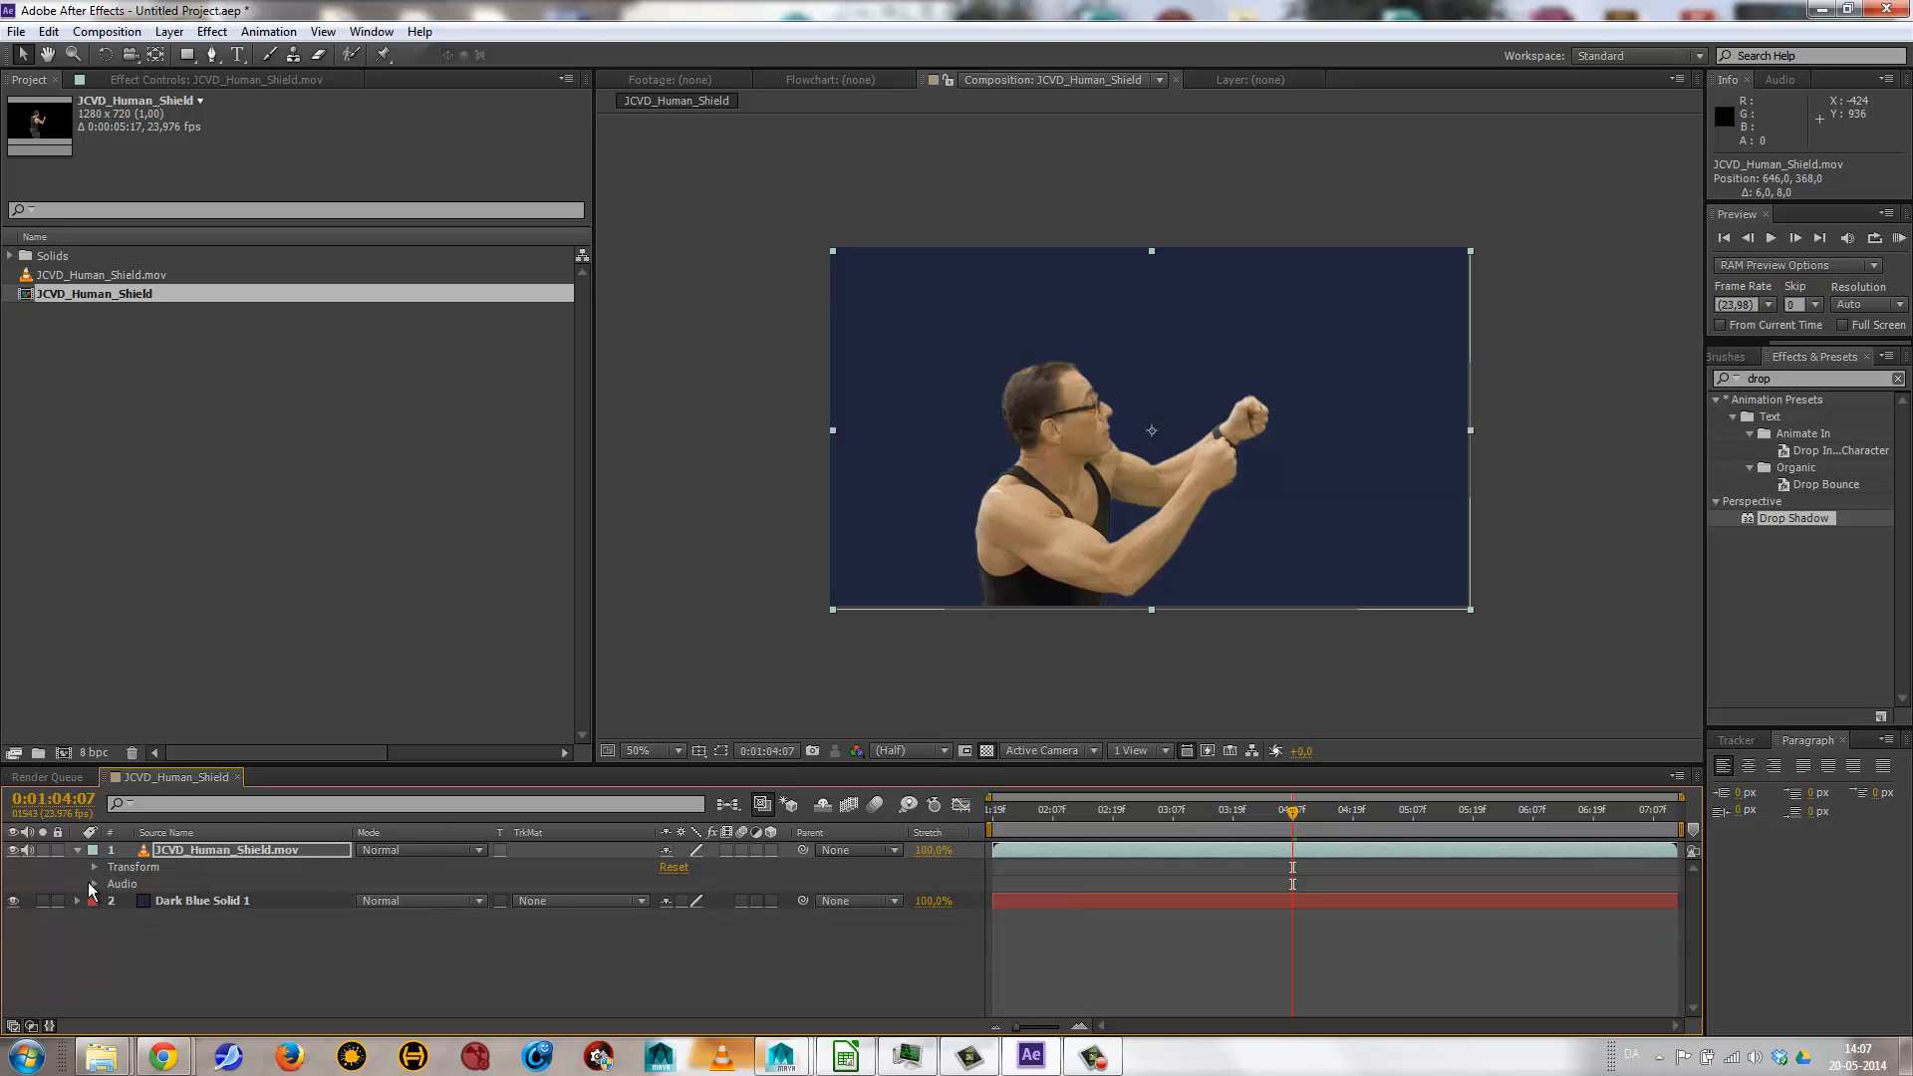
# Reveal the clip layer's Transform properties, move the clip to position 486, 298 in the composition view, and collapse the properties.
pyautogui.click(94, 866)
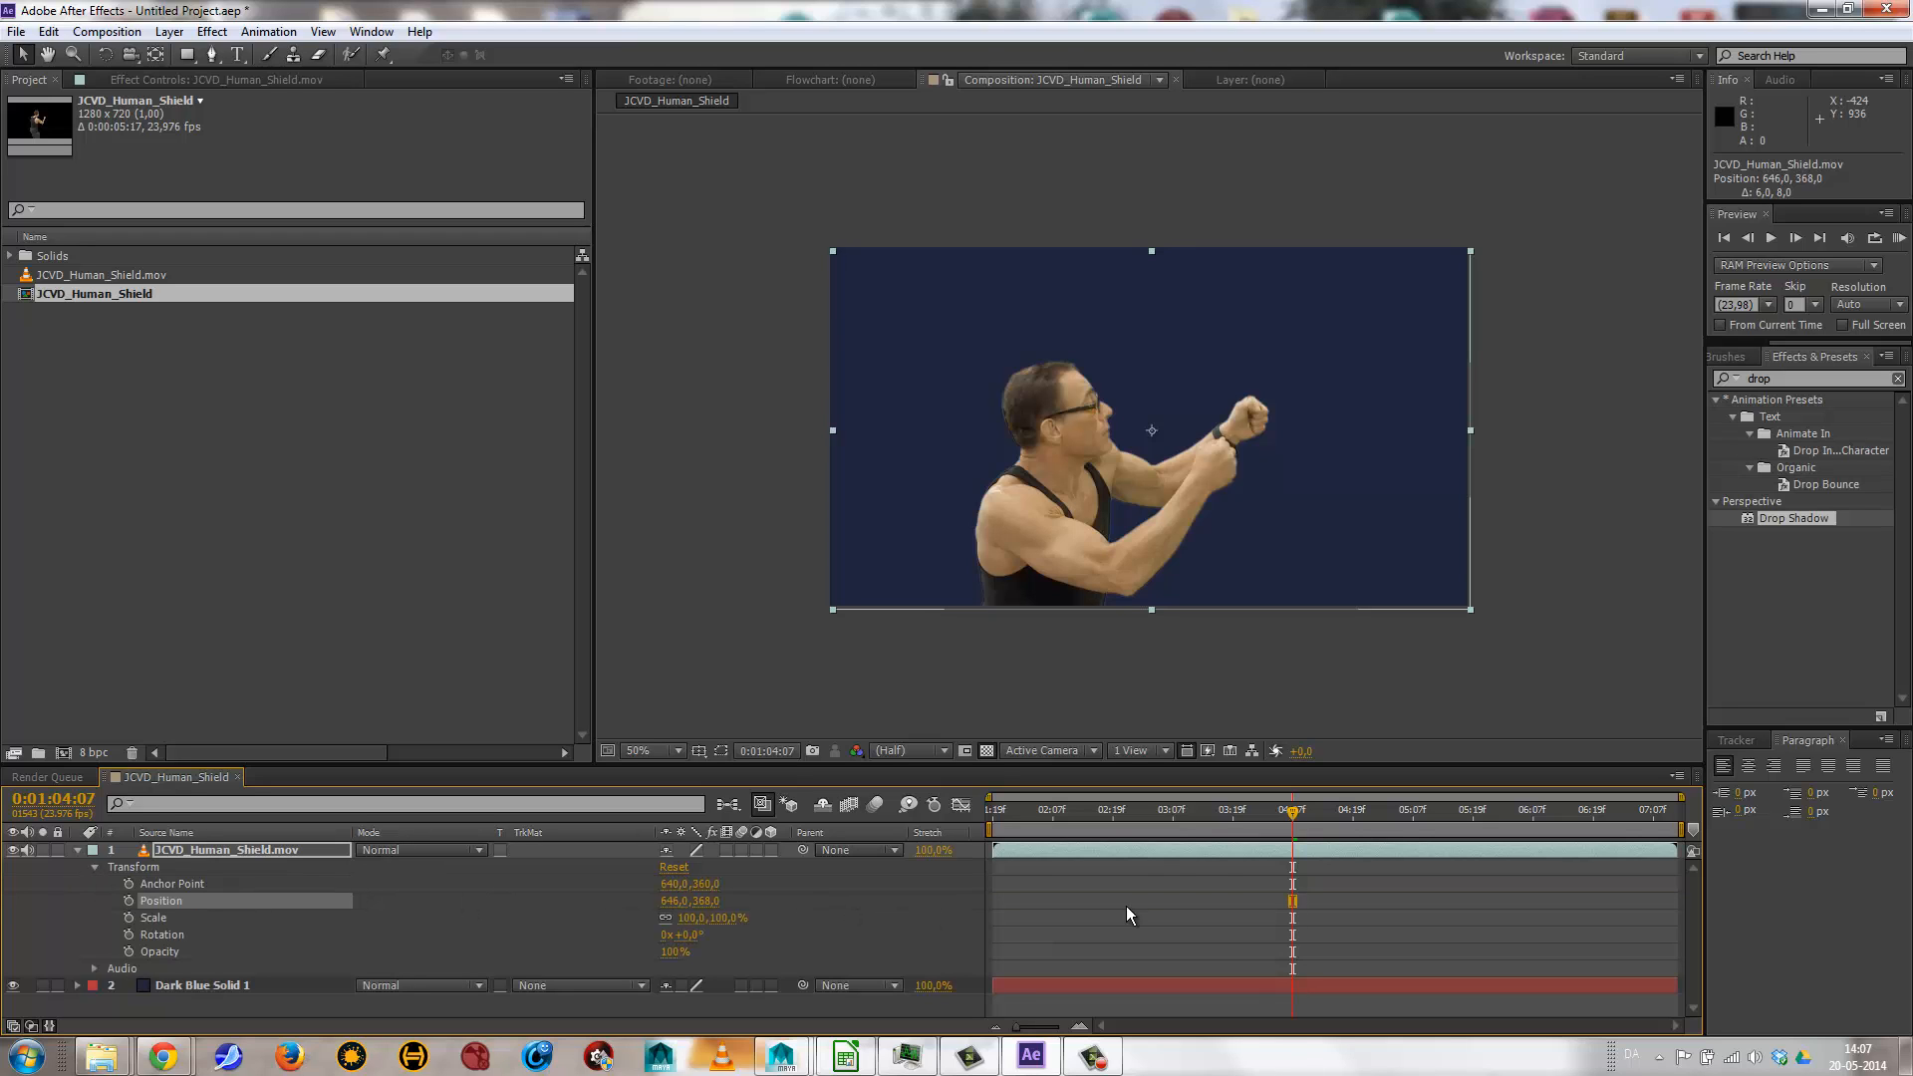
pyautogui.moveTo(1147, 362); pyautogui.dragTo(1197, 383)
pyautogui.moveTo(921, 432); pyautogui.dragTo(904, 341)
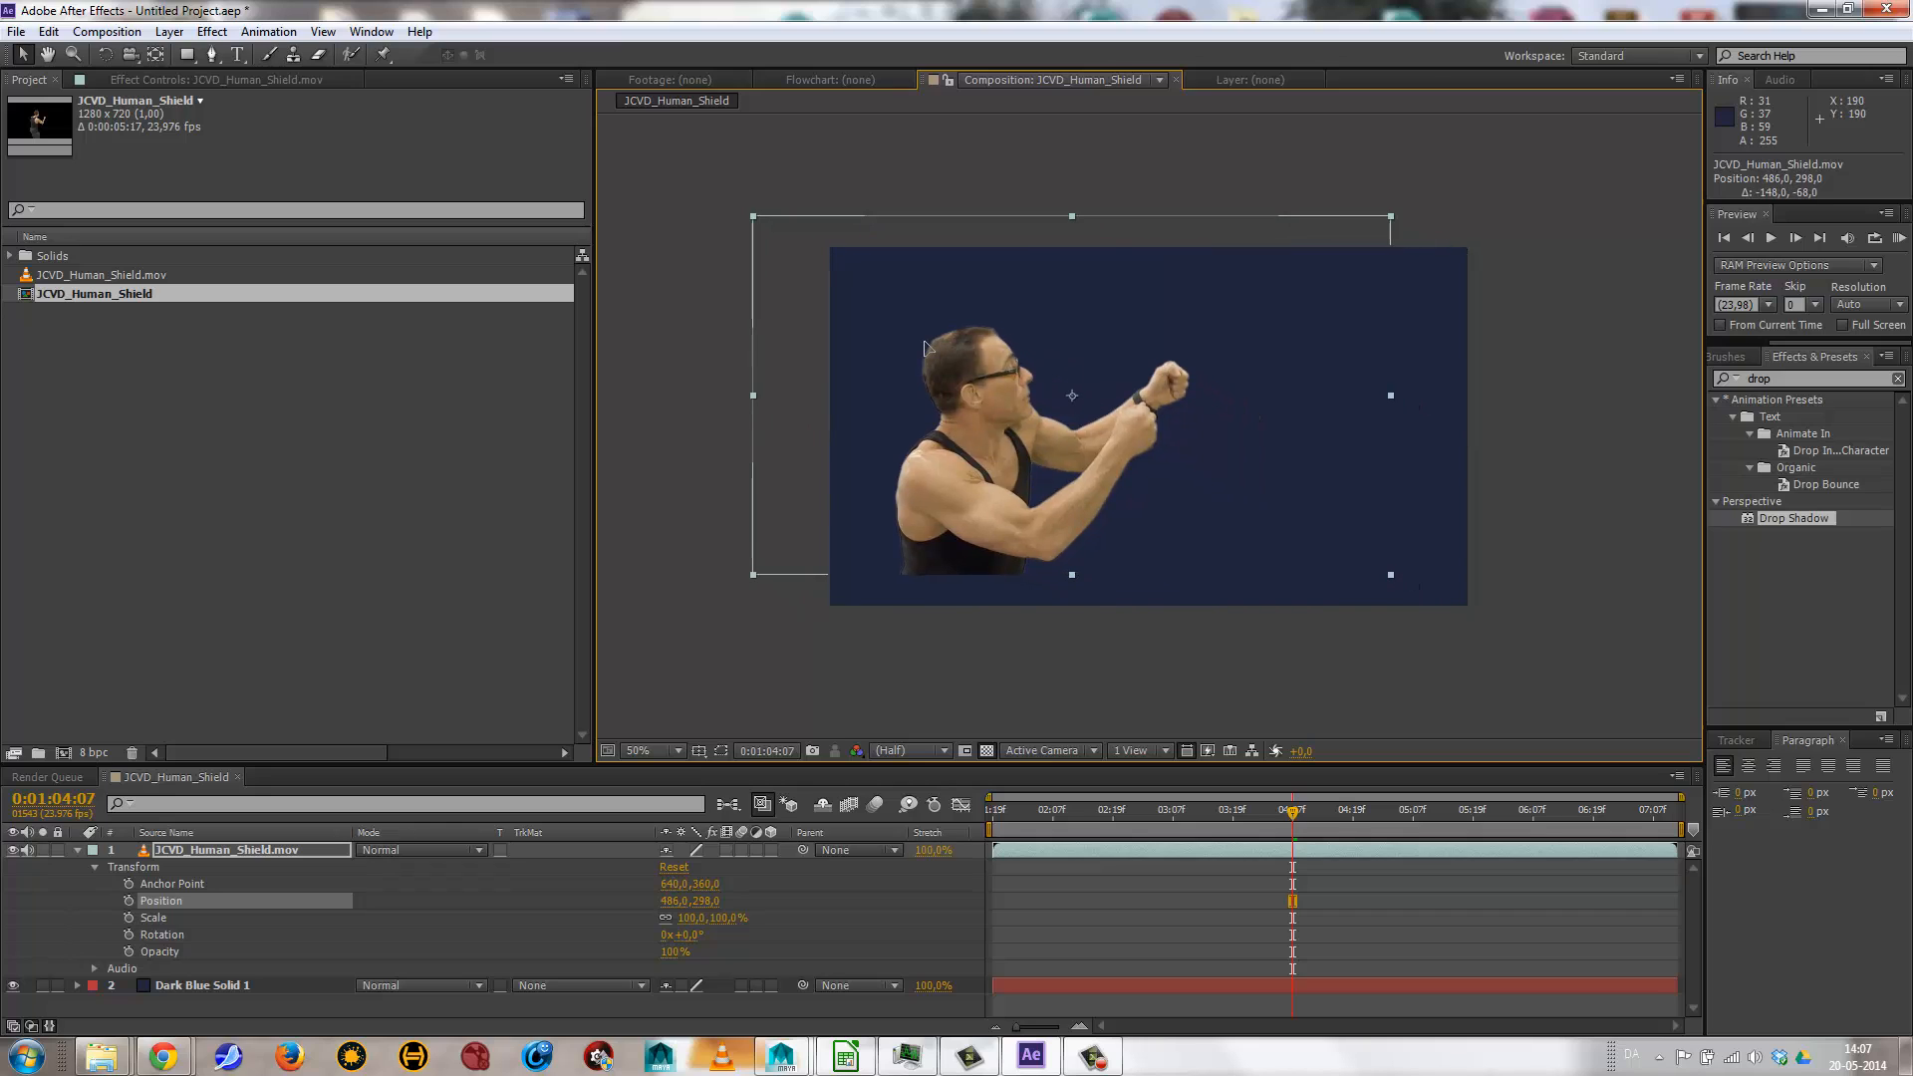
pyautogui.click(95, 867)
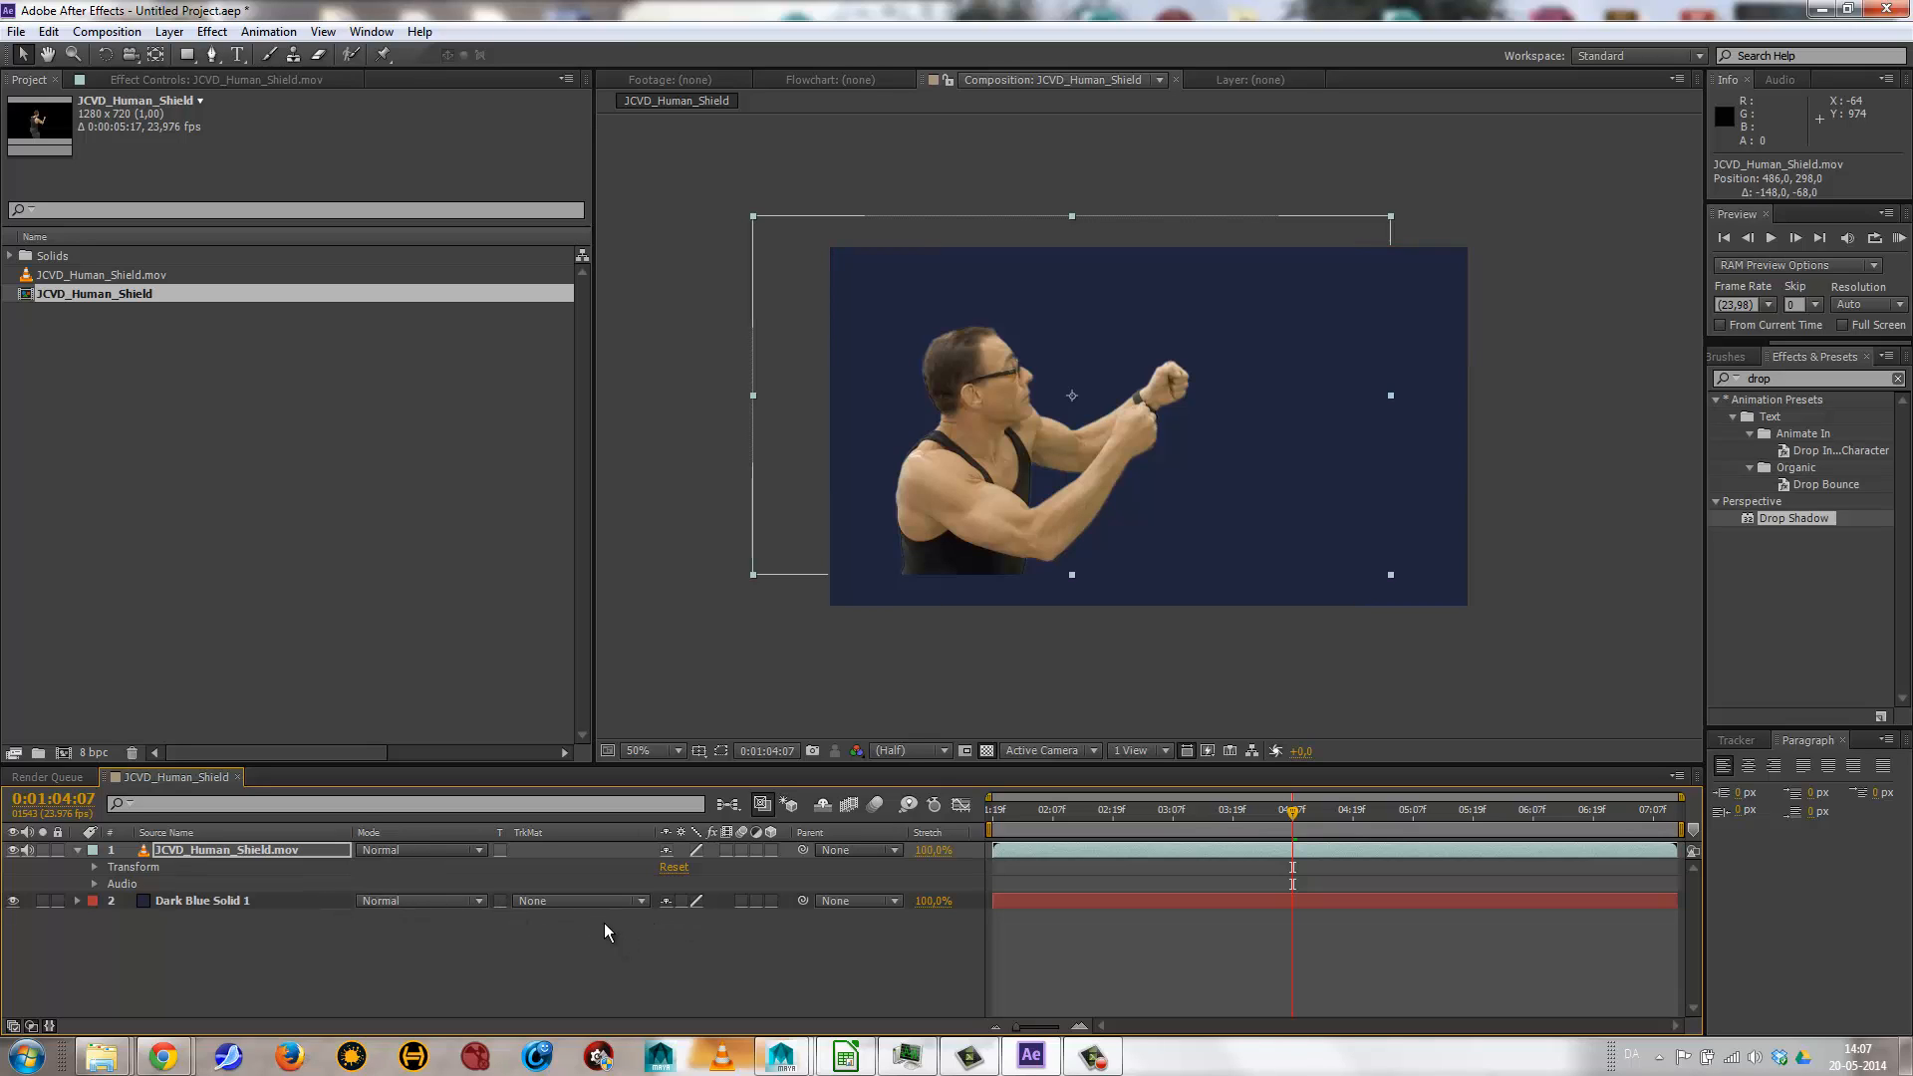
# Parent Dark Blue Solid 1 to the JCVD_Human_Shield.mov layer and move both together, leaving the clip at position 464, 308.
pyautogui.click(833, 901)
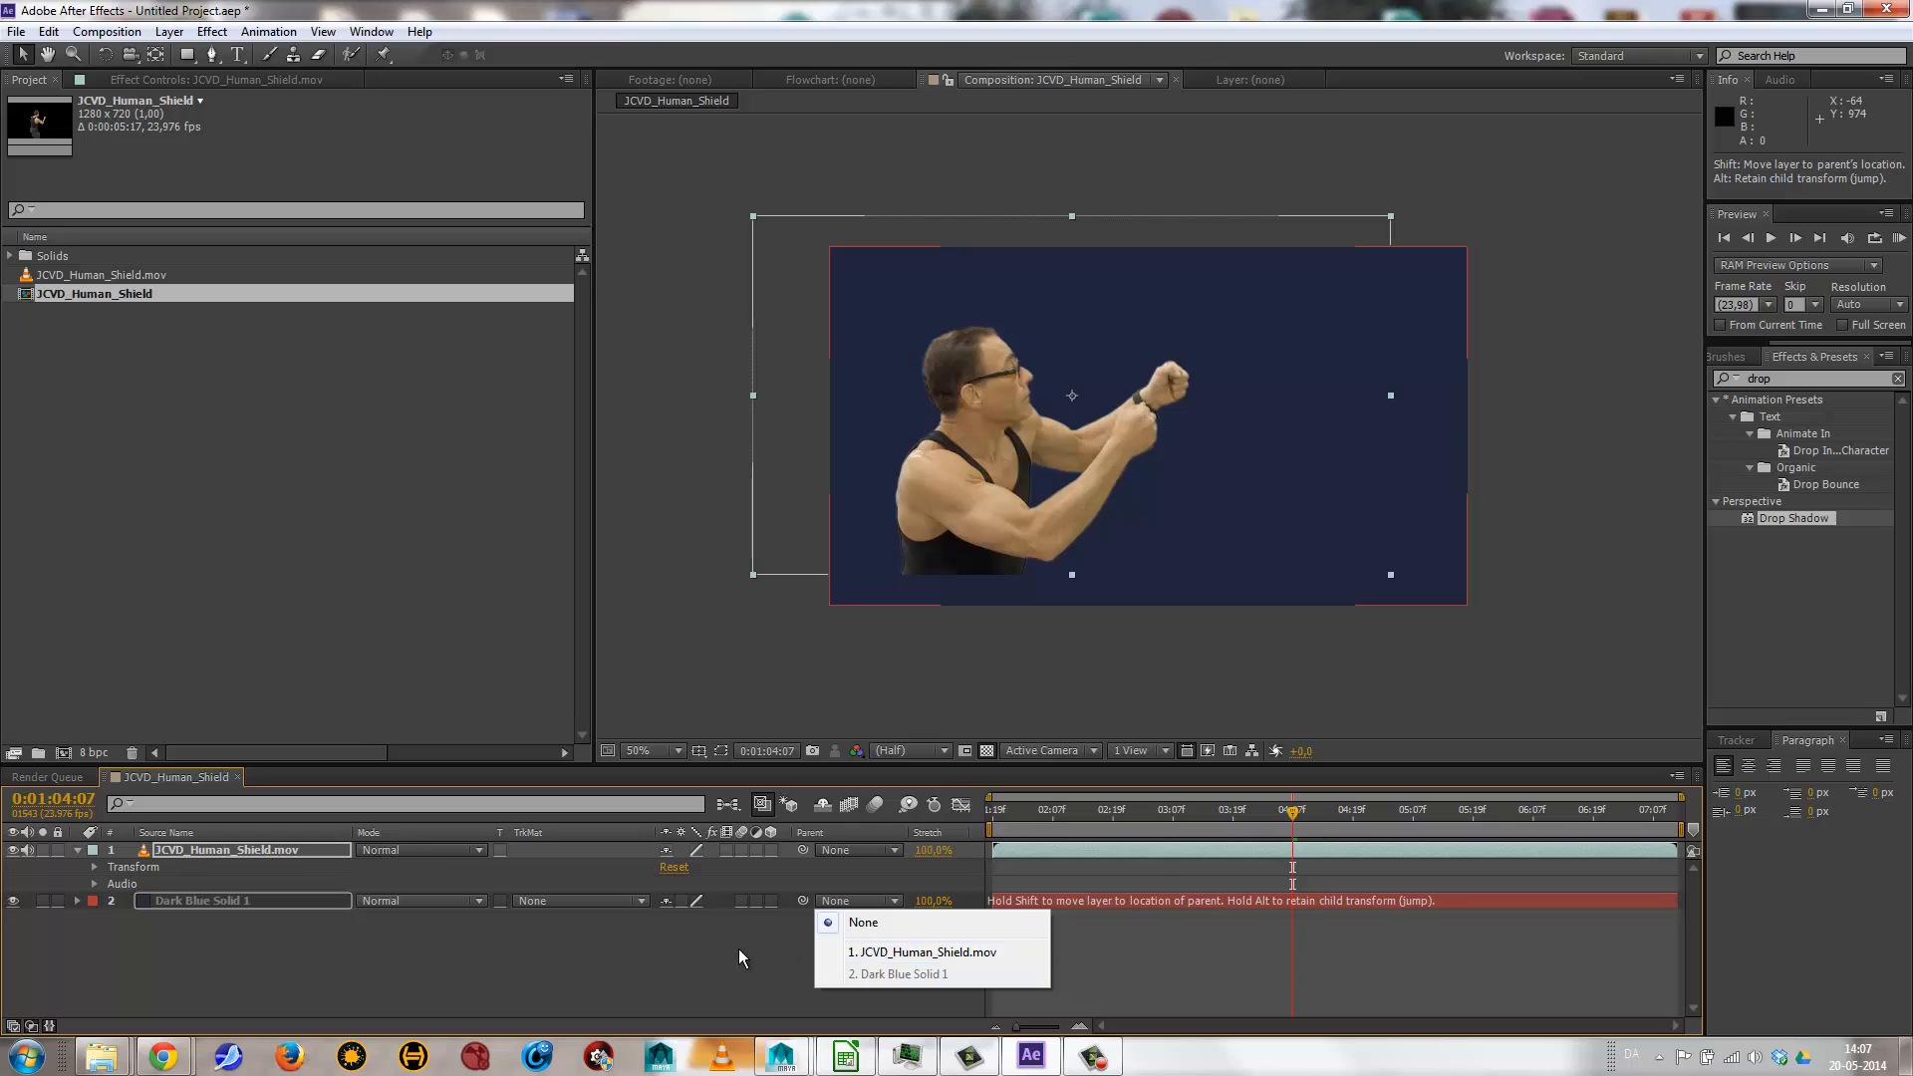
pyautogui.click(799, 902)
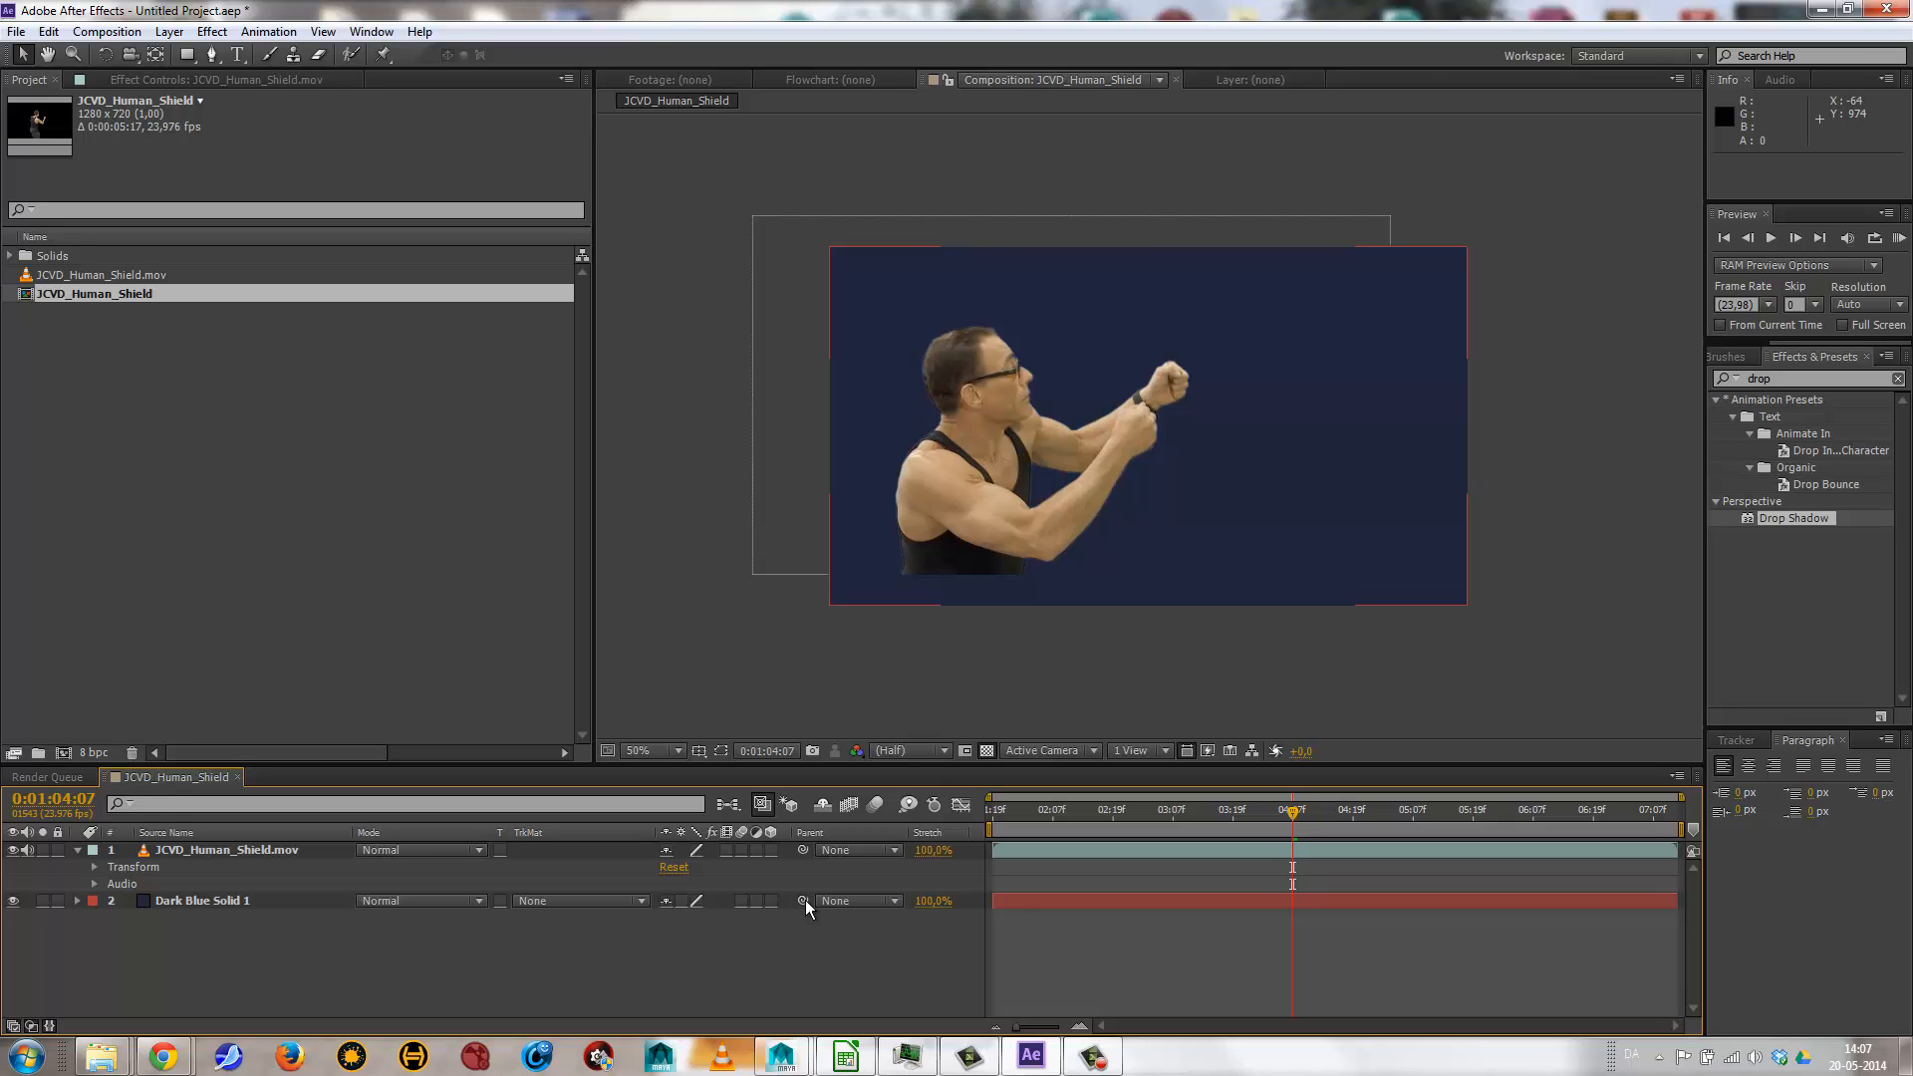
pyautogui.moveTo(805, 900); pyautogui.dragTo(727, 845)
pyautogui.moveTo(1429, 546); pyautogui.dragTo(1459, 572)
pyautogui.moveTo(1009, 470); pyautogui.dragTo(959, 489)
pyautogui.click(307, 846)
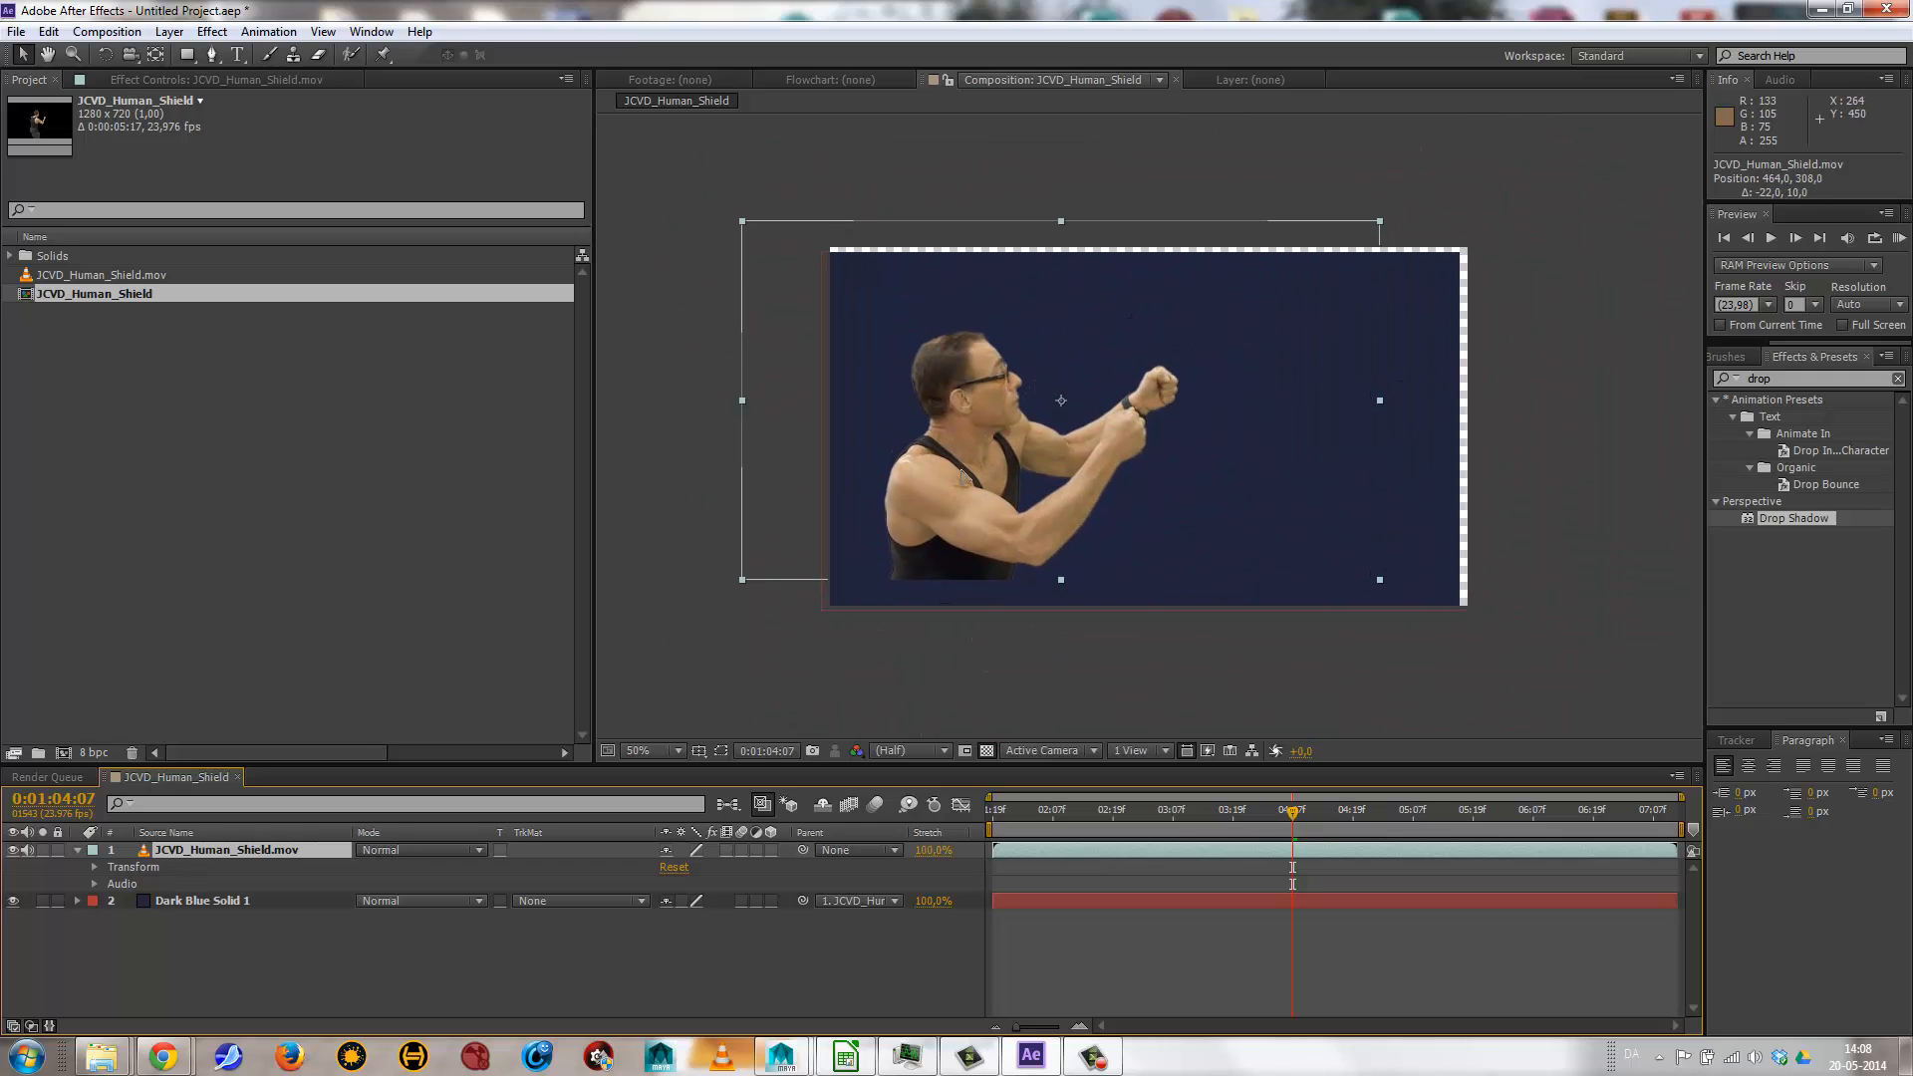
# Set the parent of Dark Blue Solid 1 to None and move the clip alone to position 672, 284.
pyautogui.click(889, 907)
pyautogui.click(889, 906)
pyautogui.click(867, 919)
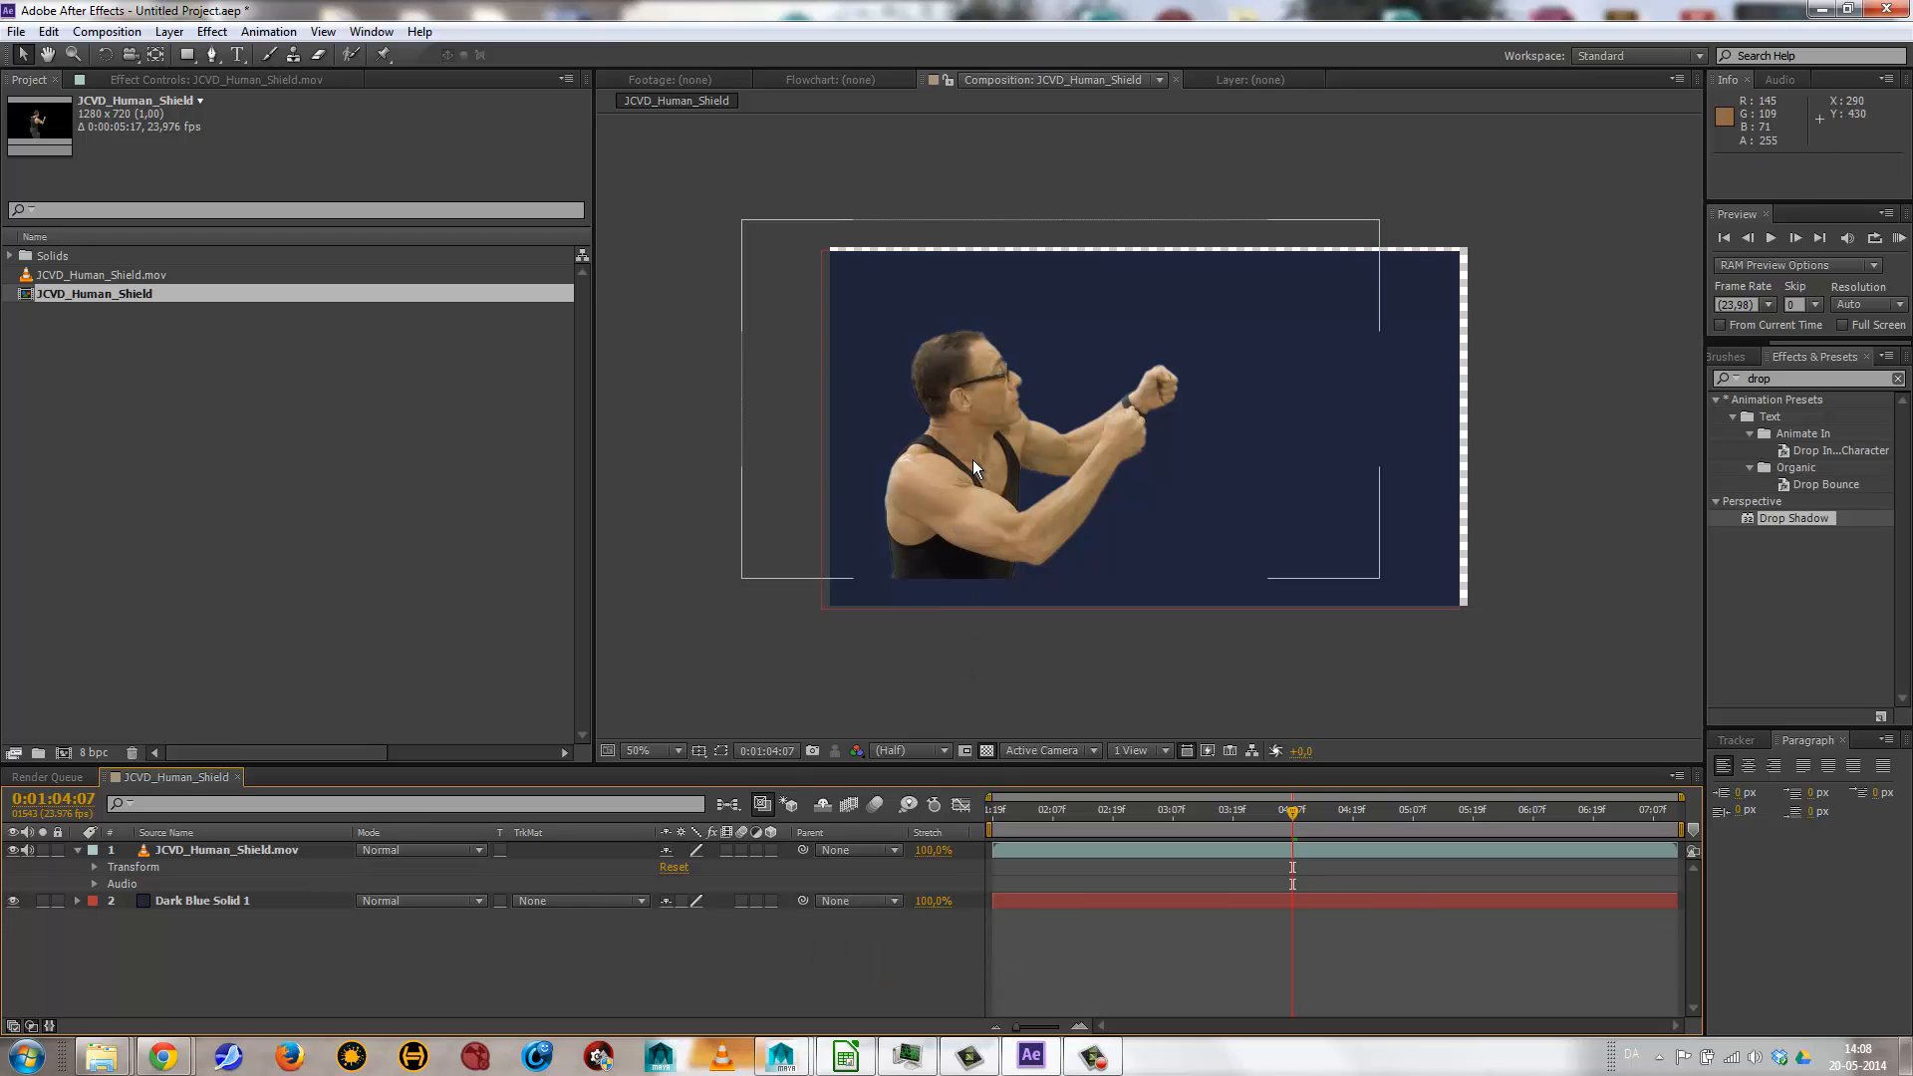
pyautogui.moveTo(973, 458); pyautogui.dragTo(1065, 452)
# Center the JCVD_Human_Shield.mov layer in the composition view.
pyautogui.rightClick(1133, 405)
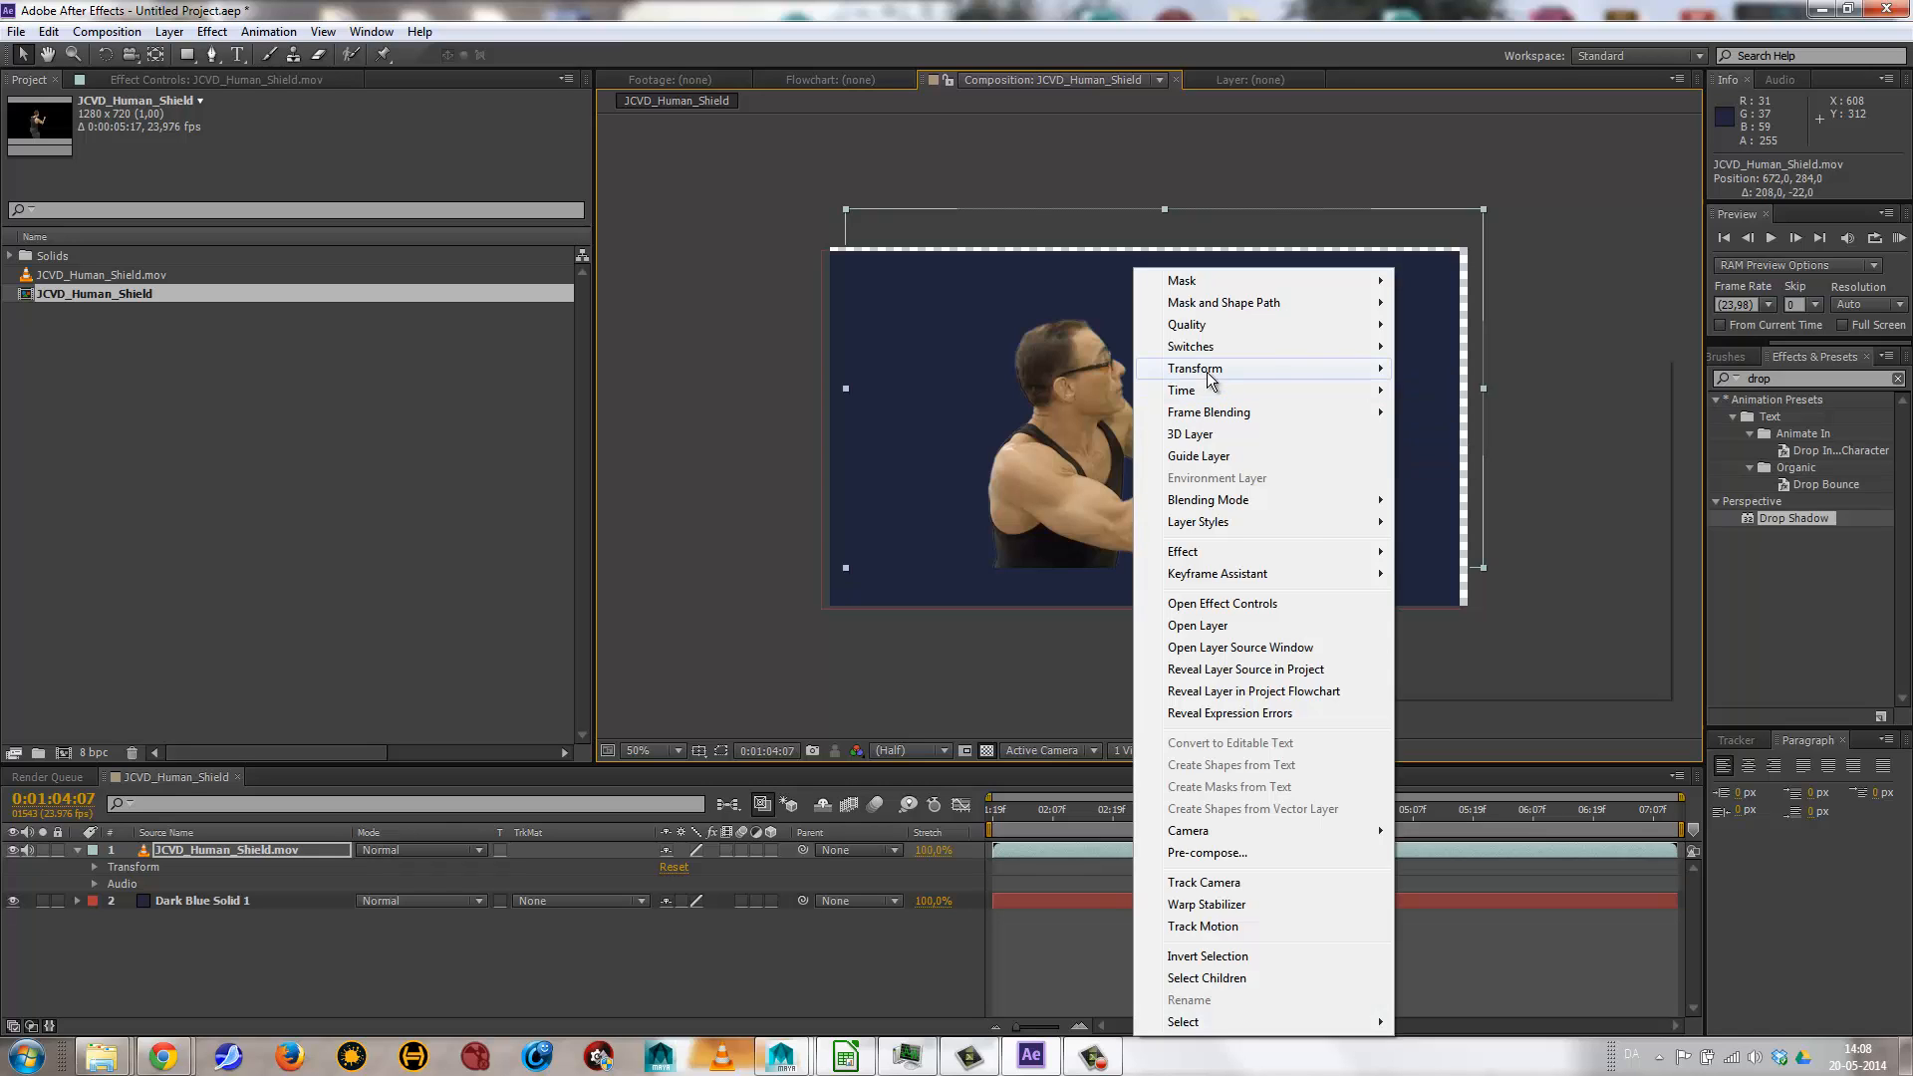
pyautogui.moveTo(1376, 376)
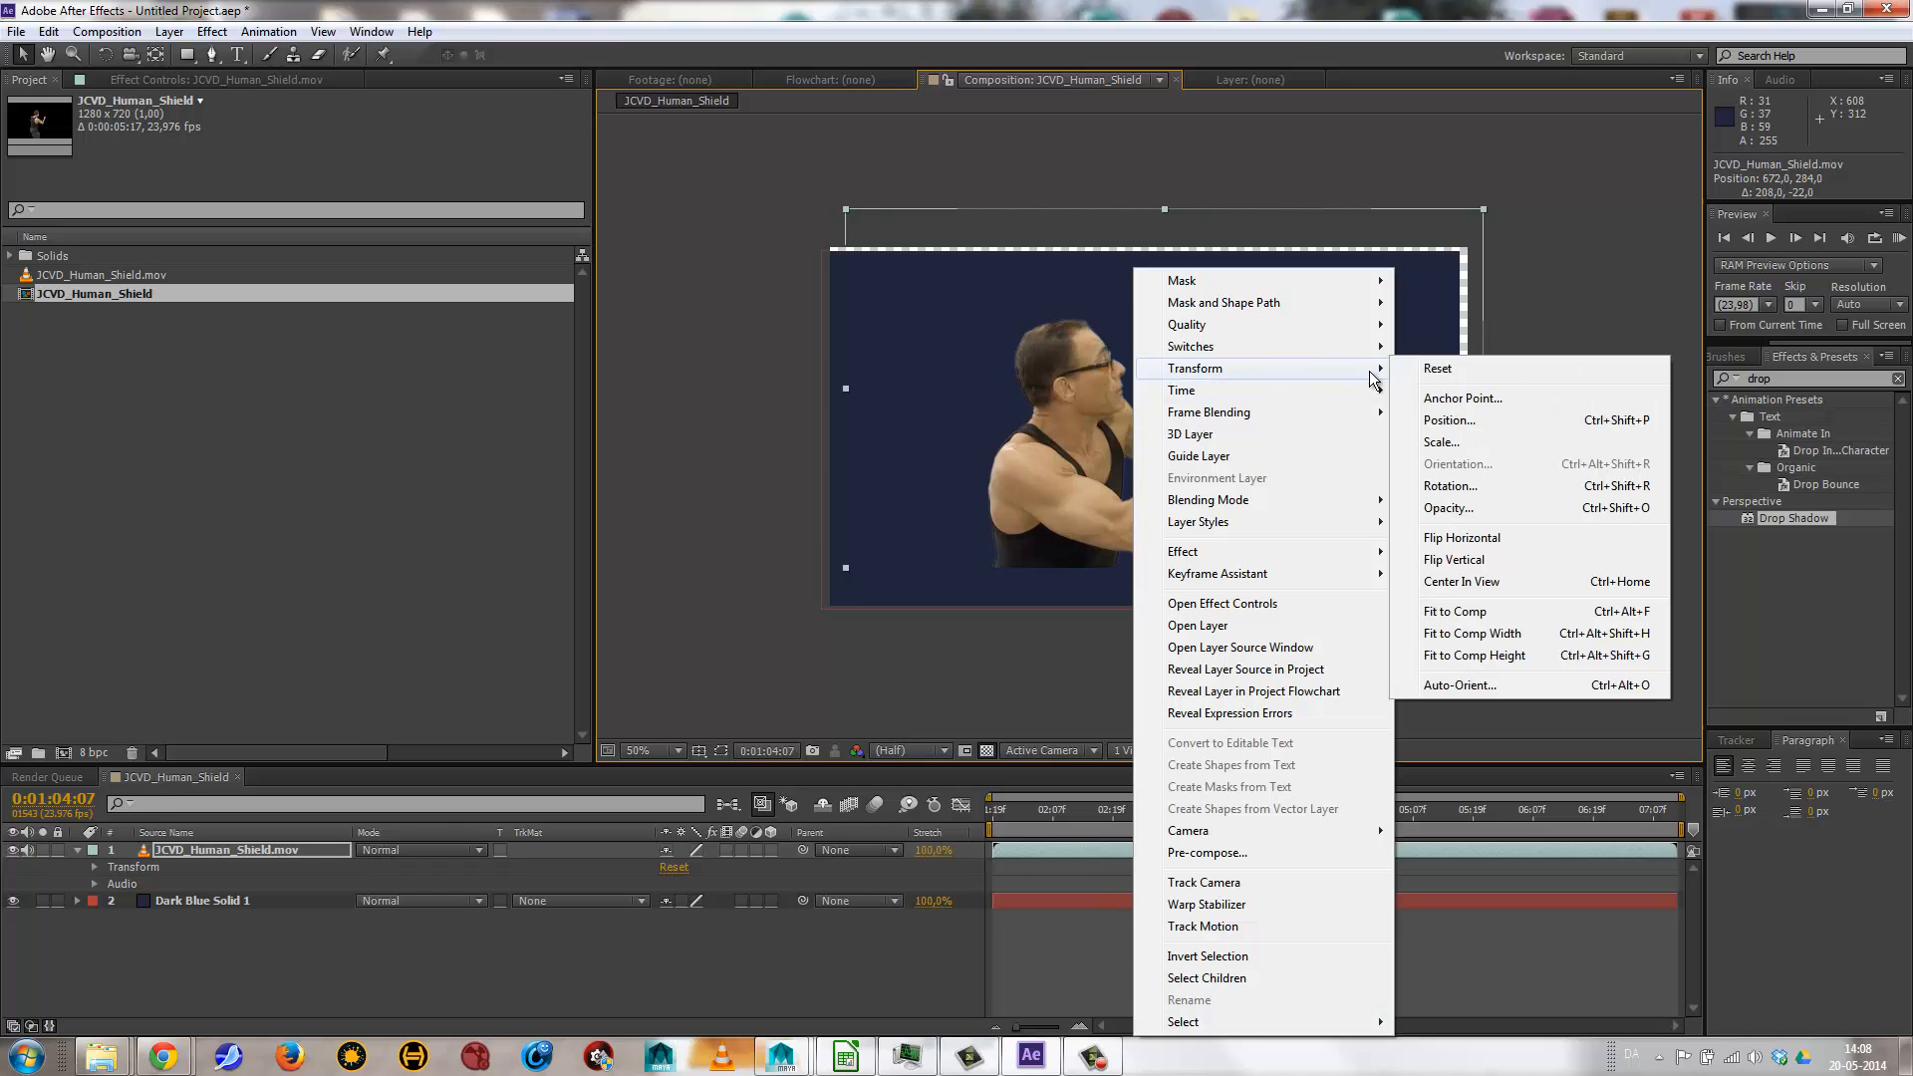
pyautogui.click(1497, 583)
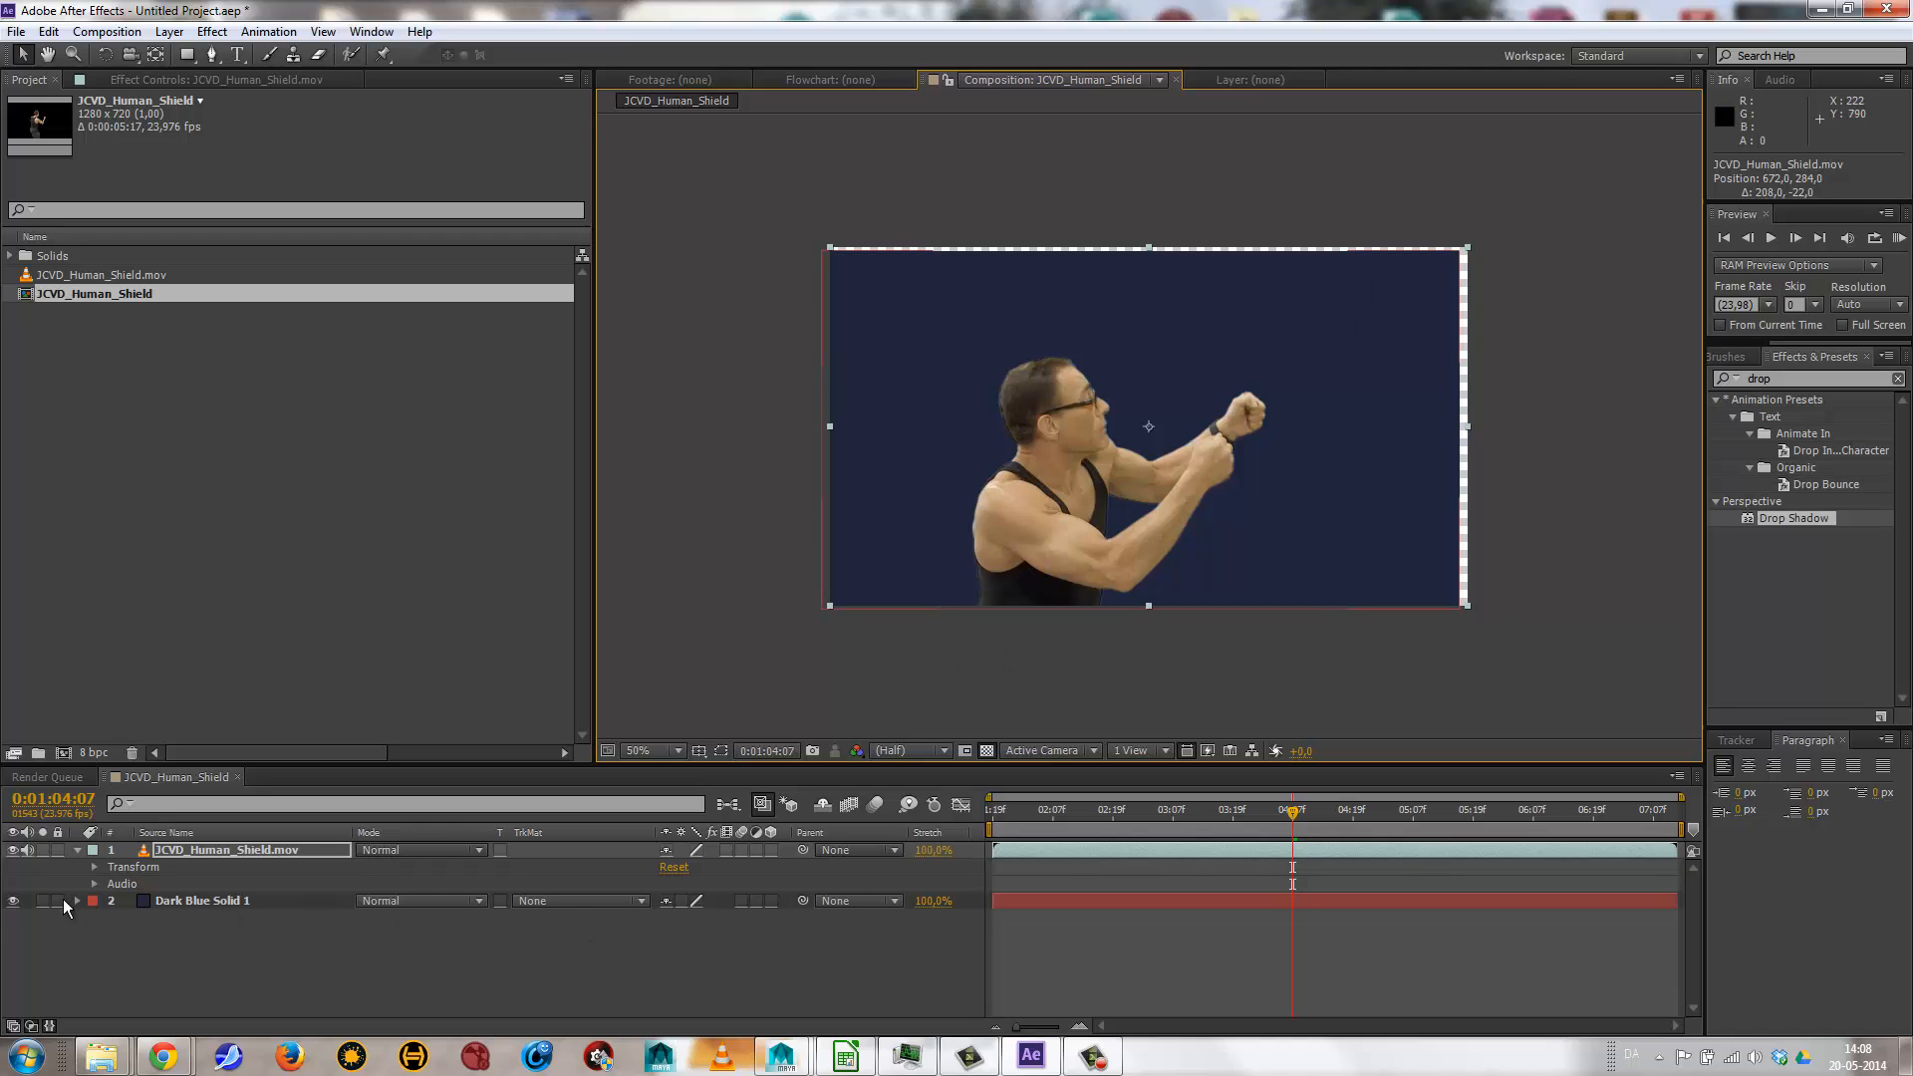
# Fit the Dark Blue Solid 1 layer to the composition width and collapse the clip layer's properties.
pyautogui.click(1338, 329)
pyautogui.rightClick(1418, 243)
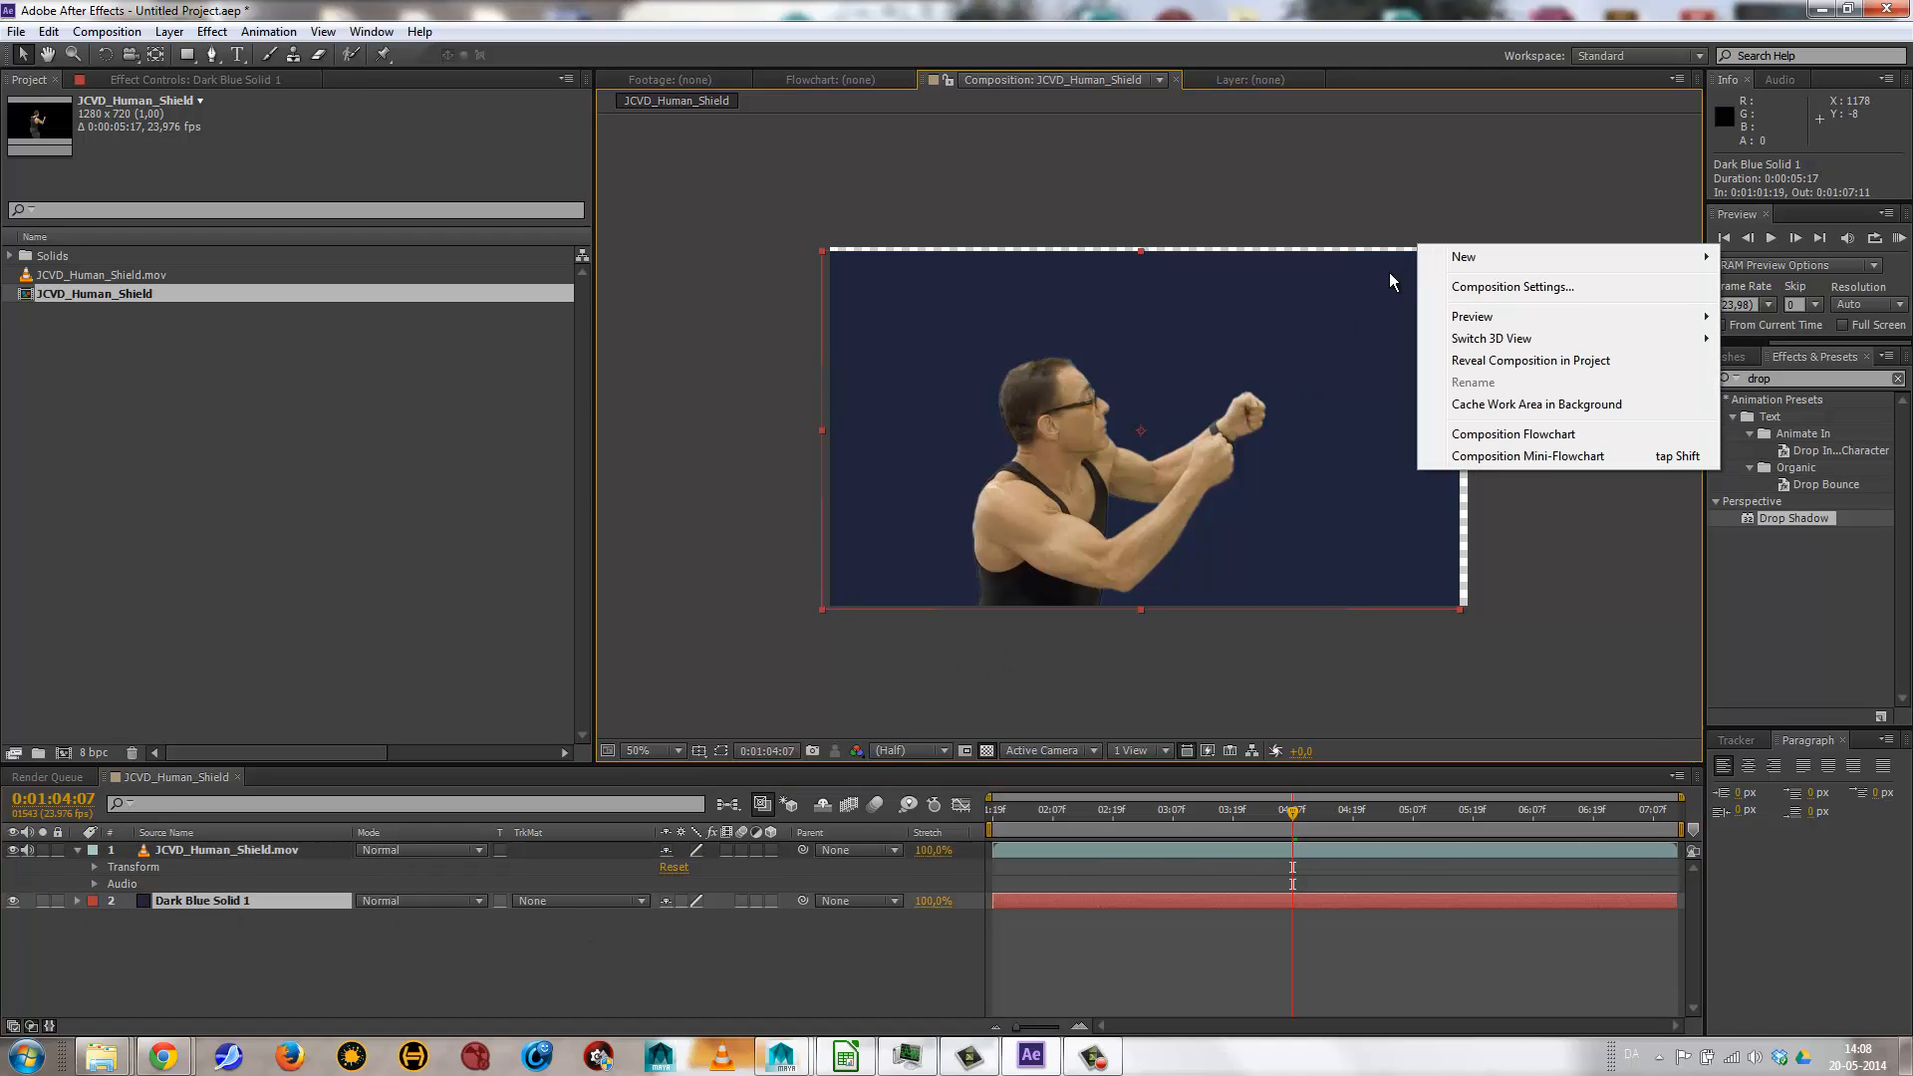
pyautogui.rightClick(1389, 272)
pyautogui.moveTo(1409, 370)
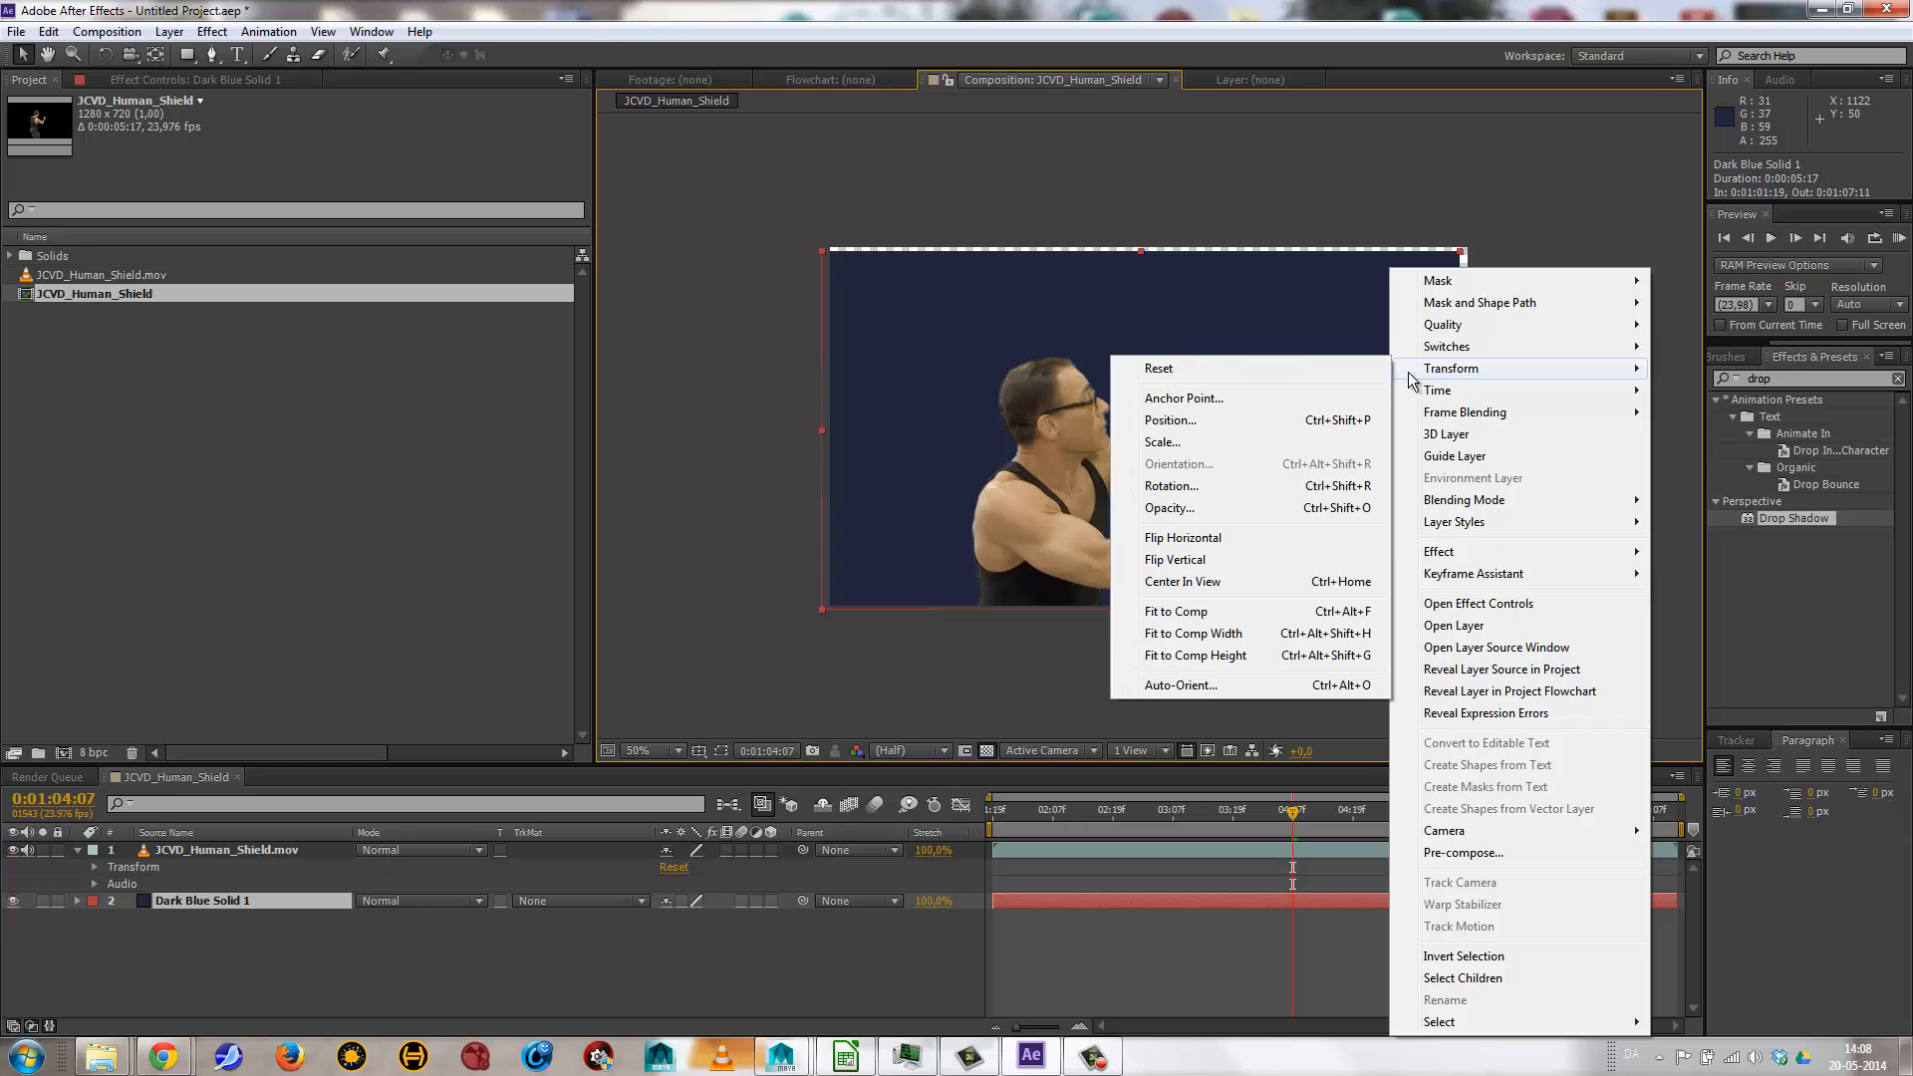
pyautogui.click(1176, 635)
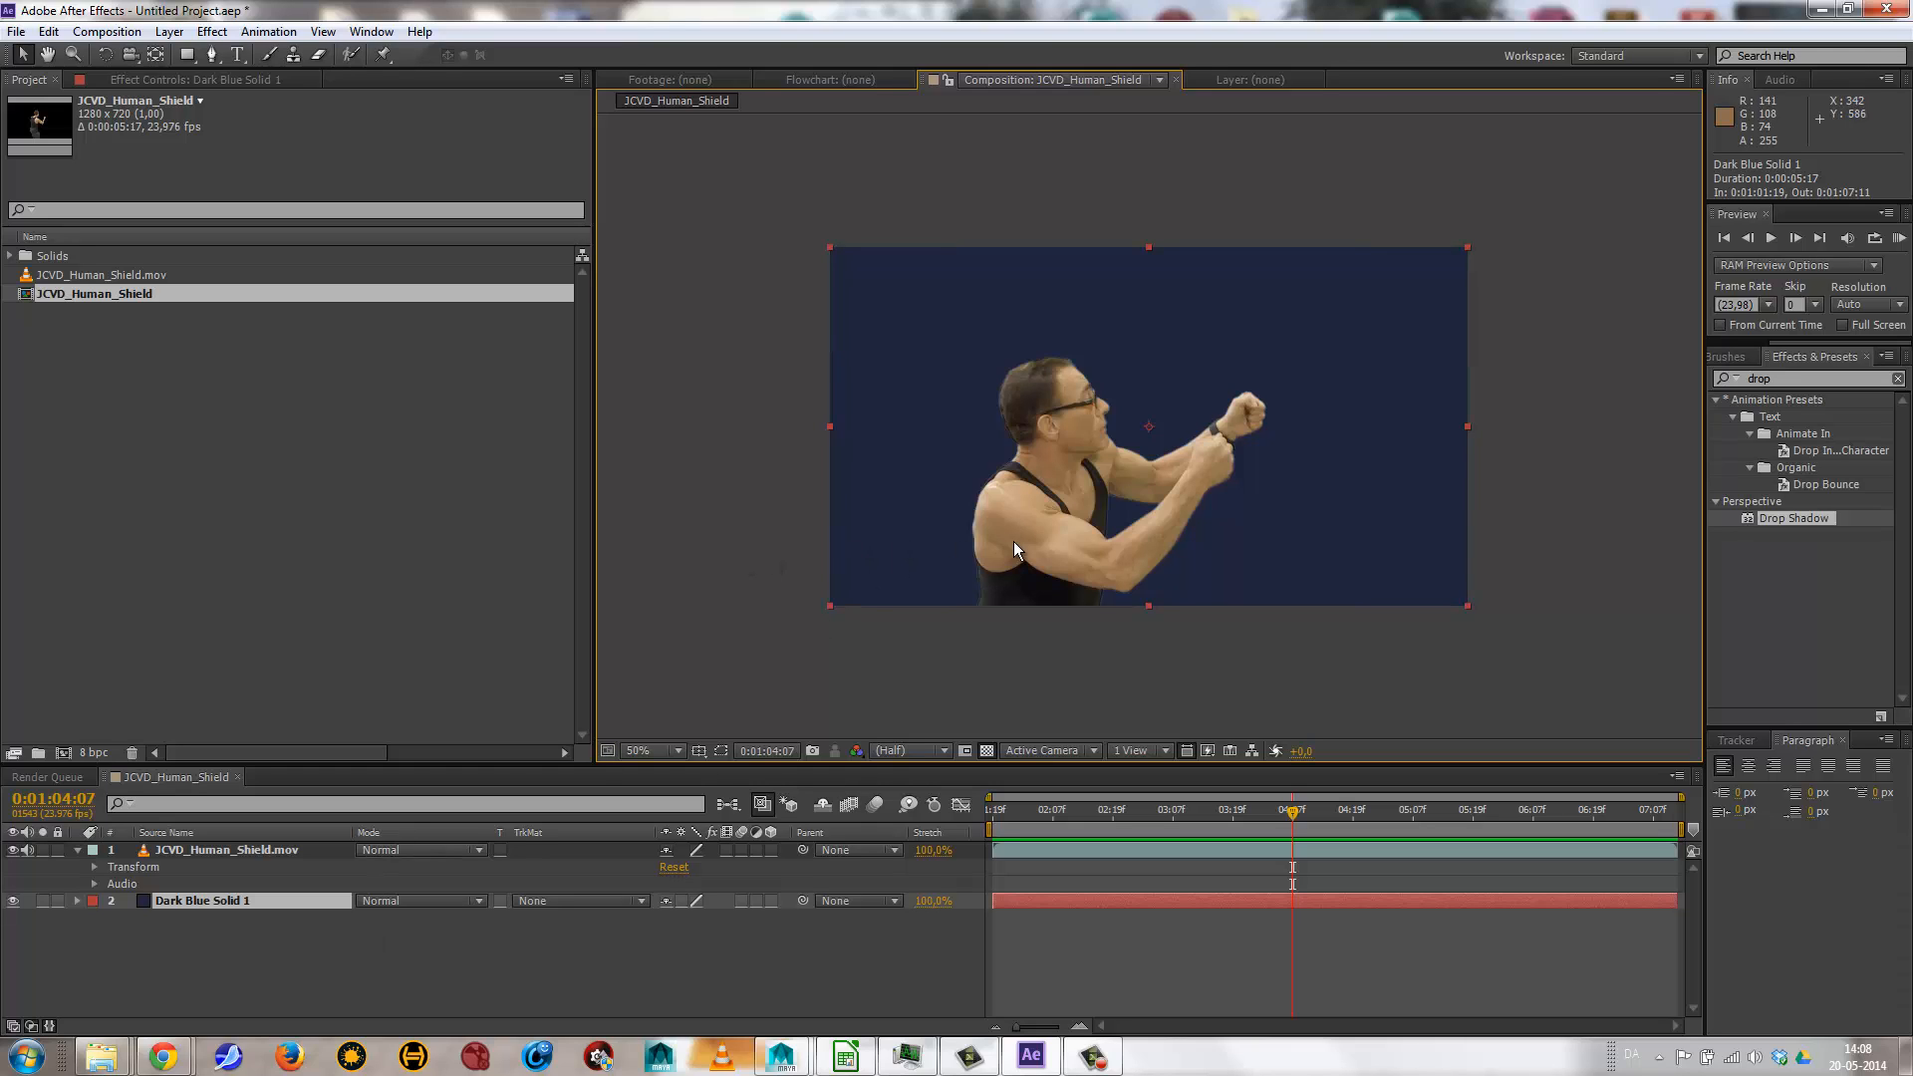
pyautogui.click(78, 850)
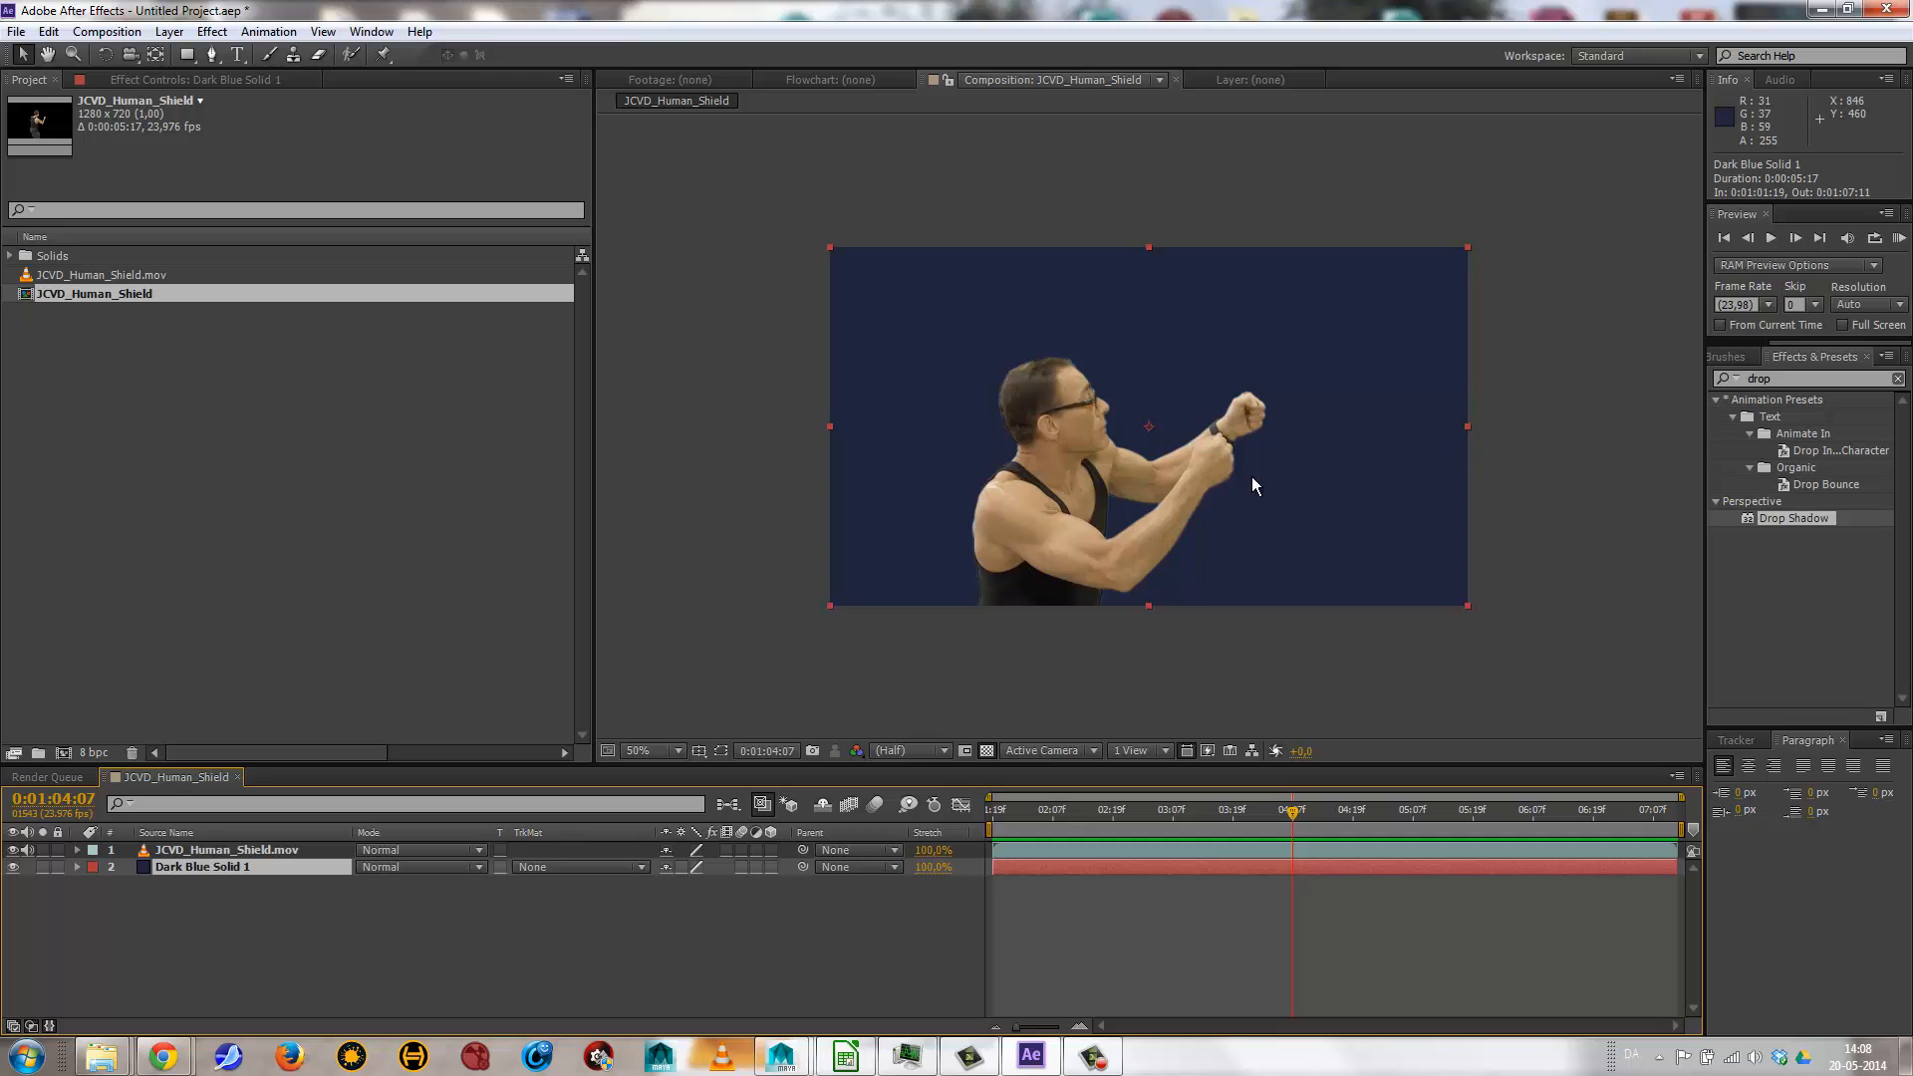
# Apply the Drop Shadow effect to the JCVD_Human_Shield.mov layer and expand the effect's parameters in the timeline.
pyautogui.click(1784, 377)
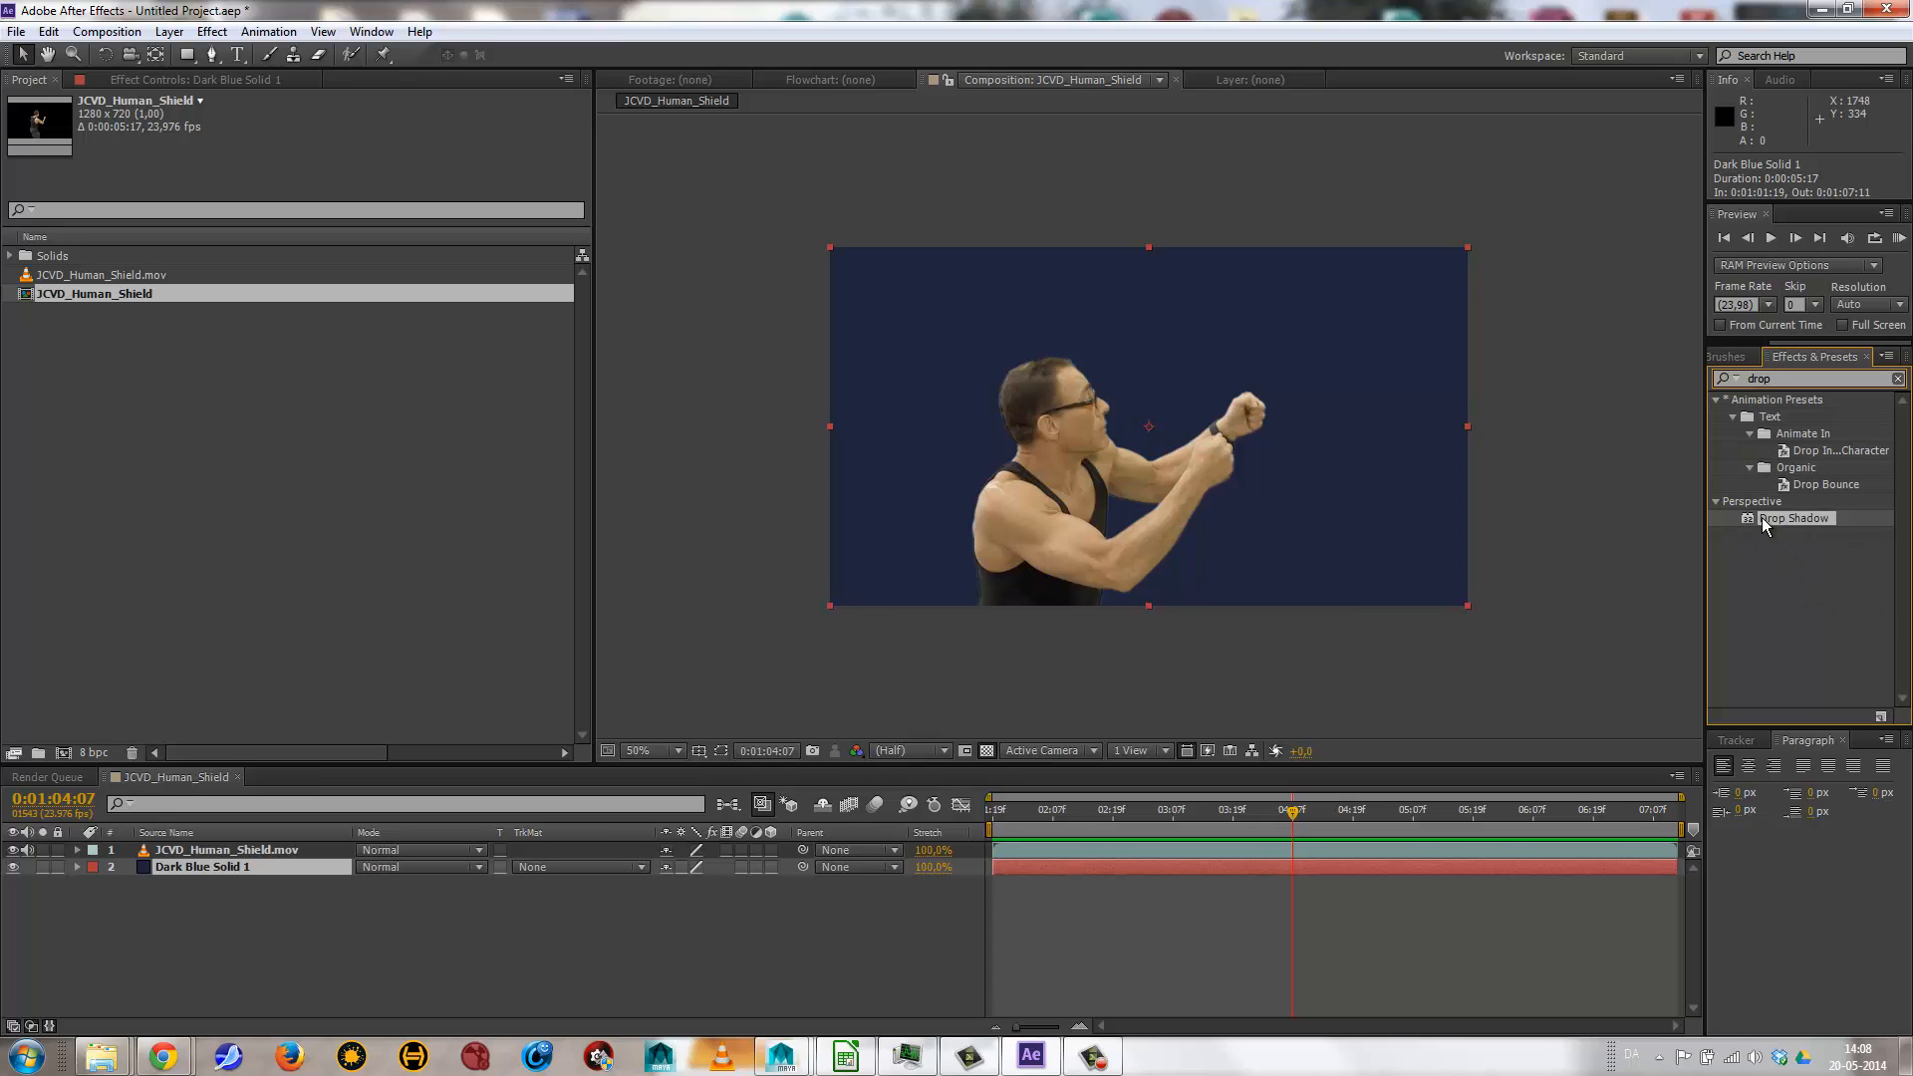
pyautogui.moveTo(1762, 520); pyautogui.dragTo(171, 859)
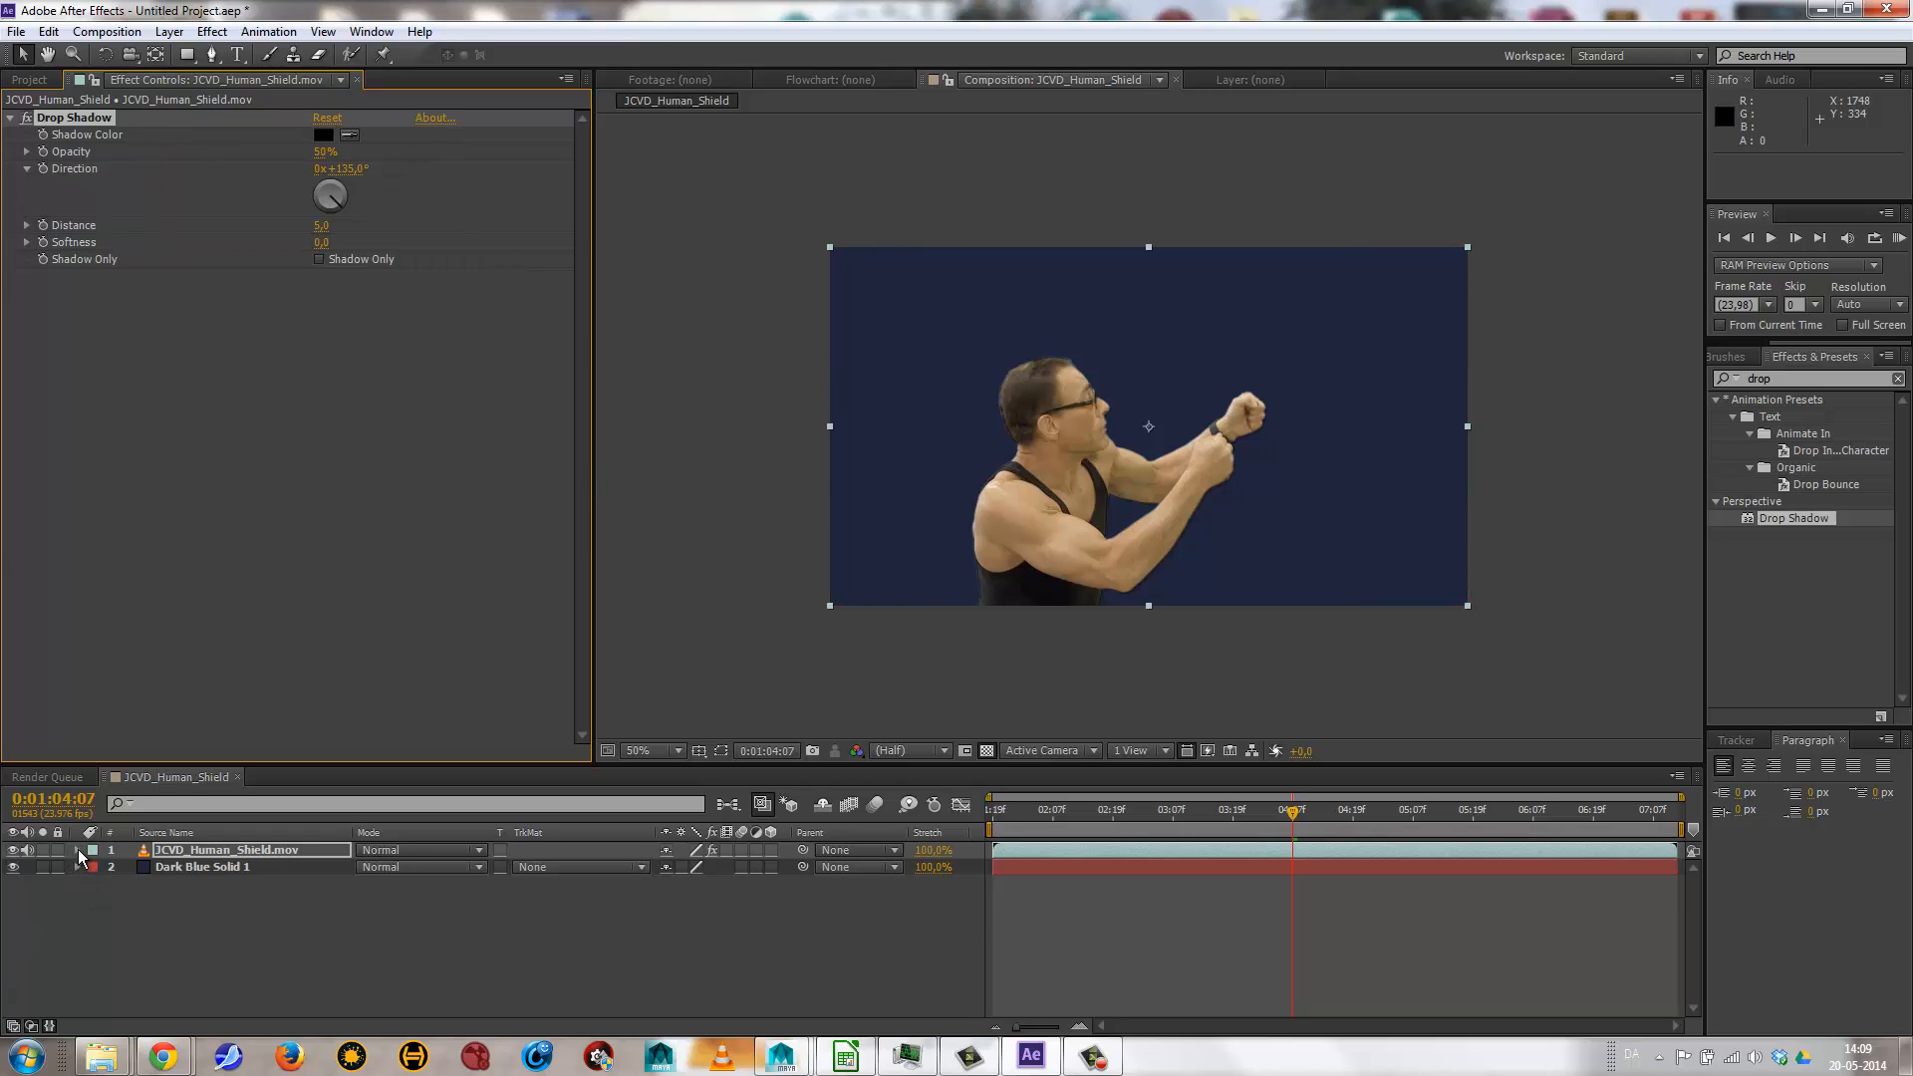
pyautogui.click(79, 852)
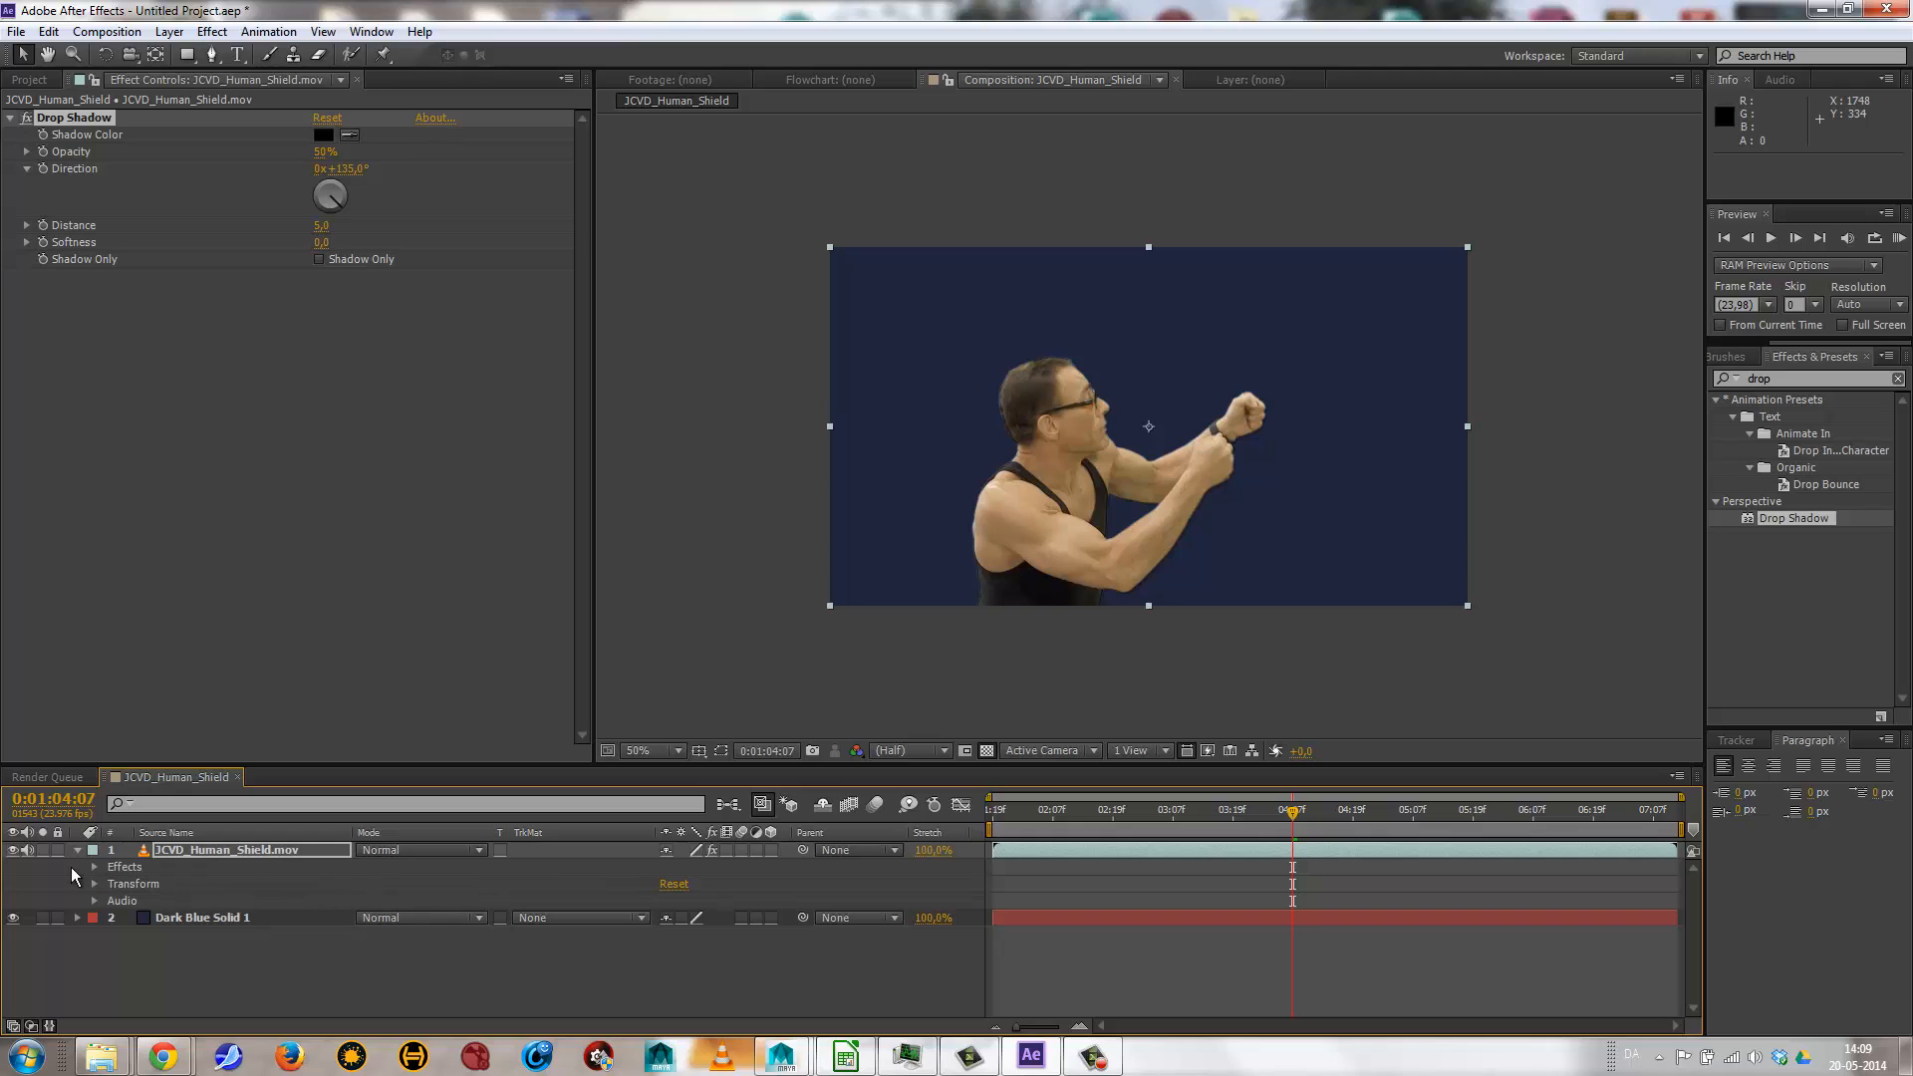
pyautogui.click(96, 867)
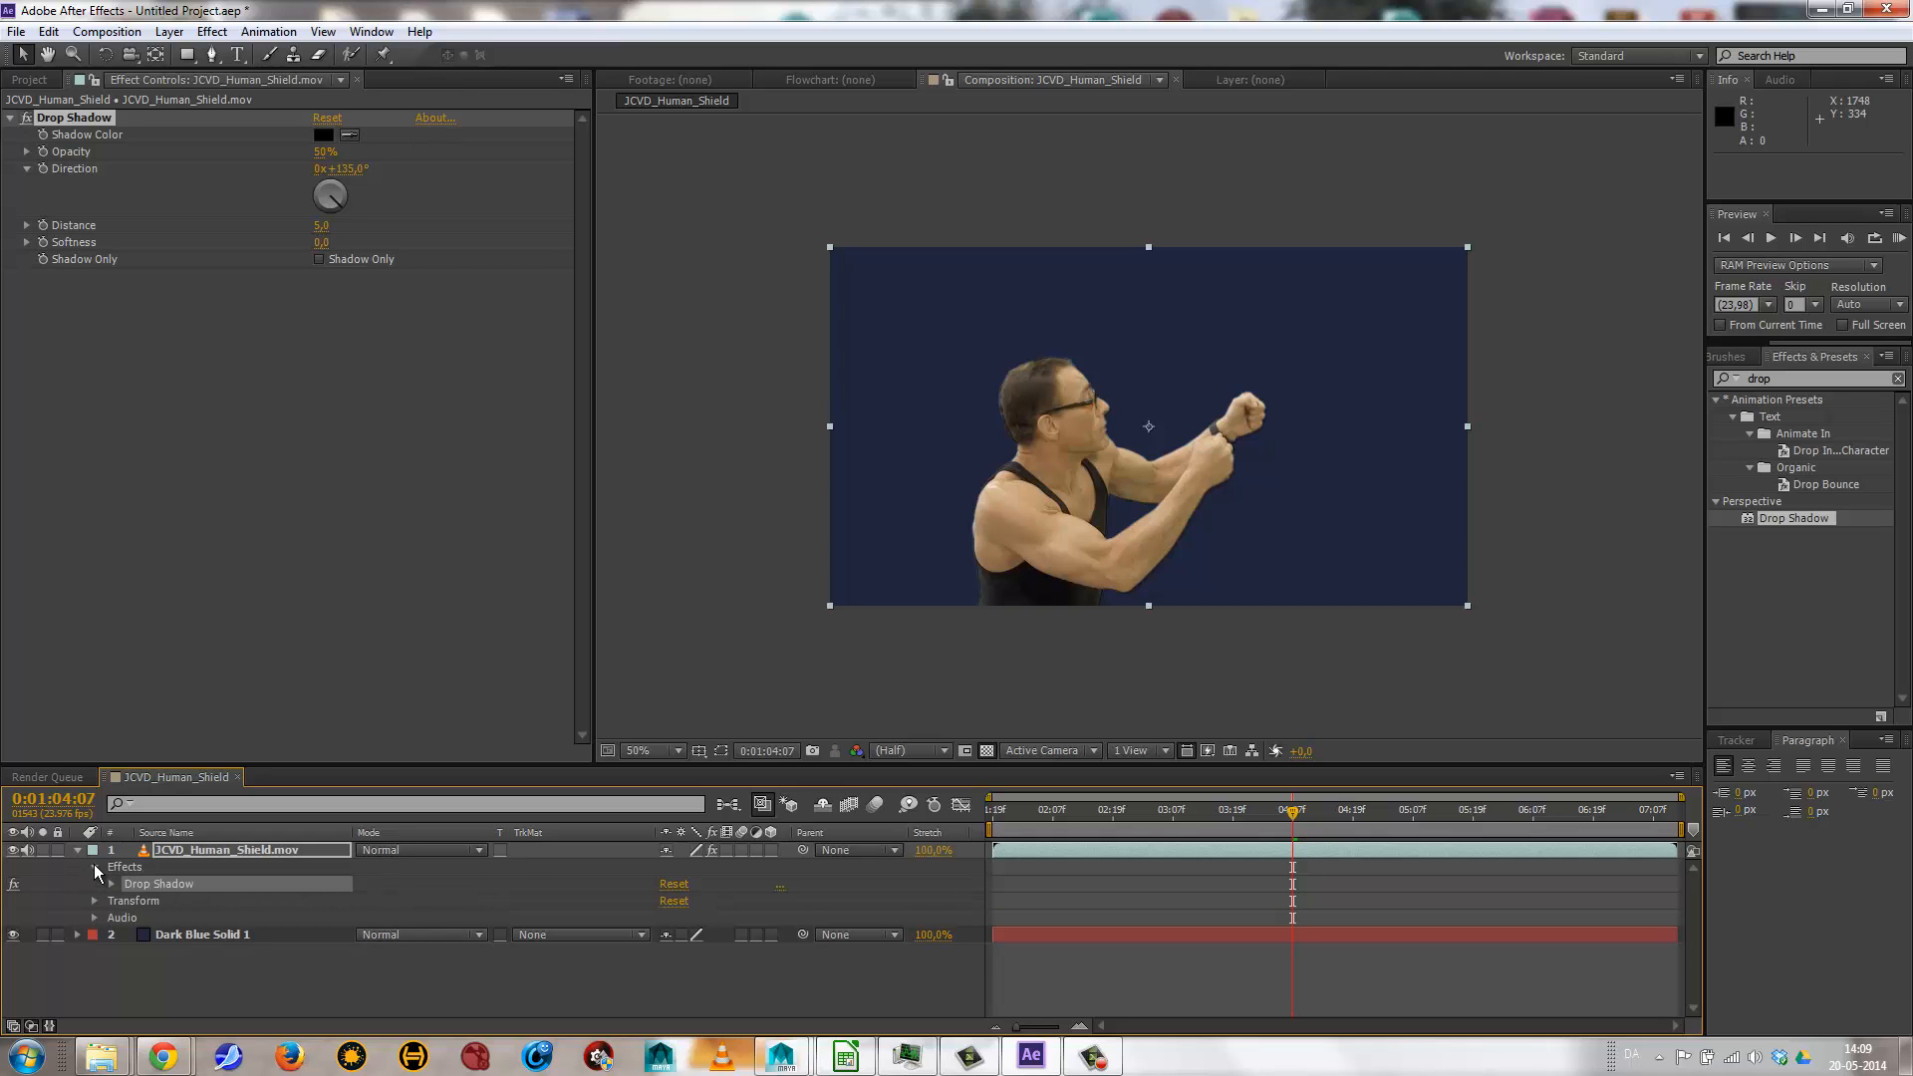
pyautogui.click(110, 886)
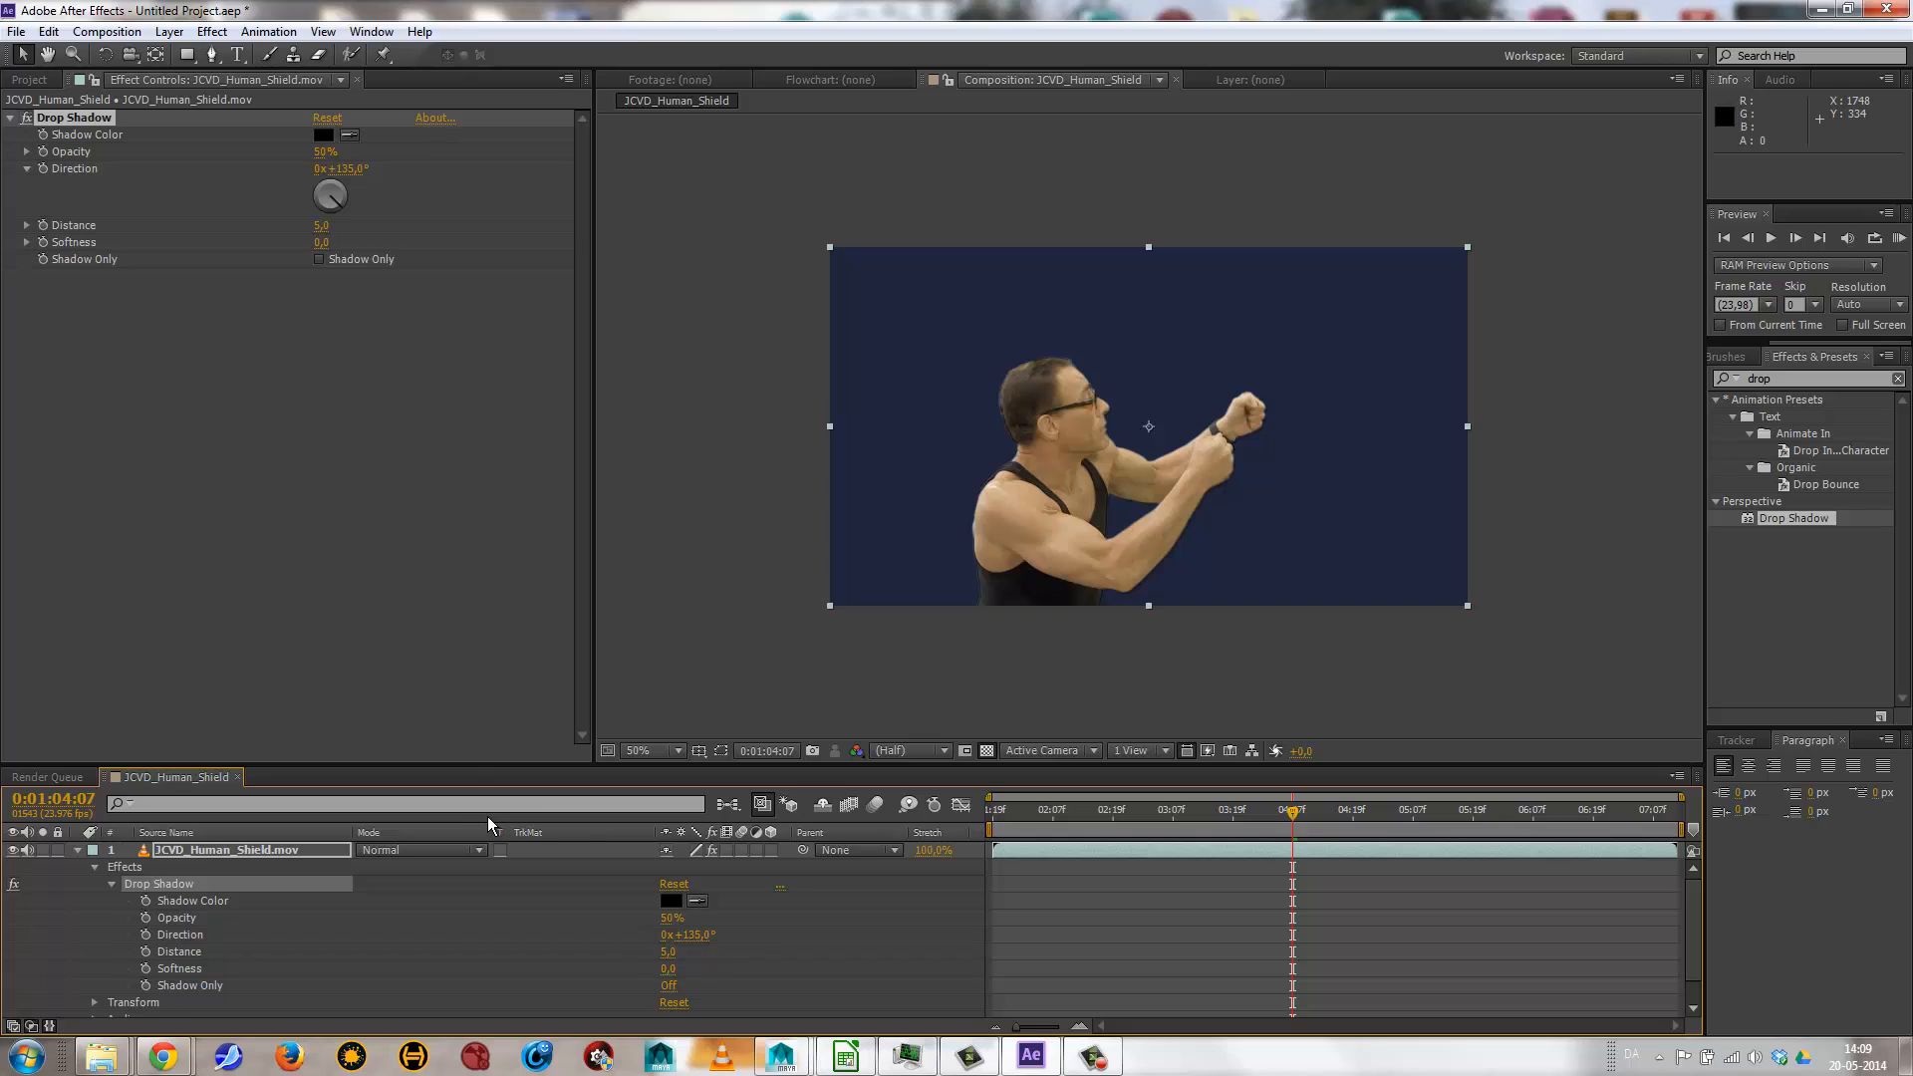
# Set the drop shadow's distance to 28, softness to 45 and opacity to 100%.
pyautogui.moveTo(330, 239); pyautogui.dragTo(354, 227)
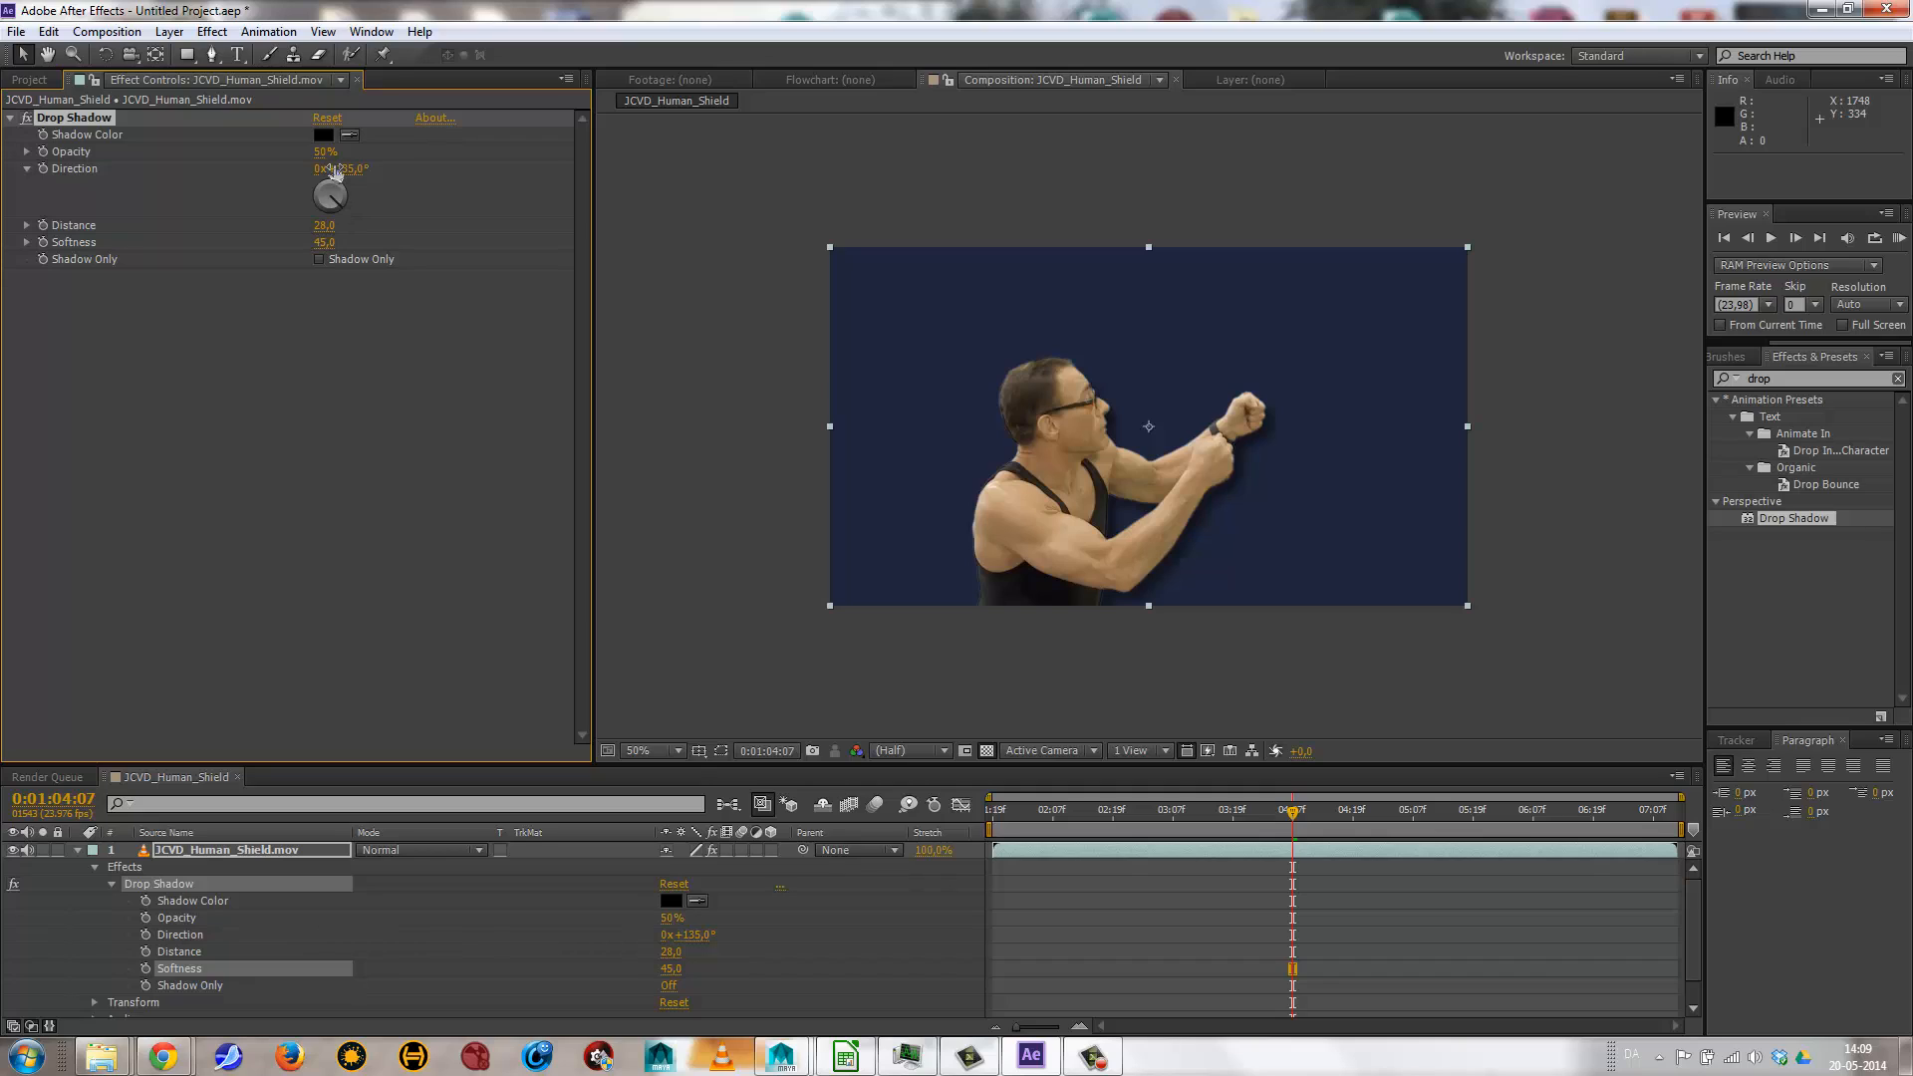
pyautogui.moveTo(326, 152); pyautogui.dragTo(474, 166)
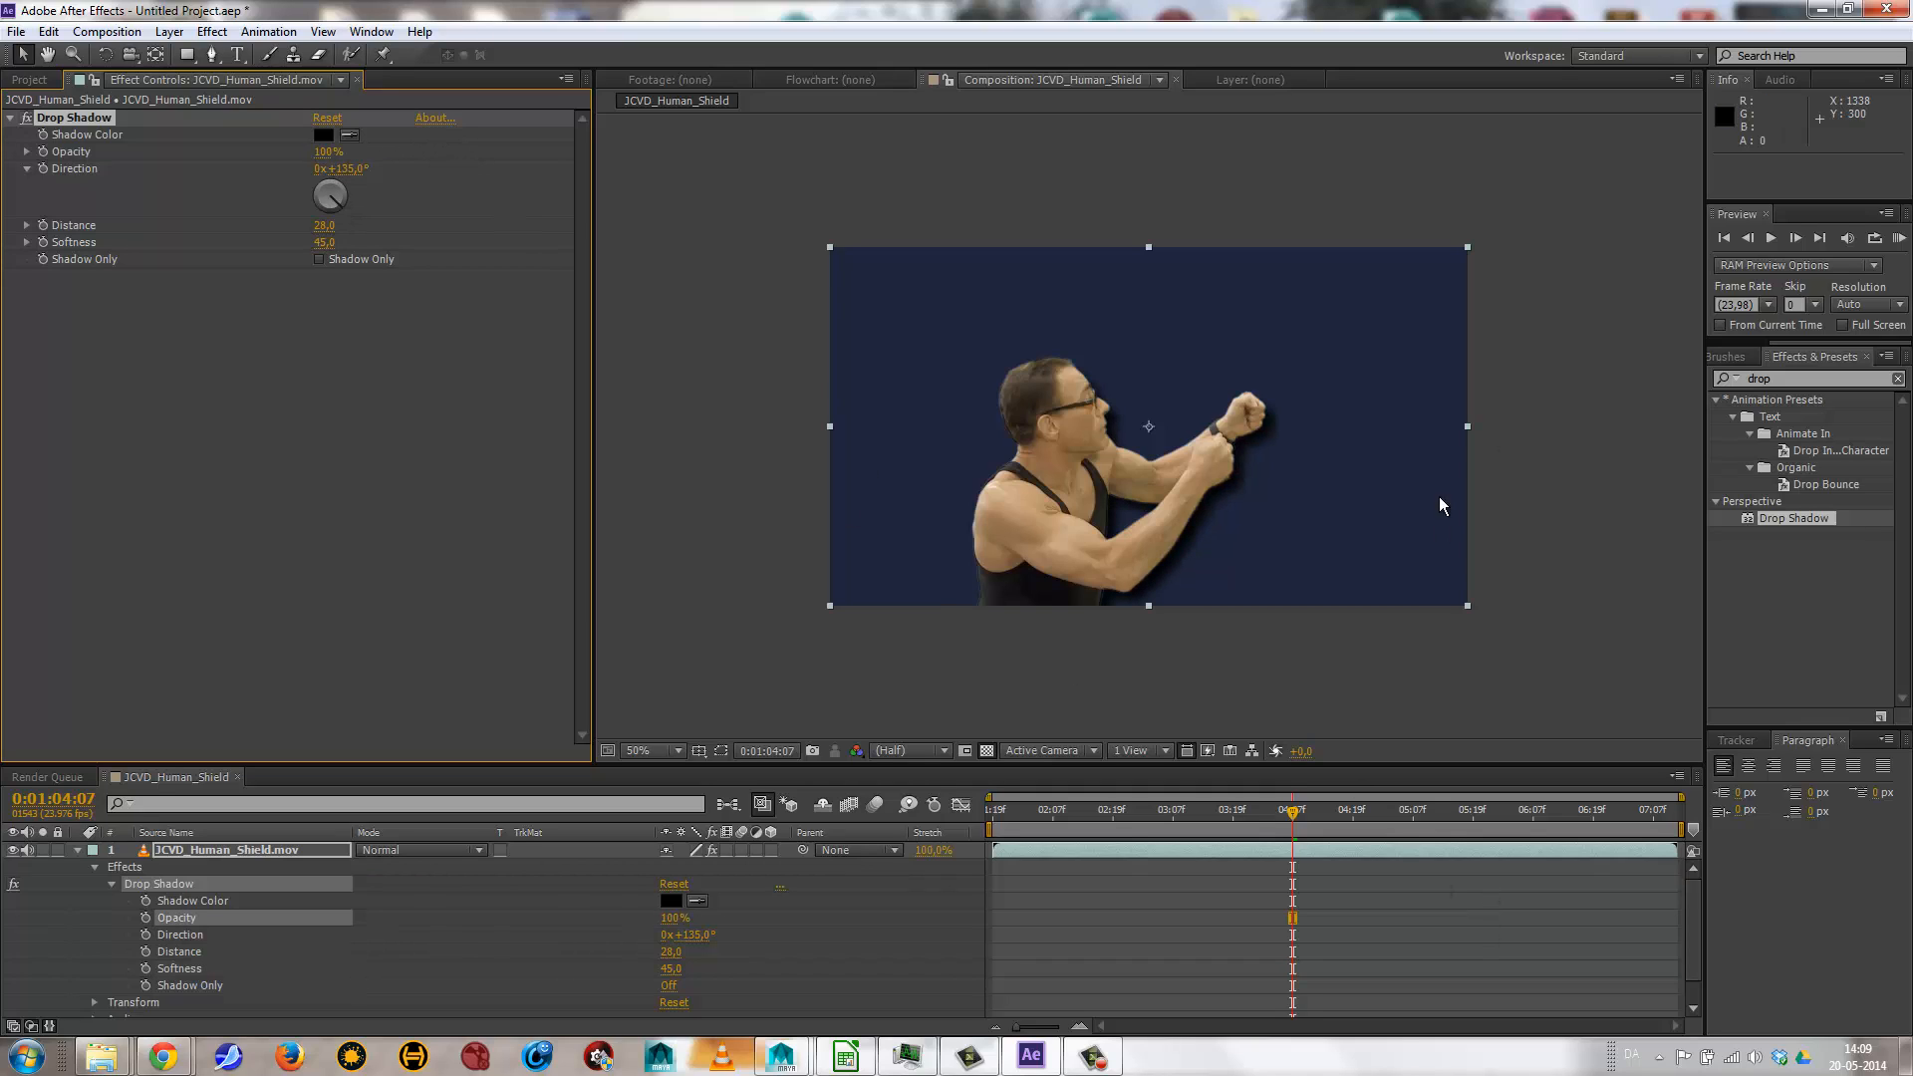
# Play the composition from 0:01:02:17 to check the shadow and stop at 0:01:04:23.
pyautogui.moveTo(1298, 822); pyautogui.dragTo(1105, 821)
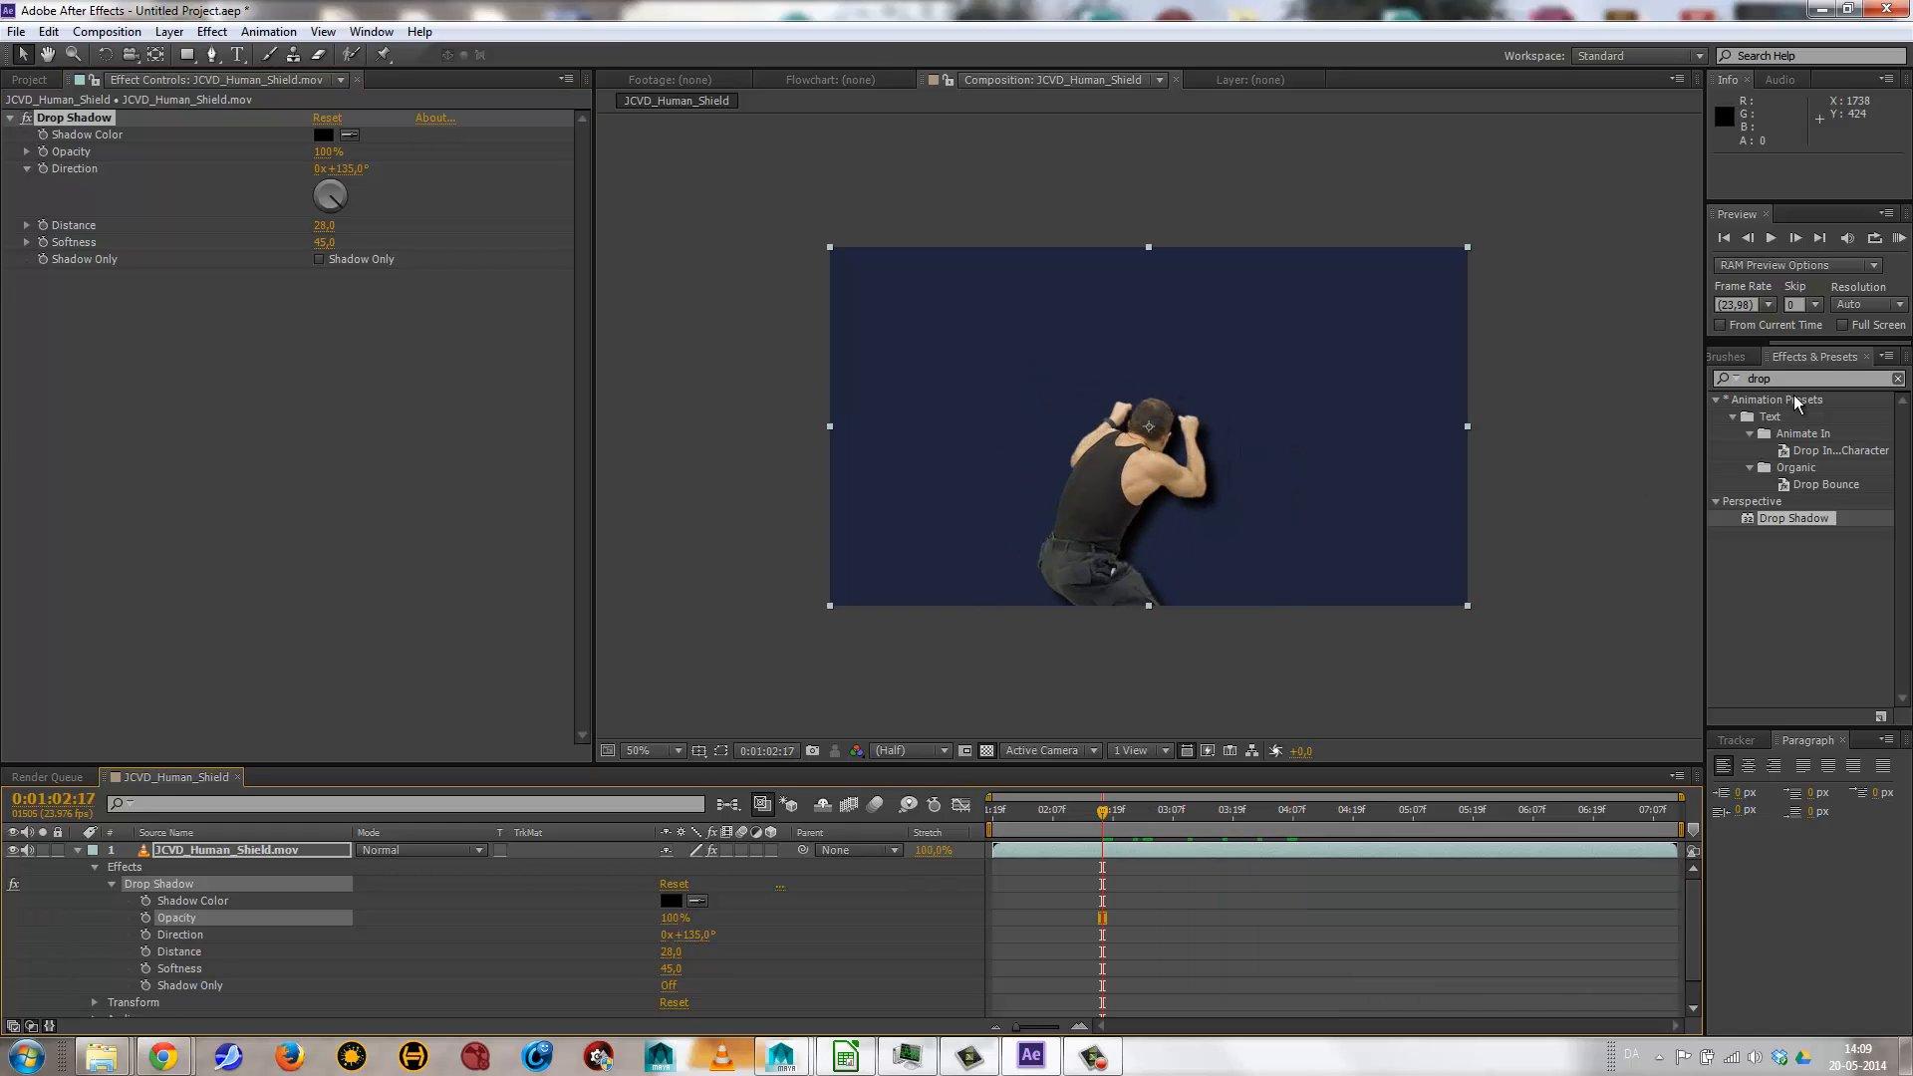
pyautogui.click(1771, 238)
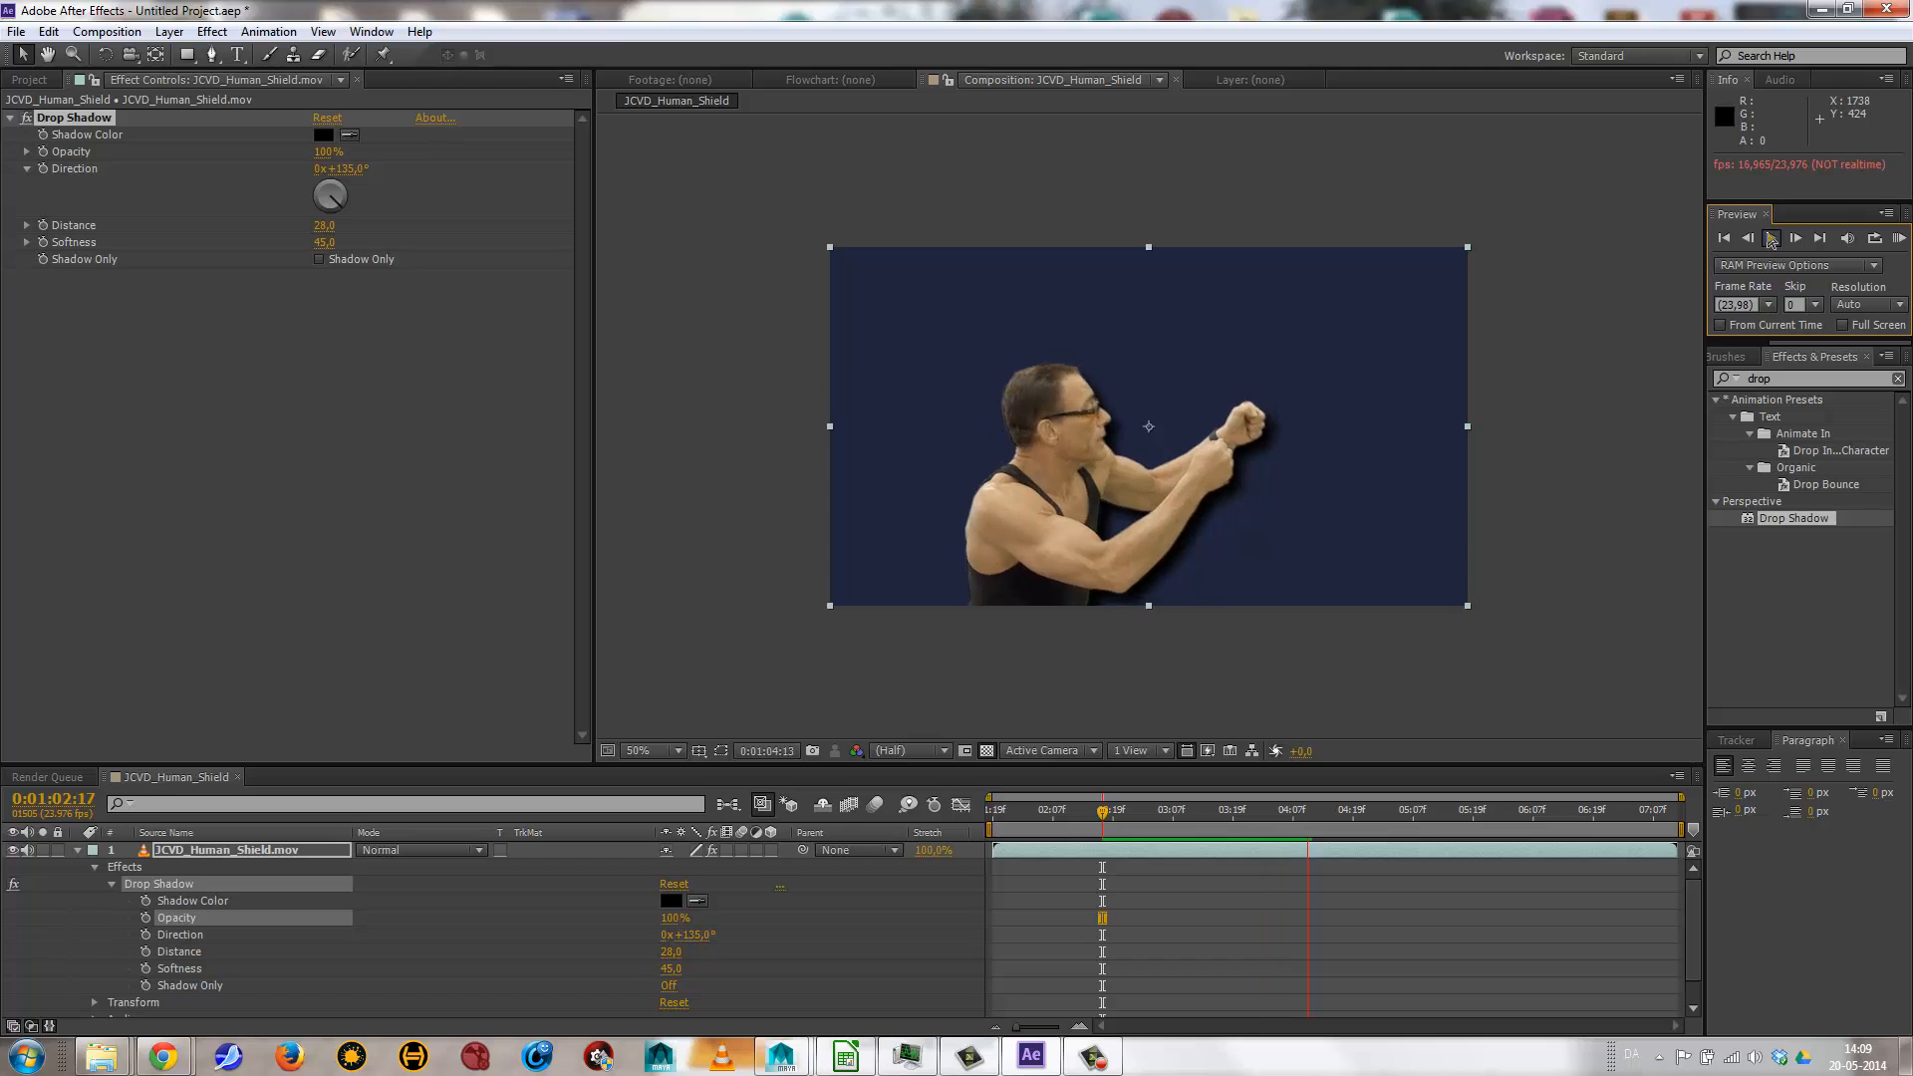
pyautogui.click(1771, 241)
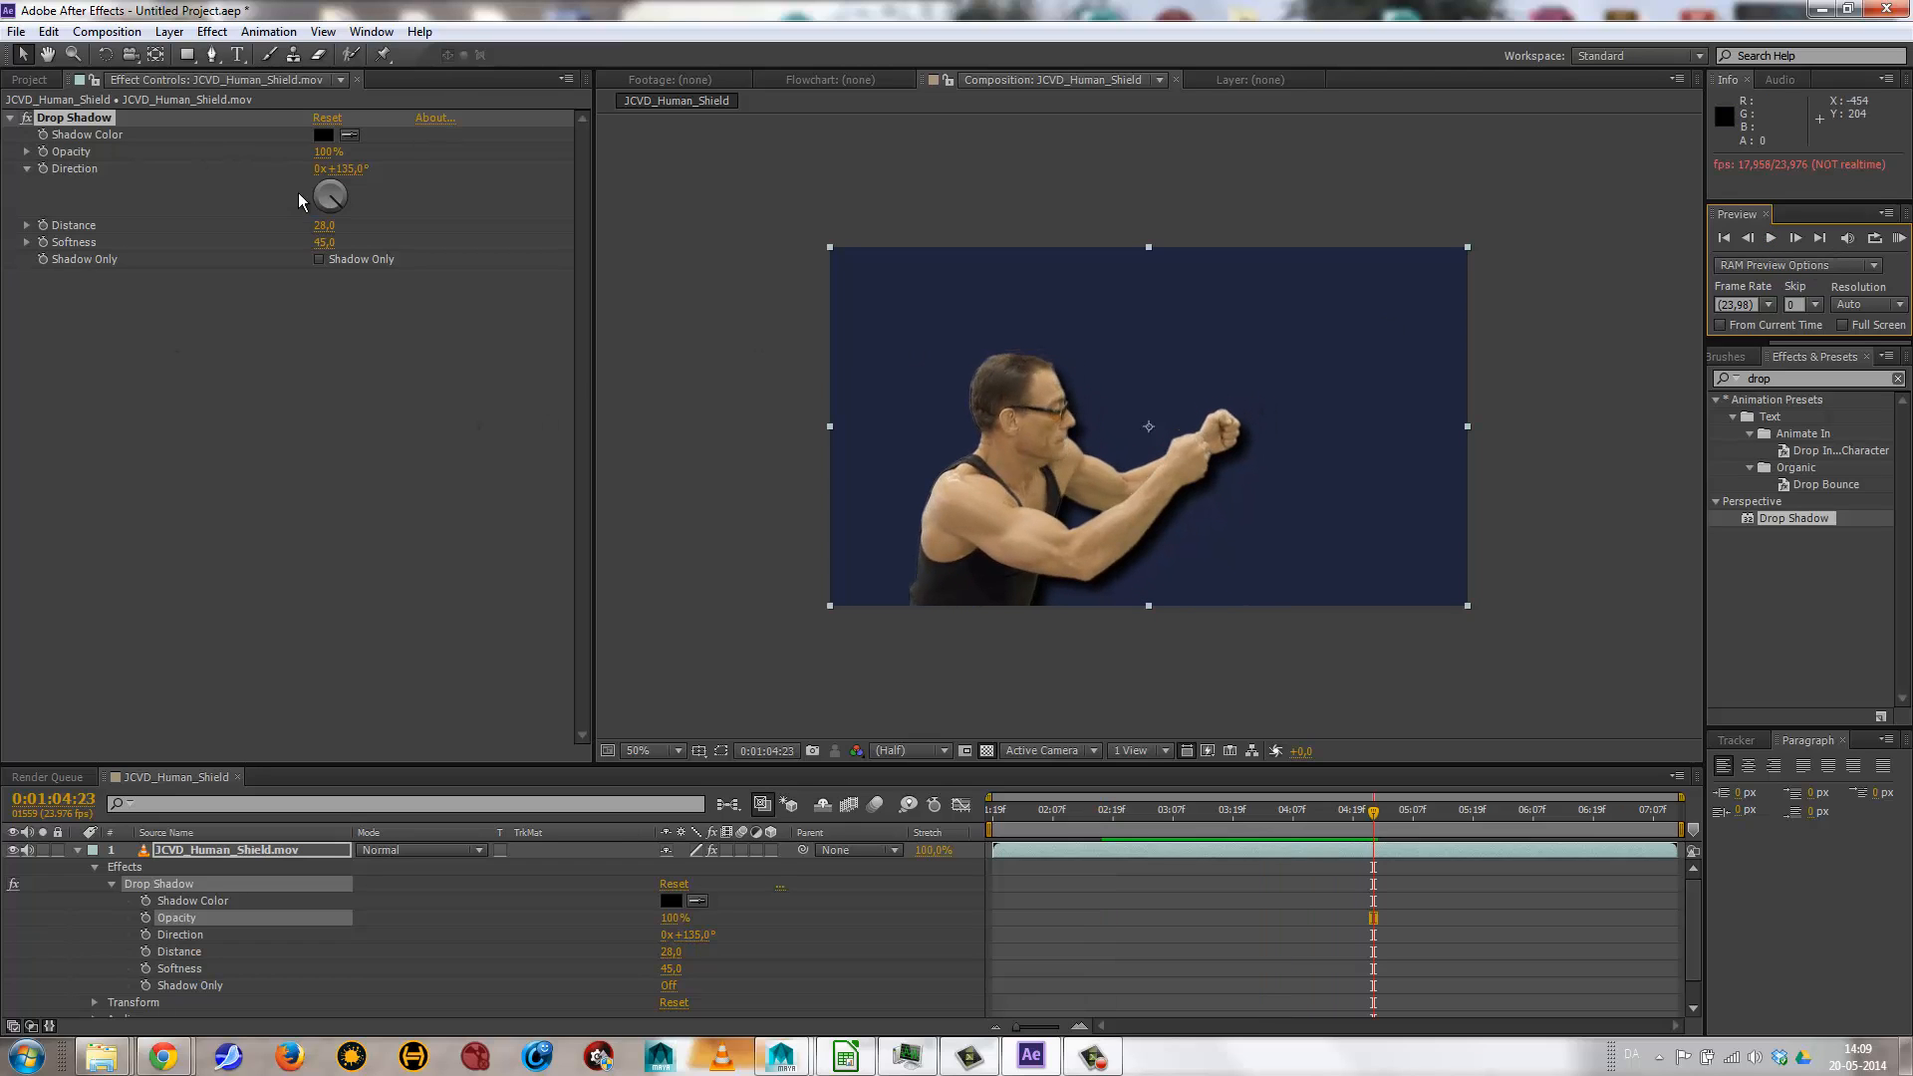
# Set the drop shadow's direction to 124° and collapse the clip layer's properties in the timeline.
pyautogui.moveTo(340, 197); pyautogui.dragTo(375, 225)
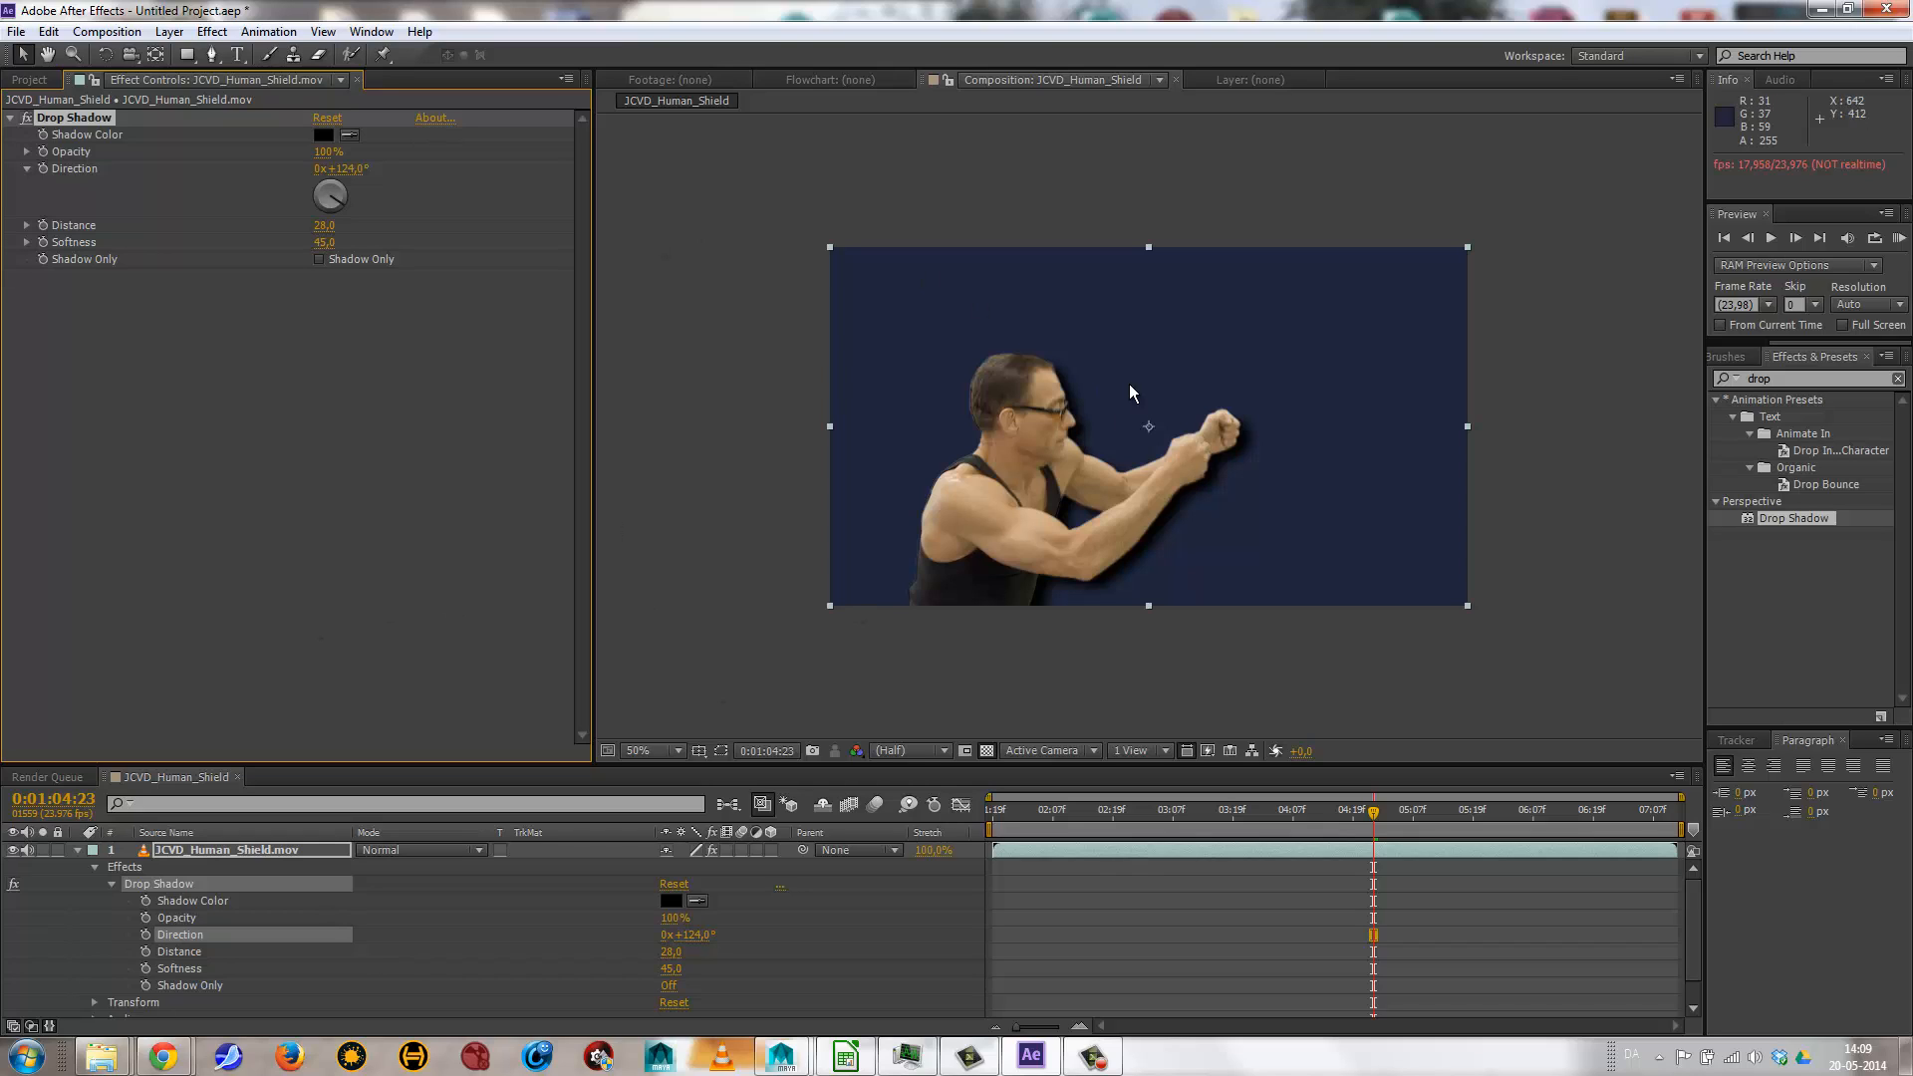
pyautogui.click(77, 851)
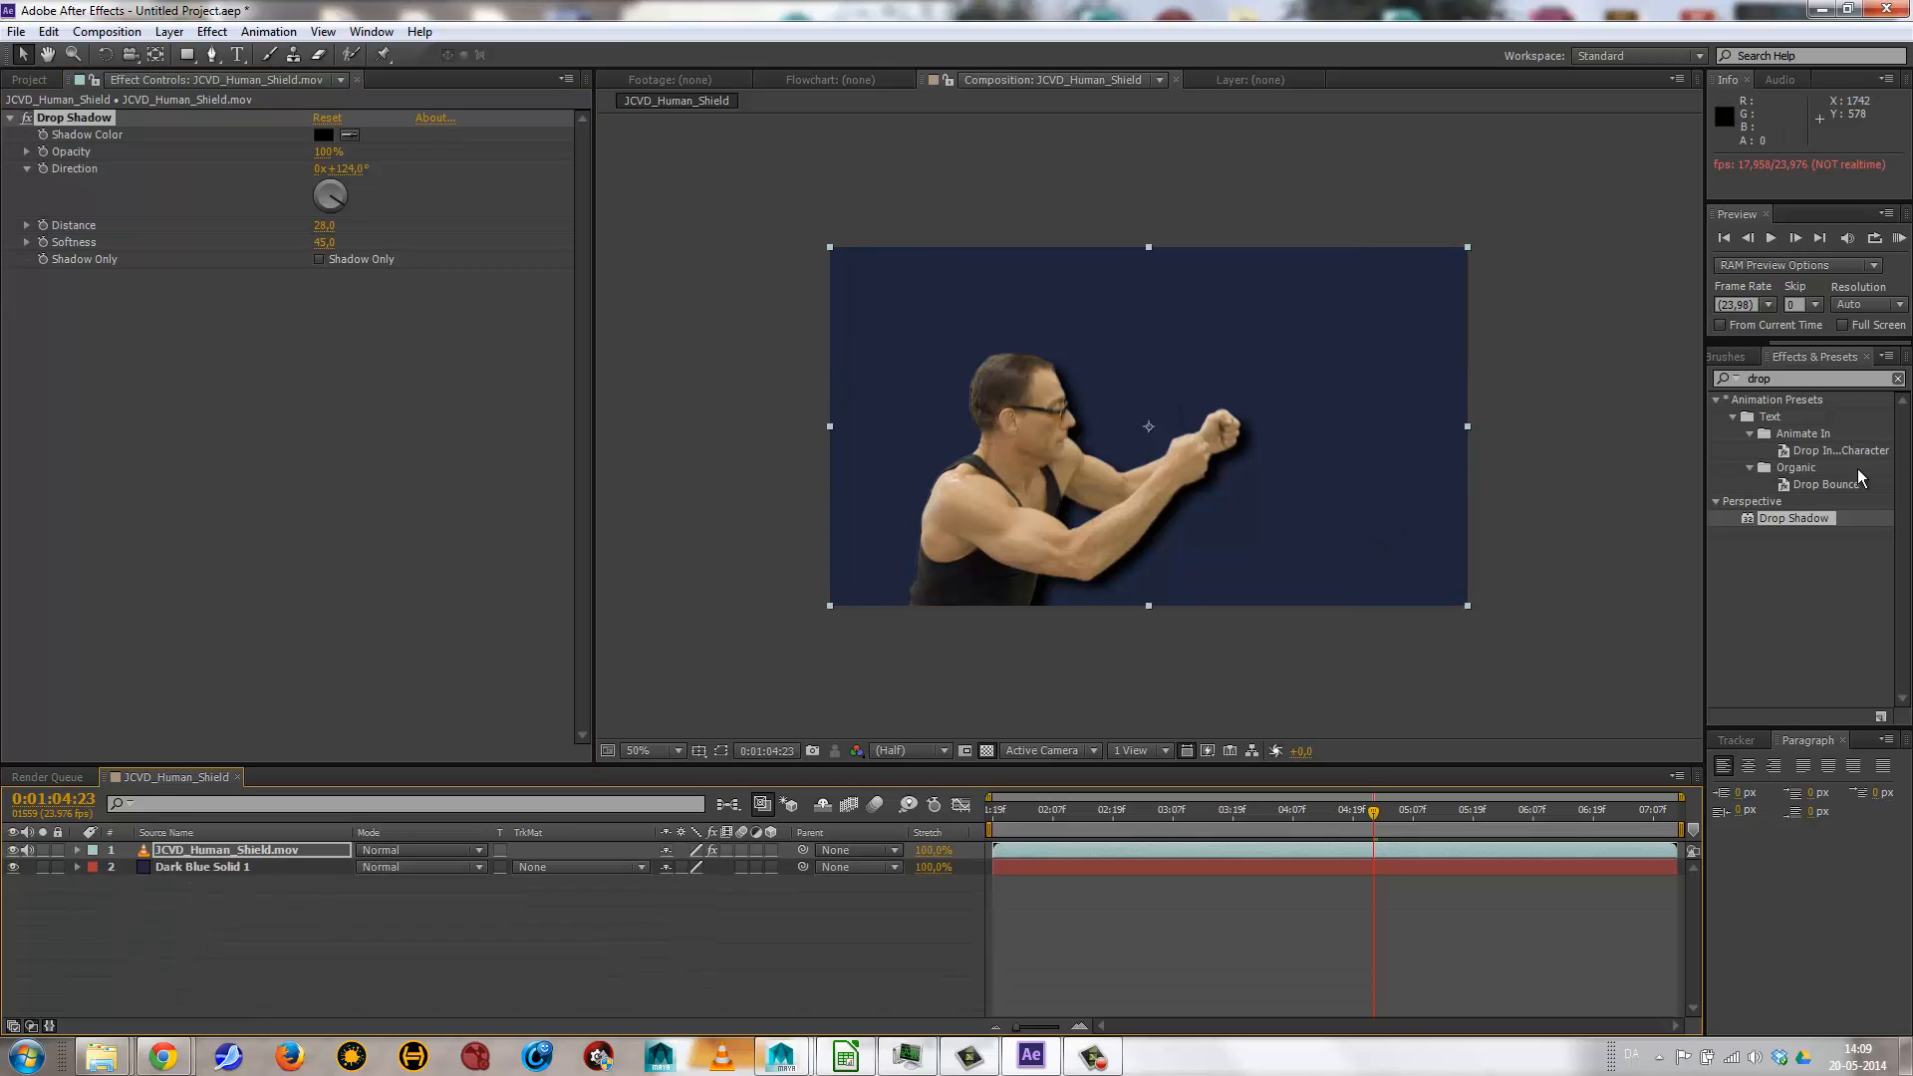
# Find the Ramp effect by searching for "ramp" and apply it to the Dark Blue Solid 1 layer.
pyautogui.click(1829, 389)
pyautogui.click(1825, 377)
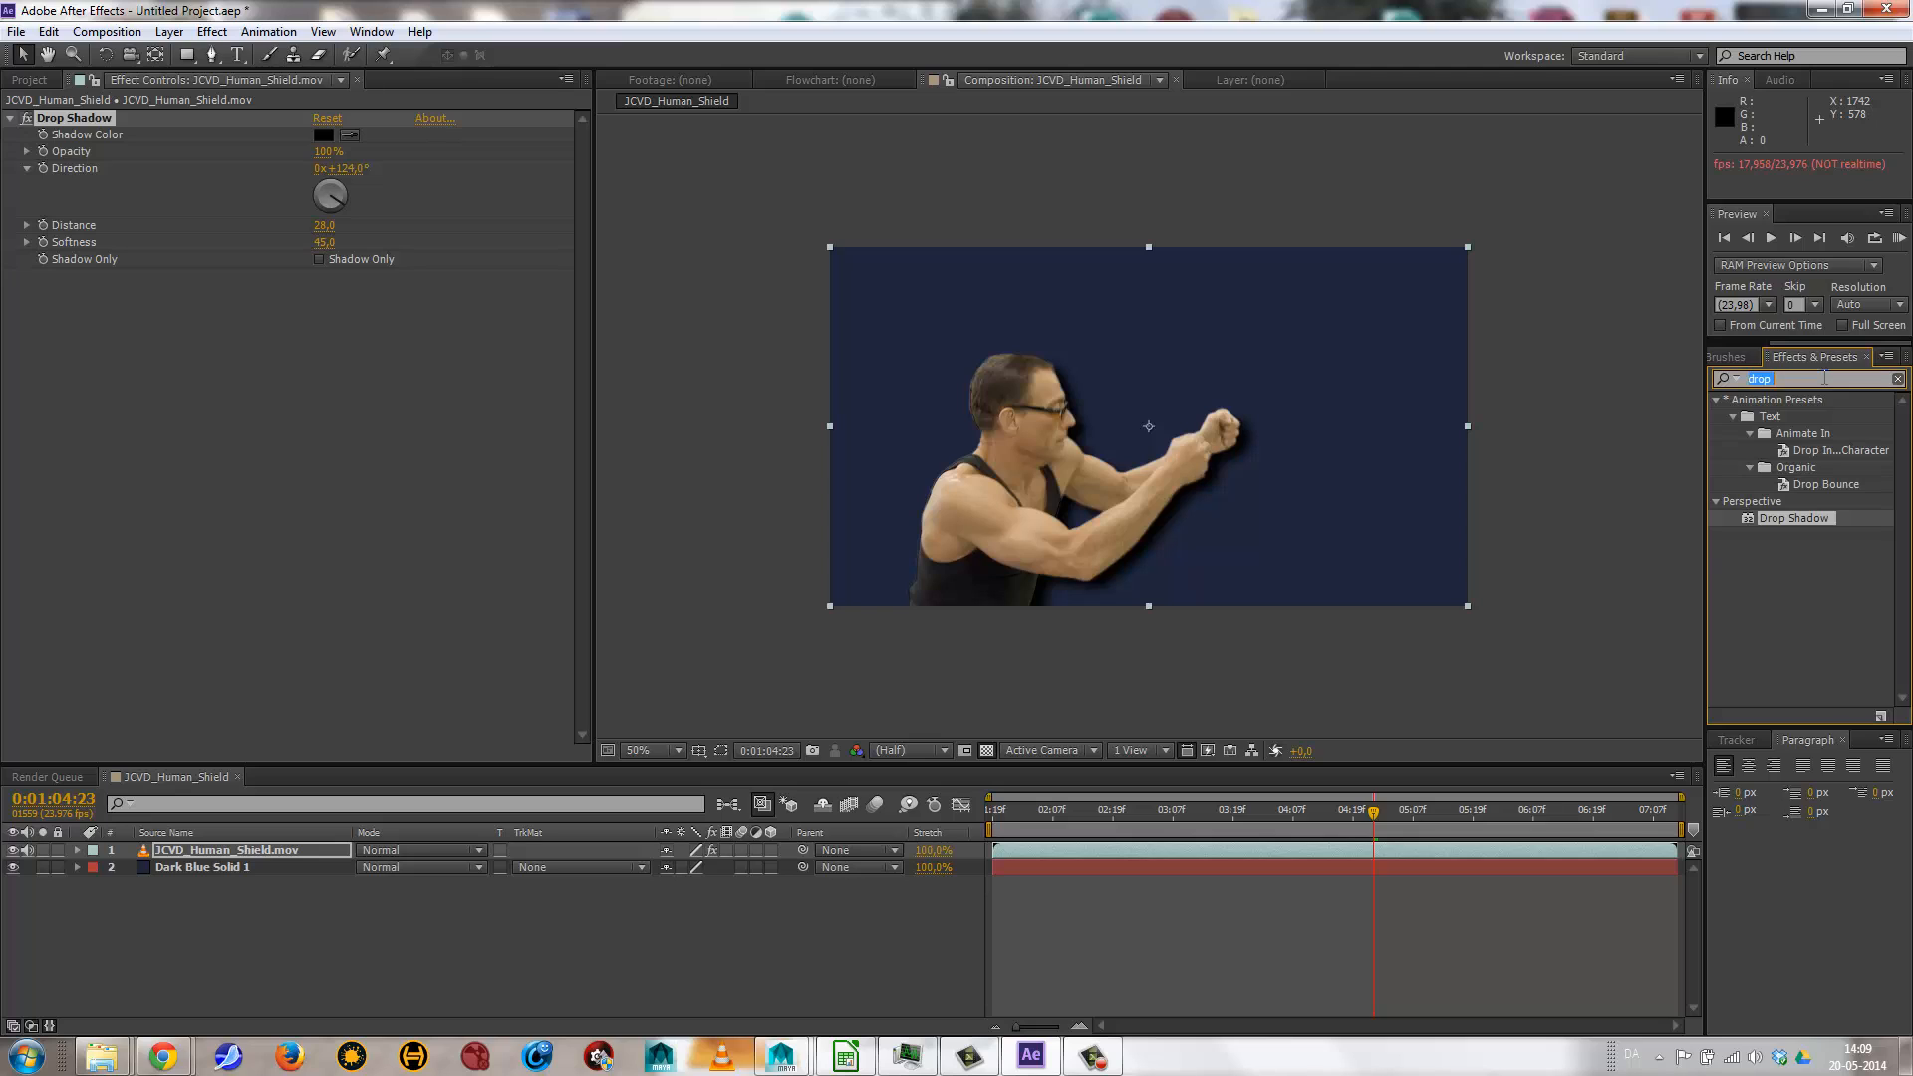
pyautogui.write('ramp')
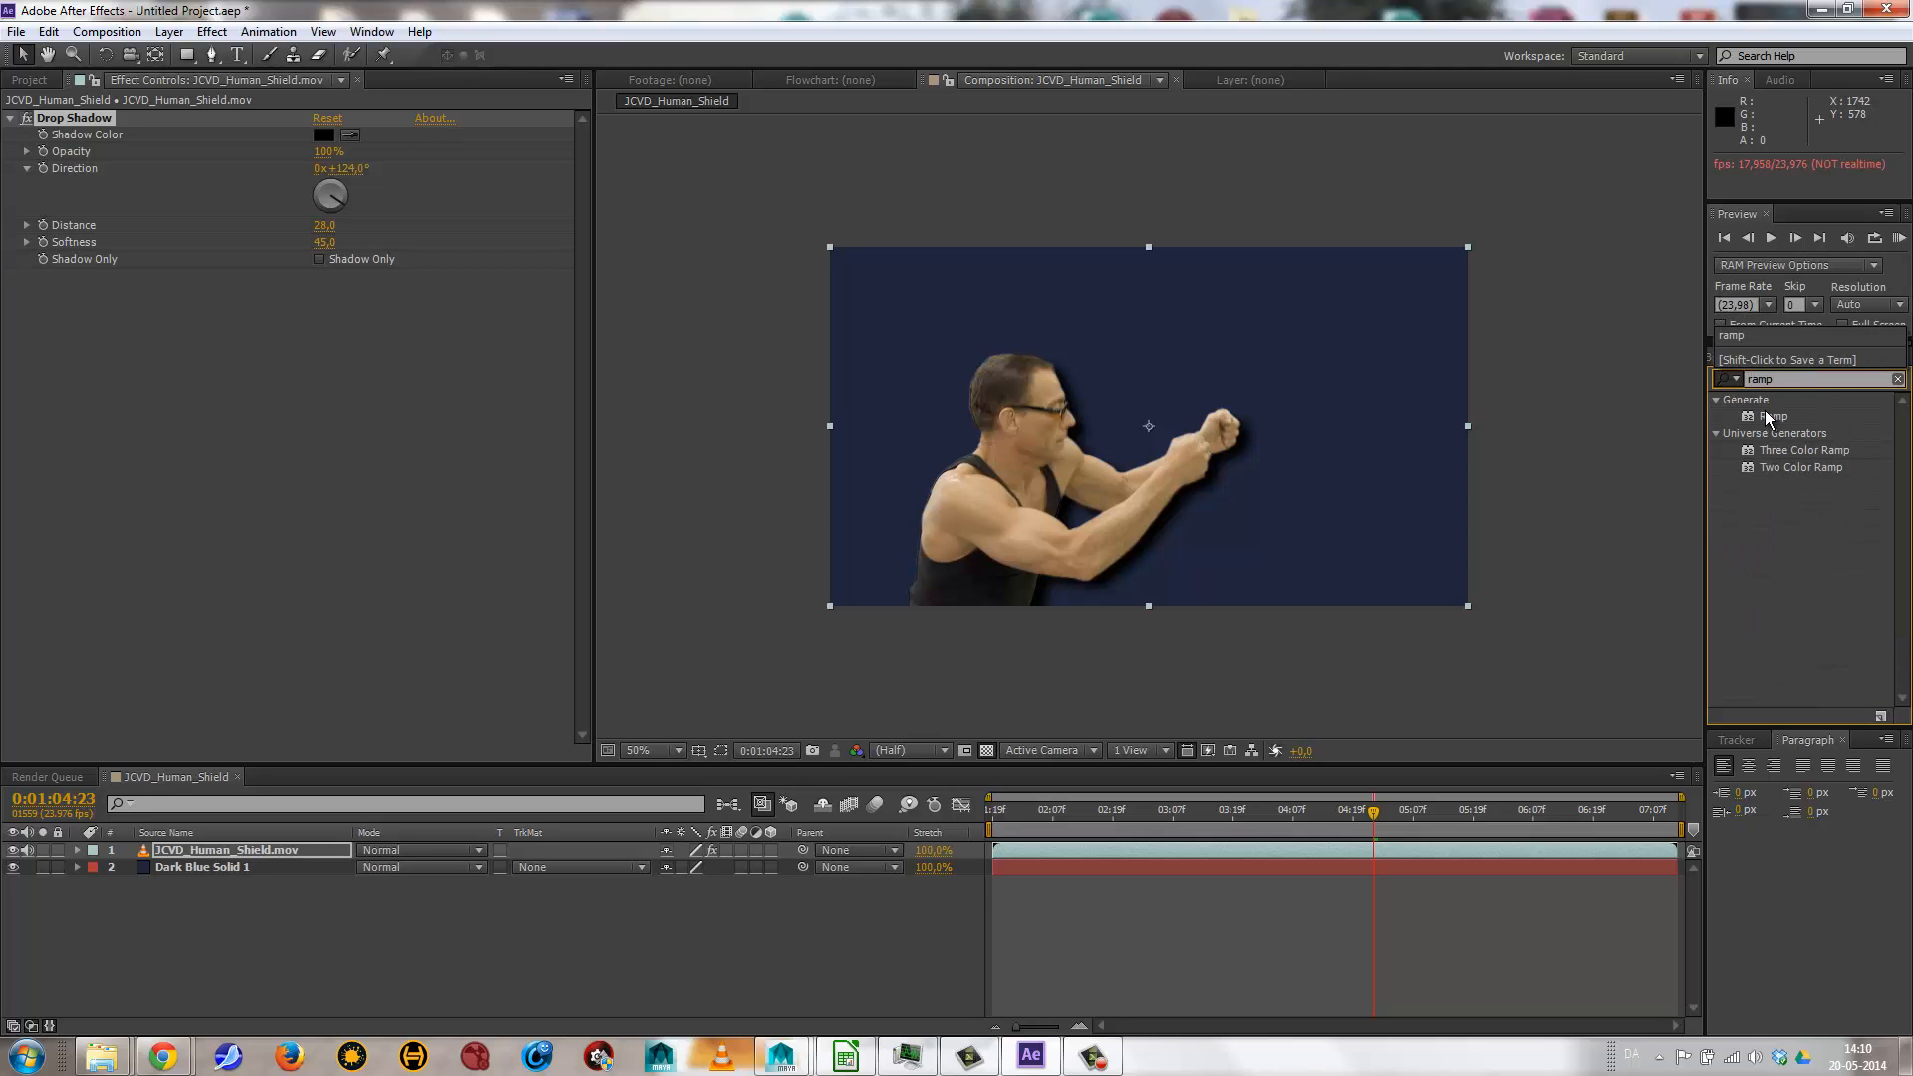
pyautogui.moveTo(1774, 417); pyautogui.dragTo(170, 859)
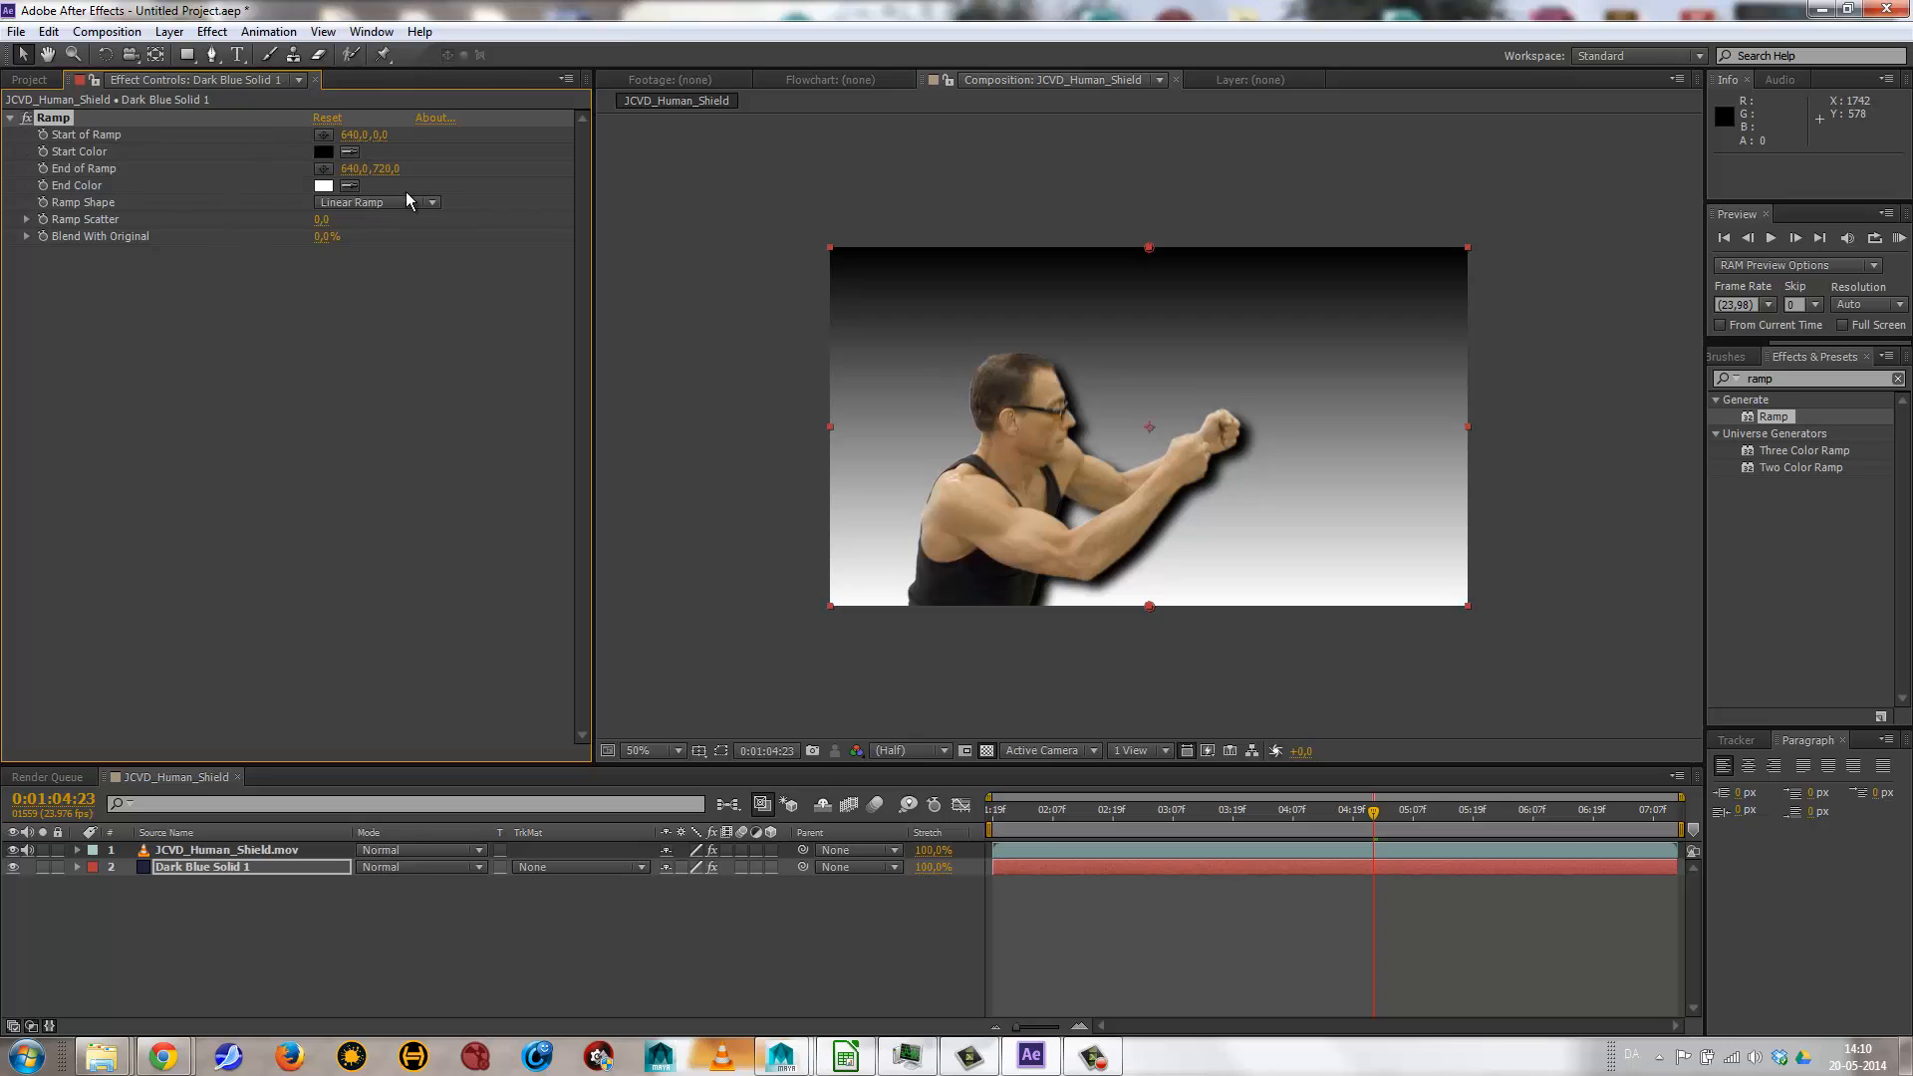
# Set the ramp's start color to the light blue 6F87FF.
pyautogui.click(325, 153)
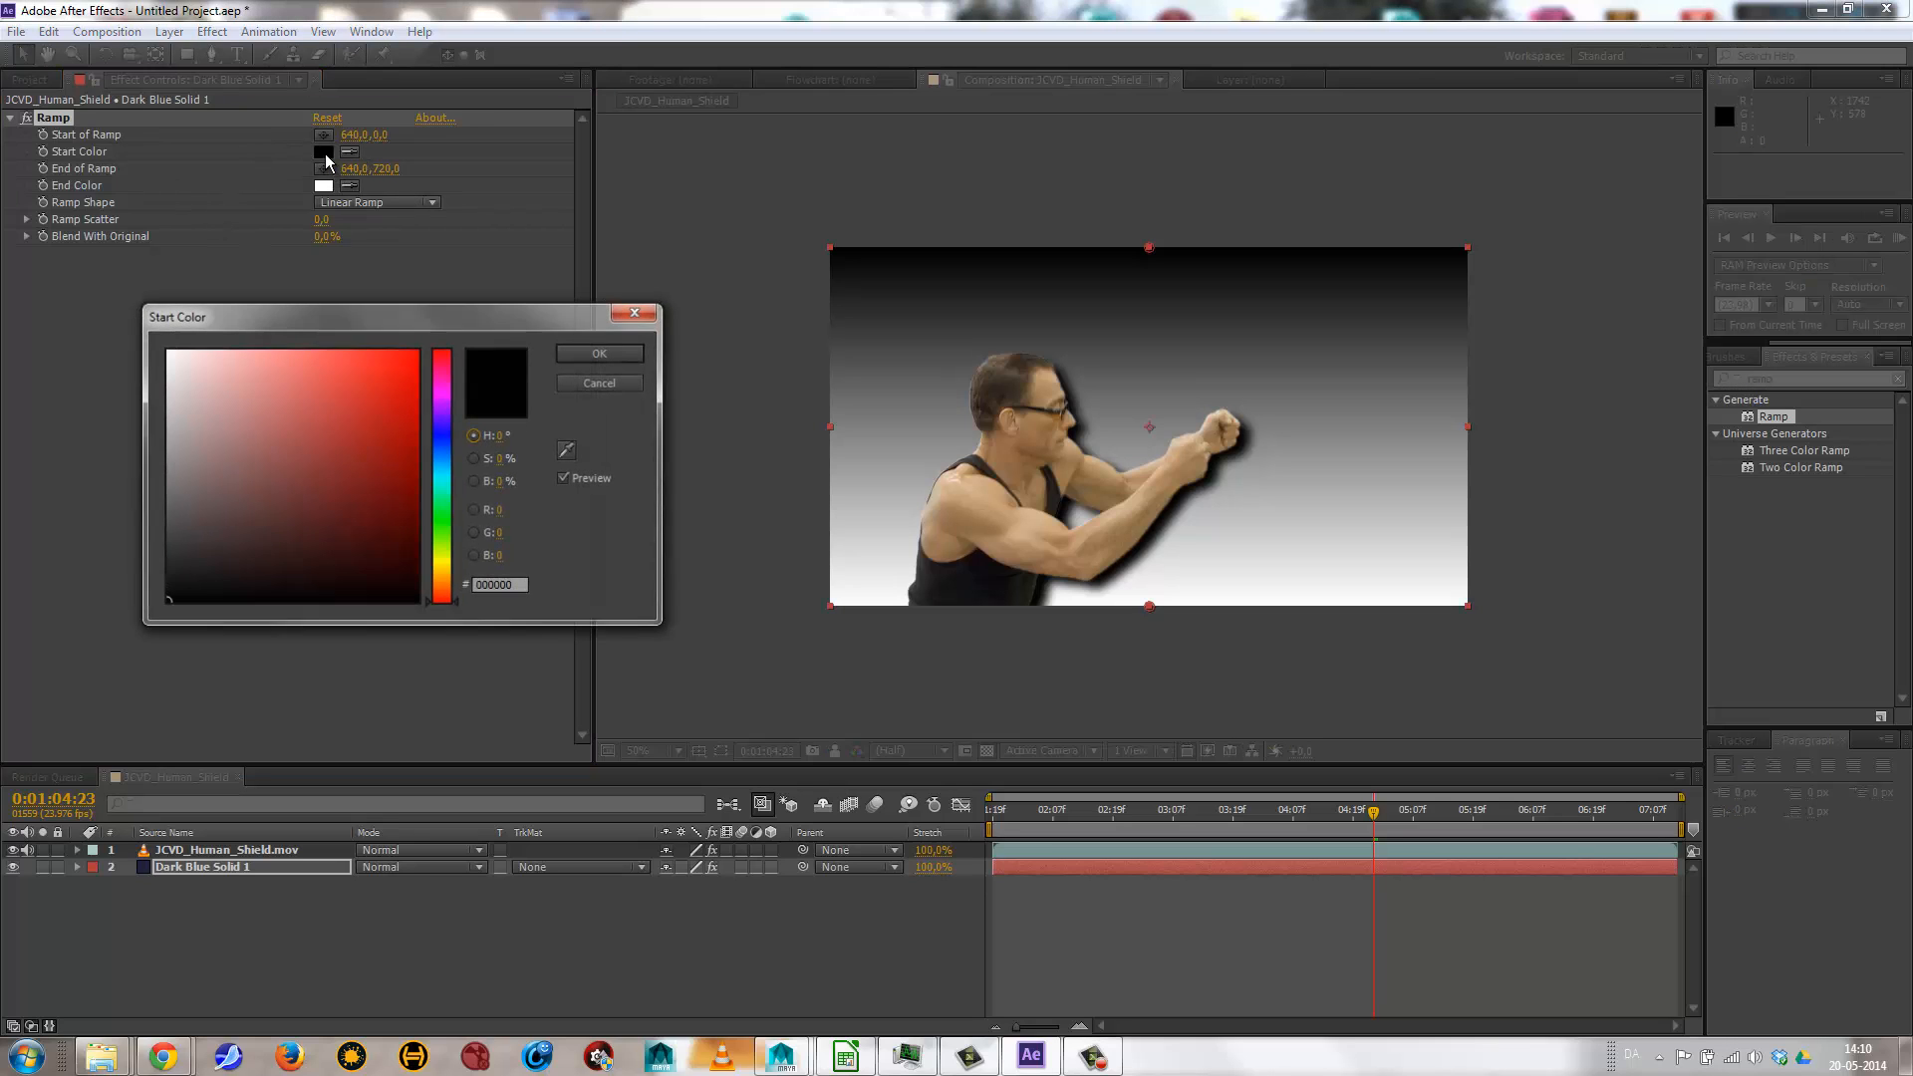
pyautogui.click(444, 450)
pyautogui.moveTo(444, 449); pyautogui.dragTo(444, 442)
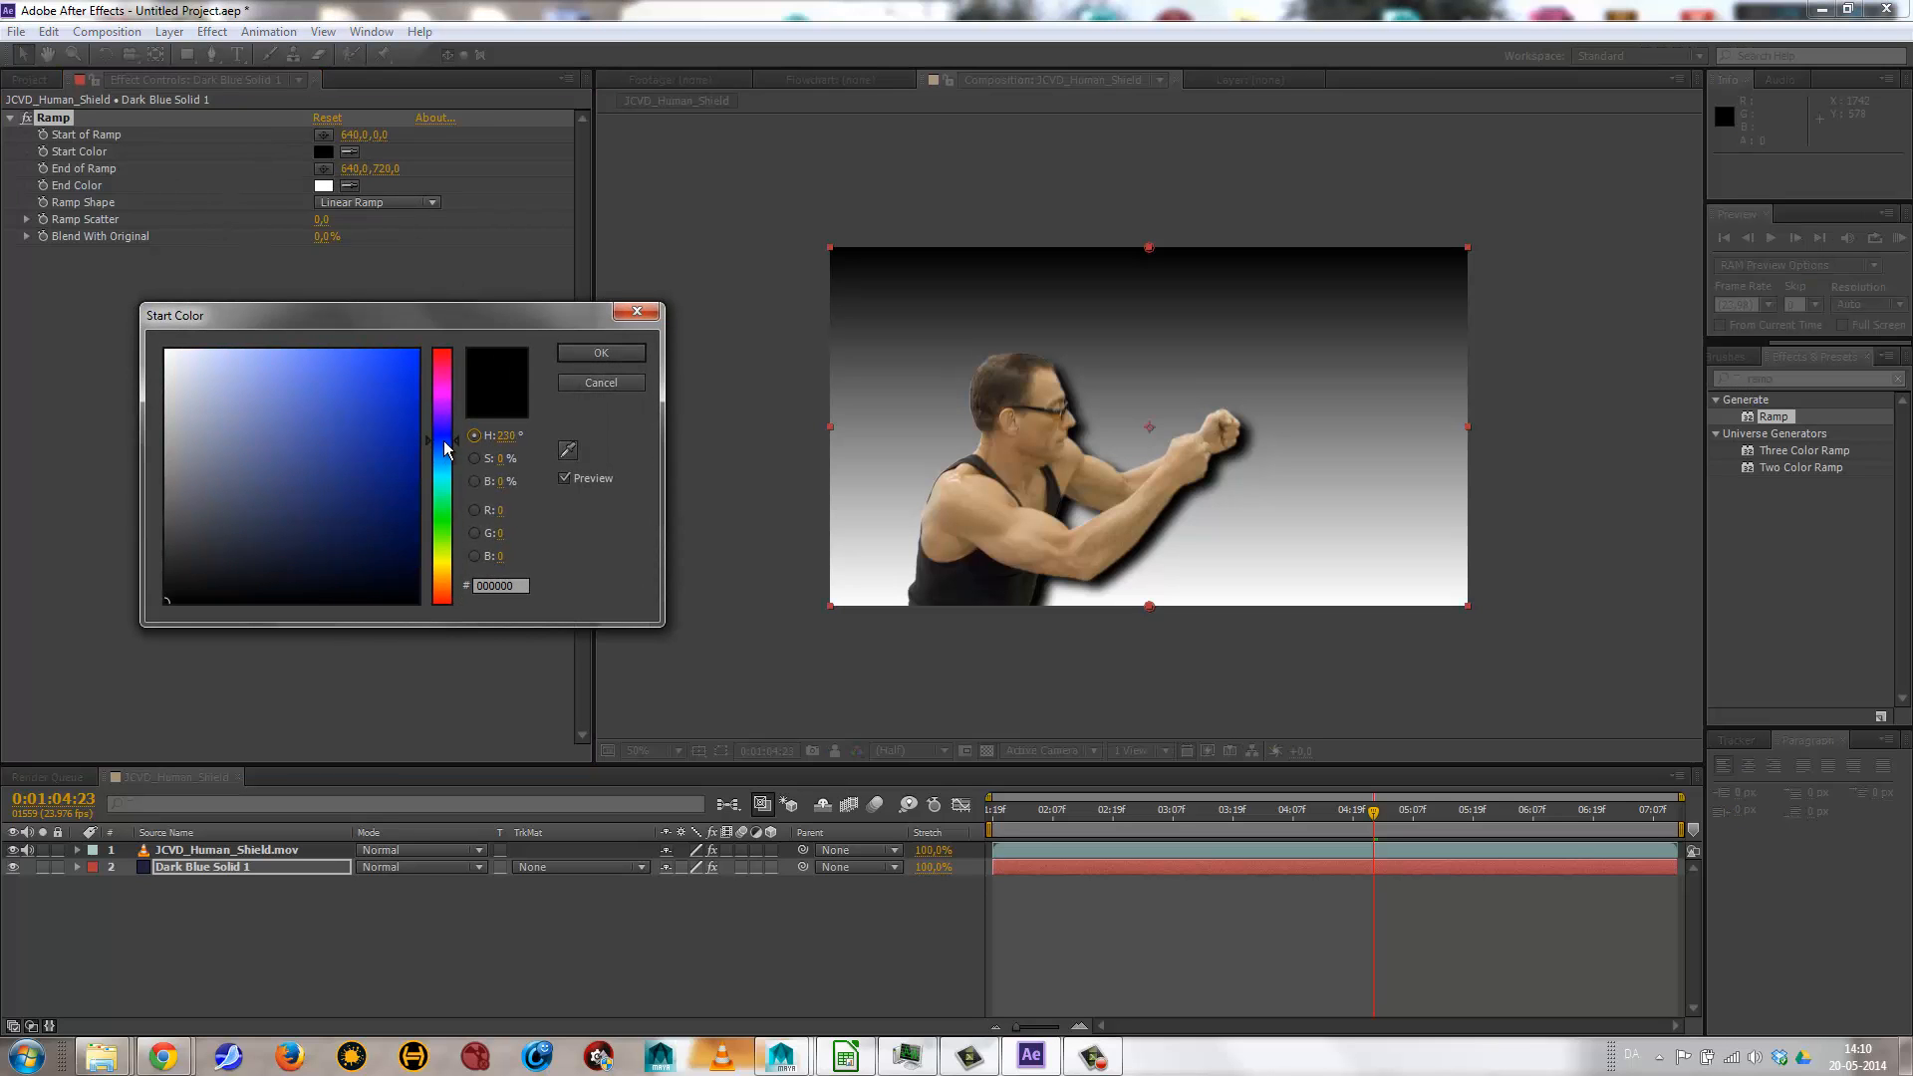
pyautogui.click(308, 349)
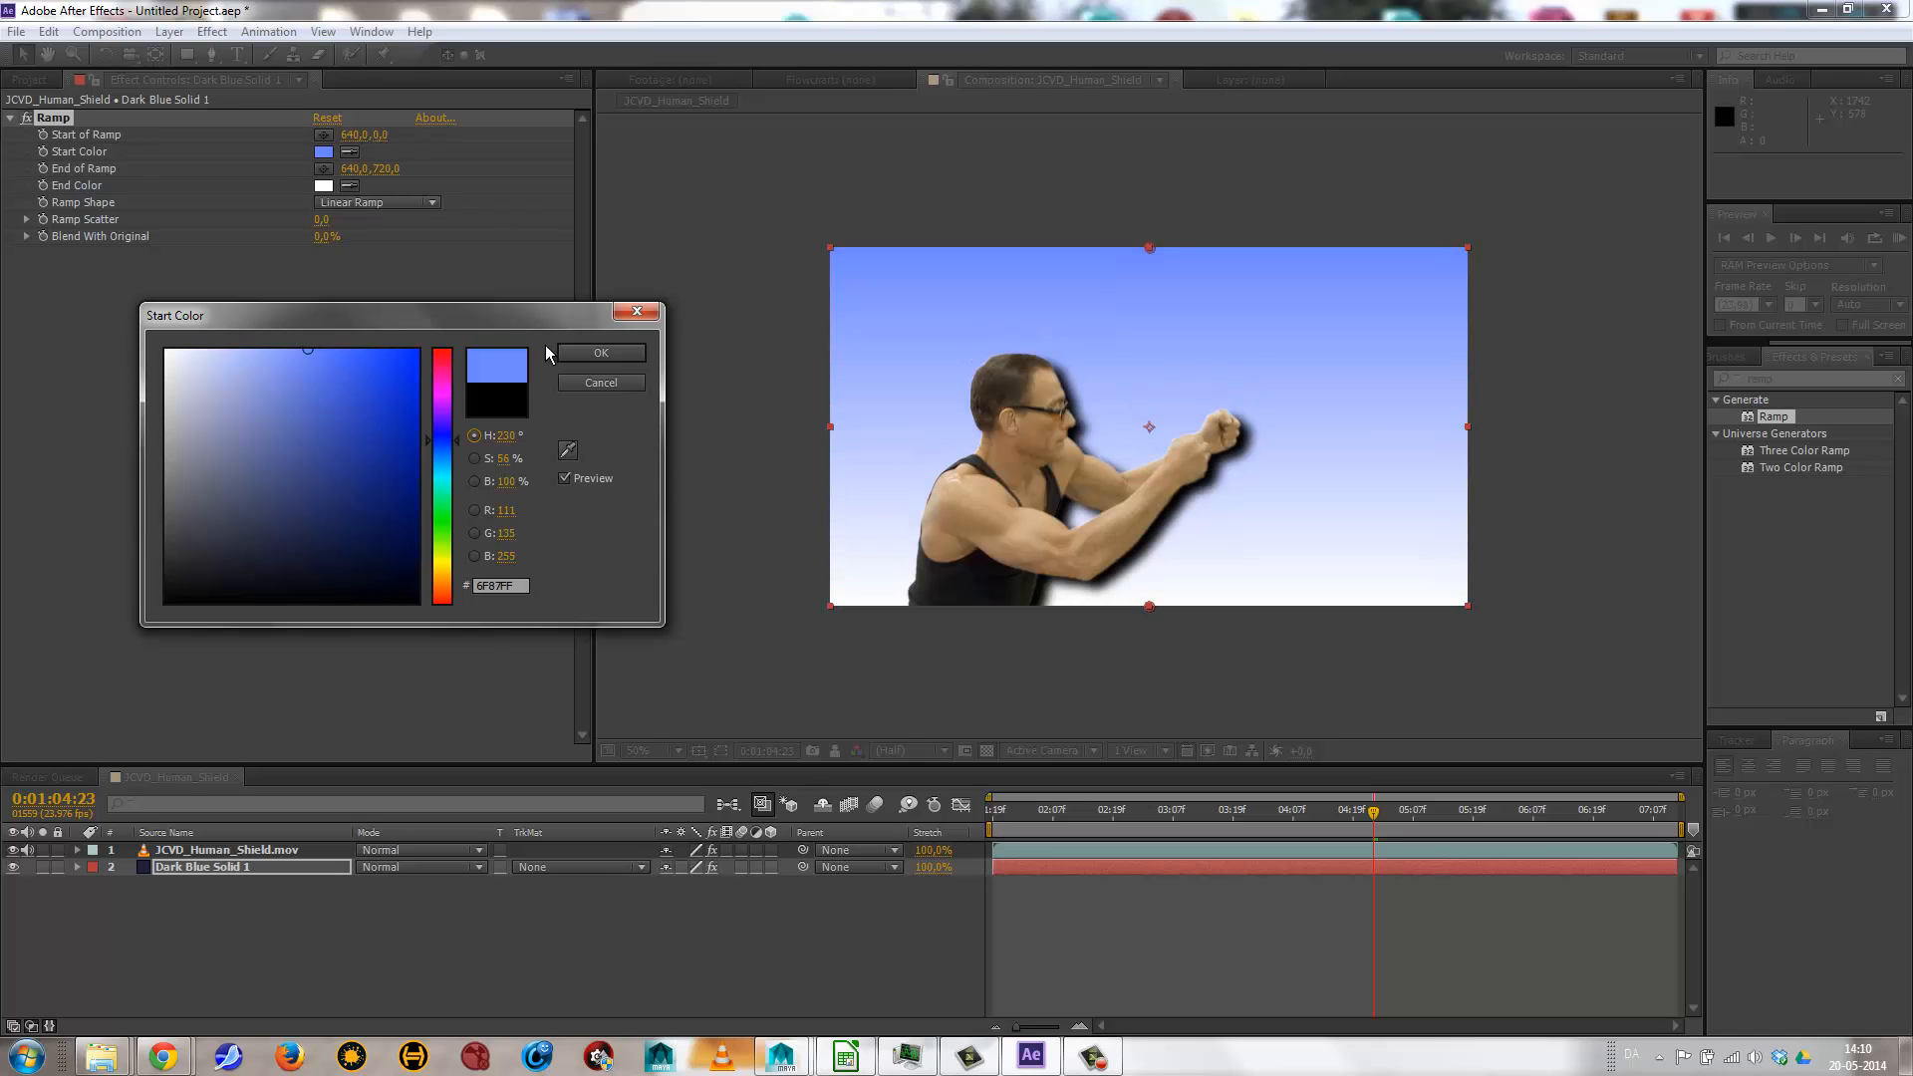
pyautogui.click(601, 352)
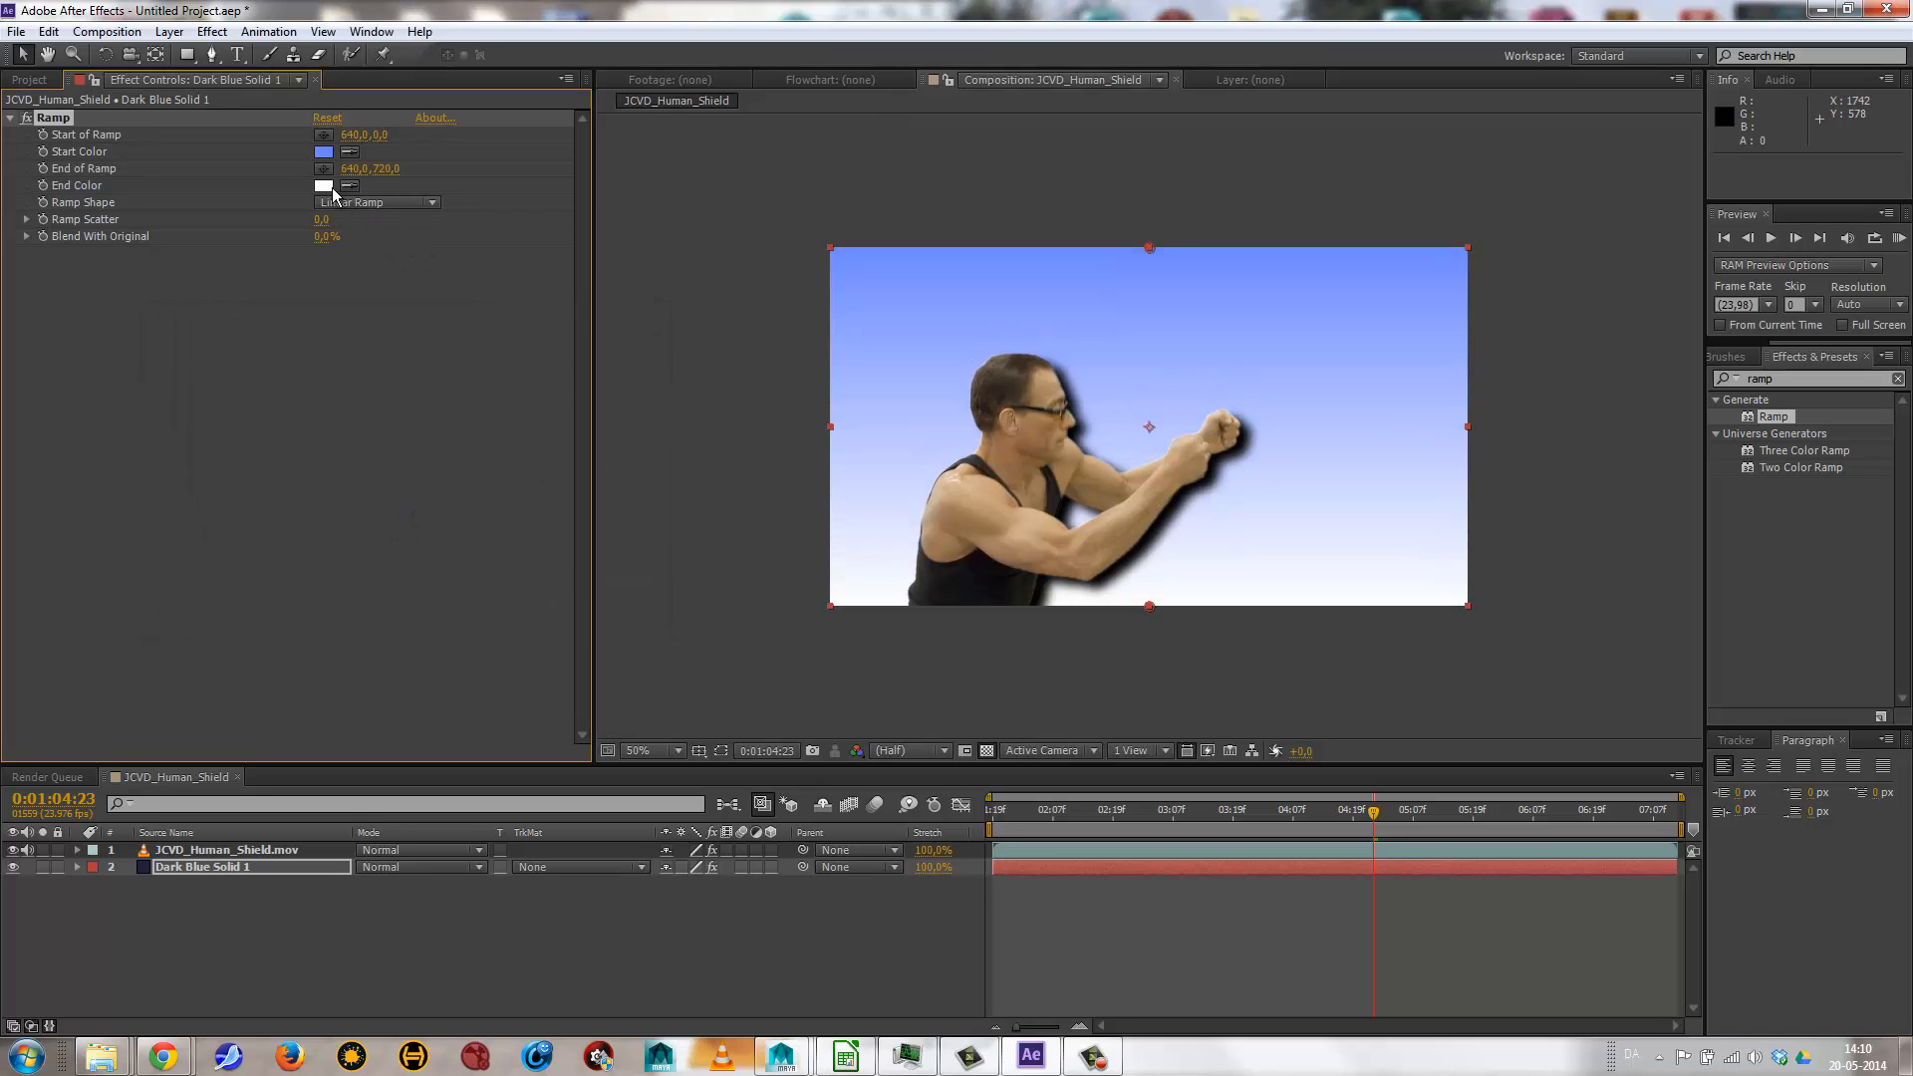
# Set the ramp's end color to a very dark, nearly black blue.
pyautogui.click(323, 186)
pyautogui.click(443, 435)
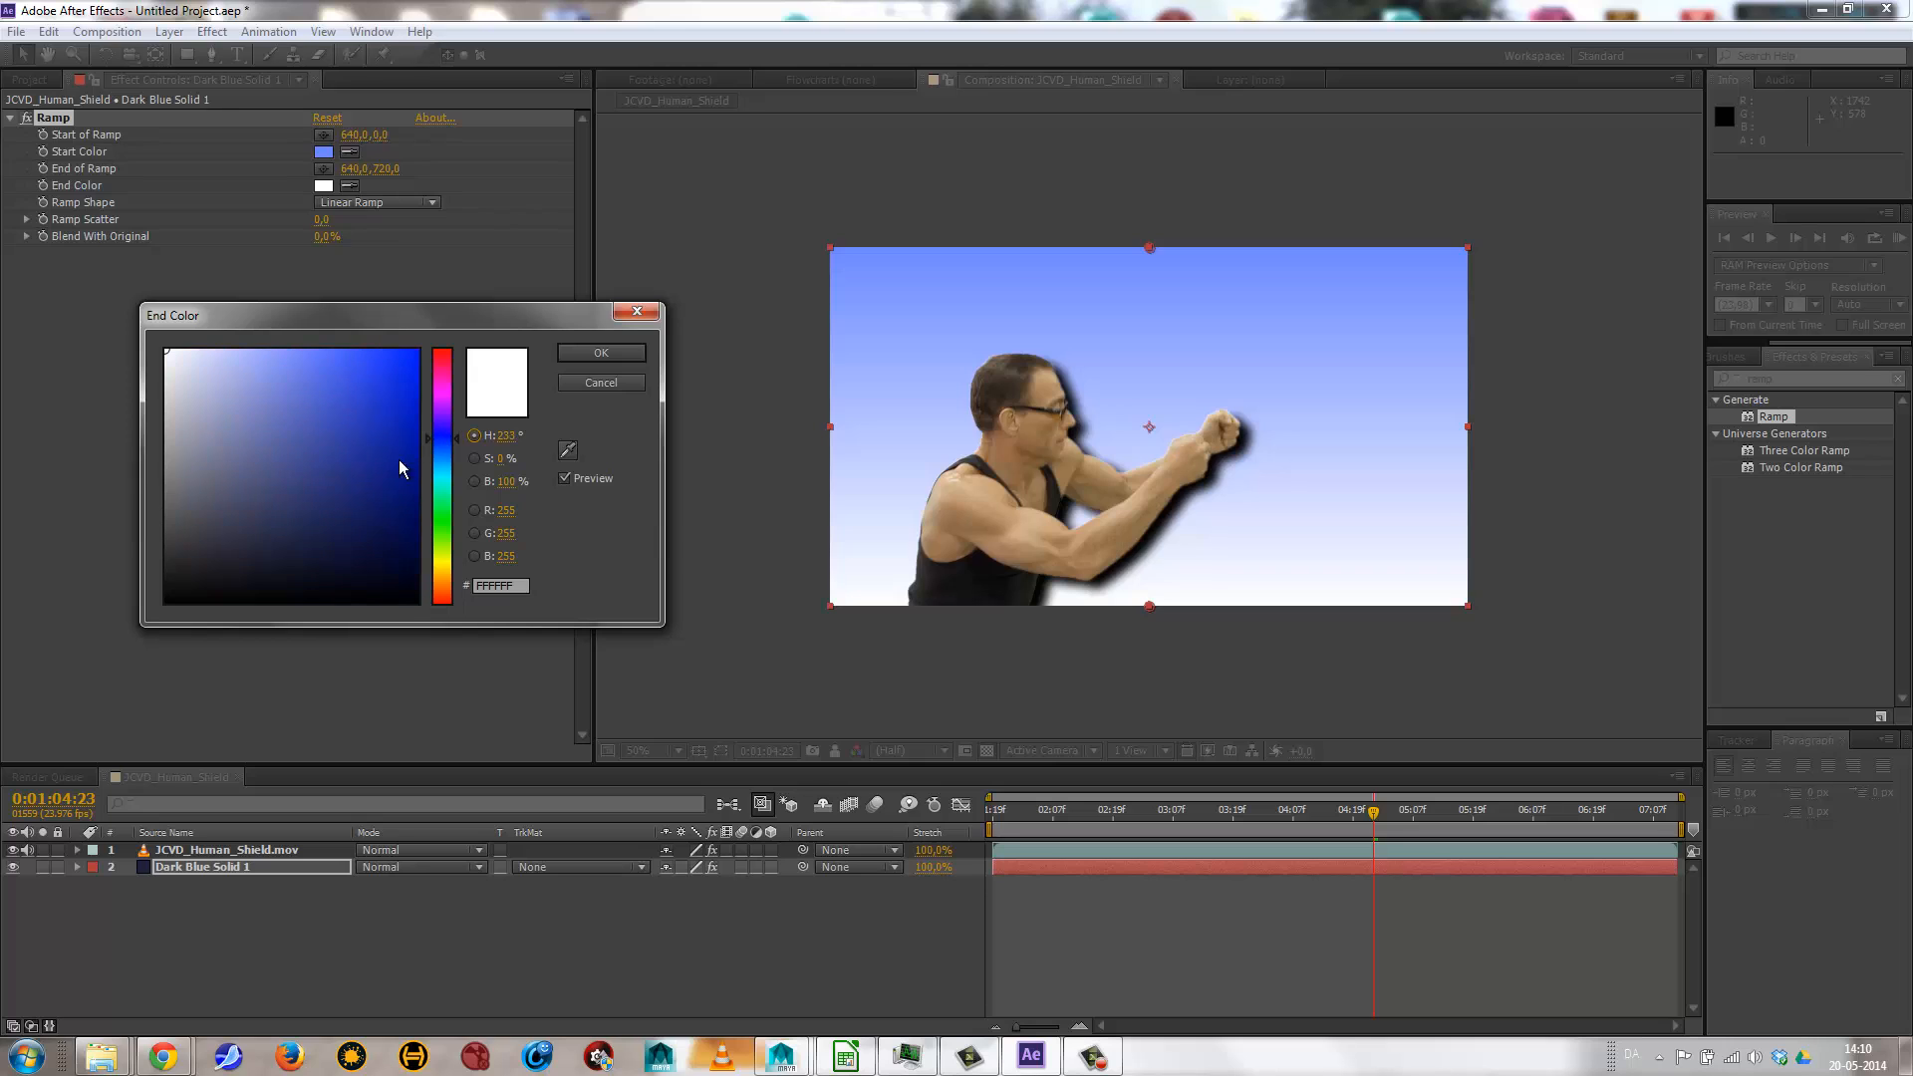
pyautogui.moveTo(342, 454); pyautogui.dragTo(283, 577)
pyautogui.click(612, 355)
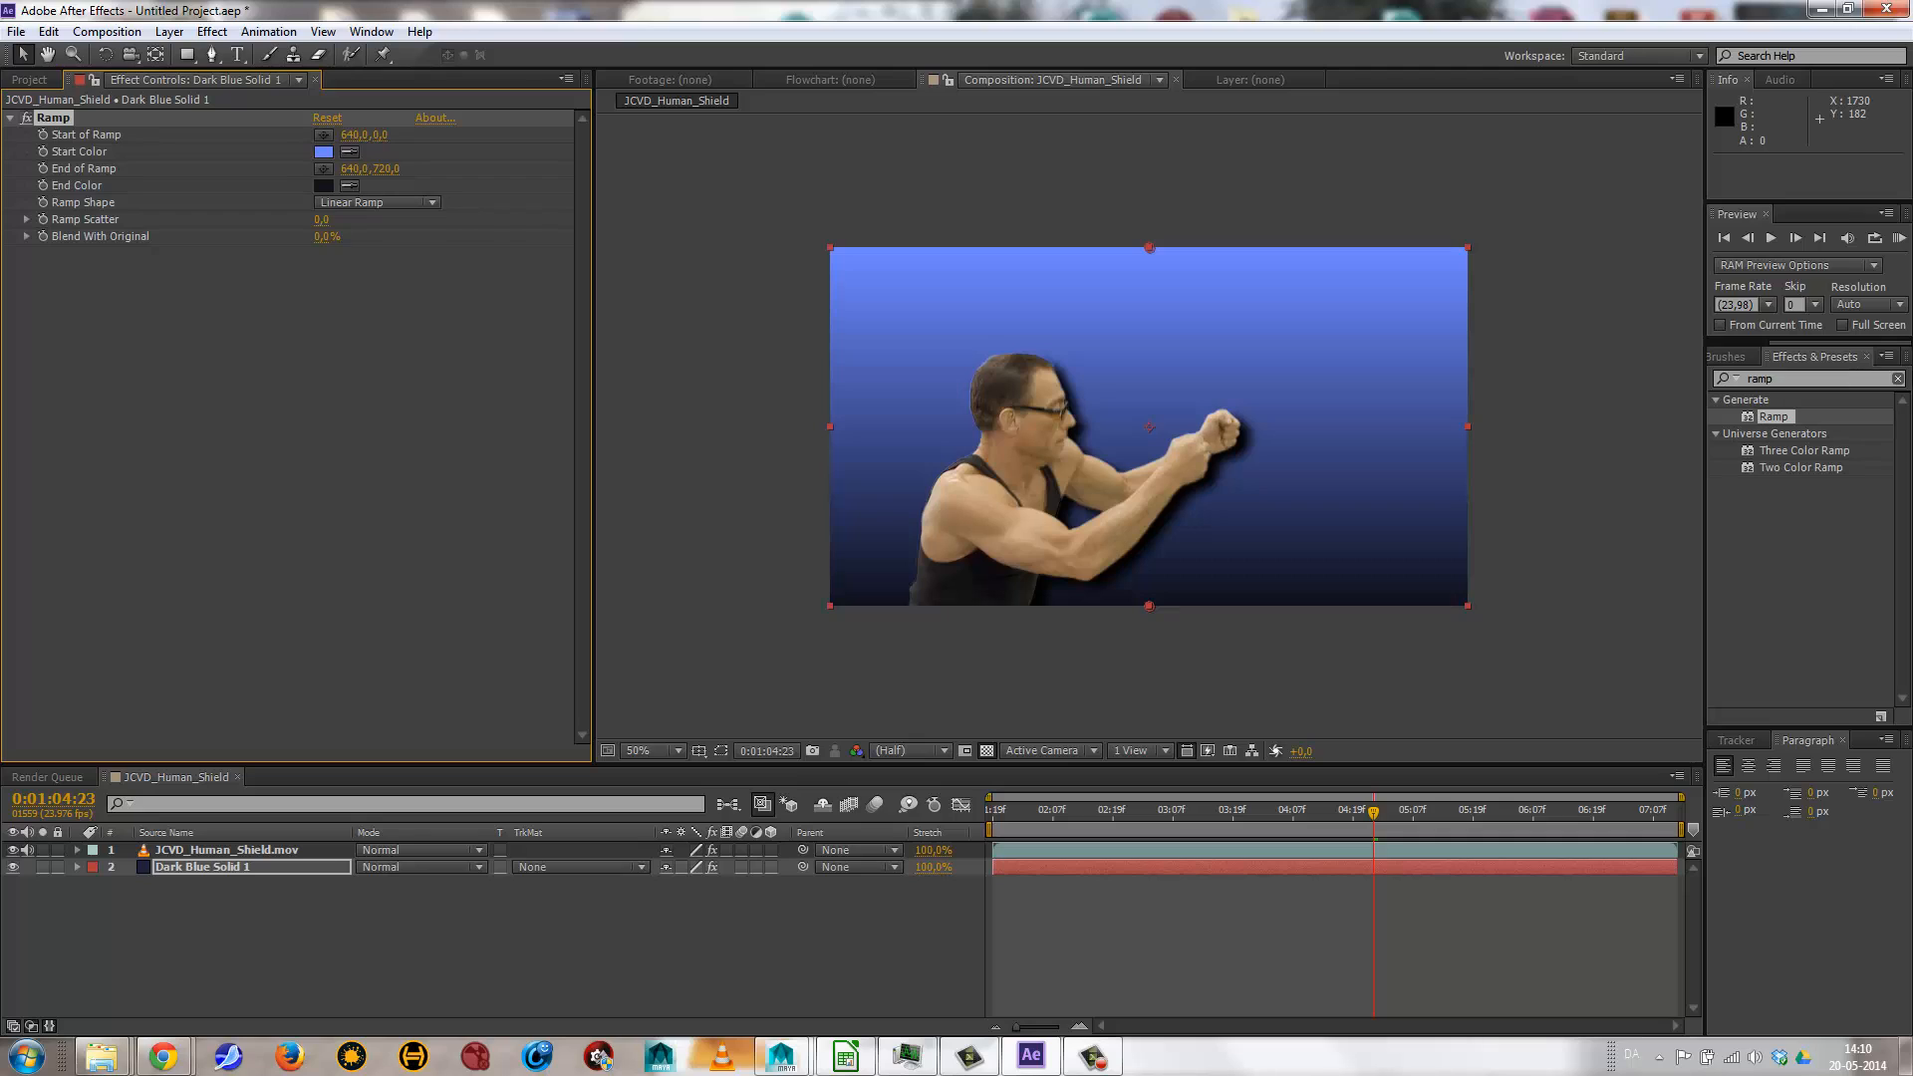
# Clear the effects search and examine the effects in the Audio, Blur & Sharpen, Channel and Color Correction categories.
pyautogui.click(1897, 378)
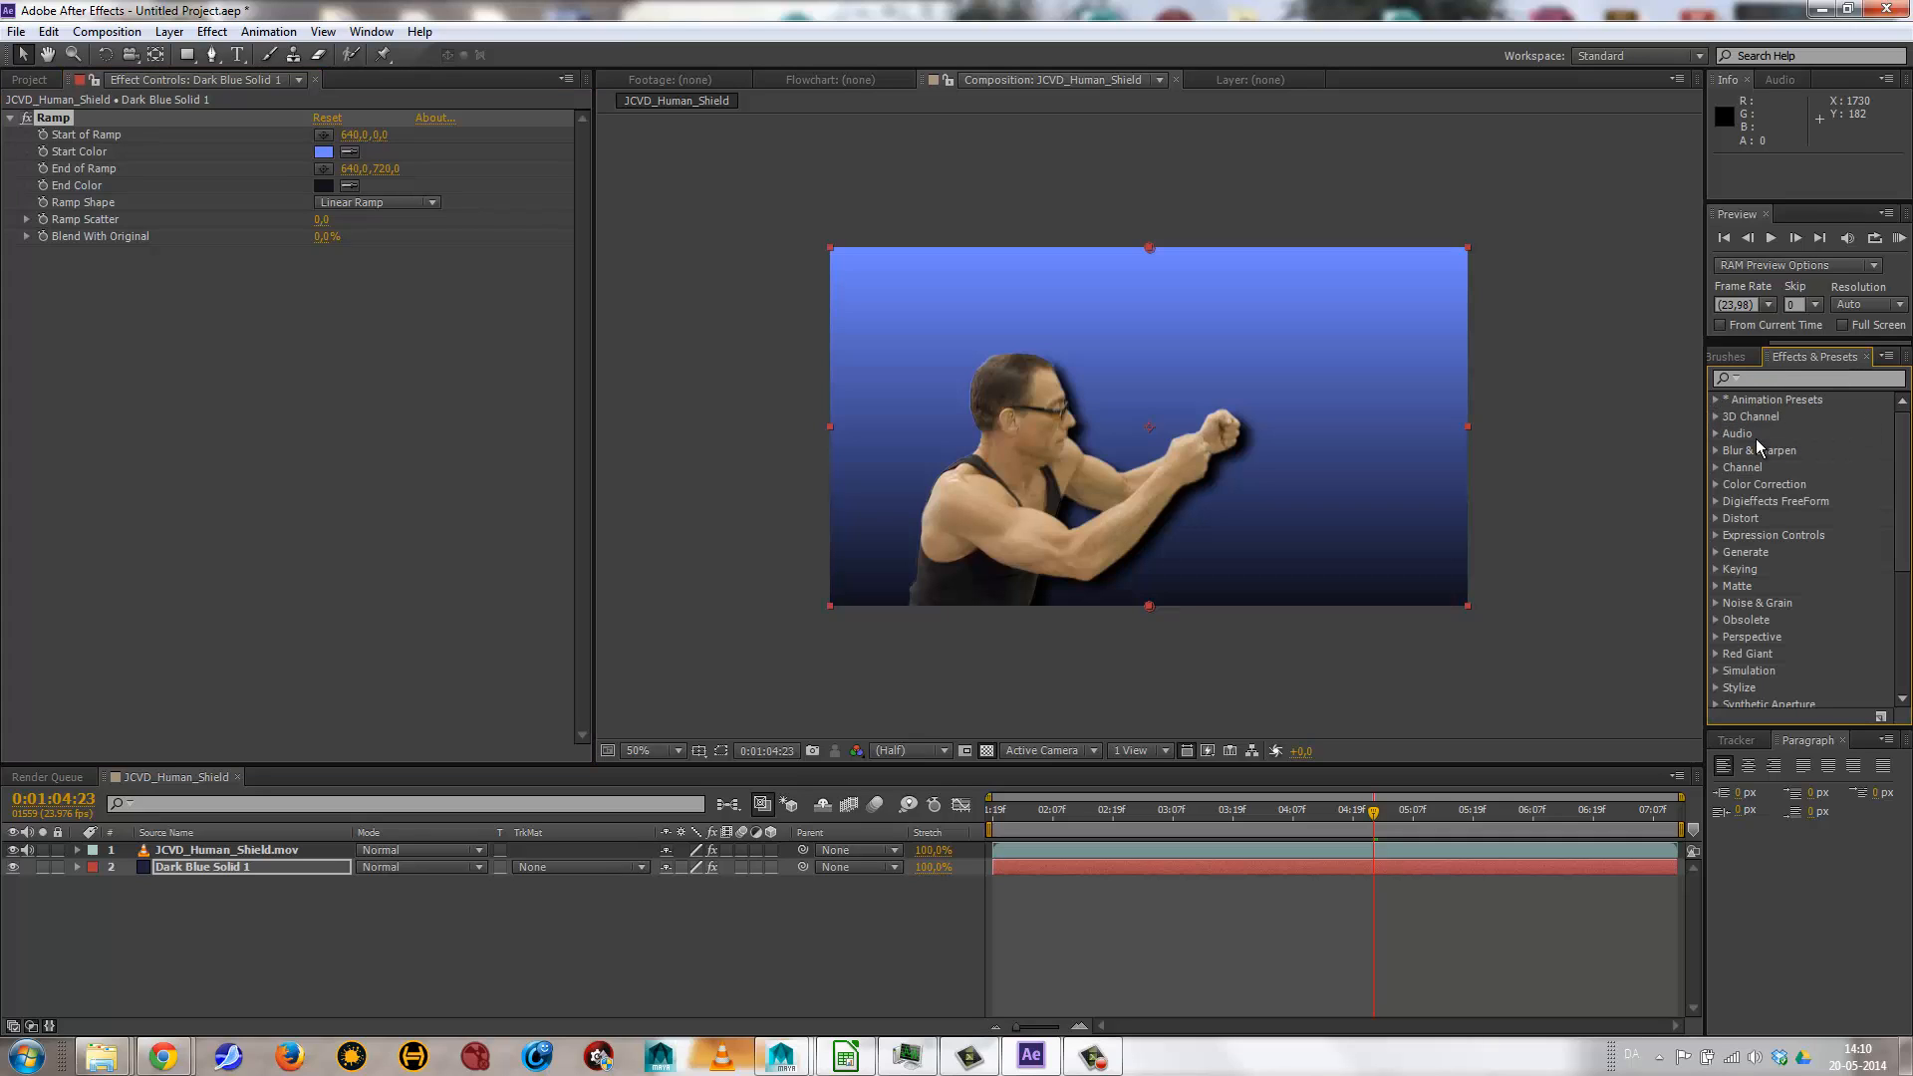
pyautogui.click(1717, 434)
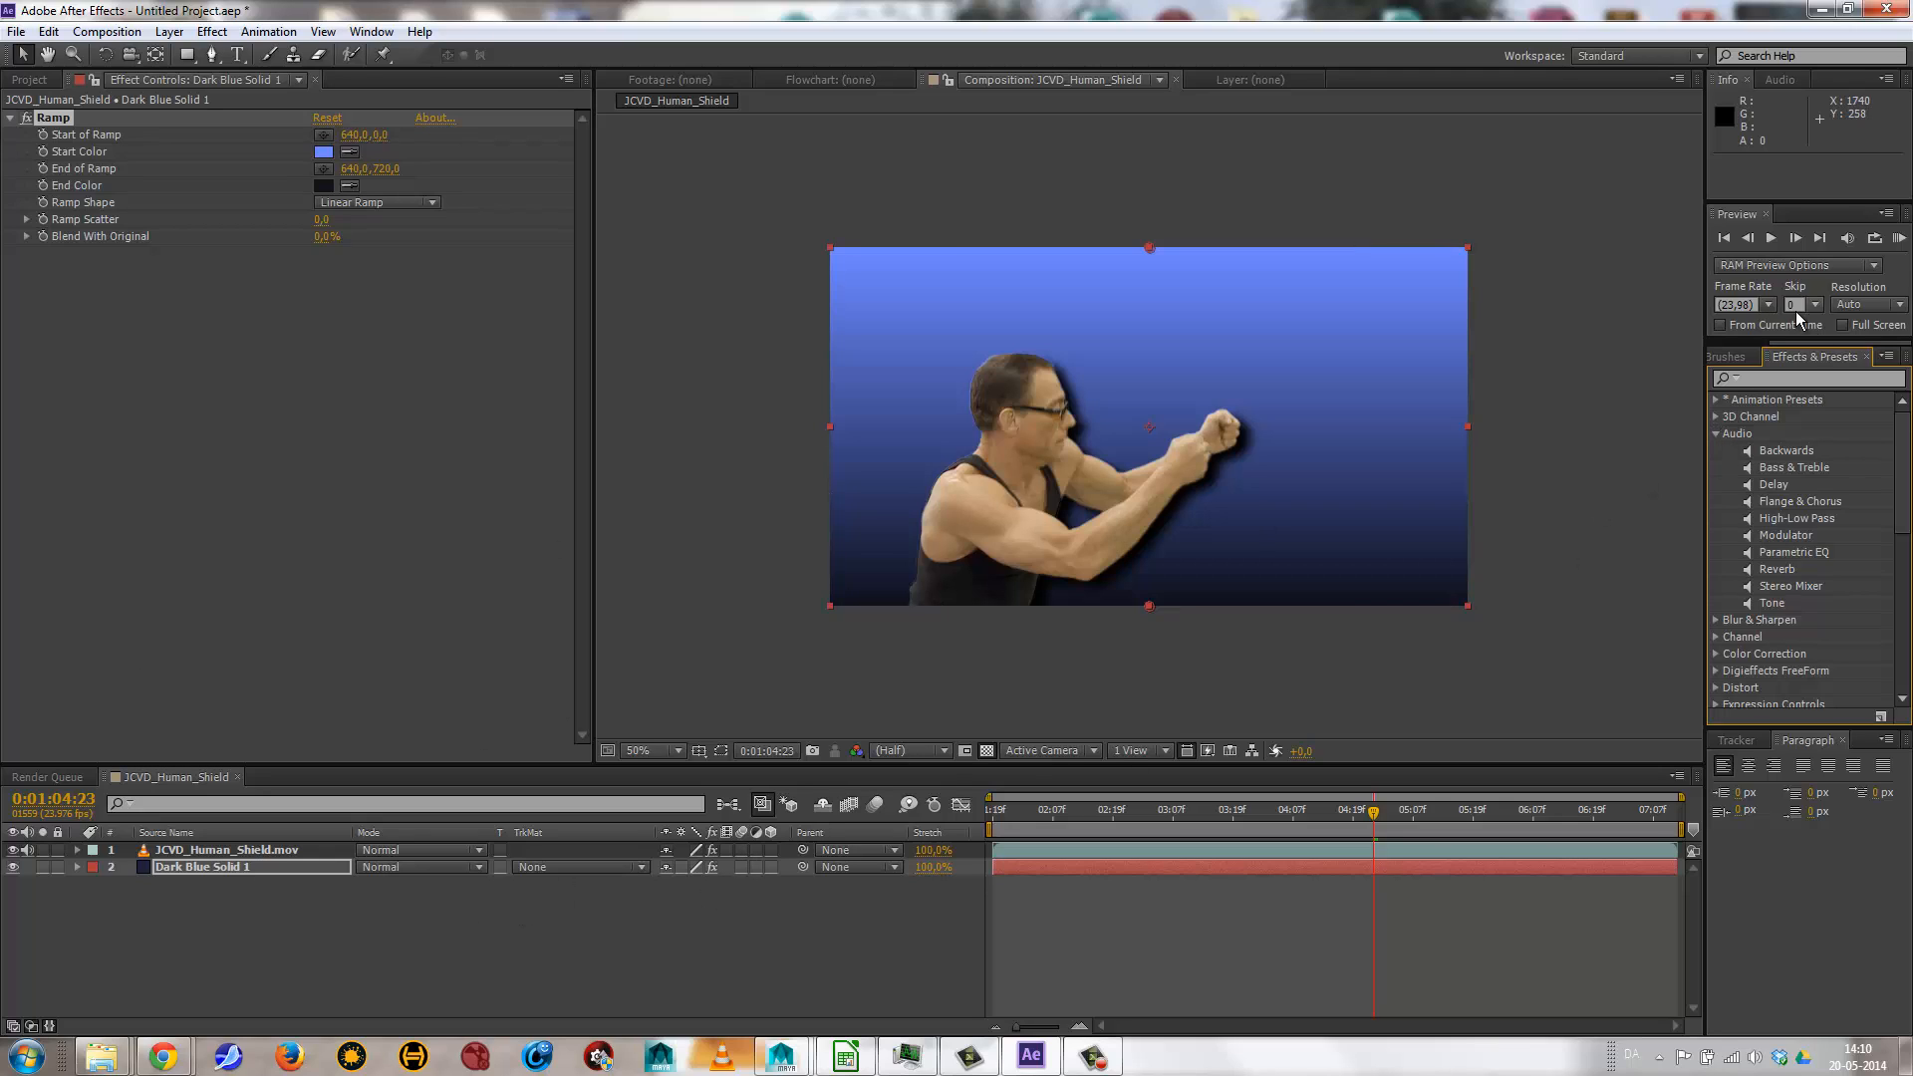
pyautogui.click(1717, 434)
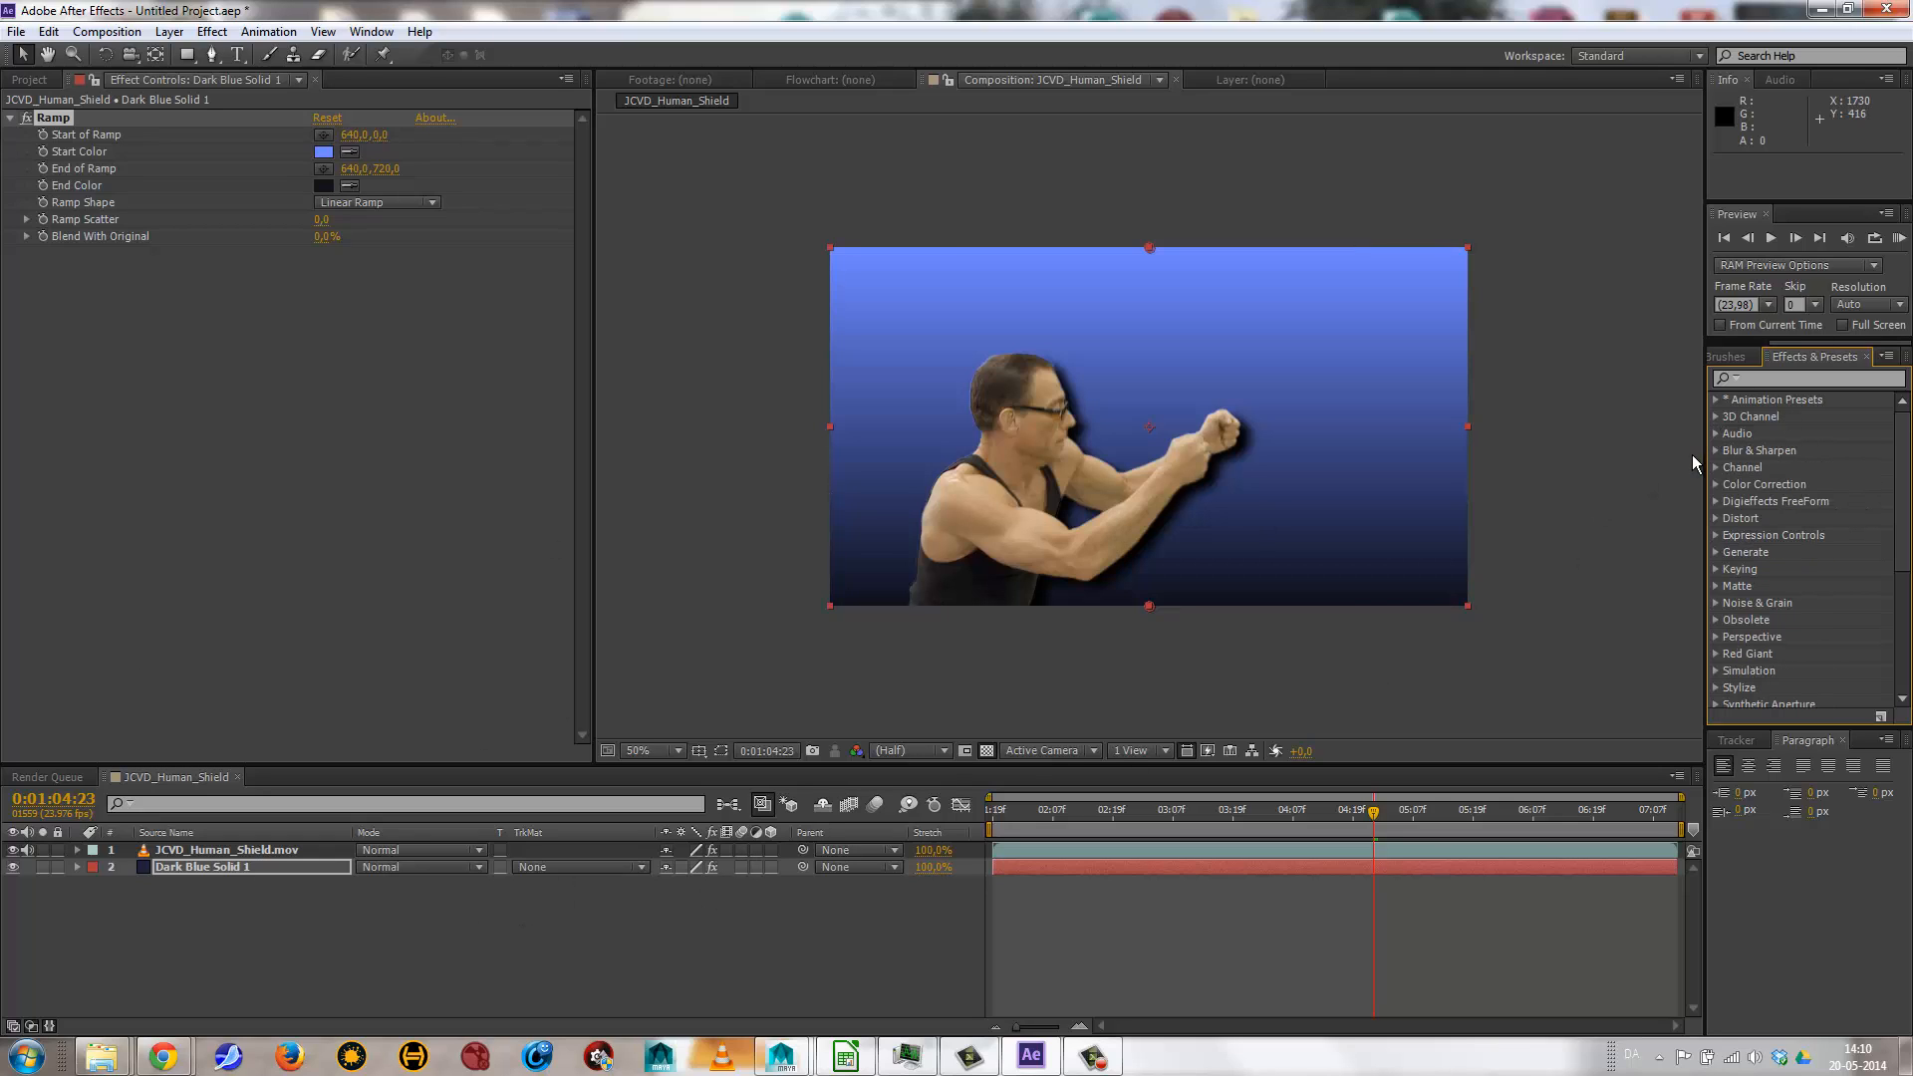
pyautogui.click(1716, 449)
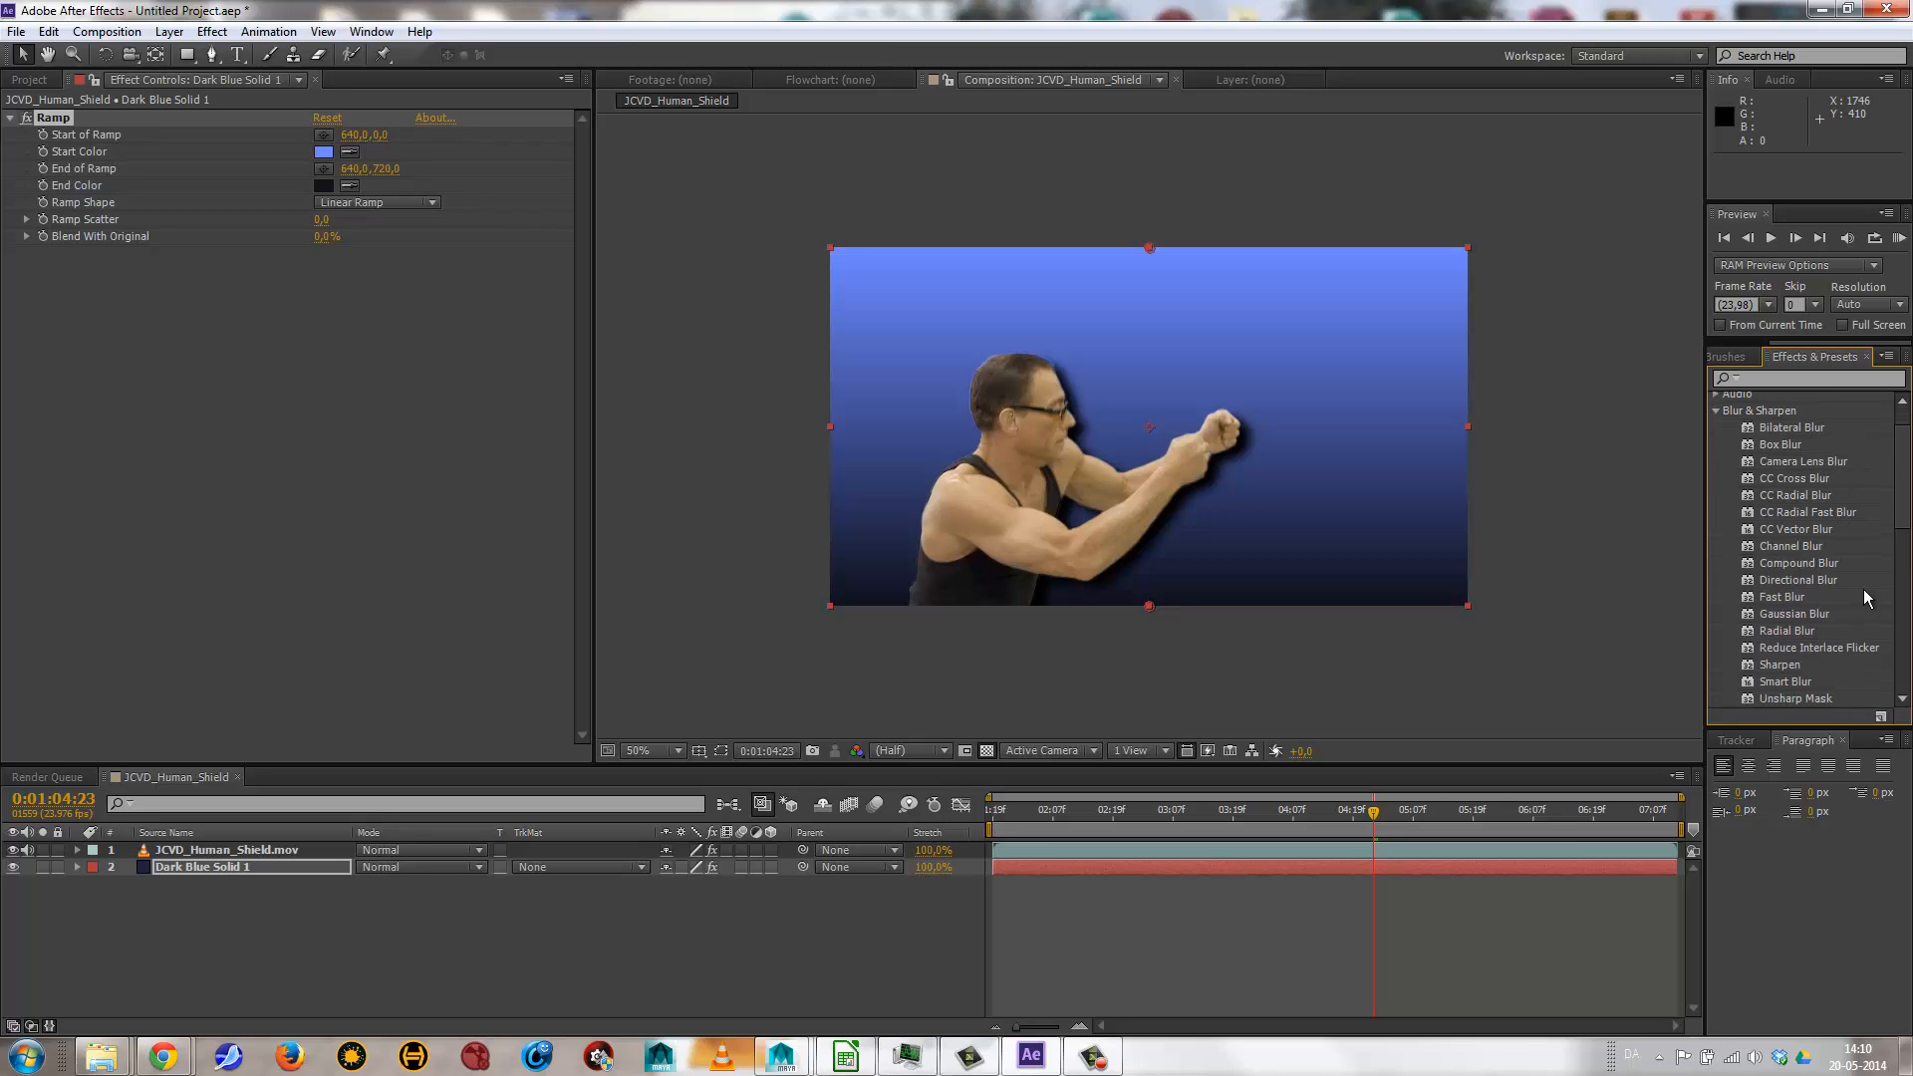
pyautogui.scroll(-1, 1902, 503)
pyautogui.scroll(1, 1734, 478)
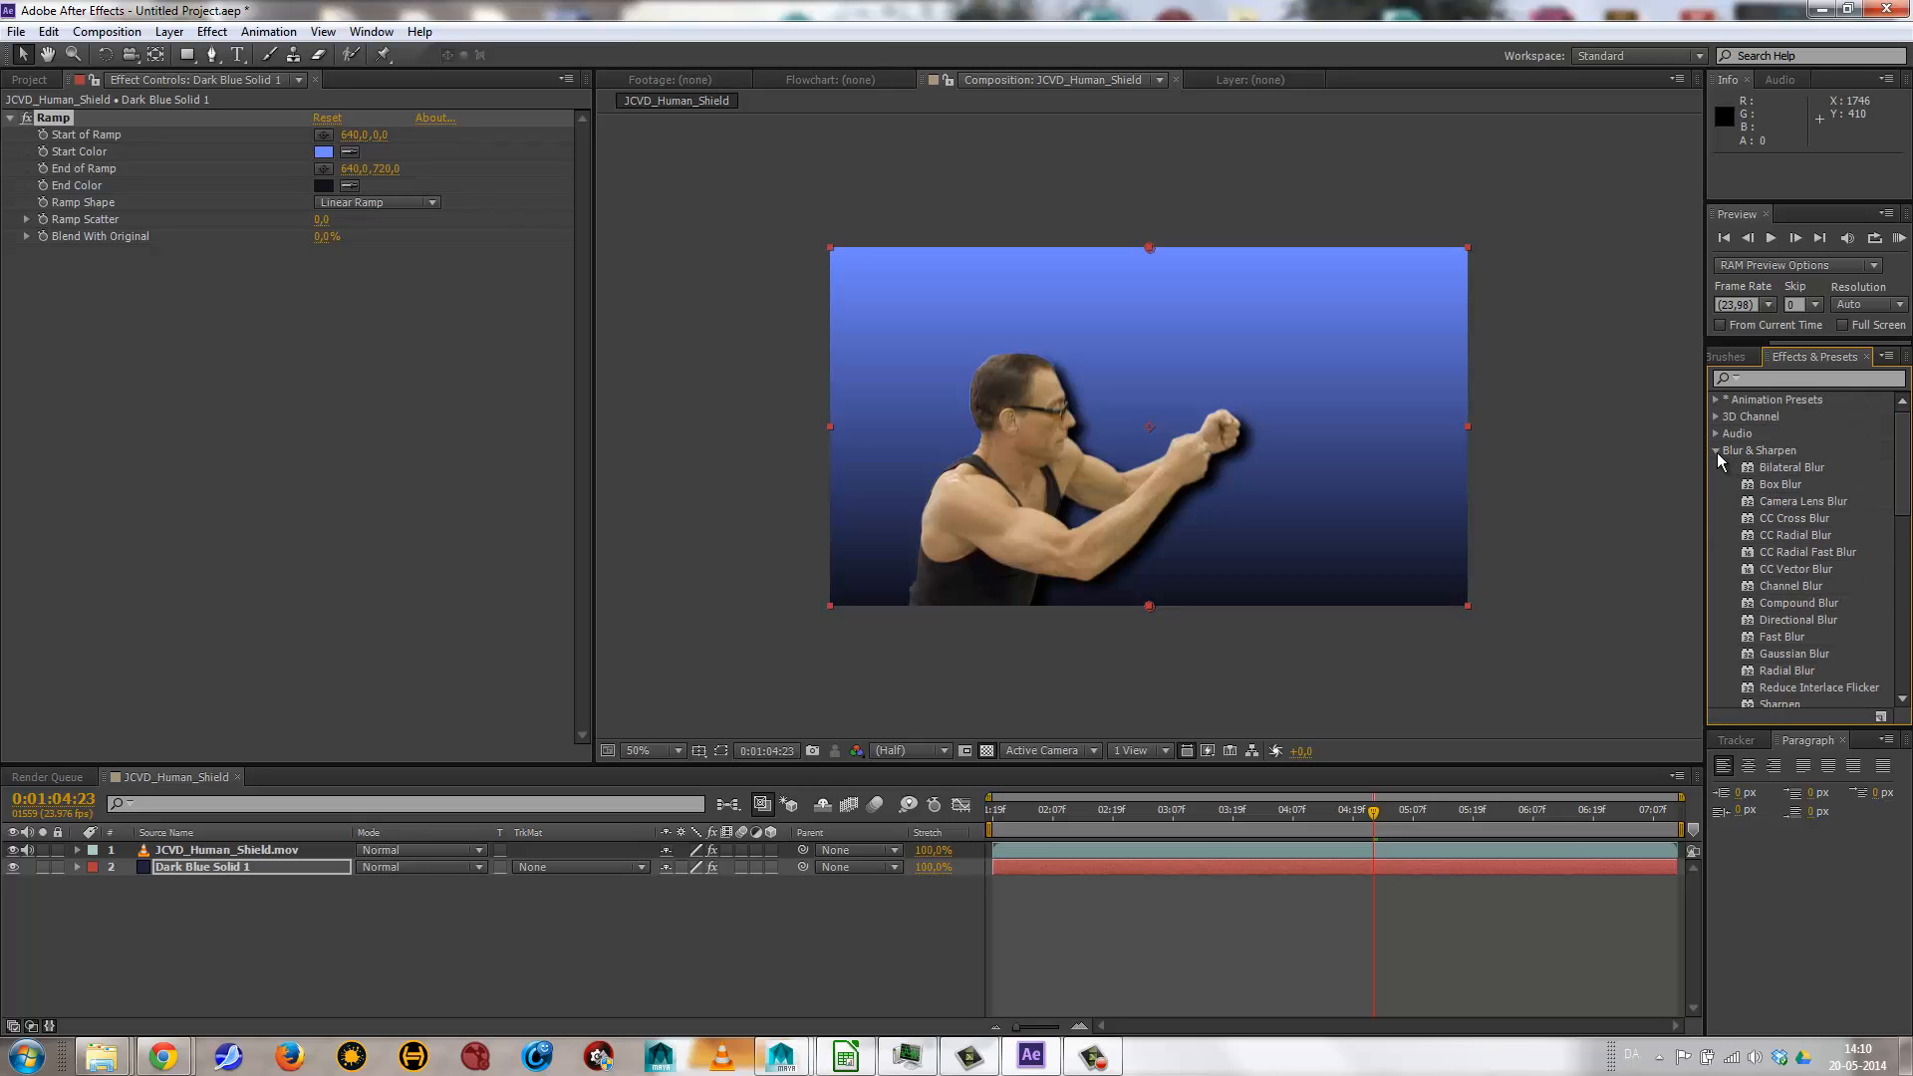
pyautogui.click(1716, 450)
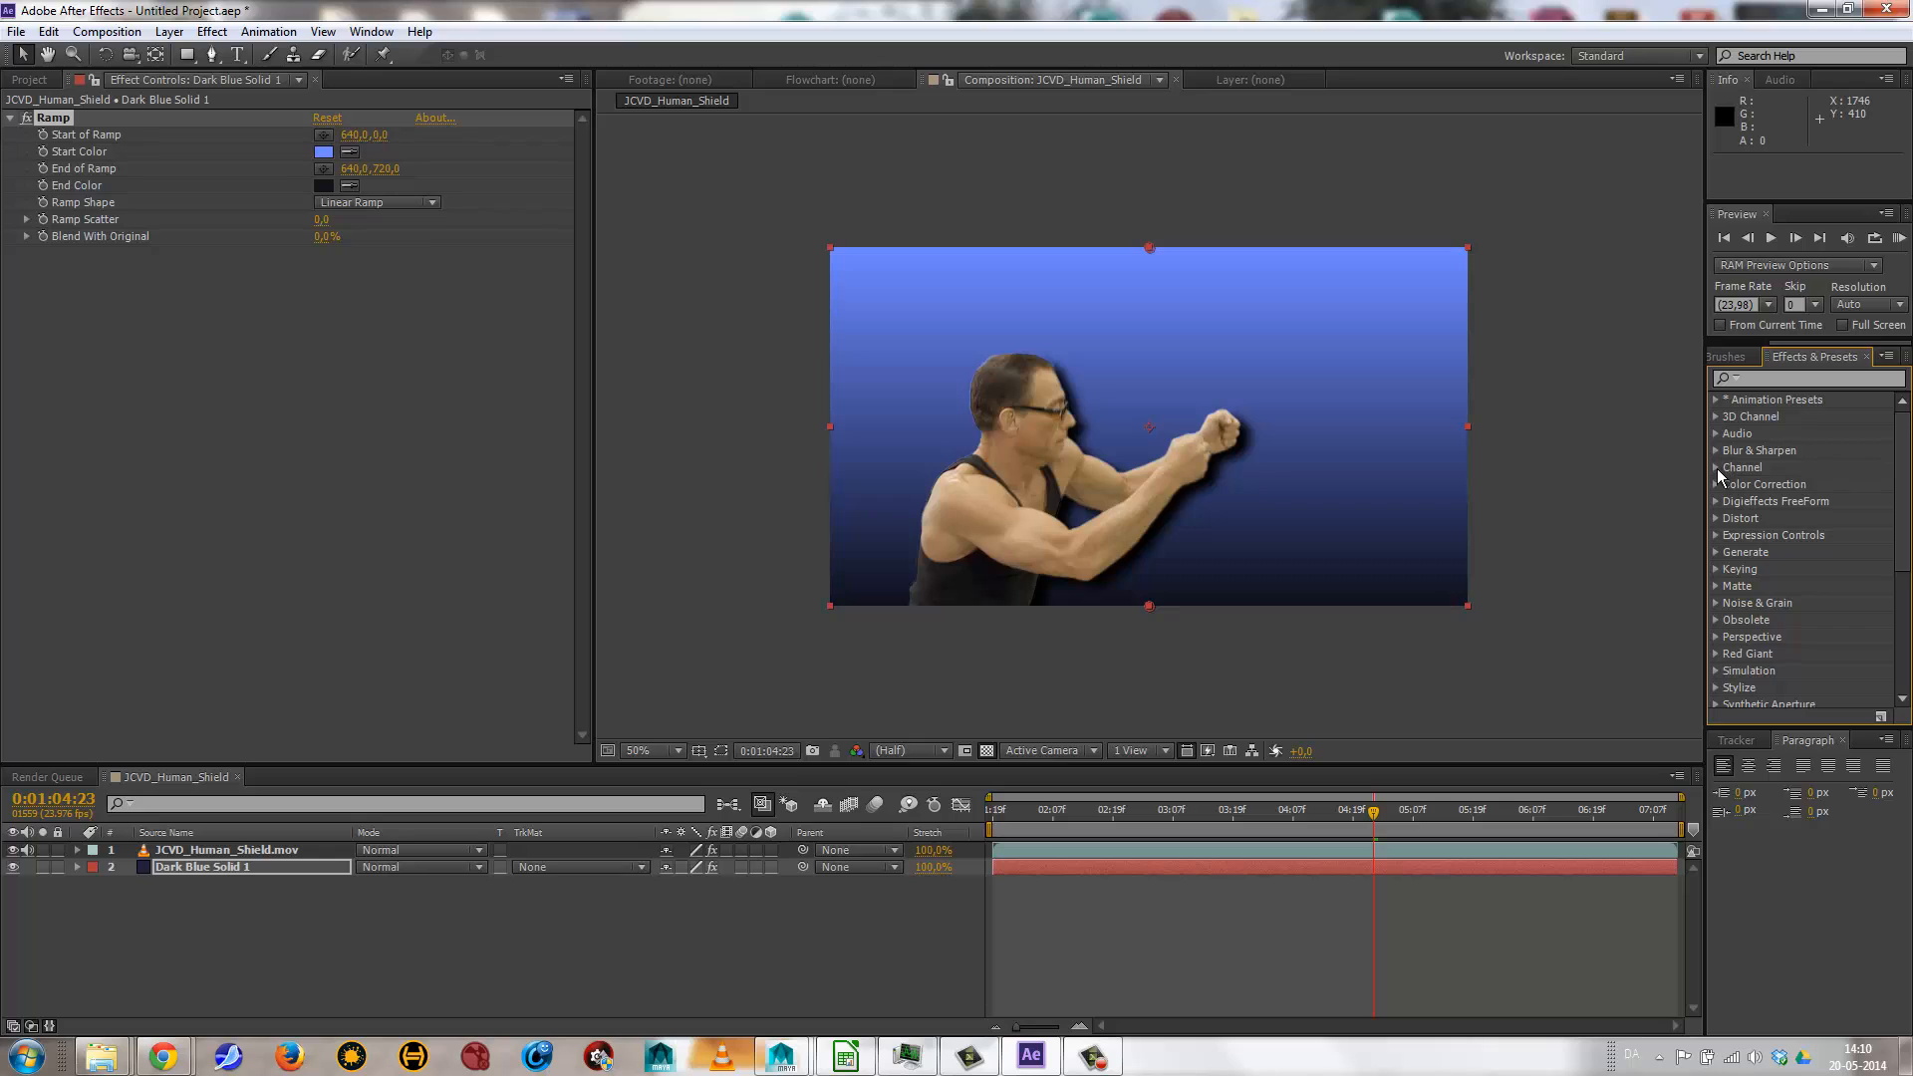
pyautogui.click(1715, 467)
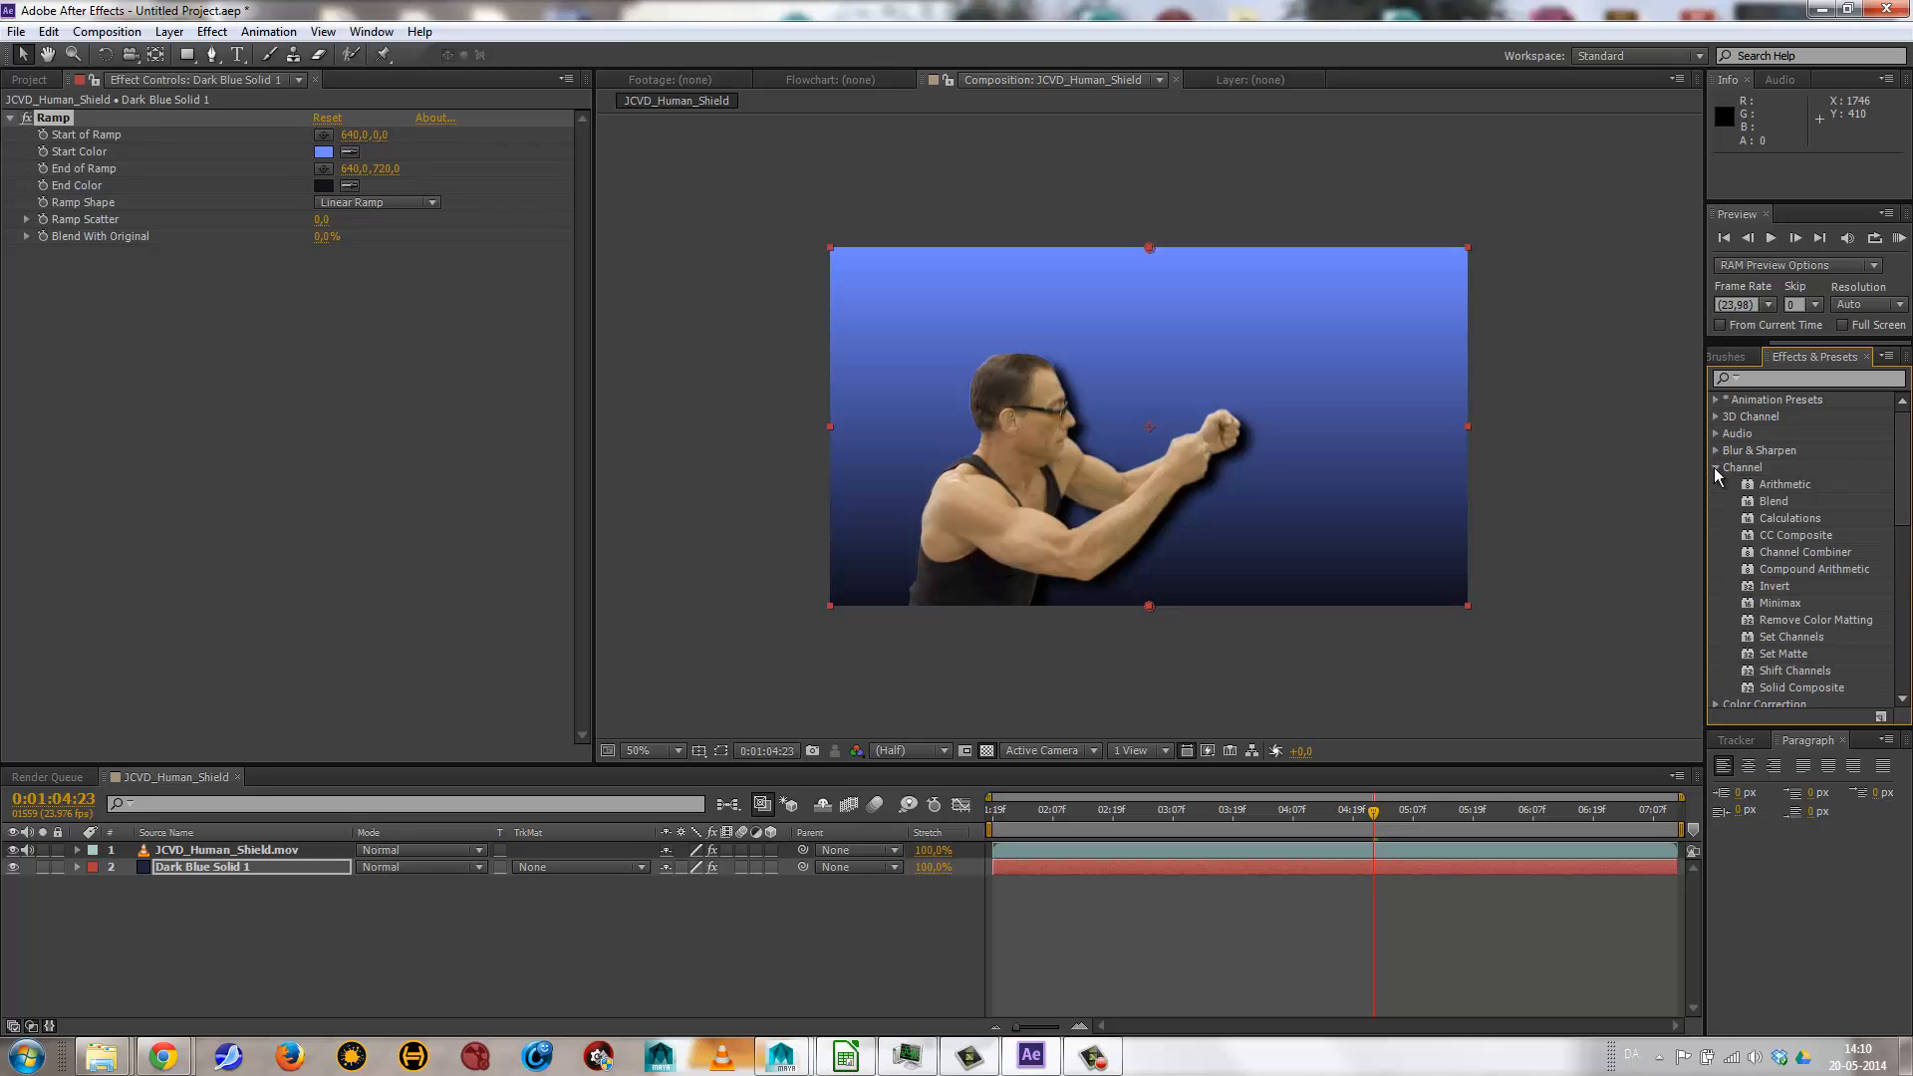
pyautogui.click(1715, 467)
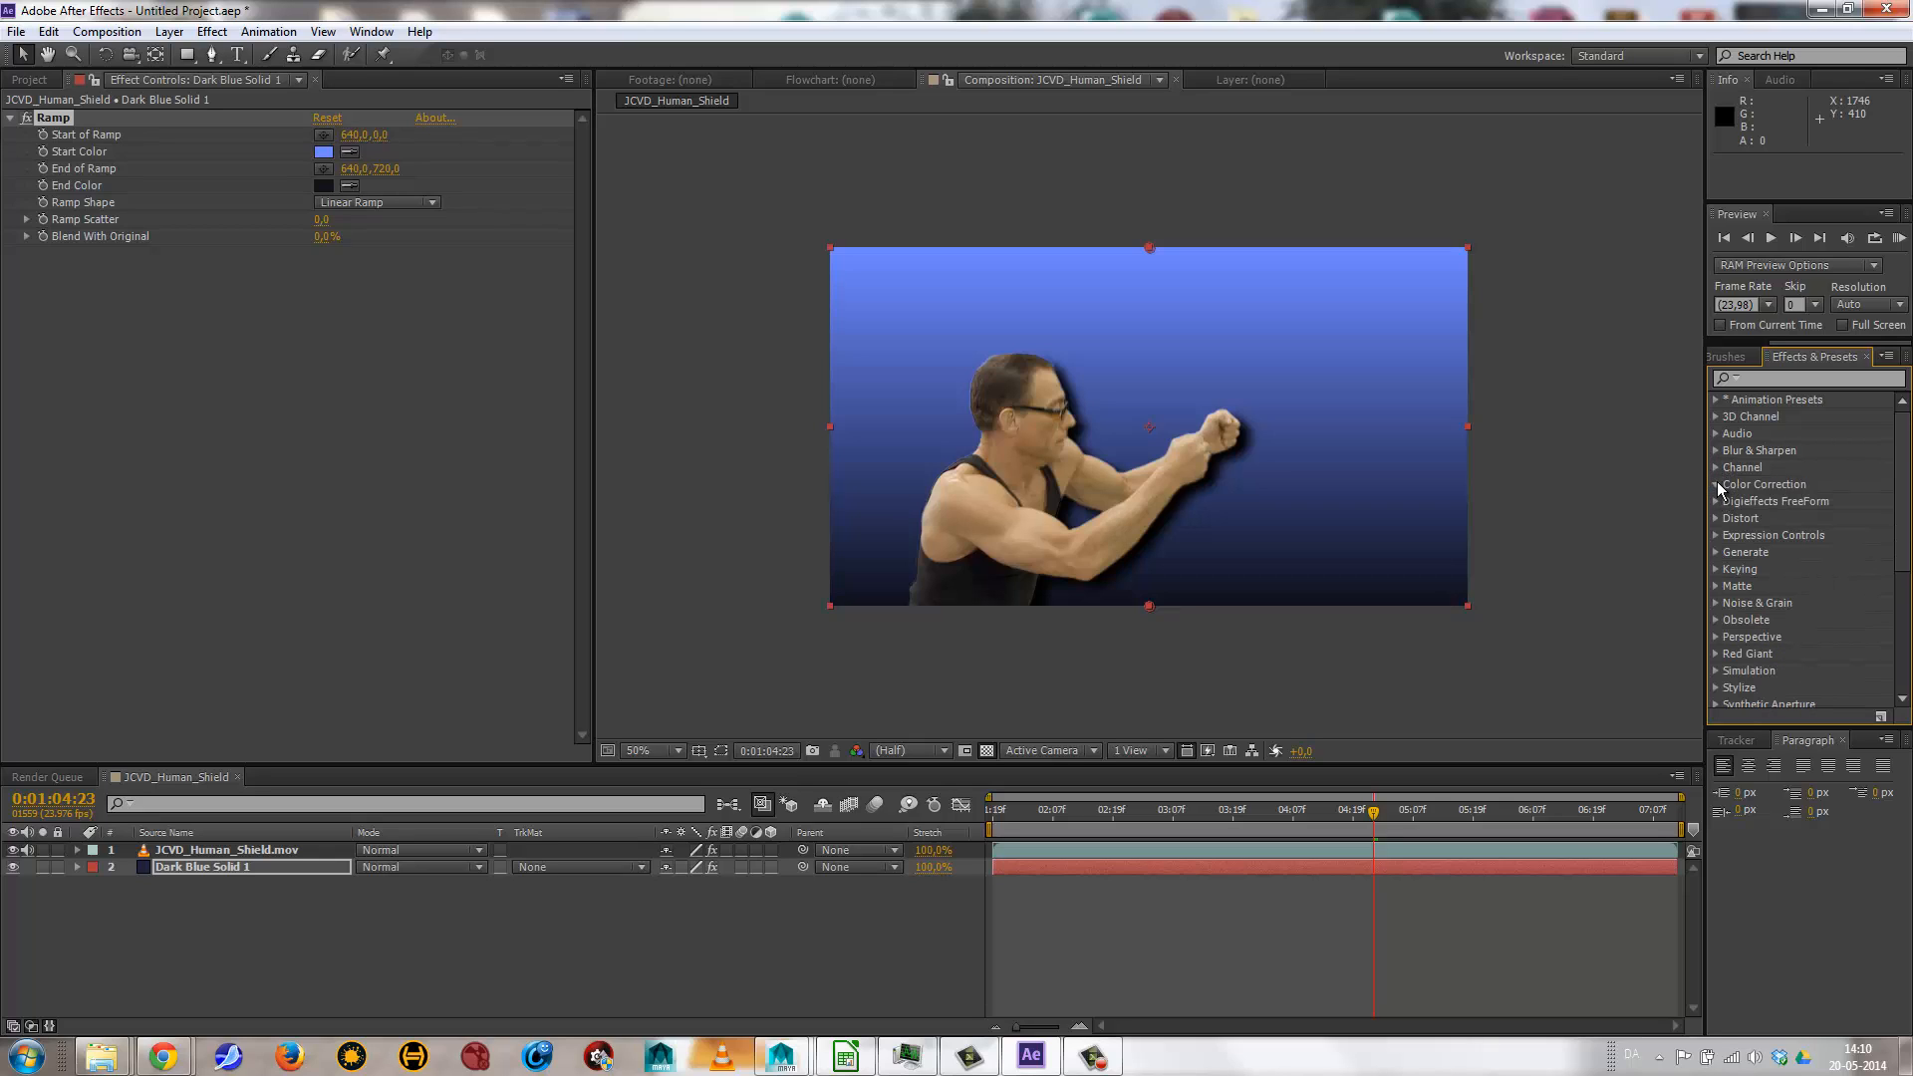
pyautogui.click(1716, 485)
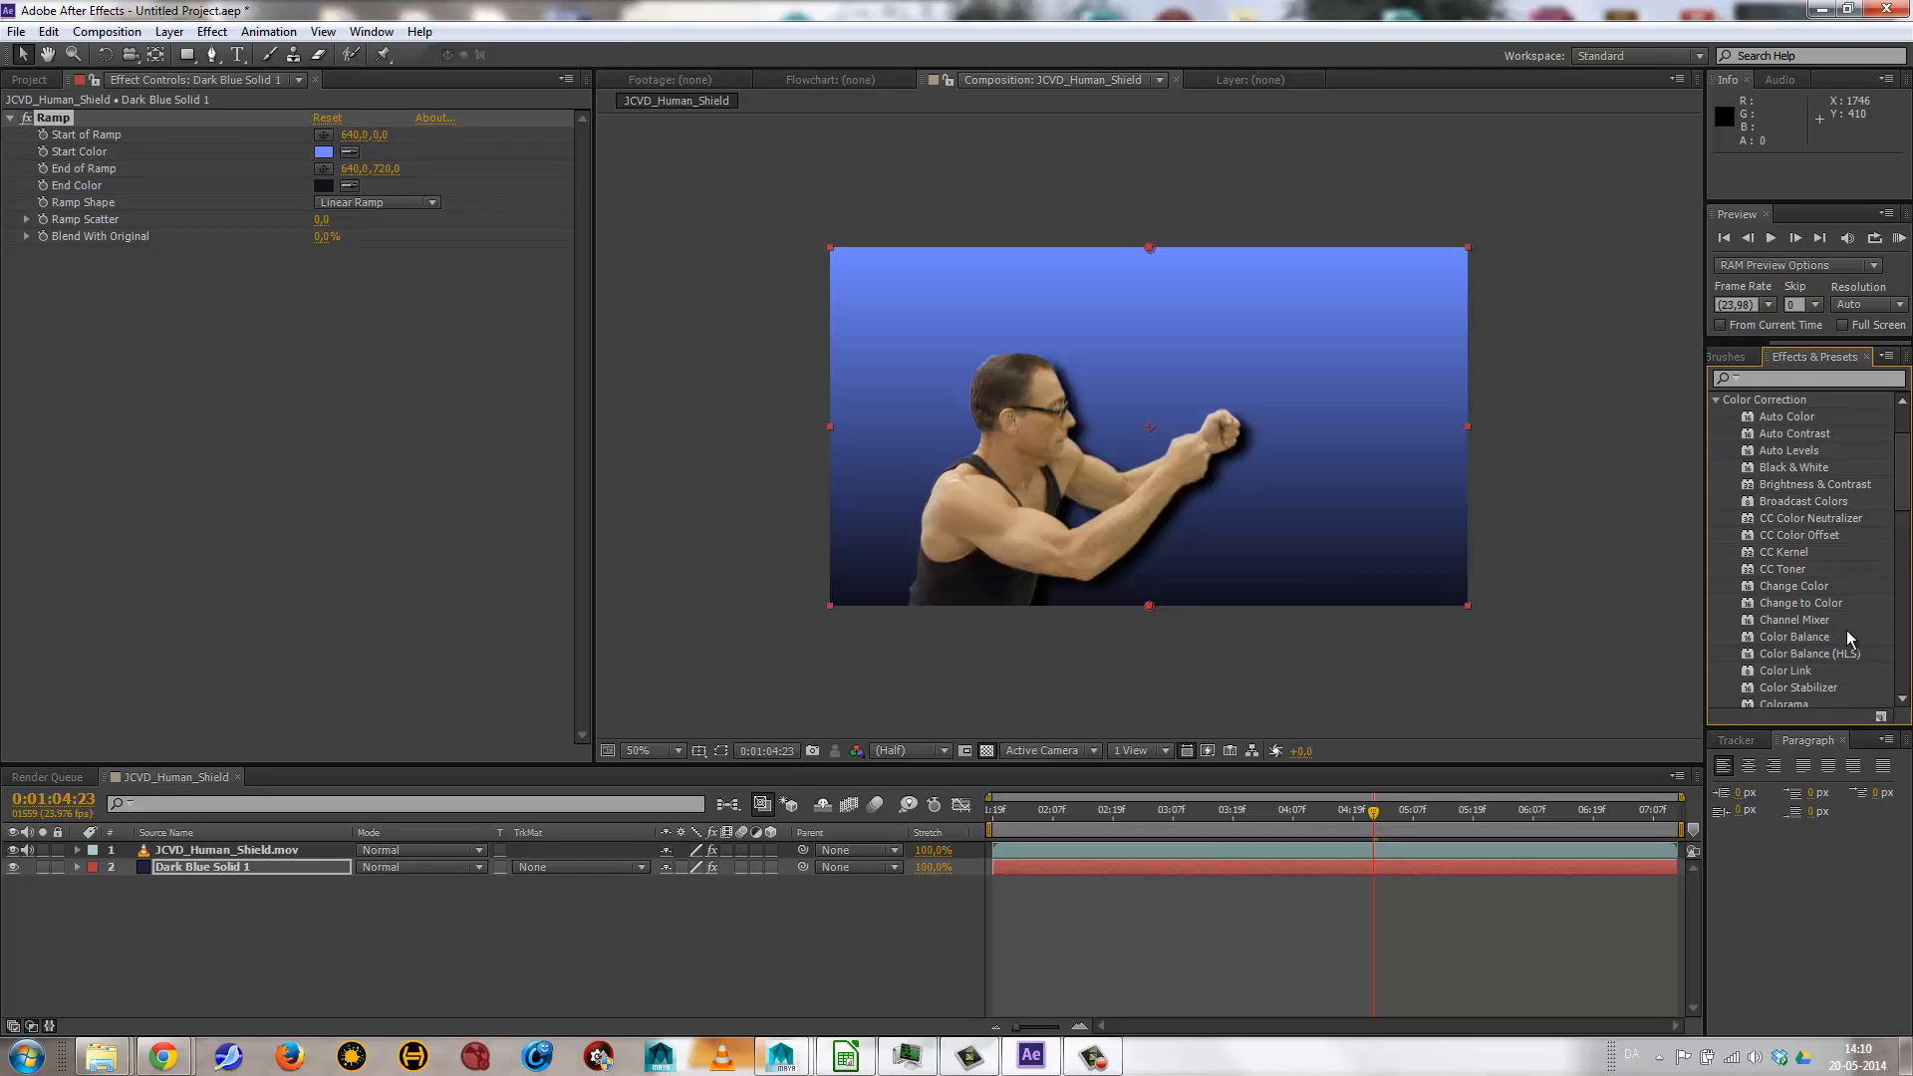
pyautogui.click(1716, 399)
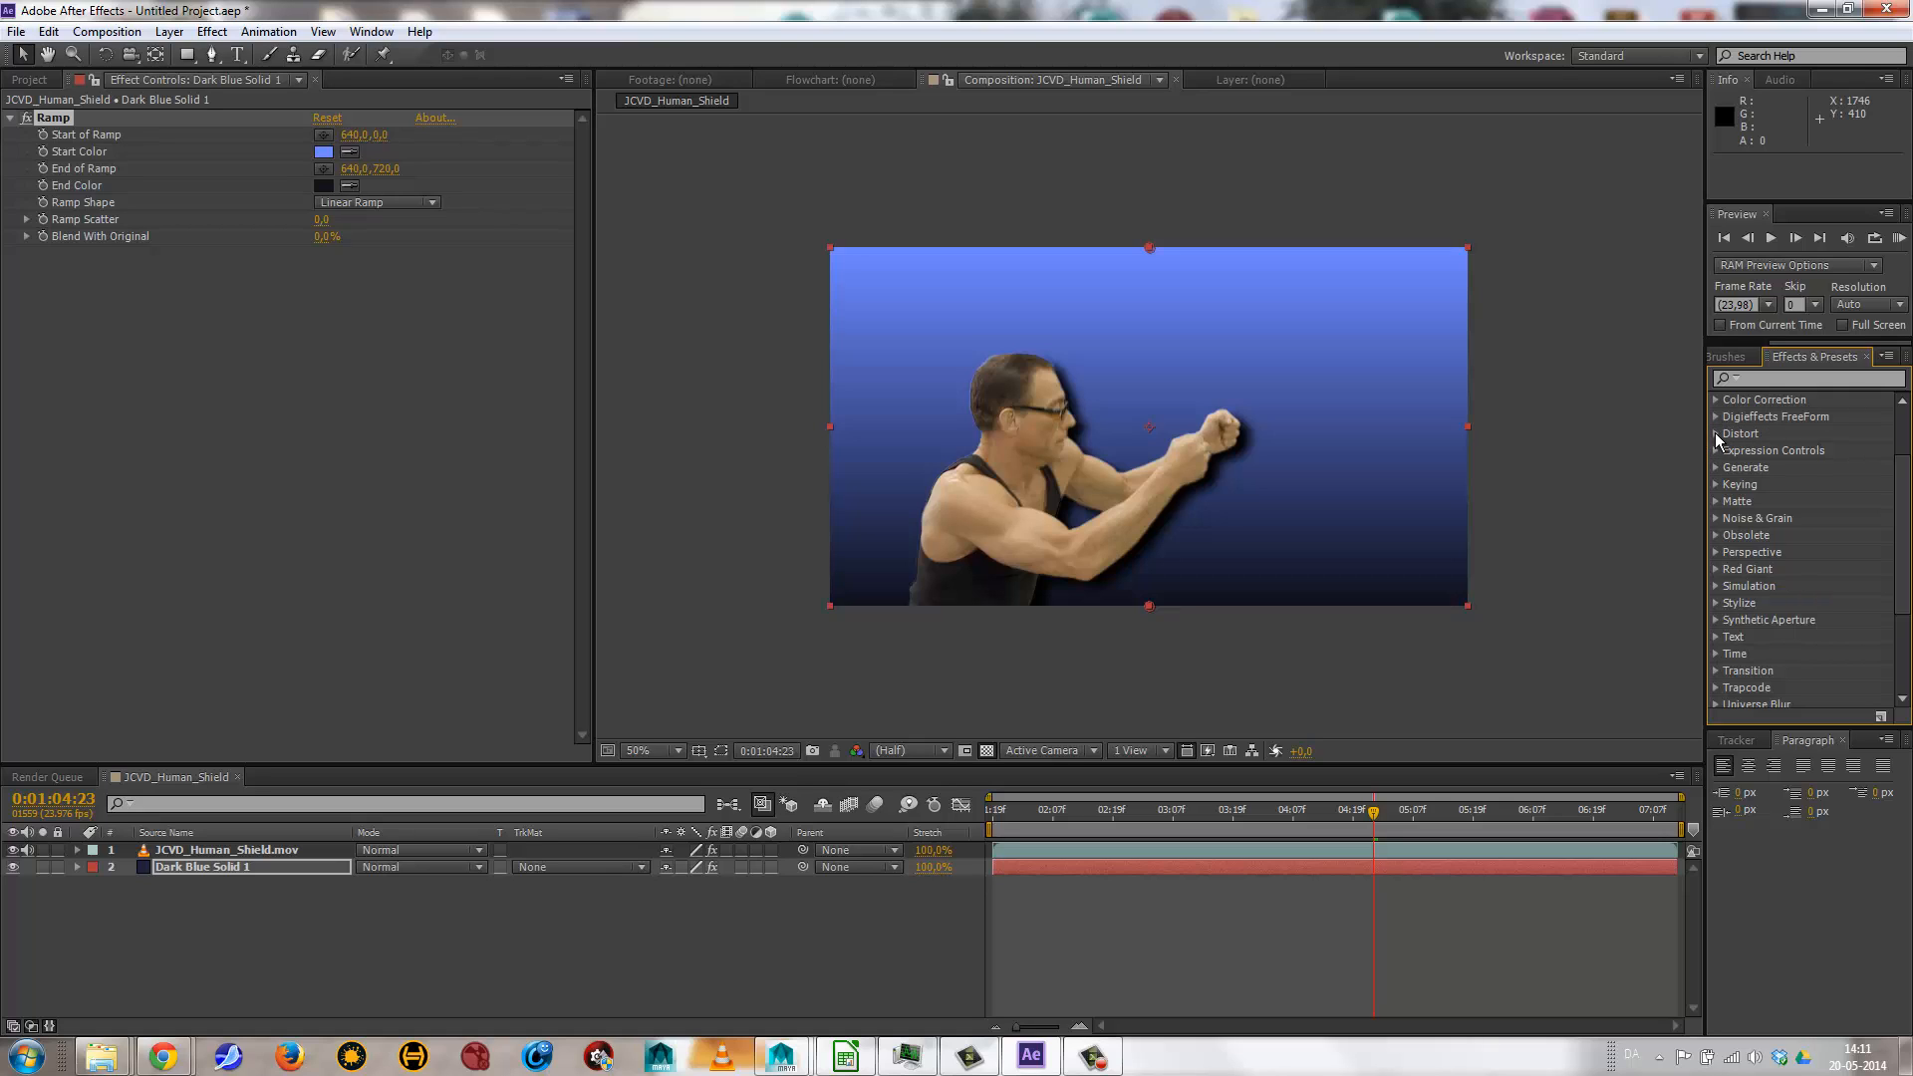
# Examine the effects in the Distort and Generate categories, collapsing each category after viewing it.
pyautogui.click(1716, 433)
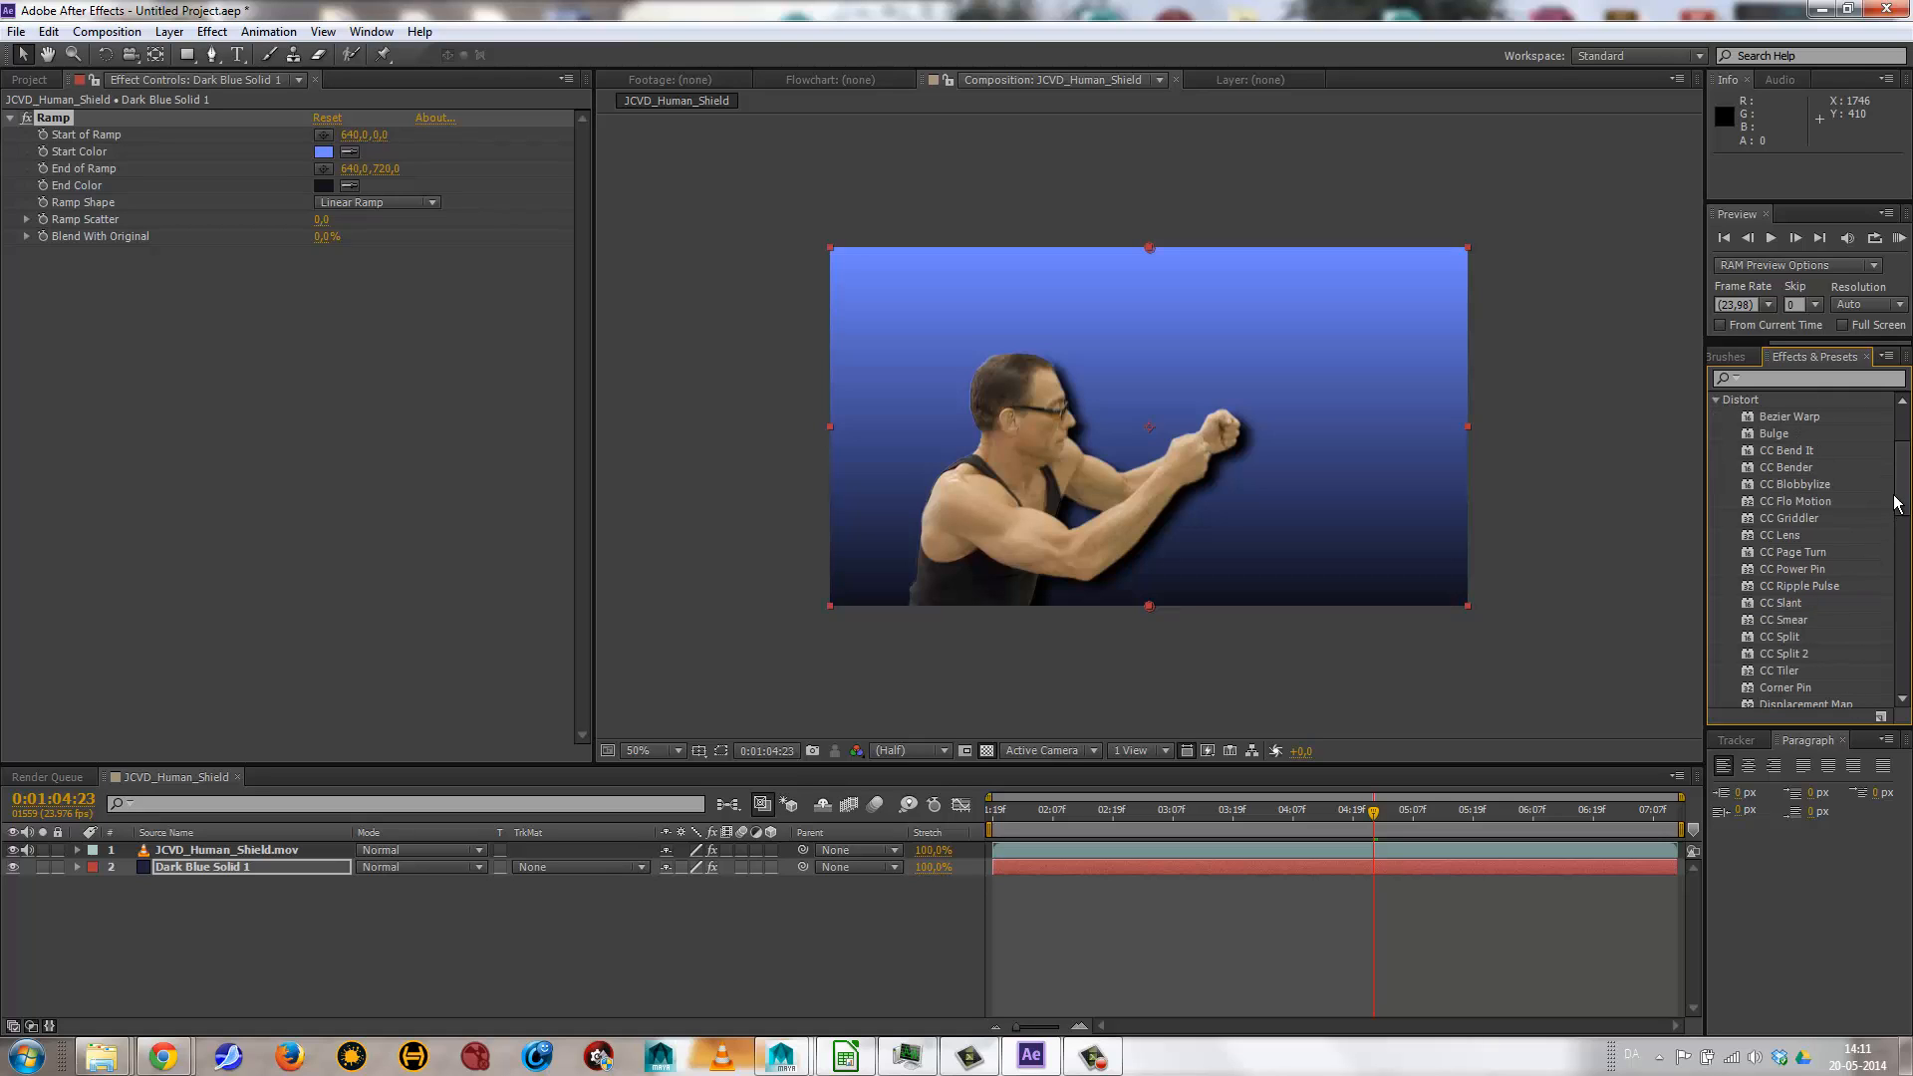
pyautogui.moveTo(1897, 503); pyautogui.dragTo(1900, 446)
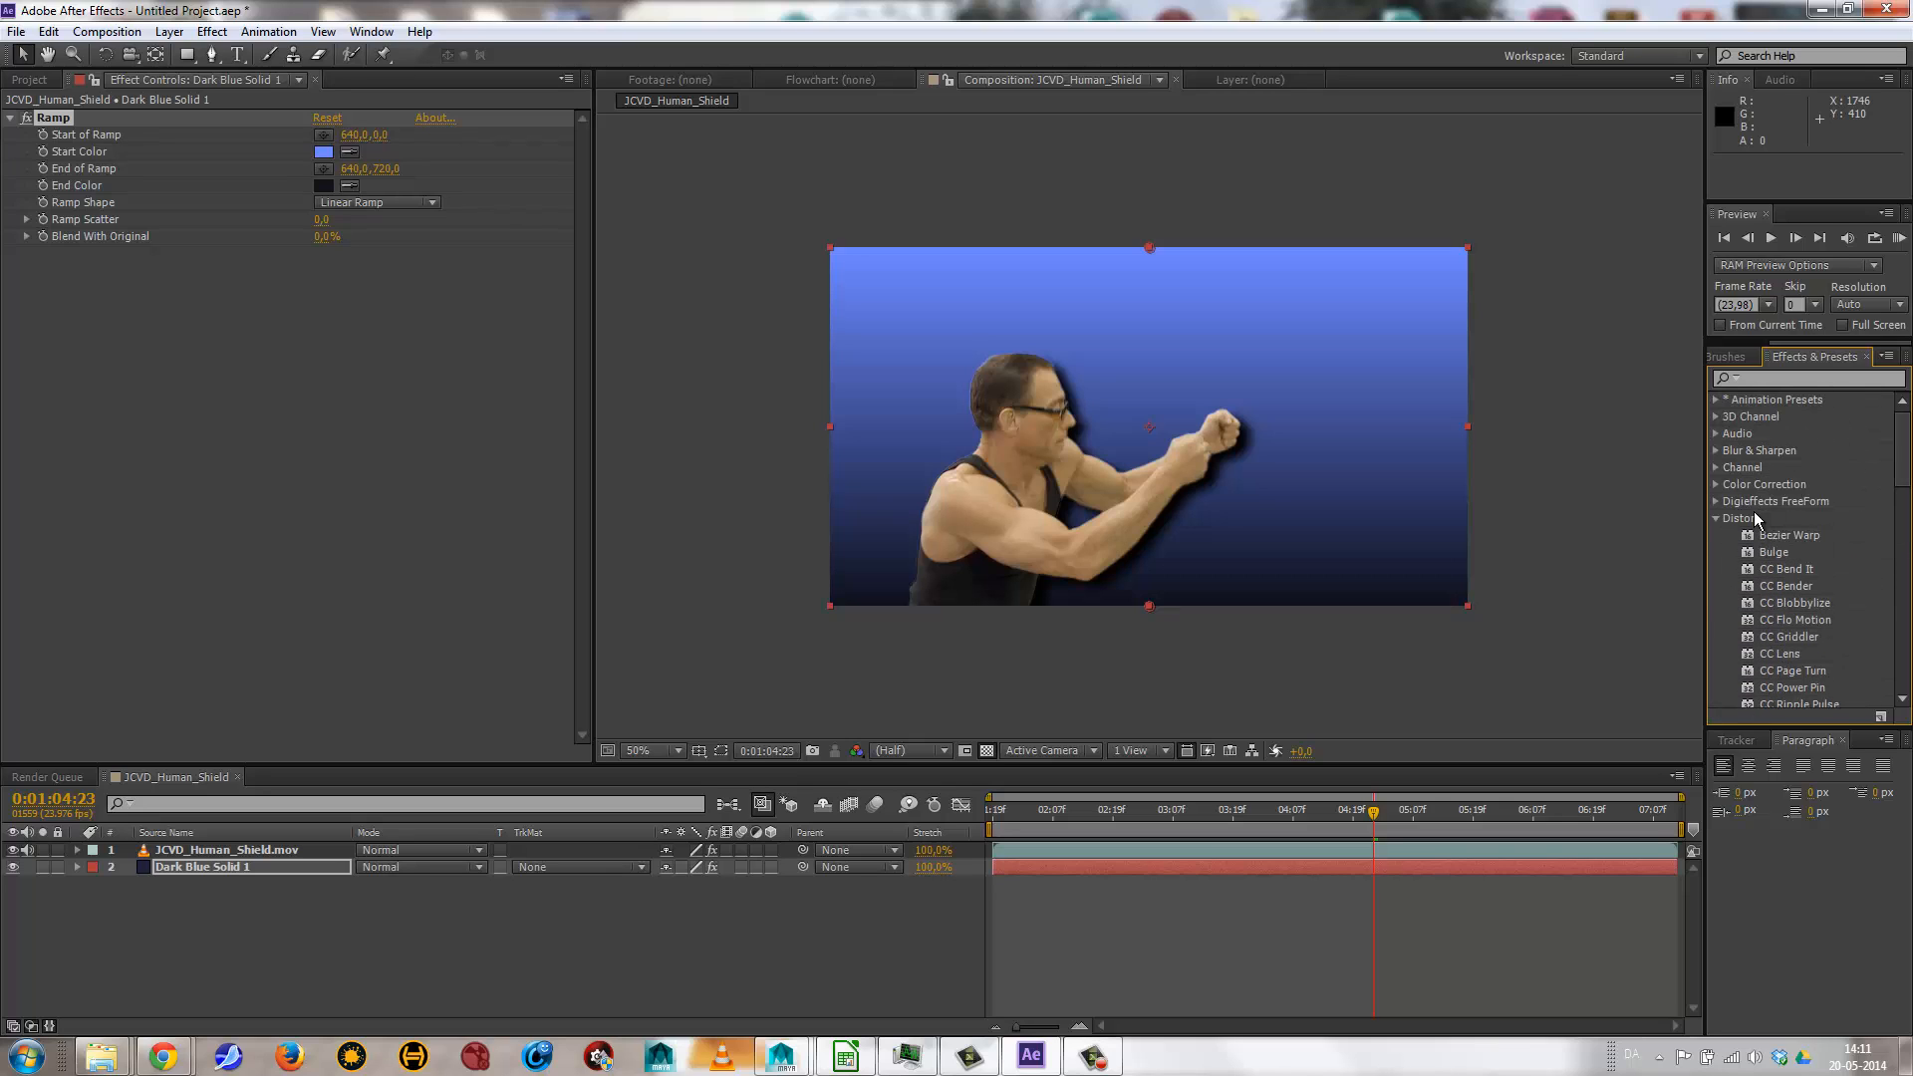
pyautogui.click(1717, 518)
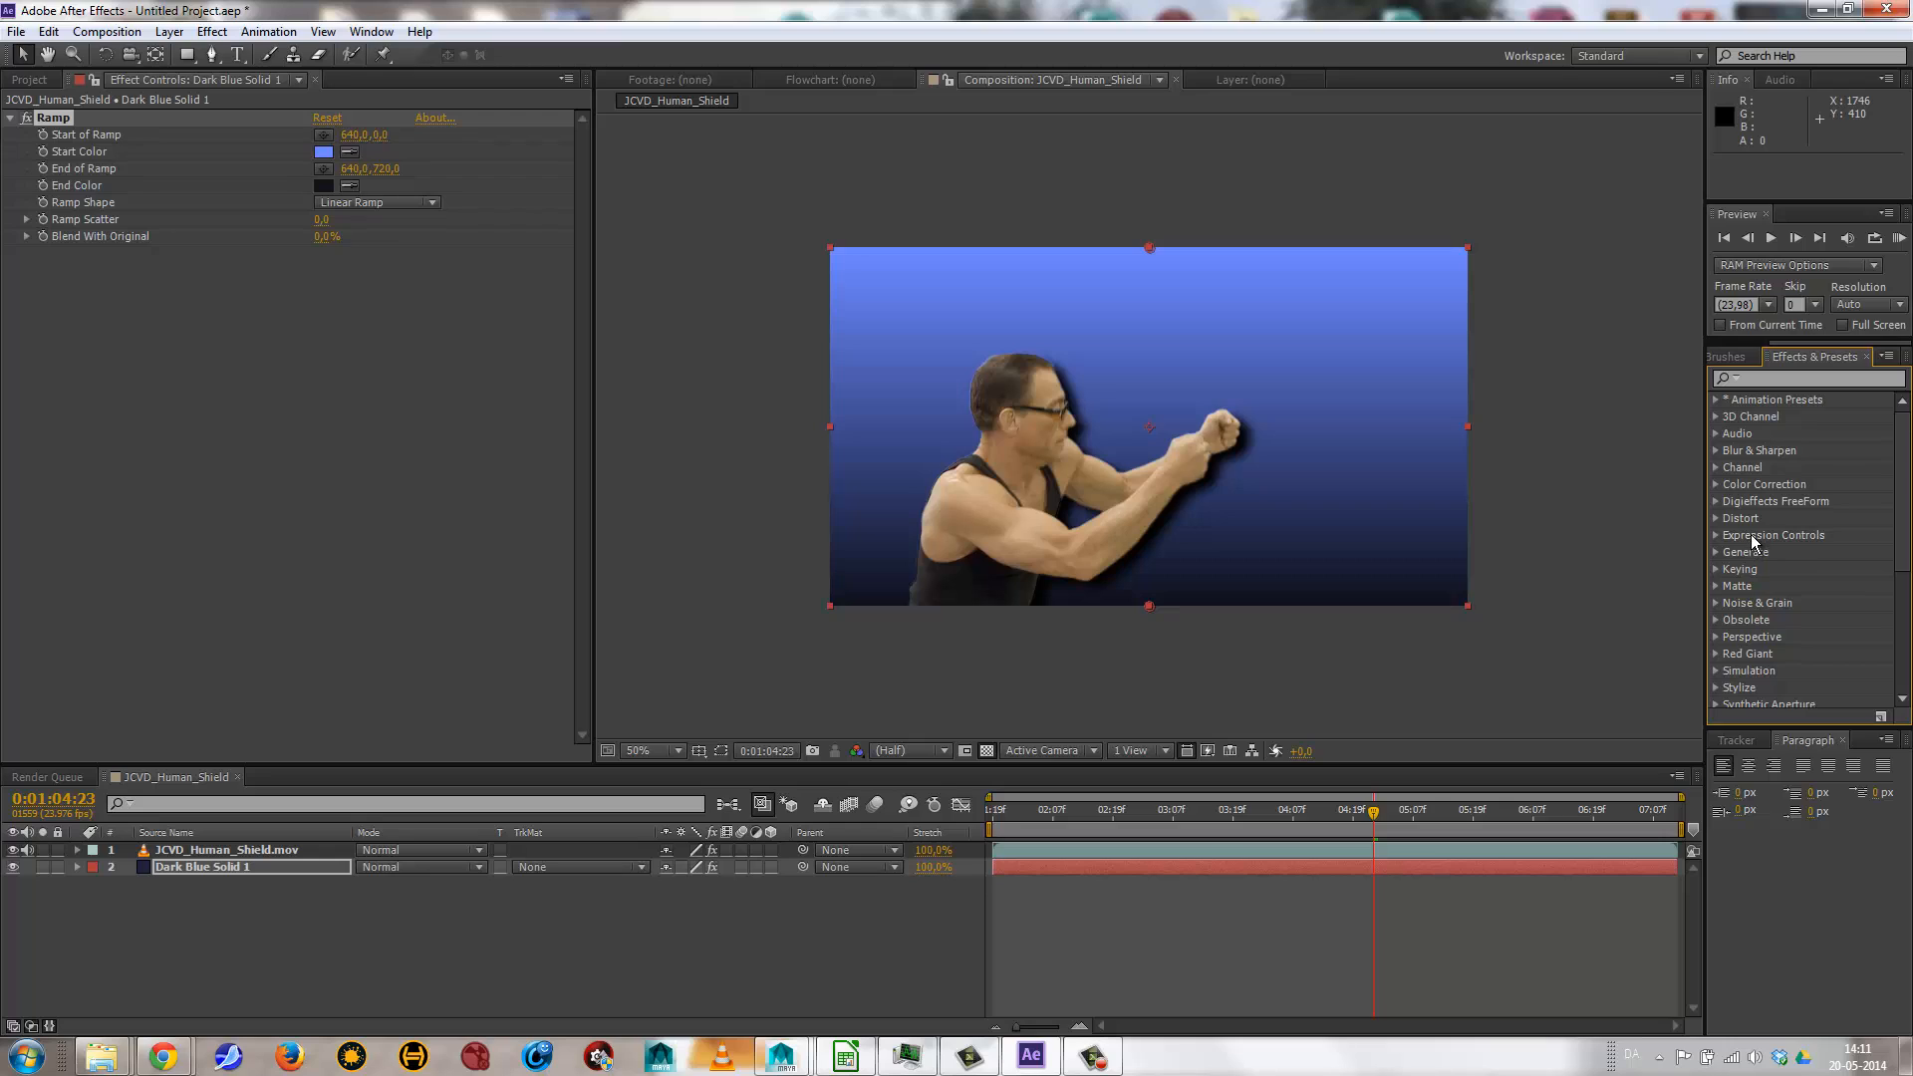
pyautogui.click(1715, 553)
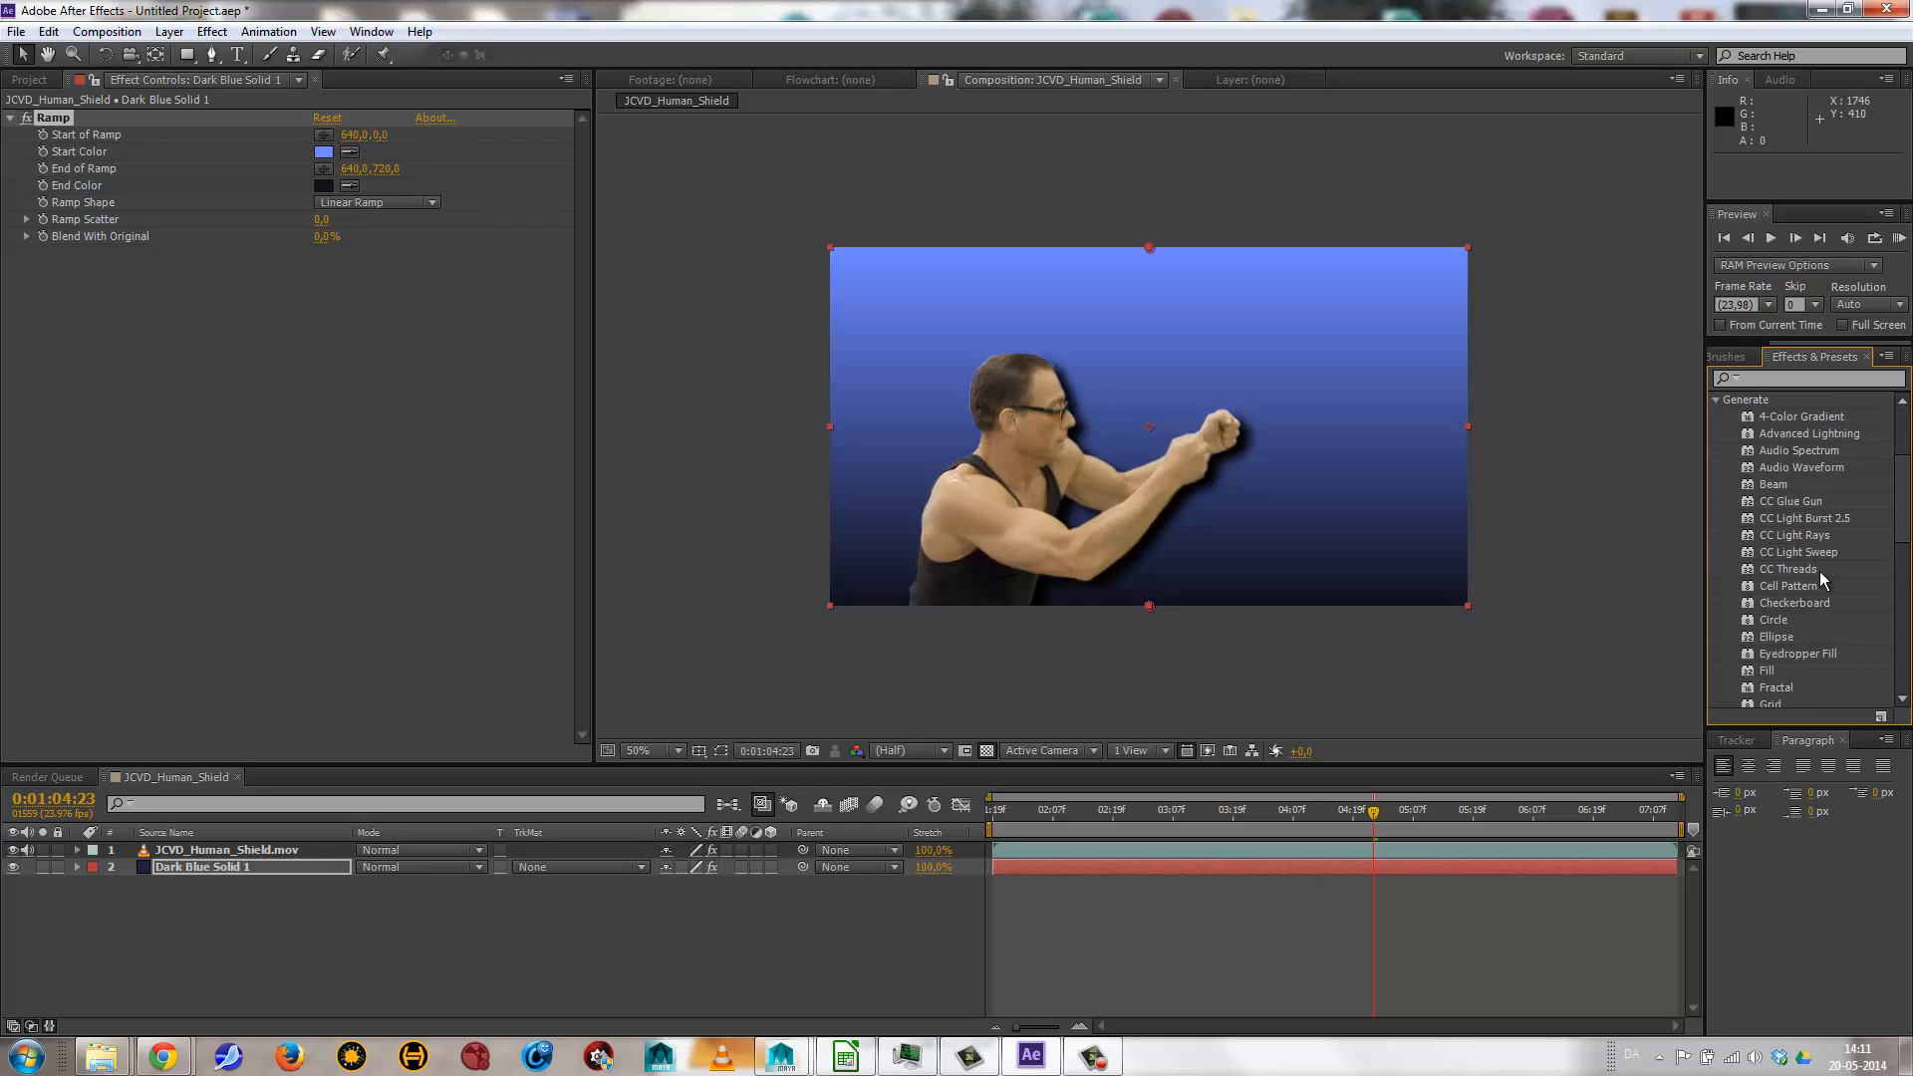
pyautogui.moveTo(1904, 477); pyautogui.dragTo(1901, 550)
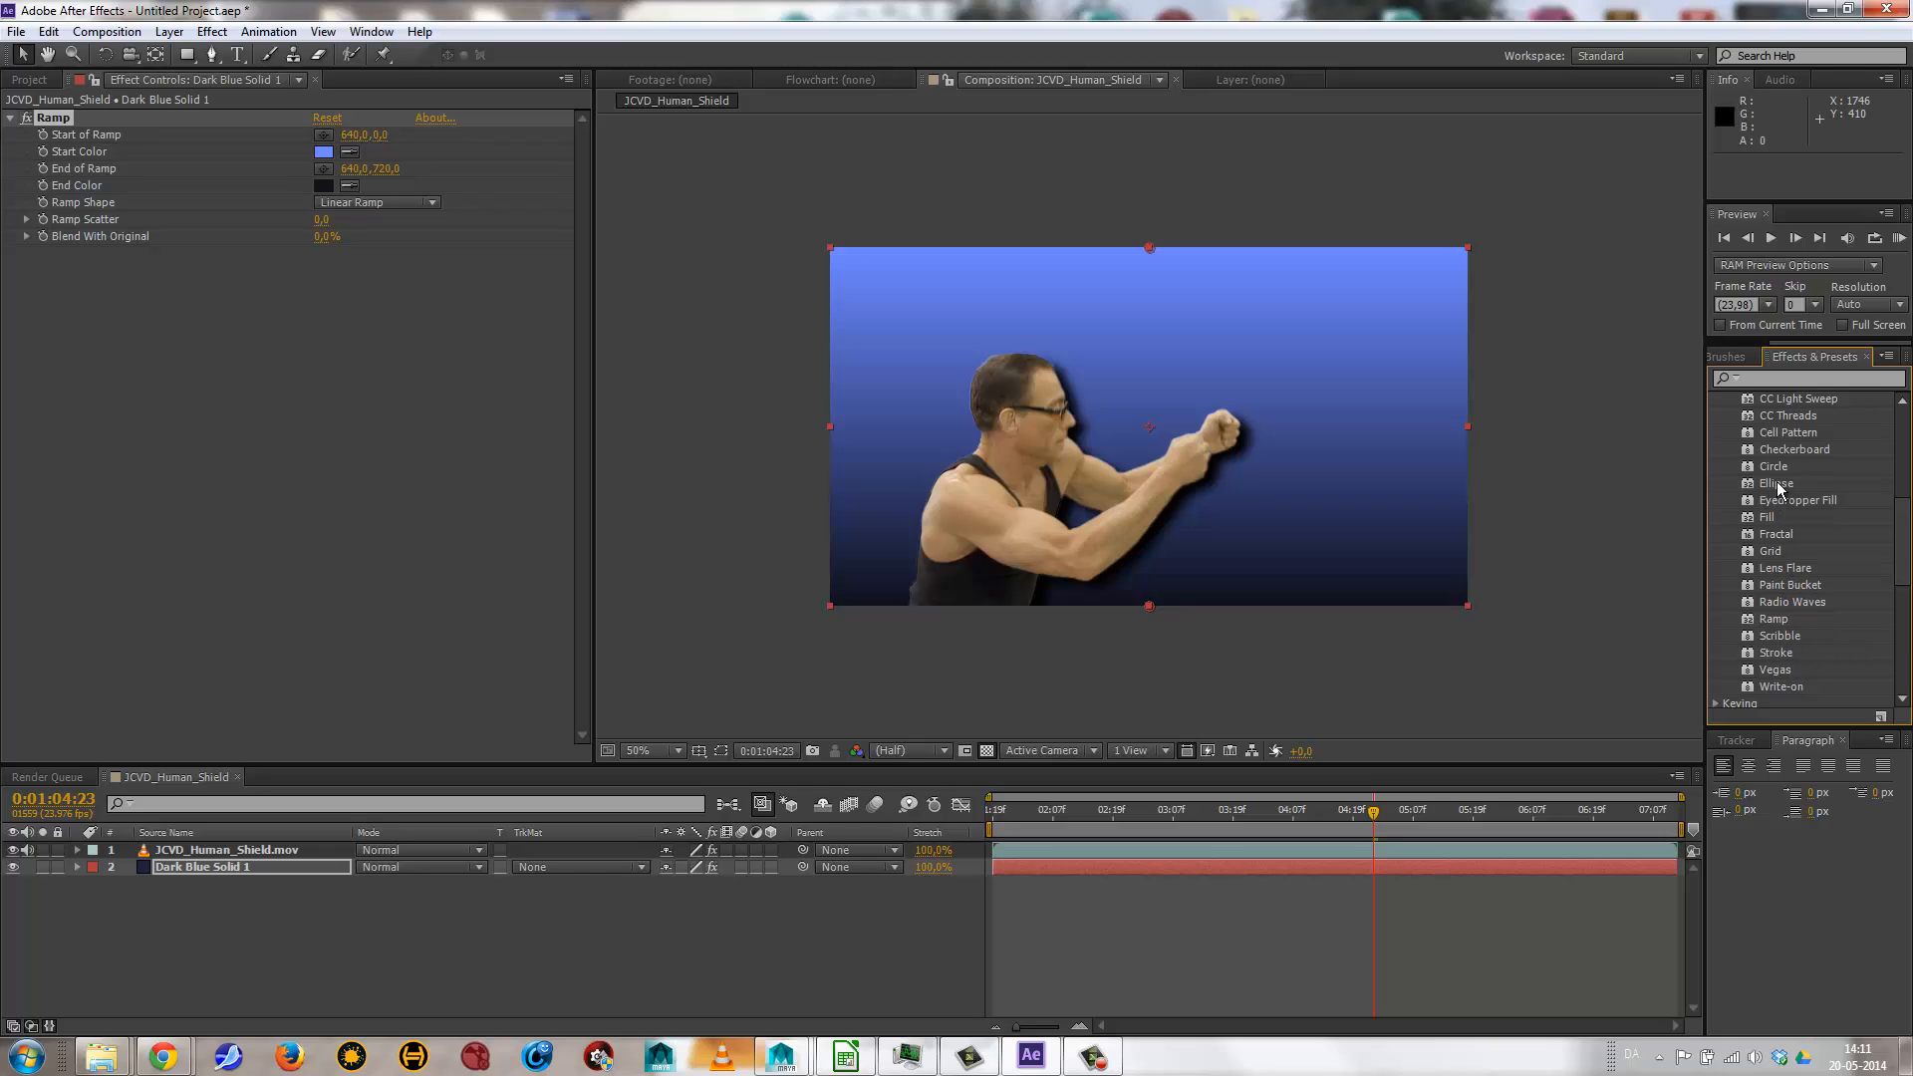
pyautogui.scroll(4, 1900, 488)
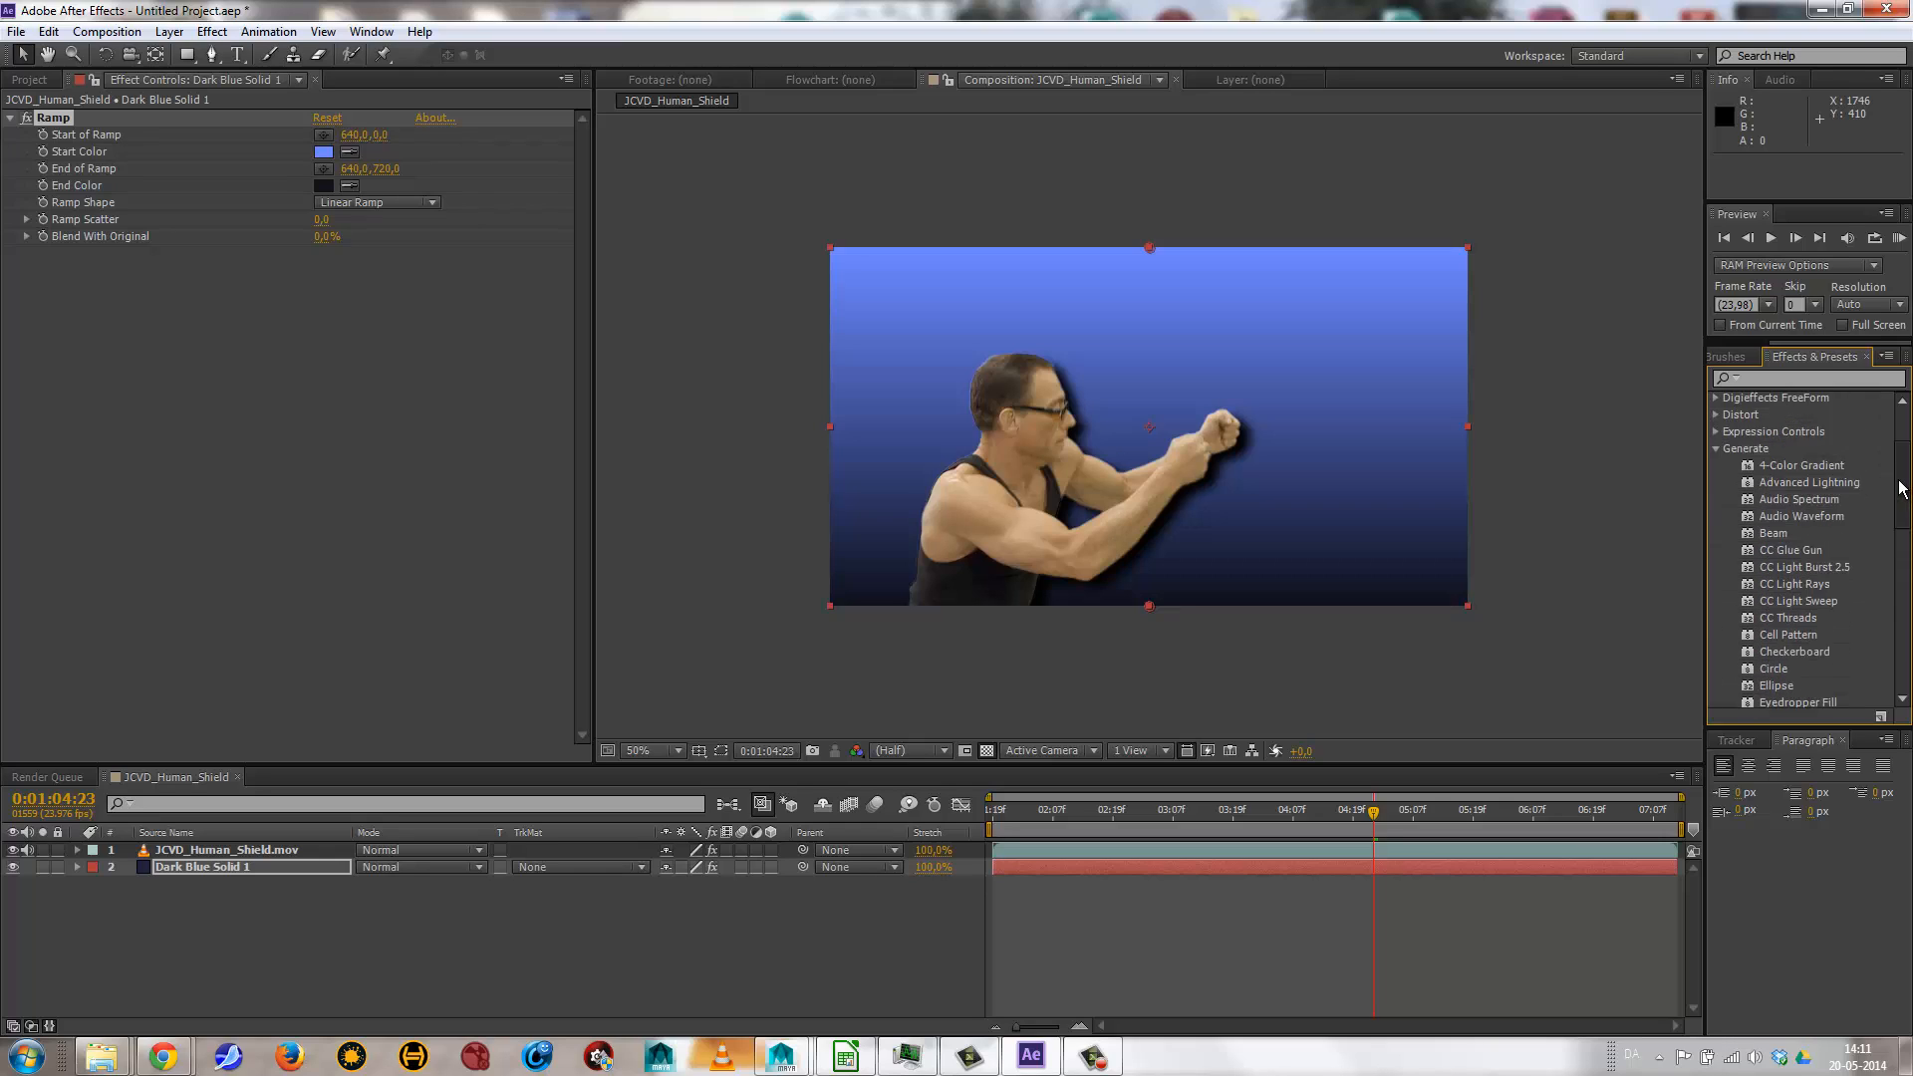
pyautogui.scroll(1, 1901, 489)
pyautogui.click(1717, 472)
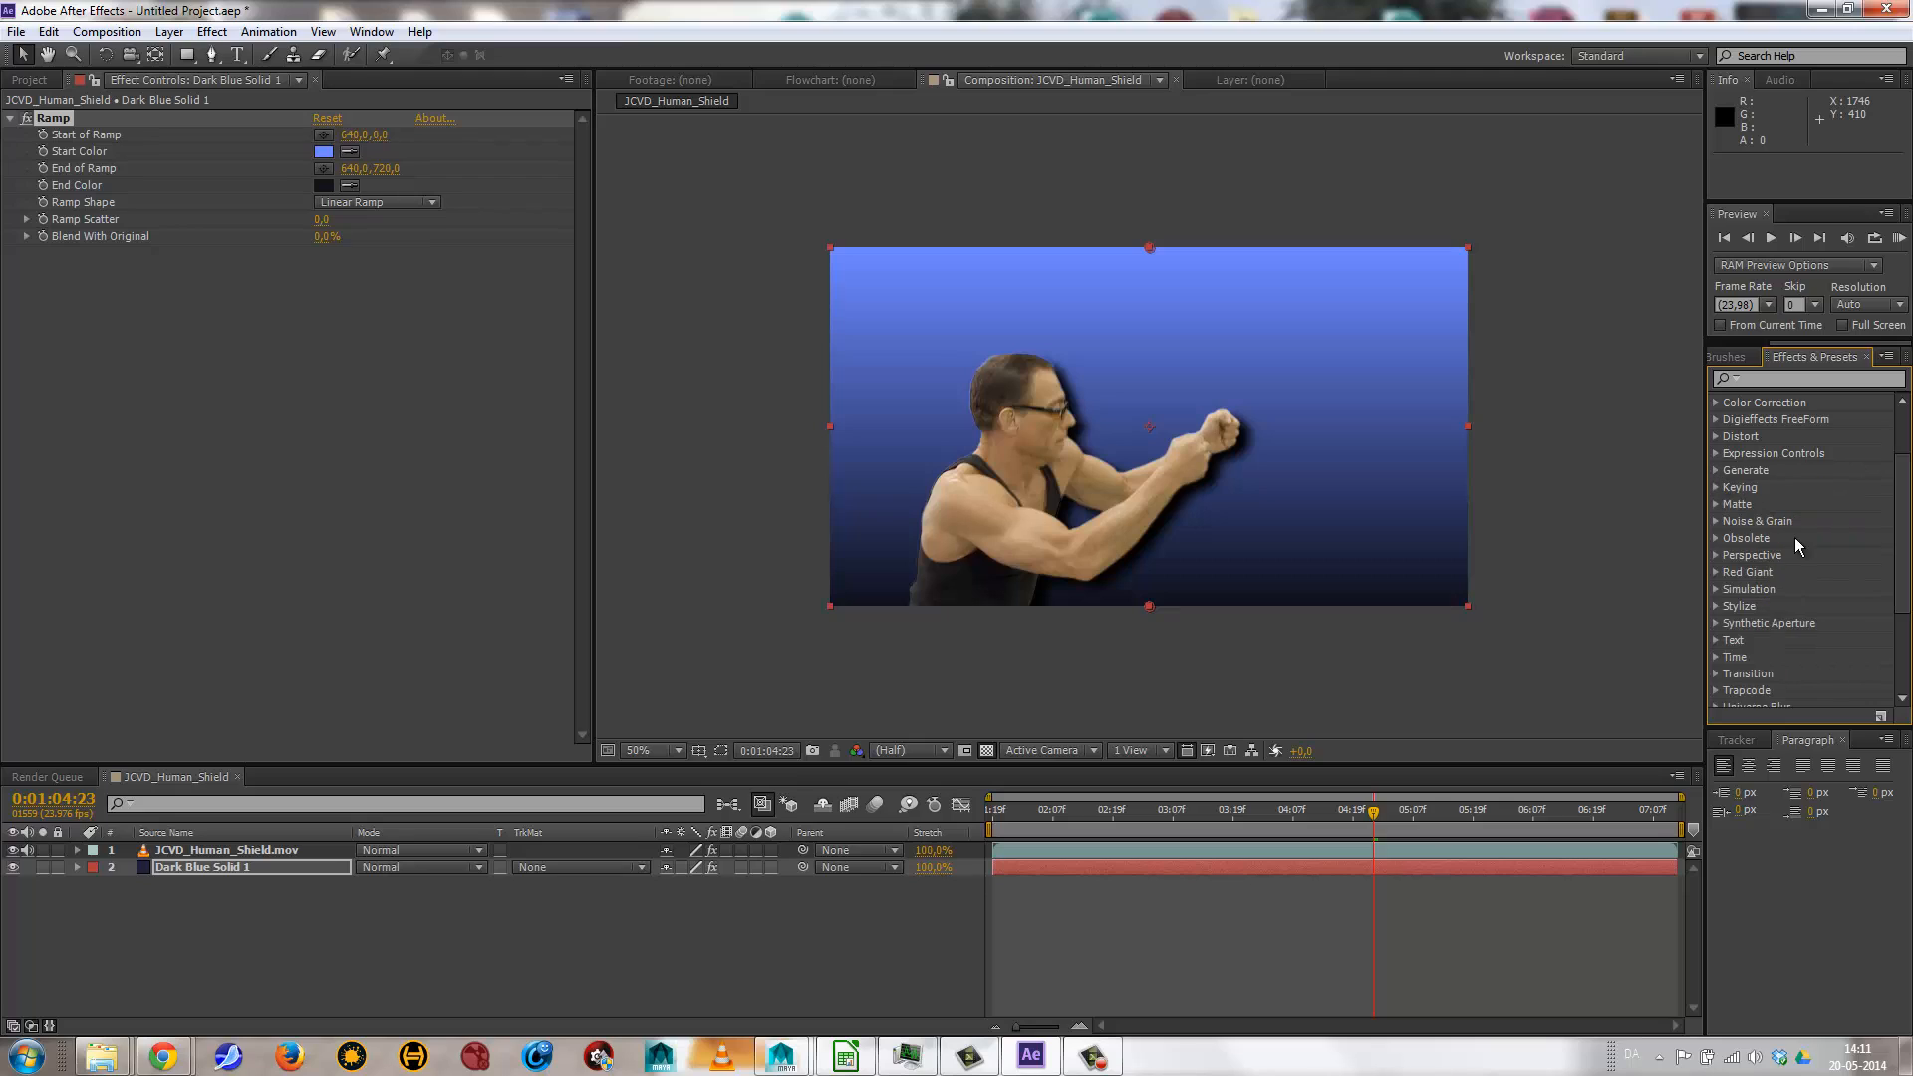
# Examine the Keying category of effects and single out Keylight (1.2).
pyautogui.click(1714, 488)
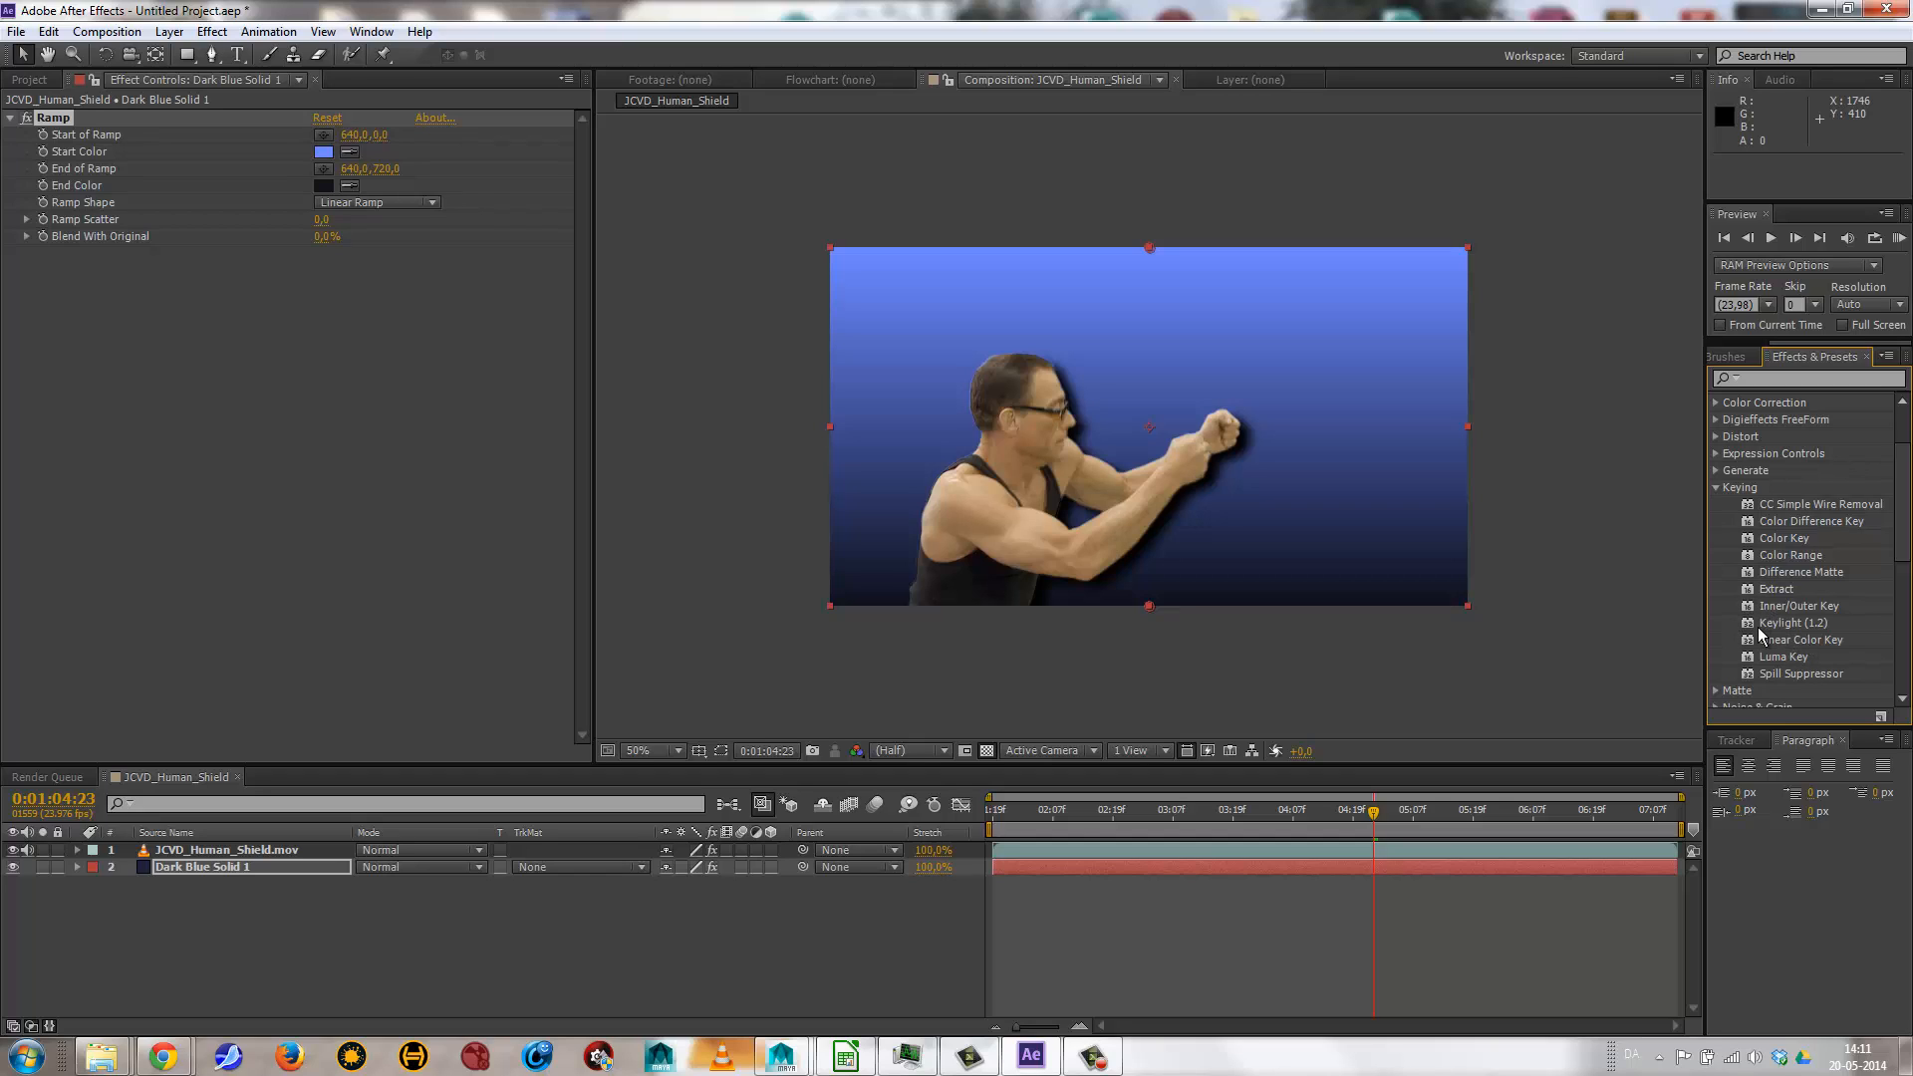
pyautogui.click(1793, 624)
pyautogui.click(1716, 488)
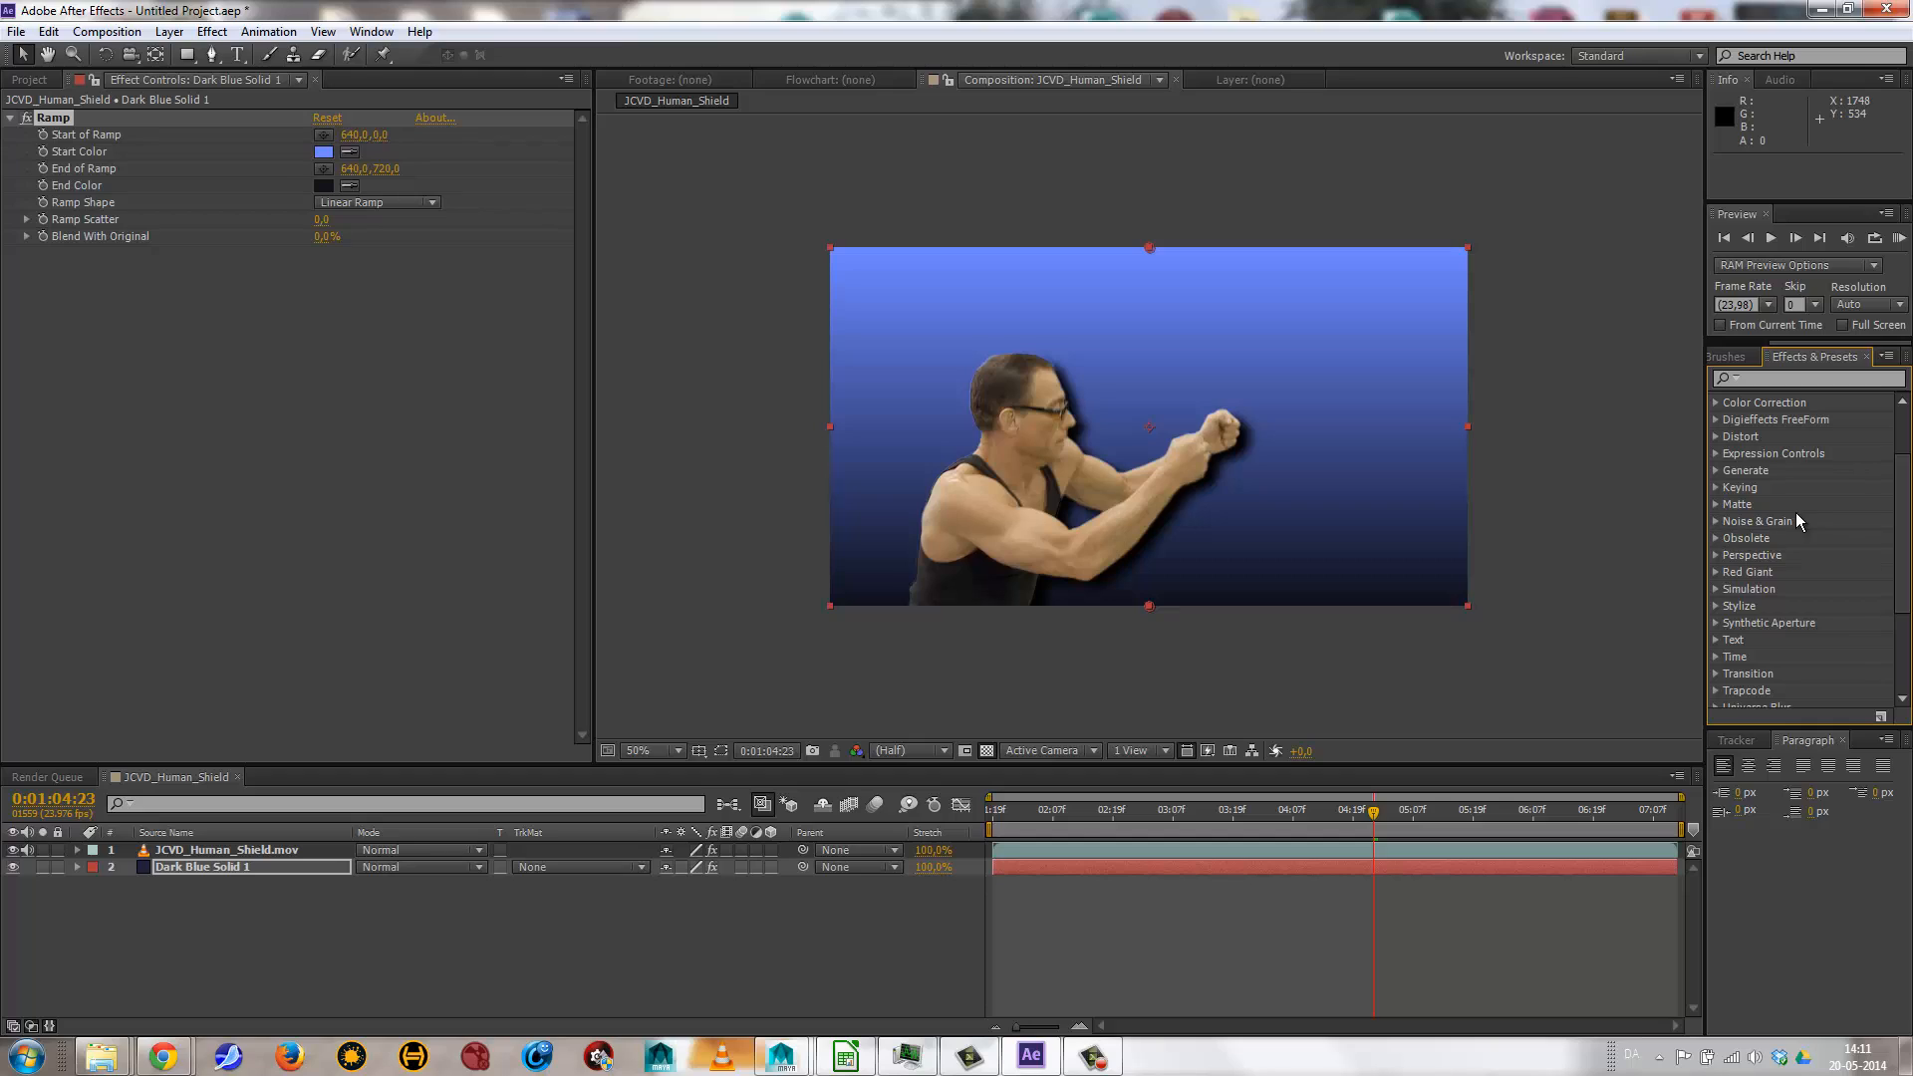
# Examine the effects in the Simulation, Trapcode and Stylize categories and collapse each of them again.
pyautogui.click(1716, 589)
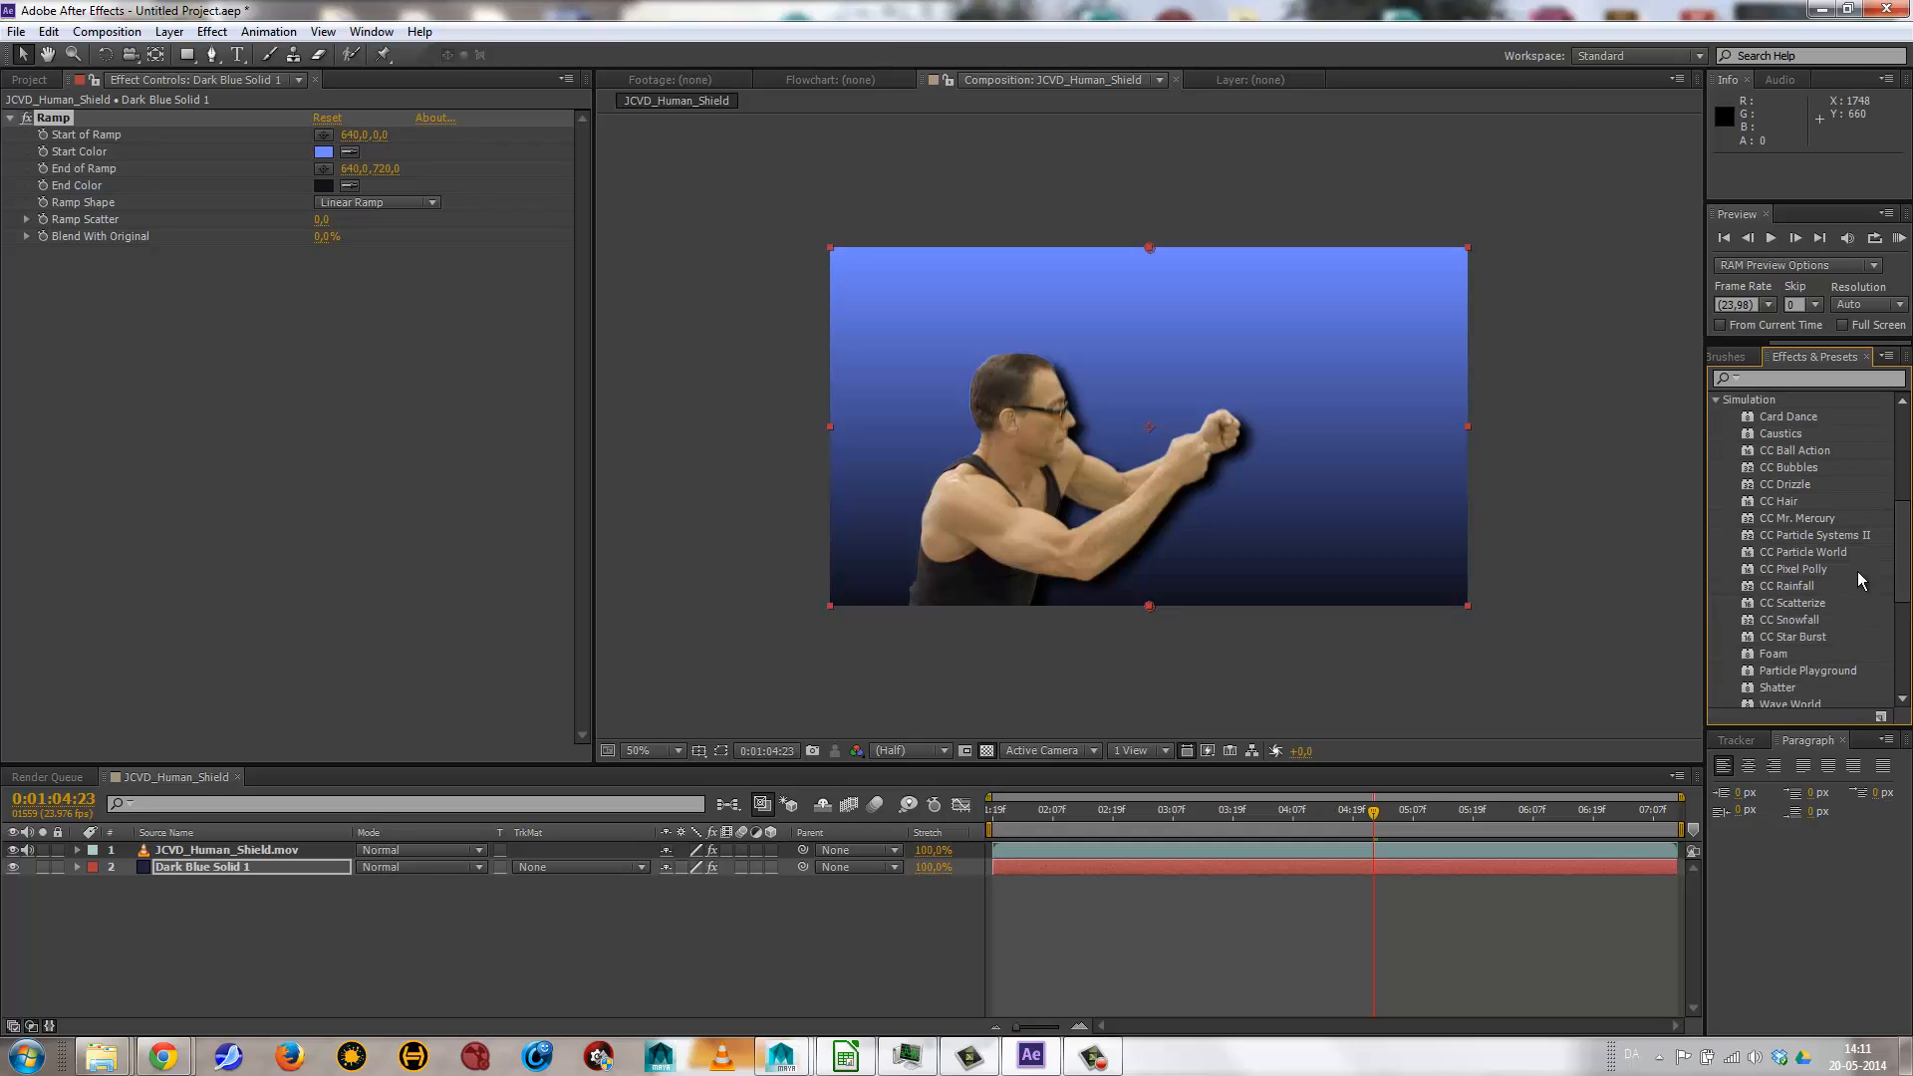
pyautogui.moveTo(1898, 560); pyautogui.dragTo(1899, 537)
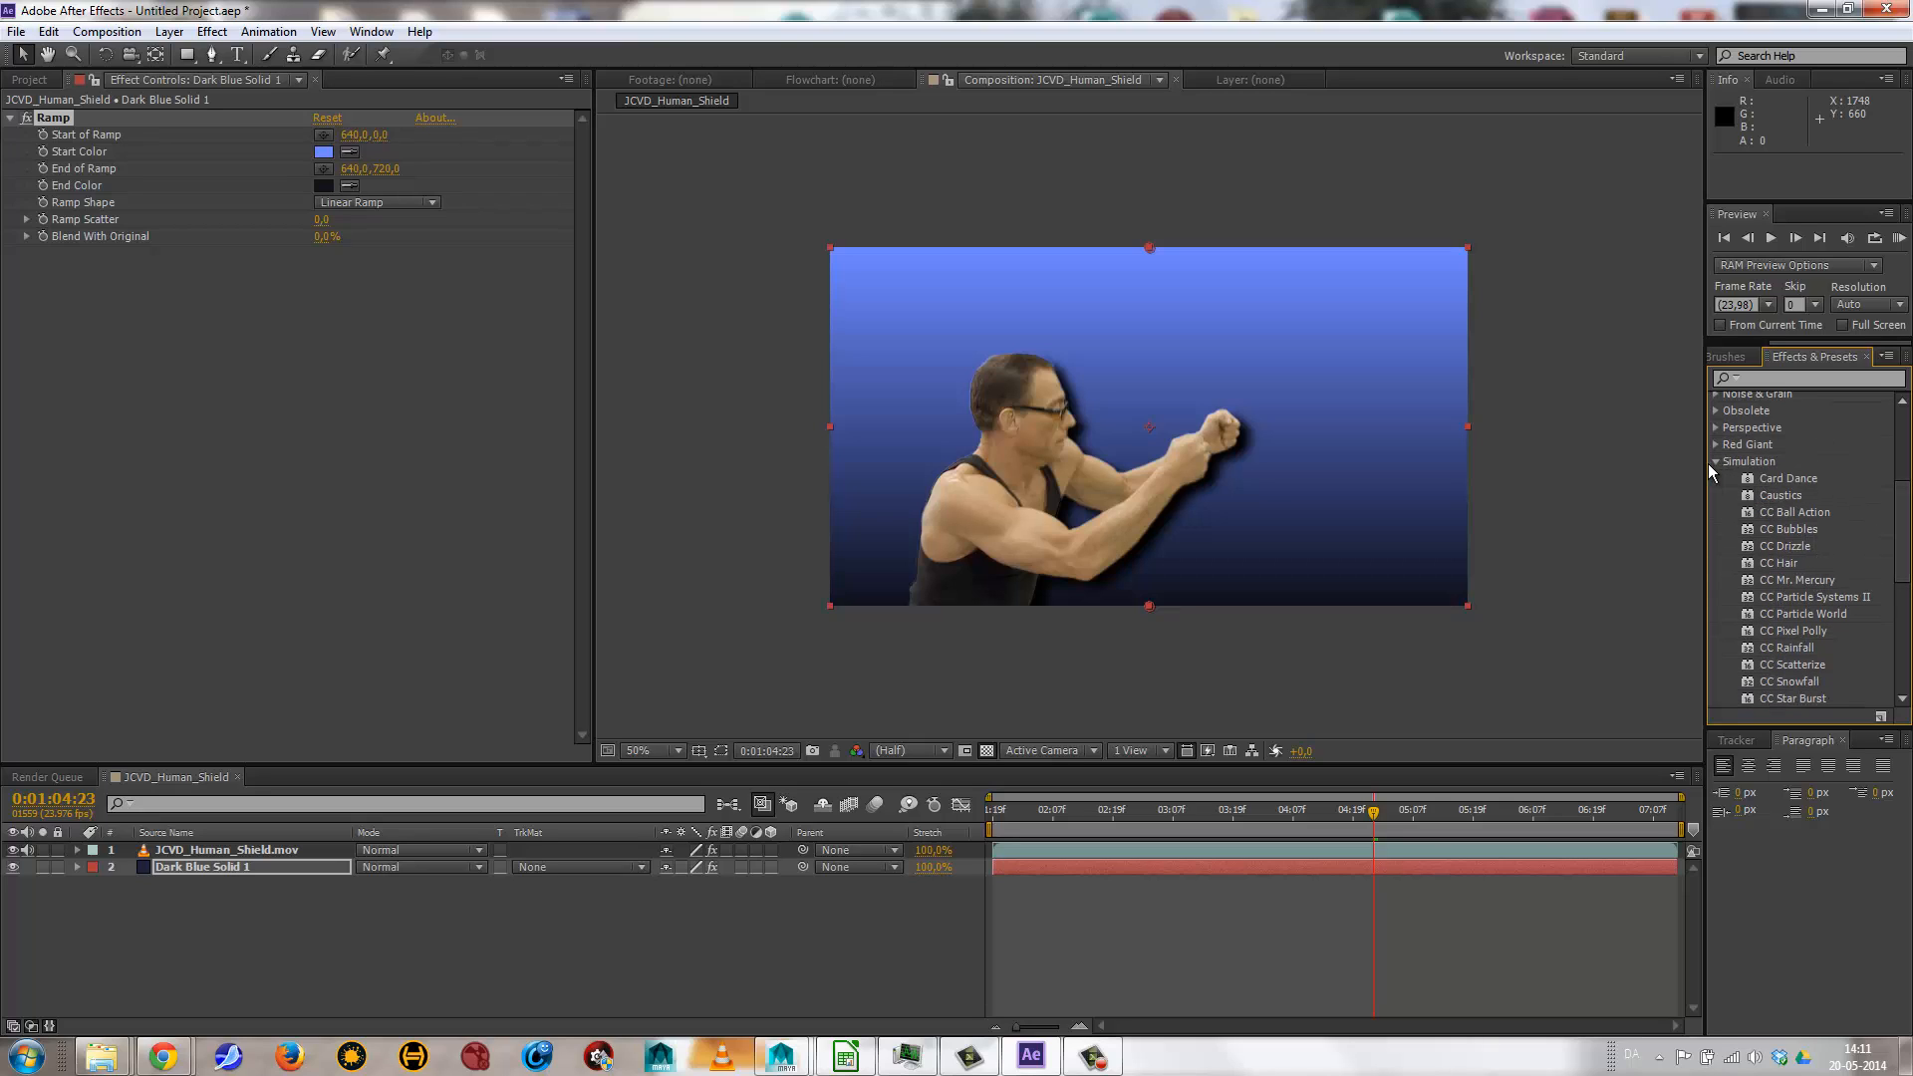
pyautogui.moveTo(1901, 513); pyautogui.dragTo(1909, 583)
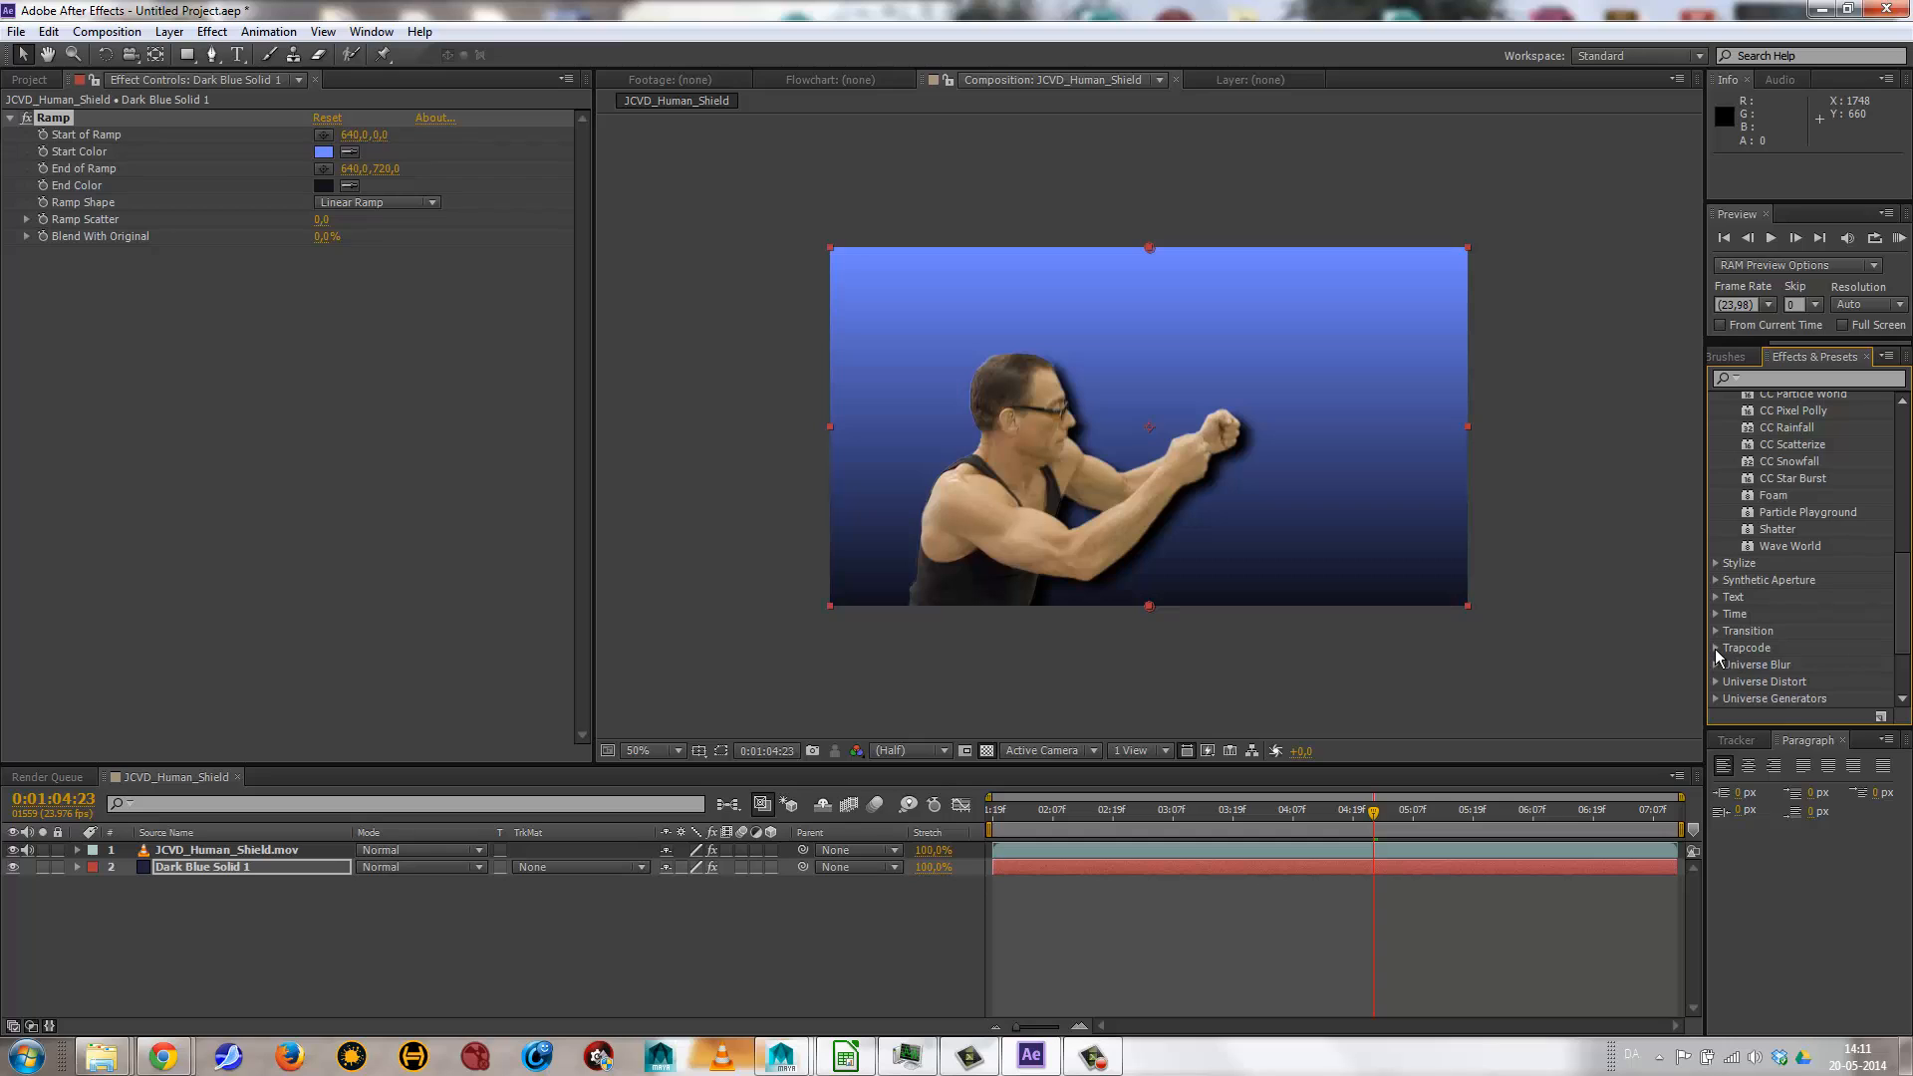
pyautogui.click(1715, 648)
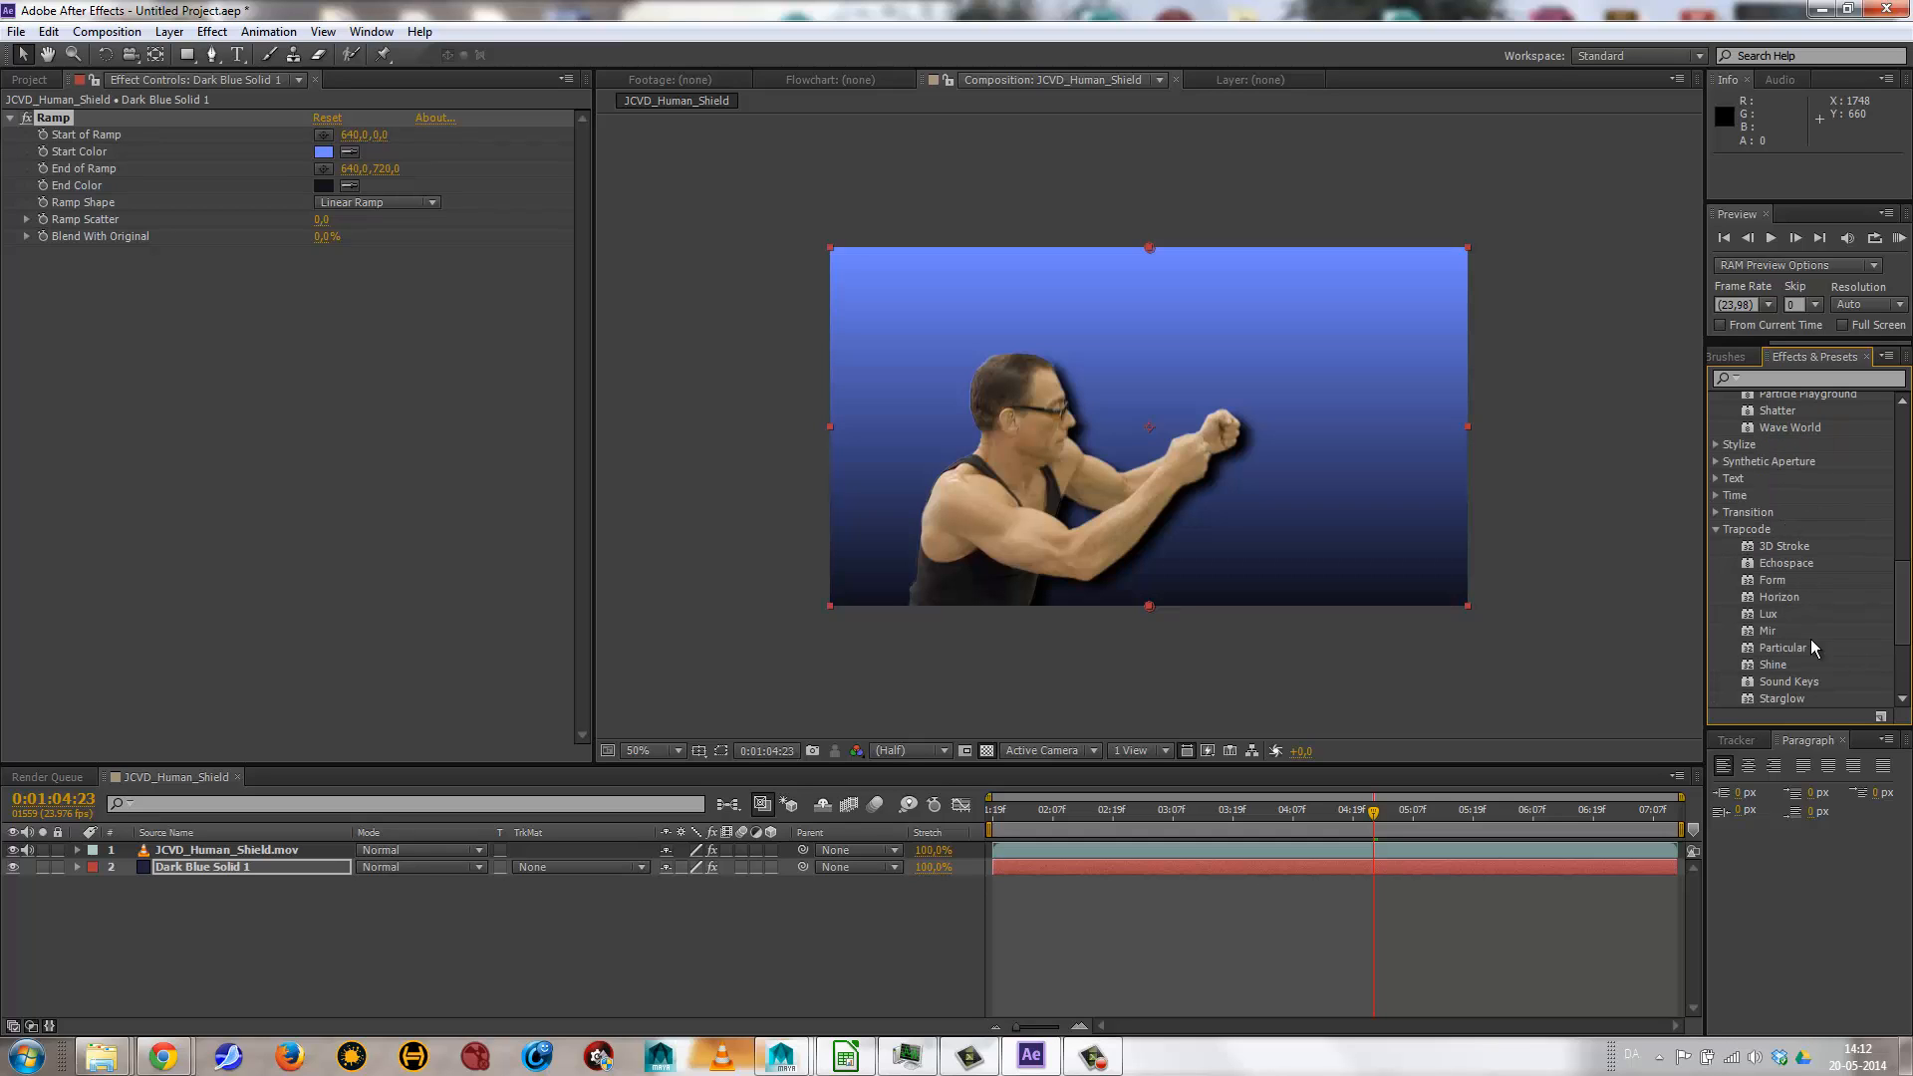
pyautogui.click(1716, 530)
pyautogui.moveTo(1903, 613); pyautogui.dragTo(1904, 478)
pyautogui.click(1714, 535)
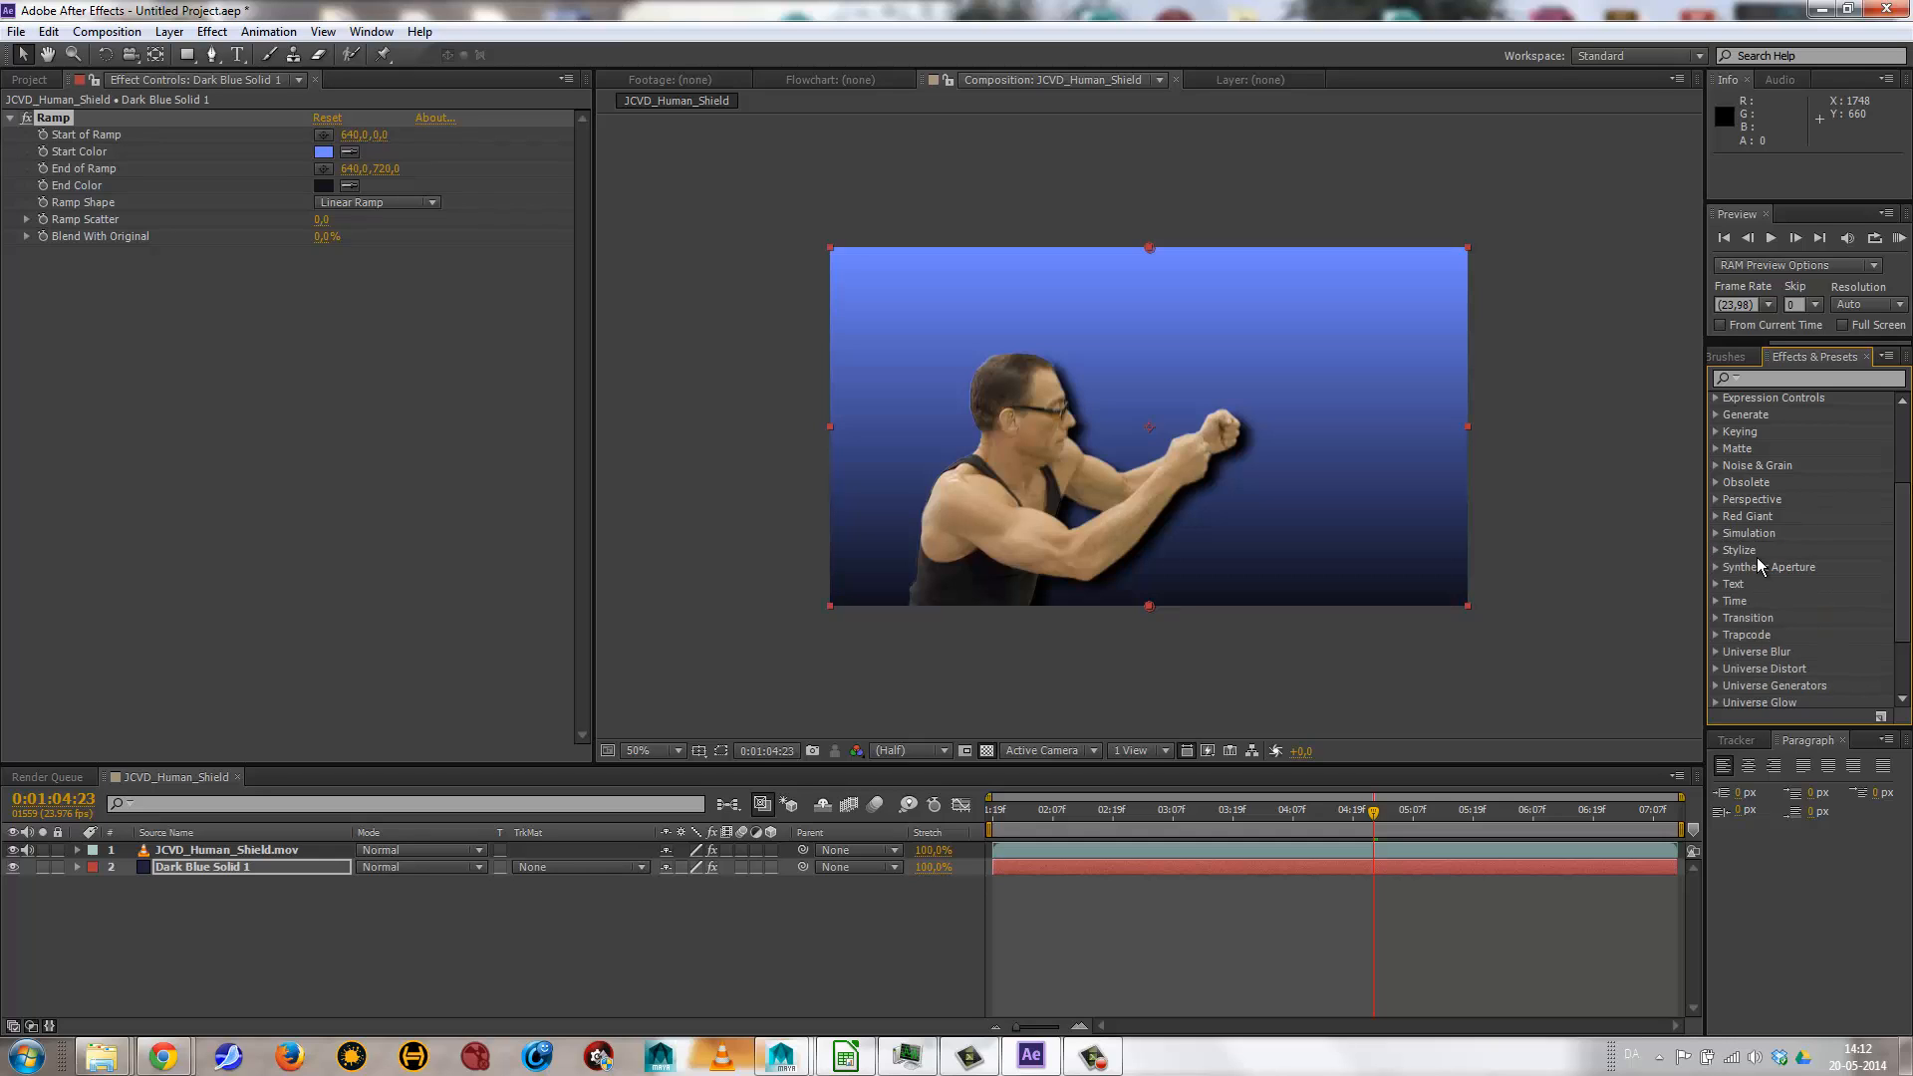
pyautogui.click(1714, 551)
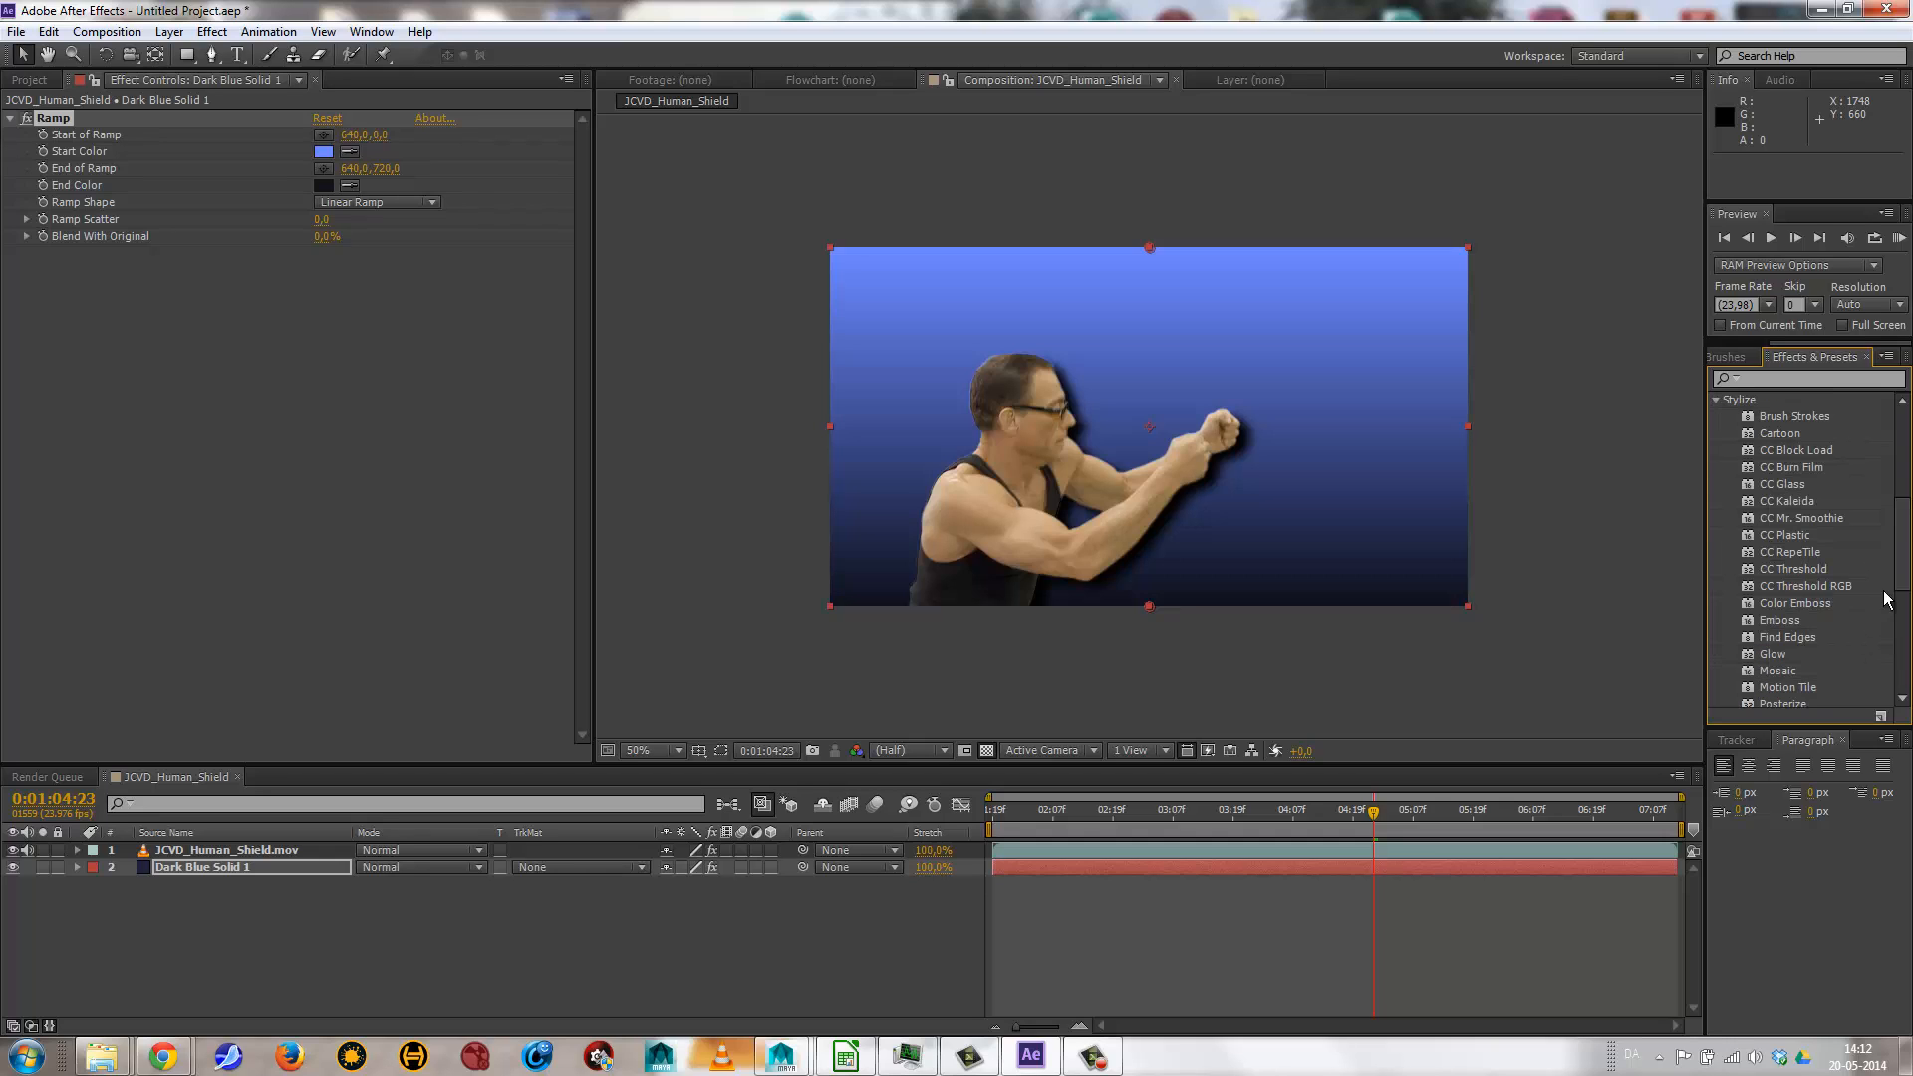
pyautogui.moveTo(1903, 563)
pyautogui.mouseDown()
pyautogui.moveTo(1903, 628)
pyautogui.moveTo(1906, 521)
pyautogui.mouseUp()
pyautogui.click(1716, 493)
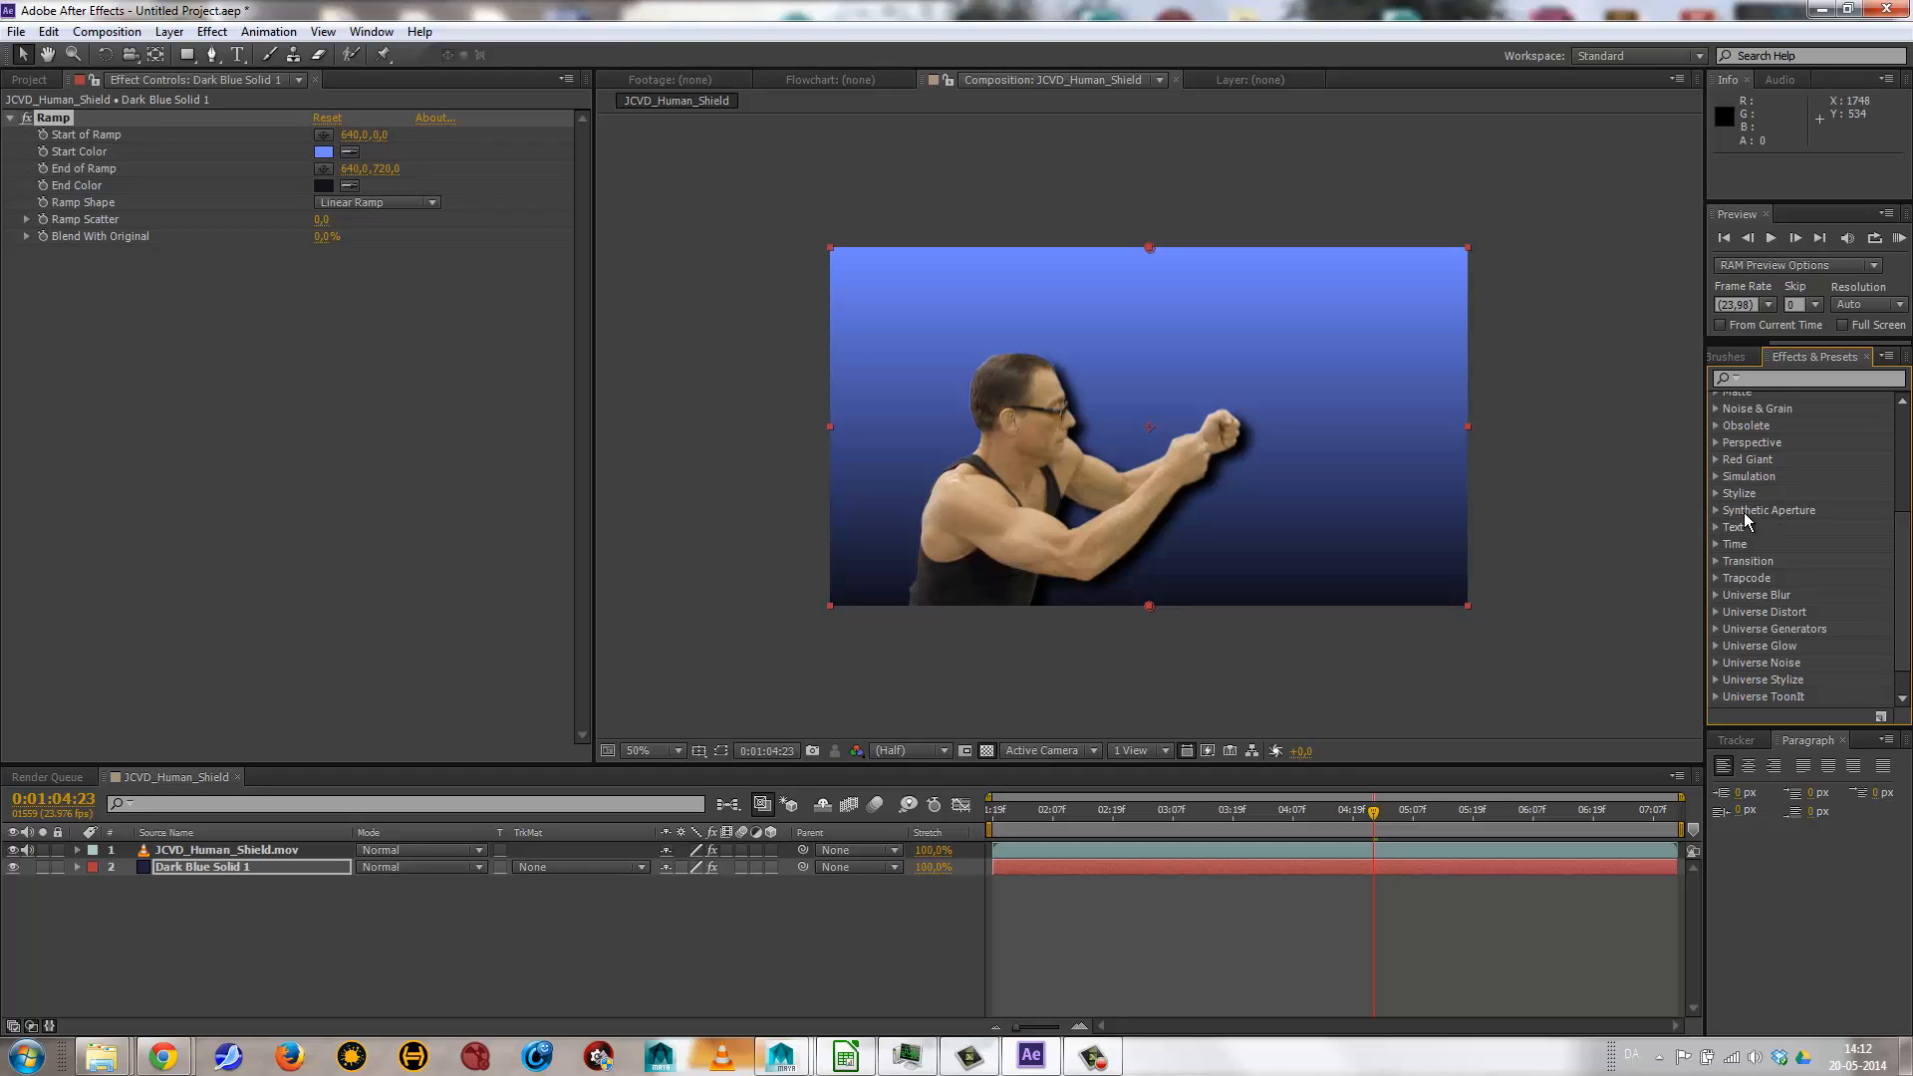
# Examine the effects in the Synthetic Aperture, Text and Time categories, collapsing each category after viewing it.
pyautogui.click(1715, 511)
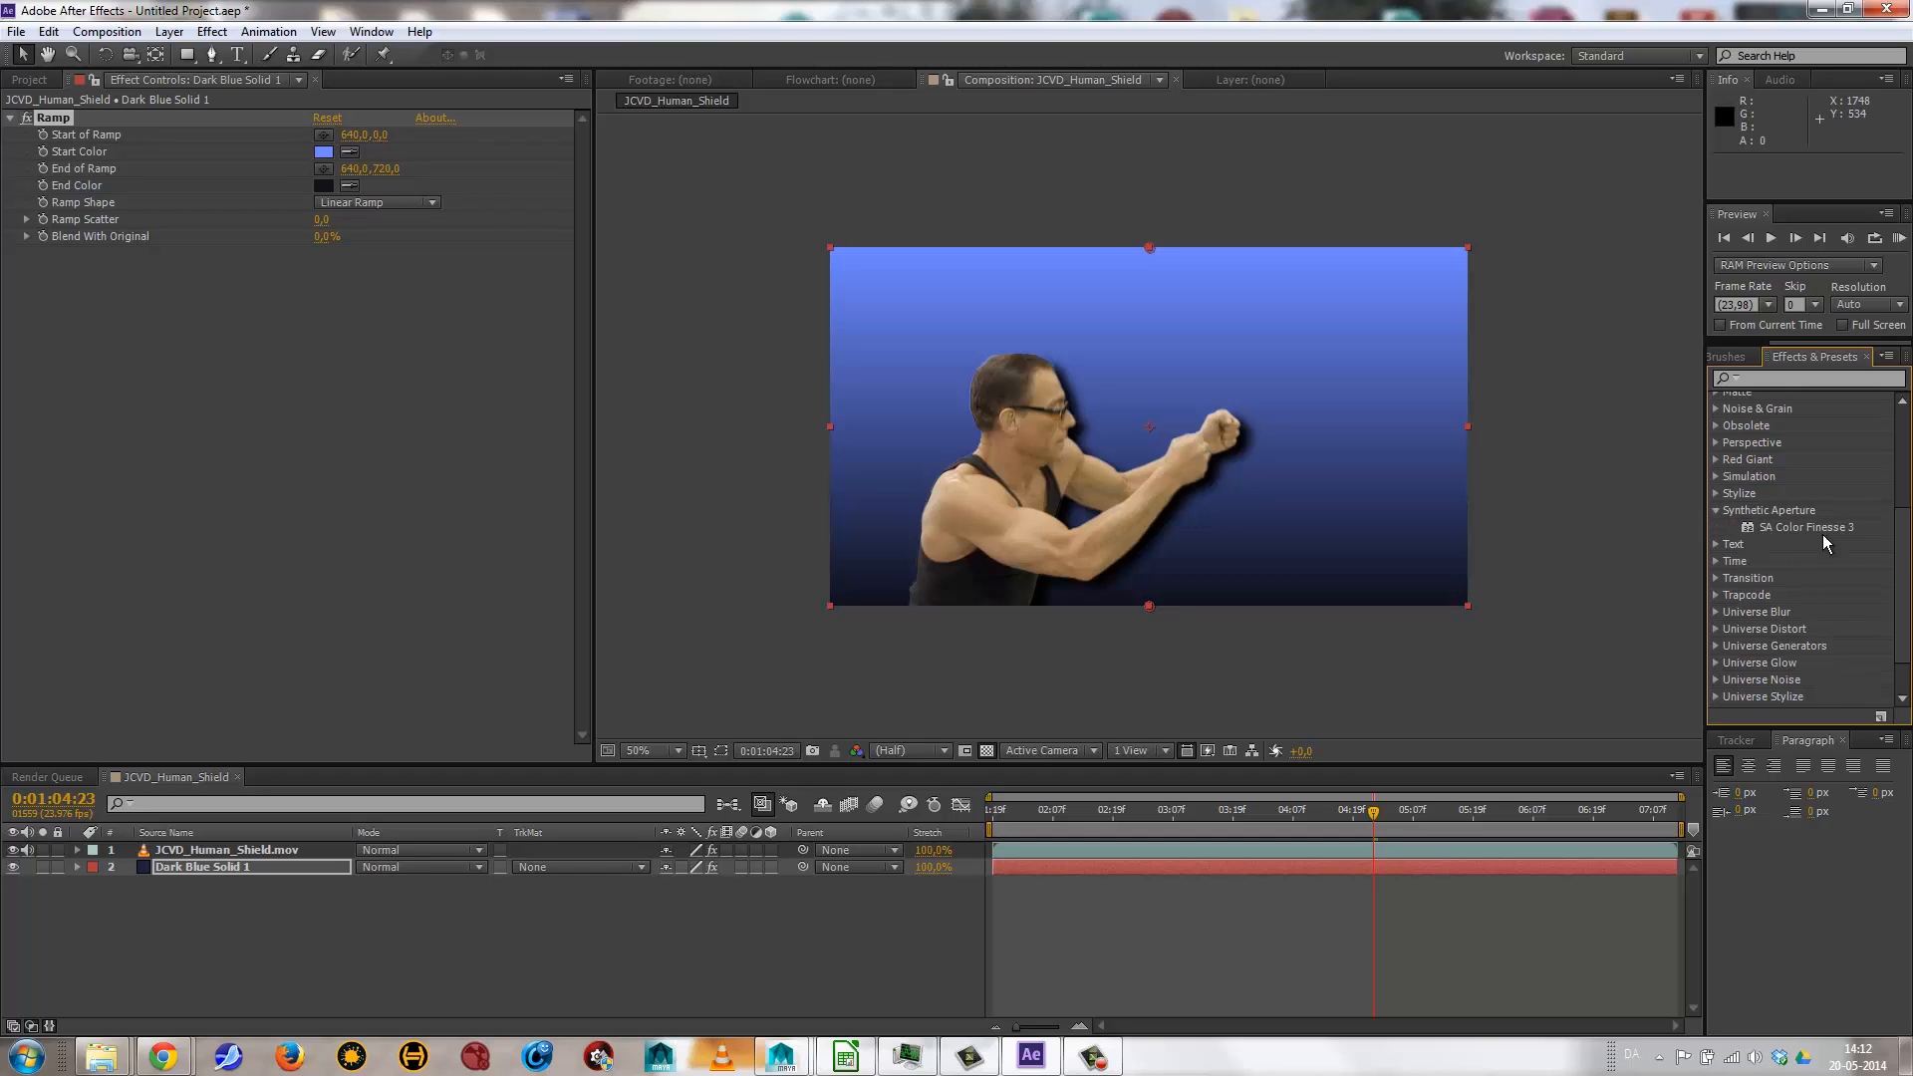
pyautogui.click(1717, 510)
pyautogui.click(1716, 528)
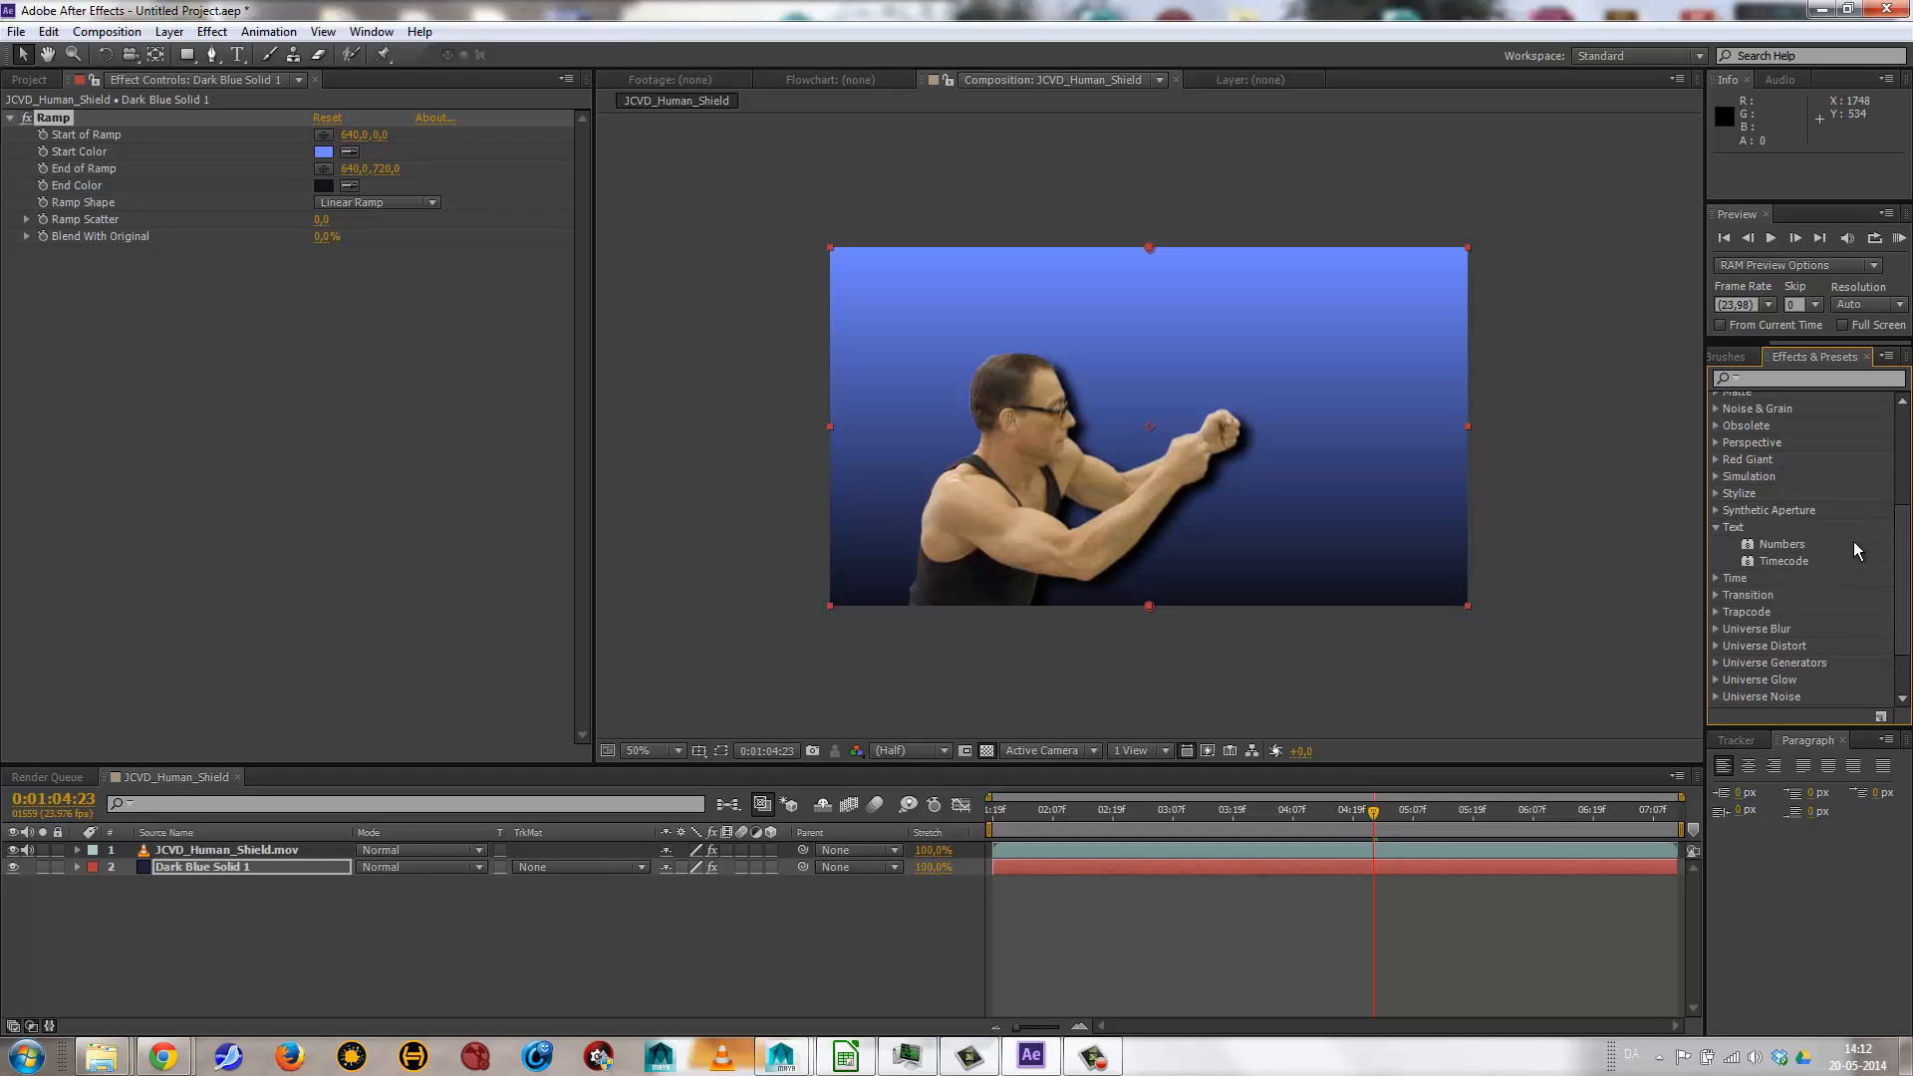
pyautogui.click(1716, 528)
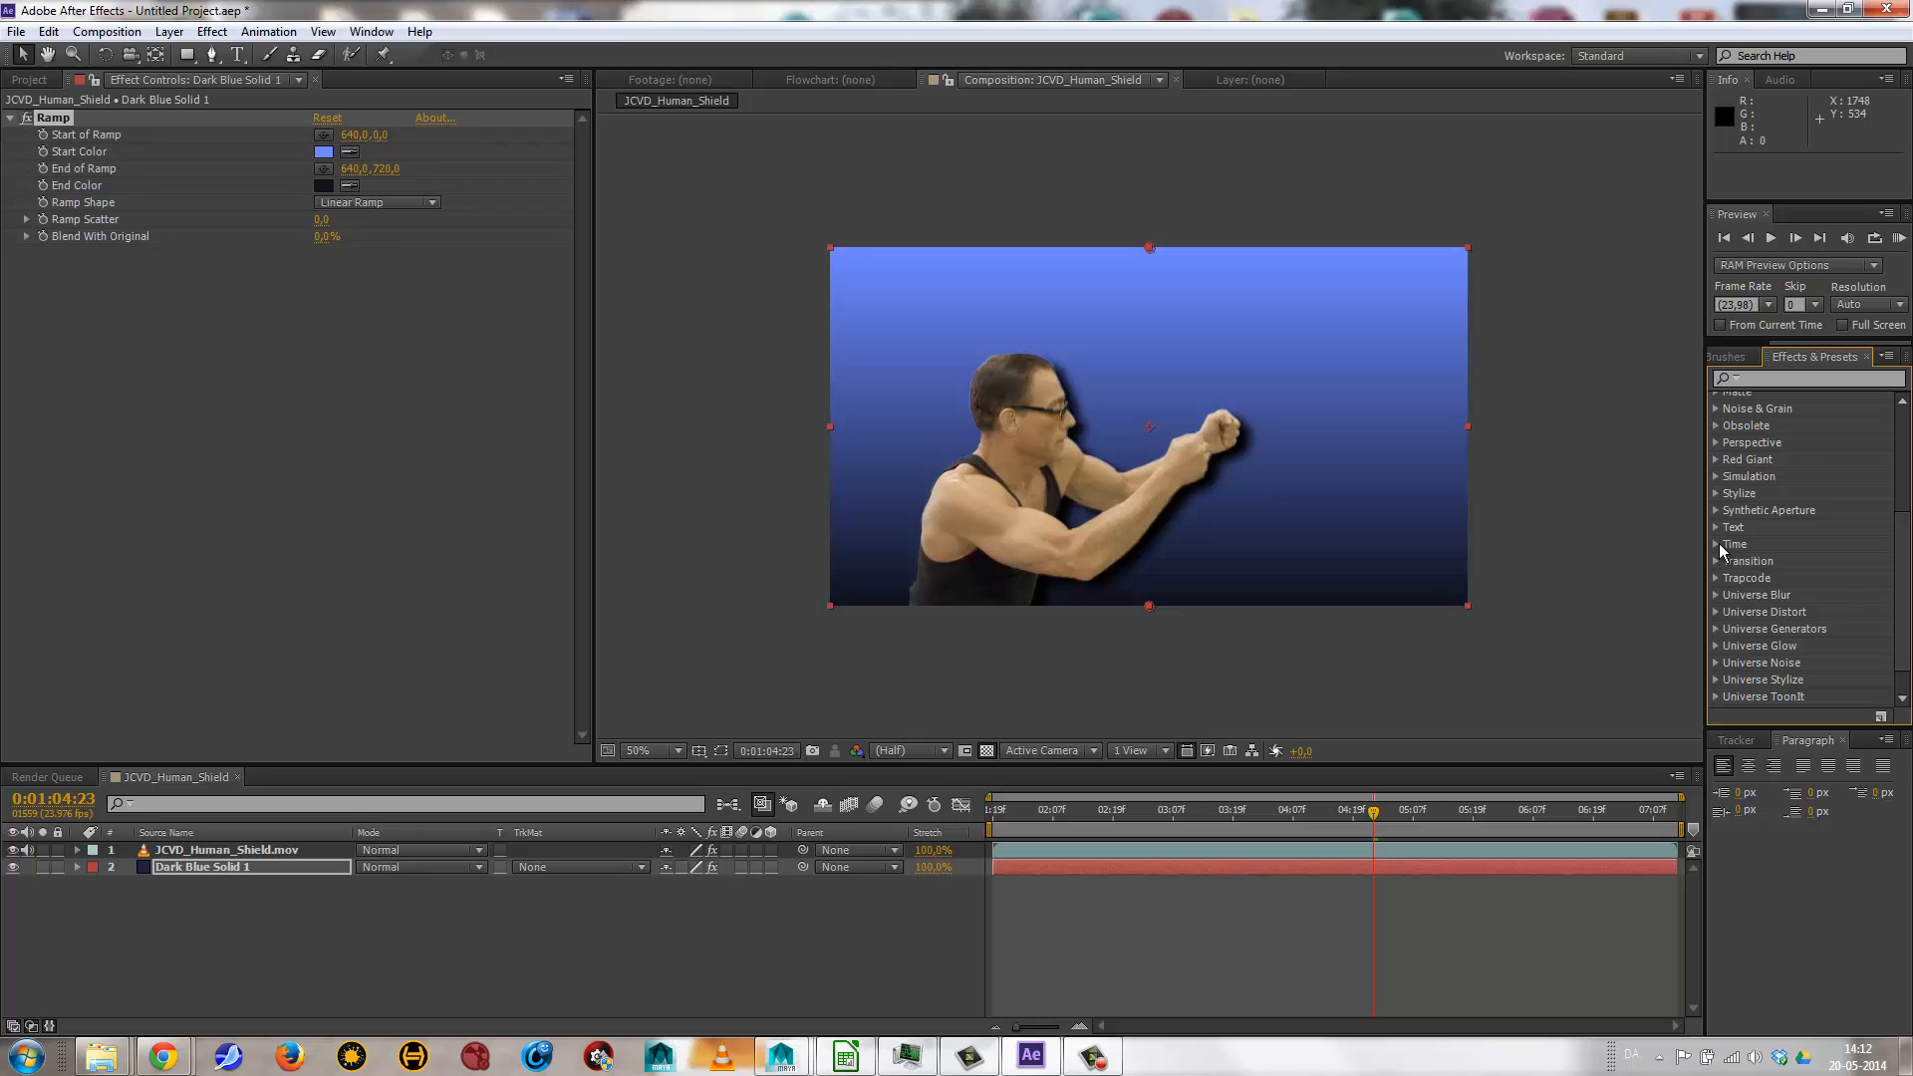
pyautogui.click(1717, 544)
pyautogui.scroll(-1, 1815, 648)
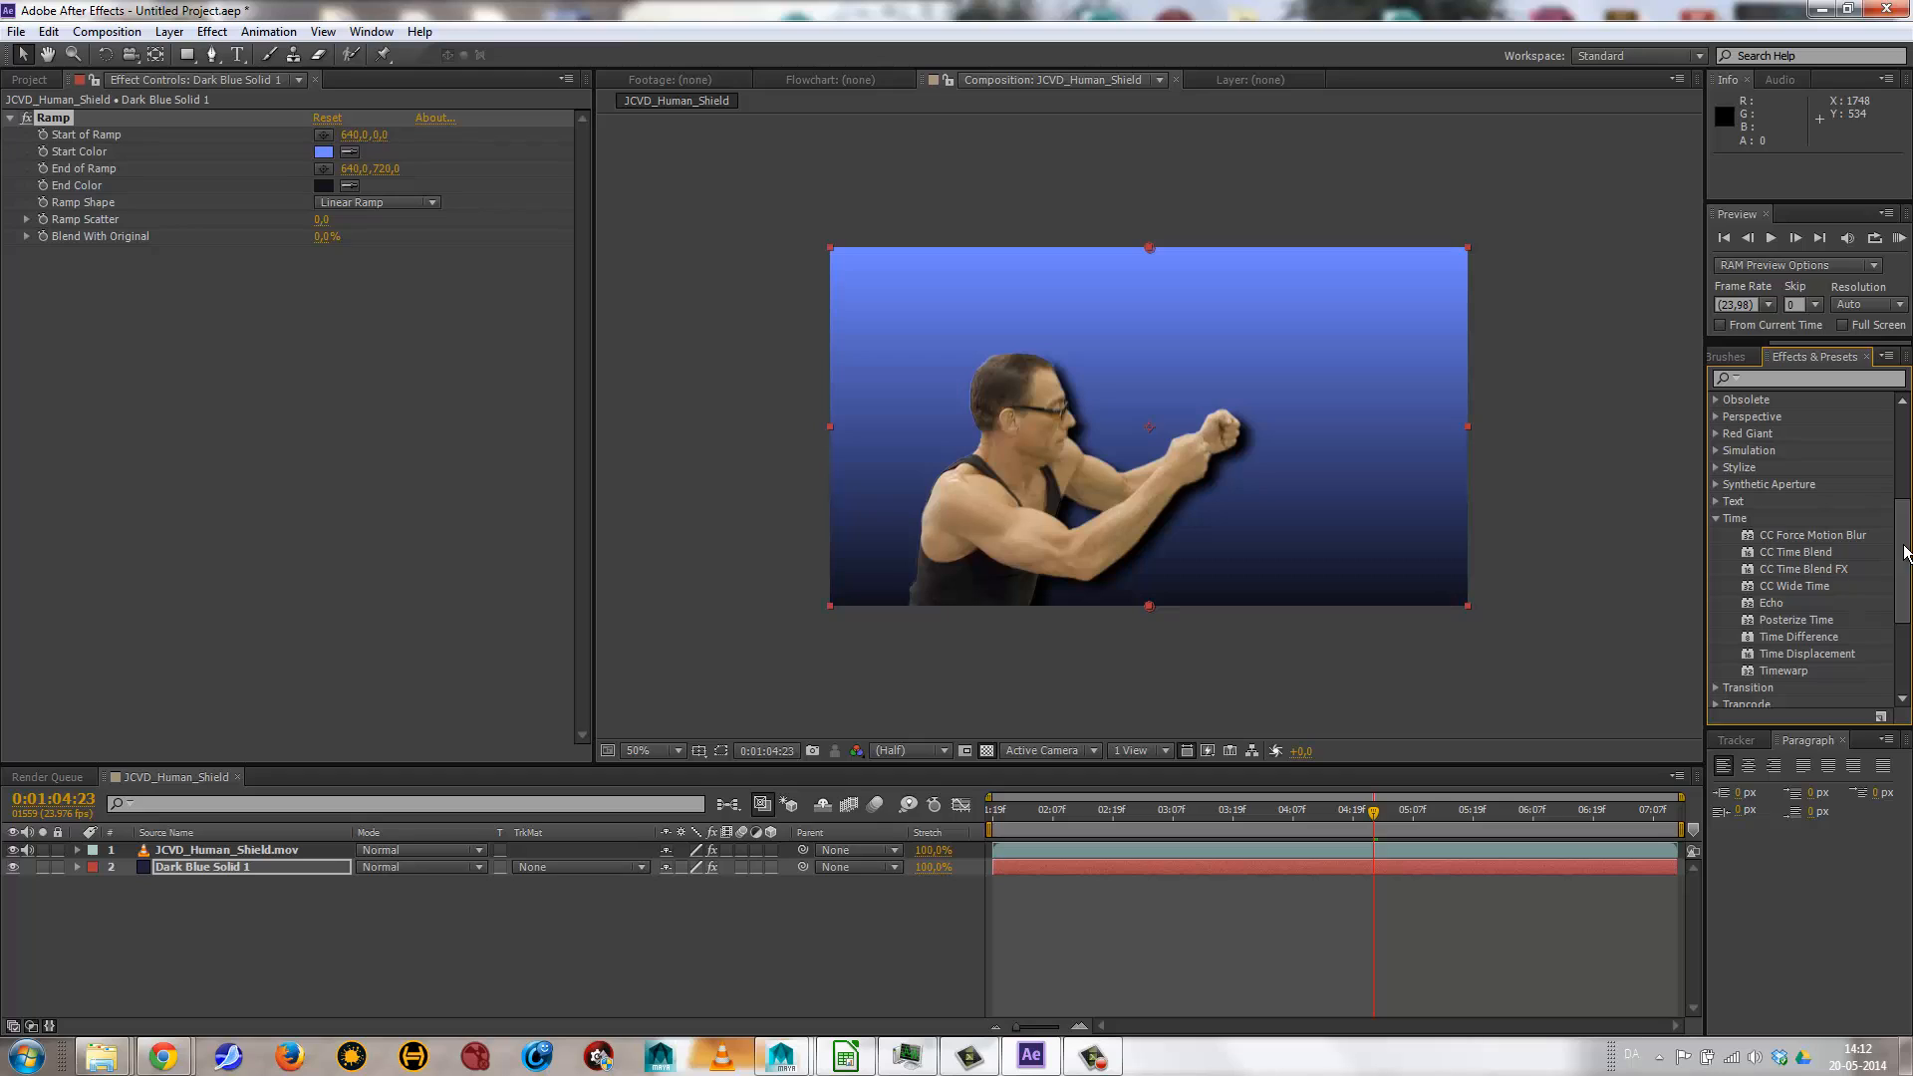
pyautogui.click(1715, 519)
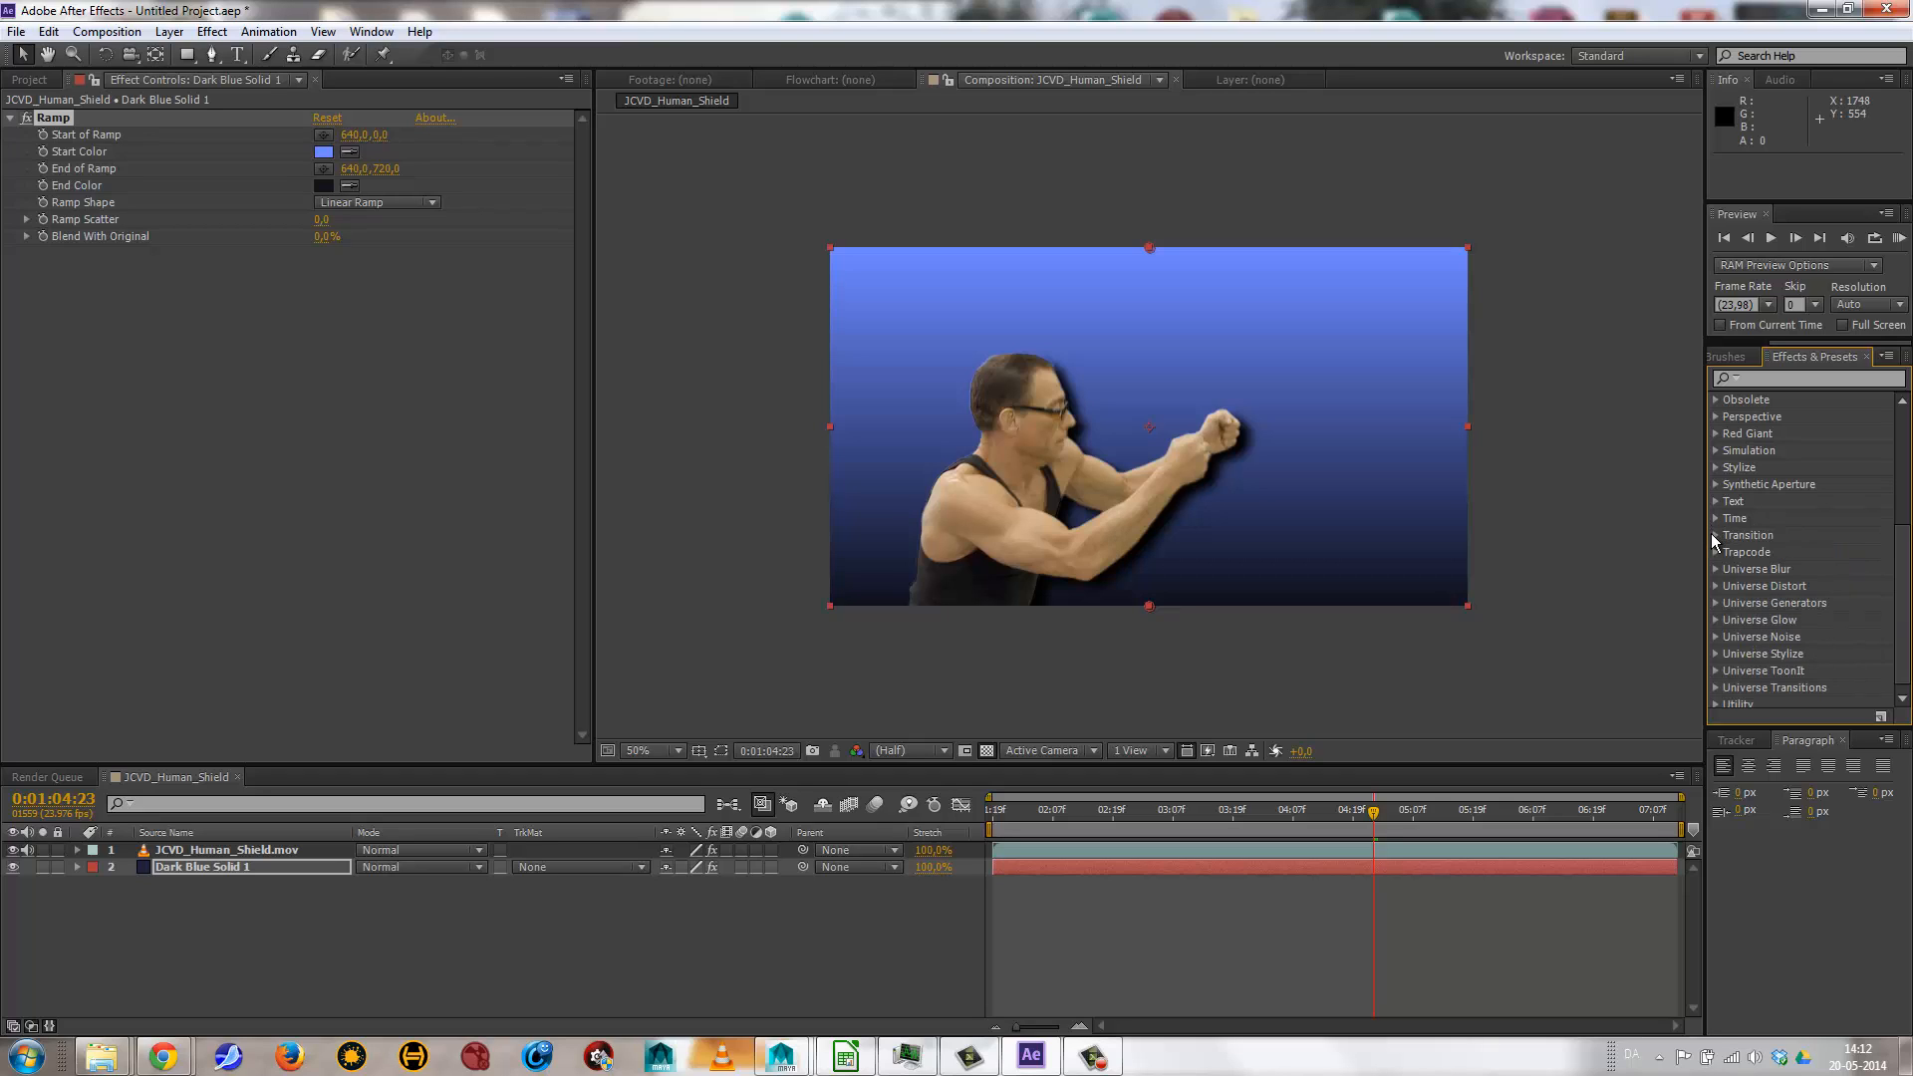
# Examine the Transition and Utility effect categories and collapse both of them again.
pyautogui.click(1715, 536)
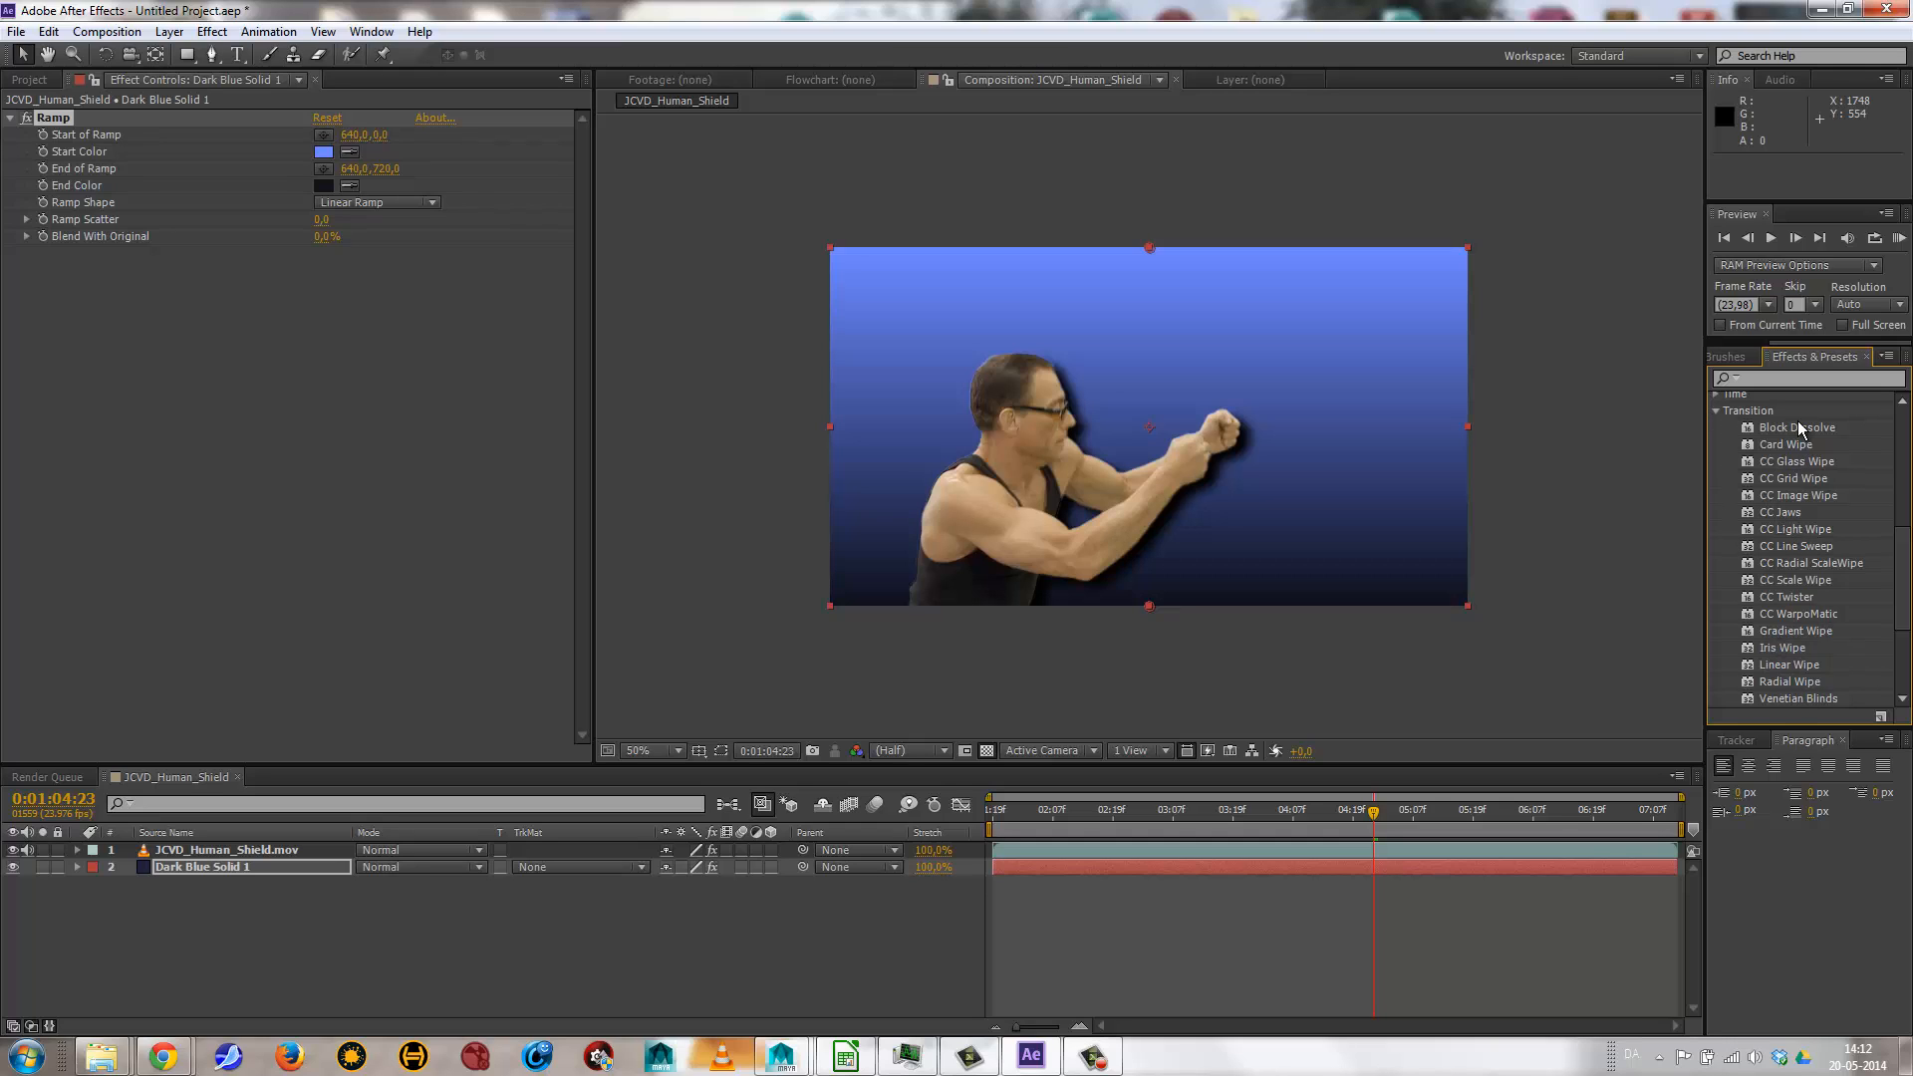
pyautogui.scroll(2, 1905, 592)
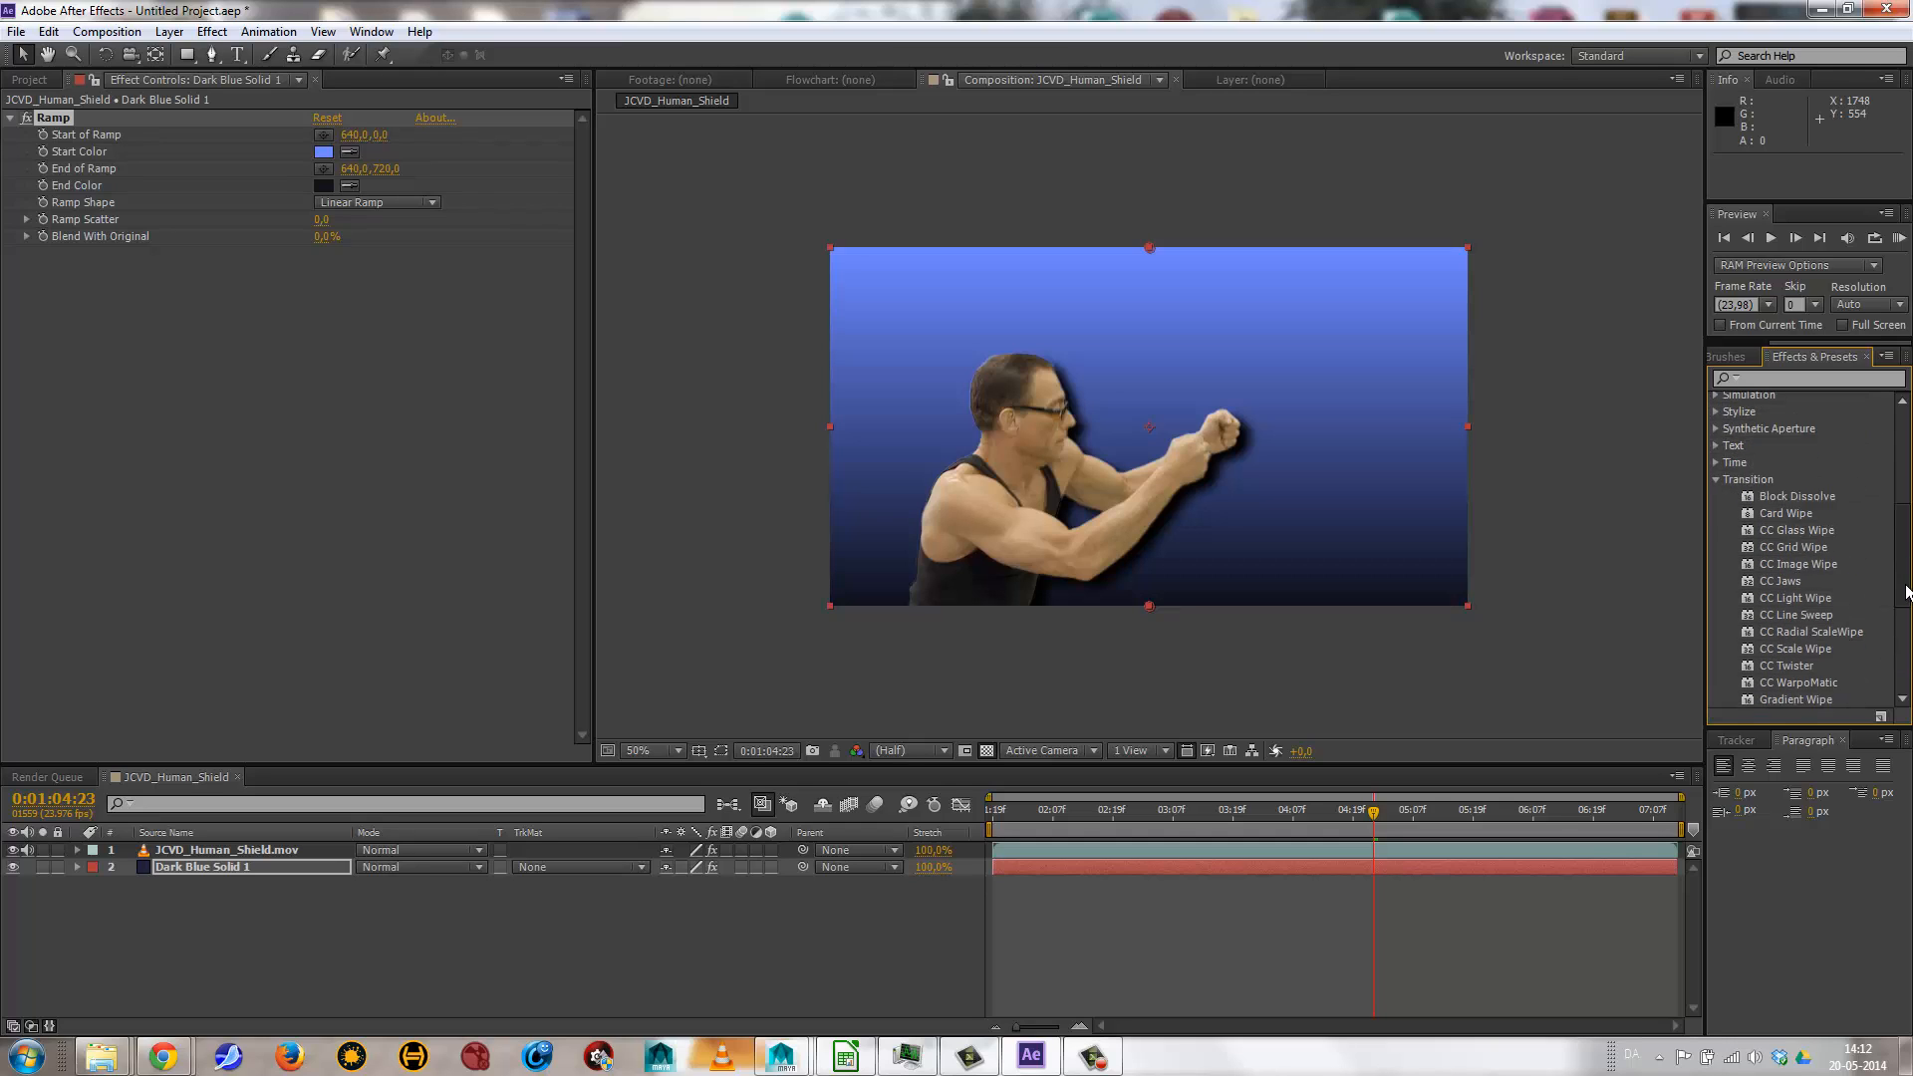
pyautogui.scroll(1, 1905, 592)
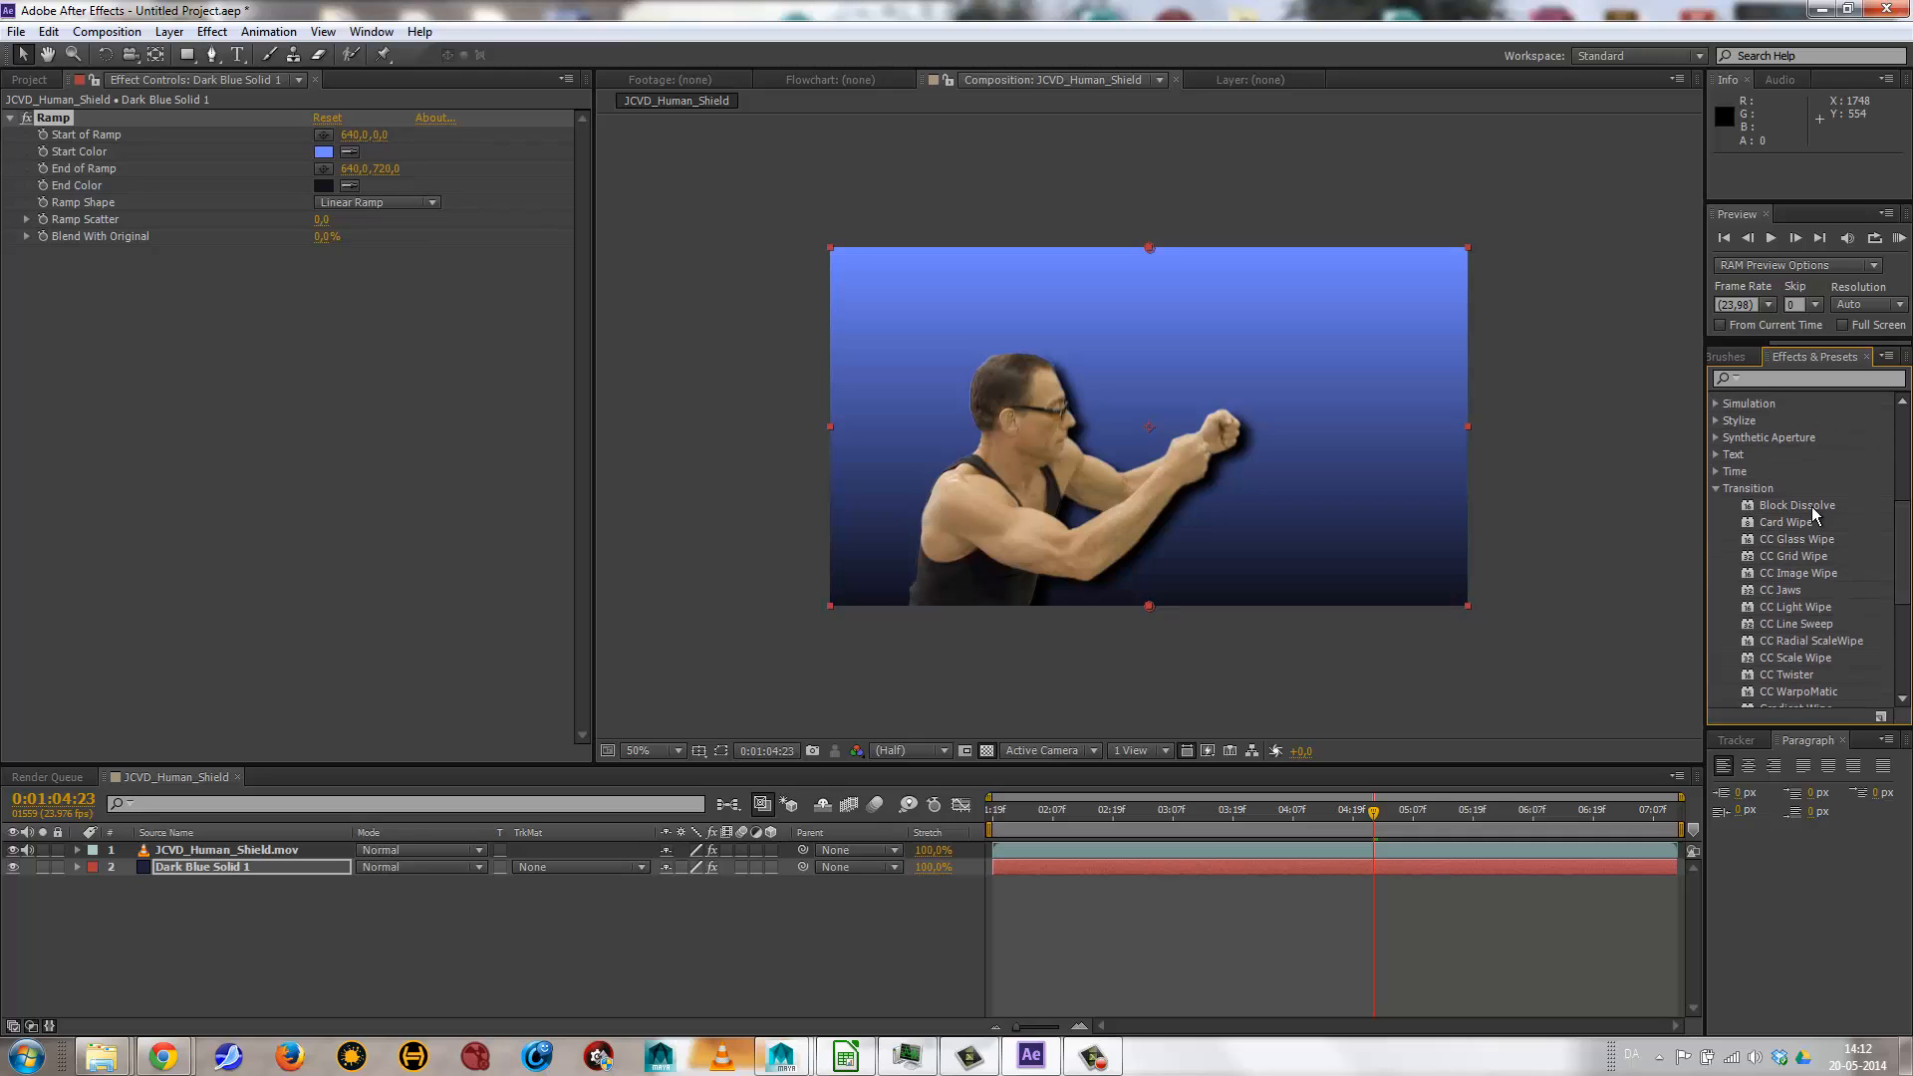
pyautogui.click(1716, 488)
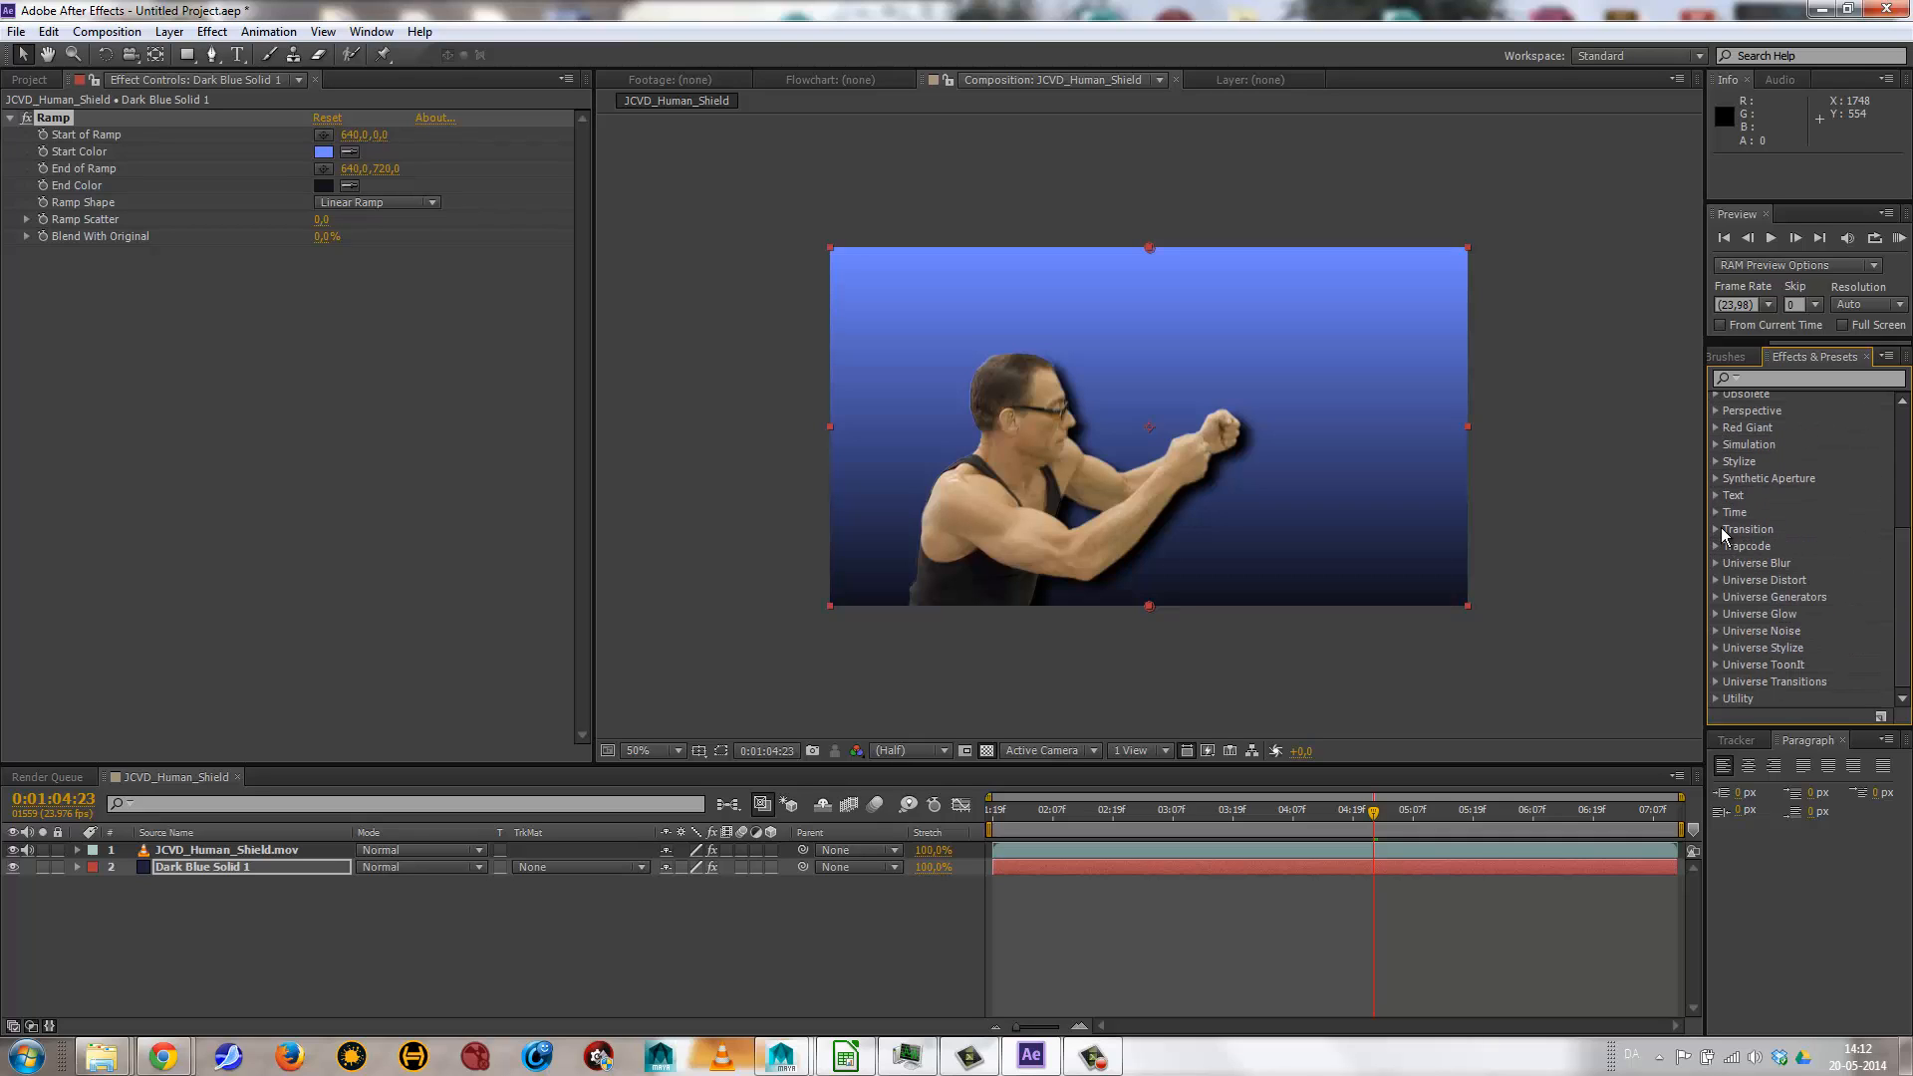
pyautogui.click(1716, 698)
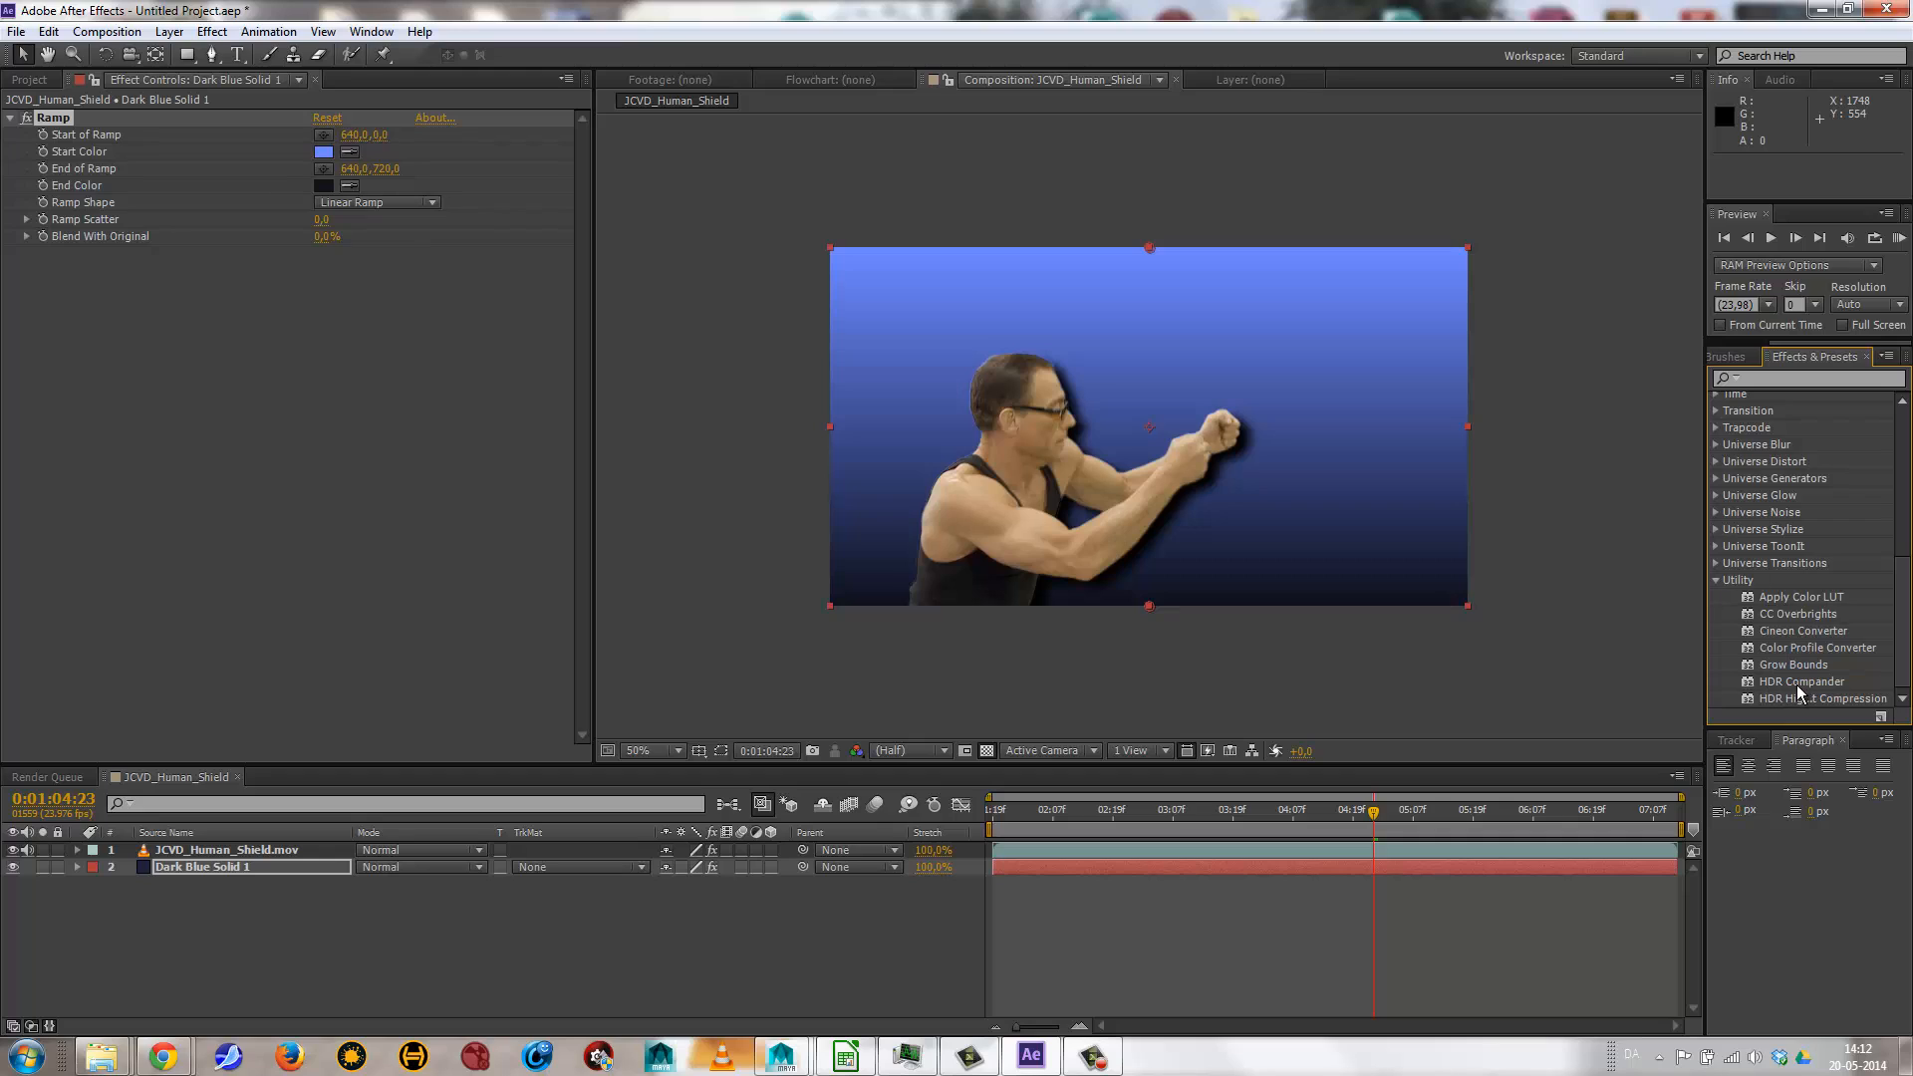
pyautogui.click(1716, 580)
# Deselect the solid layer and add a horizontal text layer reading "Mortal Kombat" over the clip in the composition.
pyautogui.click(775, 253)
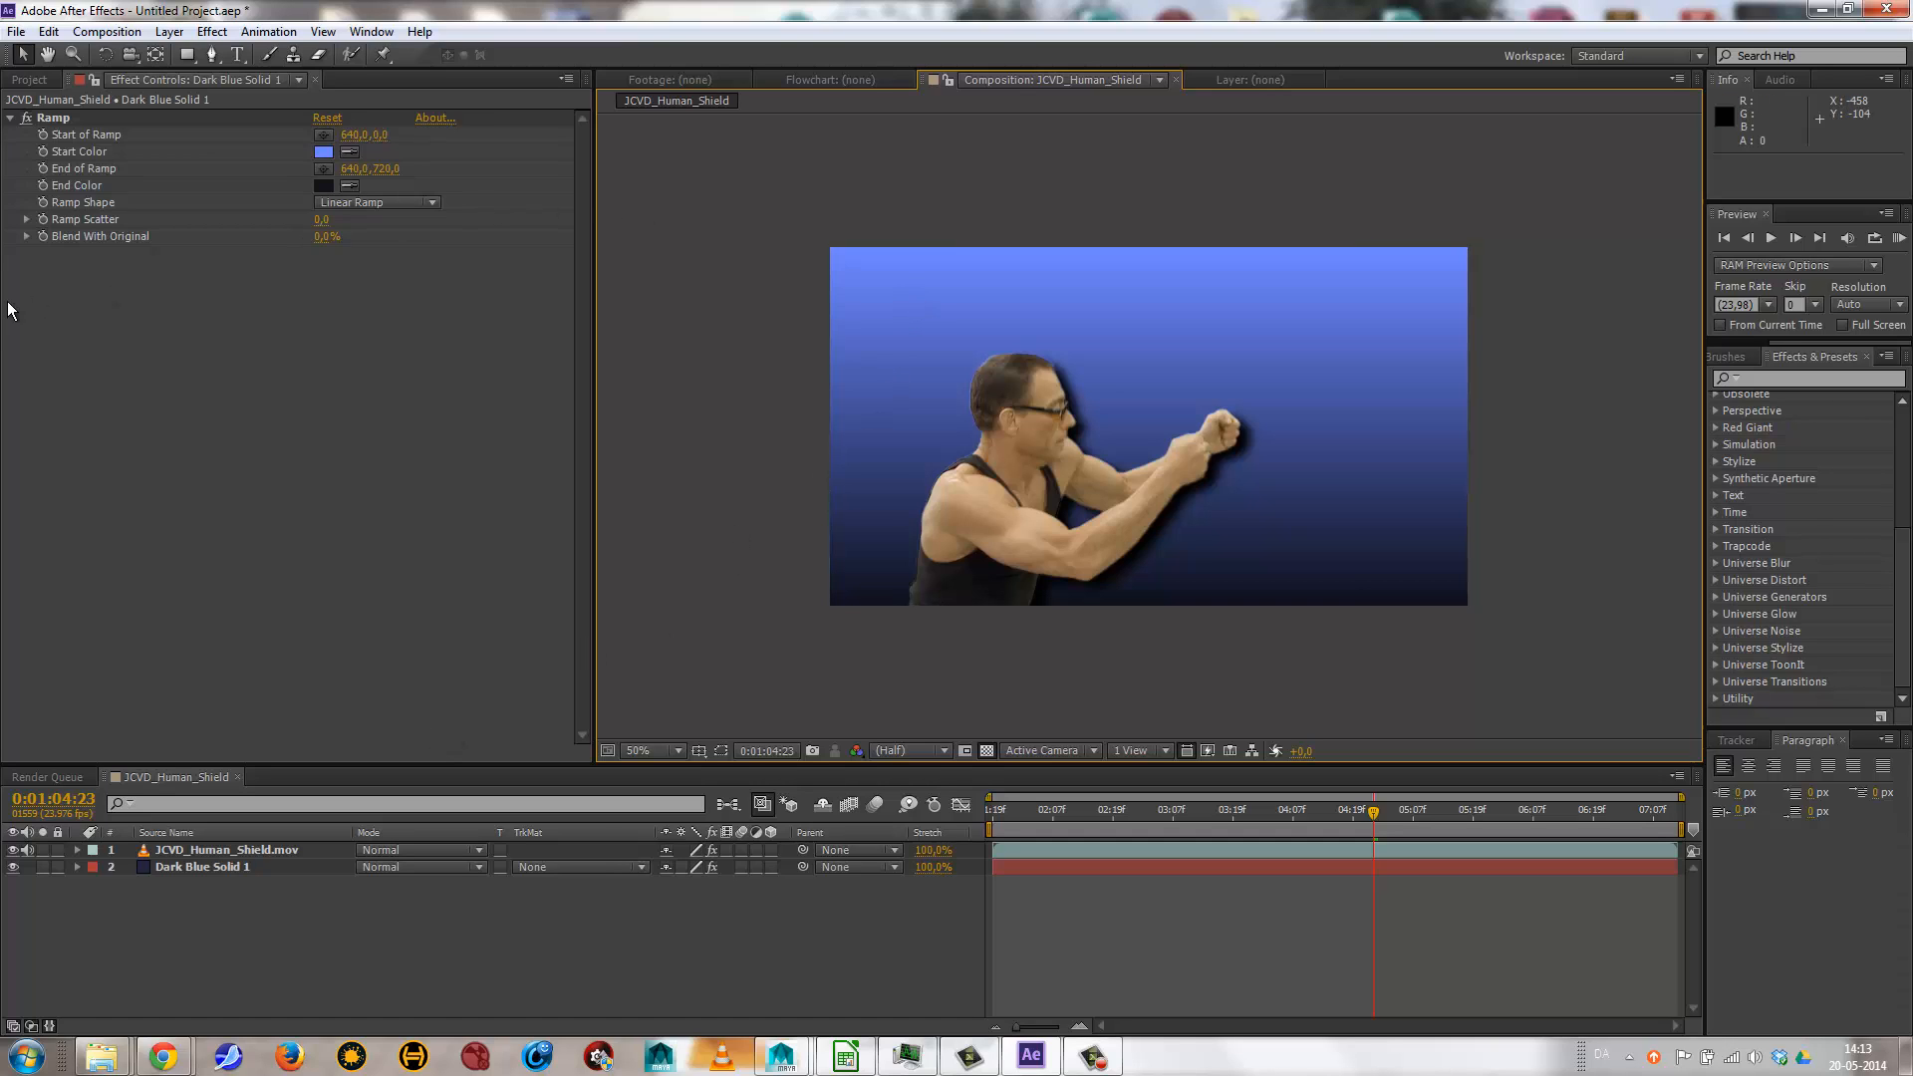
pyautogui.click(237, 54)
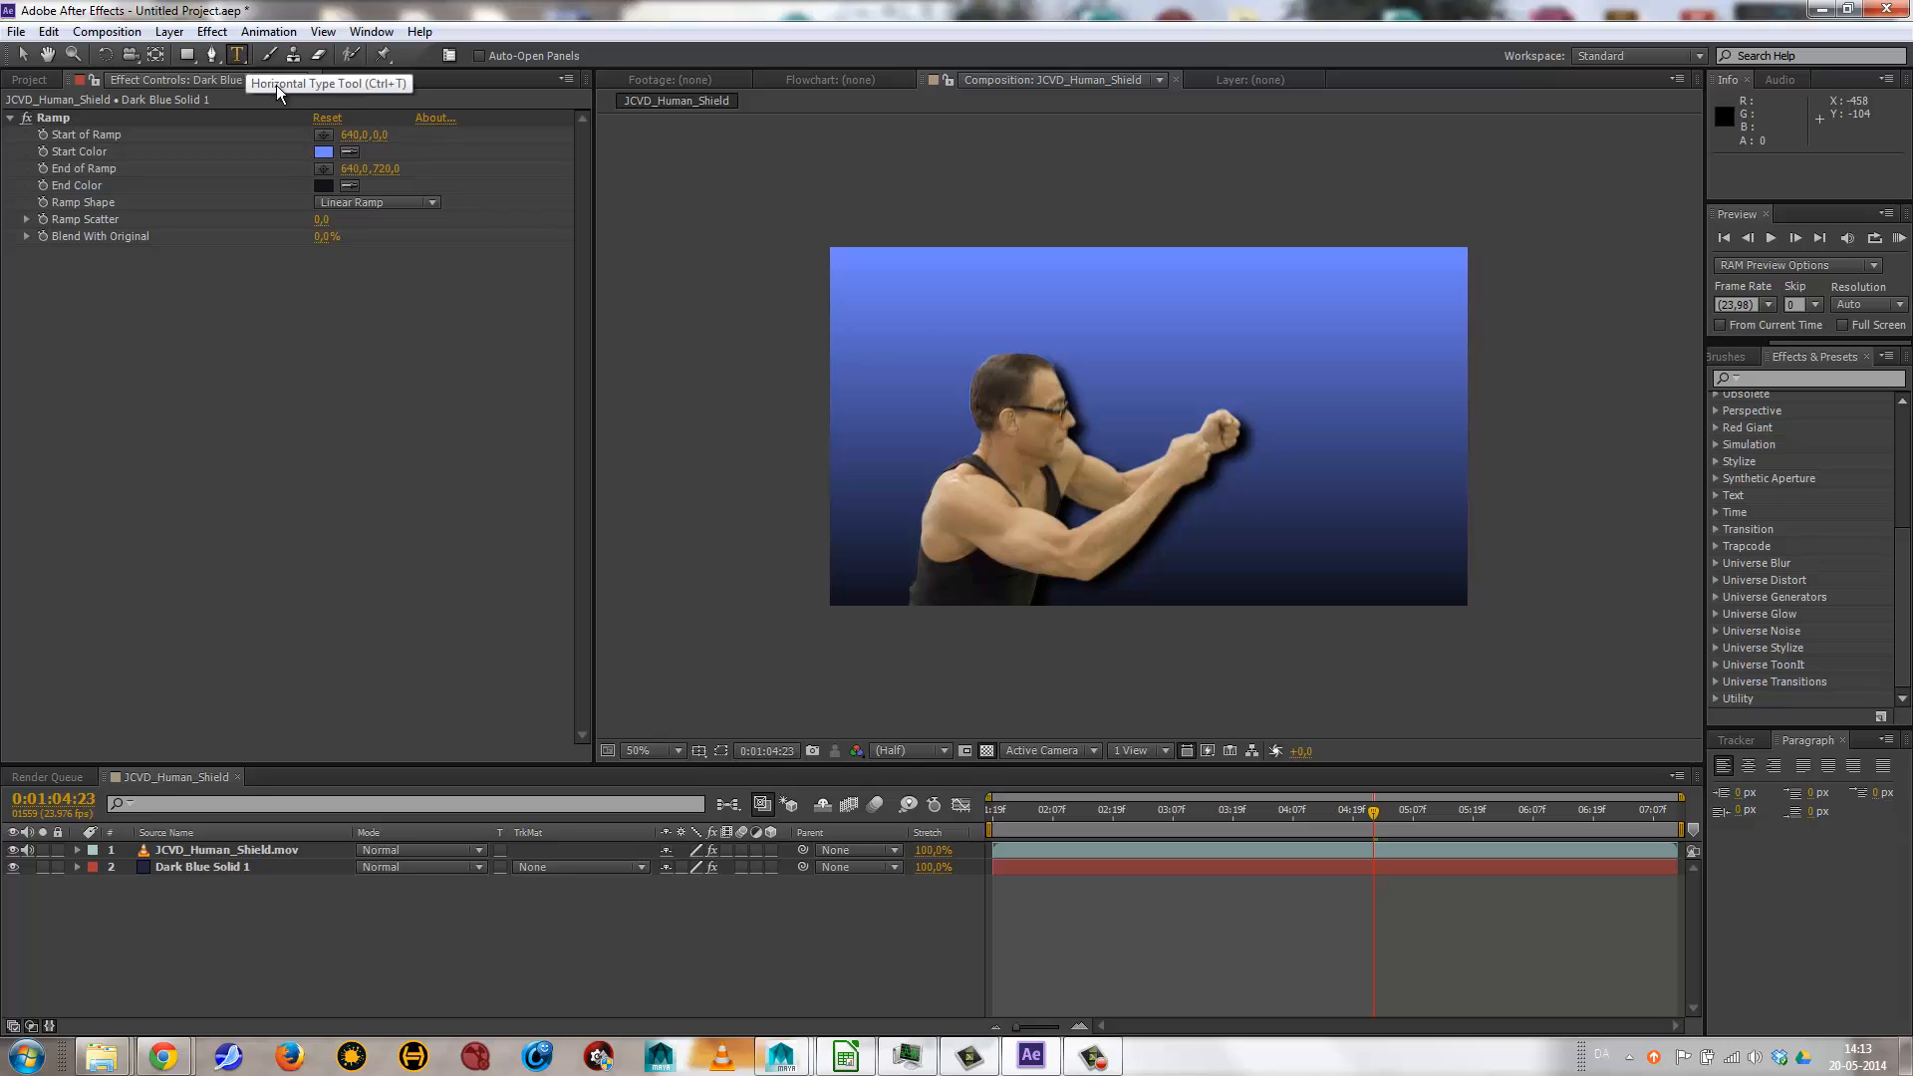
pyautogui.click(918, 435)
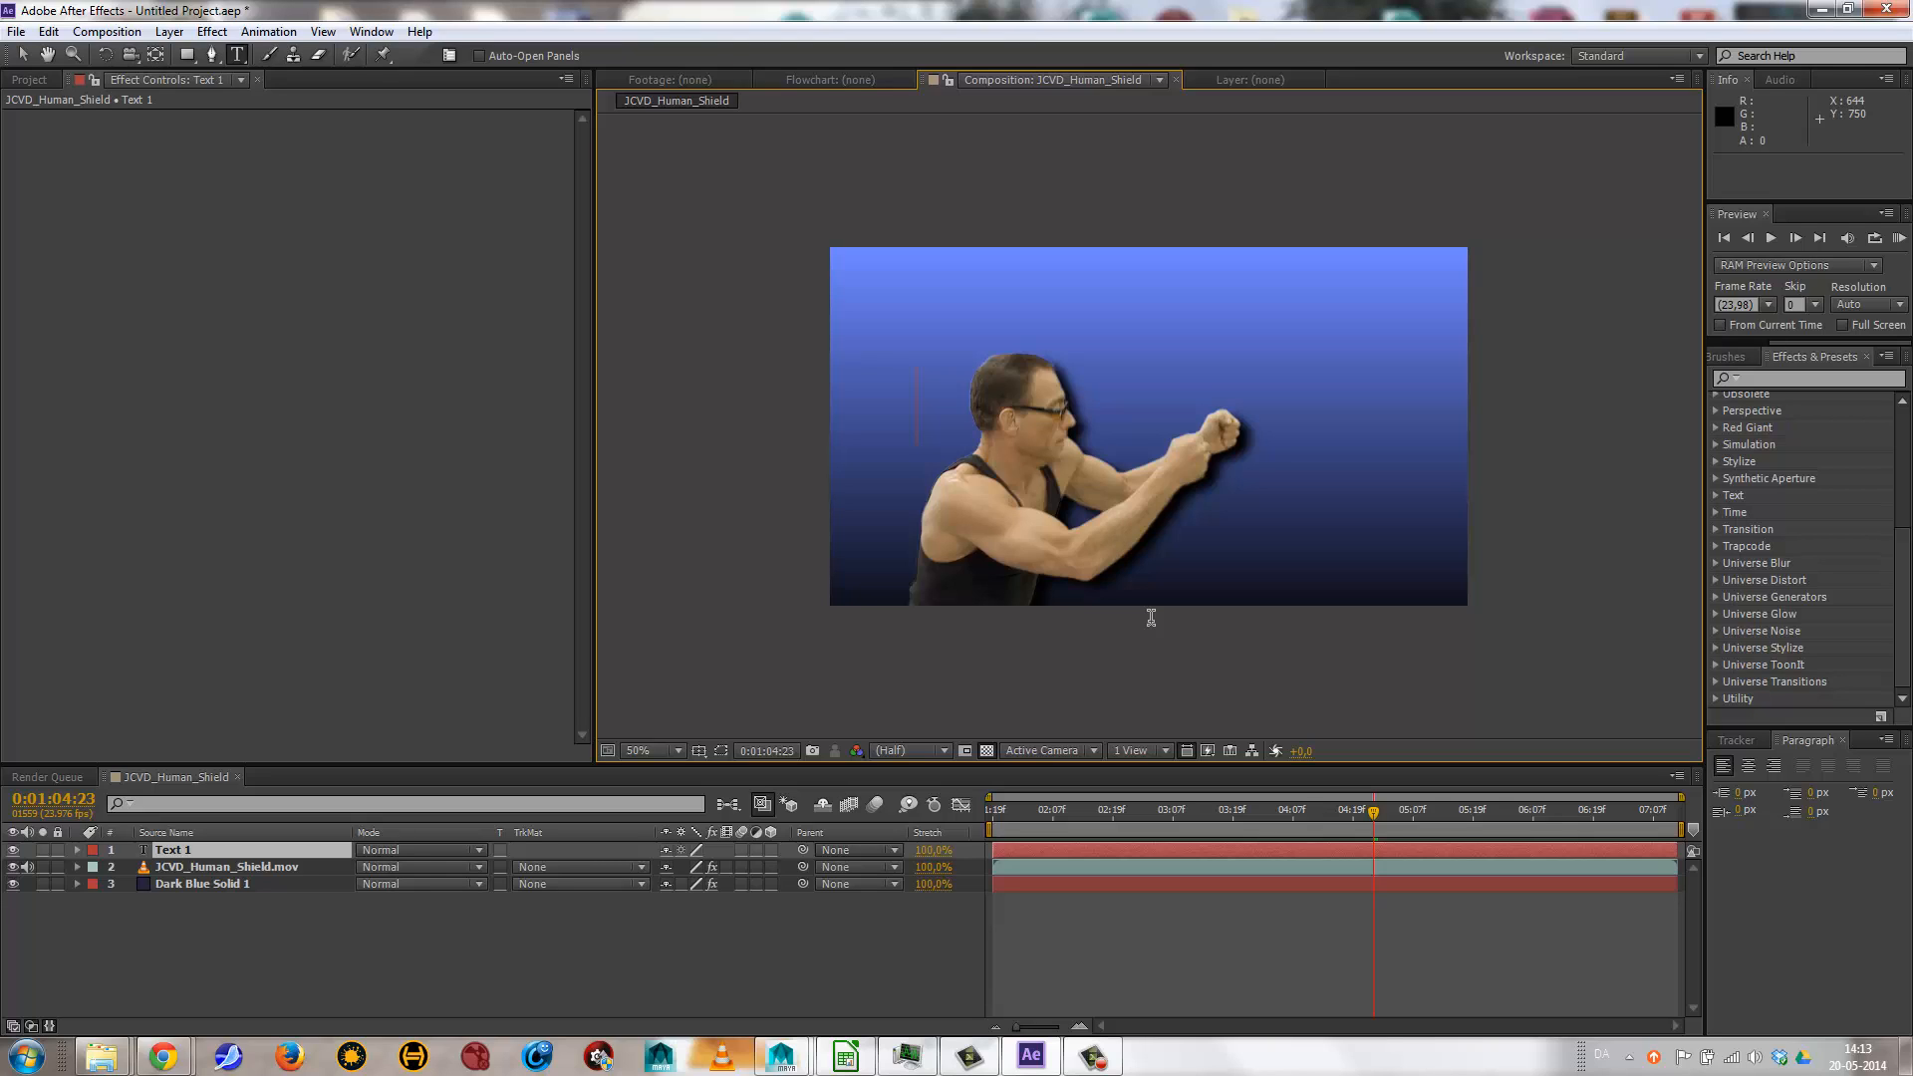
pyautogui.write('Mortal')
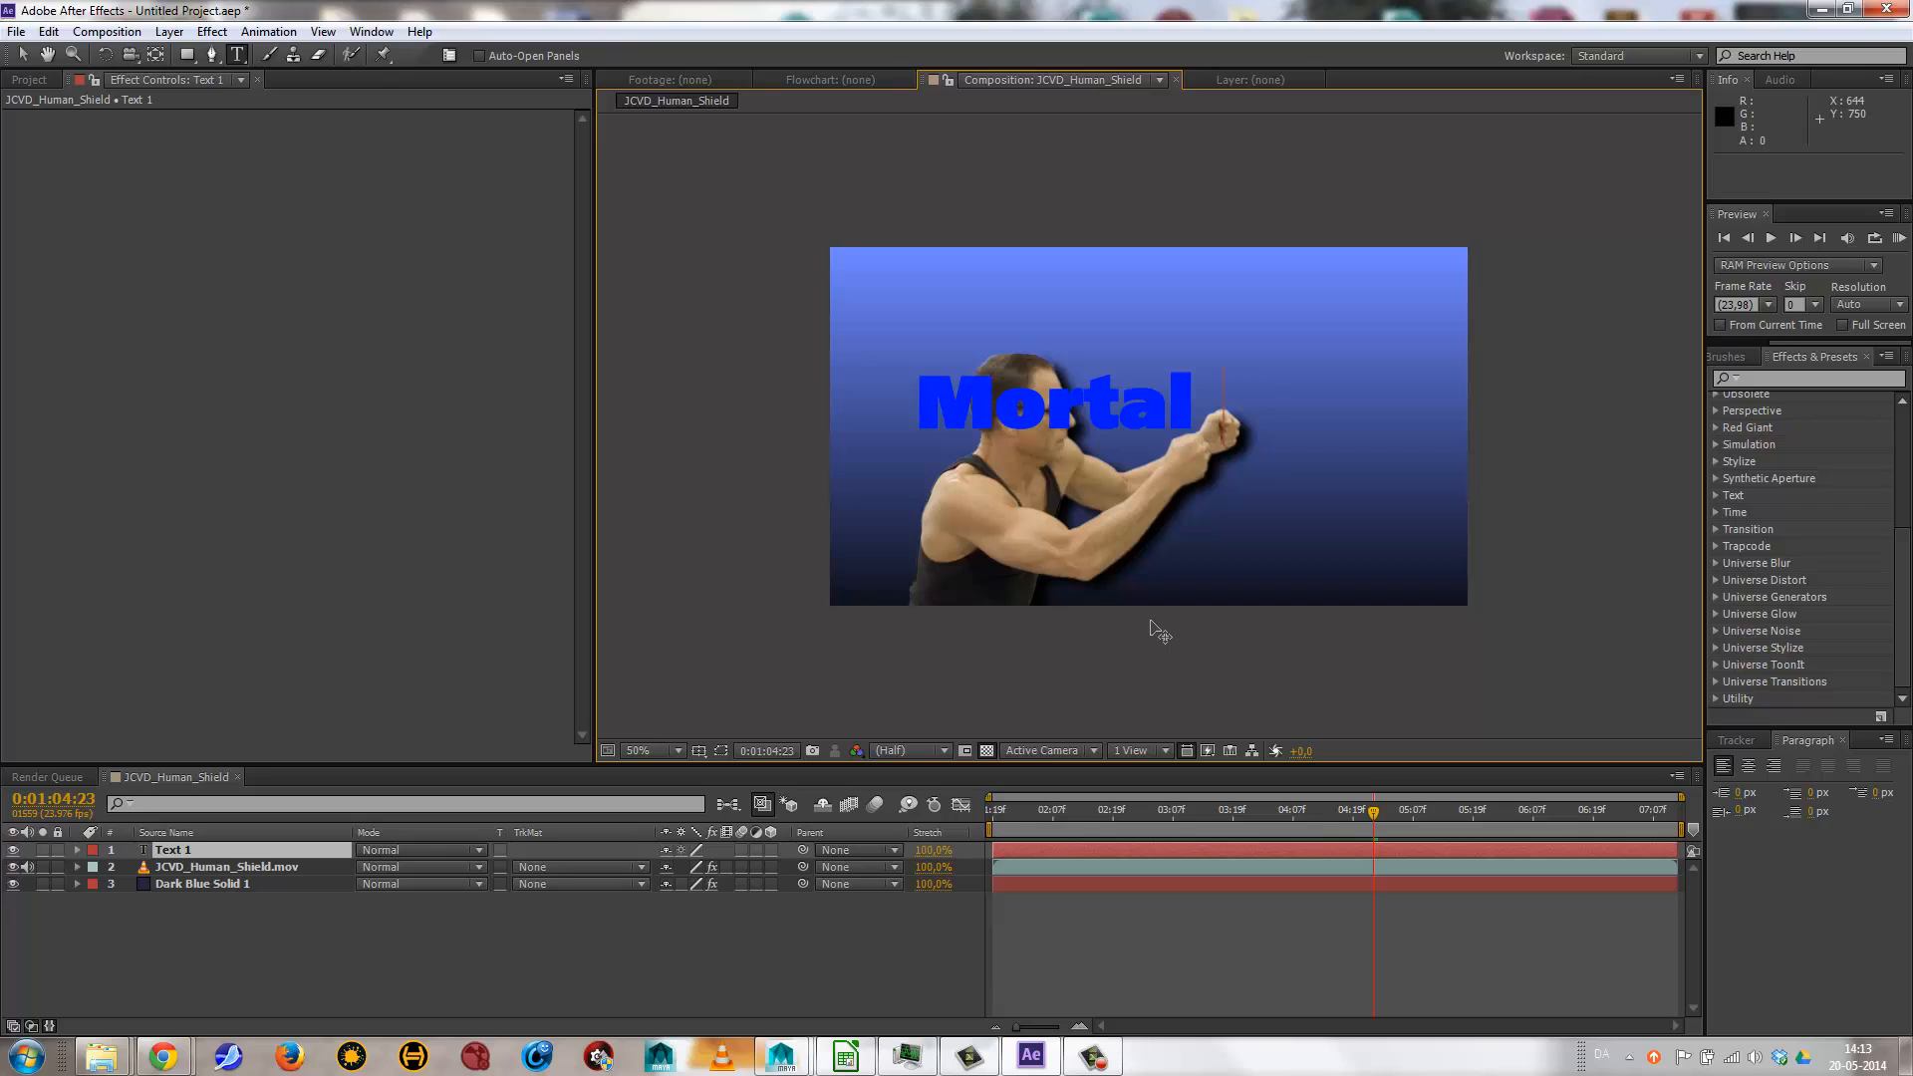
pyautogui.write(' Komba')
pyautogui.write('t')
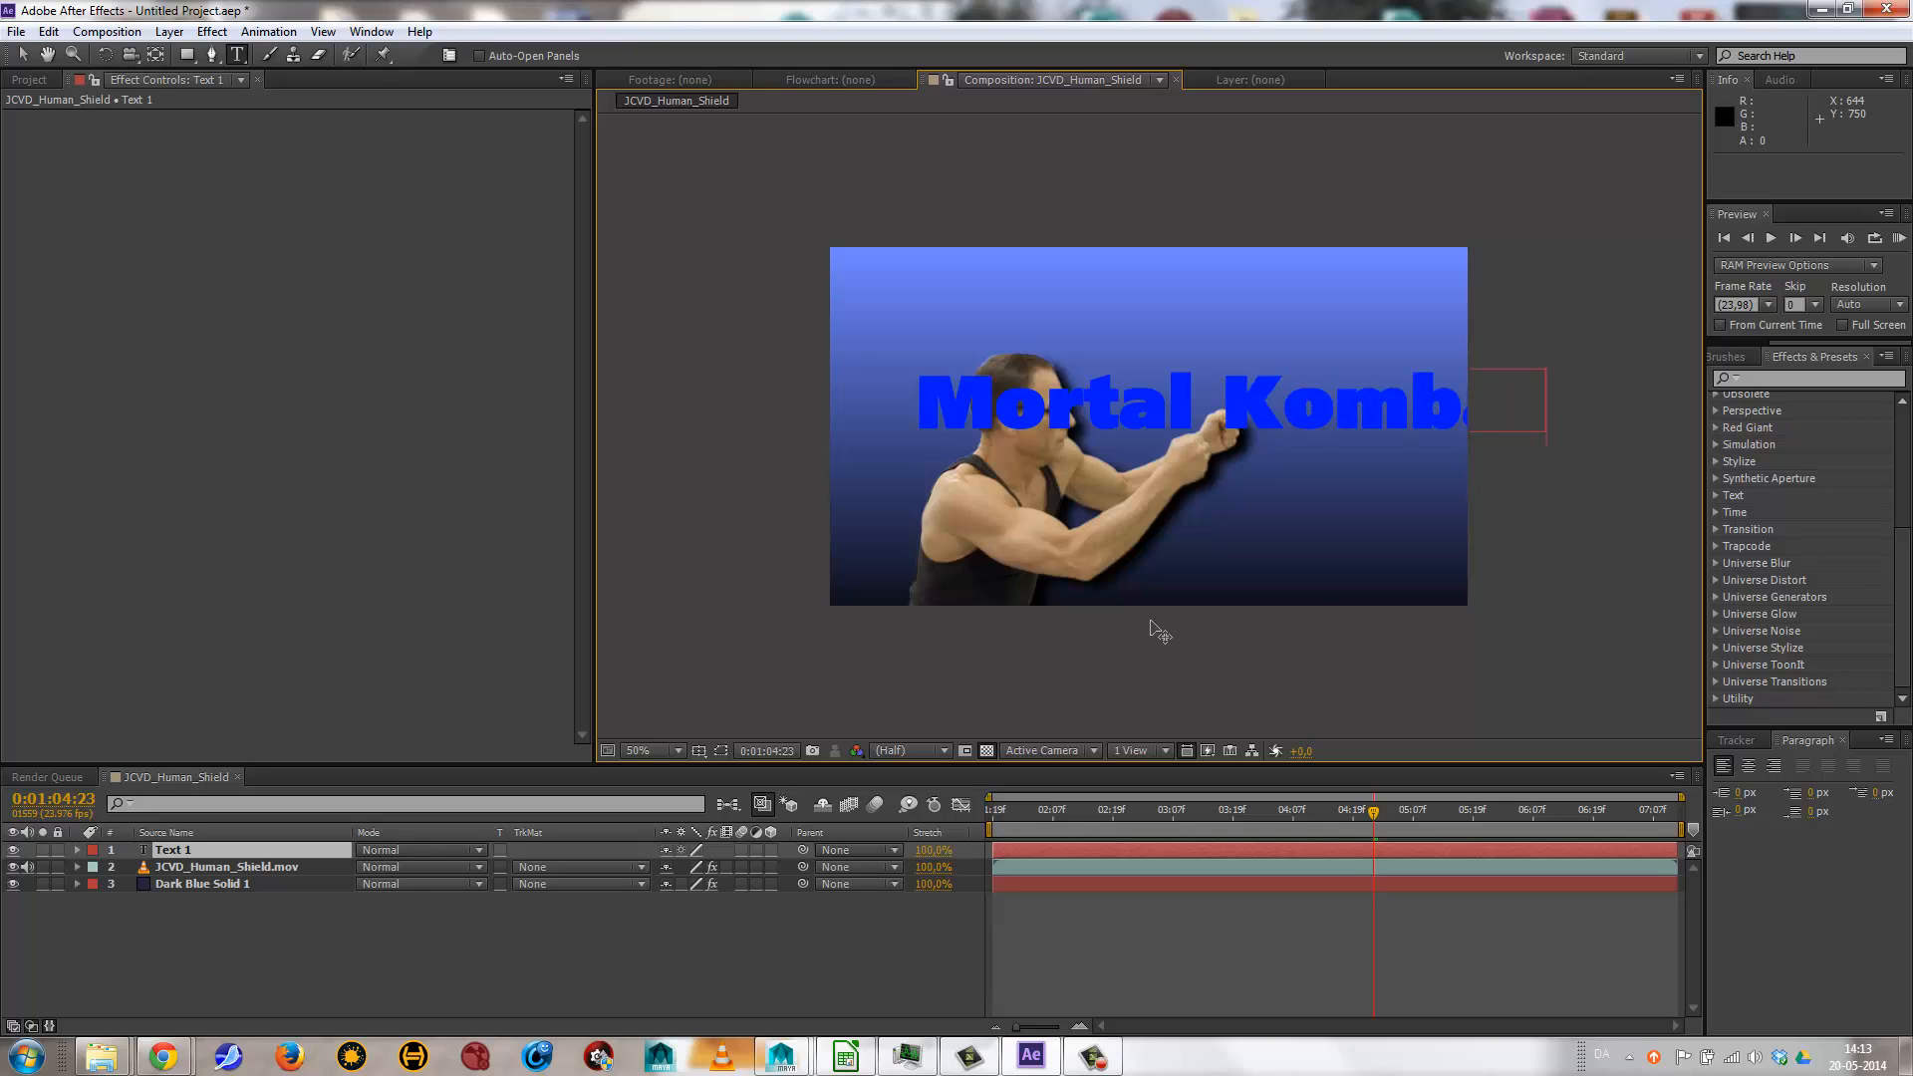
# Select the whole Mortal Kombat text and try the Gabriola and Harry P fonts on it.
pyautogui.moveTo(927, 399); pyautogui.dragTo(1815, 447)
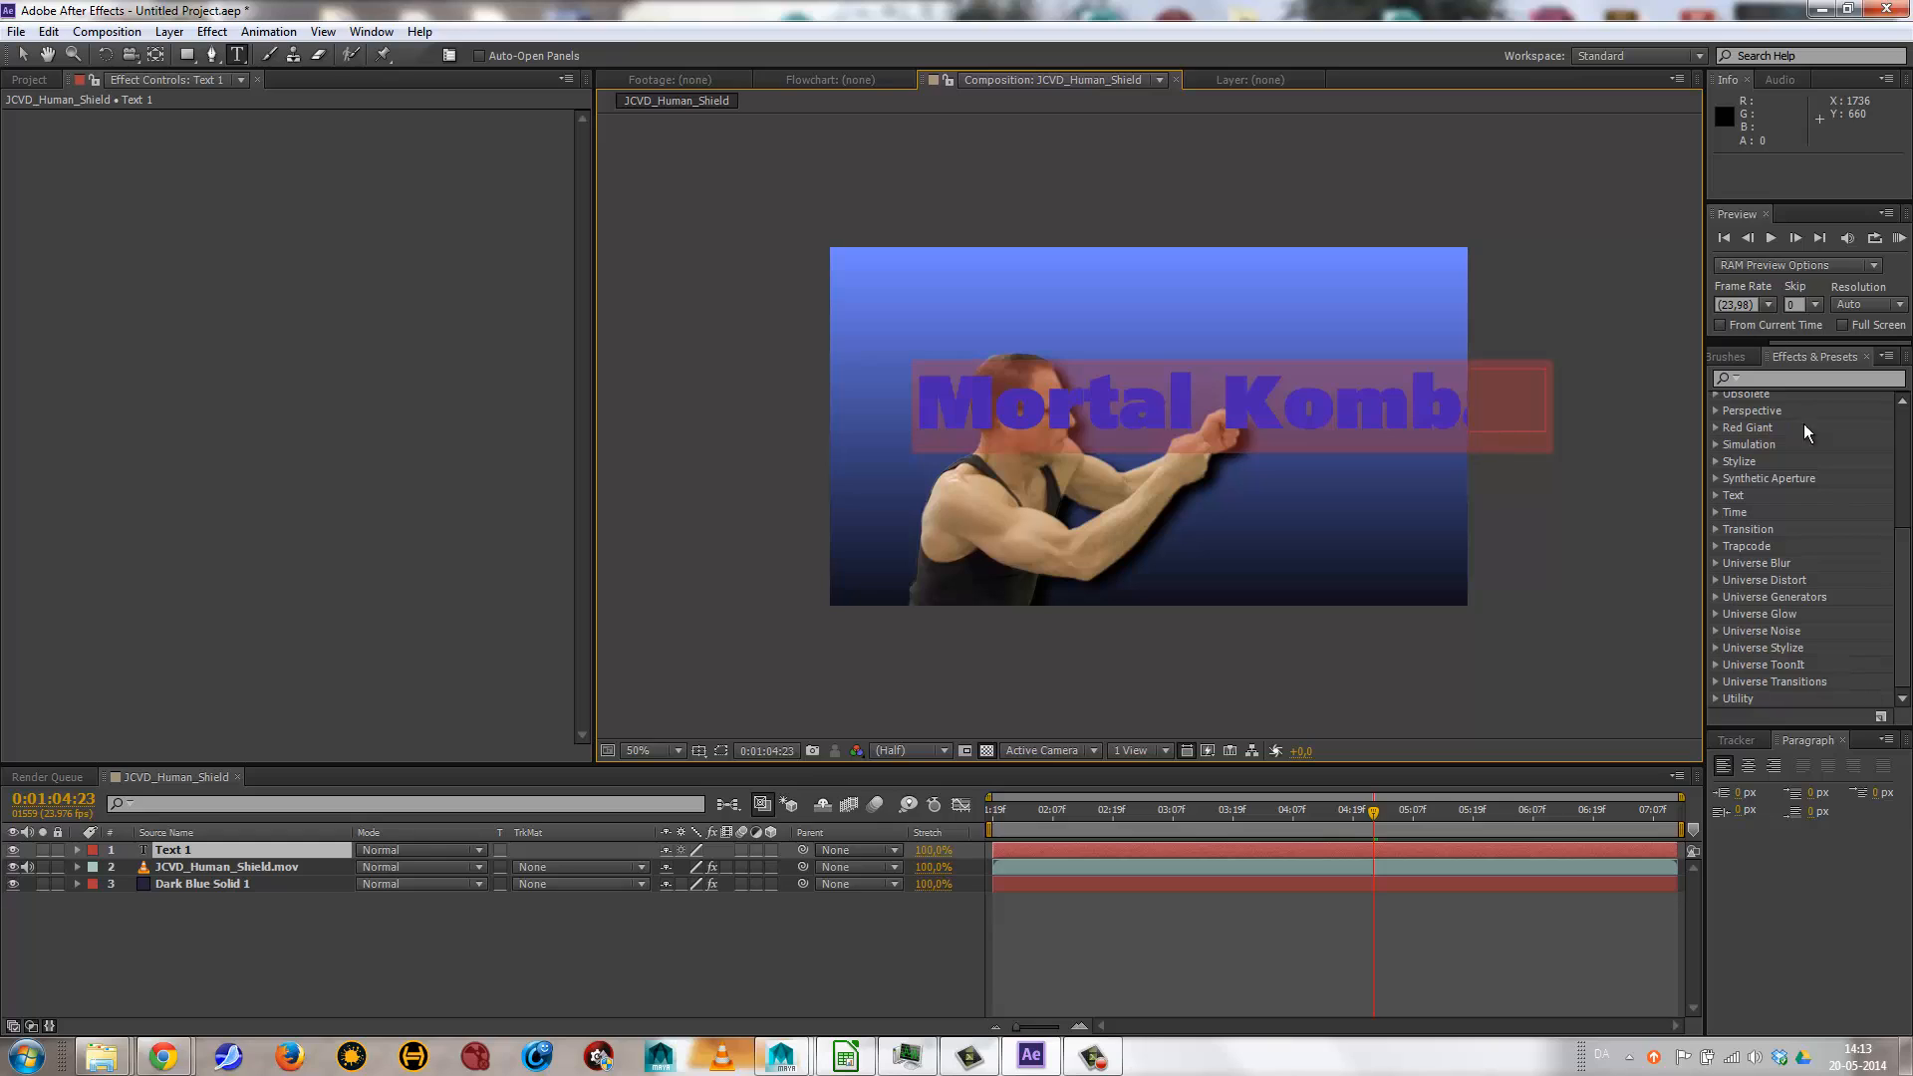
pyautogui.moveTo(1821, 343); pyautogui.dragTo(1756, 338)
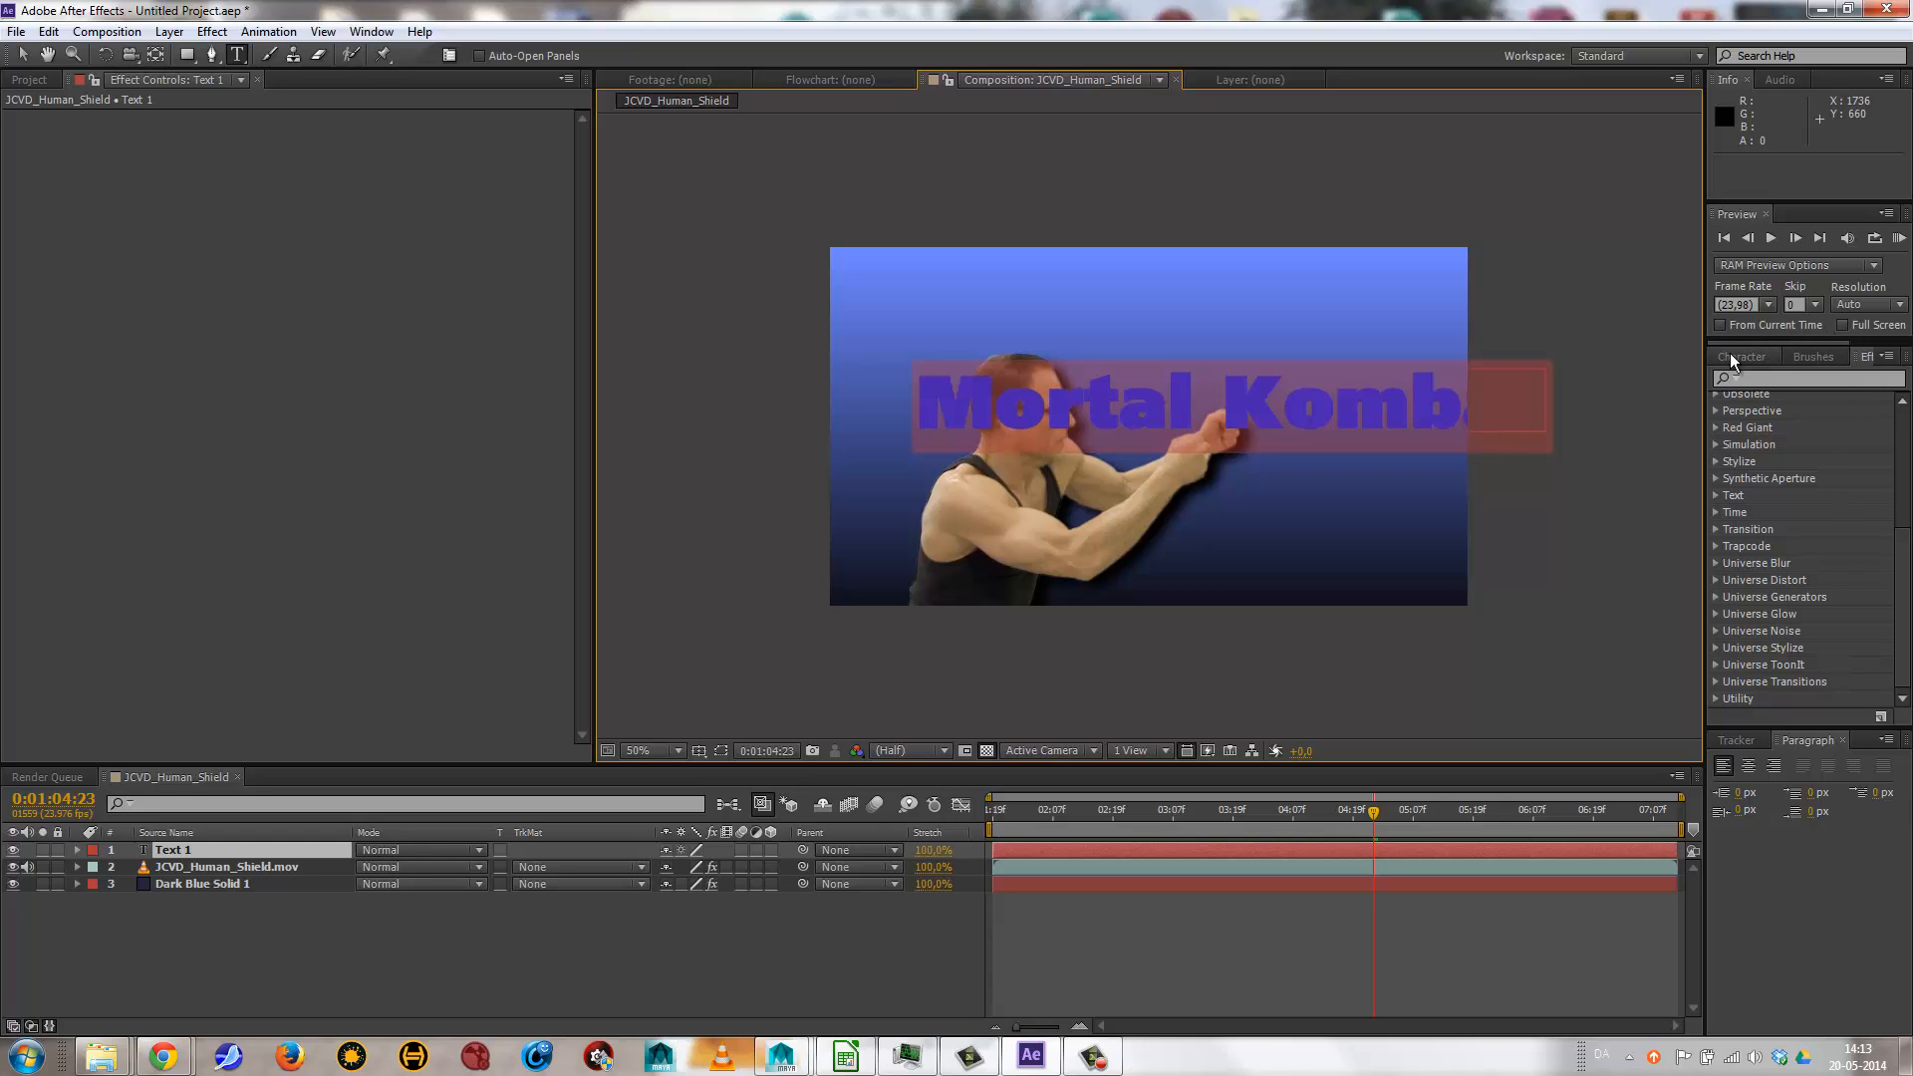
pyautogui.click(1730, 354)
pyautogui.click(1825, 384)
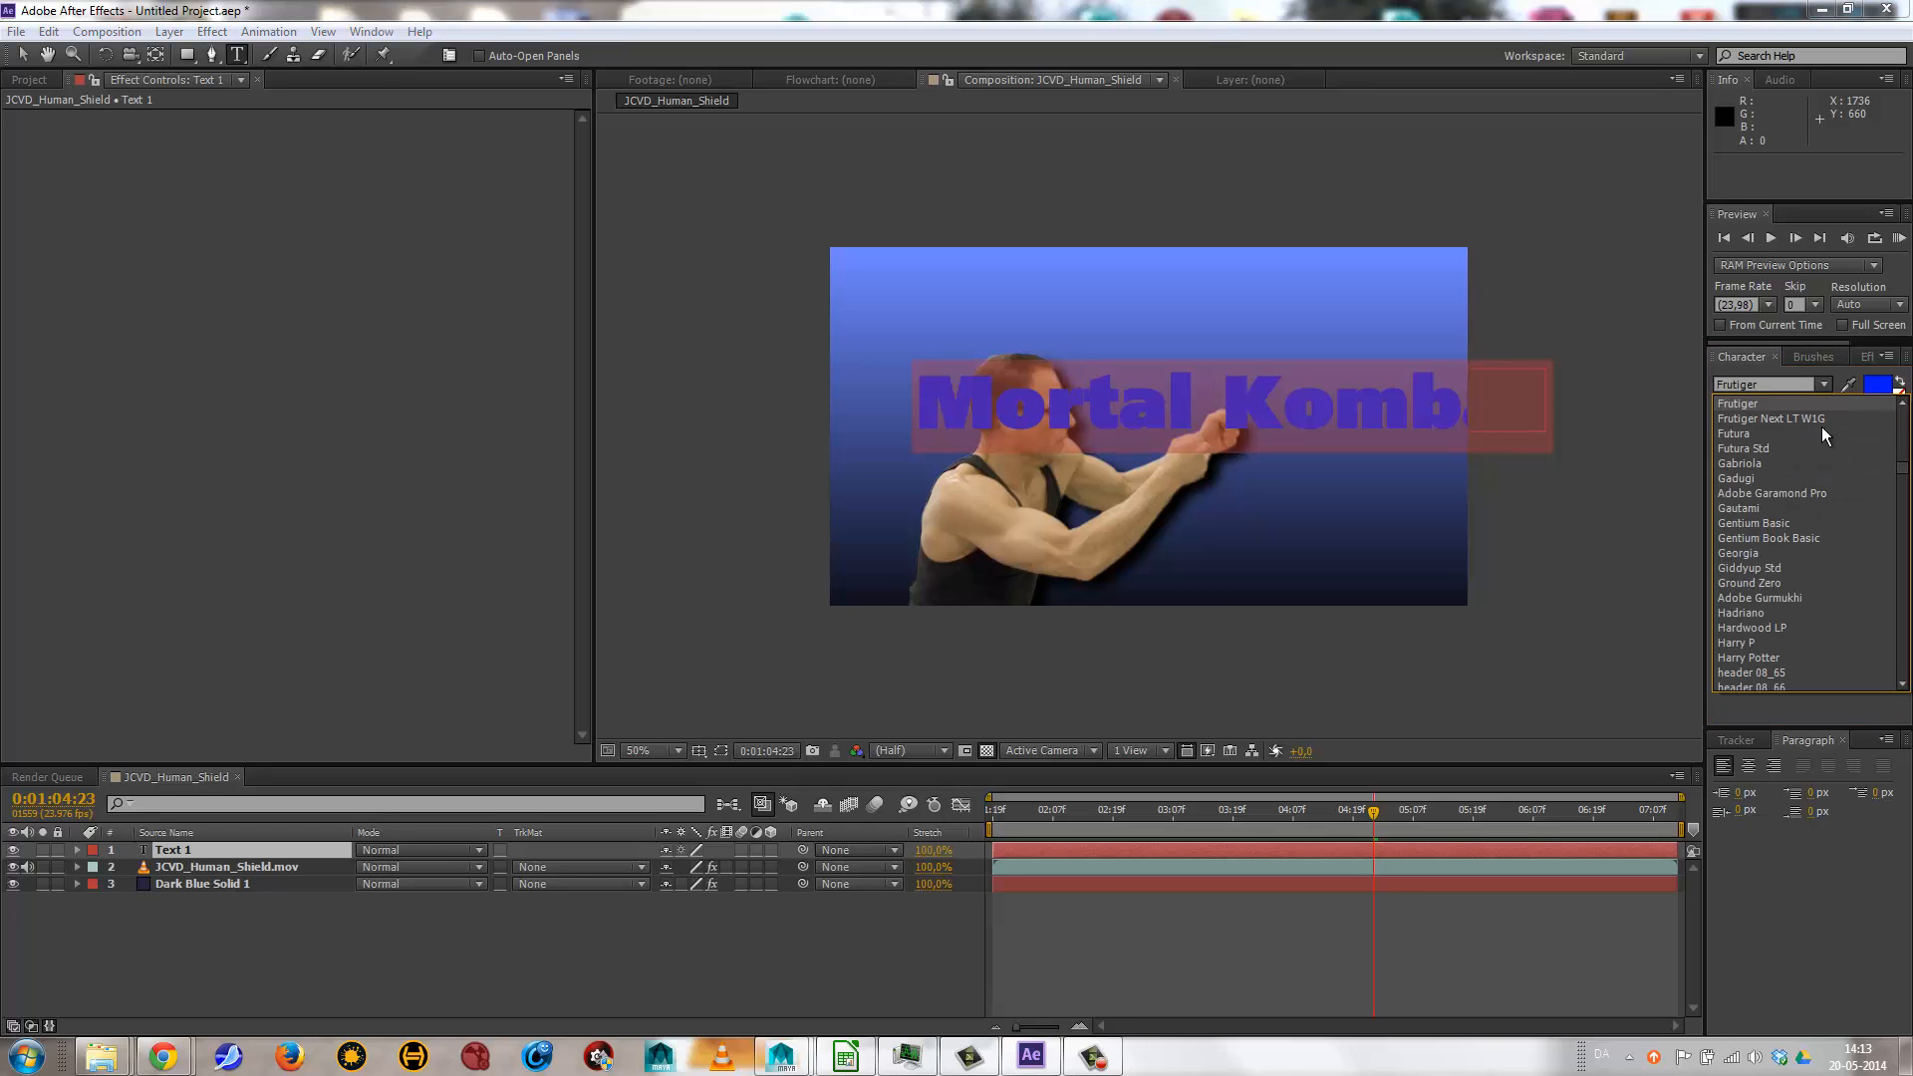
pyautogui.click(1756, 463)
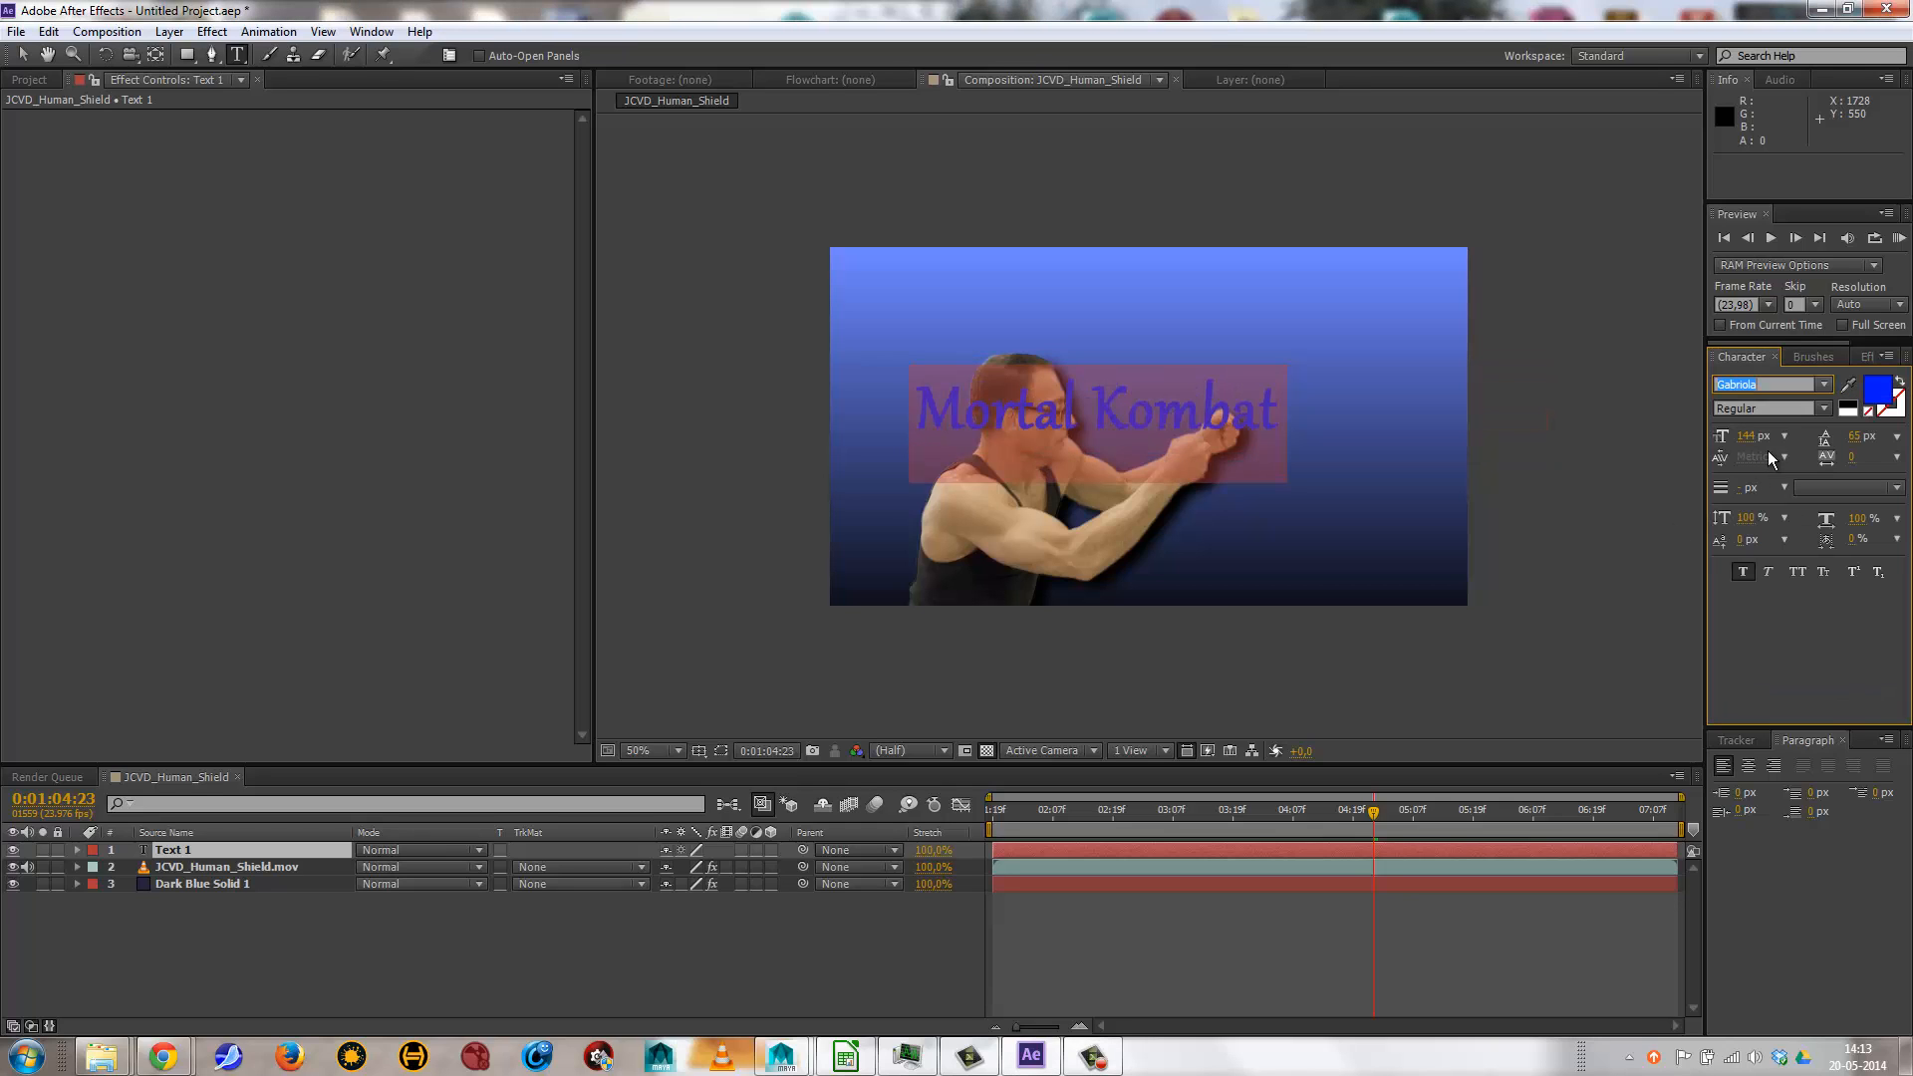
pyautogui.click(1823, 411)
pyautogui.click(1823, 411)
pyautogui.click(1824, 386)
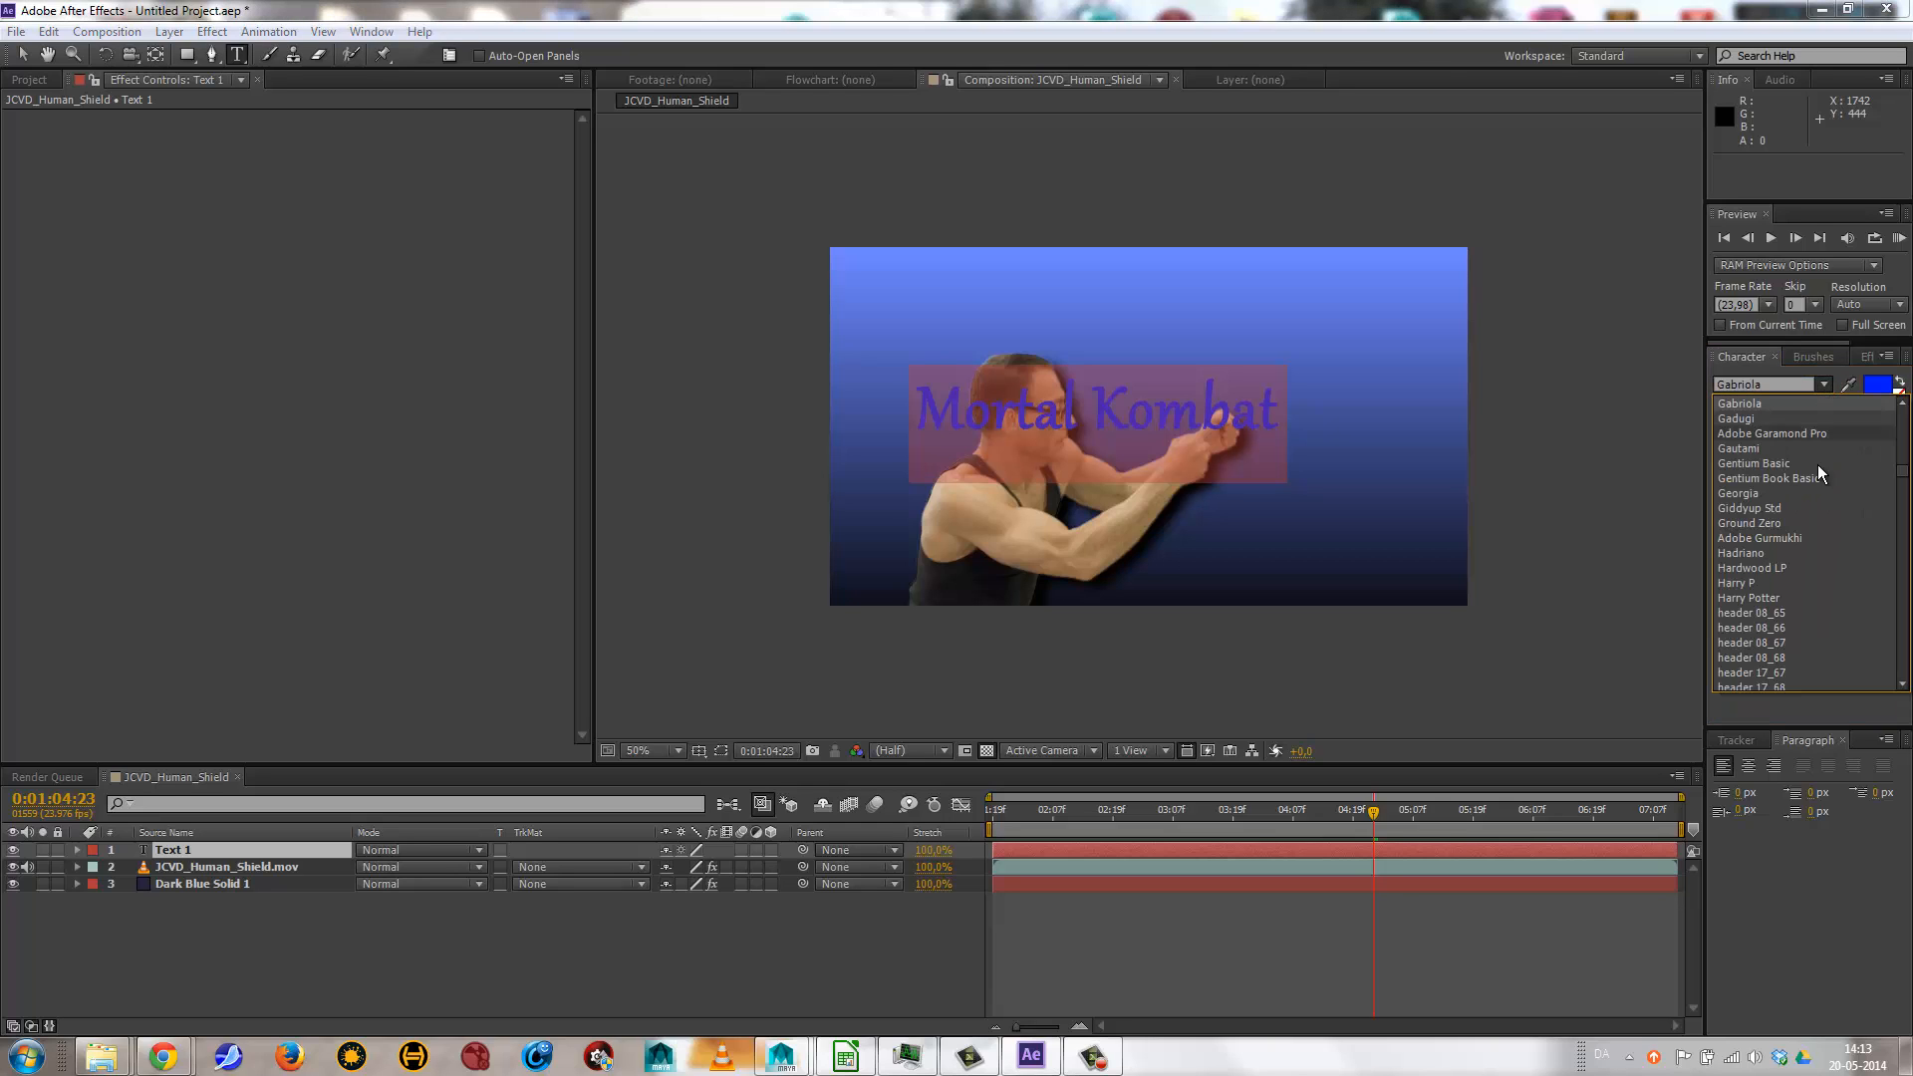
pyautogui.click(1755, 585)
# Browse the font list and set the selected title text to Futura.
pyautogui.click(1825, 384)
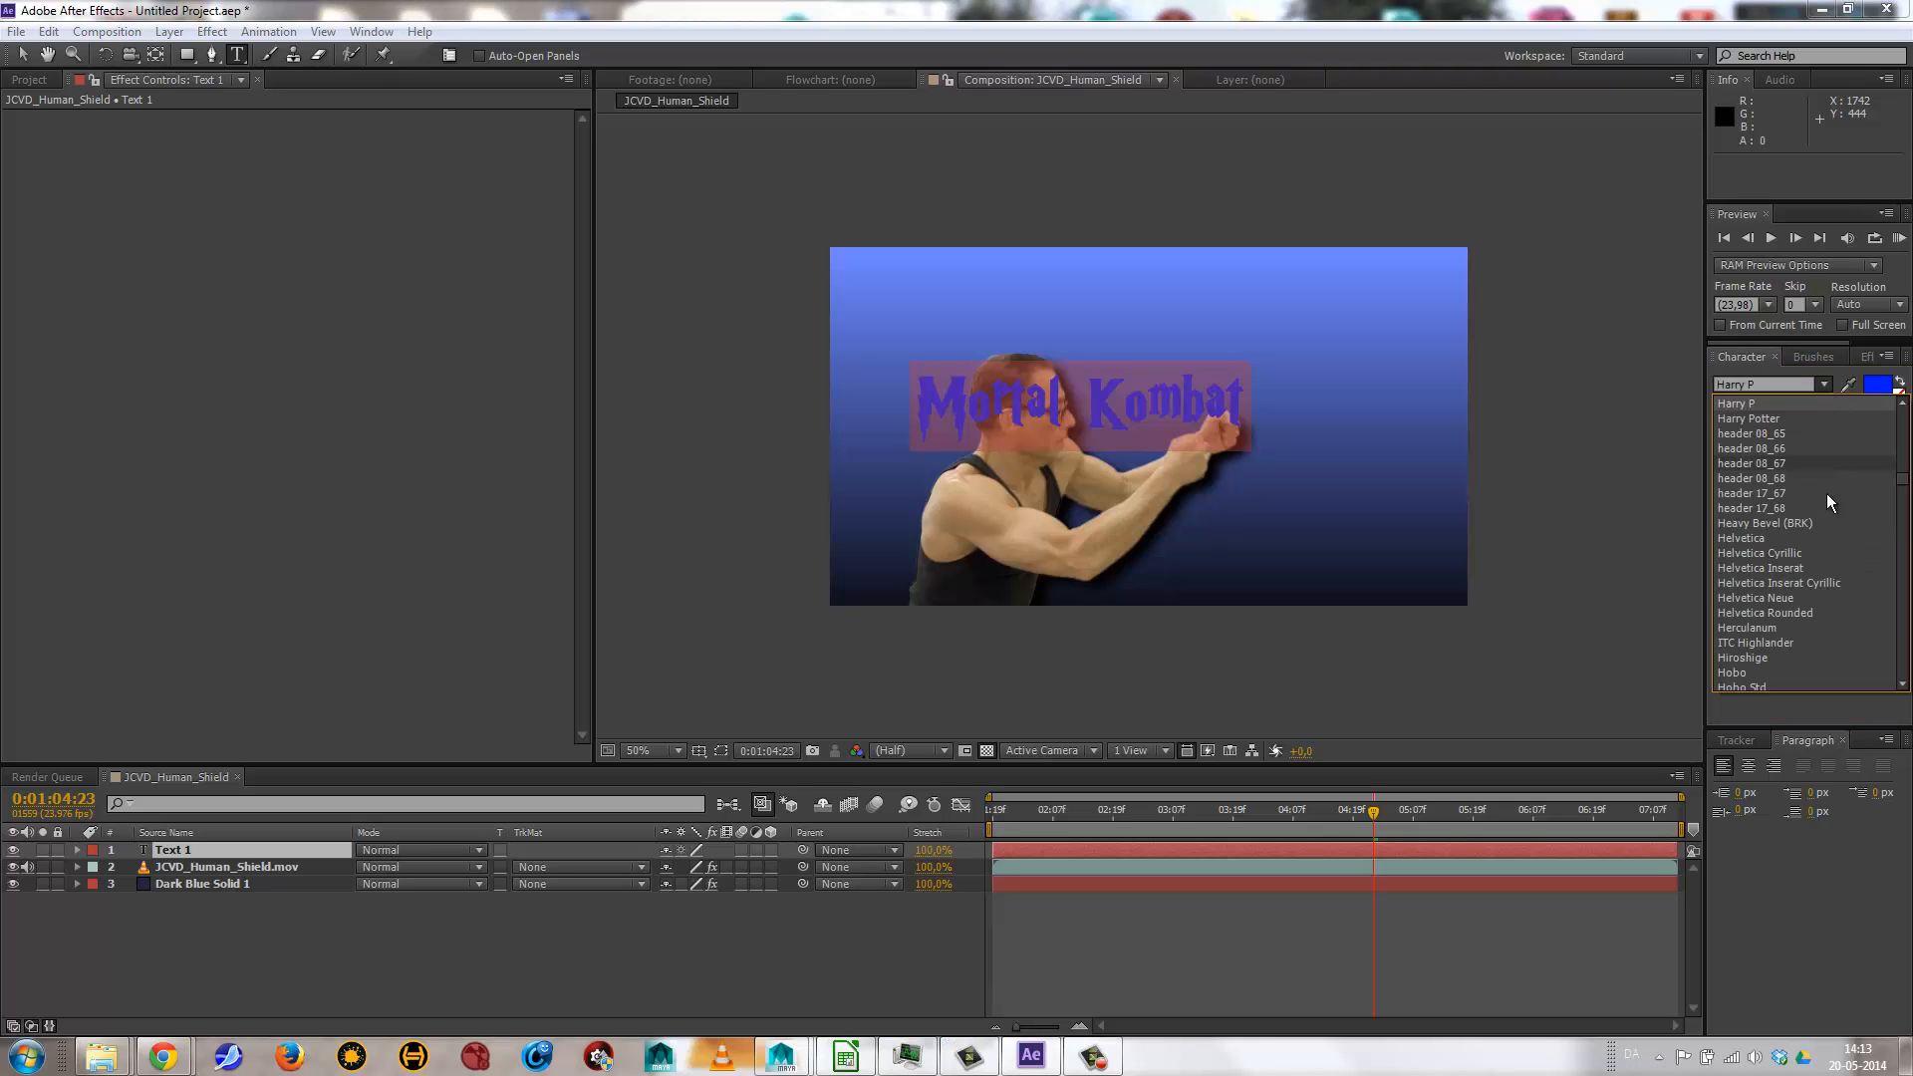
pyautogui.scroll(-3, 1804, 495)
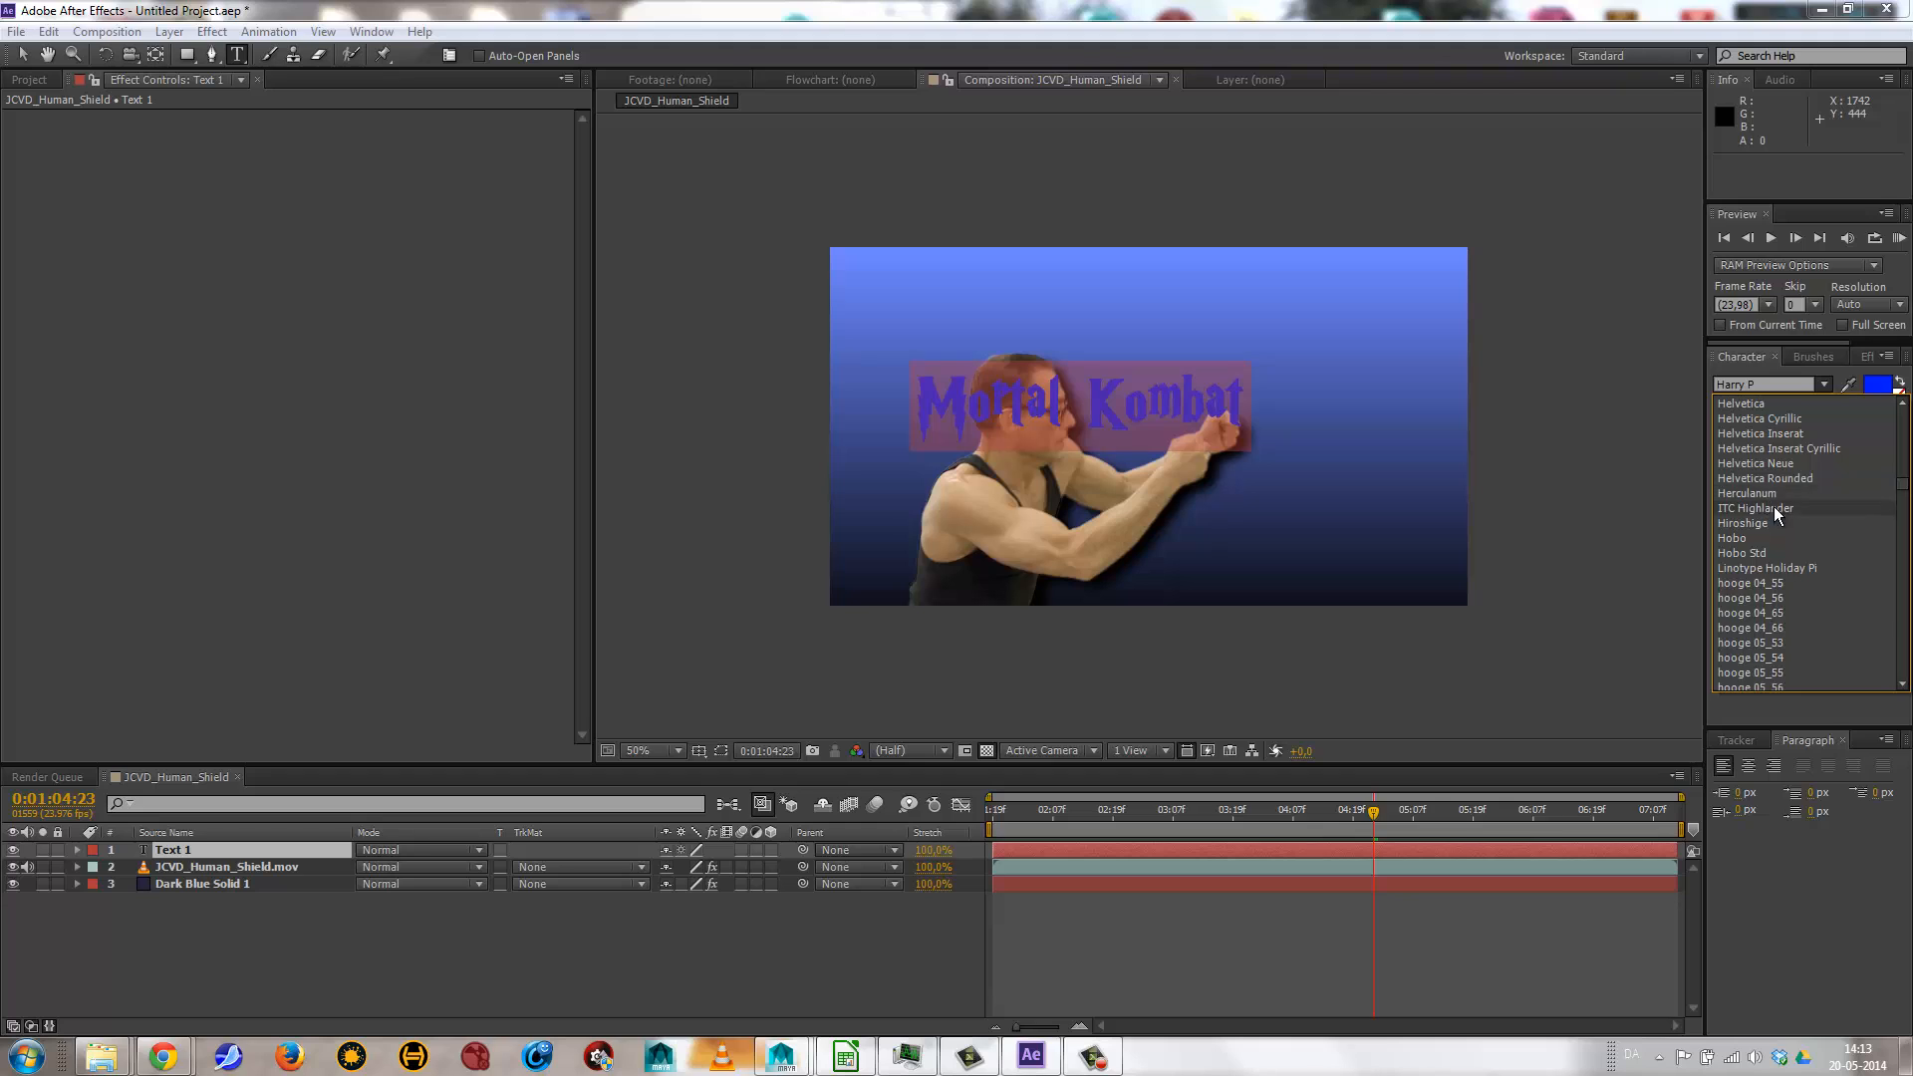
pyautogui.scroll(8, 1776, 514)
pyautogui.scroll(3, 1814, 572)
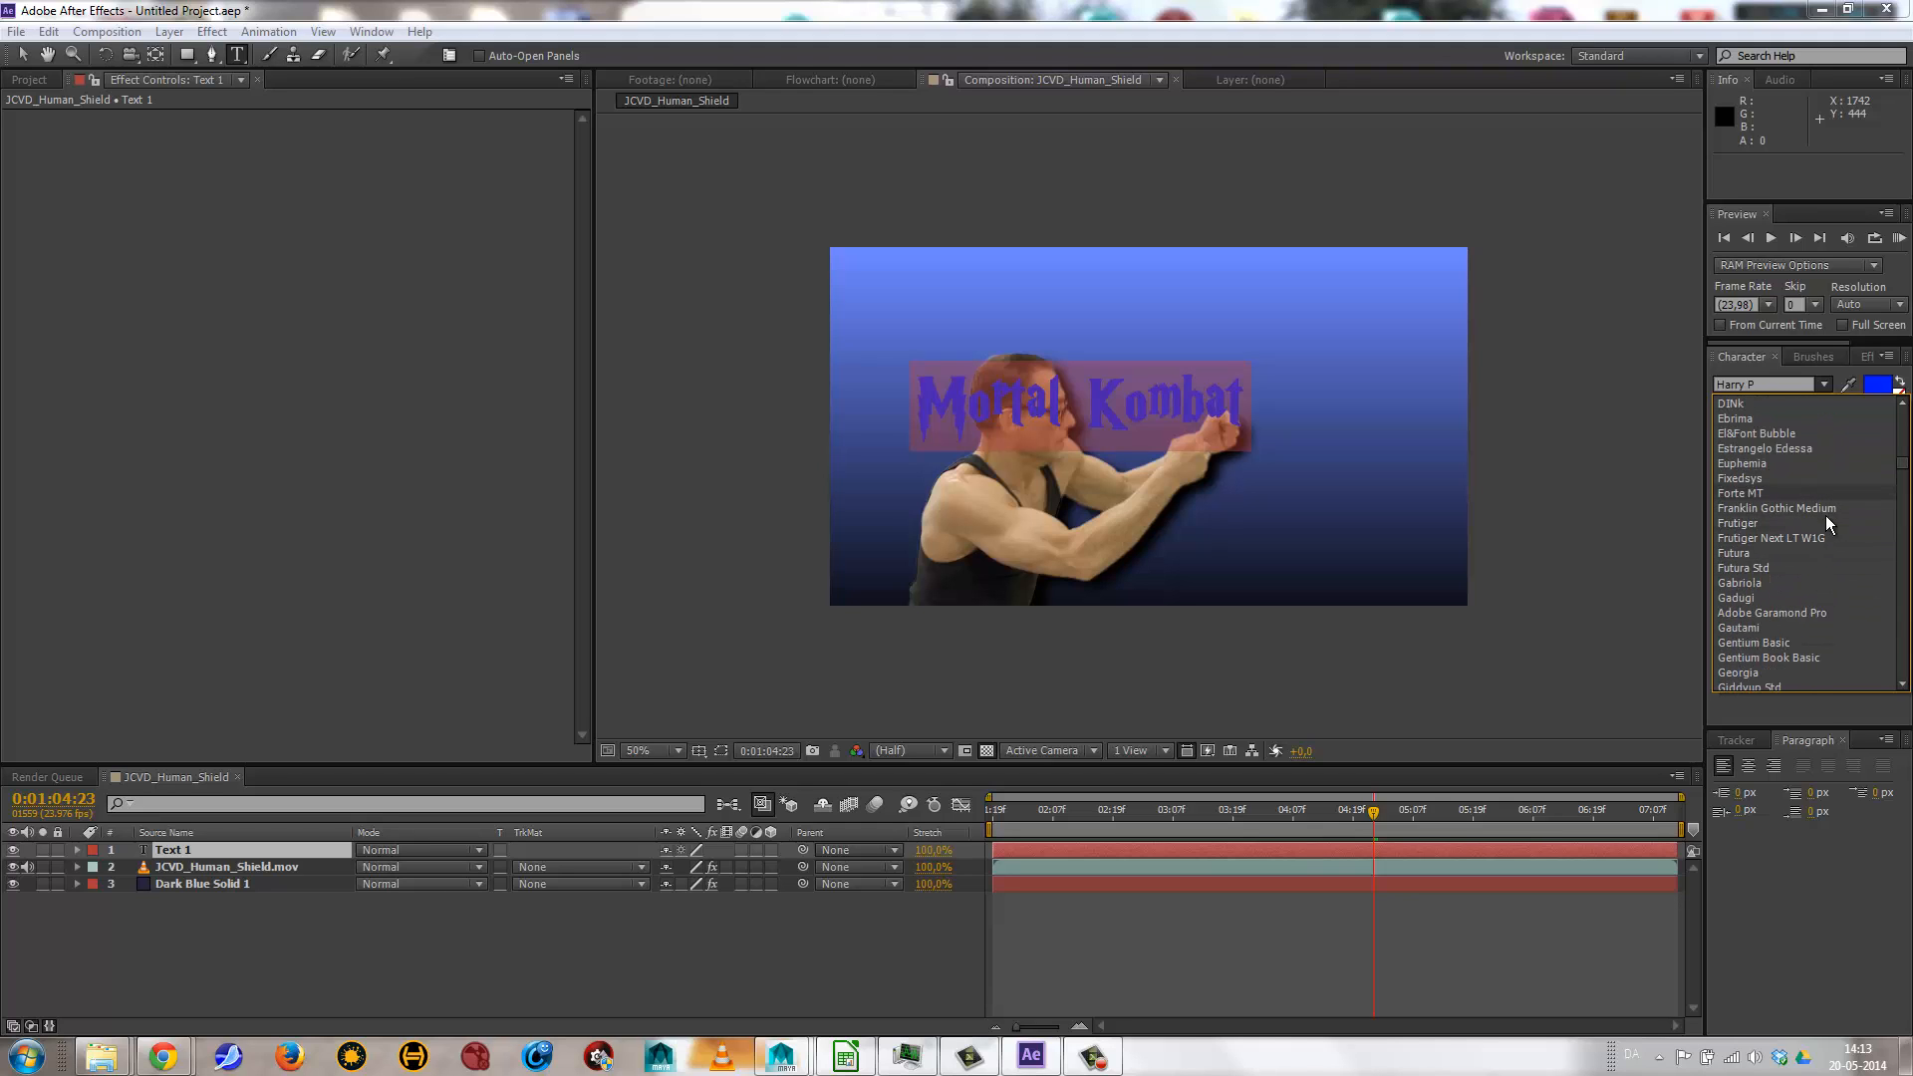
pyautogui.click(1761, 550)
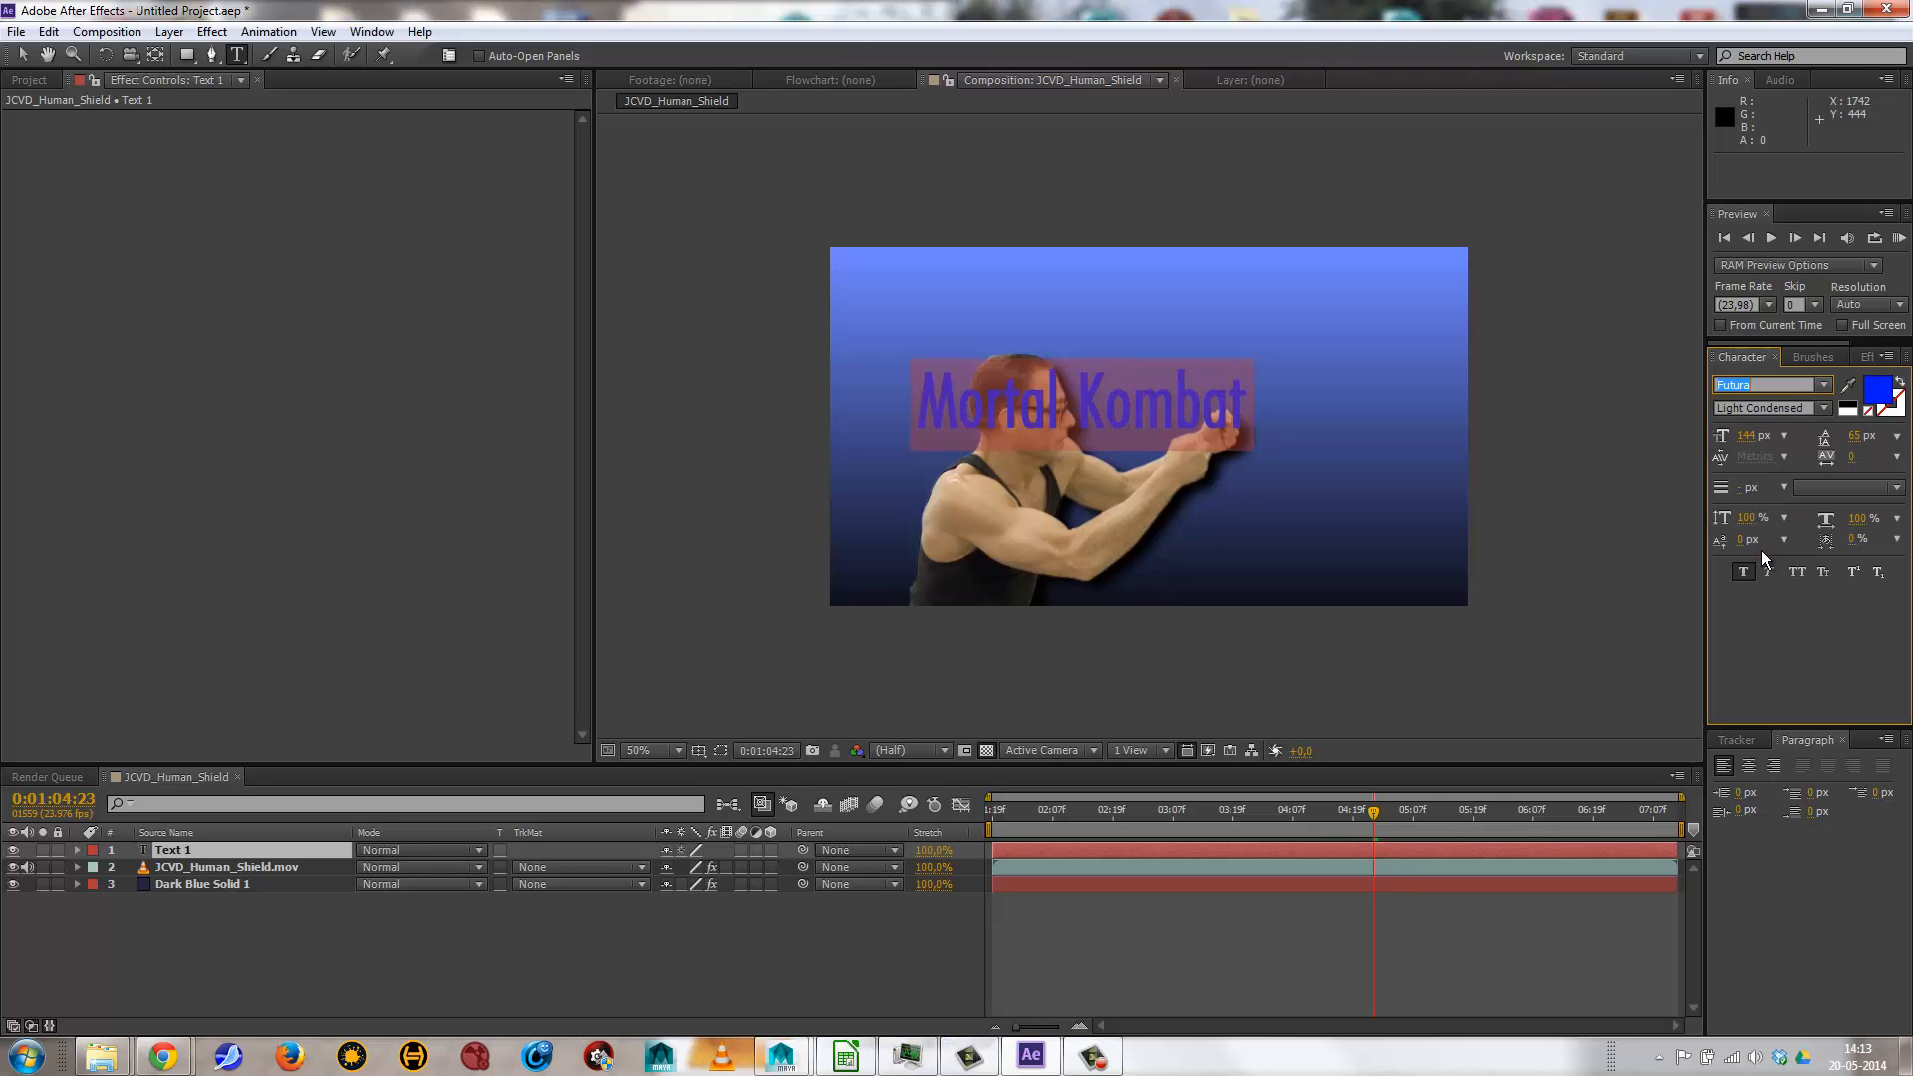
# Try the Book style on the title text, settle on Bold, and reduce the font size to 118 px.
pyautogui.click(1825, 409)
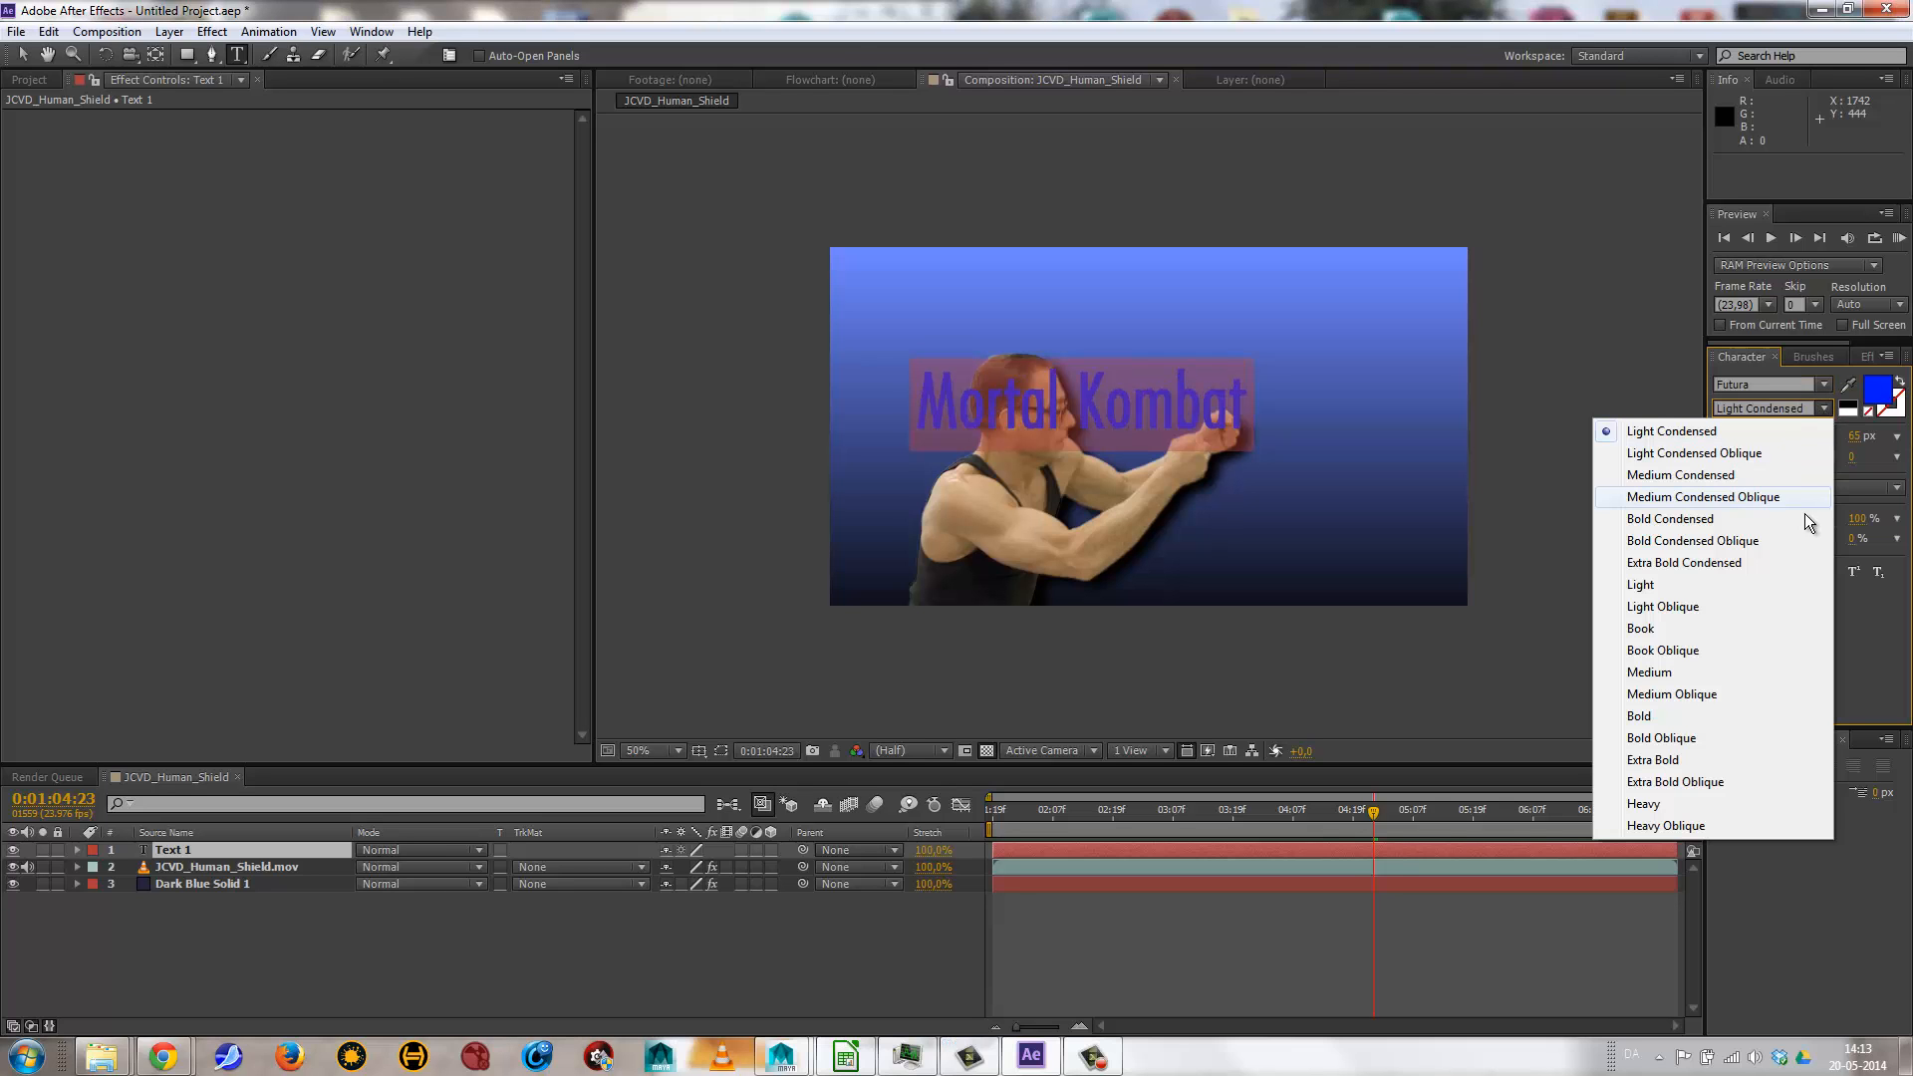
pyautogui.click(1695, 638)
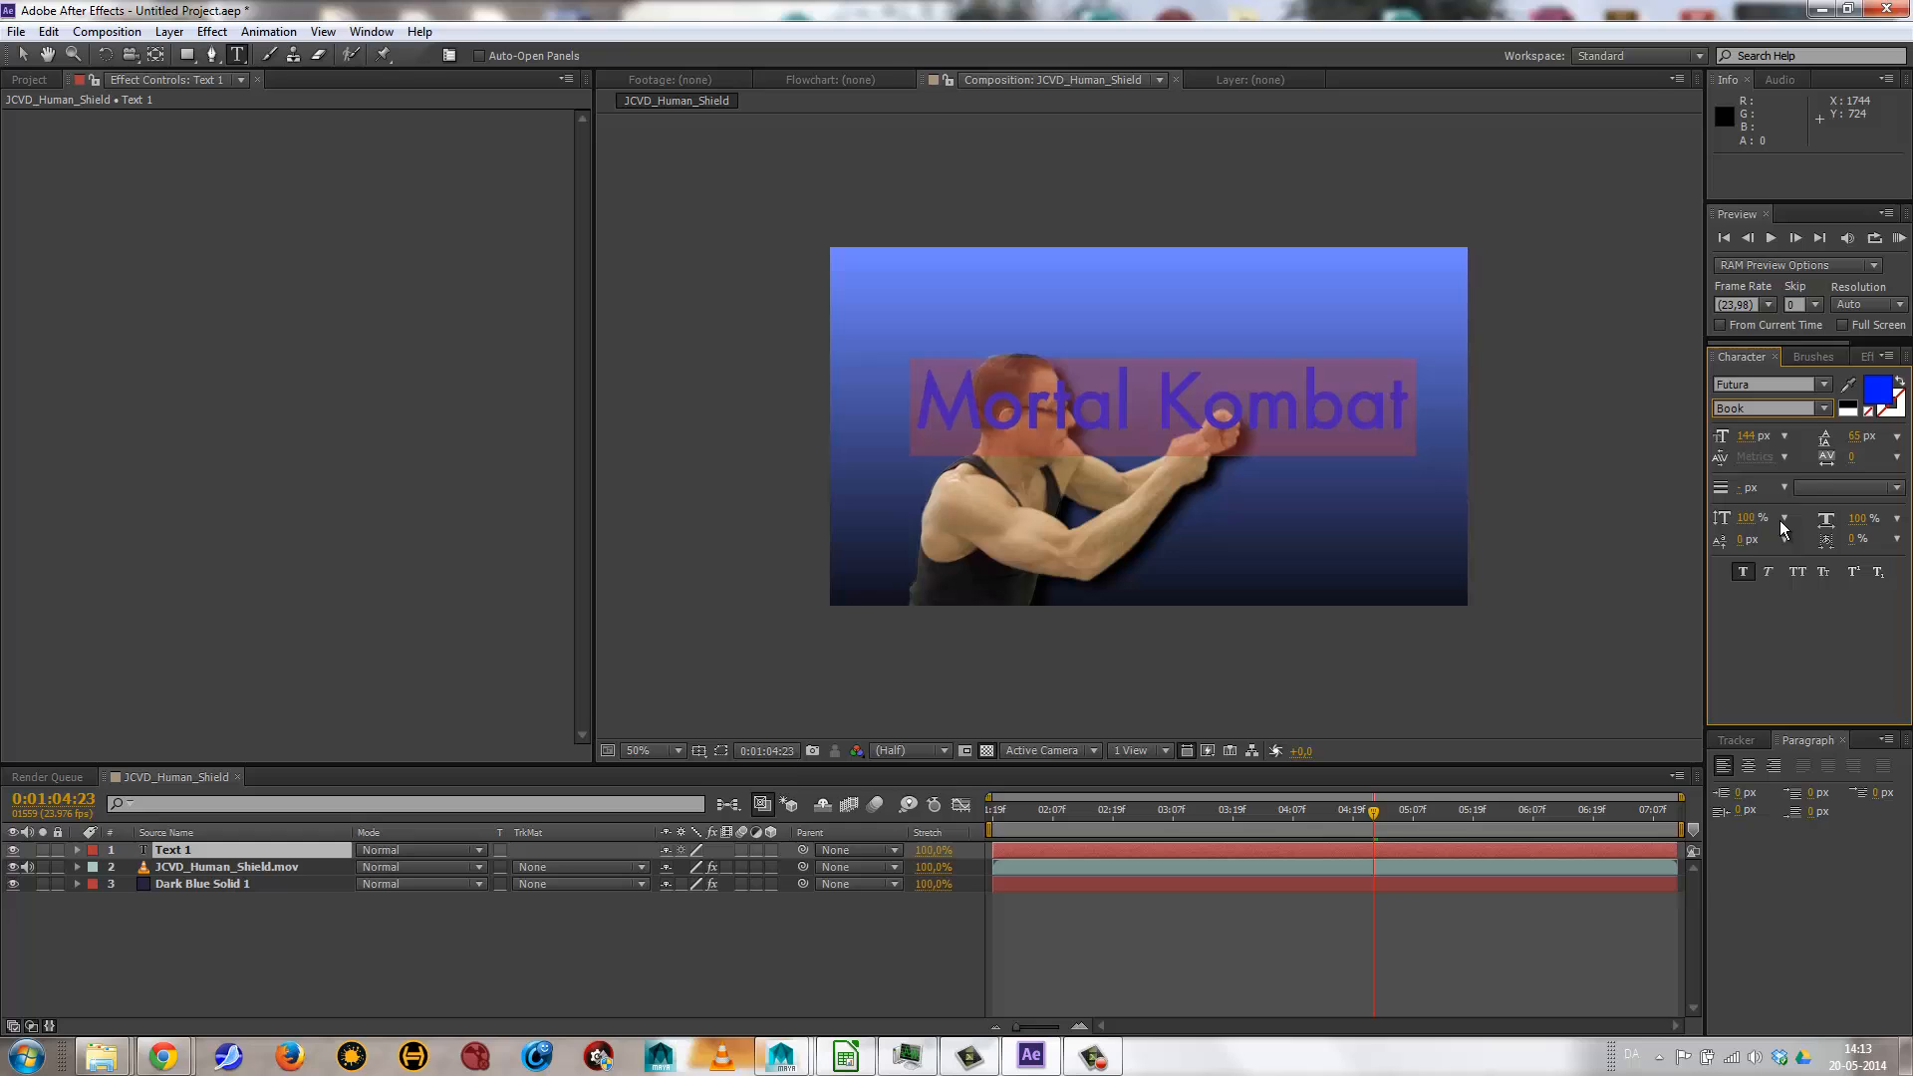
pyautogui.click(1819, 409)
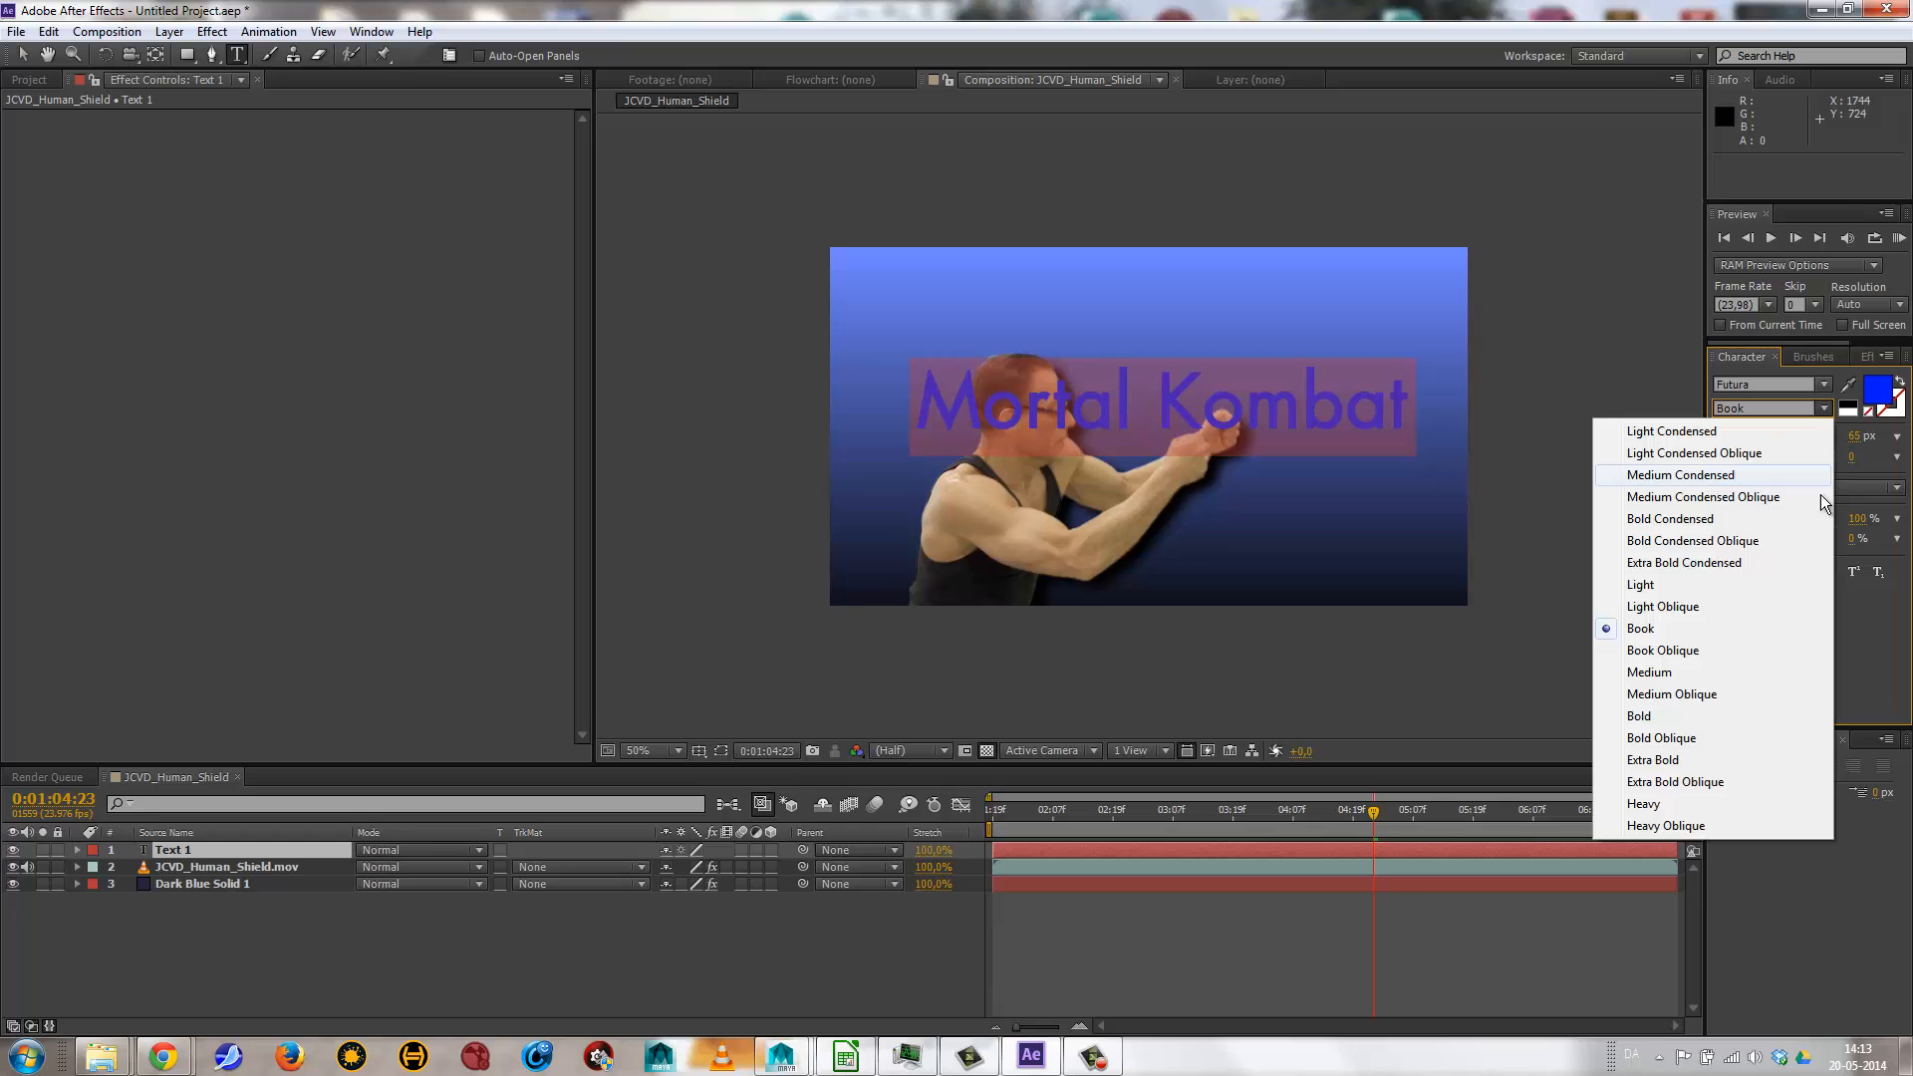
pyautogui.click(1661, 717)
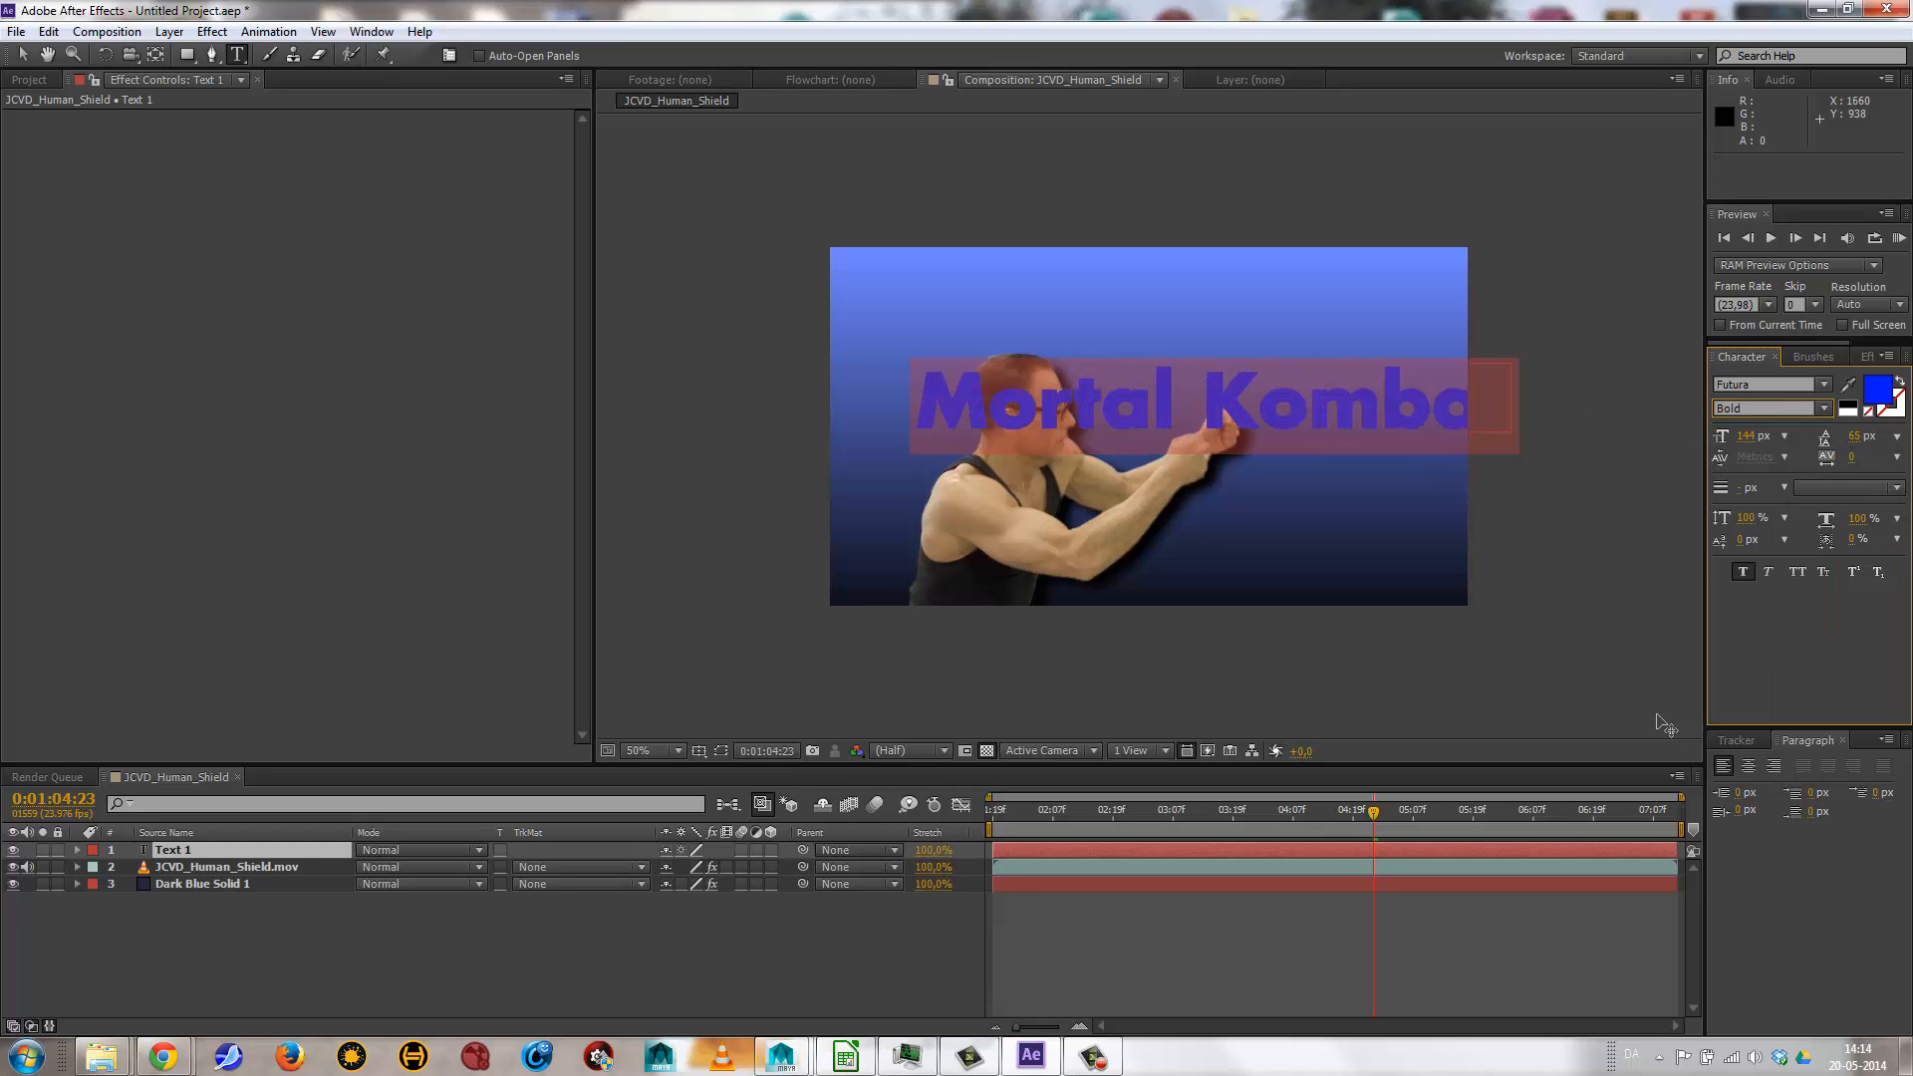
pyautogui.click(1820, 410)
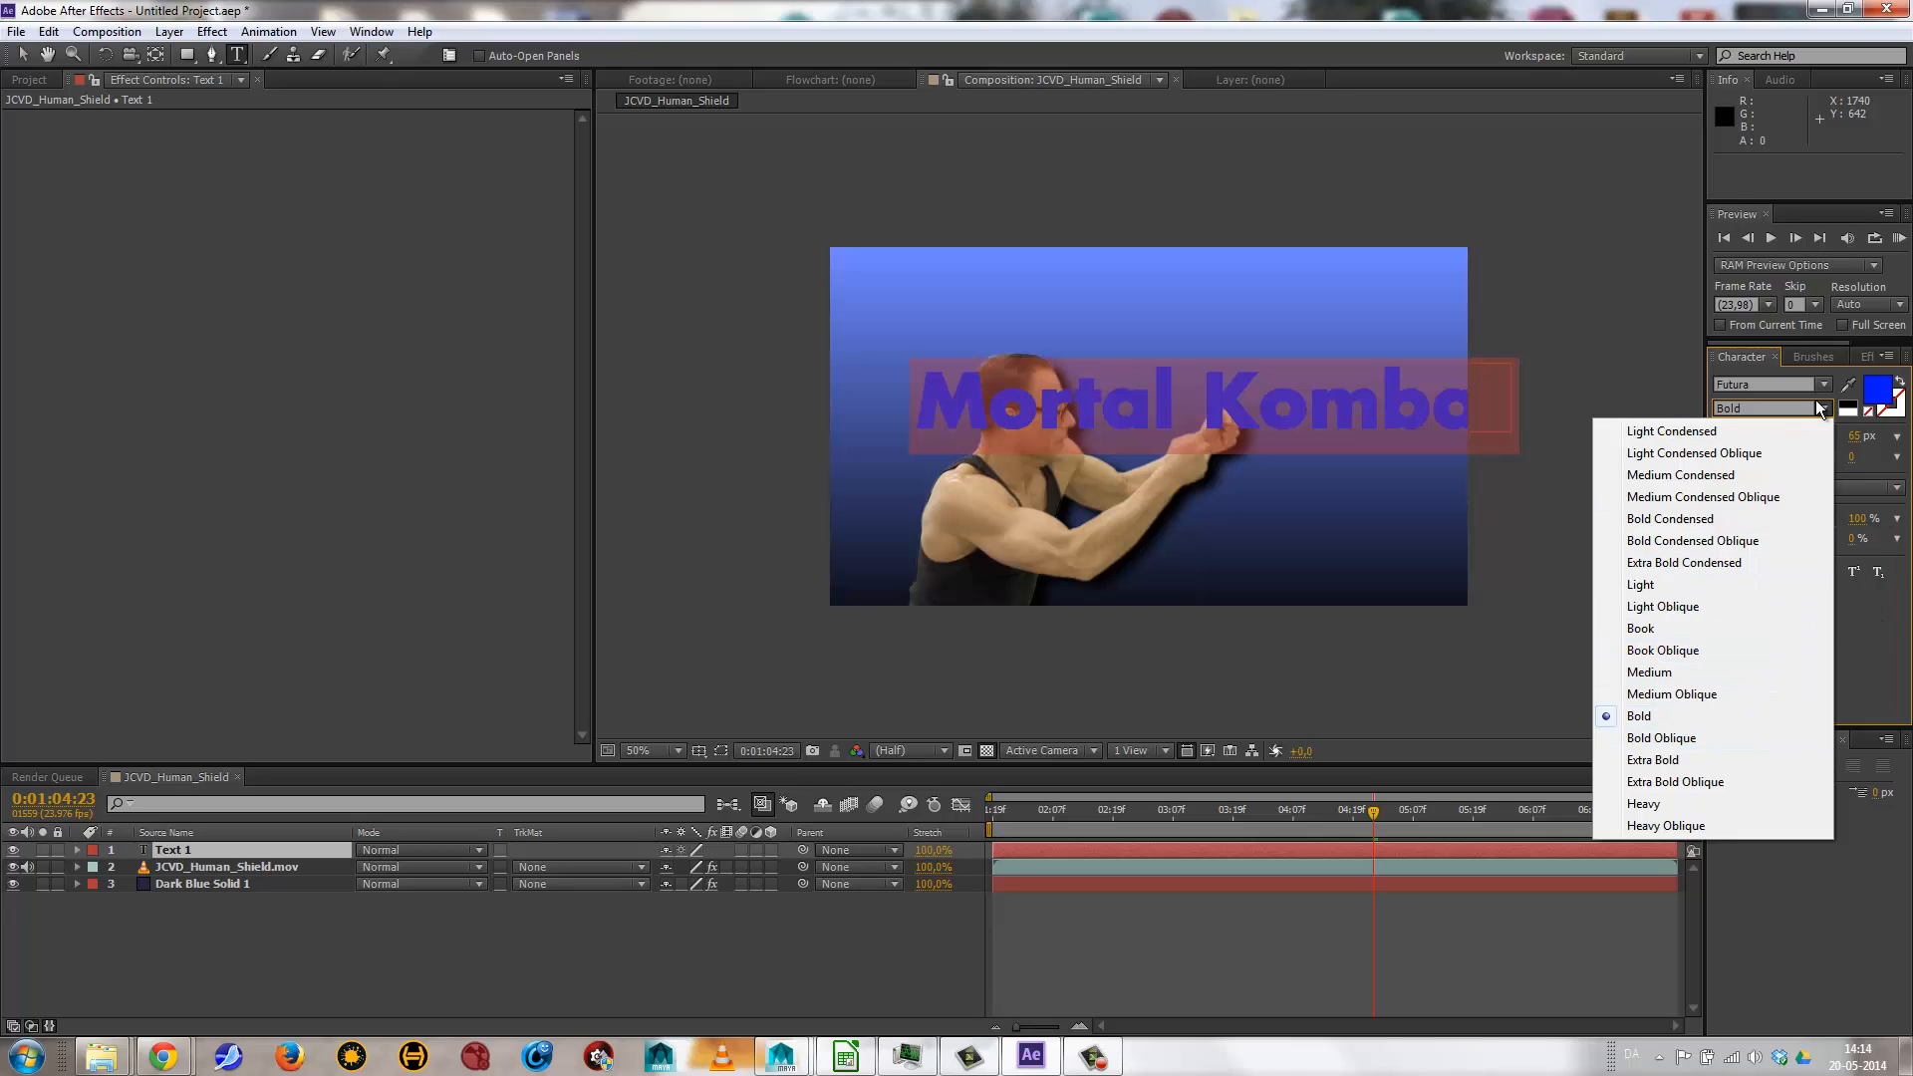
pyautogui.click(1883, 602)
pyautogui.moveTo(1750, 437); pyautogui.dragTo(1720, 436)
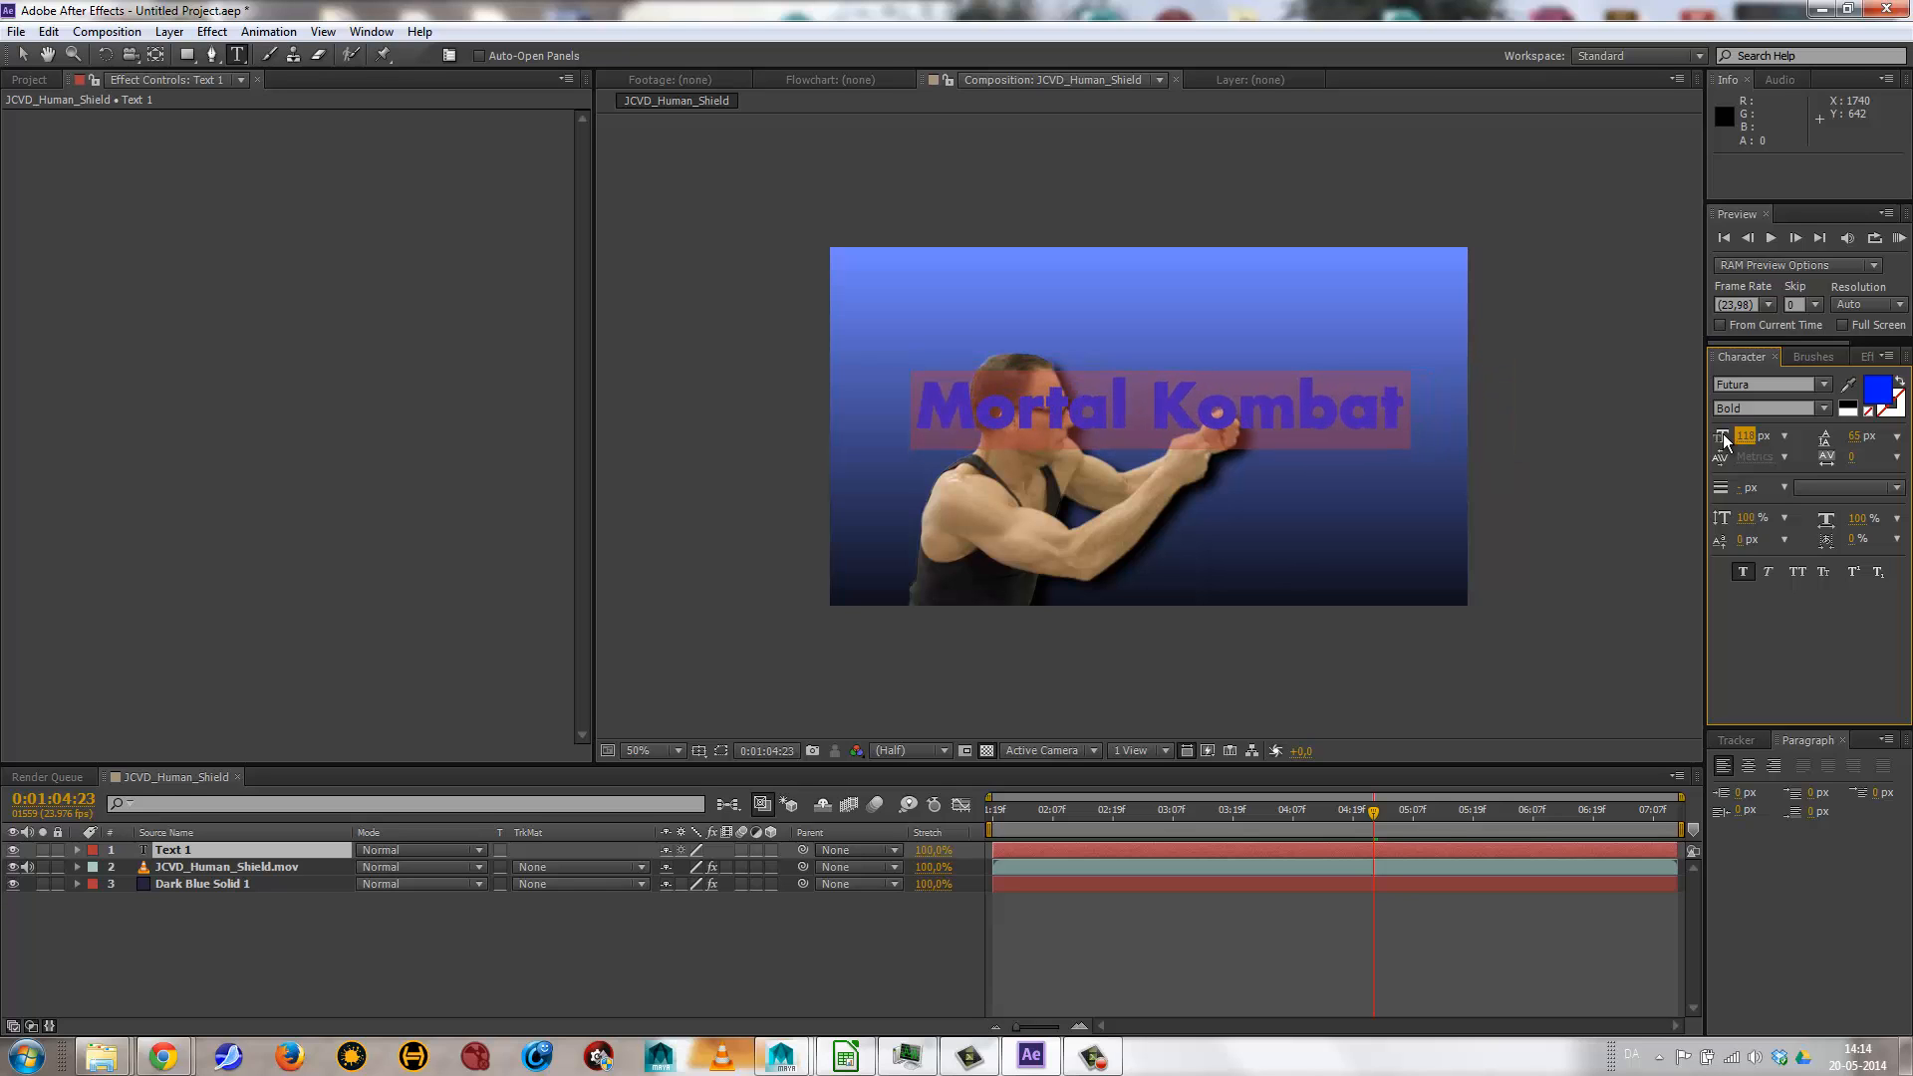
# Set the title's text colour to orange FFA800 and move the text layer slightly down to position 176, 378.
pyautogui.click(1881, 390)
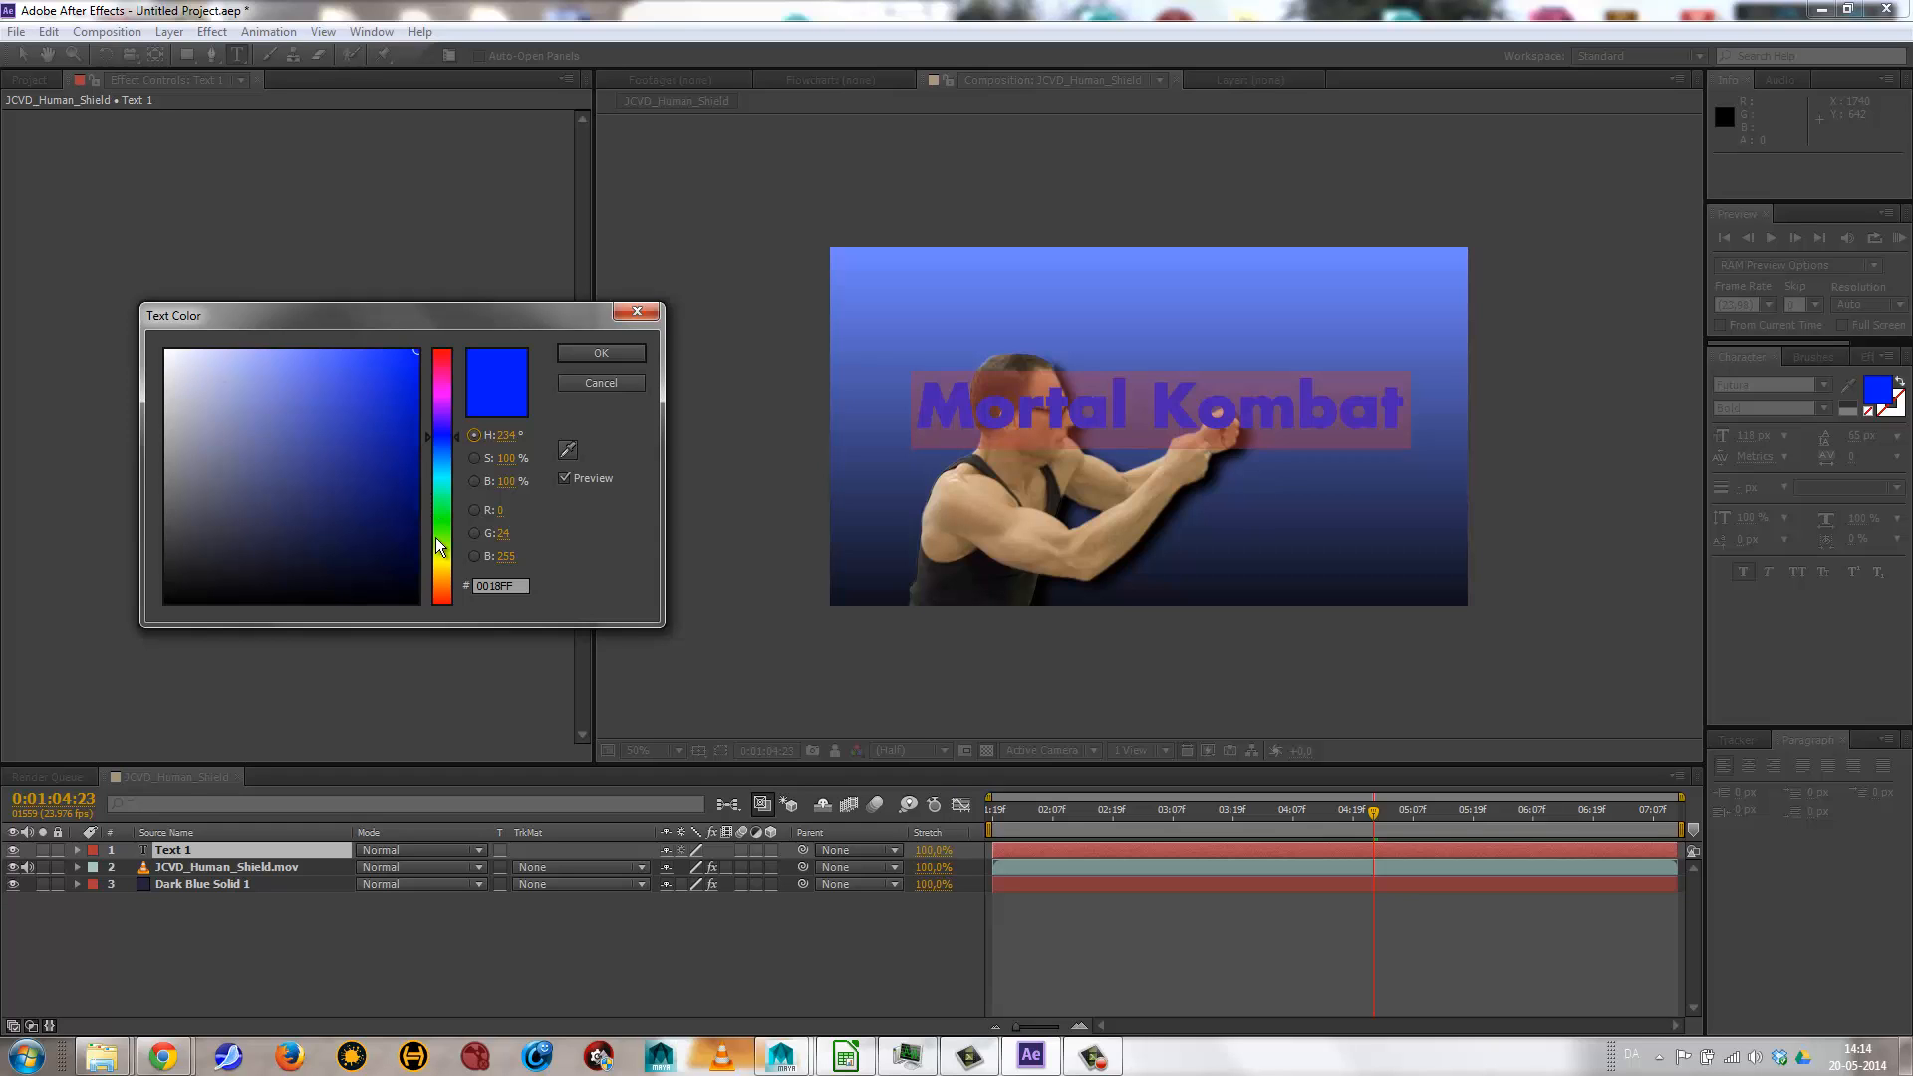
pyautogui.moveTo(440, 558); pyautogui.dragTo(444, 576)
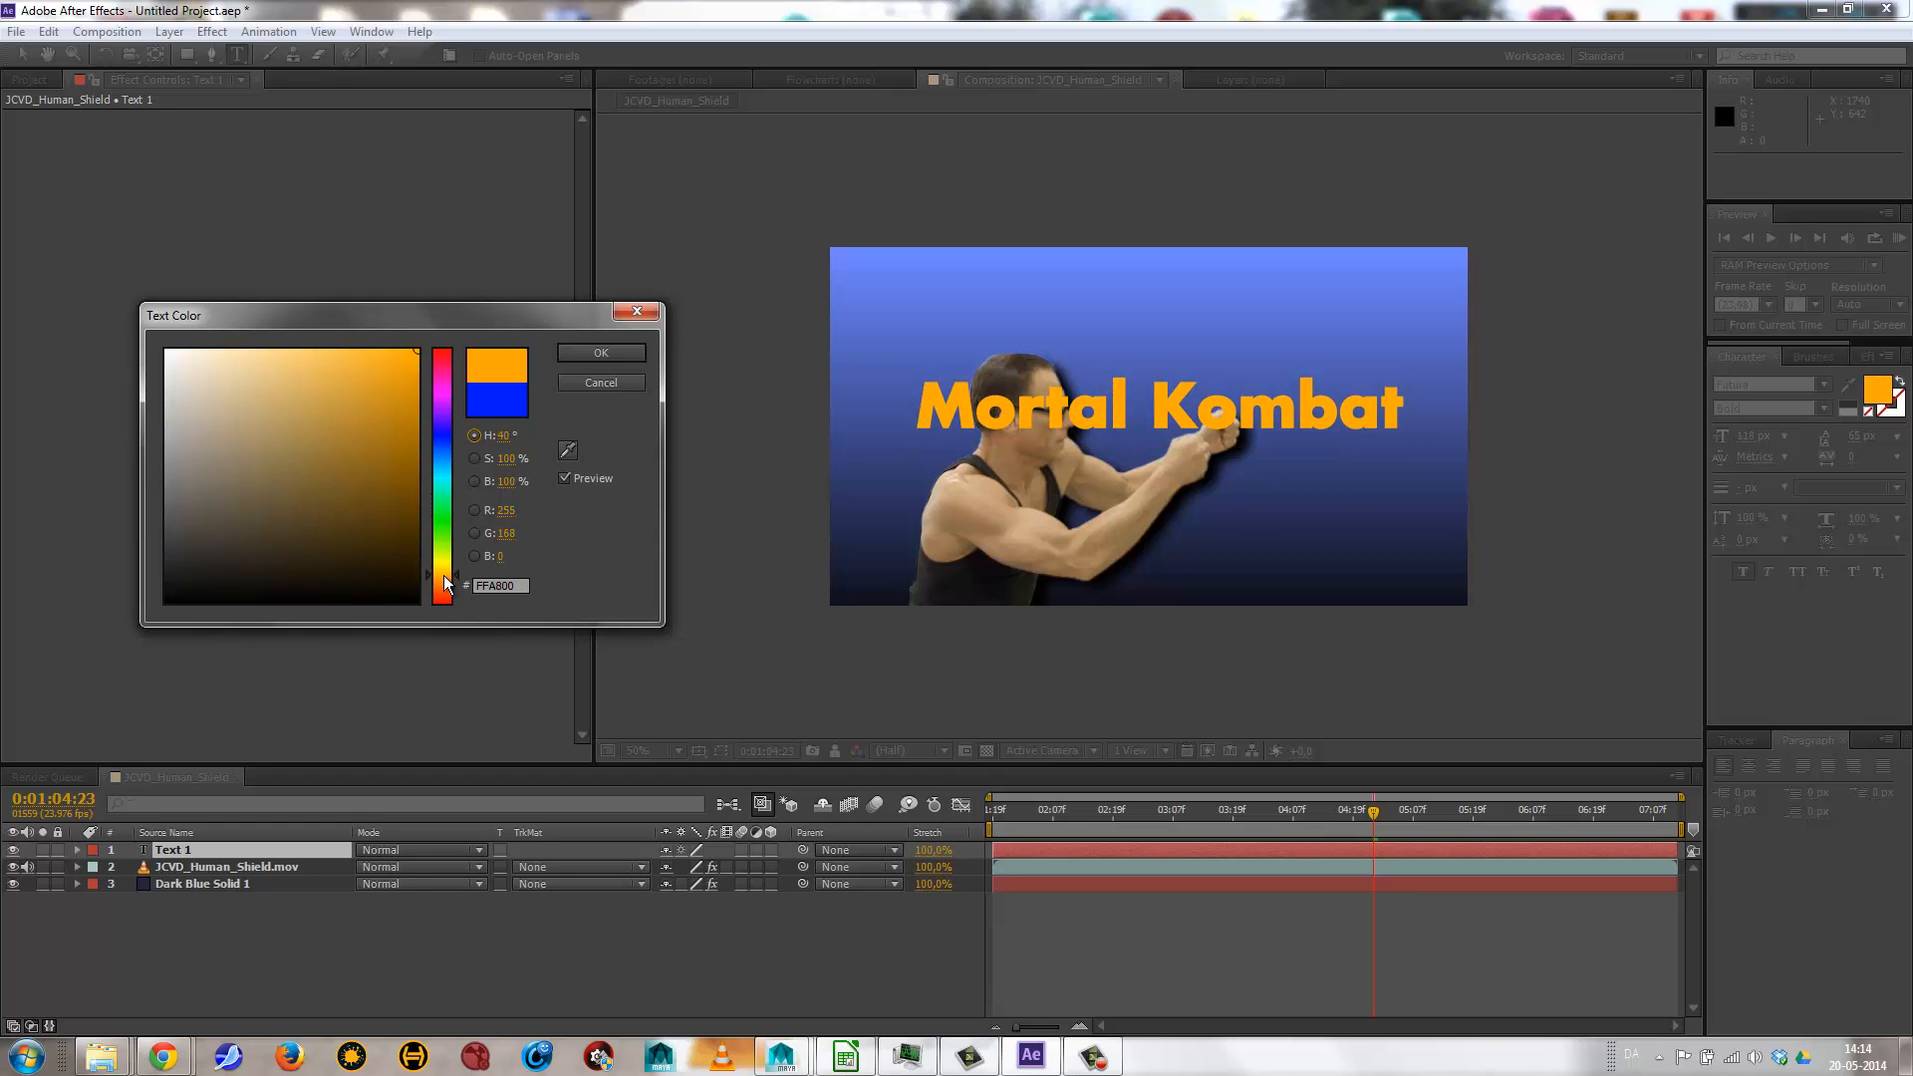
pyautogui.press('Return')
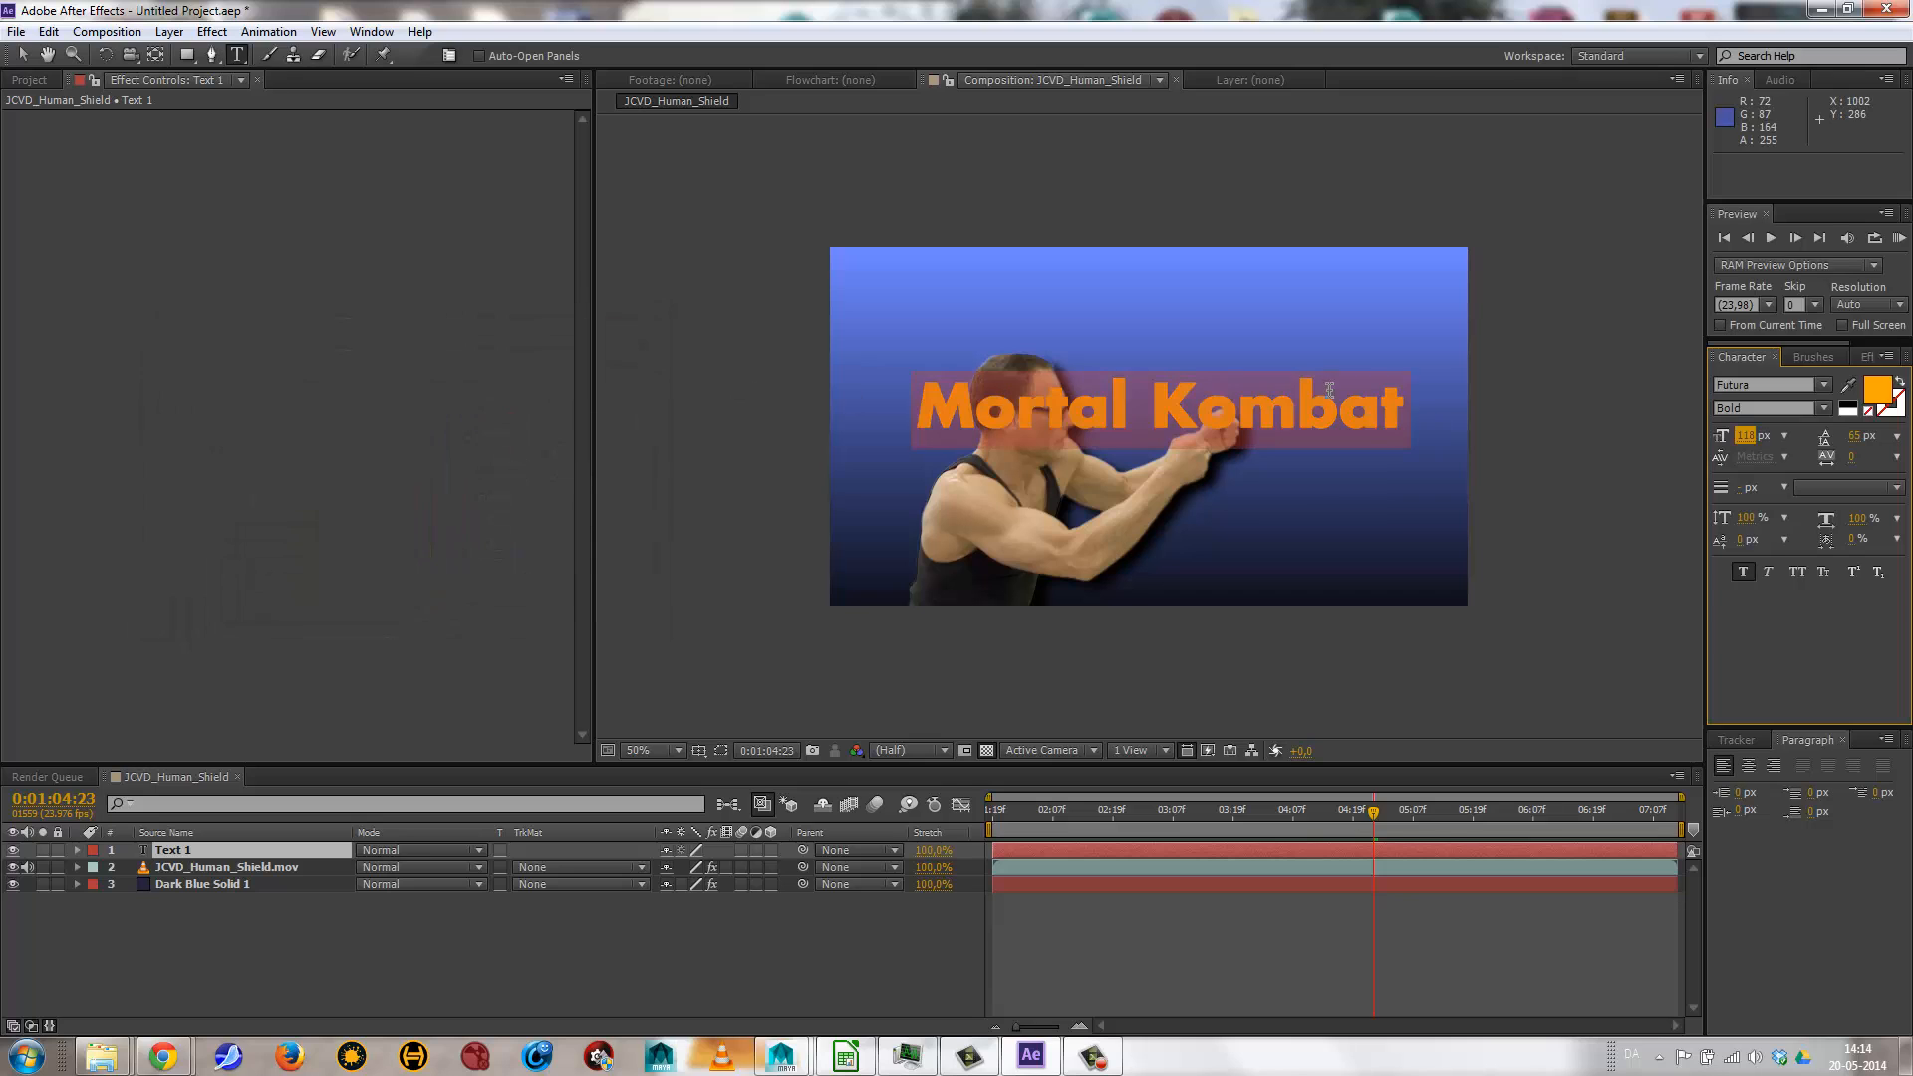
pyautogui.click(21, 53)
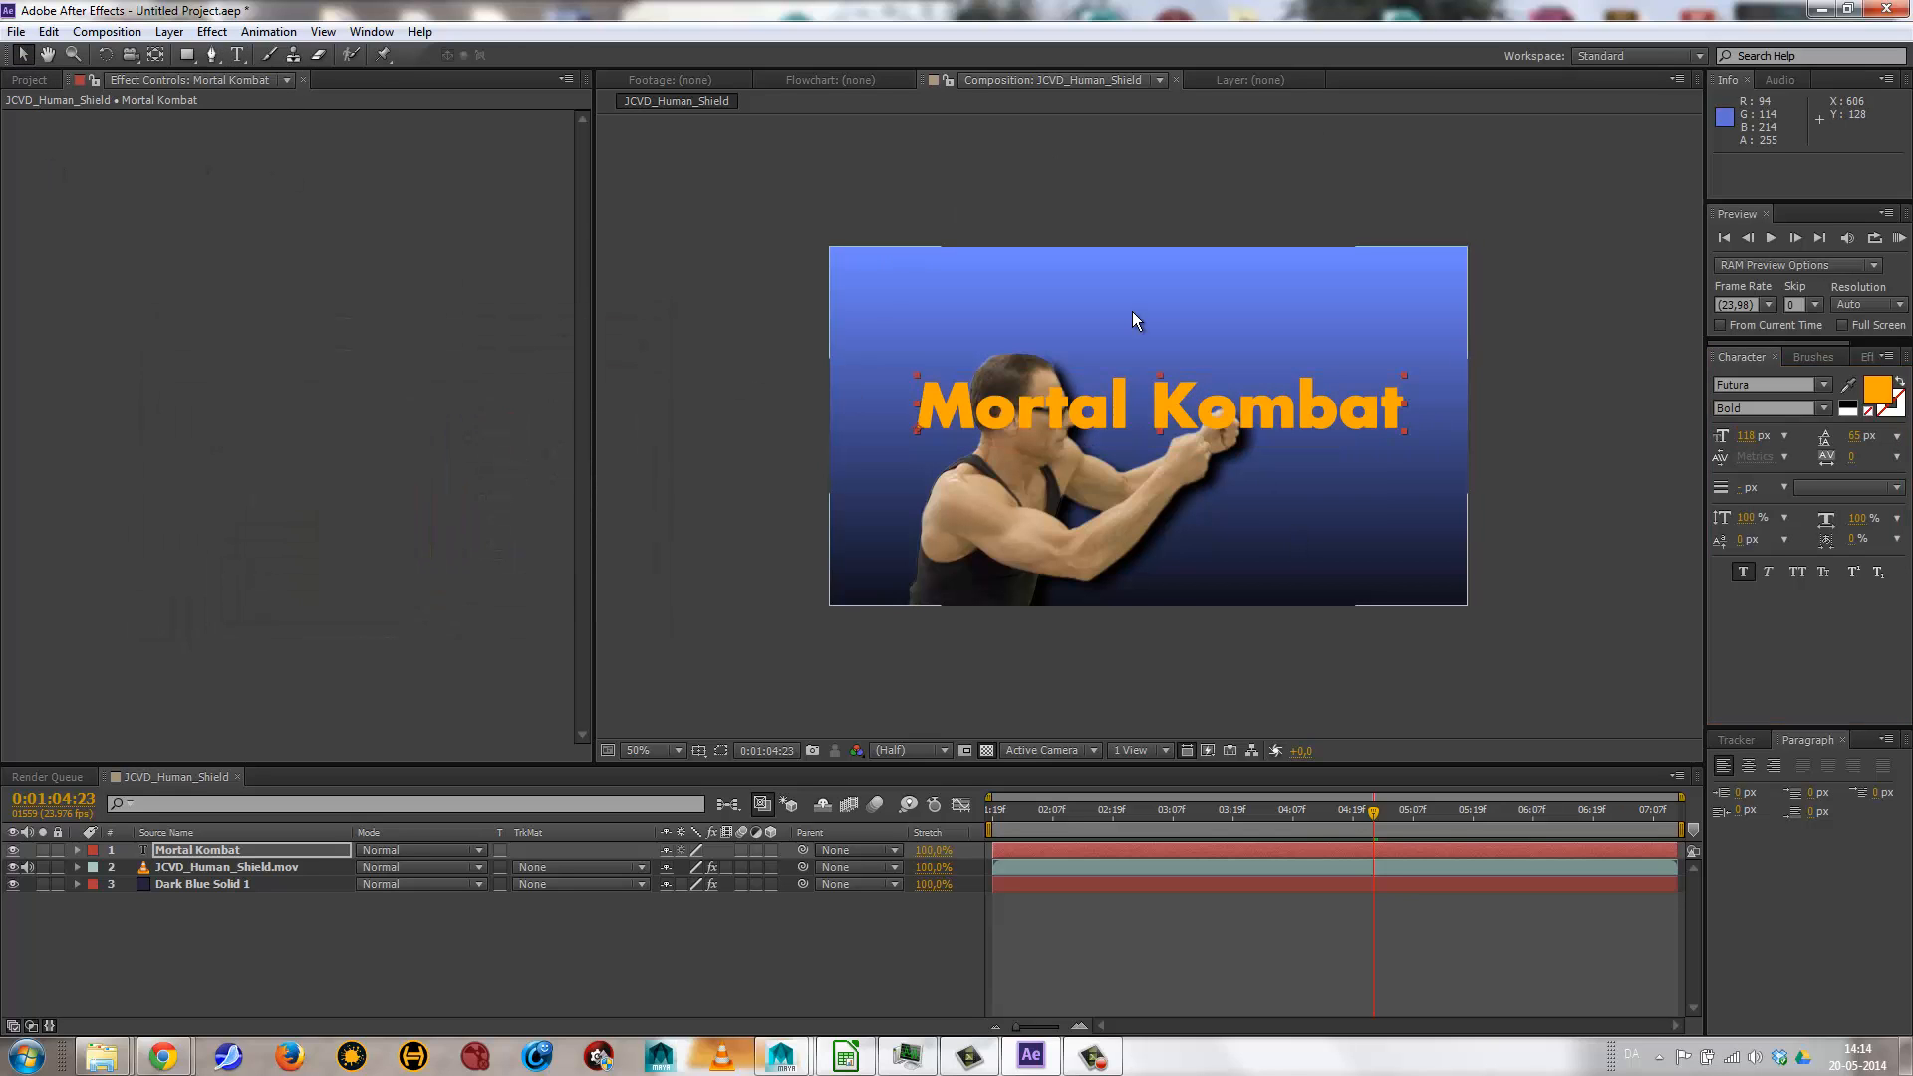
pyautogui.moveTo(1134, 406)
pyautogui.mouseDown()
pyautogui.moveTo(1170, 399)
pyautogui.moveTo(1133, 414)
pyautogui.mouseUp()
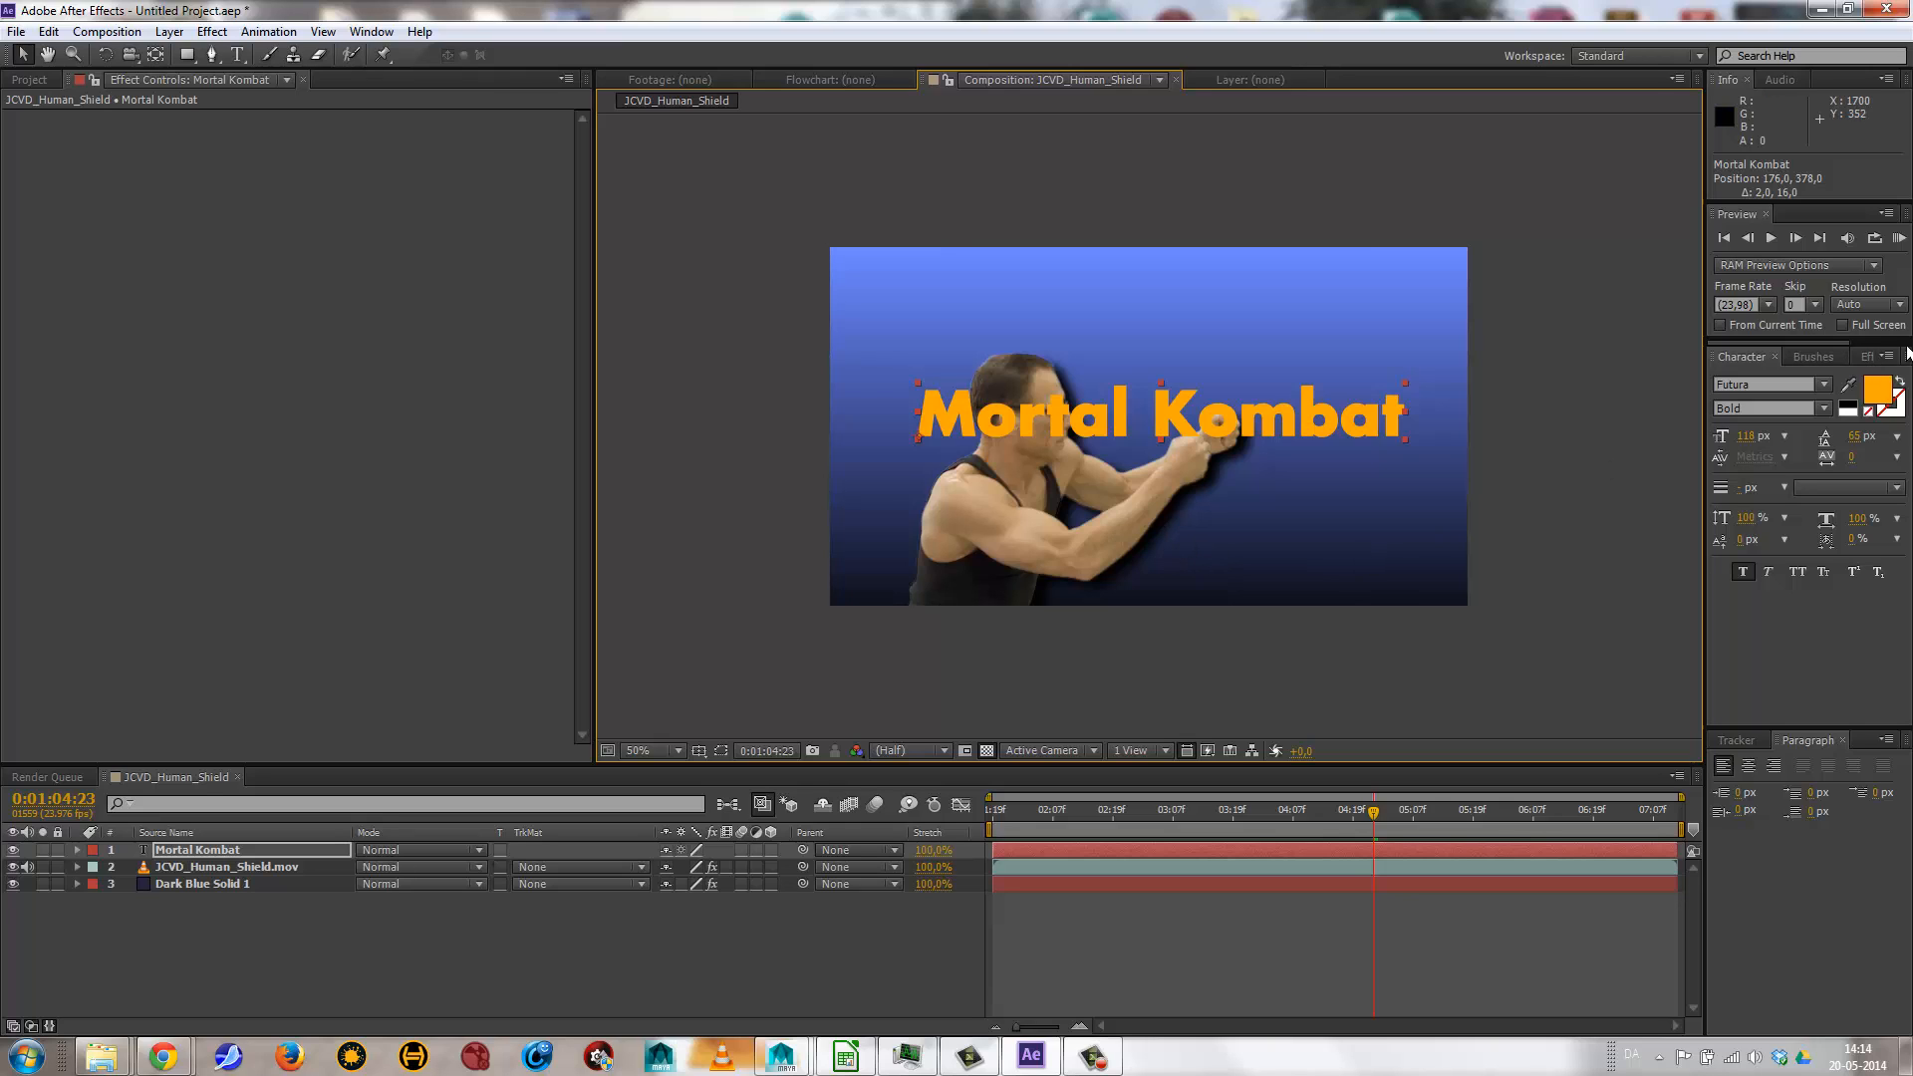
# Find the Drop Shadow effect and apply it to the Mortal Kombat text with distance 16 and softness 9.
pyautogui.click(1863, 357)
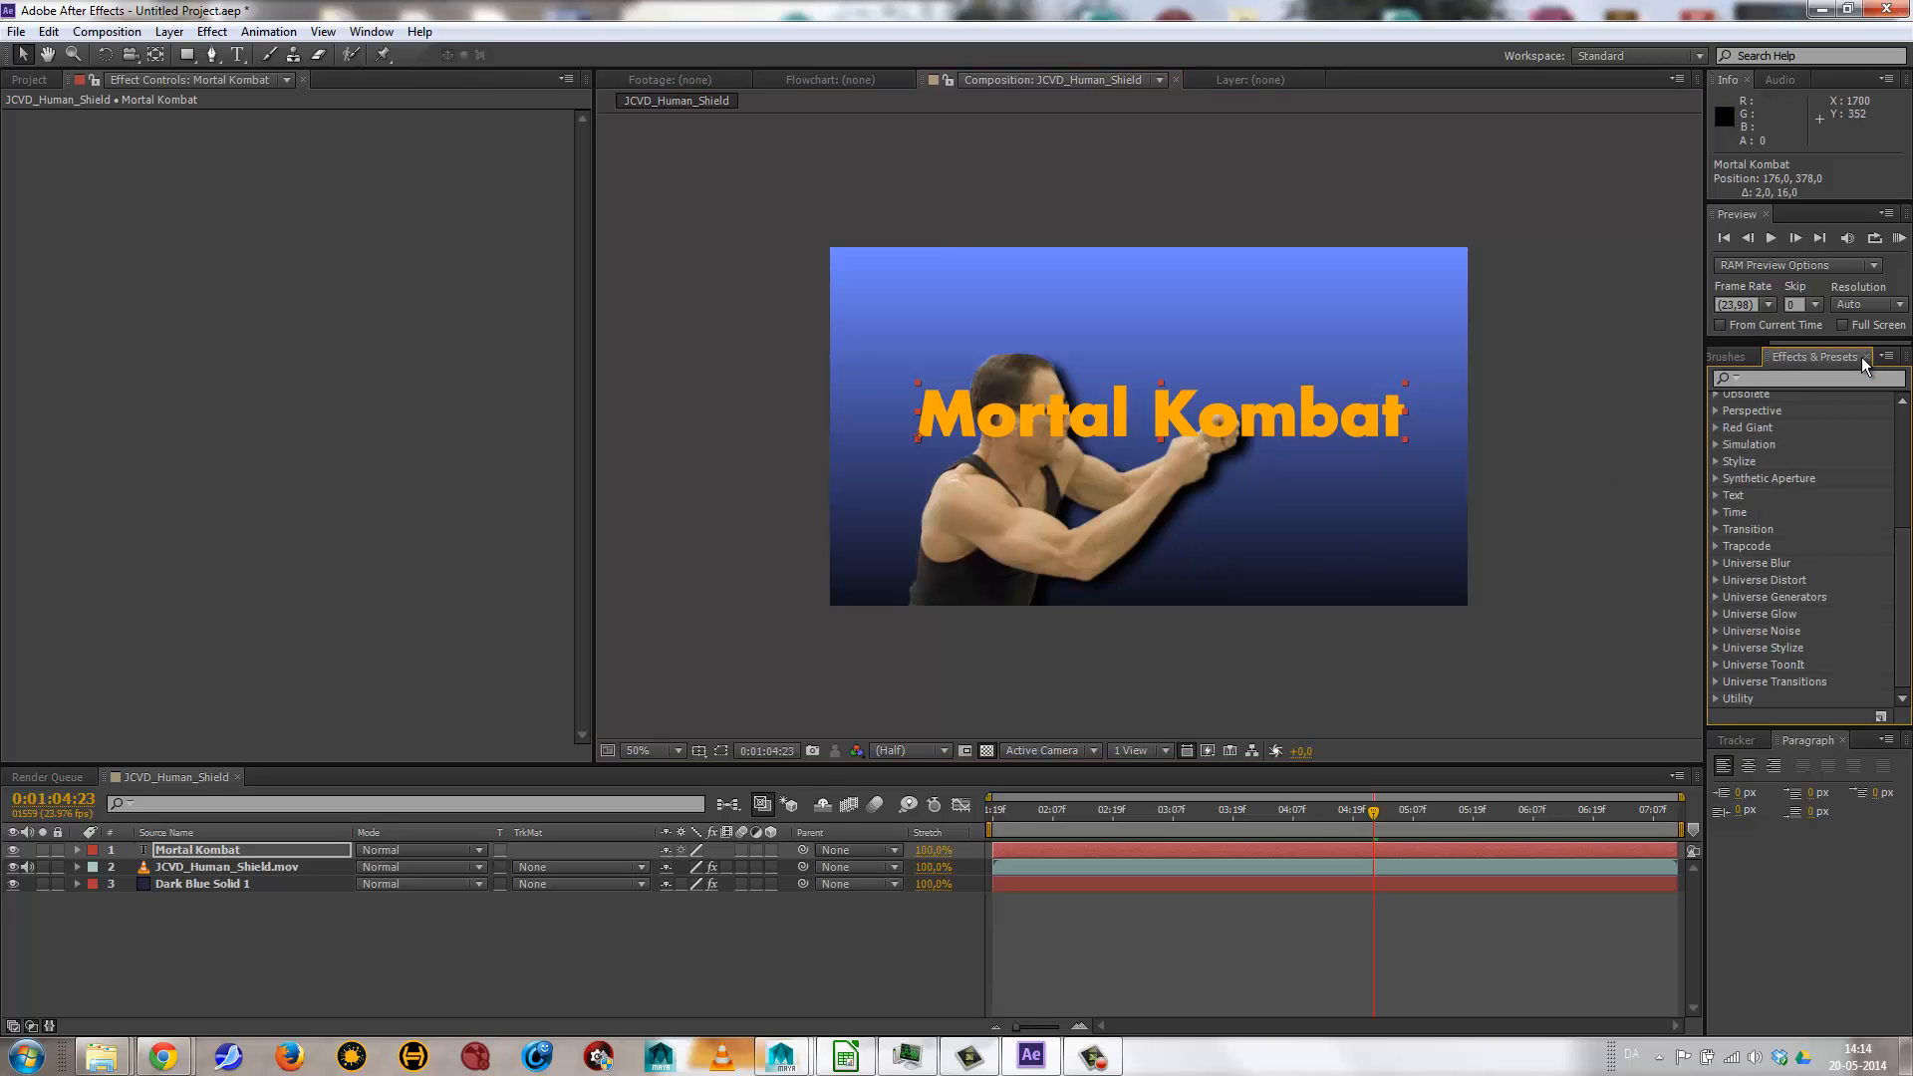
pyautogui.click(1797, 381)
pyautogui.write('drop s')
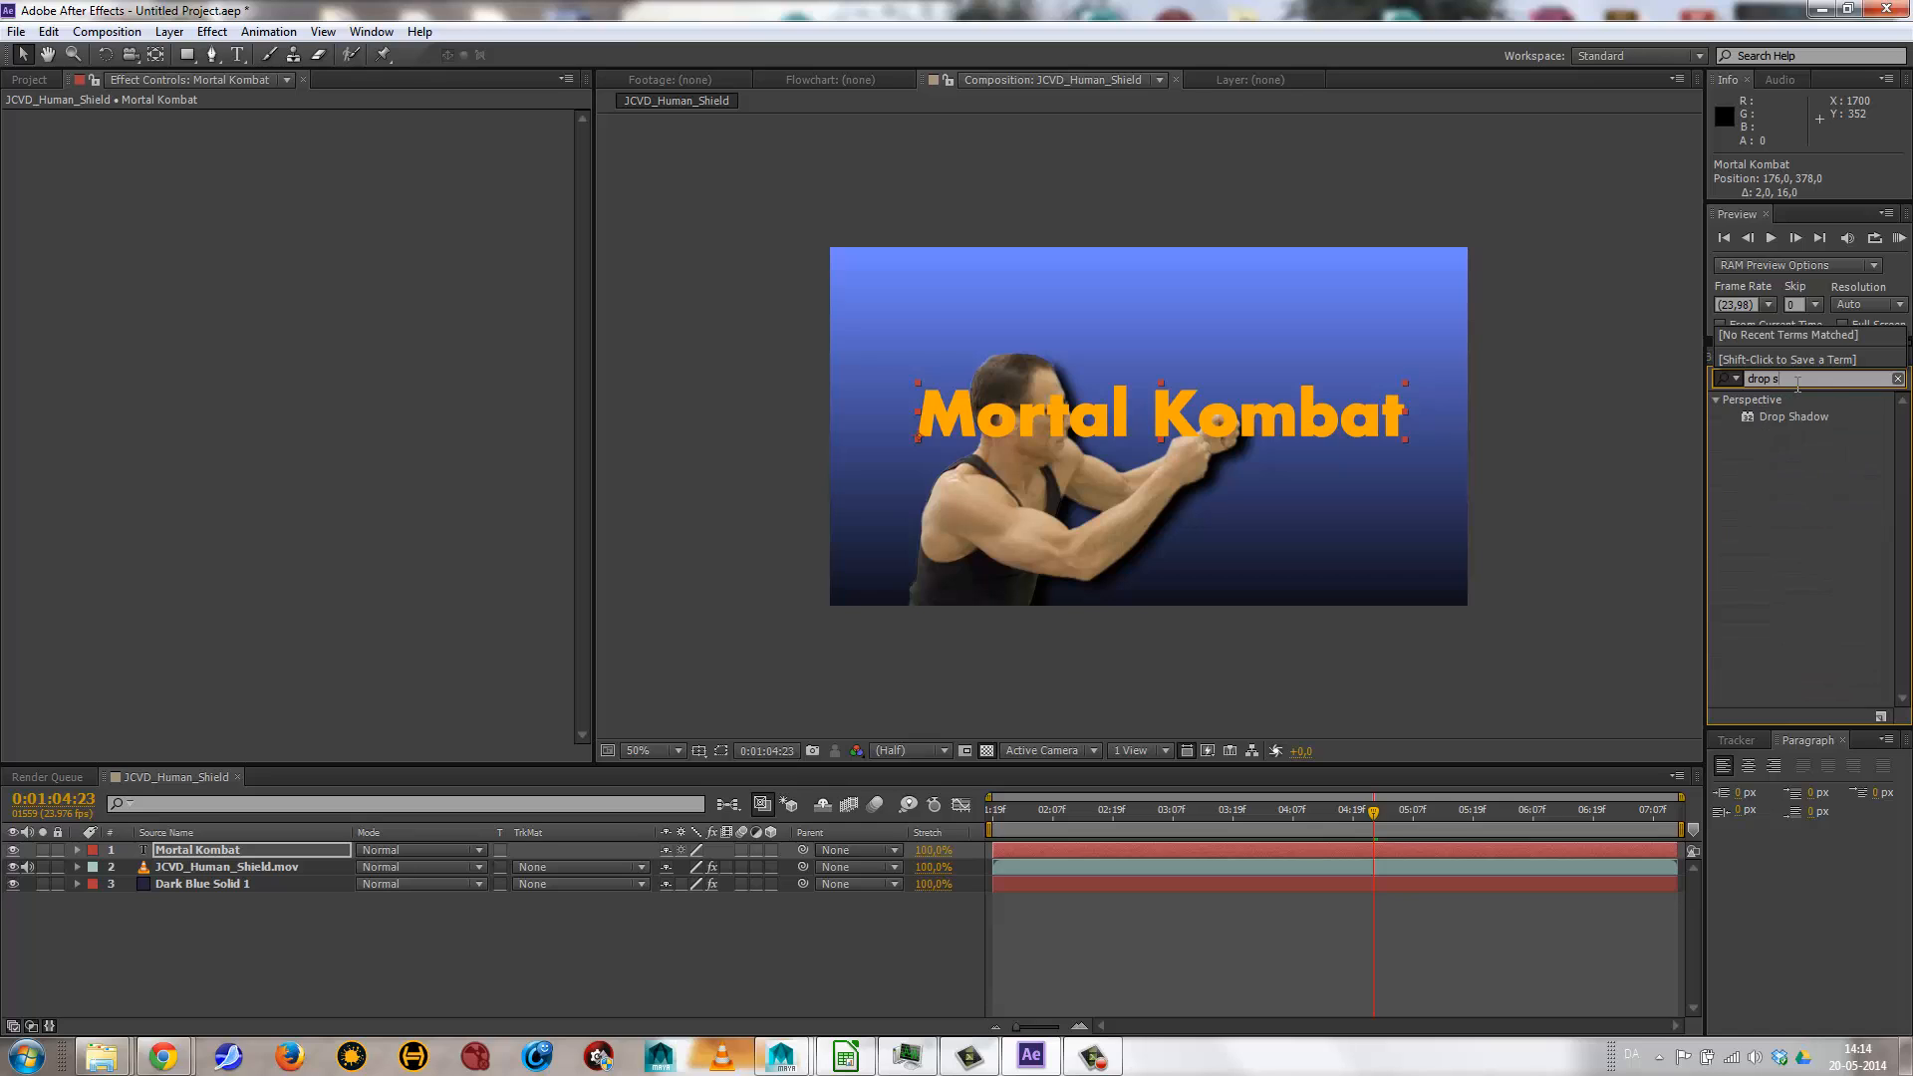
pyautogui.moveTo(1788, 419); pyautogui.dragTo(1235, 414)
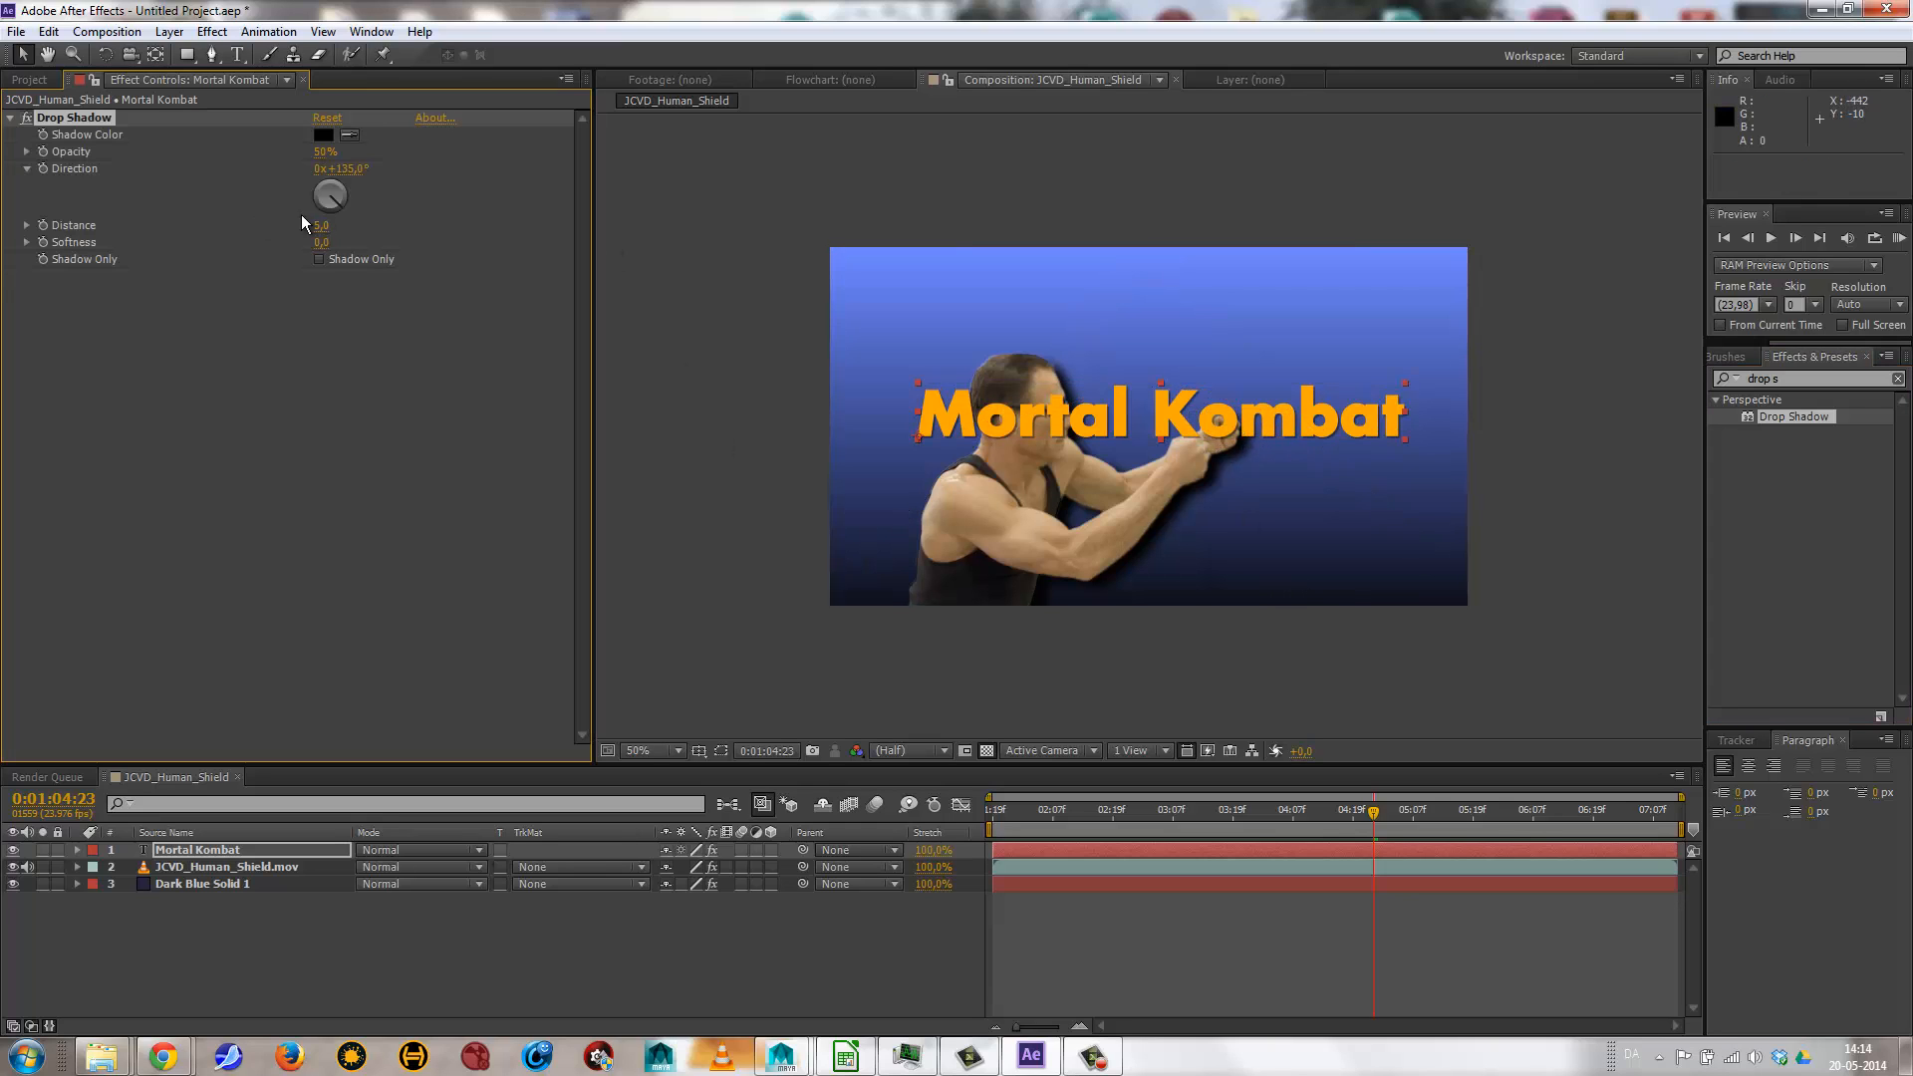
pyautogui.moveTo(325, 229); pyautogui.dragTo(326, 229)
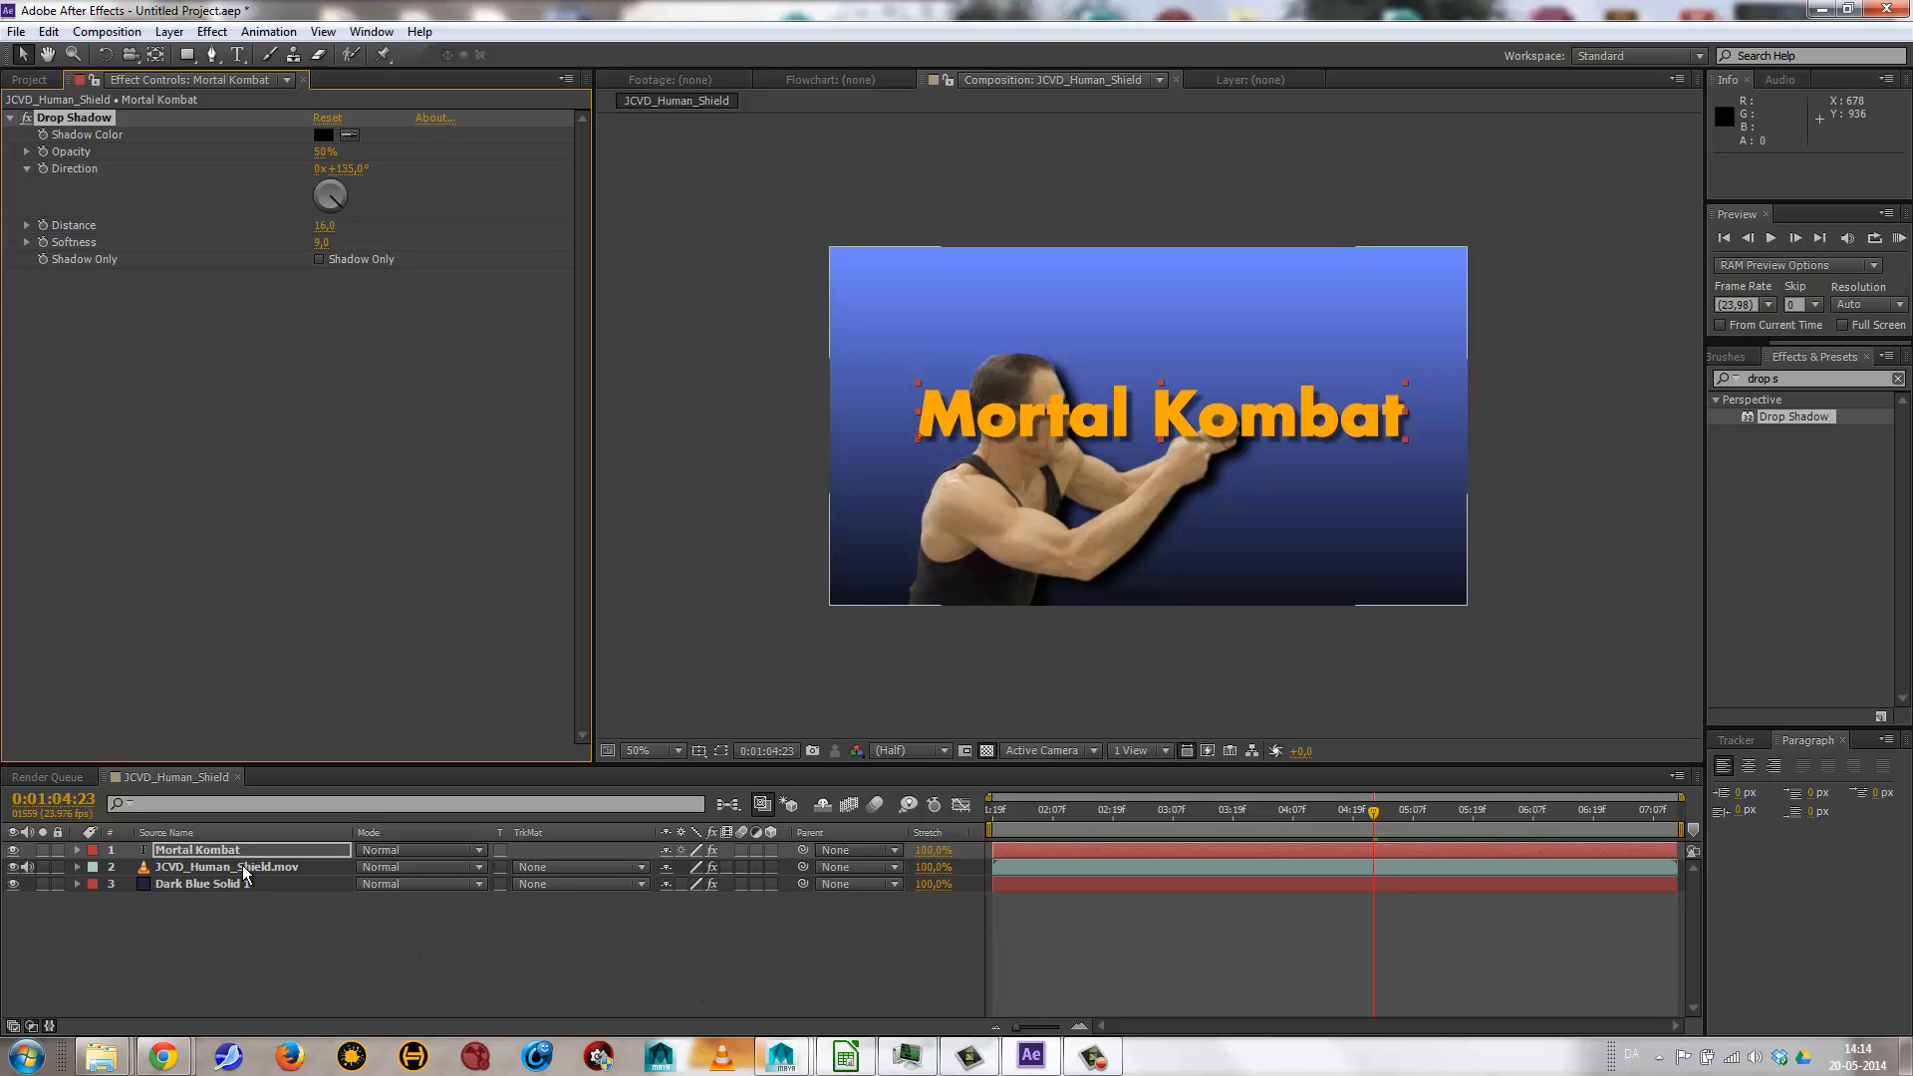
# Try Alpha and Alpha Inverted track mattes from the Mortal Kombat text on the JCVD clip, shifting the text to position 186, 378.
pyautogui.click(543, 866)
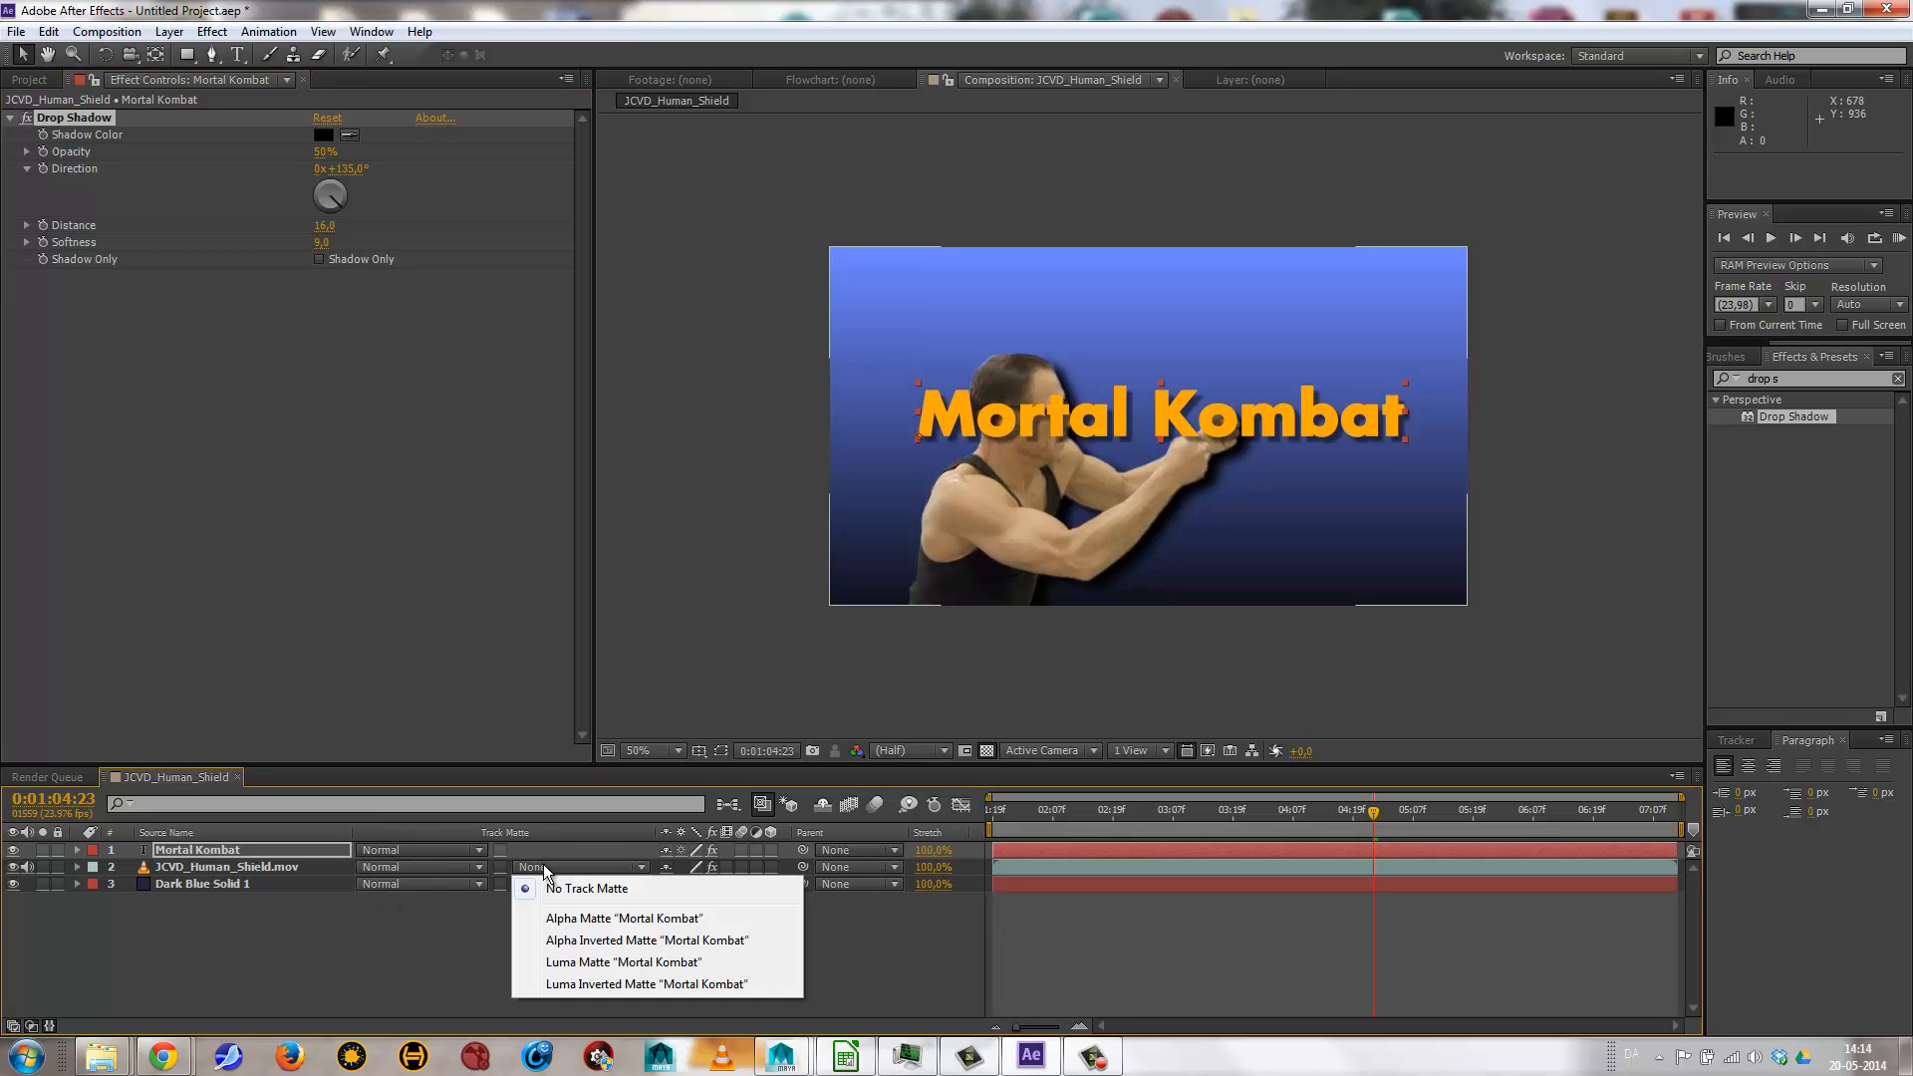
pyautogui.click(569, 919)
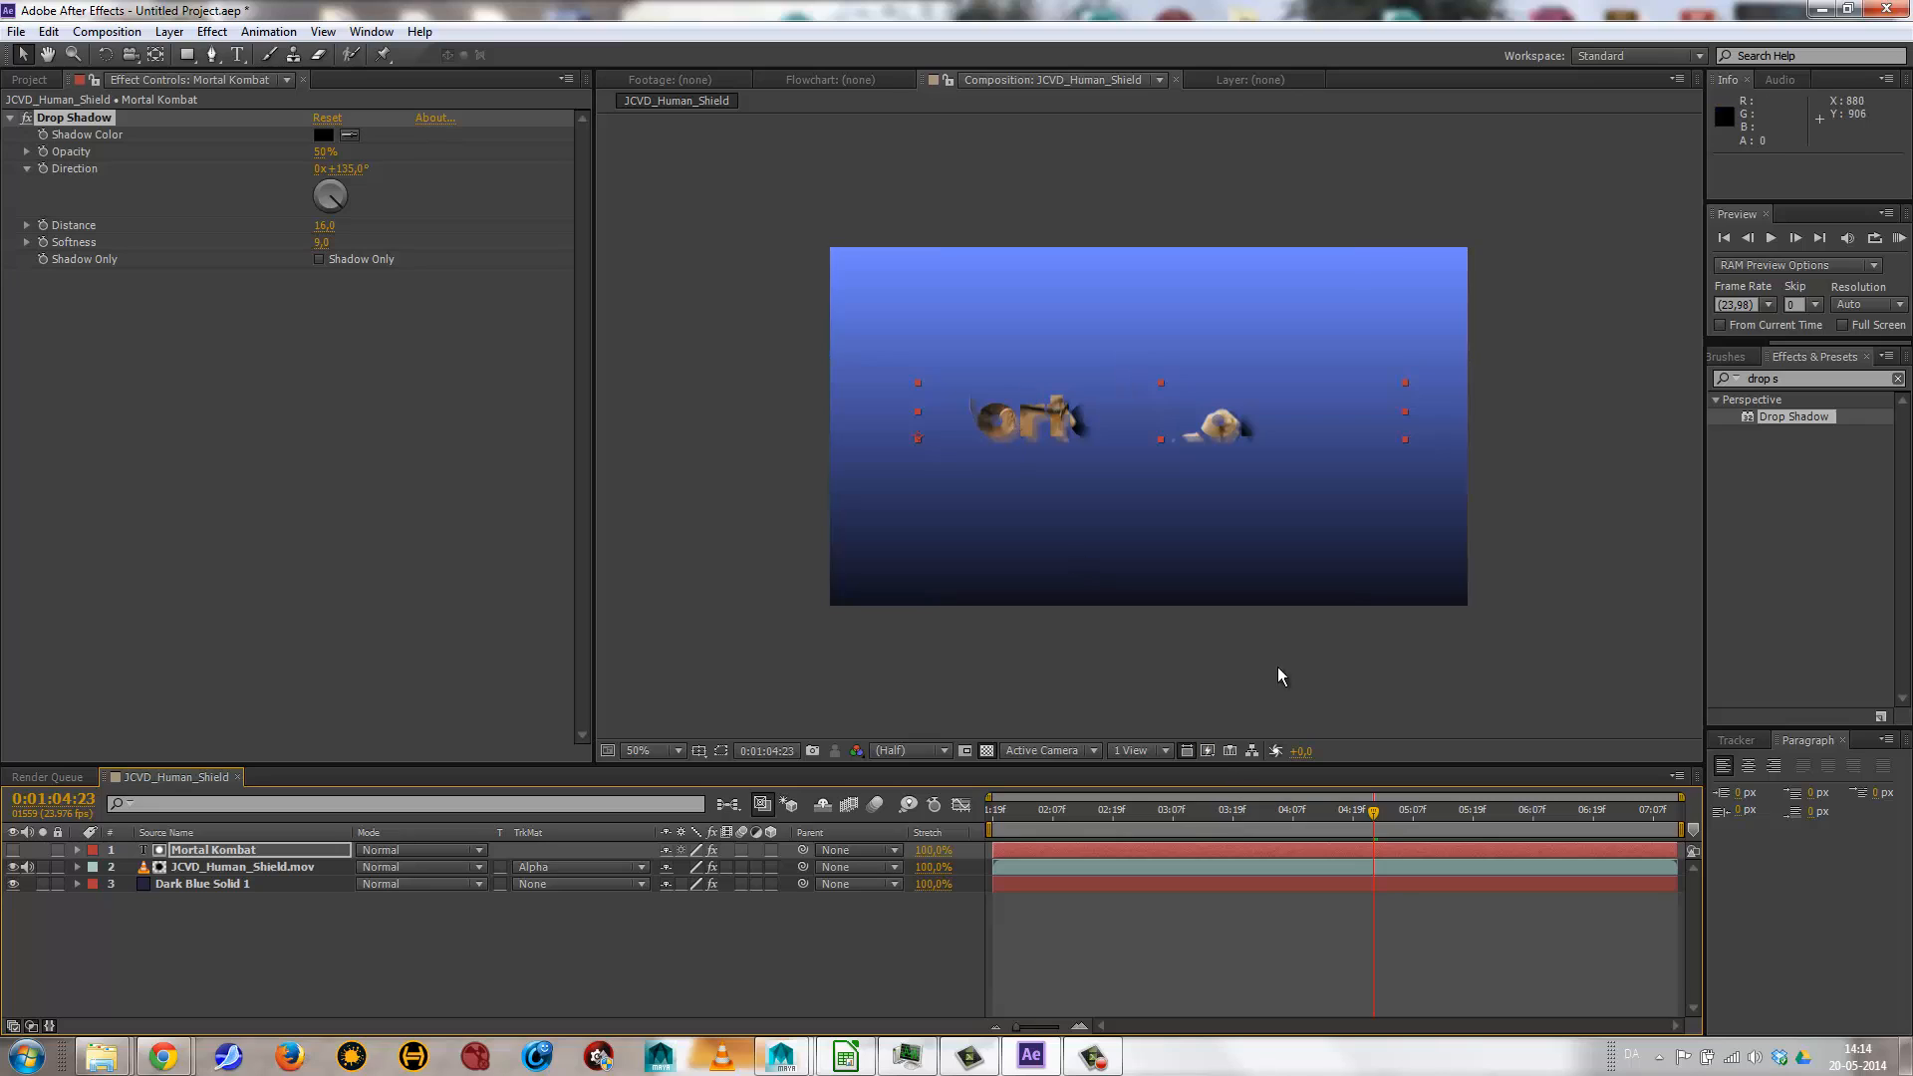
pyautogui.click(592, 866)
pyautogui.click(594, 941)
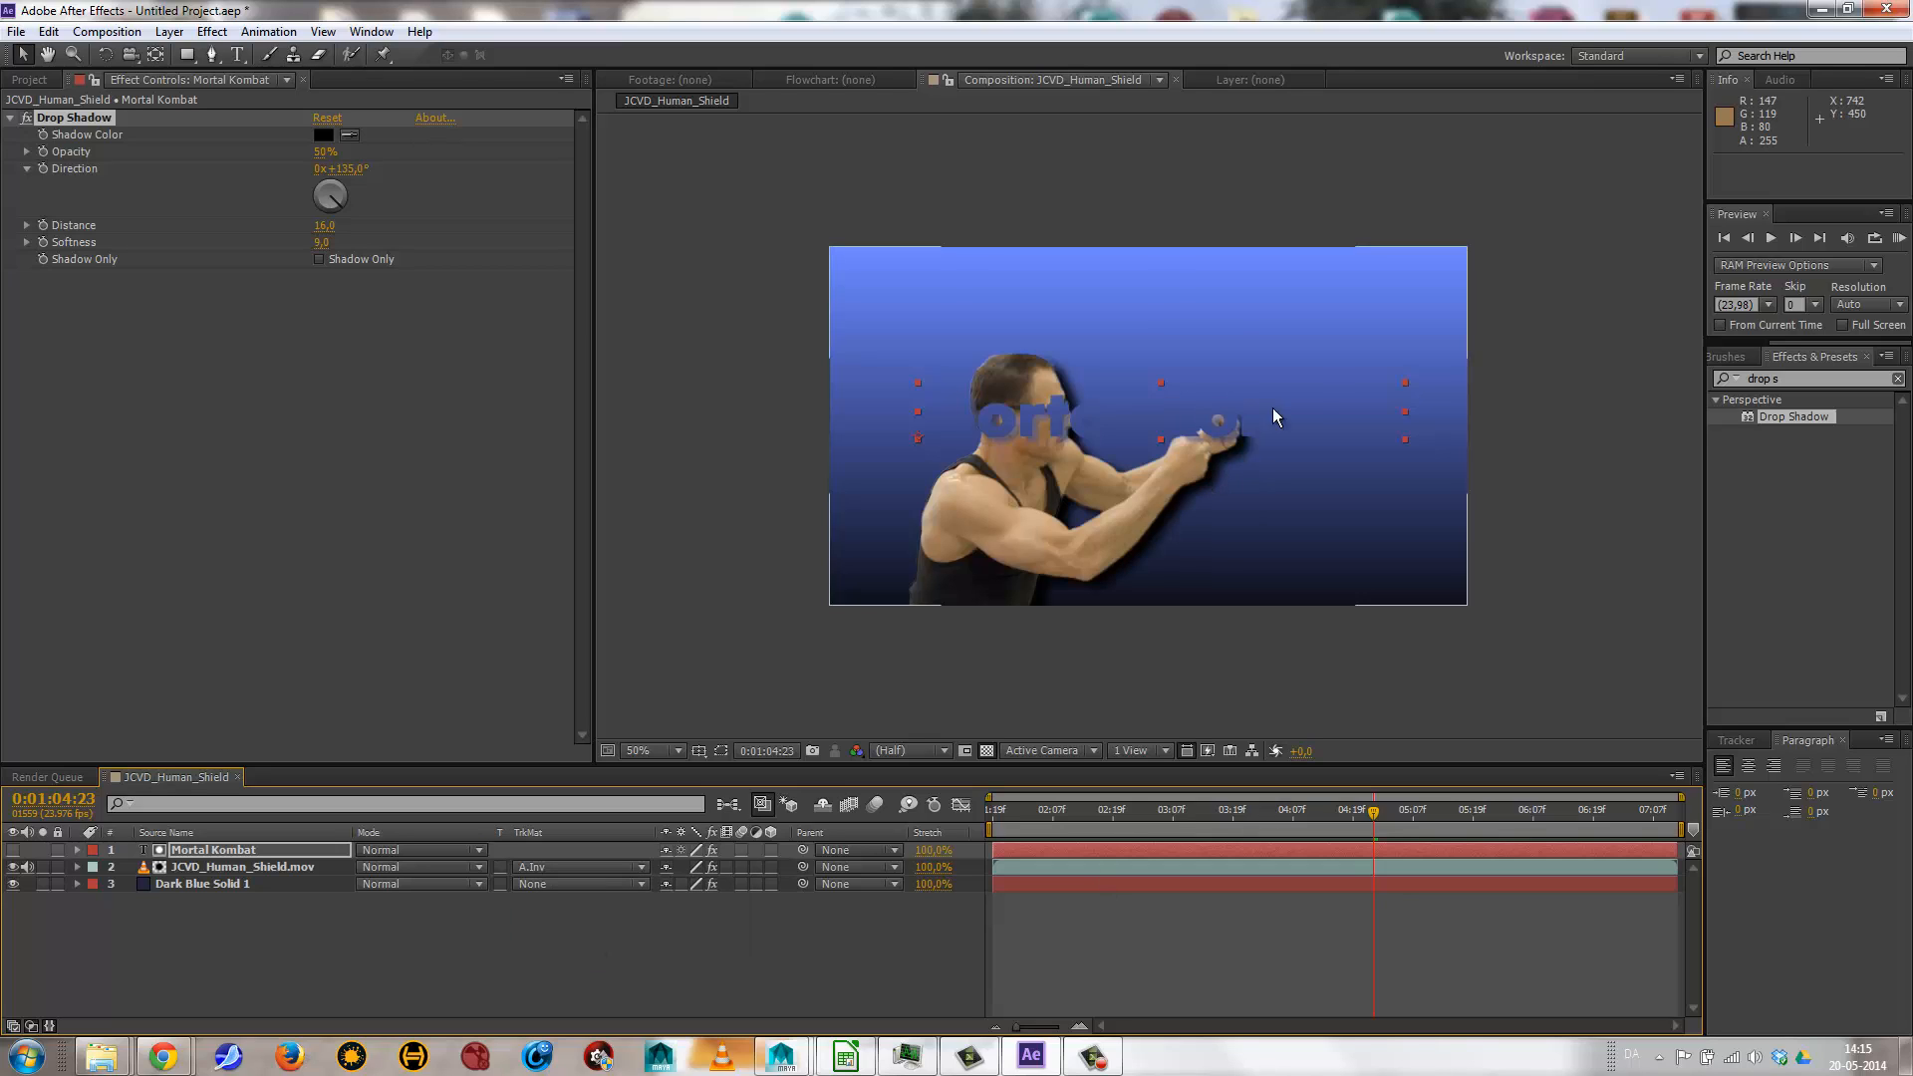
pyautogui.click(229, 853)
pyautogui.moveTo(1027, 410)
pyautogui.mouseDown()
pyautogui.moveTo(980, 510)
pyautogui.moveTo(1036, 528)
pyautogui.moveTo(1096, 468)
pyautogui.moveTo(1063, 427)
pyautogui.moveTo(1016, 420)
pyautogui.mouseUp()
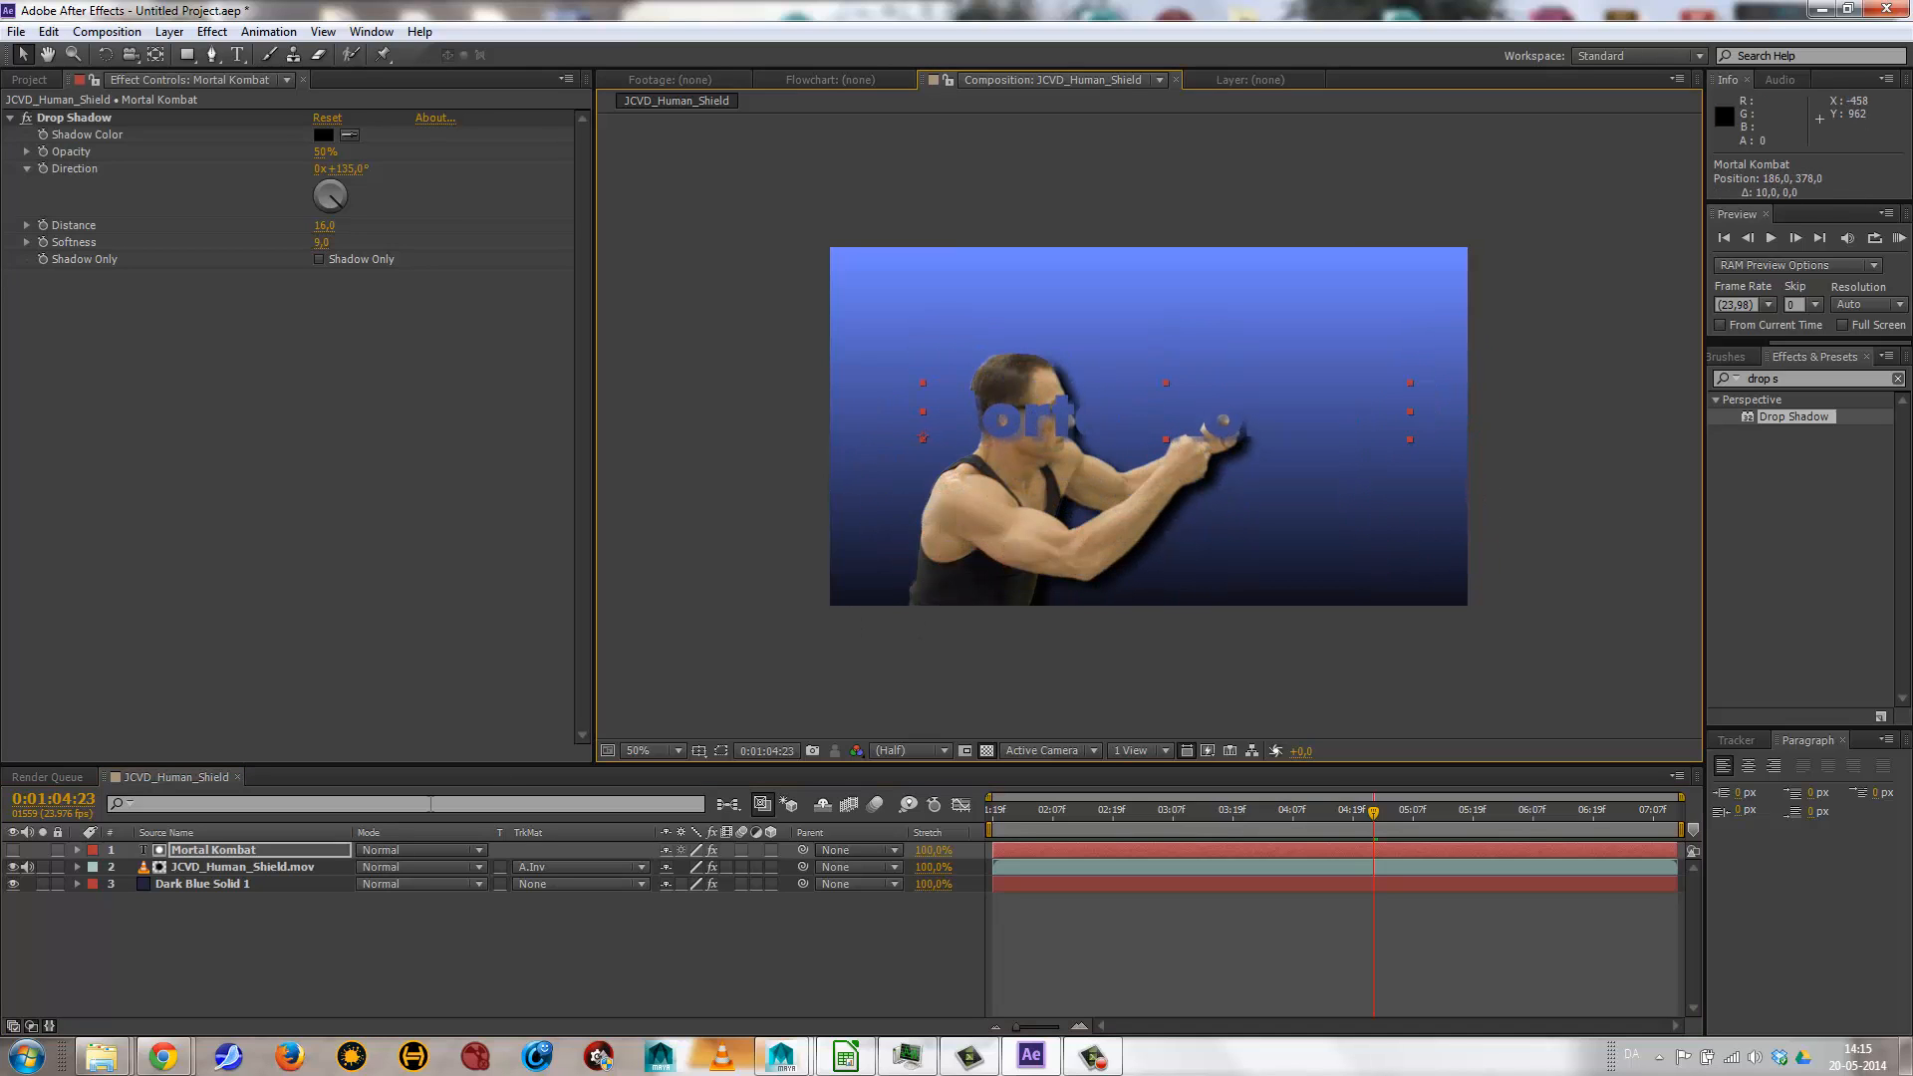
# Remove the clip's track matte, restoring the text layer's visibility, and move the title up to position 156, 282.
pyautogui.click(628, 868)
pyautogui.click(625, 877)
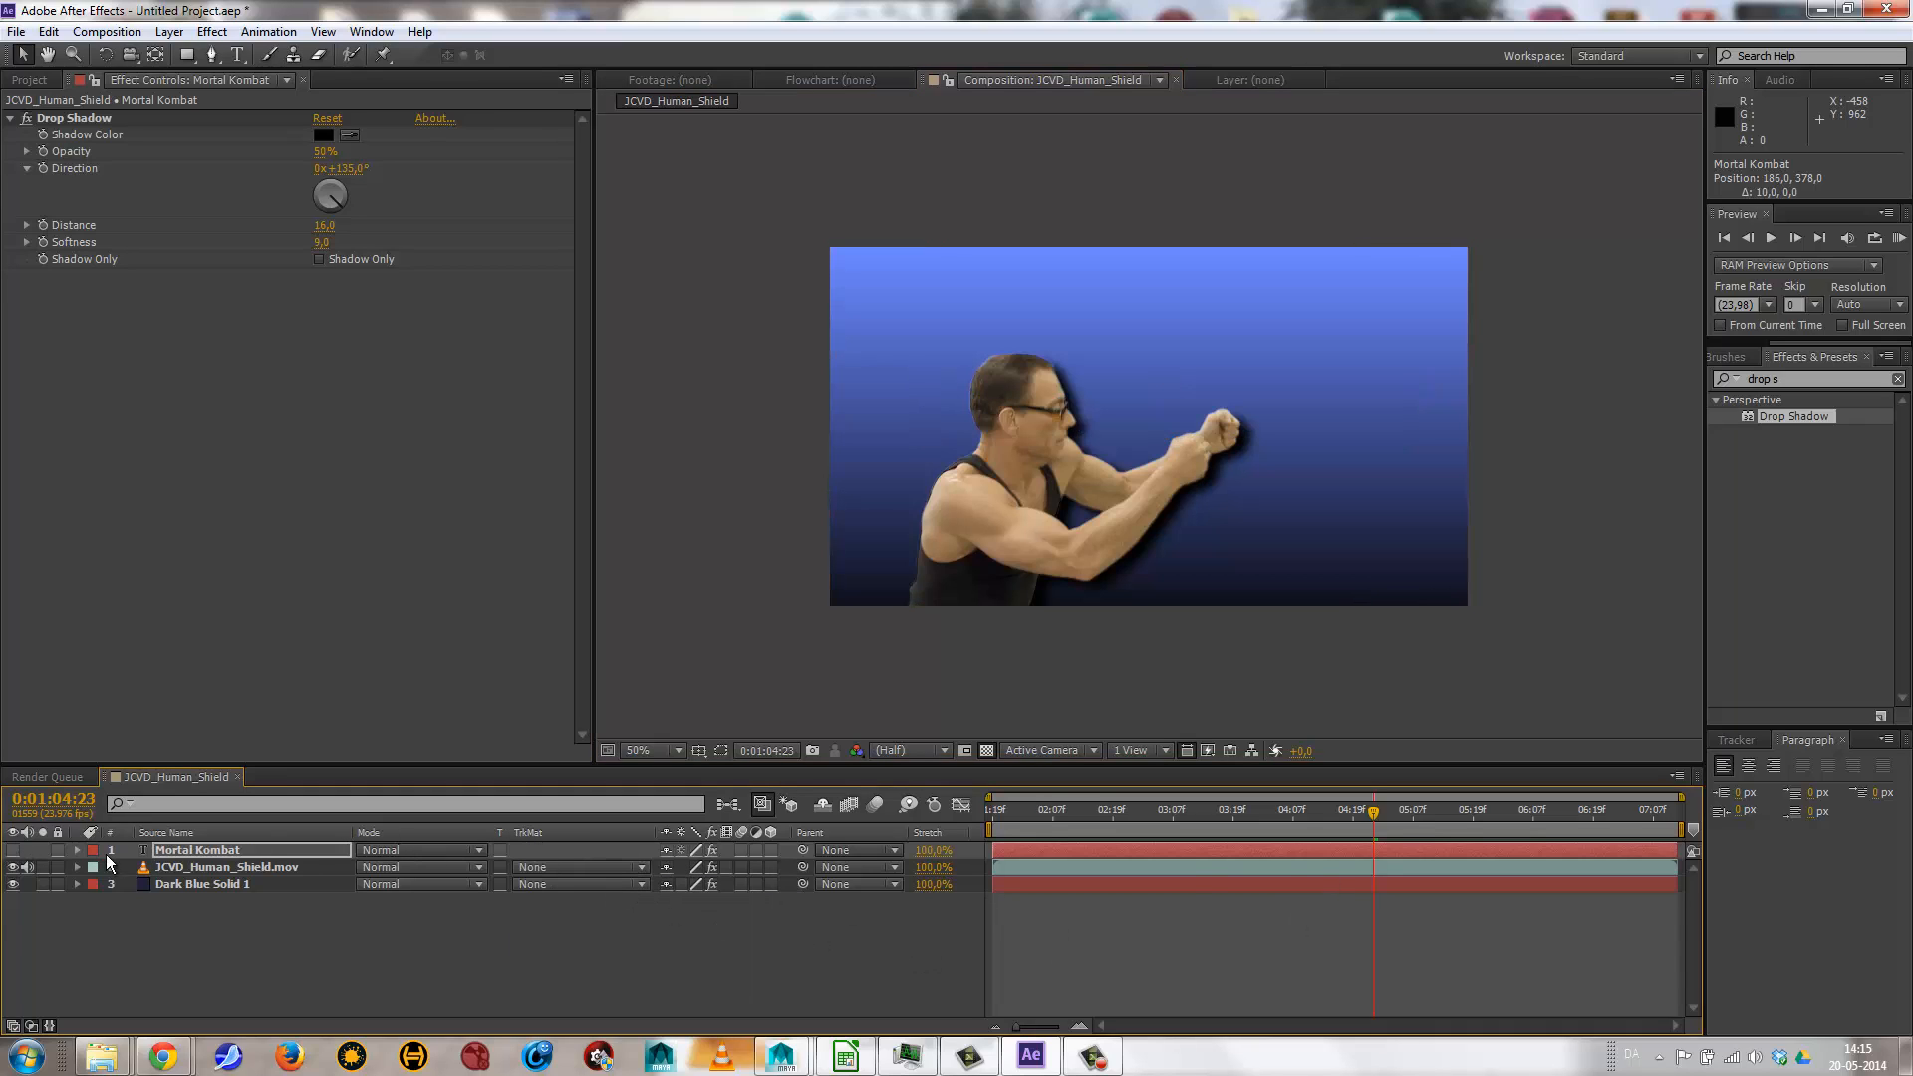
pyautogui.click(13, 850)
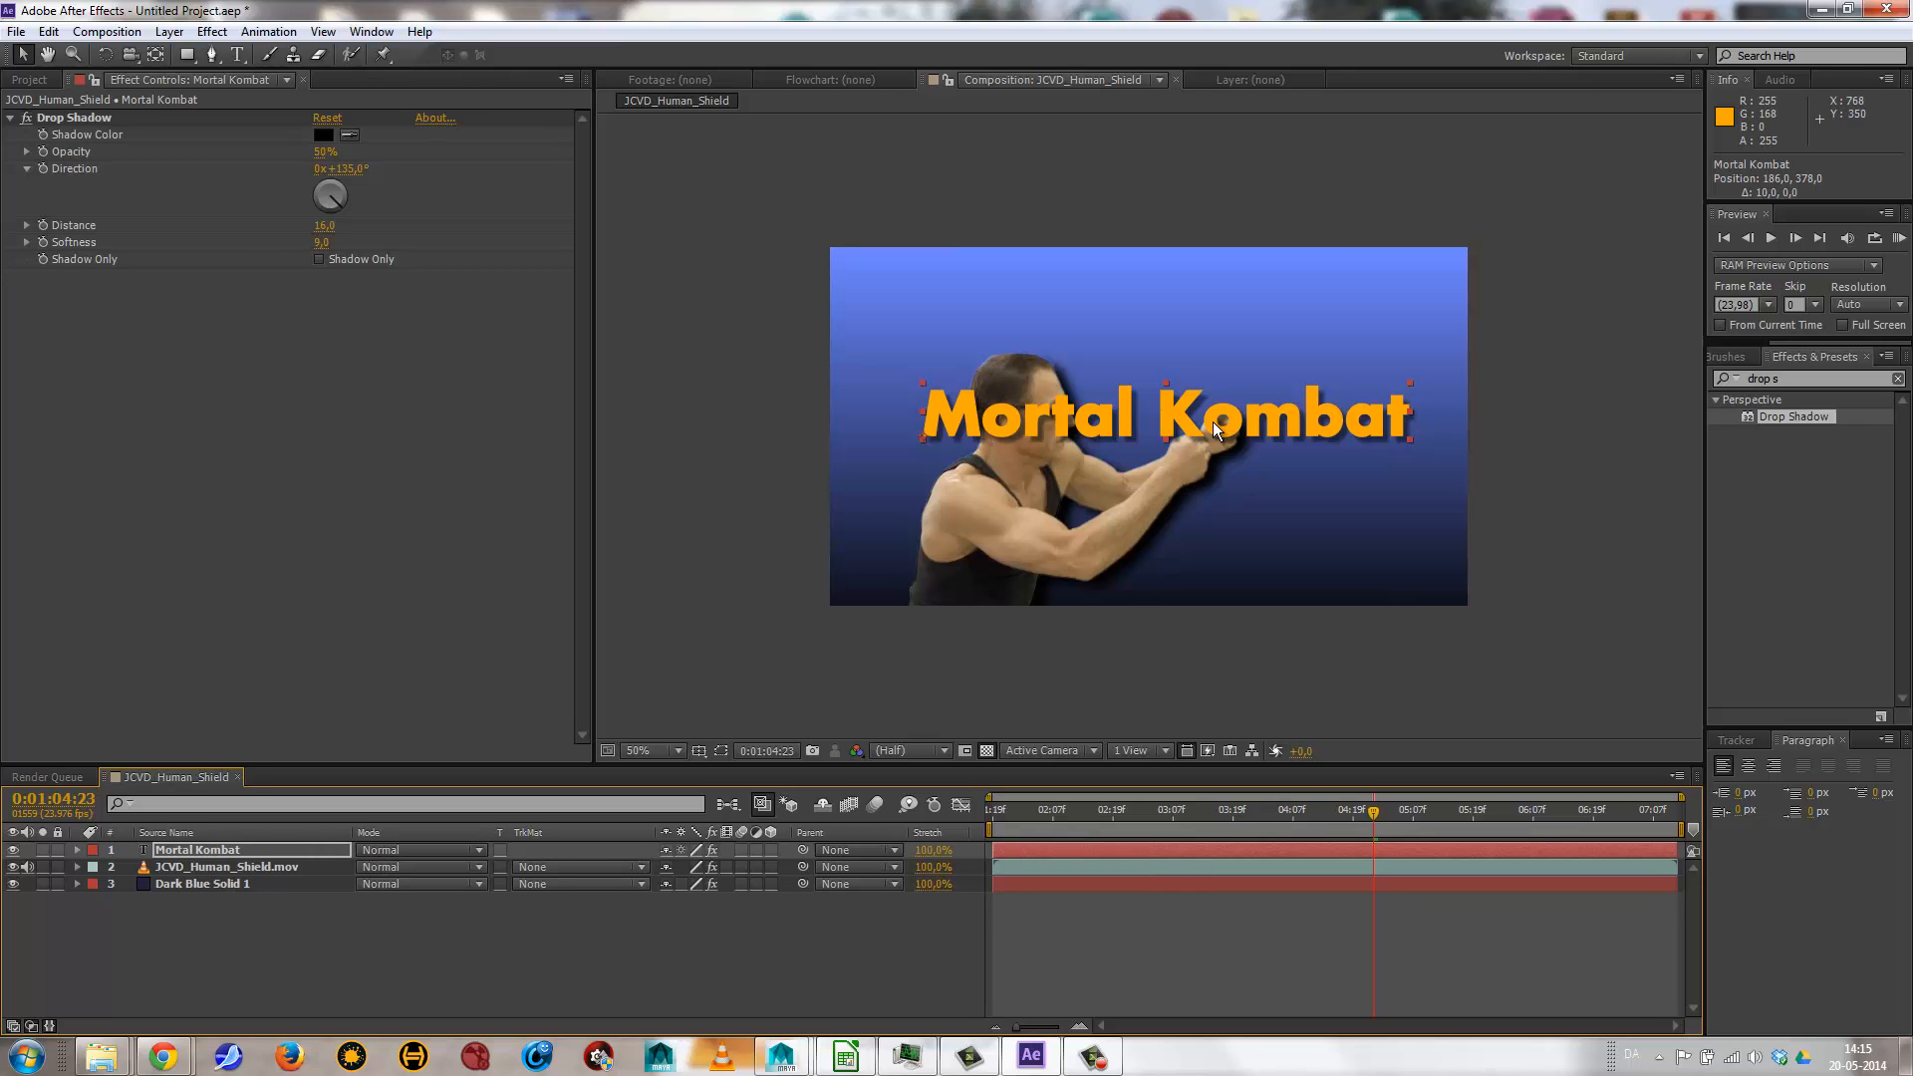
pyautogui.moveTo(1210, 429); pyautogui.dragTo(1159, 382)
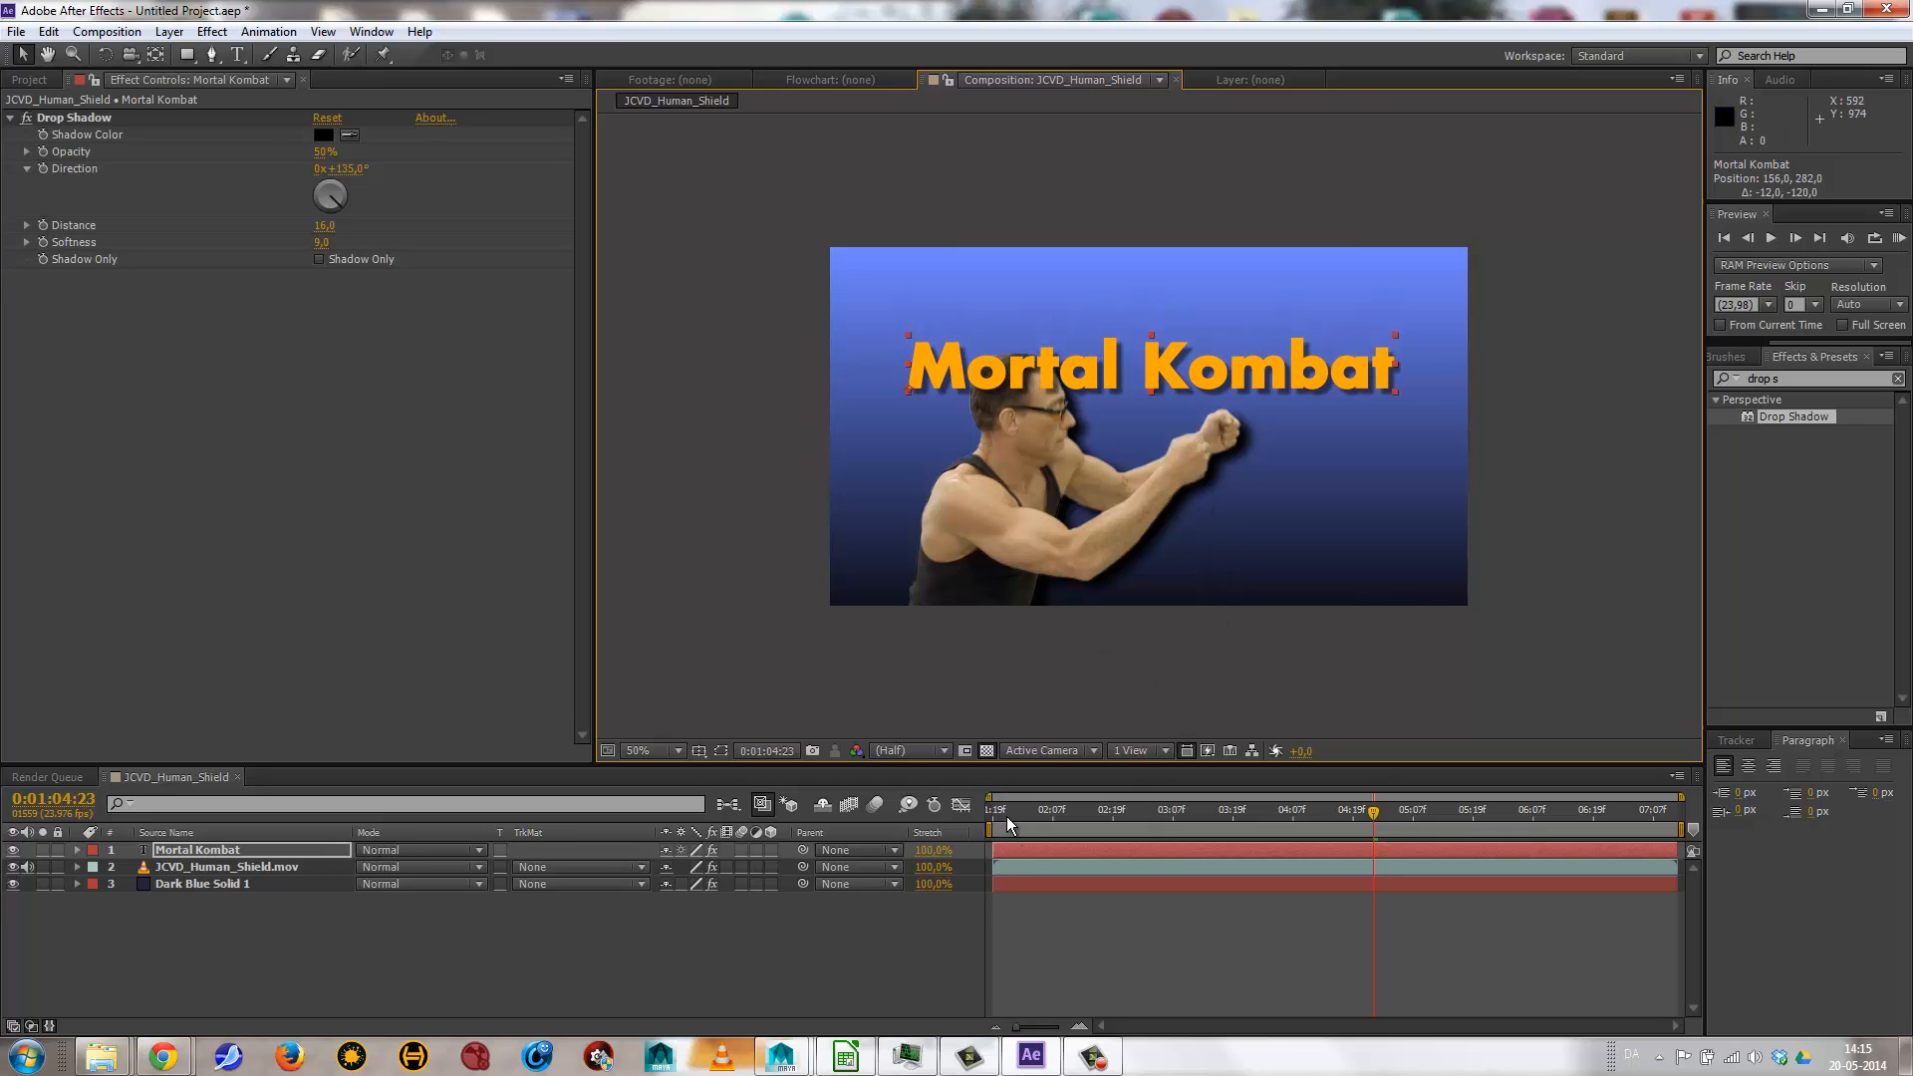
# Add an opacity keyframe of 100% to the JCVD_Human_Shield.mov layer at 0:01:02:07.
pyautogui.moveTo(1001, 816); pyautogui.dragTo(961, 816)
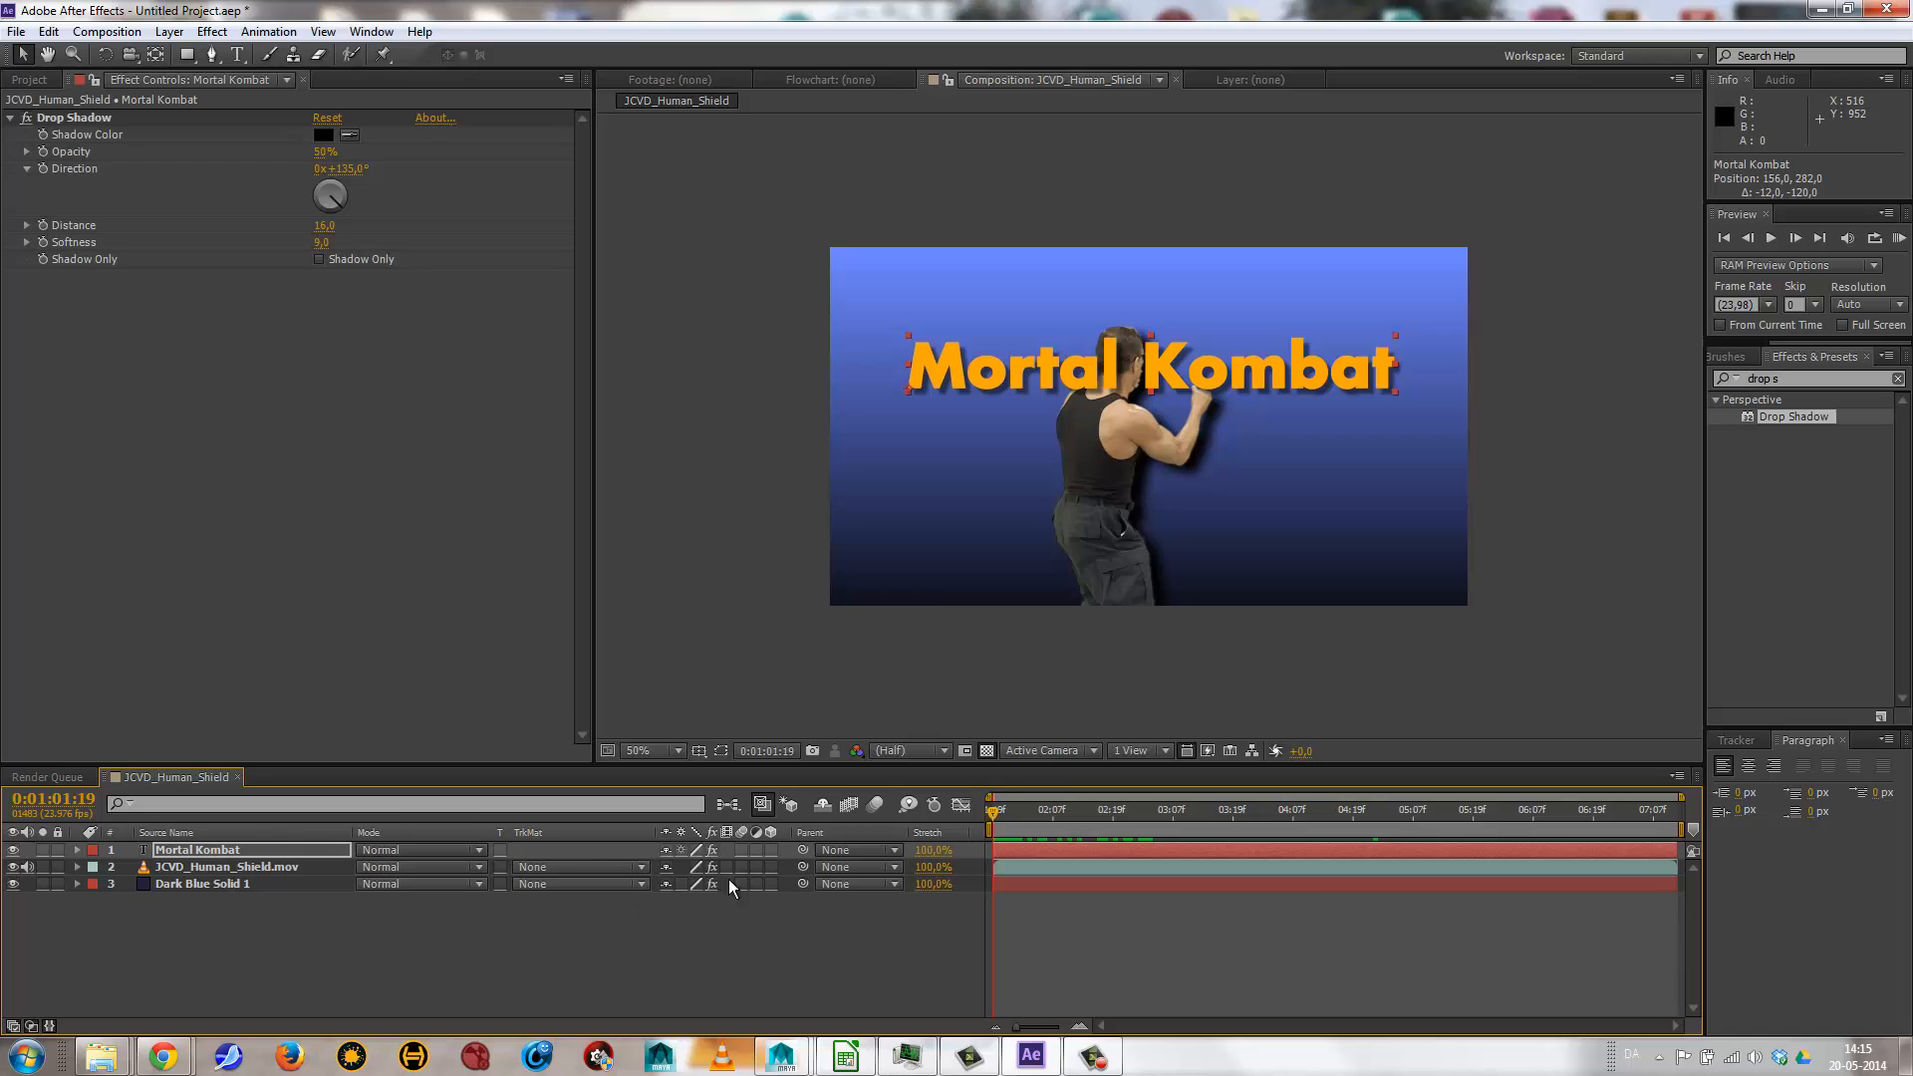
pyautogui.moveTo(996, 820); pyautogui.dragTo(1057, 823)
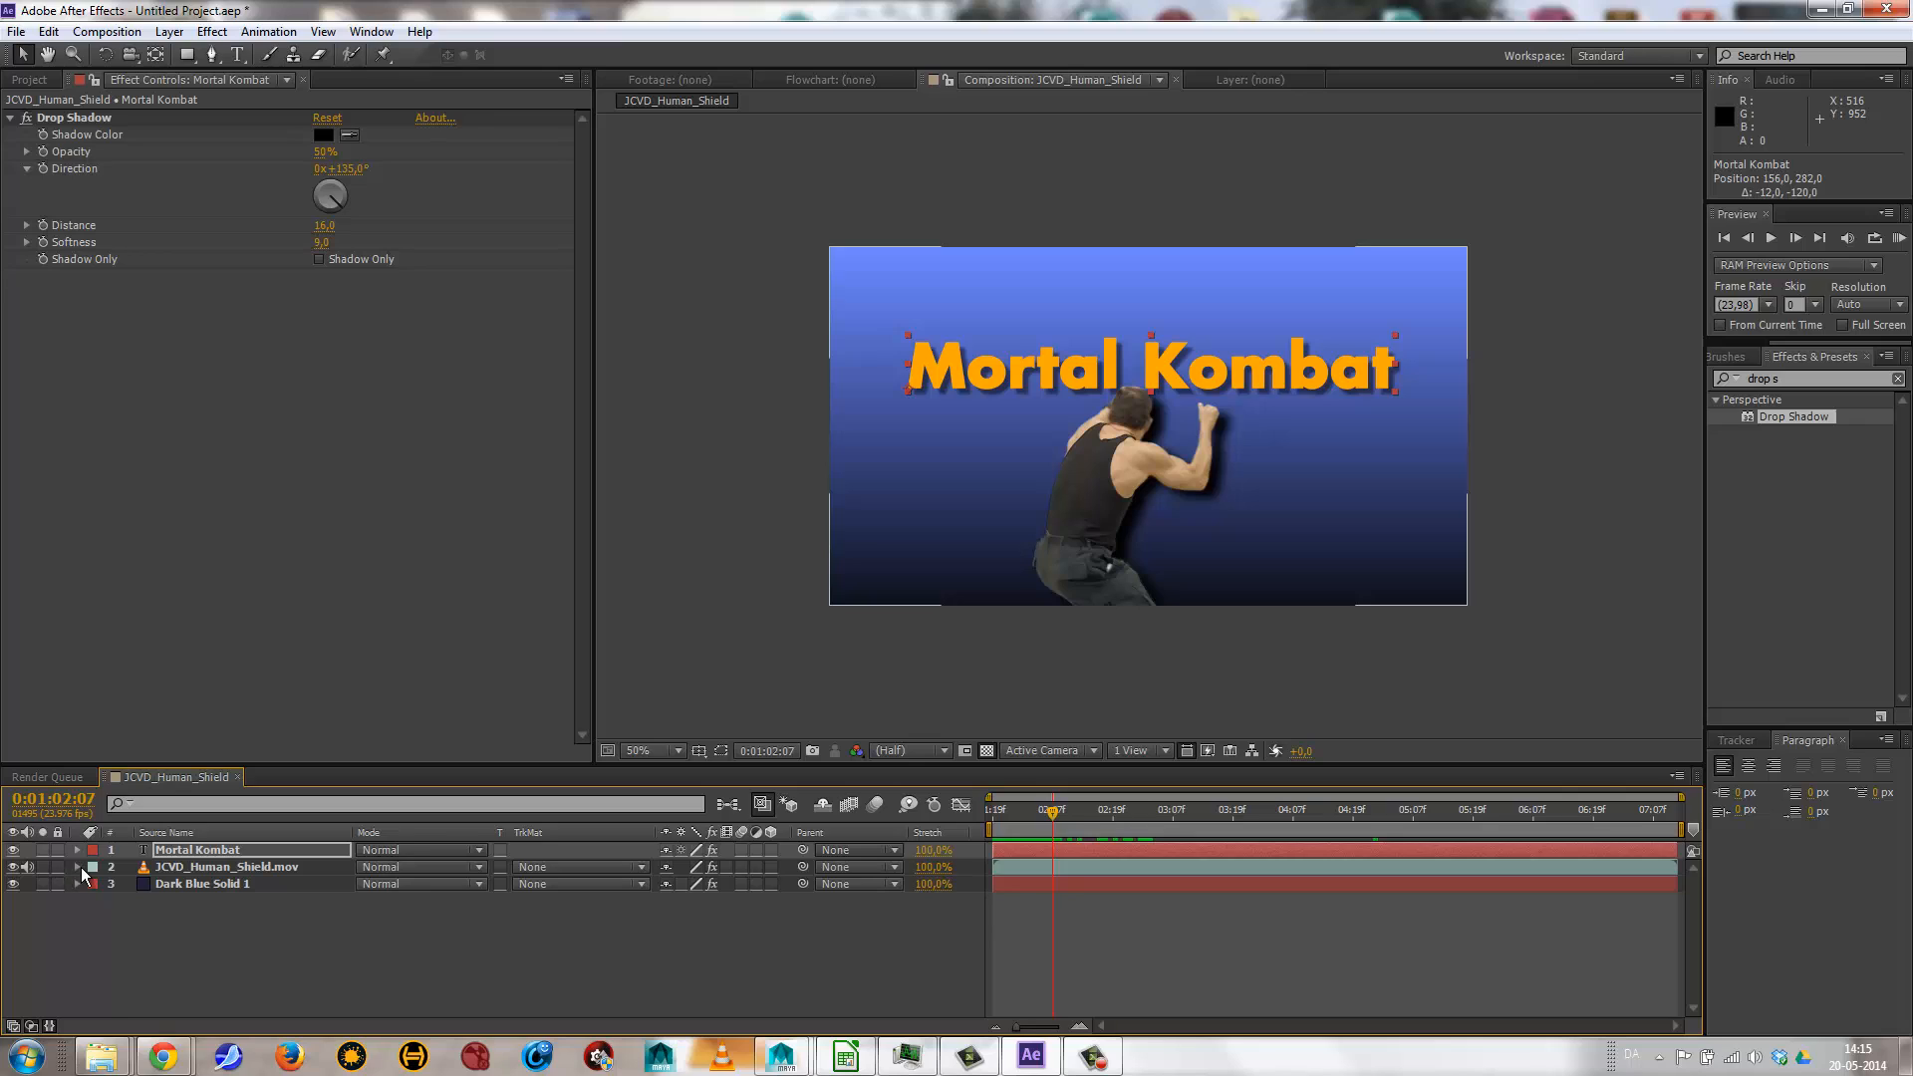
pyautogui.click(79, 867)
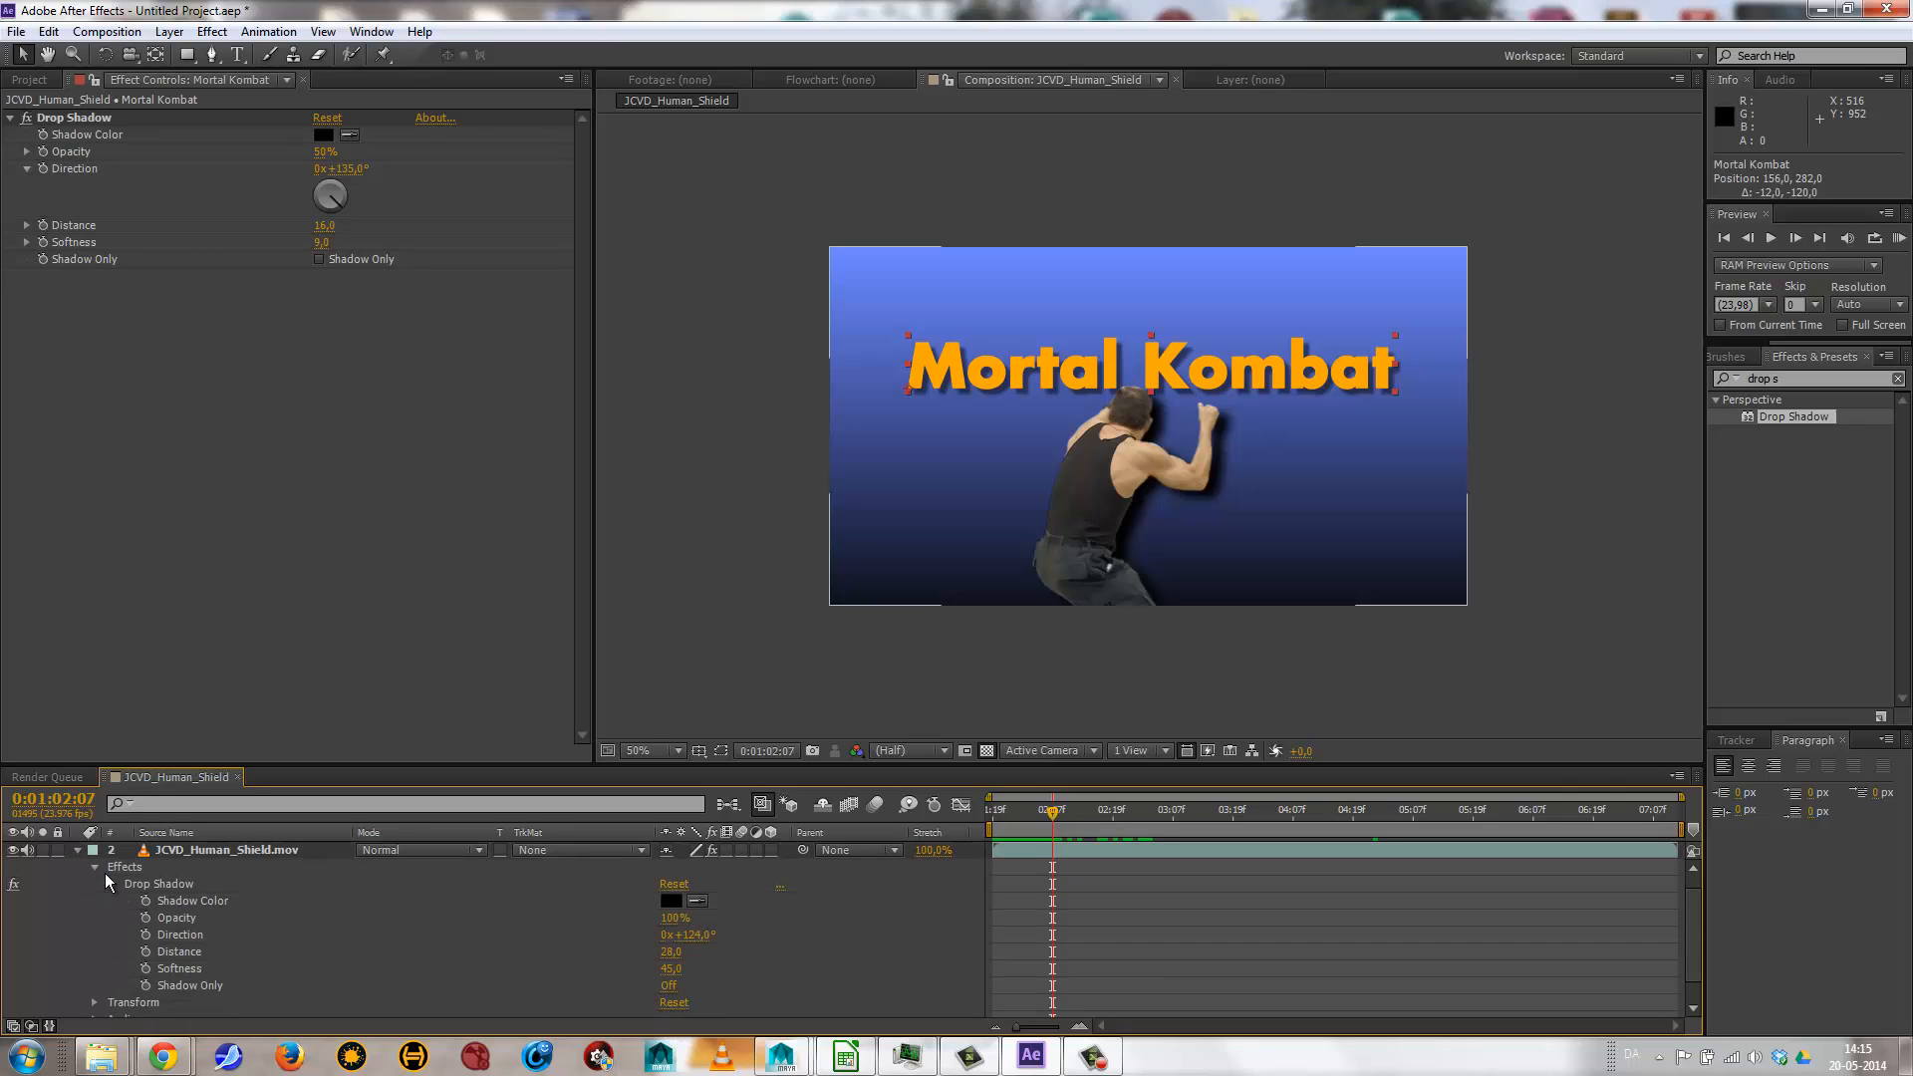
pyautogui.click(94, 867)
pyautogui.click(94, 902)
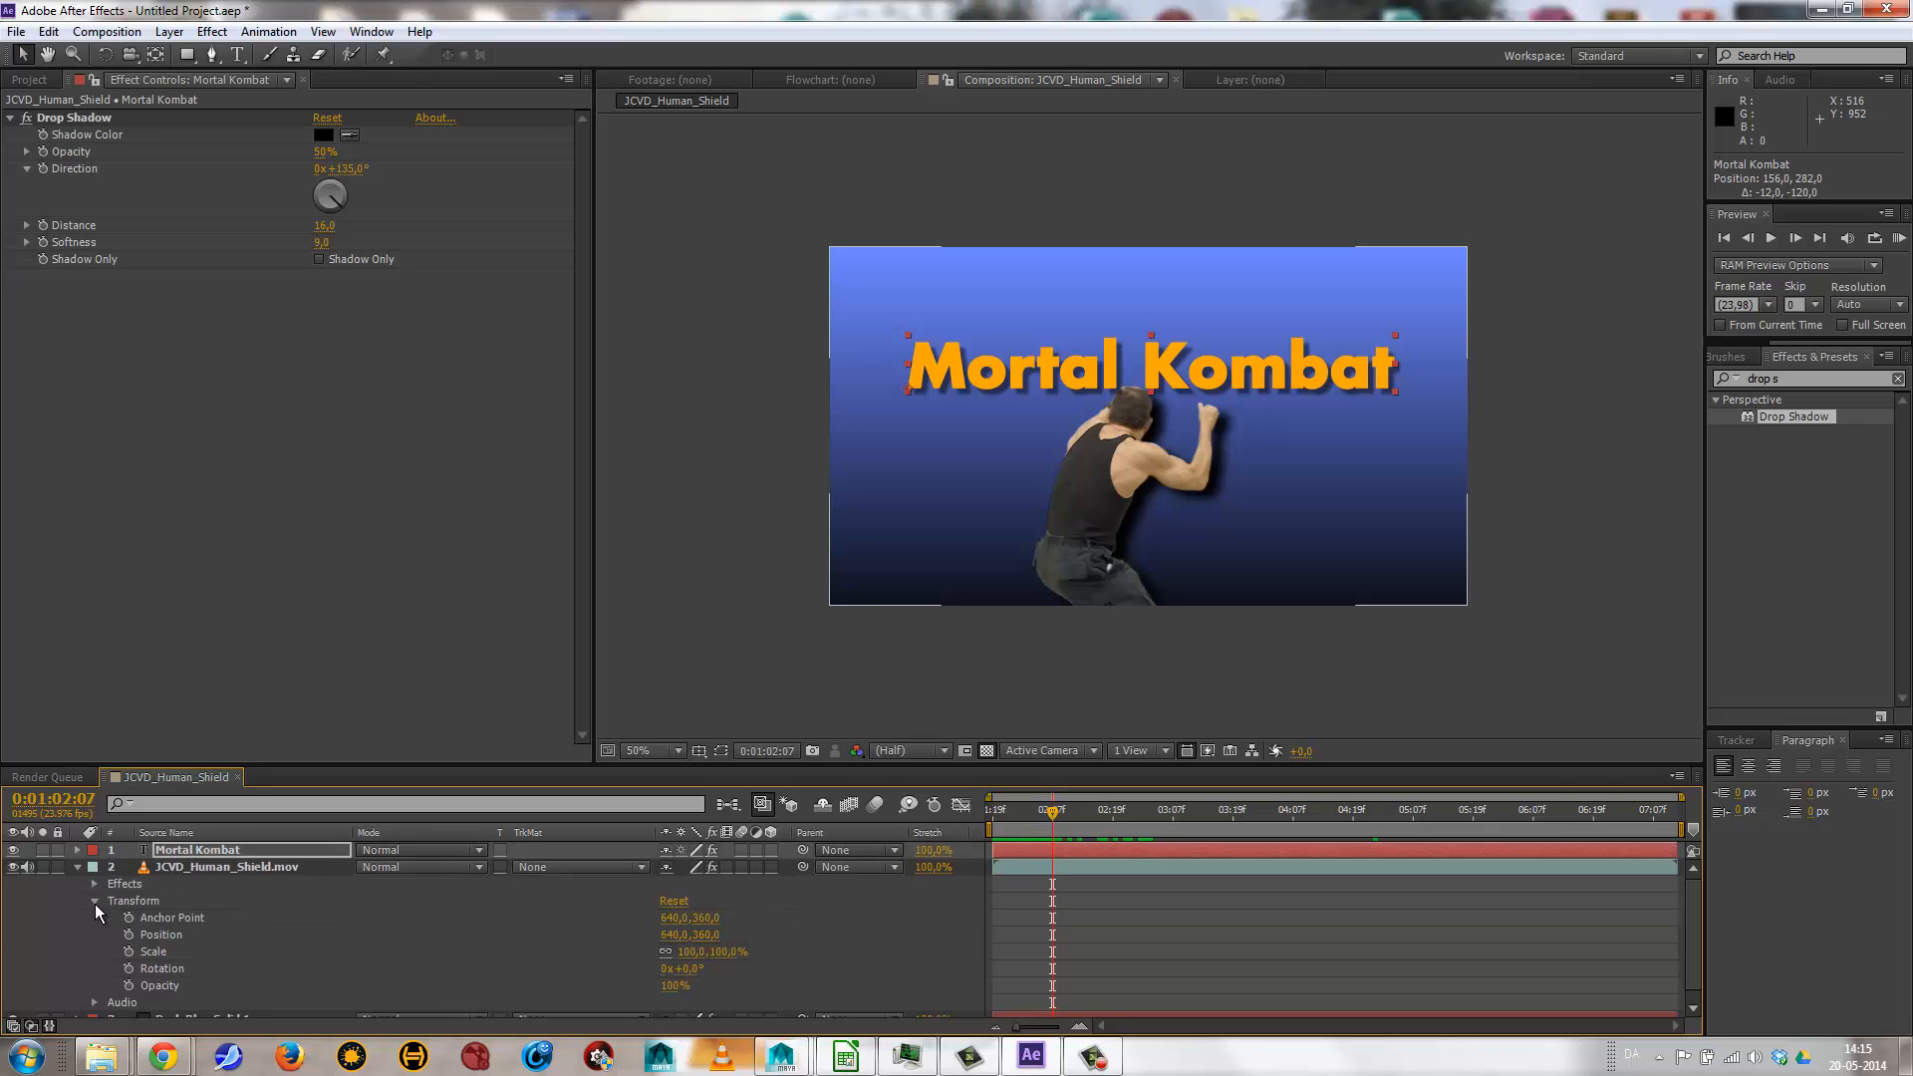
pyautogui.click(132, 986)
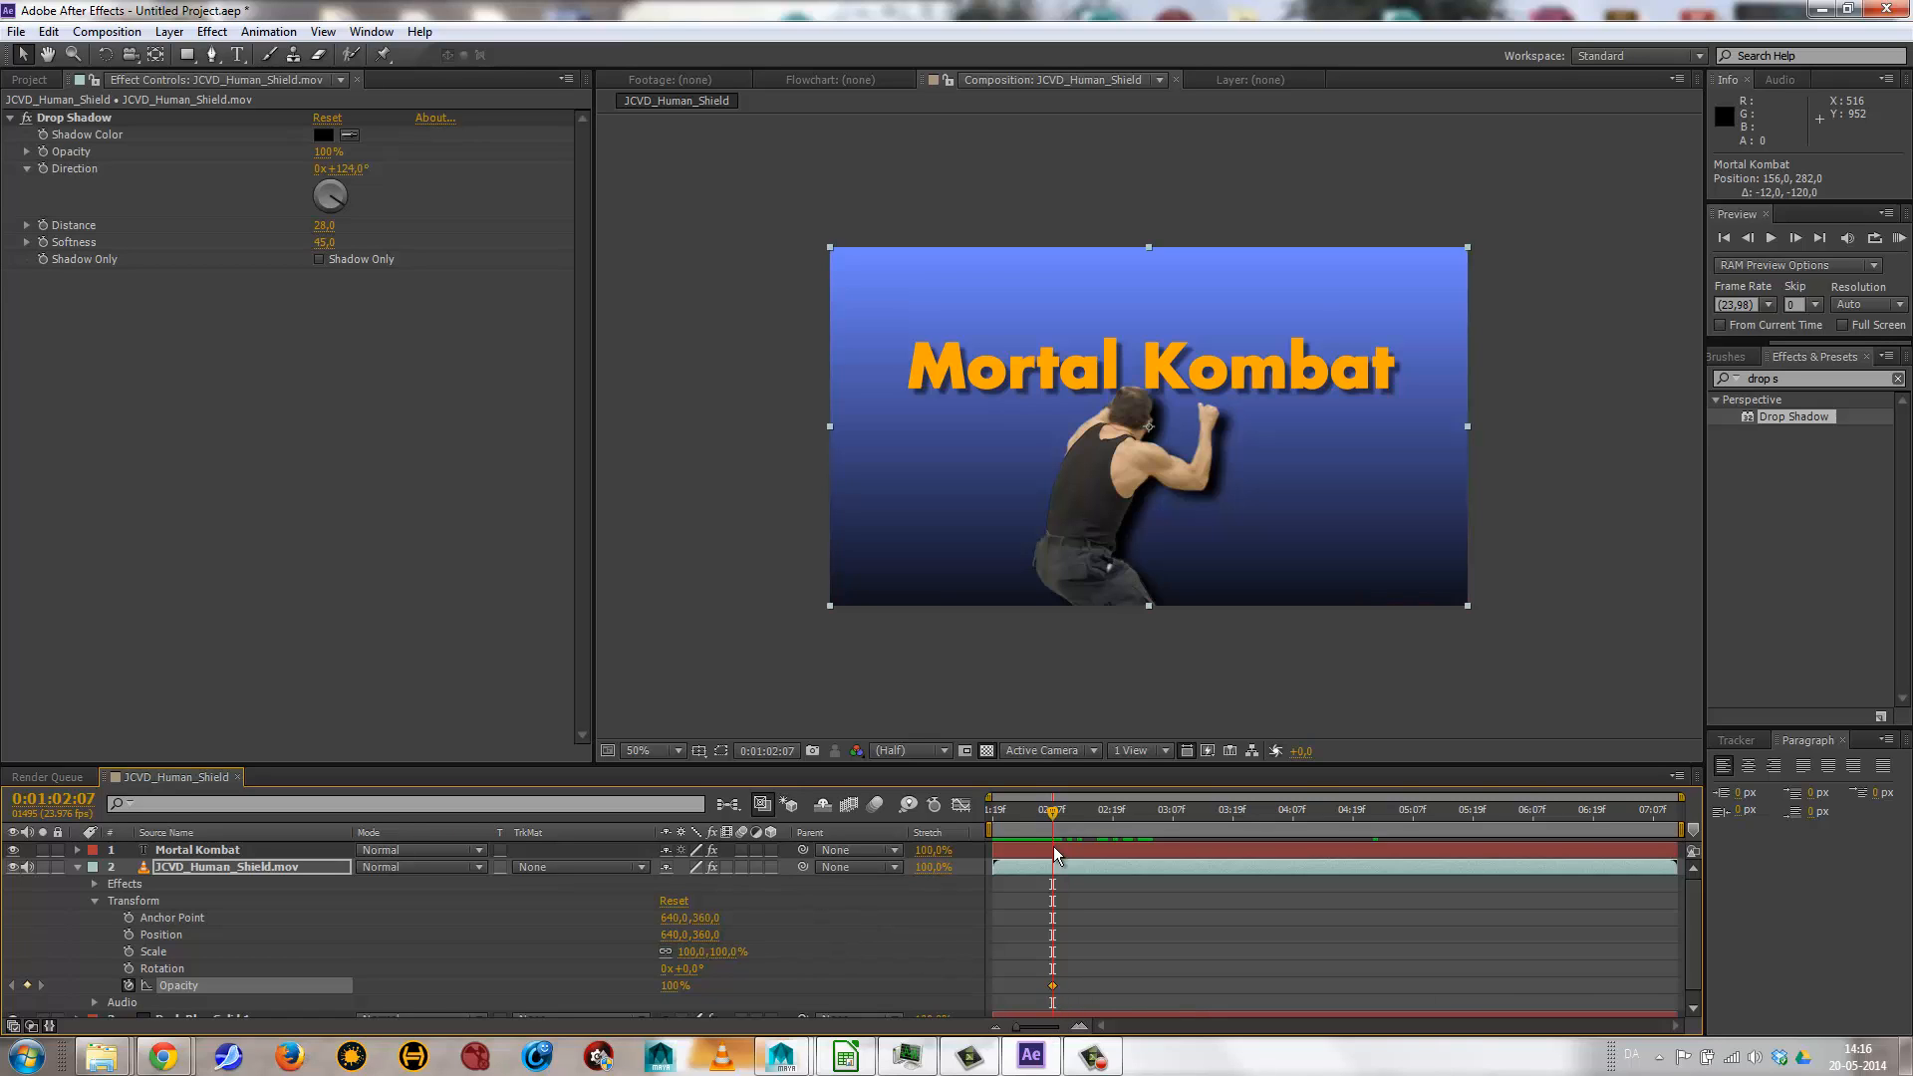
# Set the clip's opacity to 0% at 0:01:01:20 and scrub ahead to 0:01:05:19 to check the fade-in.
pyautogui.moveTo(1053, 812); pyautogui.dragTo(999, 817)
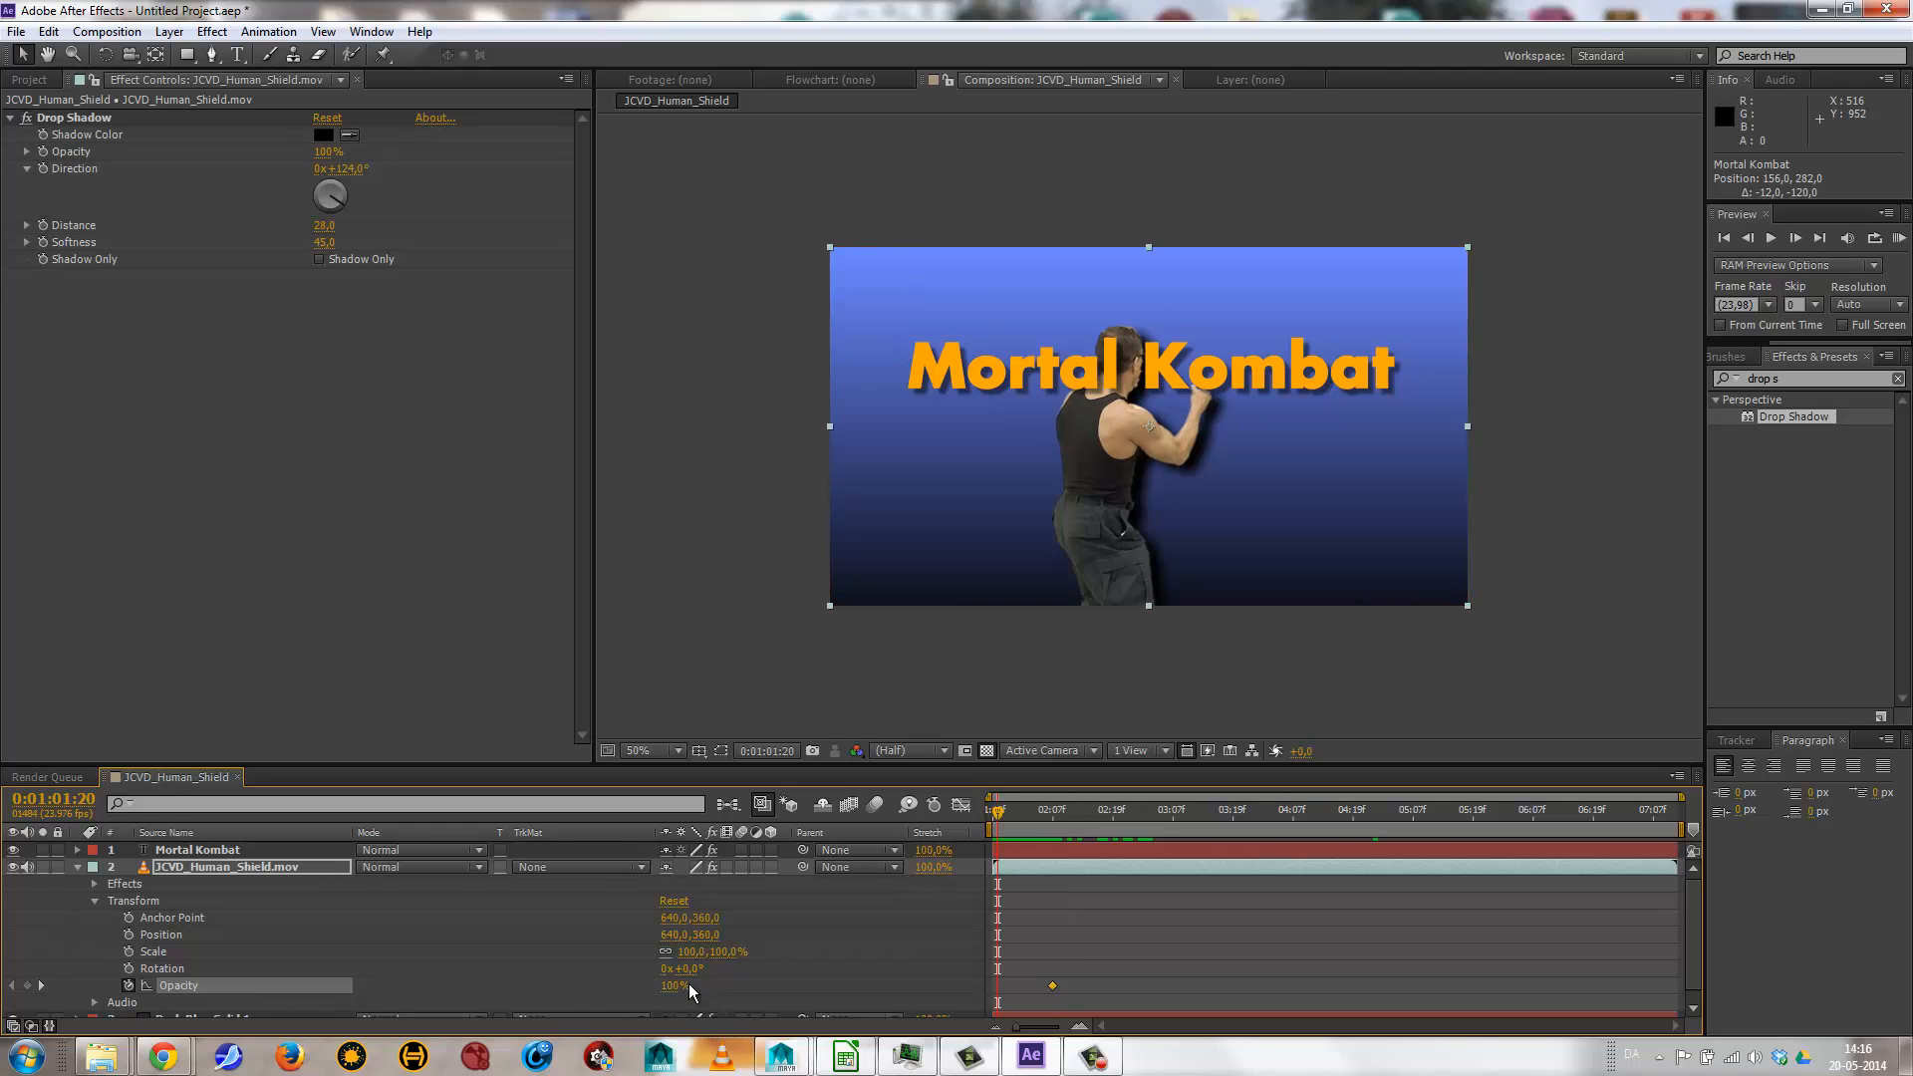
pyautogui.moveTo(690, 988); pyautogui.dragTo(559, 986)
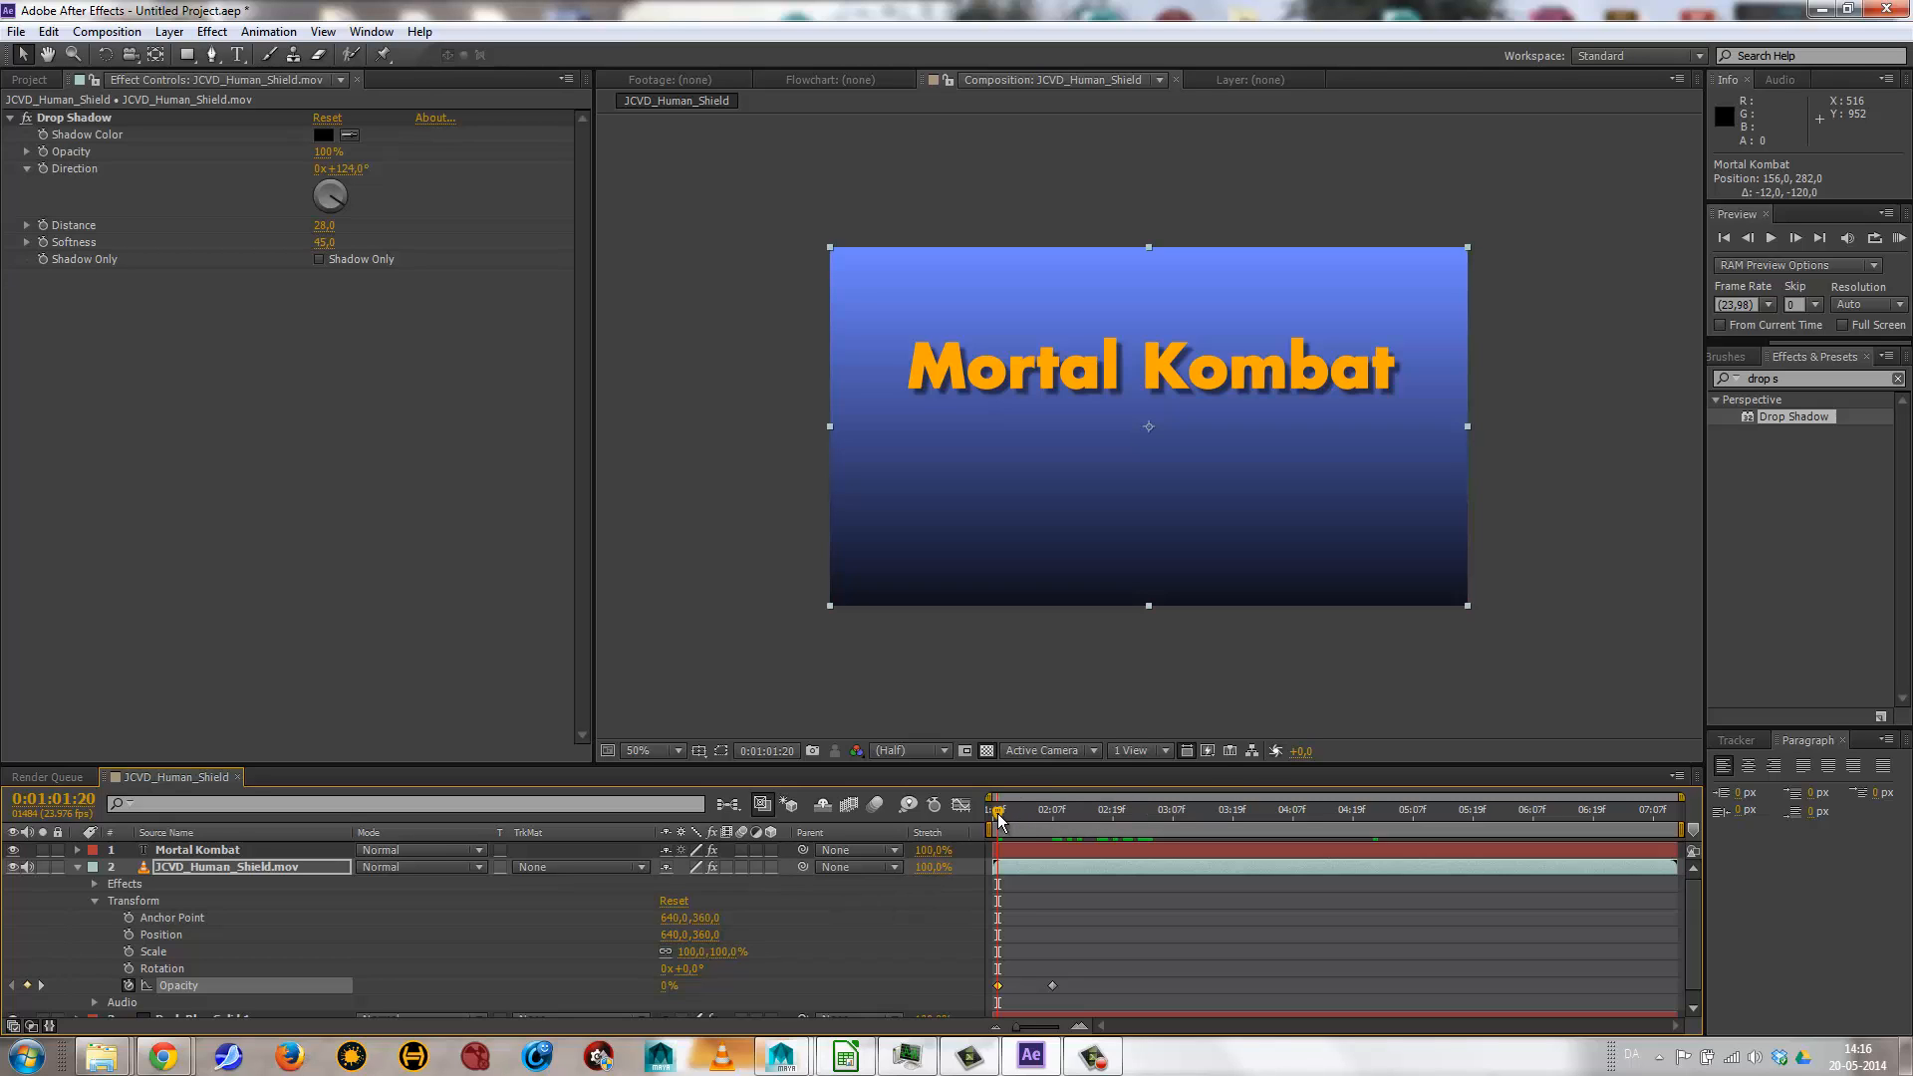
pyautogui.moveTo(999, 819); pyautogui.dragTo(1473, 817)
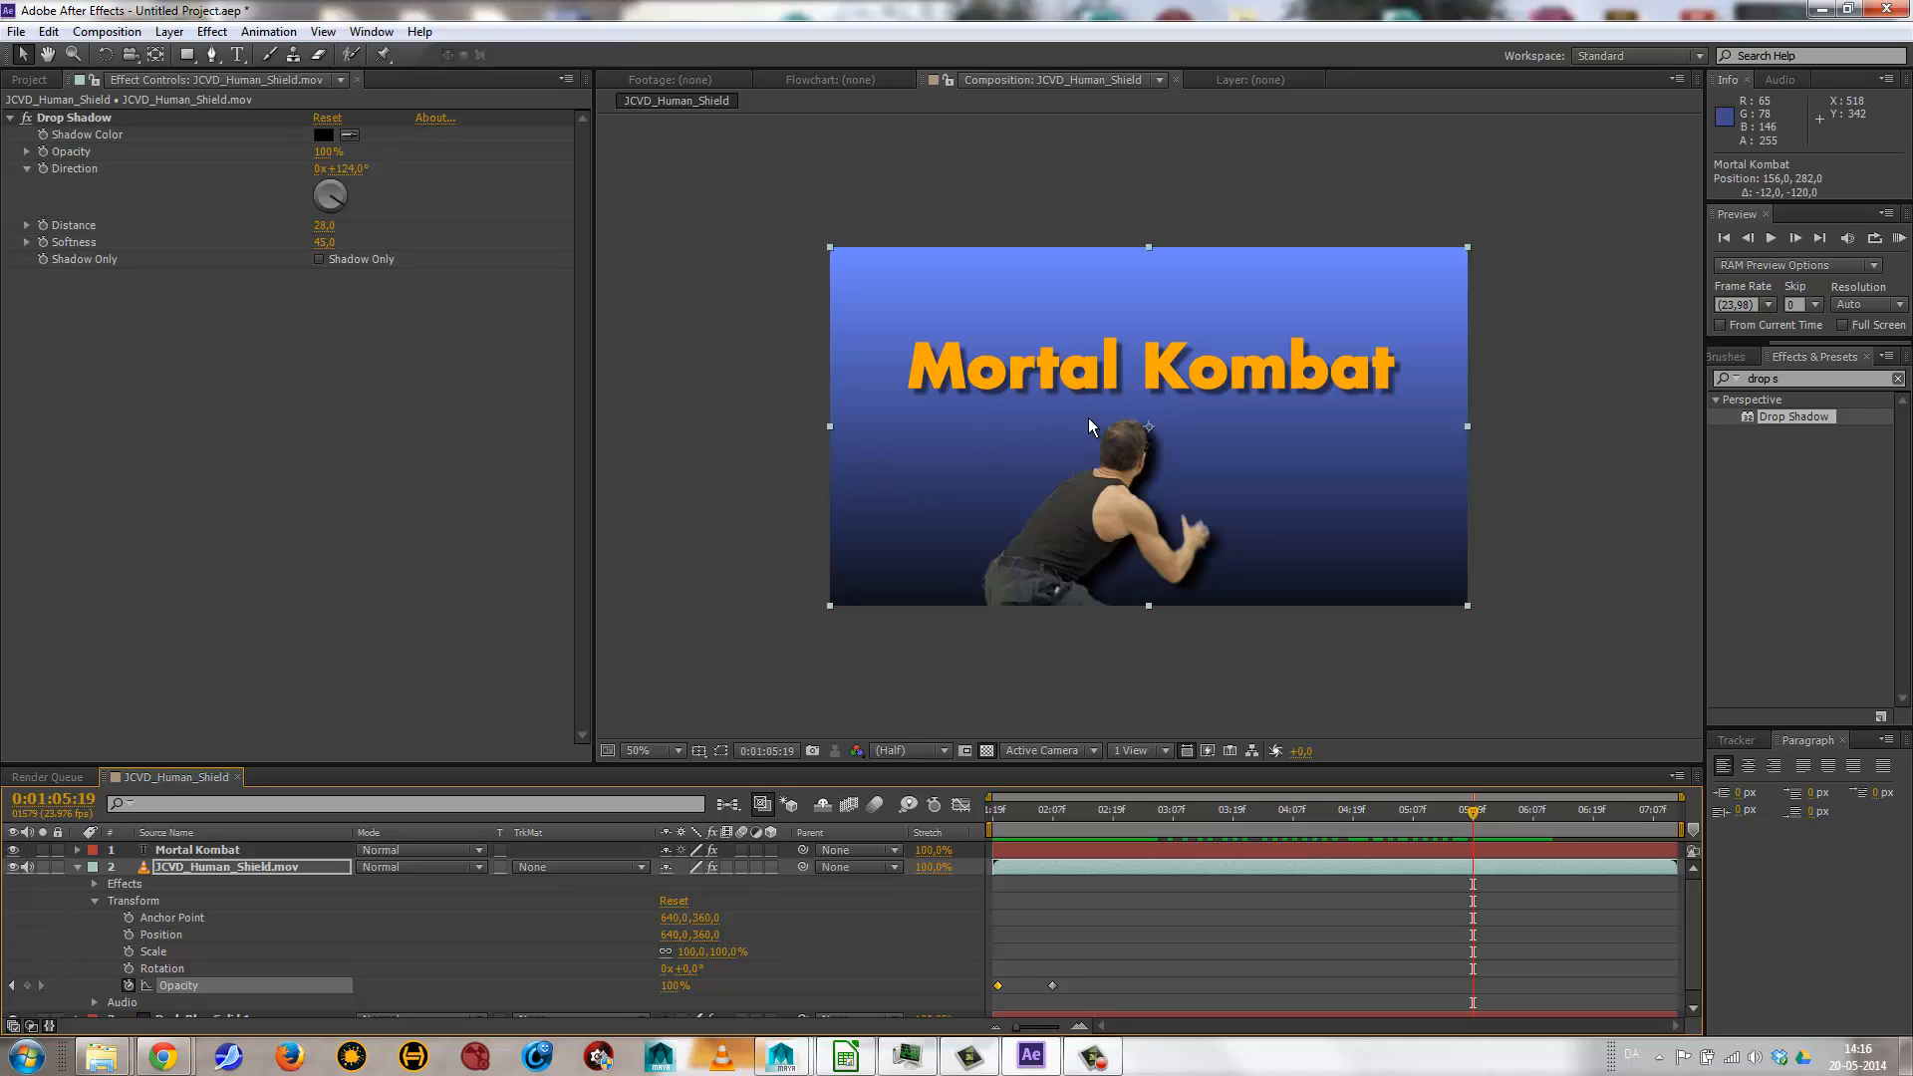
# Select the Mortal Kombat layer and browse the animation presets in Adobe Bridge, enlarging the preview area and shrinking the folder thumbnails.
pyautogui.click(187, 849)
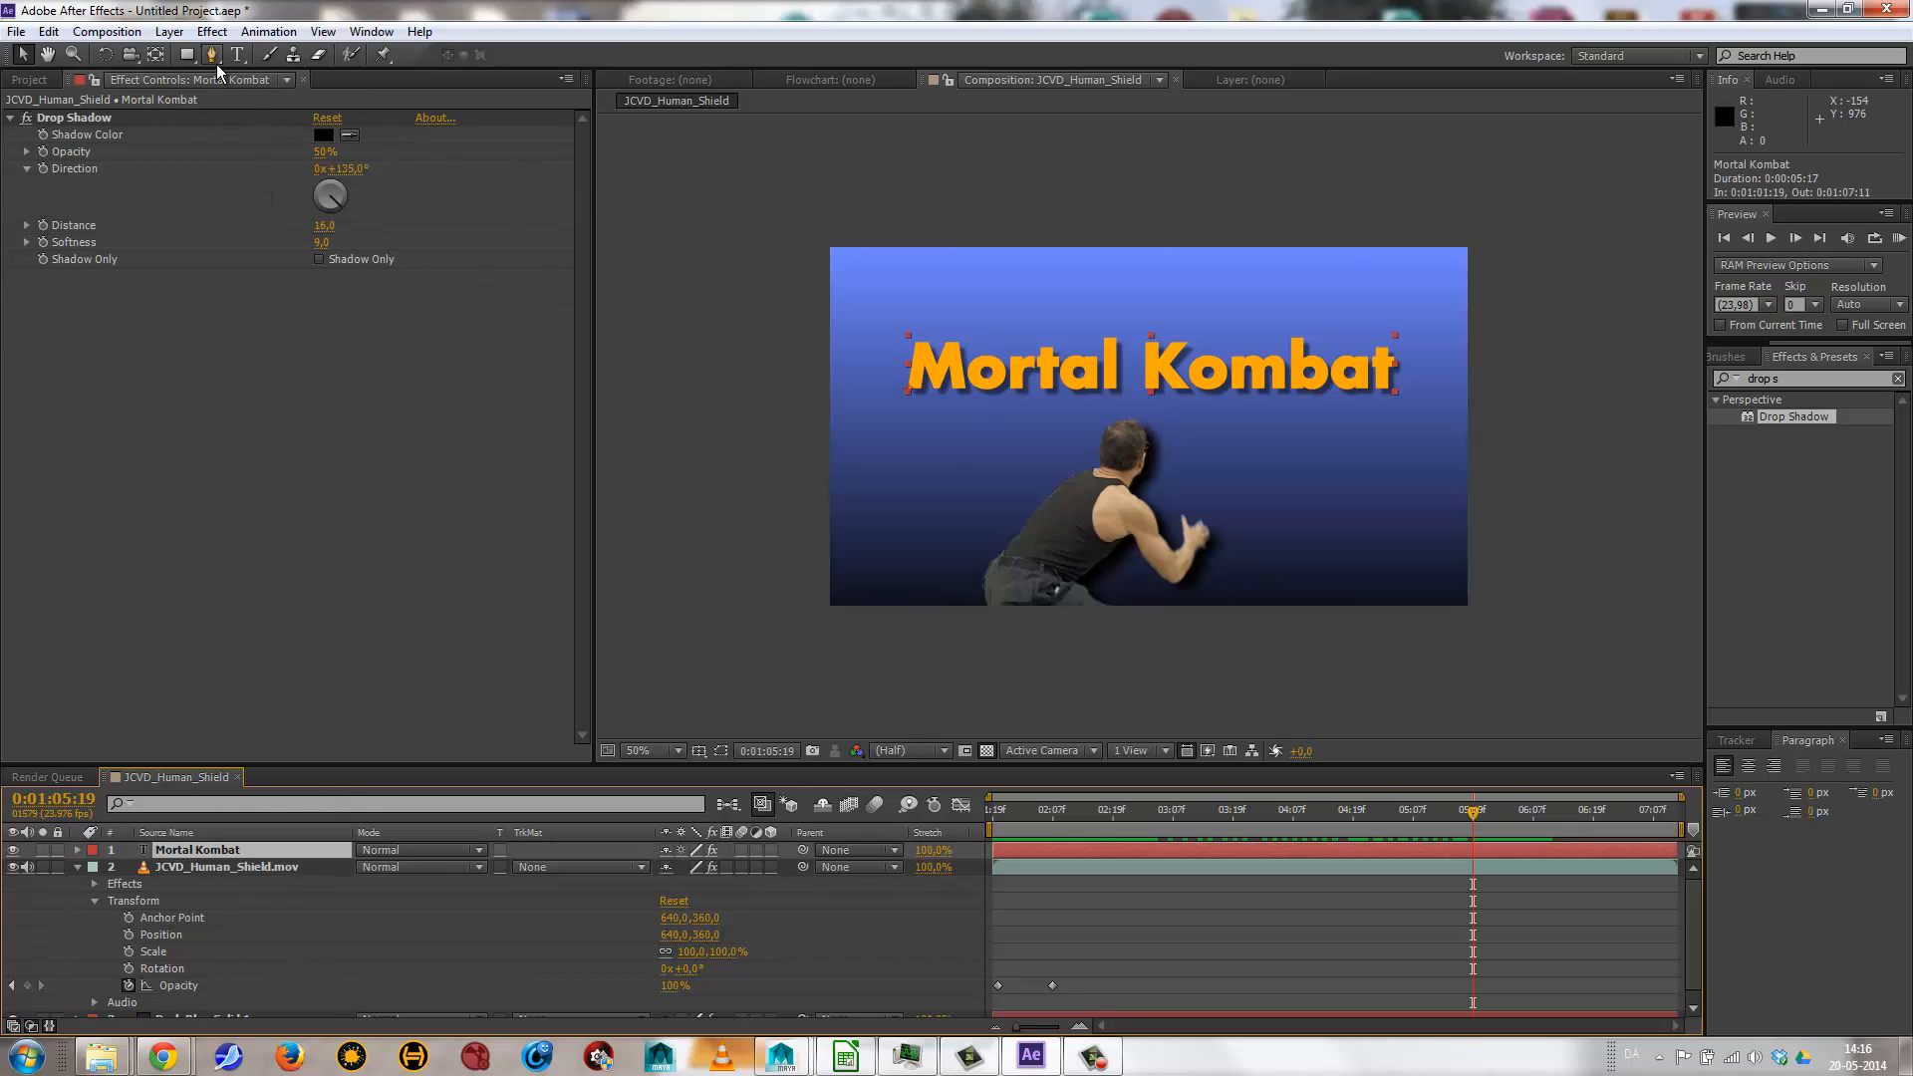
pyautogui.click(276, 34)
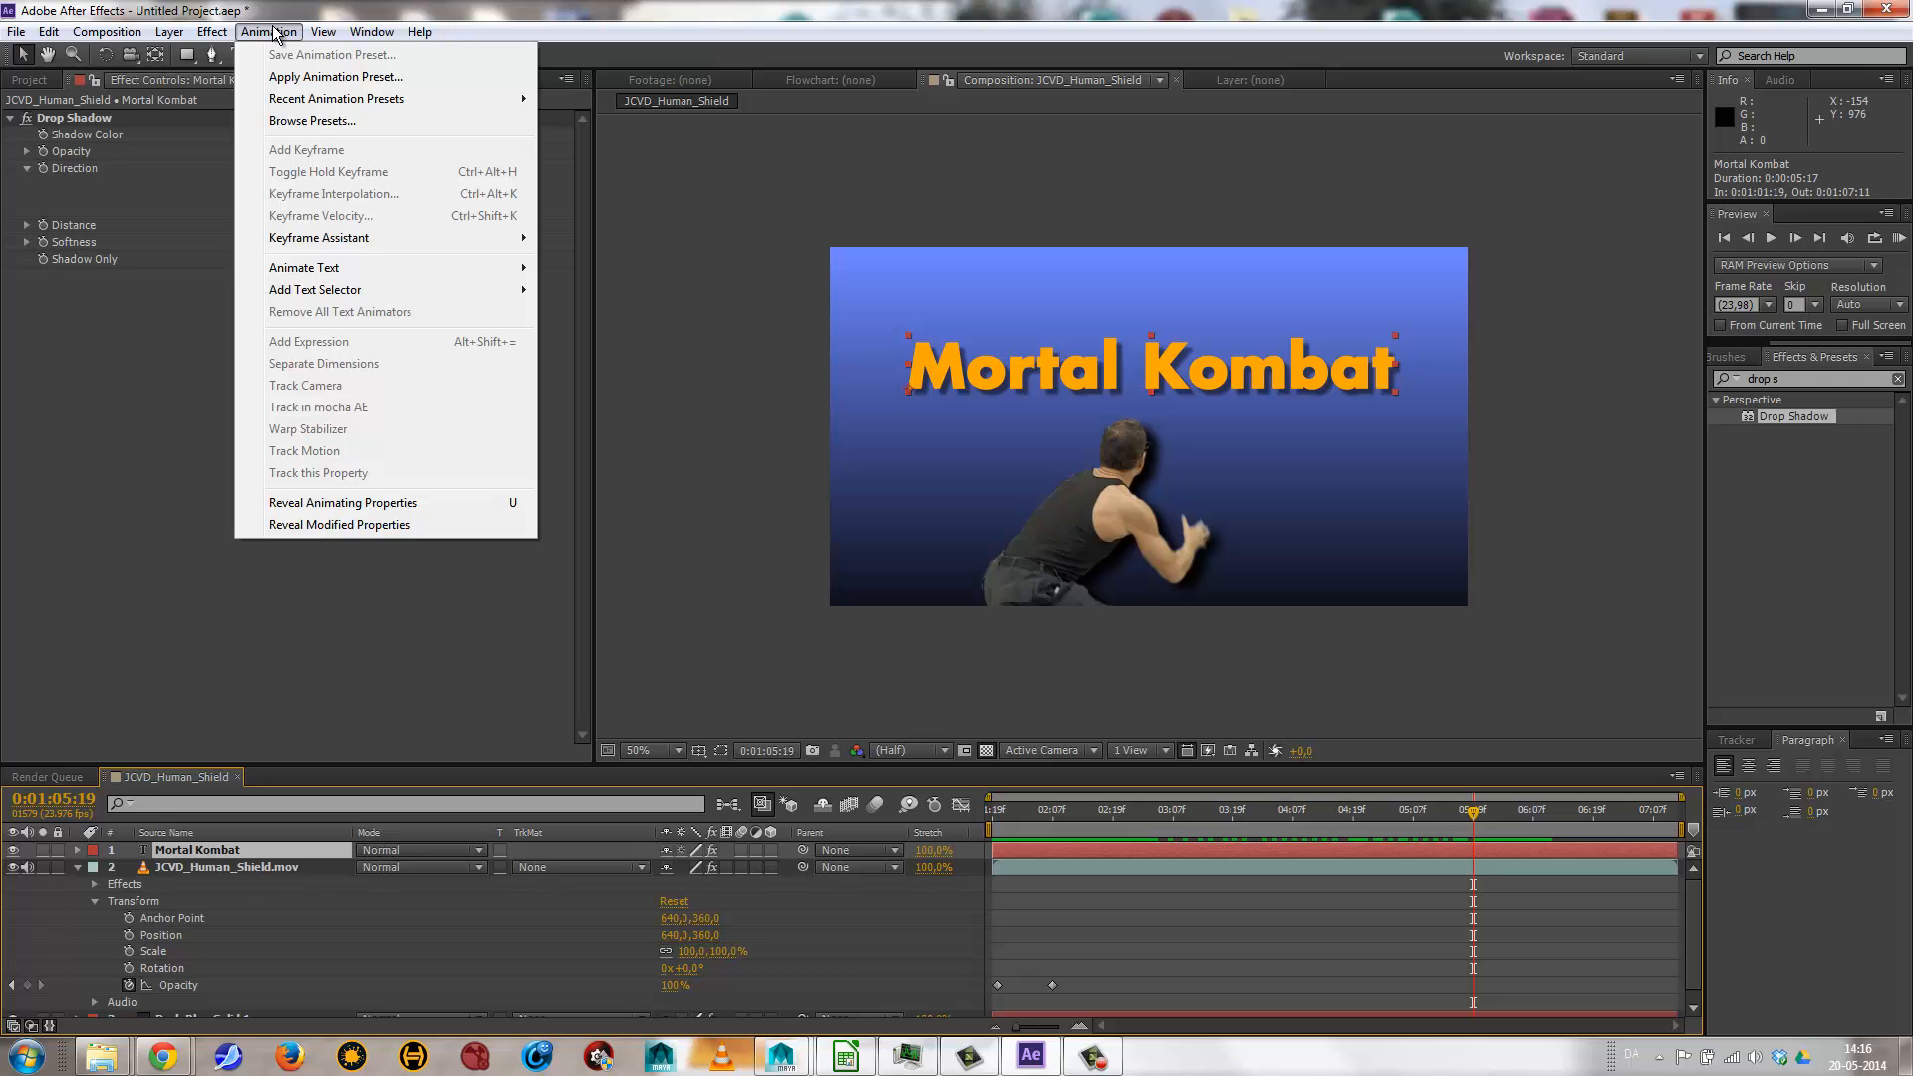
pyautogui.click(295, 124)
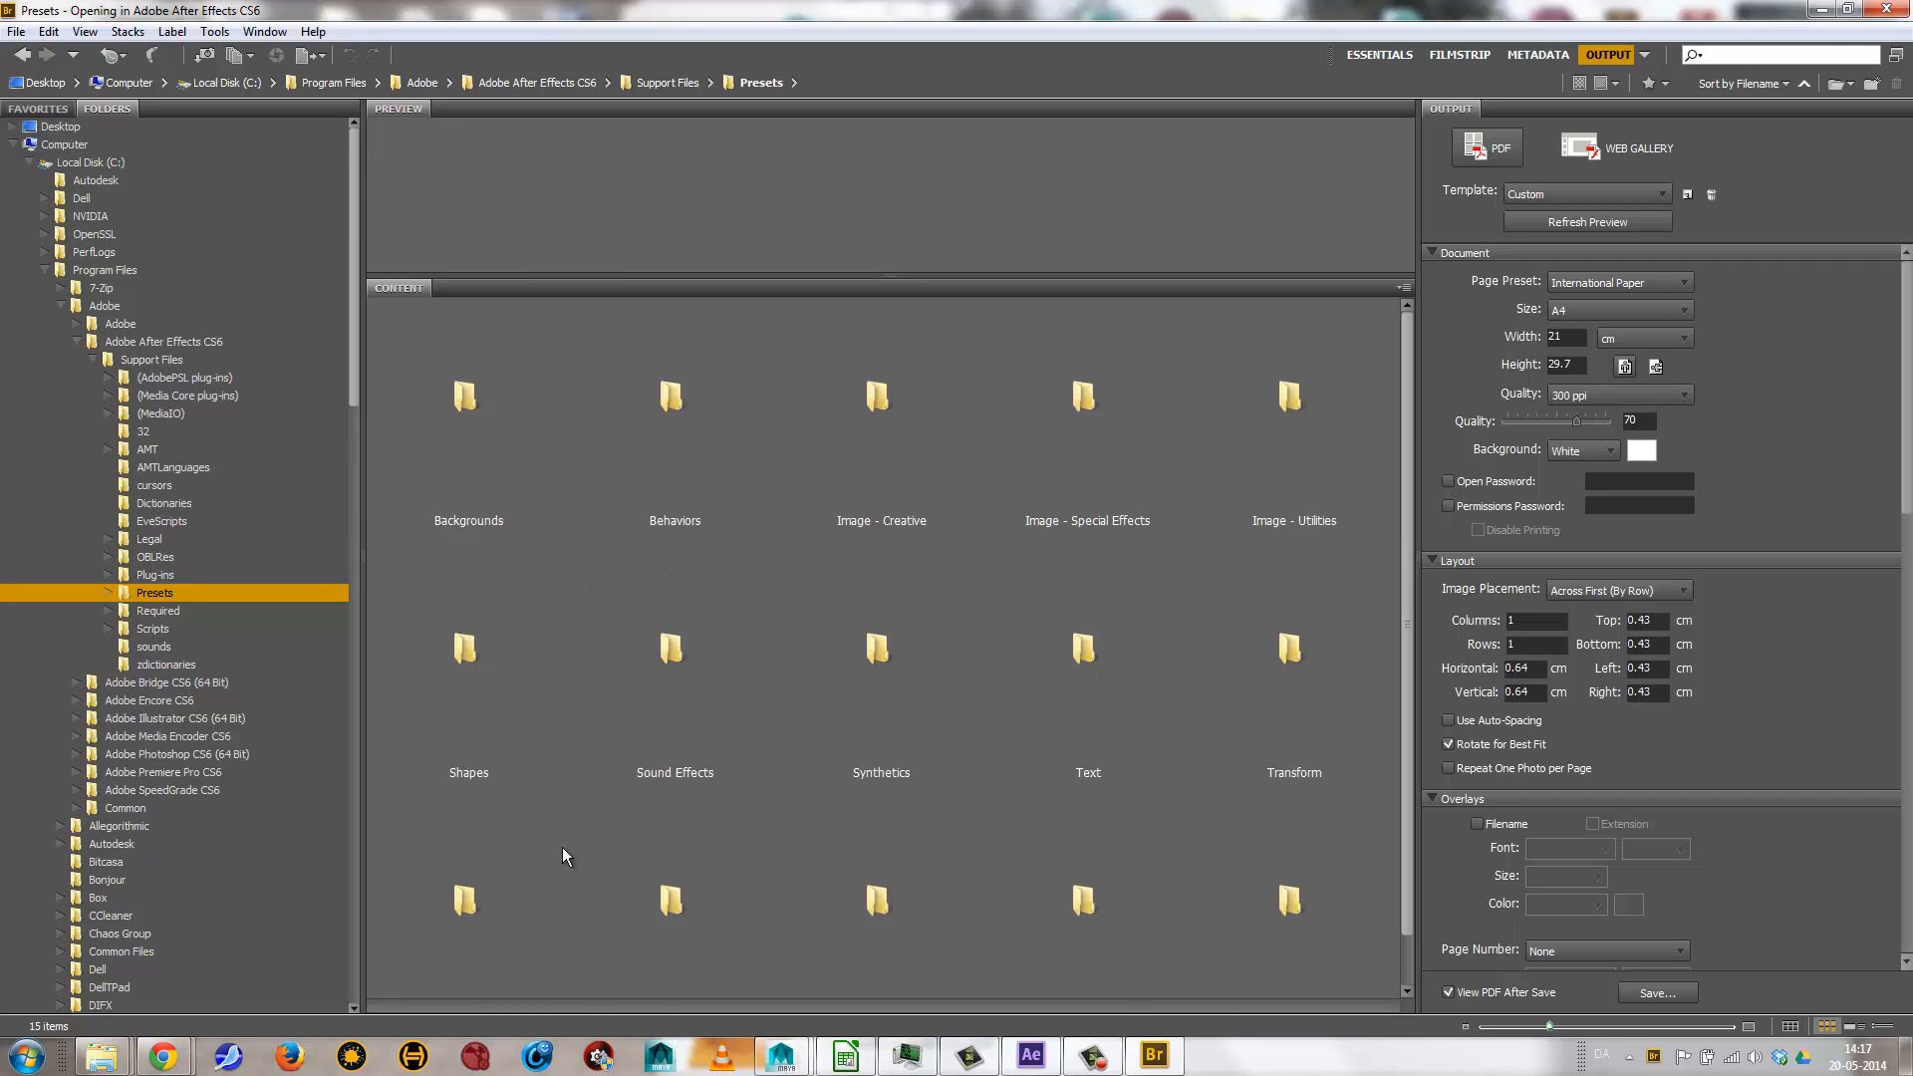
pyautogui.moveTo(664, 279); pyautogui.dragTo(665, 317)
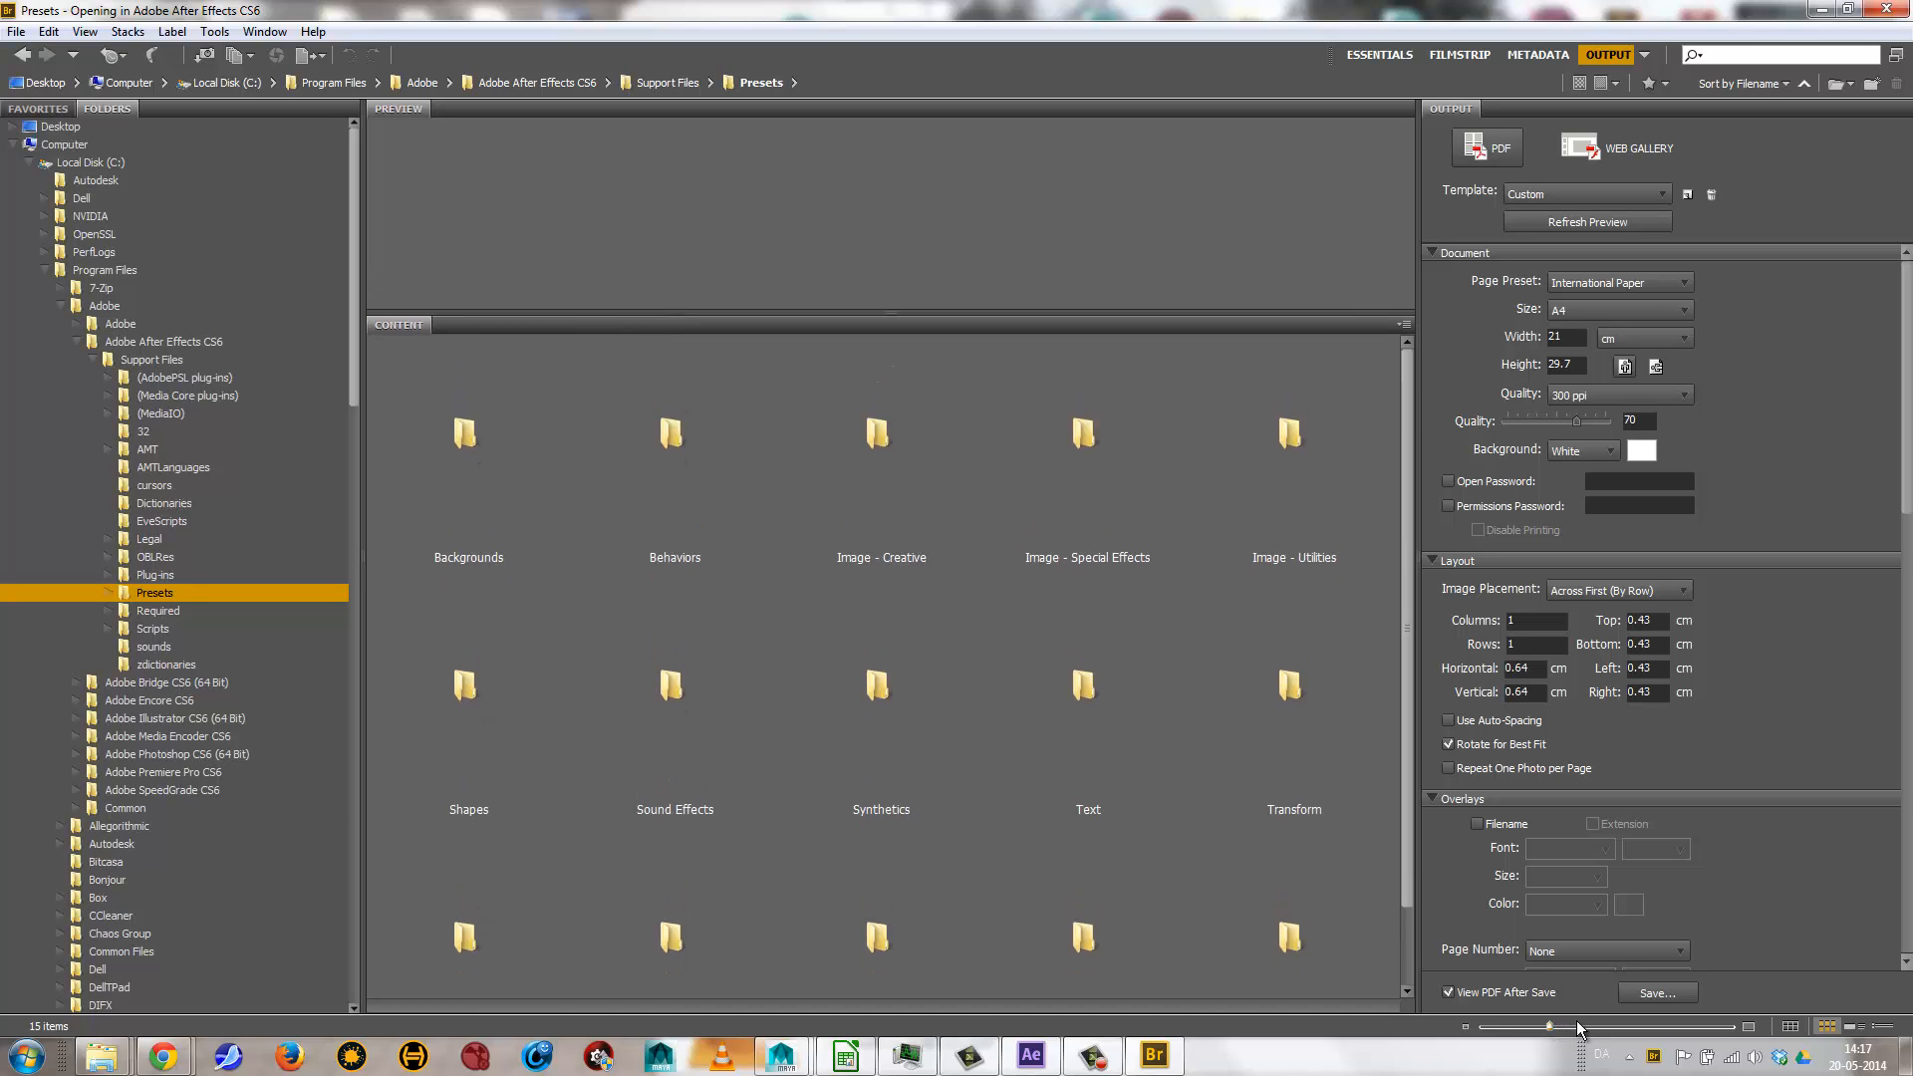
pyautogui.moveTo(1550, 1027); pyautogui.dragTo(1514, 1039)
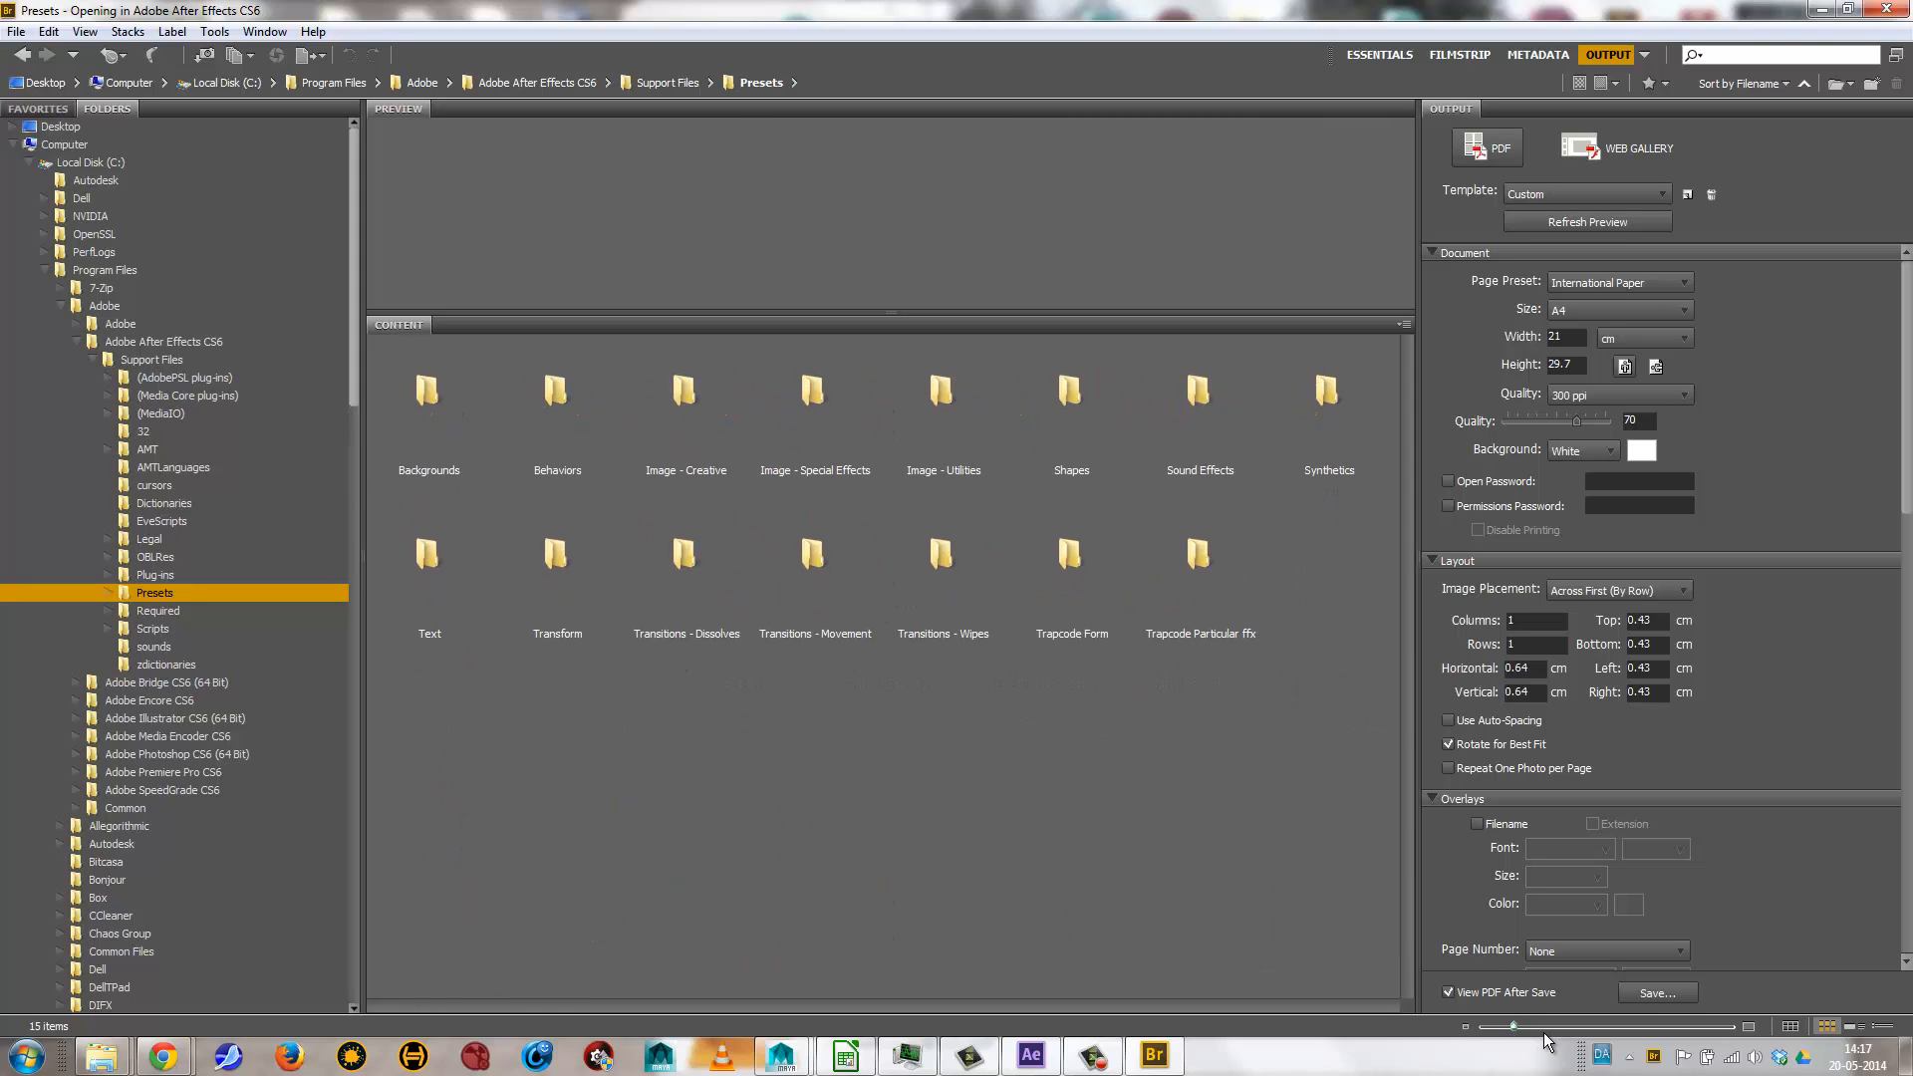
pyautogui.moveTo(1514, 1038); pyautogui.dragTo(1501, 1029)
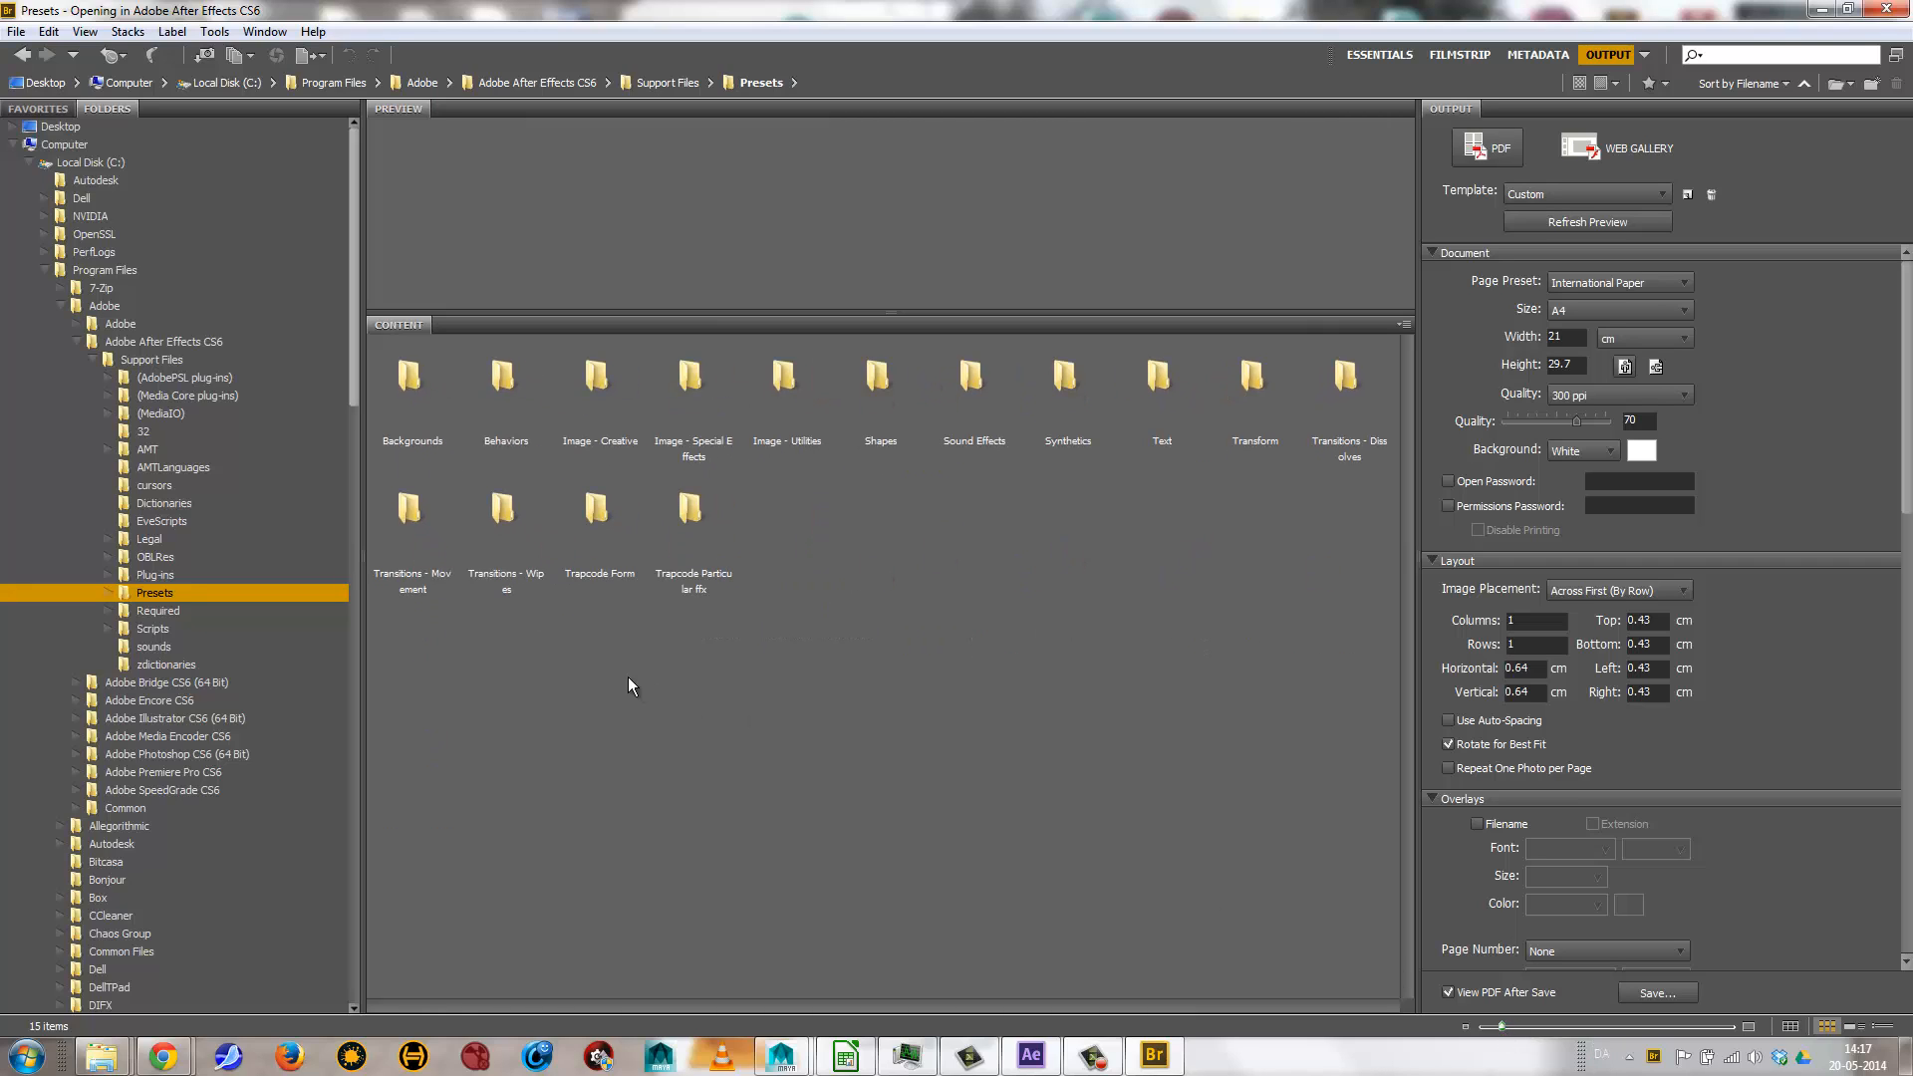
# Open the Animate In folder inside the Text presets.
pyautogui.click(1159, 392)
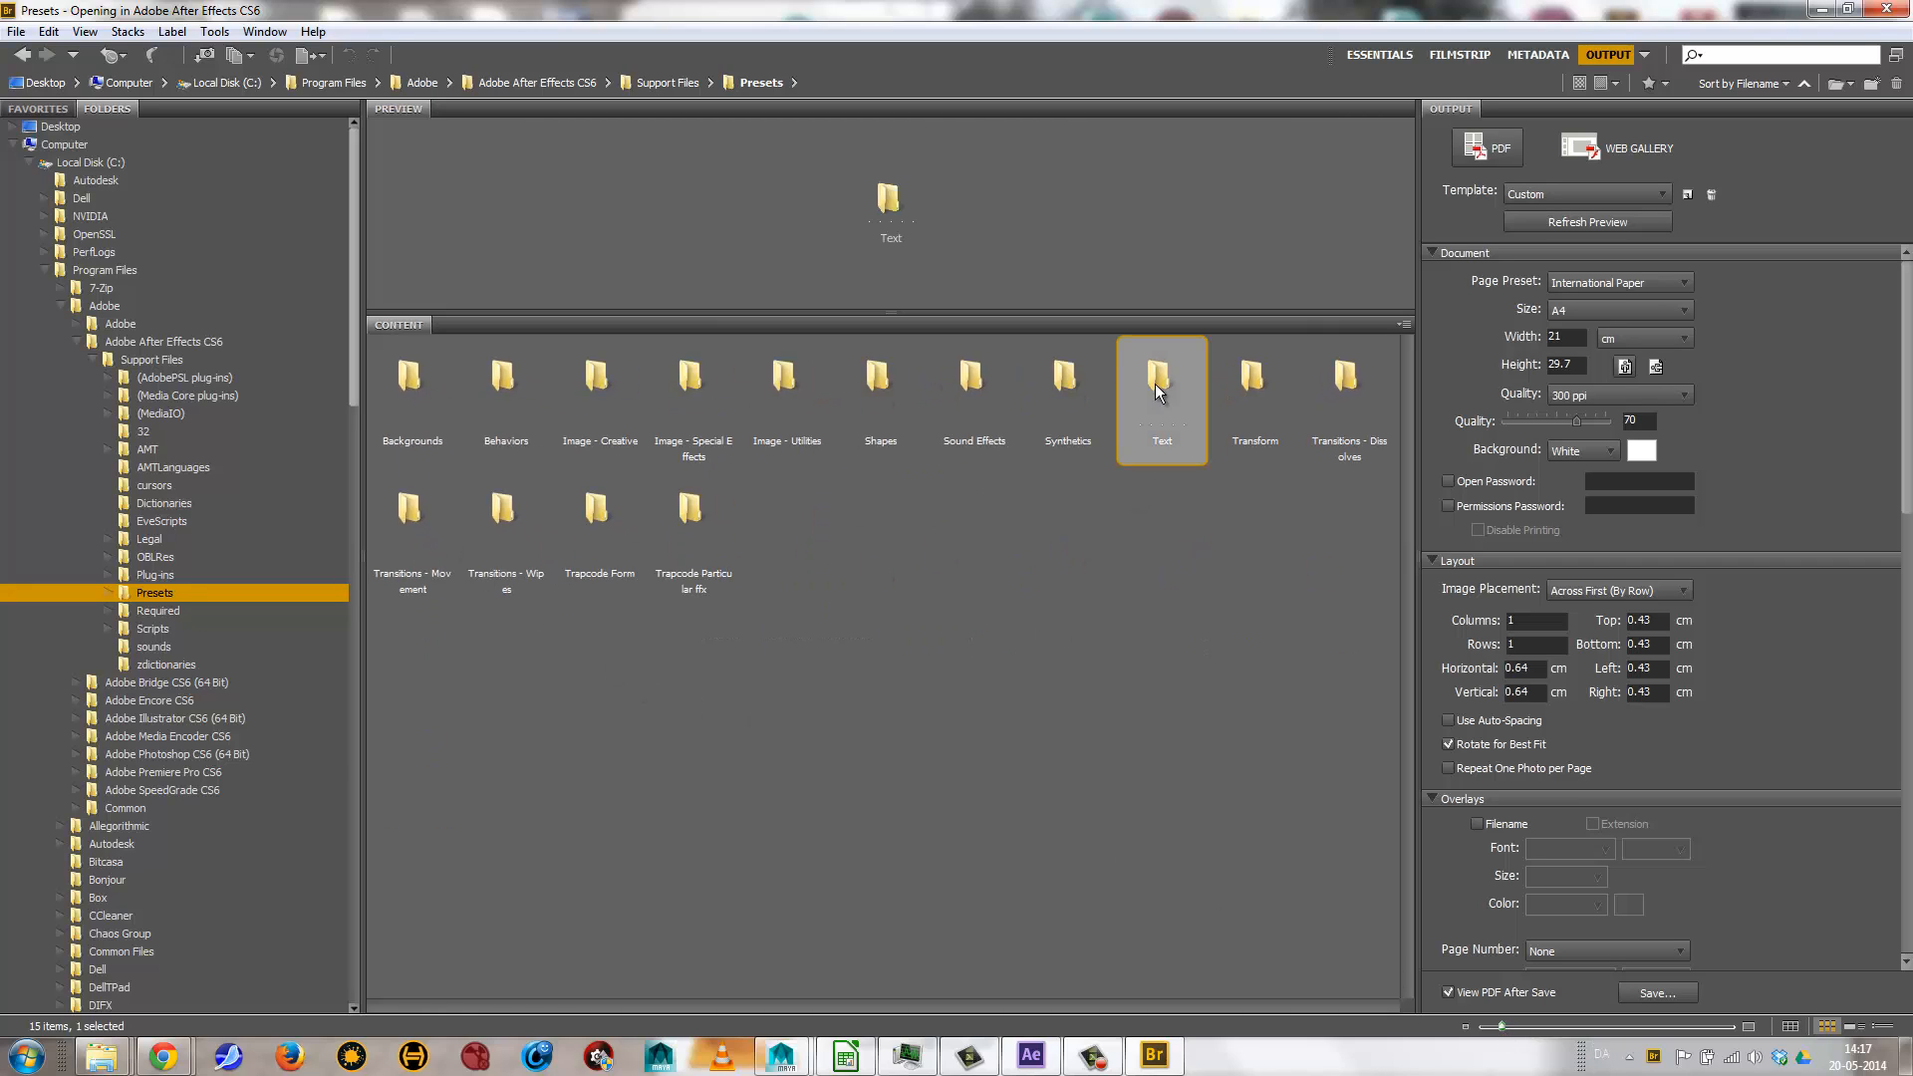
pyautogui.doubleClick(1156, 392)
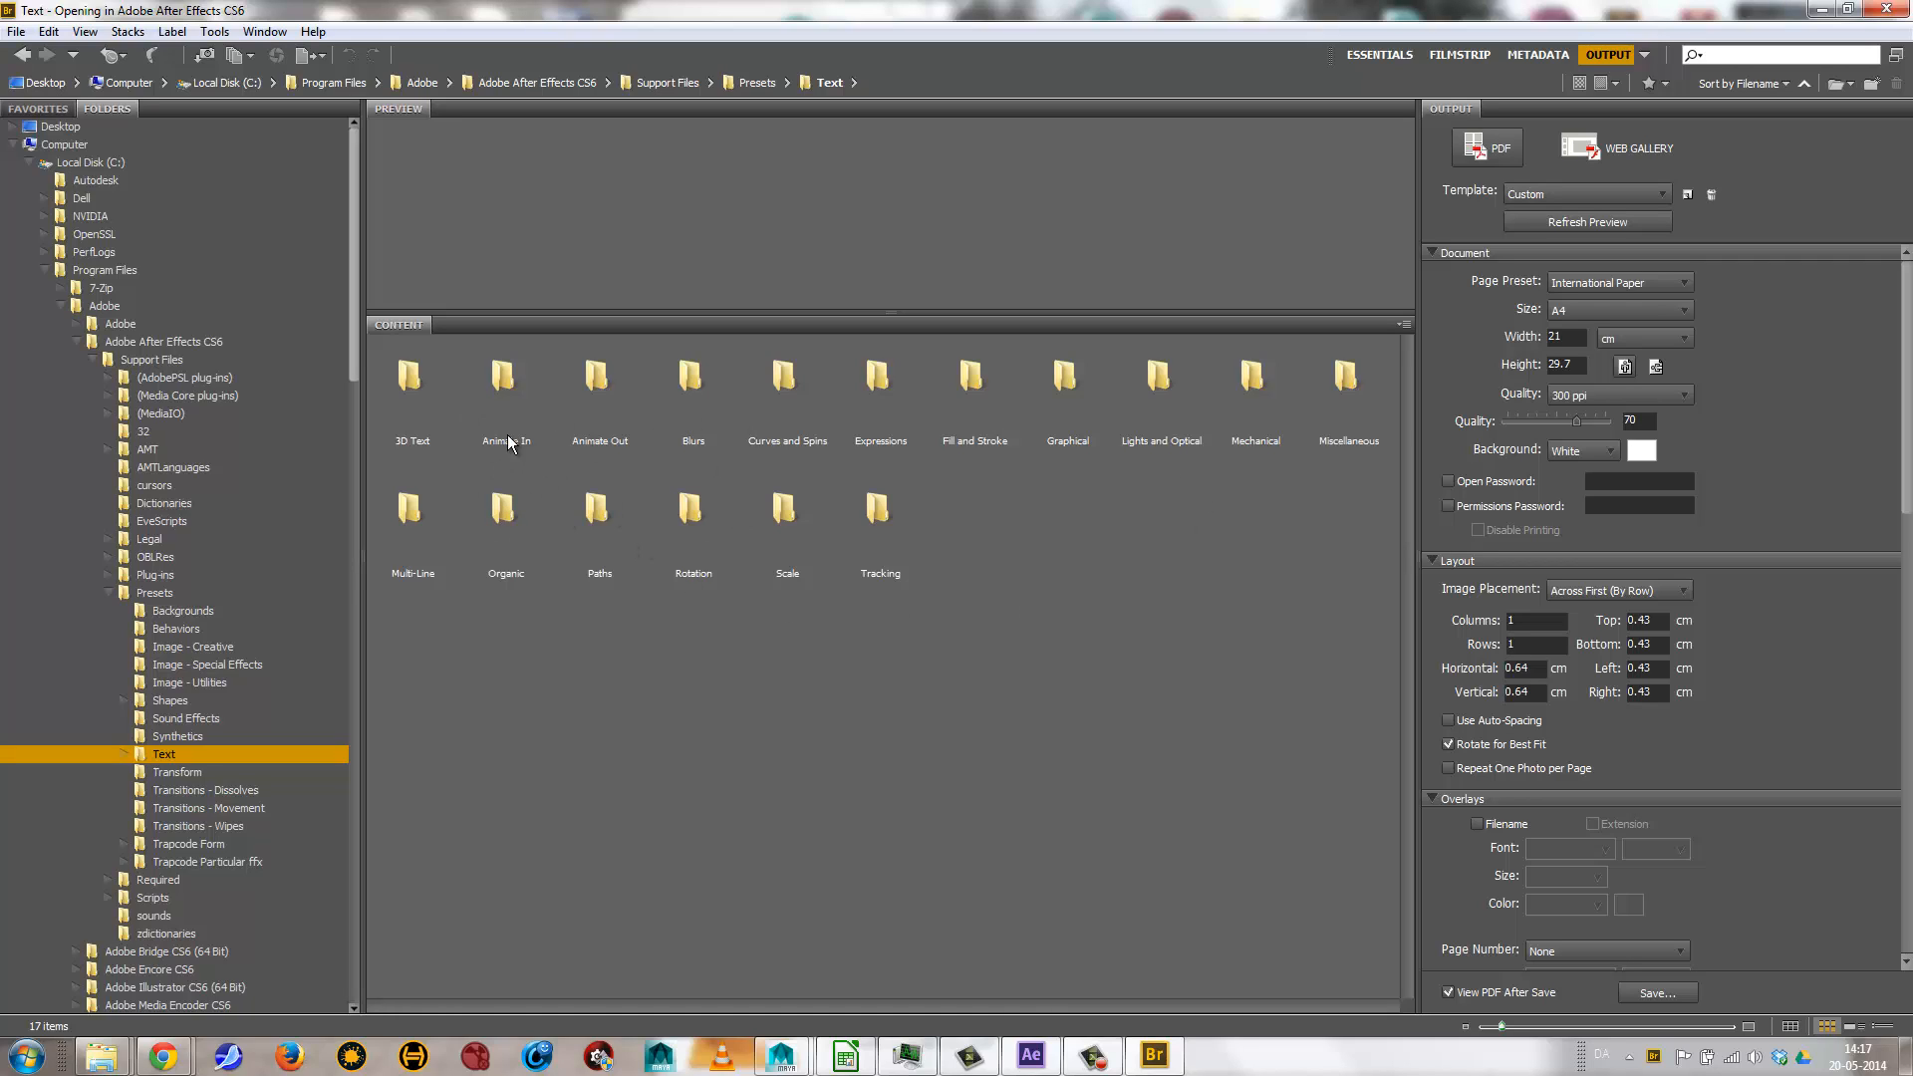
pyautogui.doubleClick(503, 377)
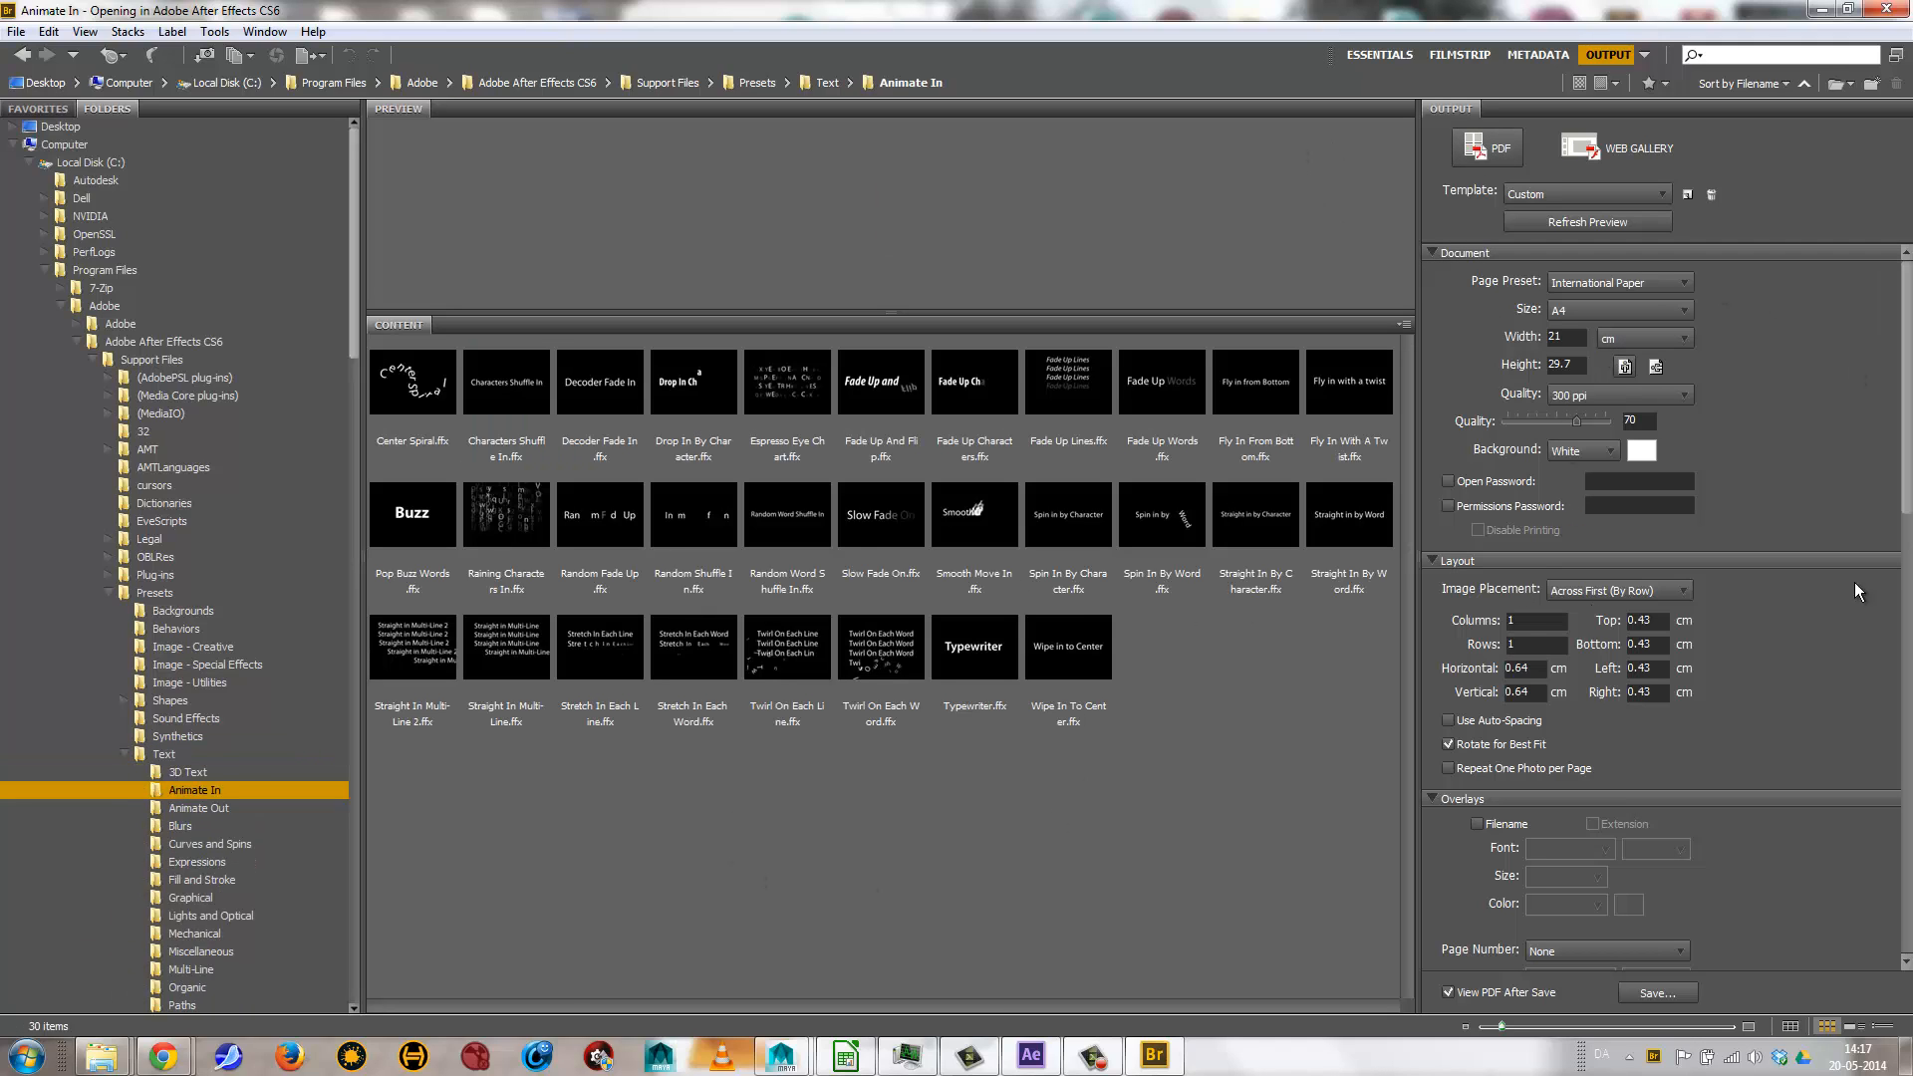
# Preview Animate In presets such as Center Spiral, Decoder Fade In, Drop In By Character and Fly In With A Twist, and apply Random Fade Up.
pyautogui.click(394, 401)
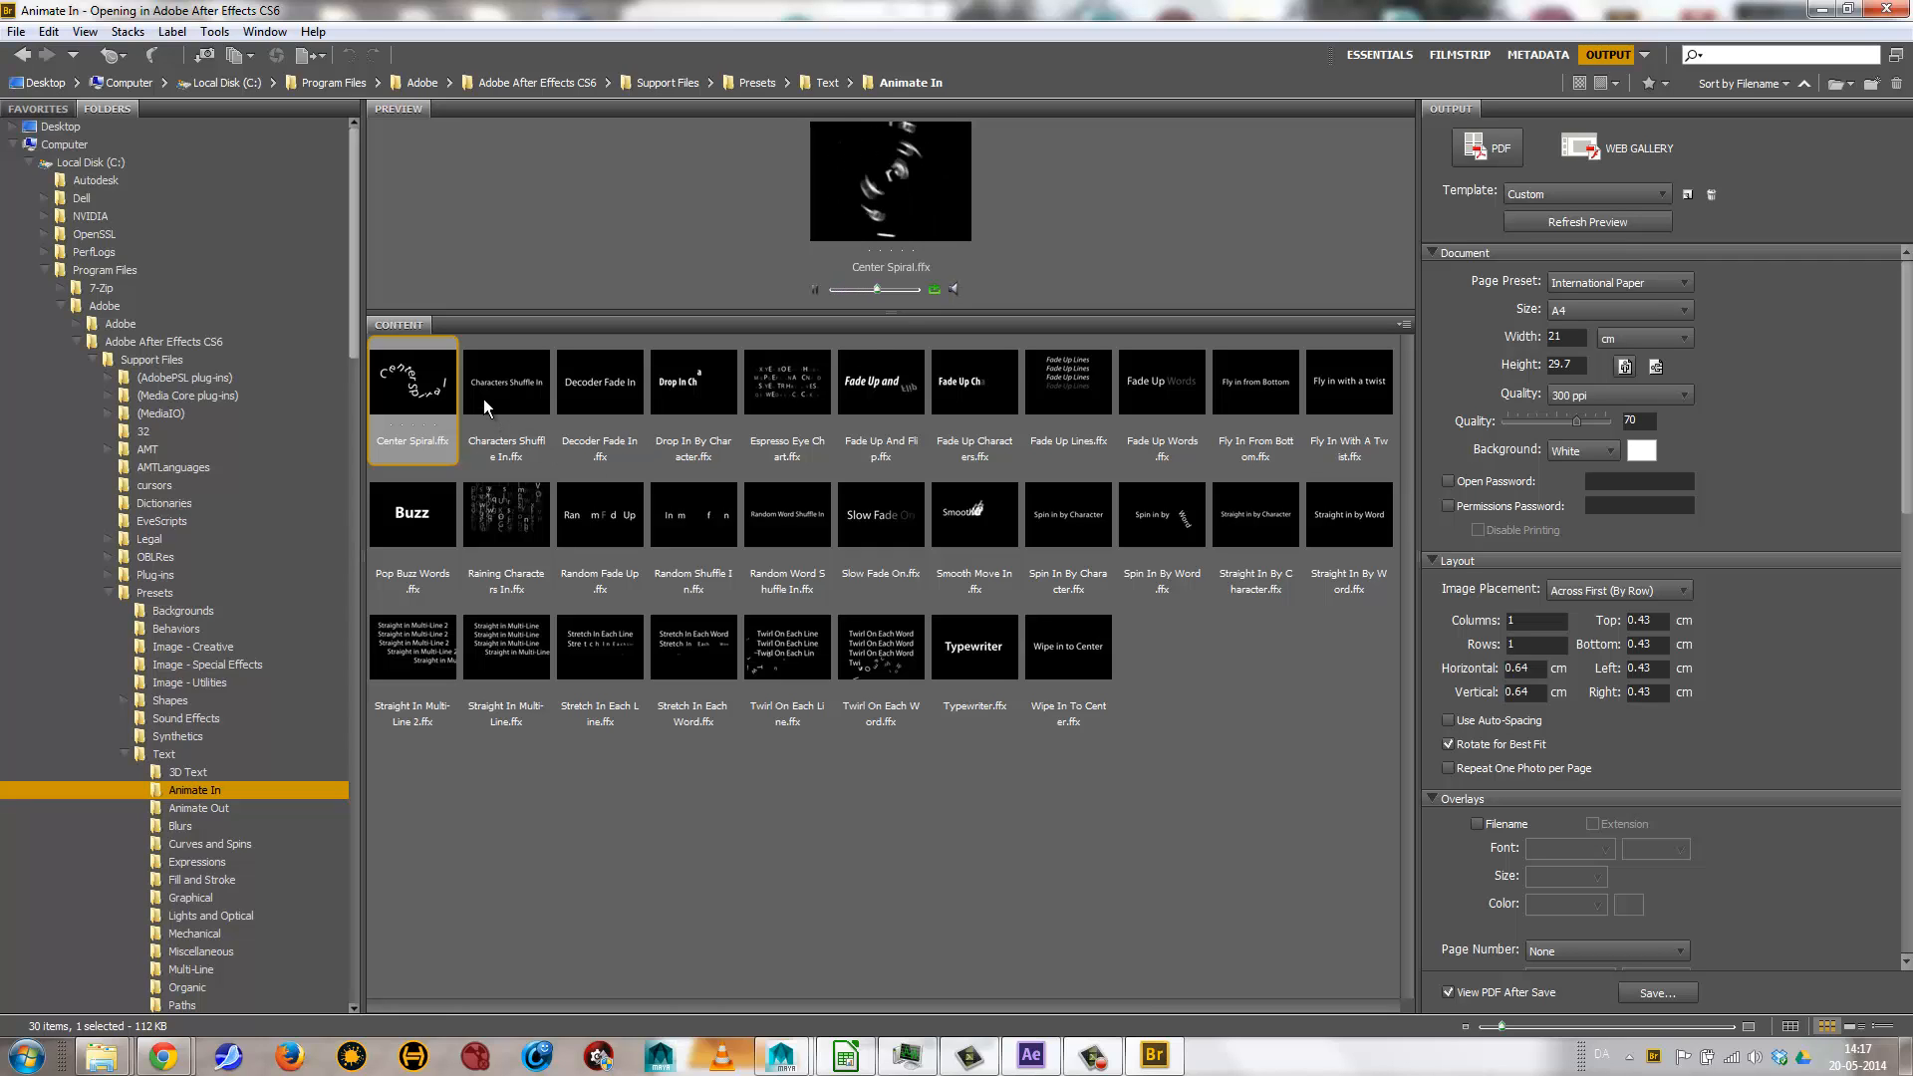
pyautogui.click(627, 383)
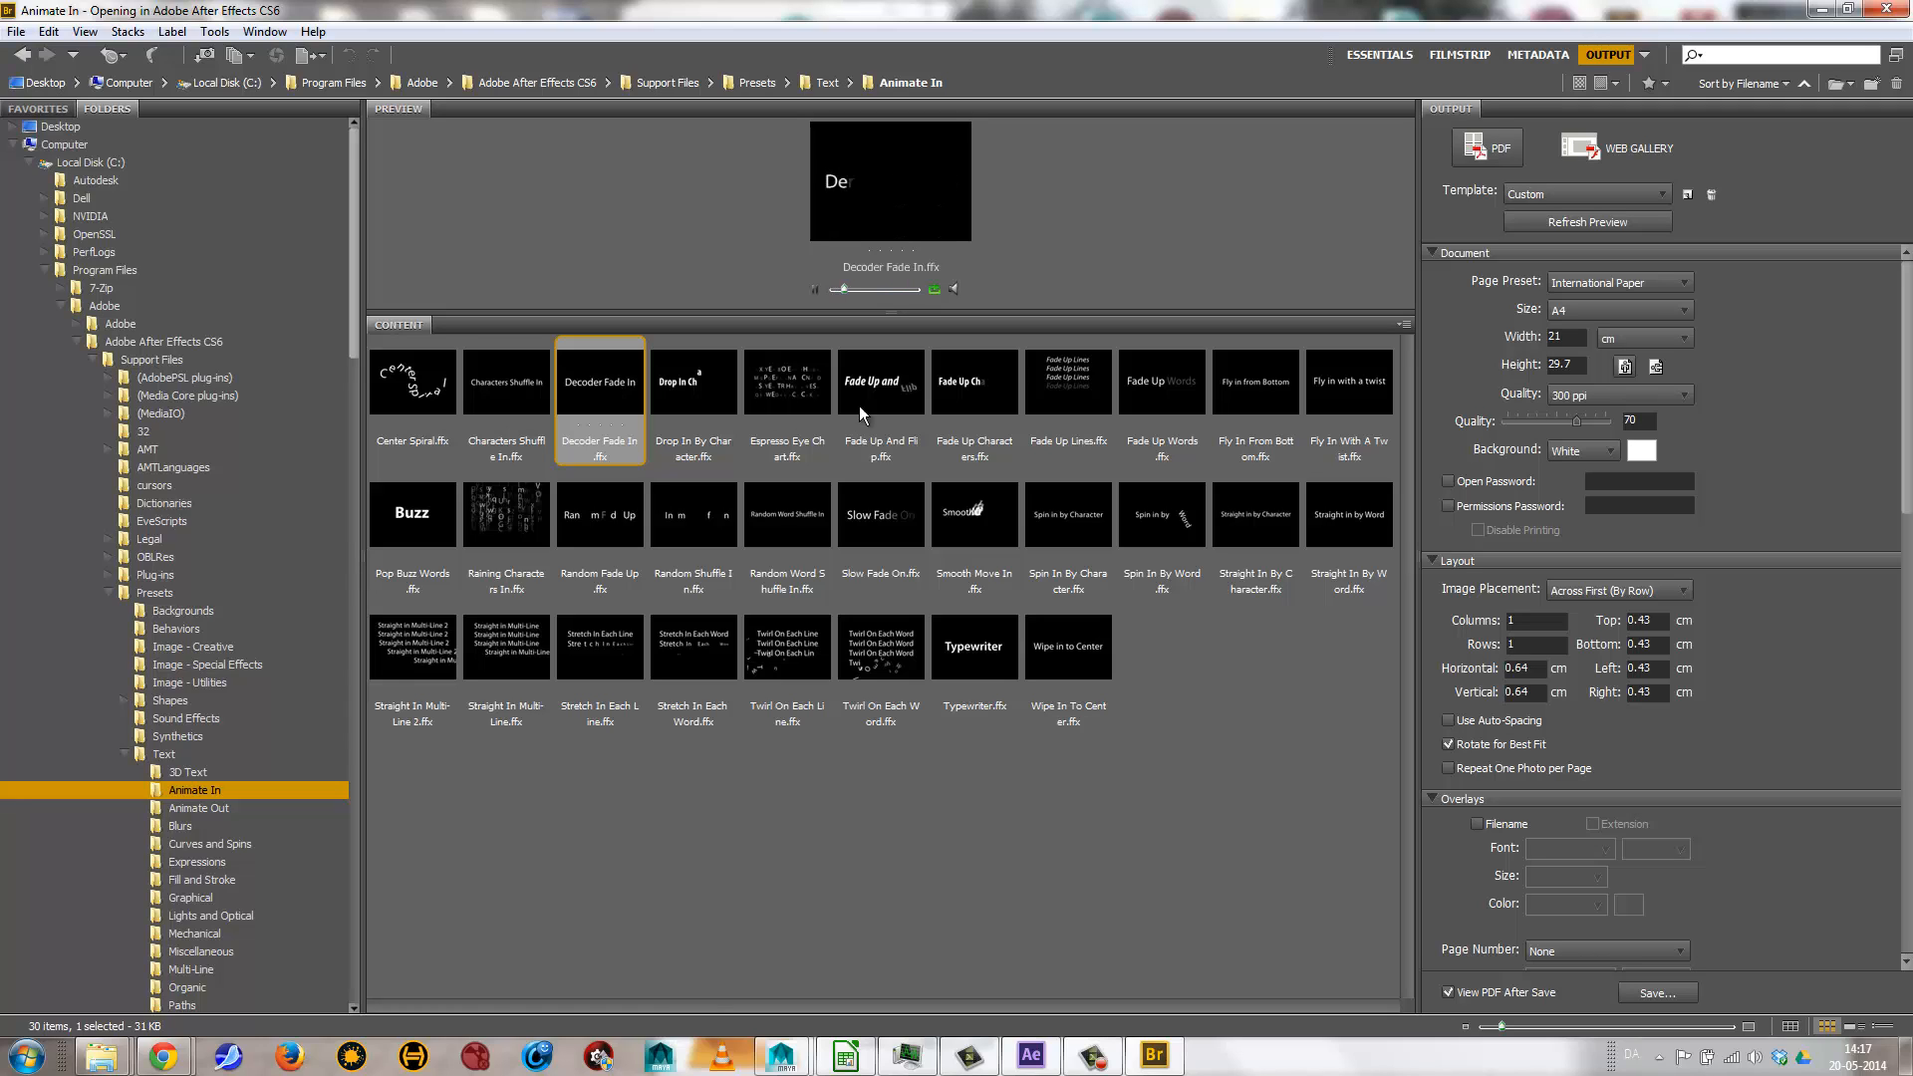
pyautogui.click(882, 387)
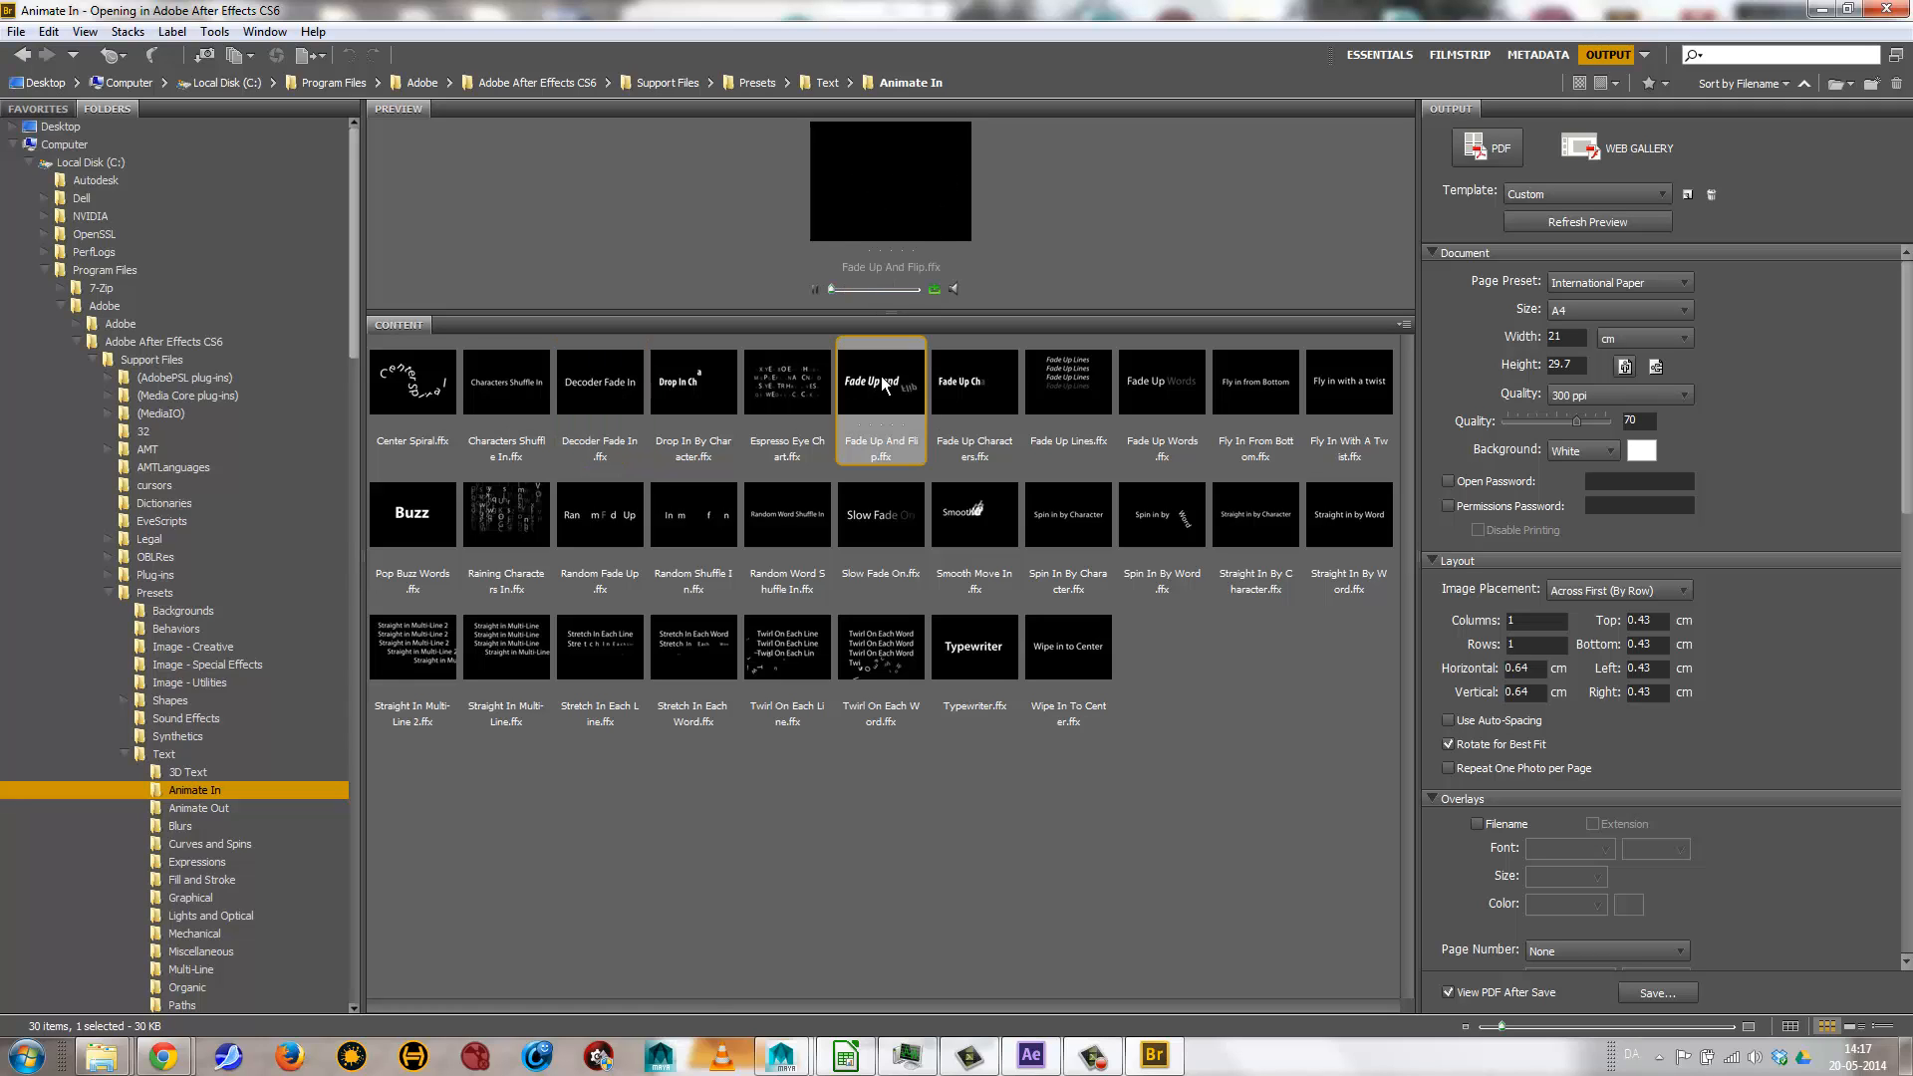
pyautogui.click(678, 397)
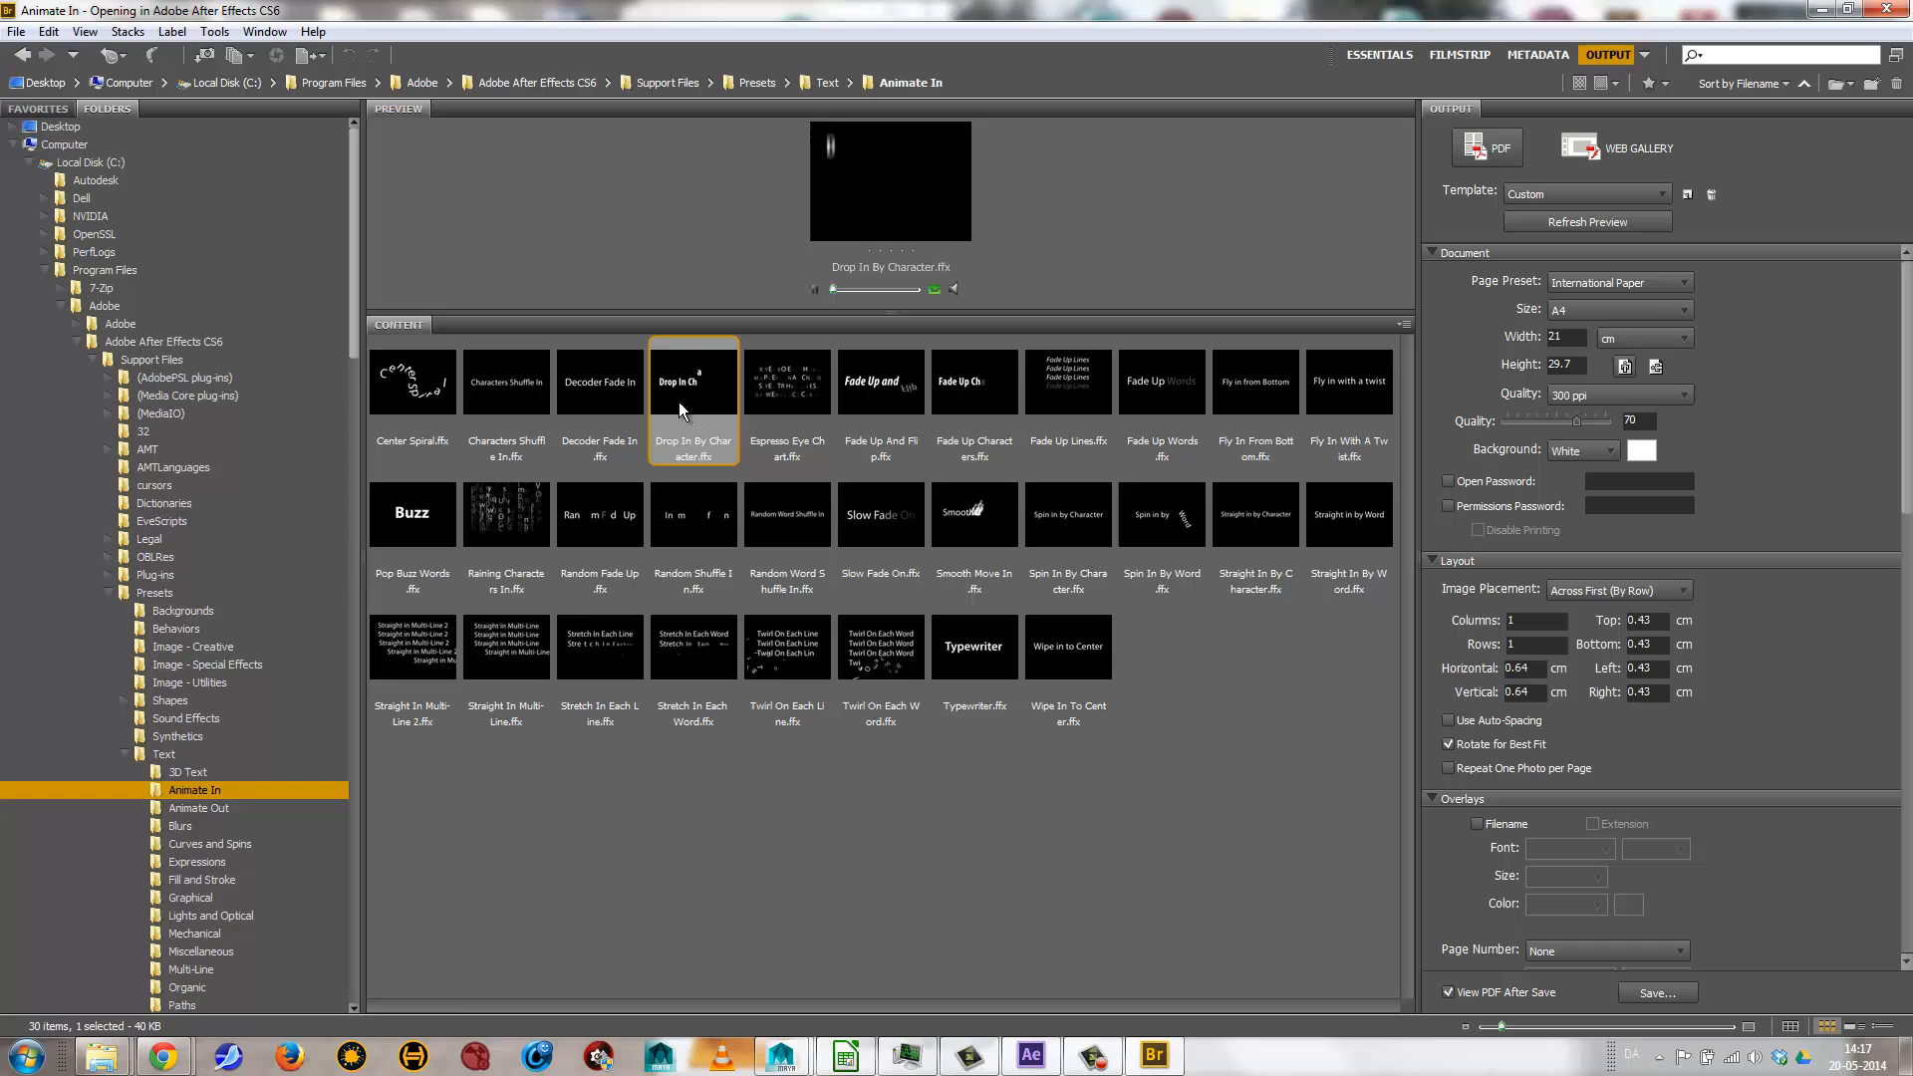
pyautogui.click(1153, 399)
pyautogui.click(1227, 392)
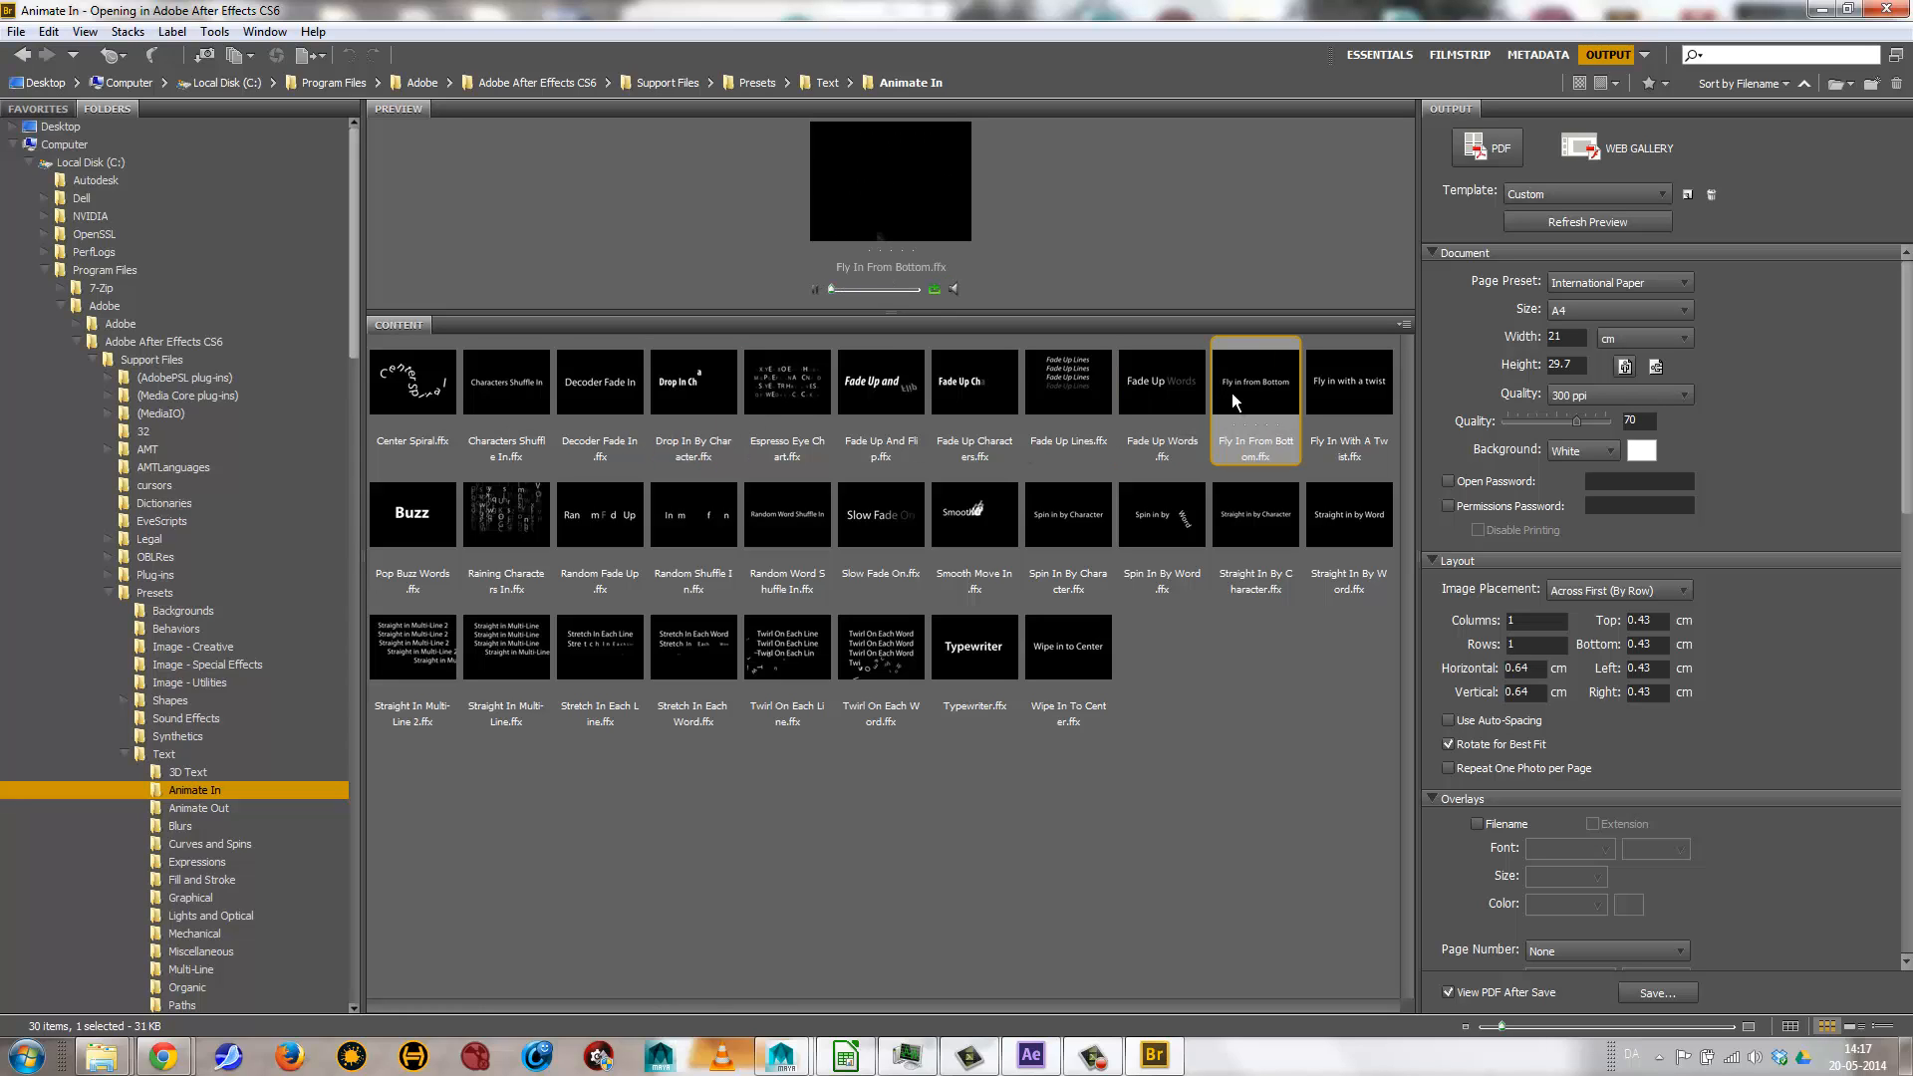
pyautogui.click(1313, 428)
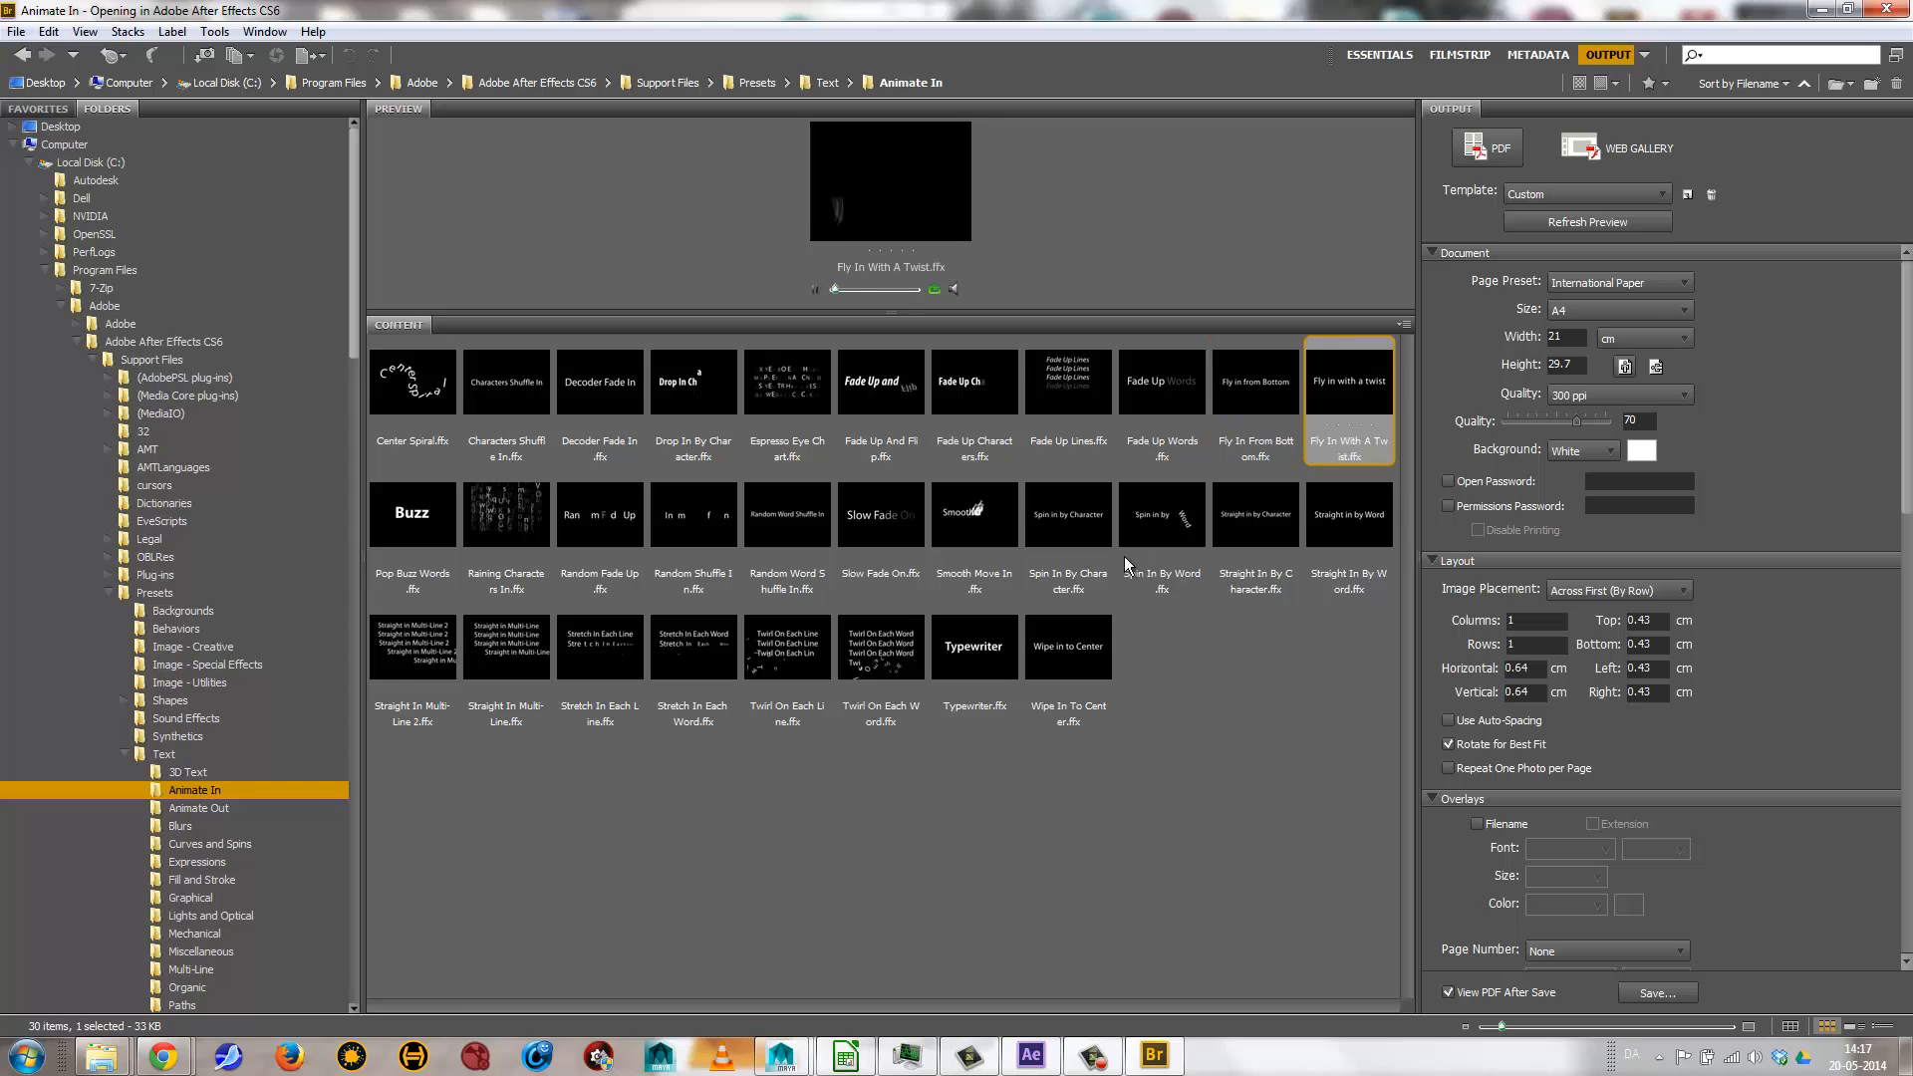
pyautogui.click(586, 546)
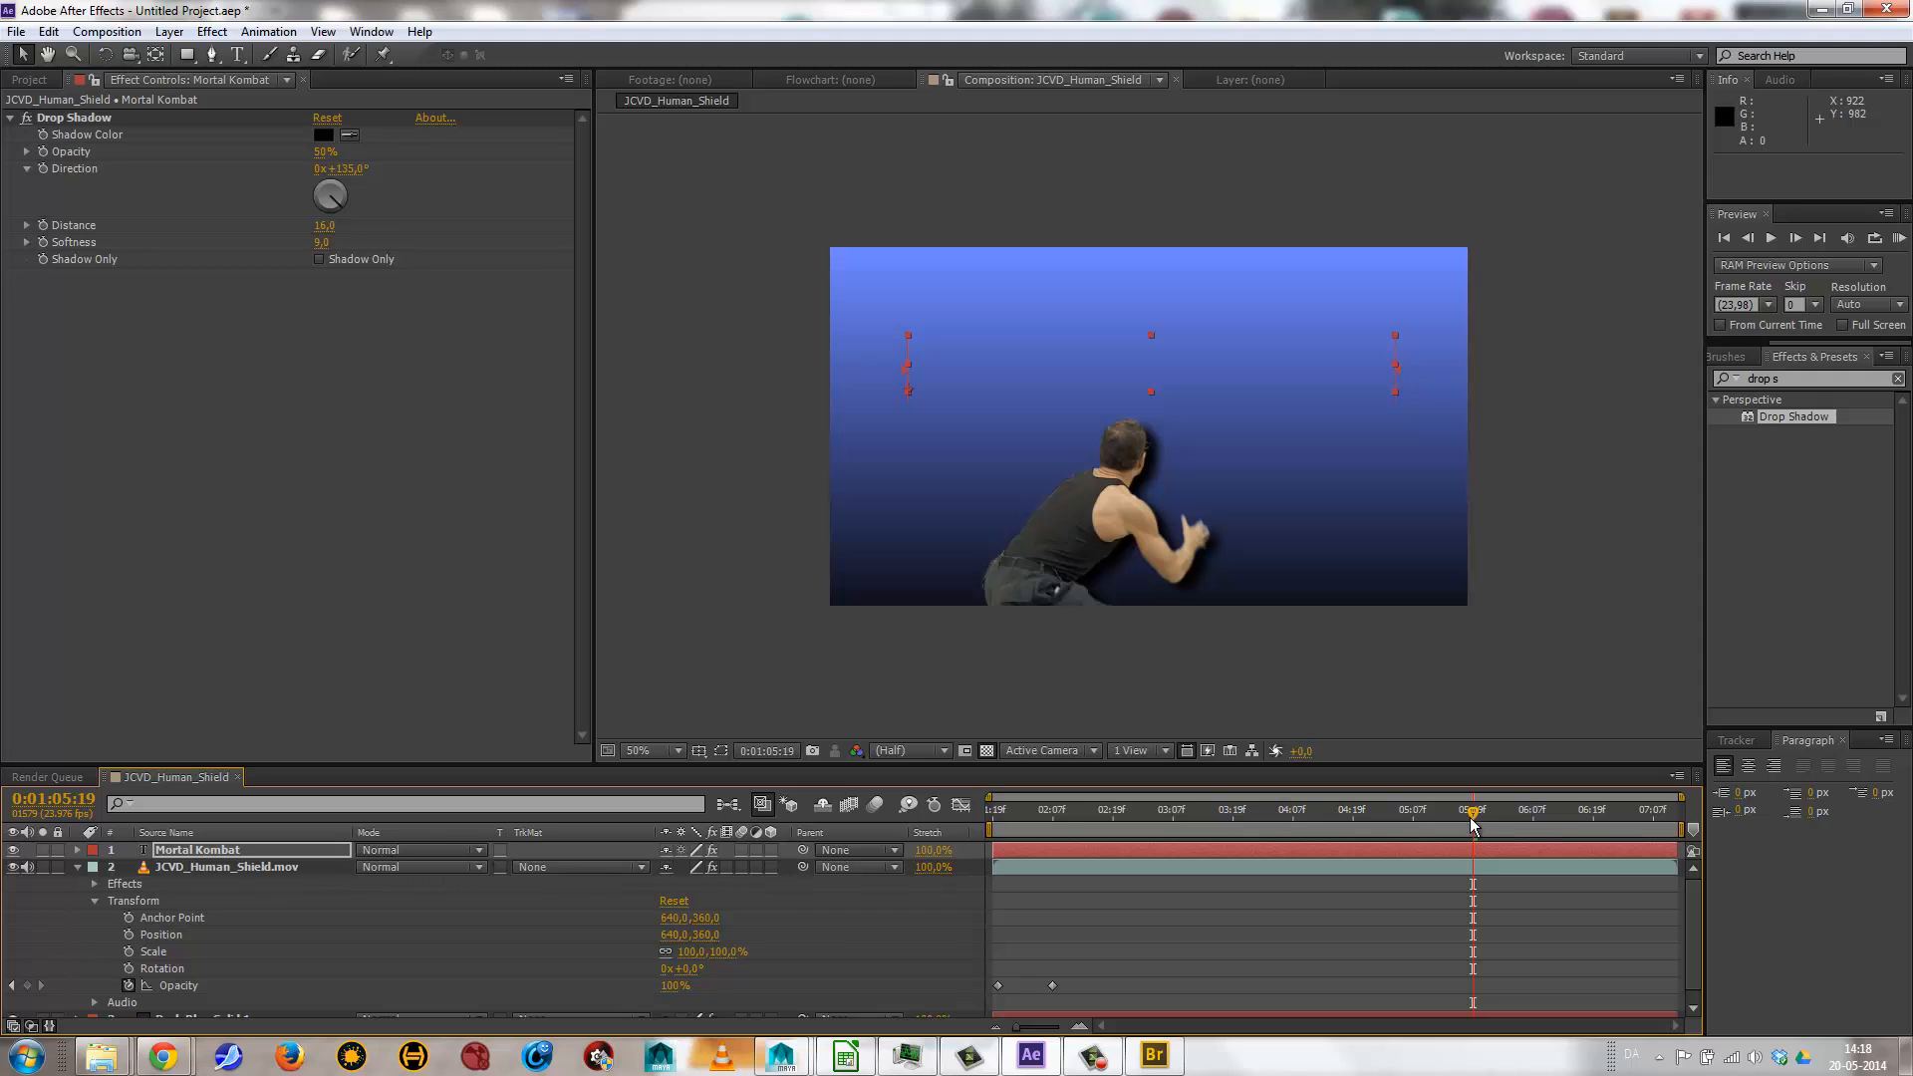
# Scrub to 0:01:05:21 and expand the Mortal Kombat layer's text properties down to Range Selector 1 of Animator 1.
pyautogui.moveTo(1473, 817)
pyautogui.mouseDown()
pyautogui.moveTo(1659, 800)
pyautogui.moveTo(1482, 807)
pyautogui.mouseUp()
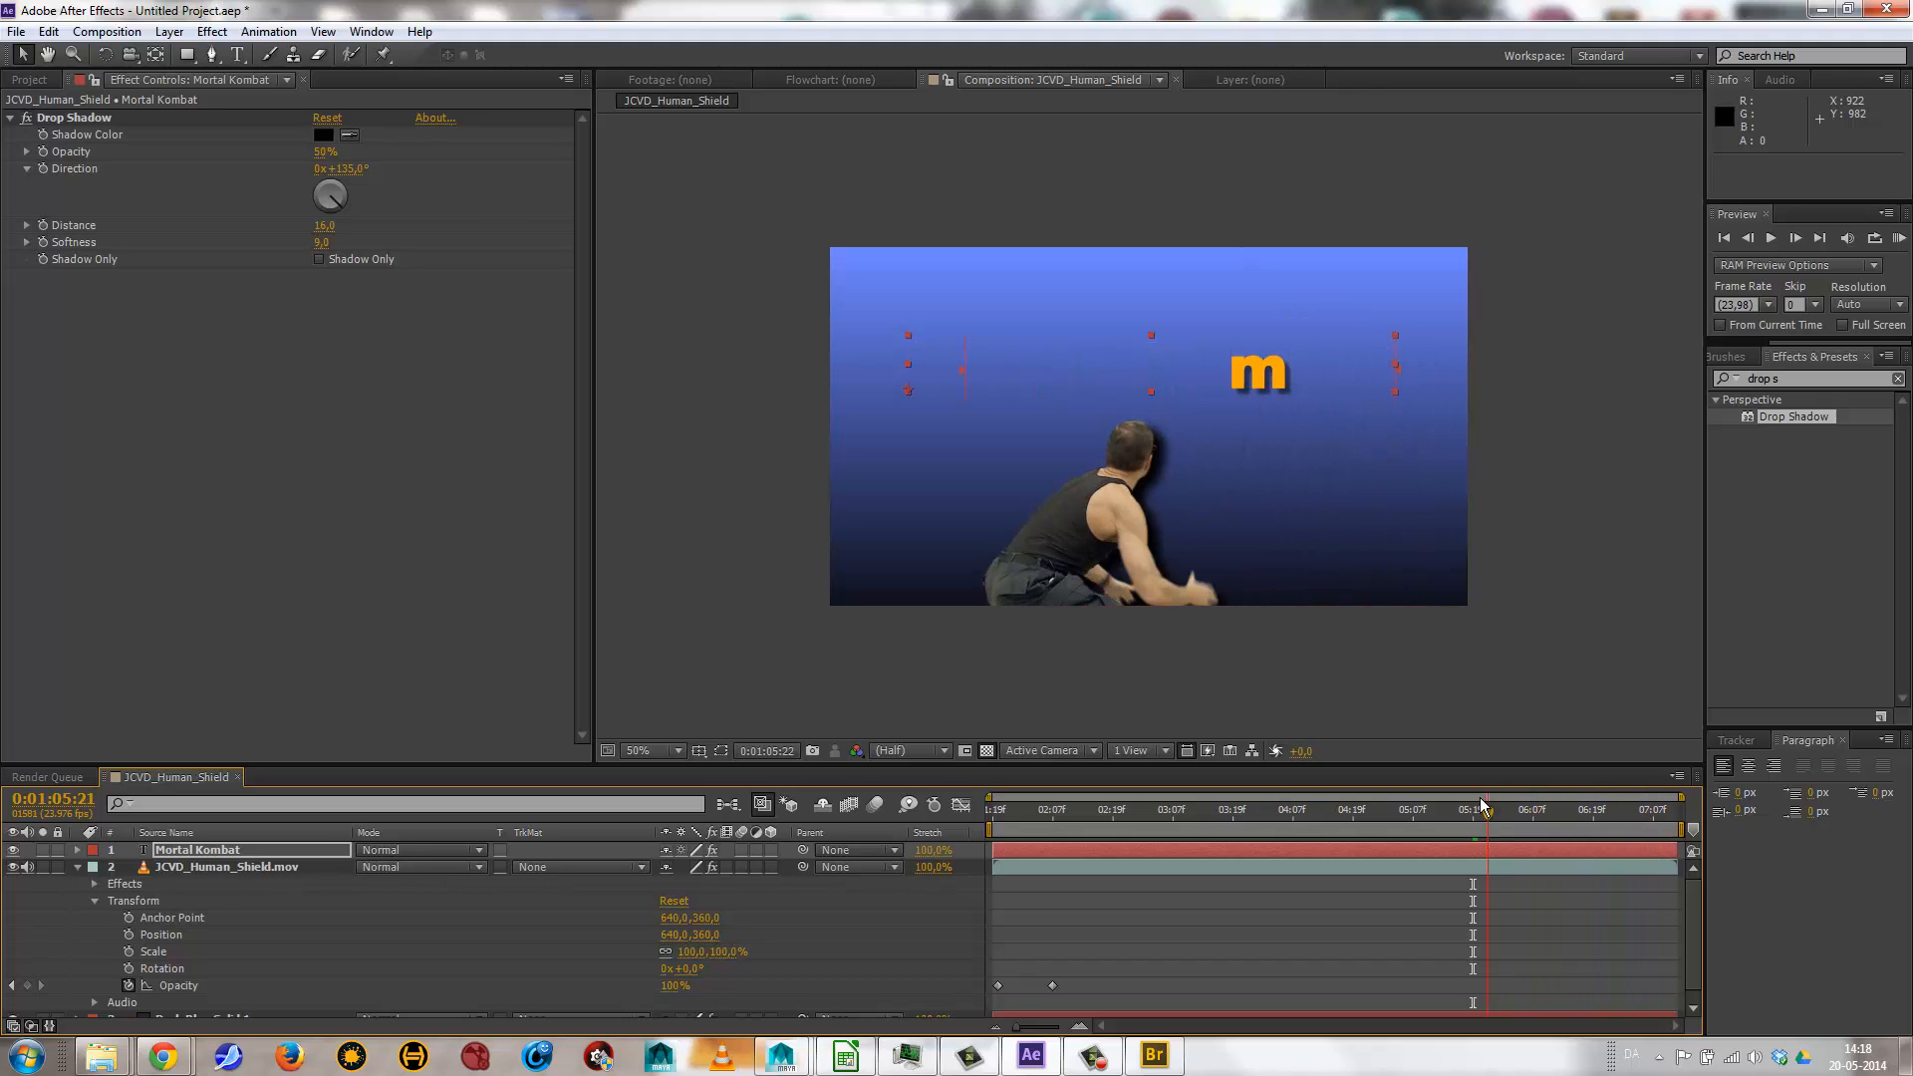
pyautogui.click(80, 863)
pyautogui.click(79, 851)
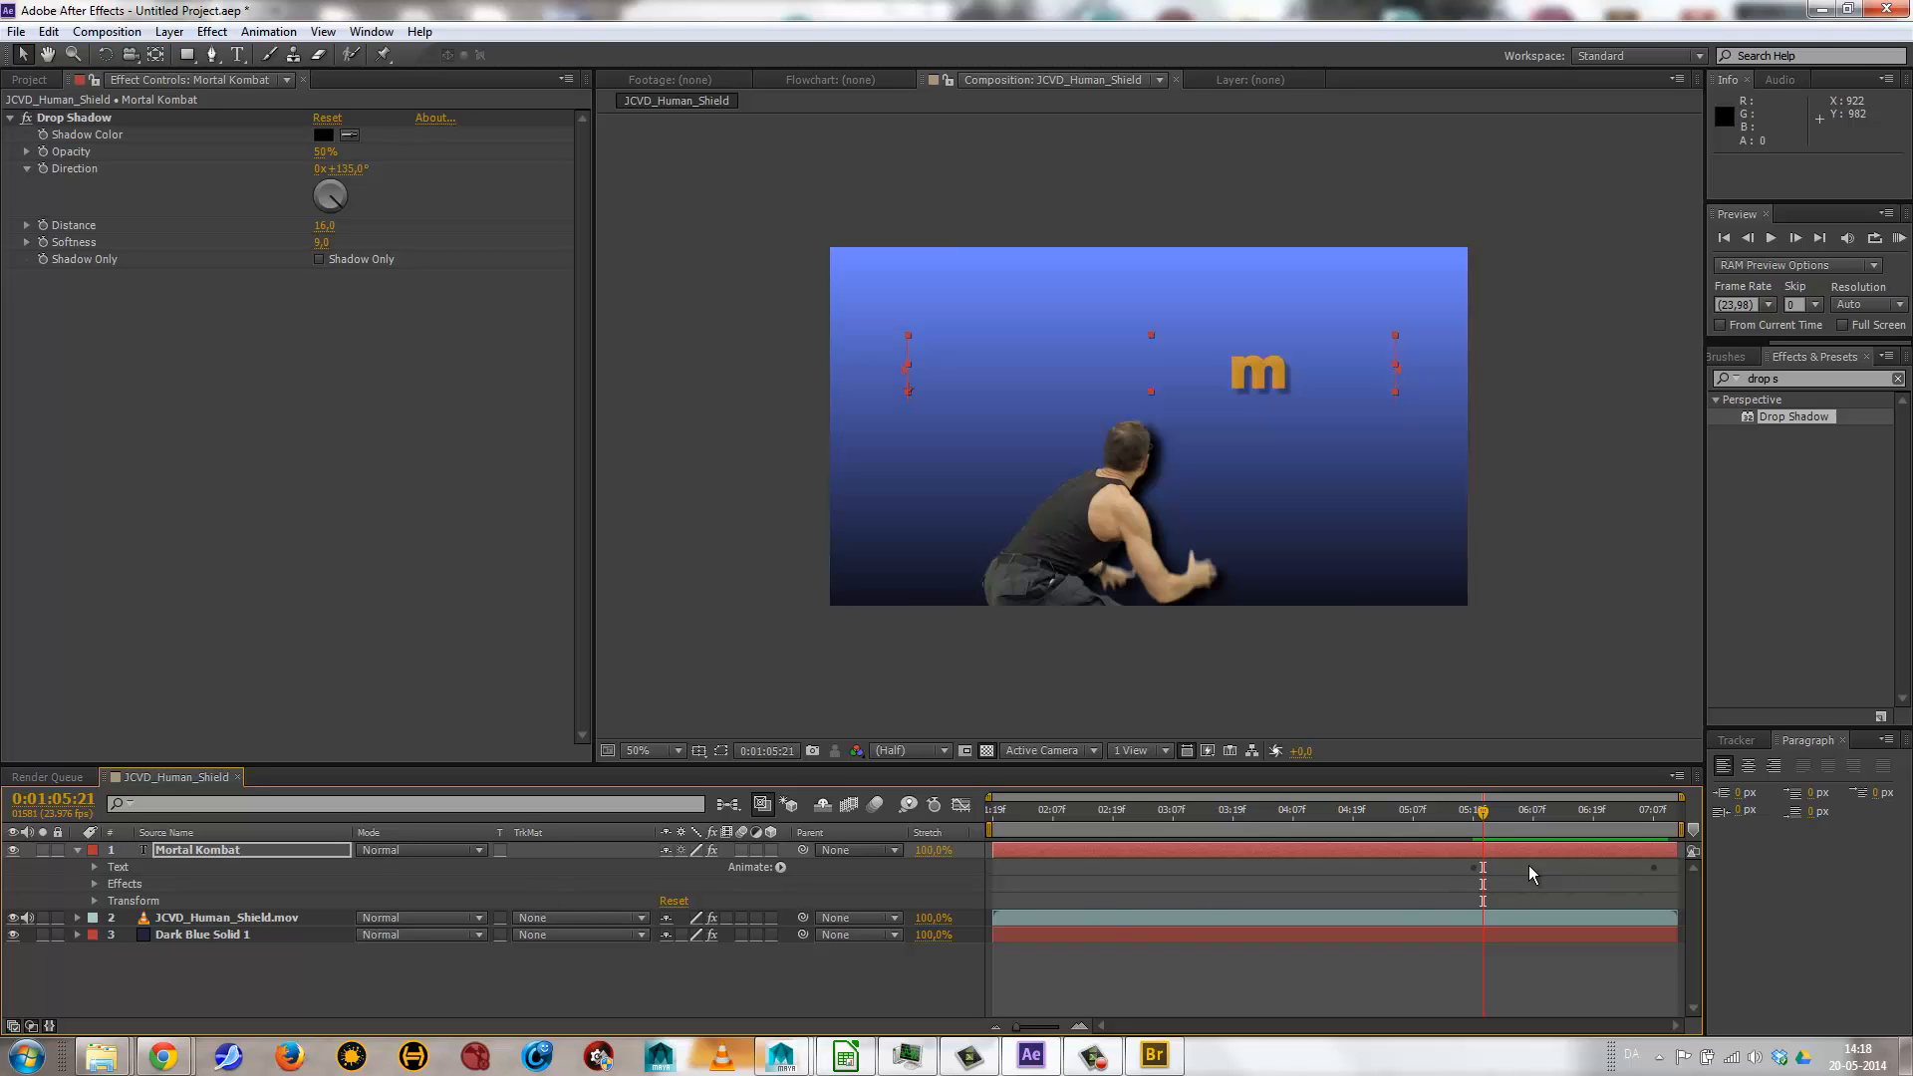
pyautogui.click(94, 867)
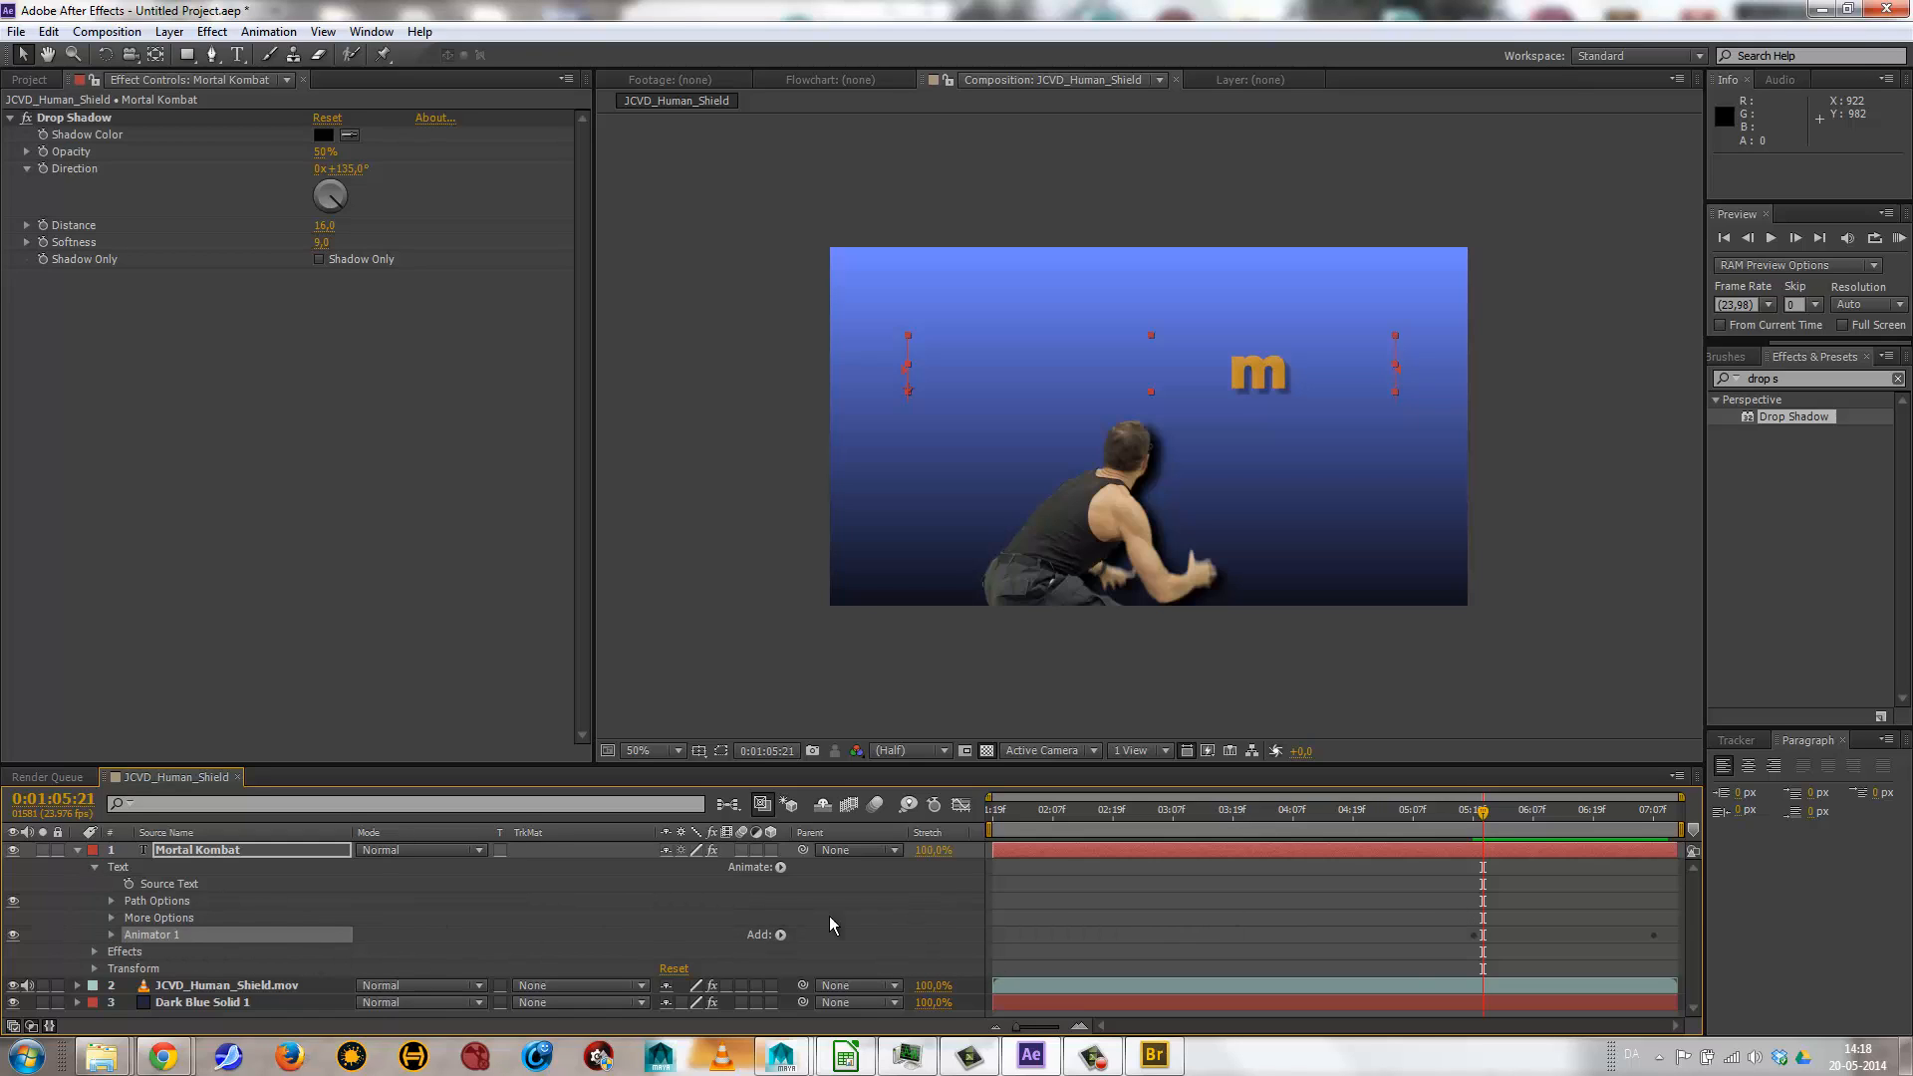
pyautogui.click(110, 935)
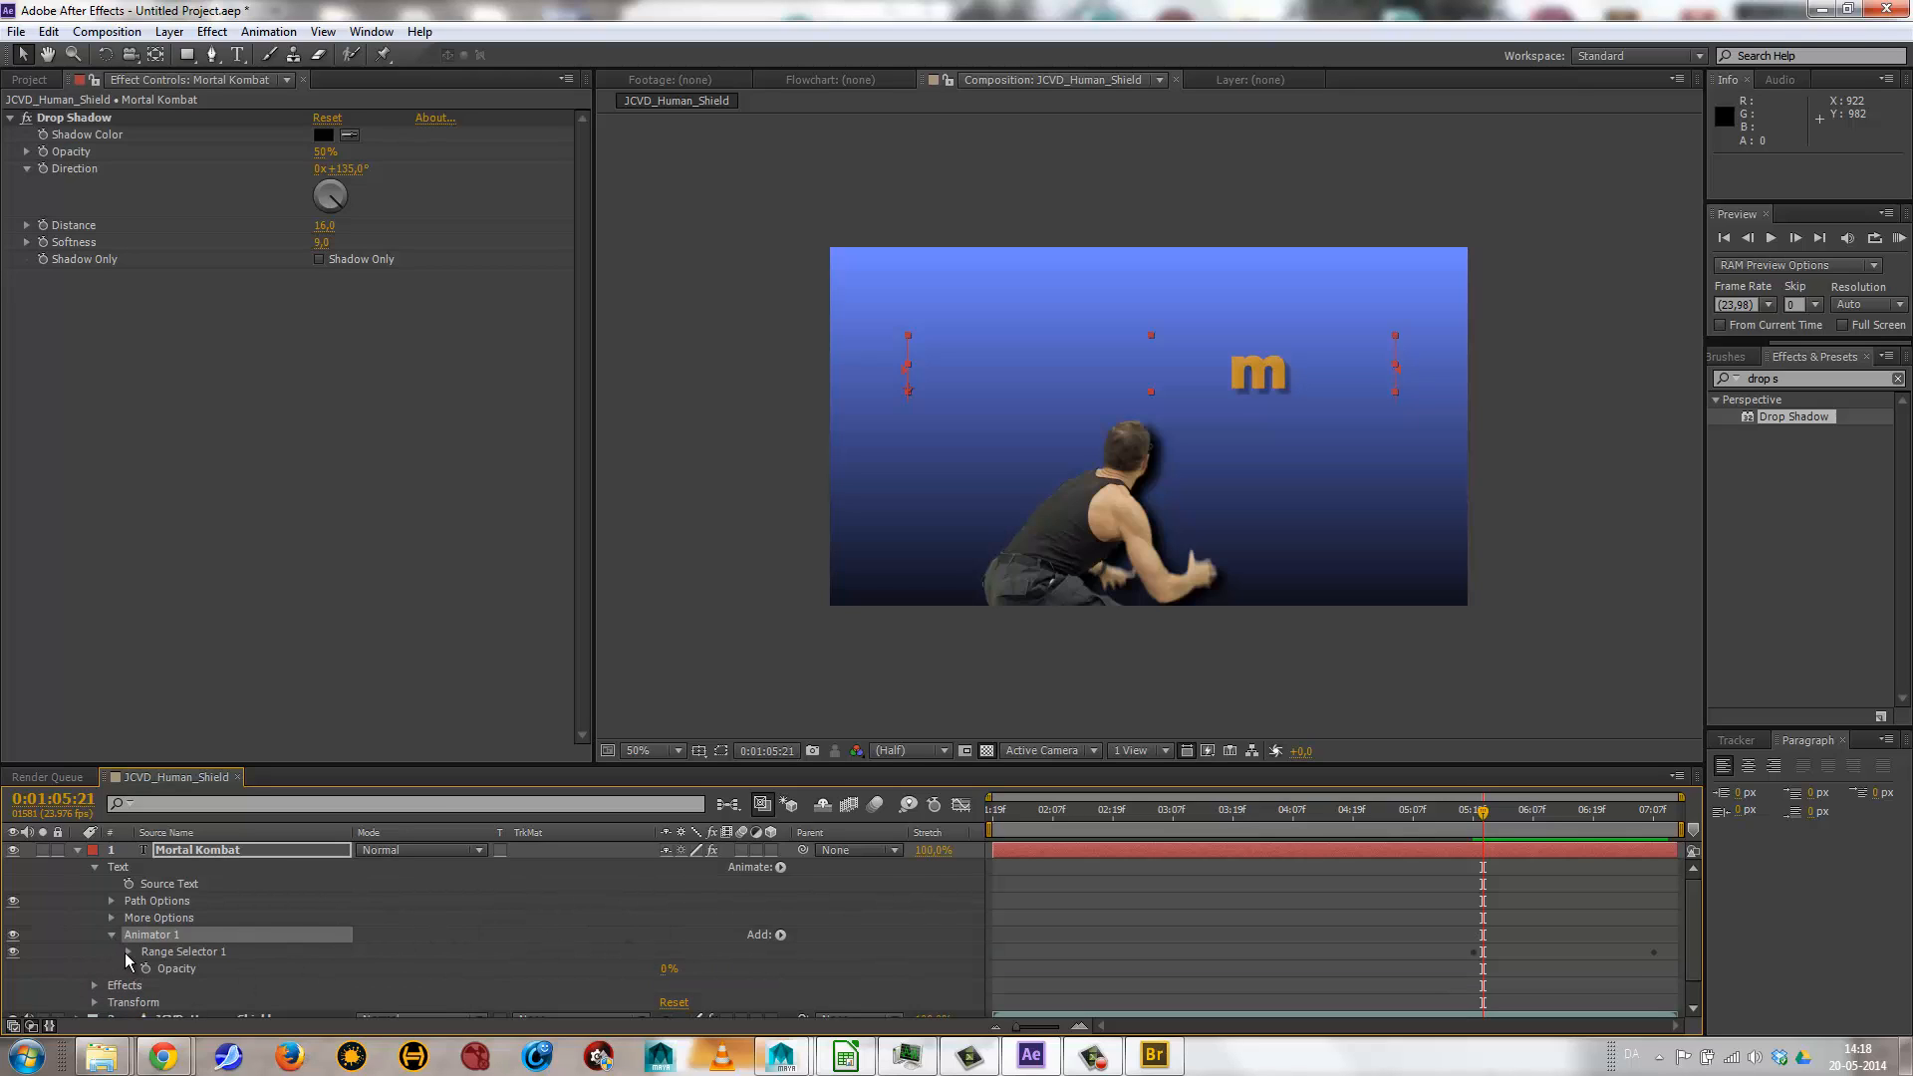
pyautogui.click(126, 952)
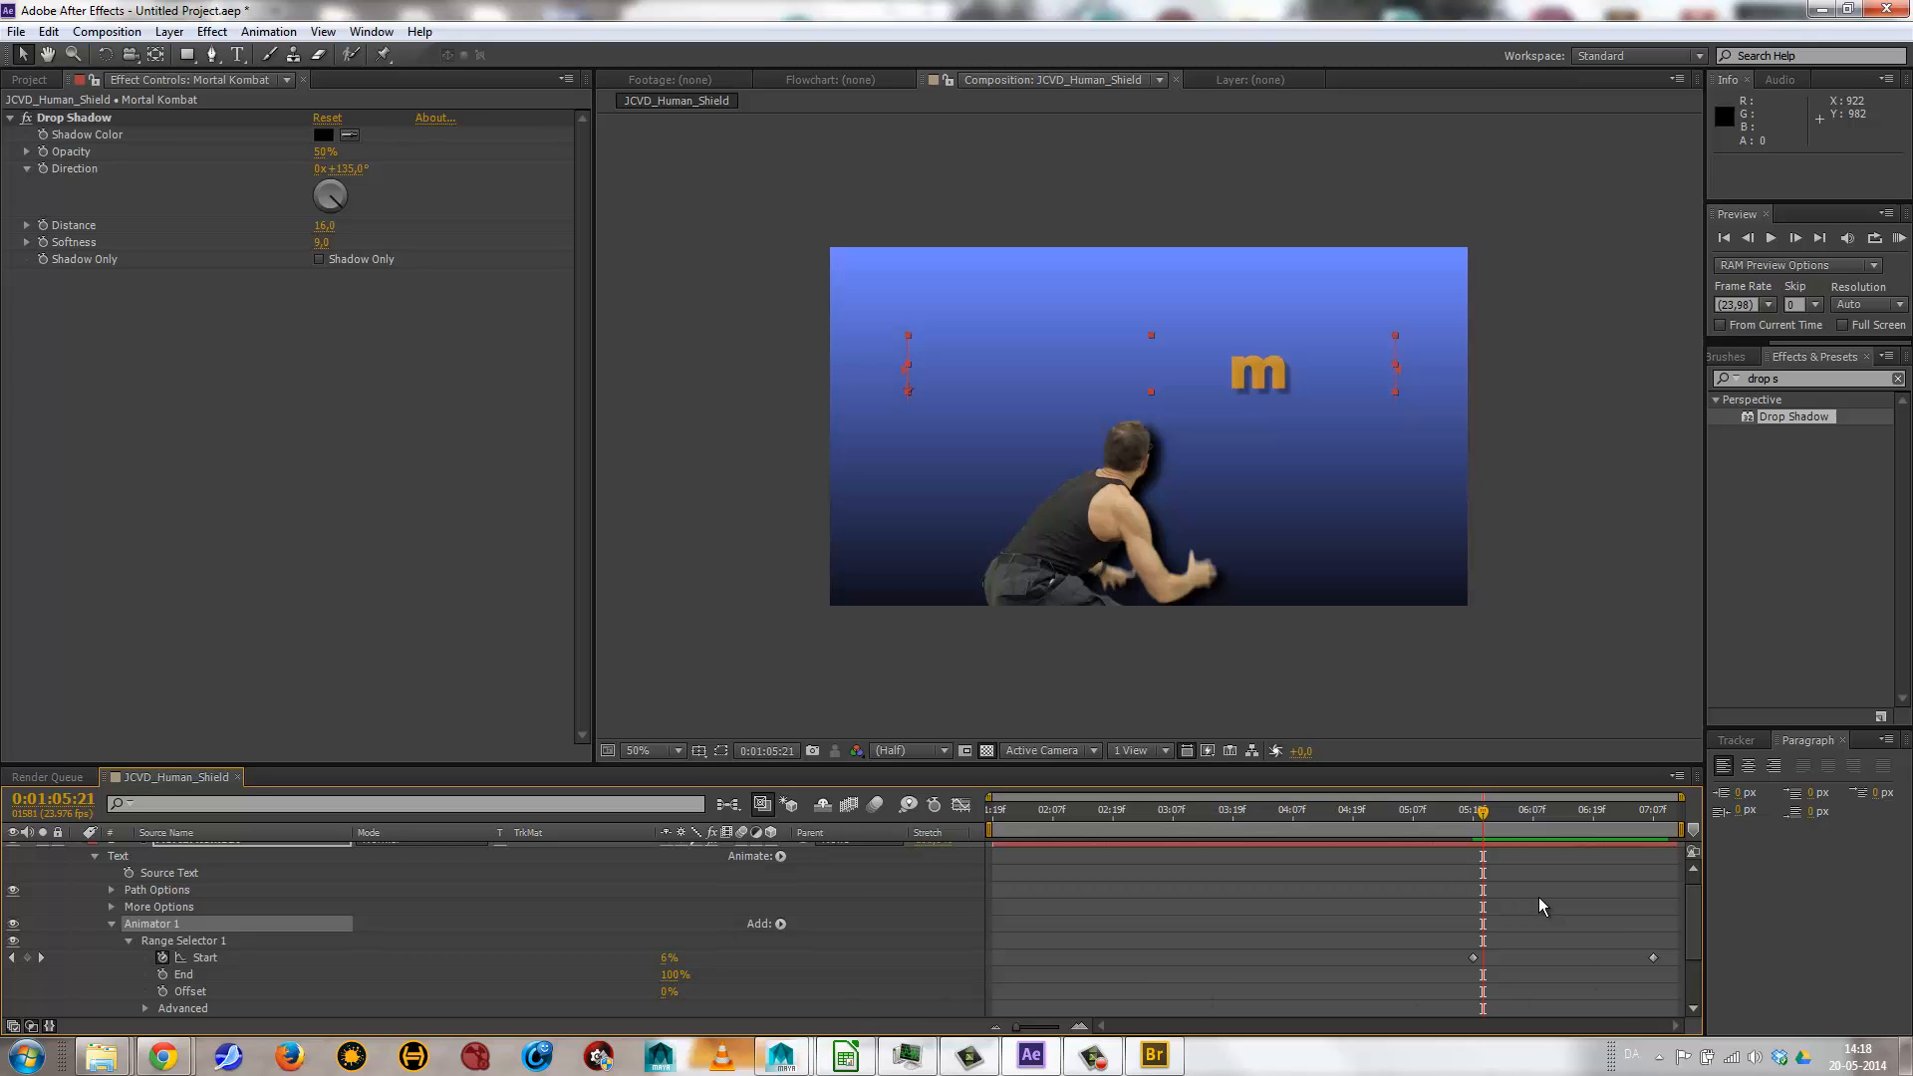
# Retime the range selector's ending Start keyframe, checking it at 0:01:06:08 and settling it at 0:01:07:00.
pyautogui.moveTo(1483, 813); pyautogui.dragTo(1619, 959)
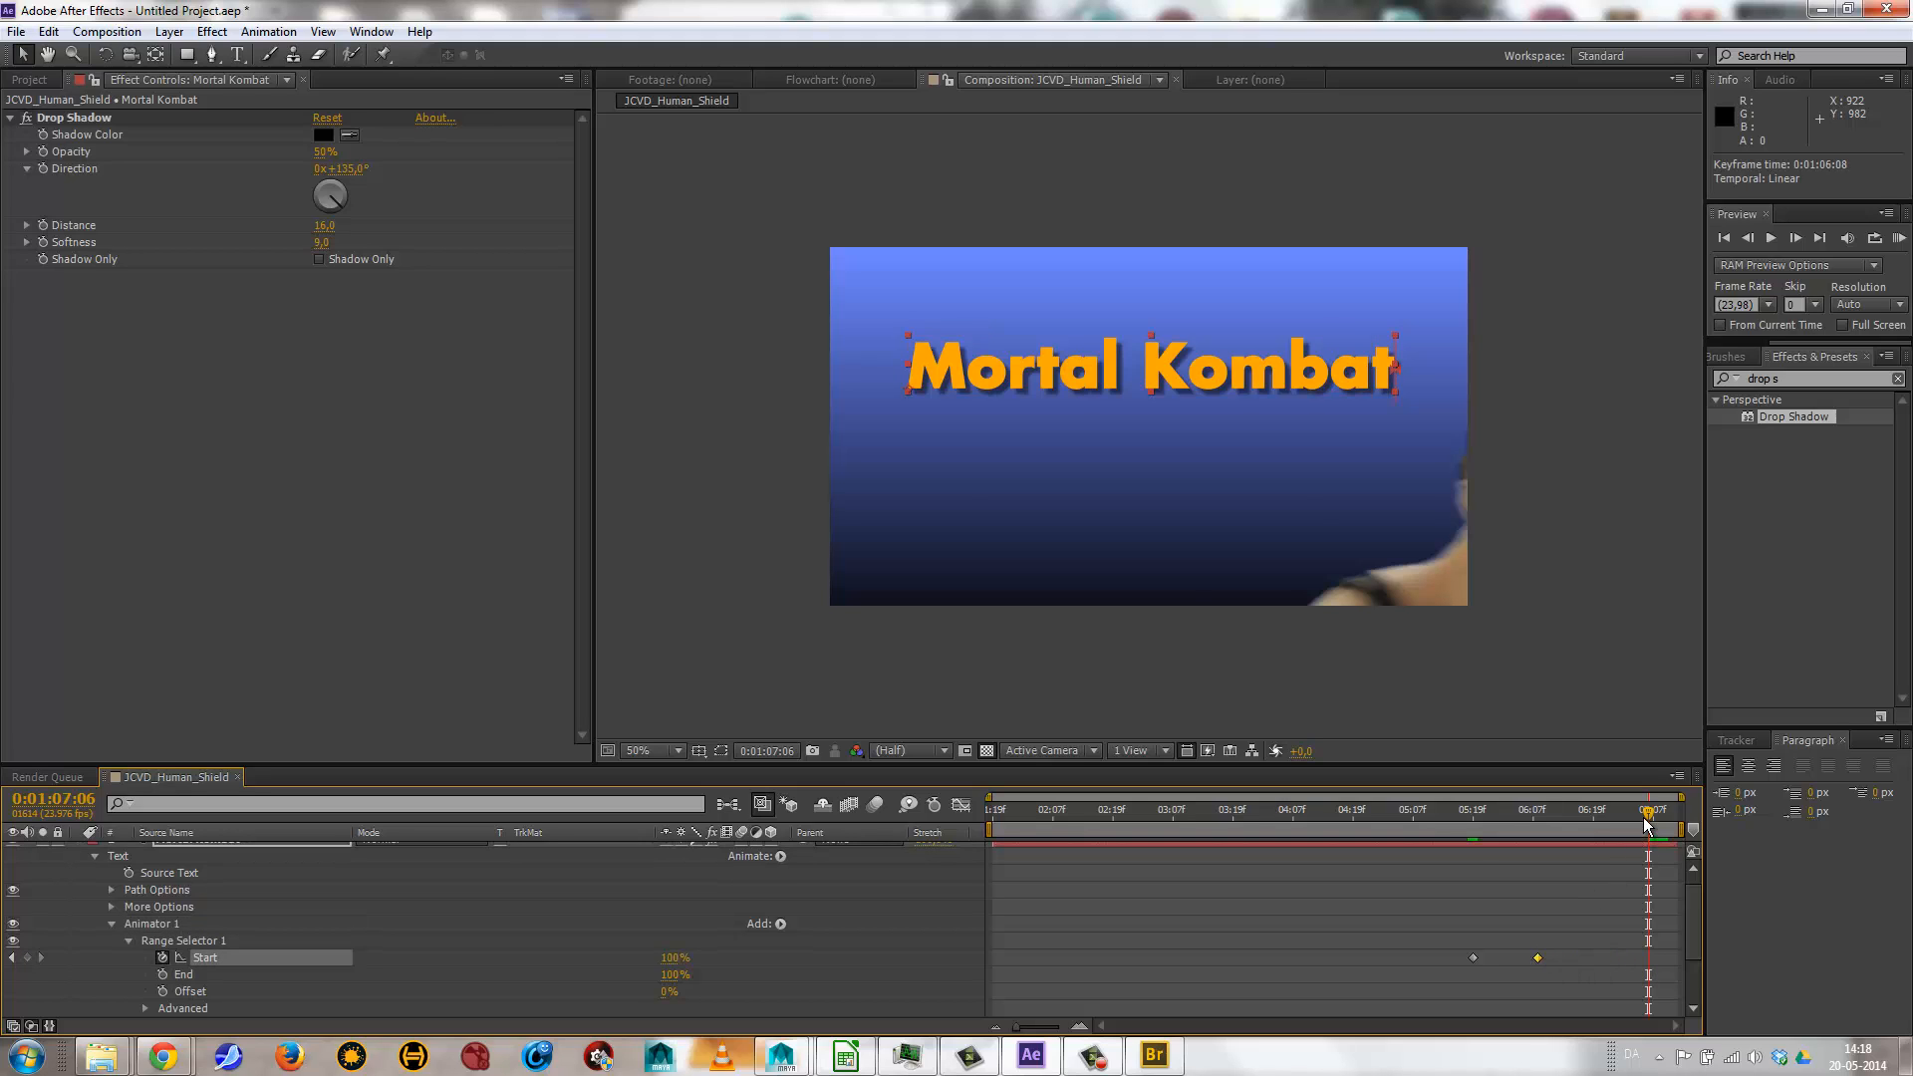
pyautogui.moveTo(1644, 819); pyautogui.dragTo(1480, 871)
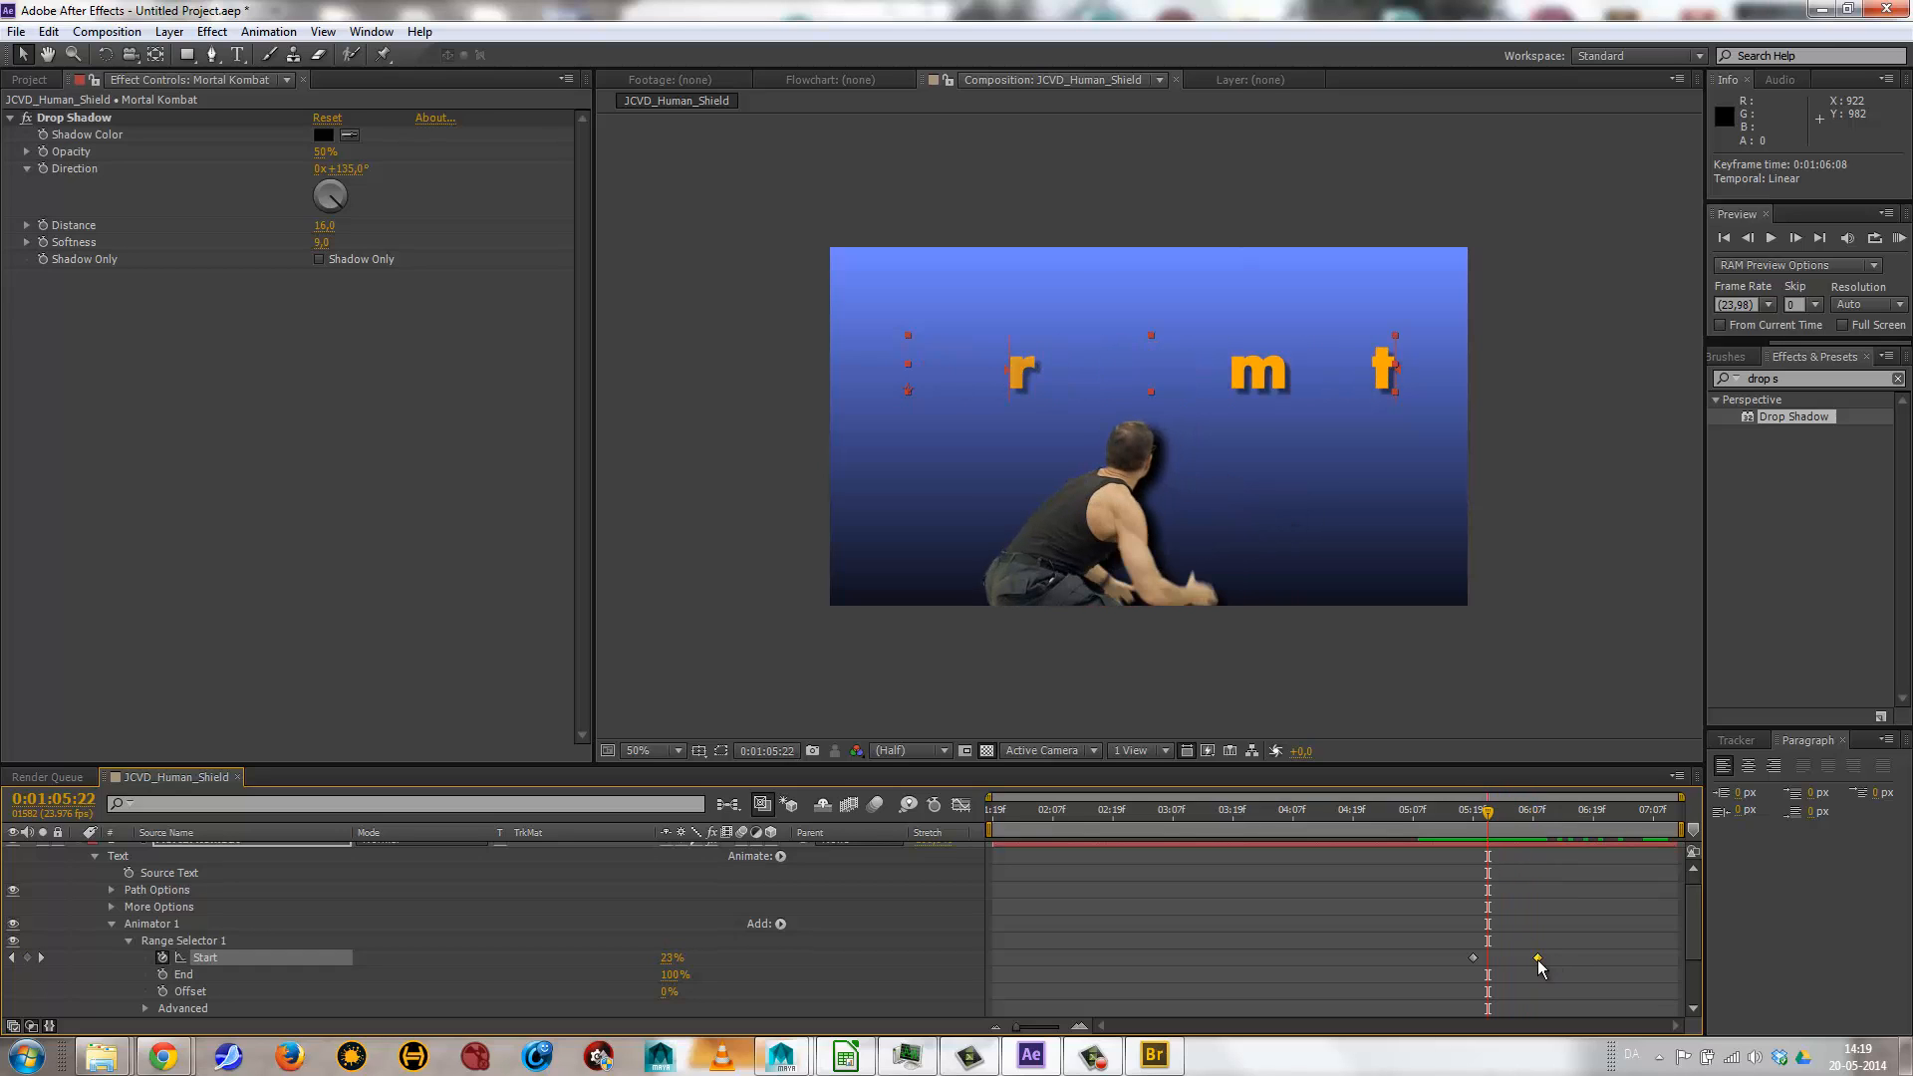
pyautogui.moveTo(1539, 960); pyautogui.dragTo(1618, 961)
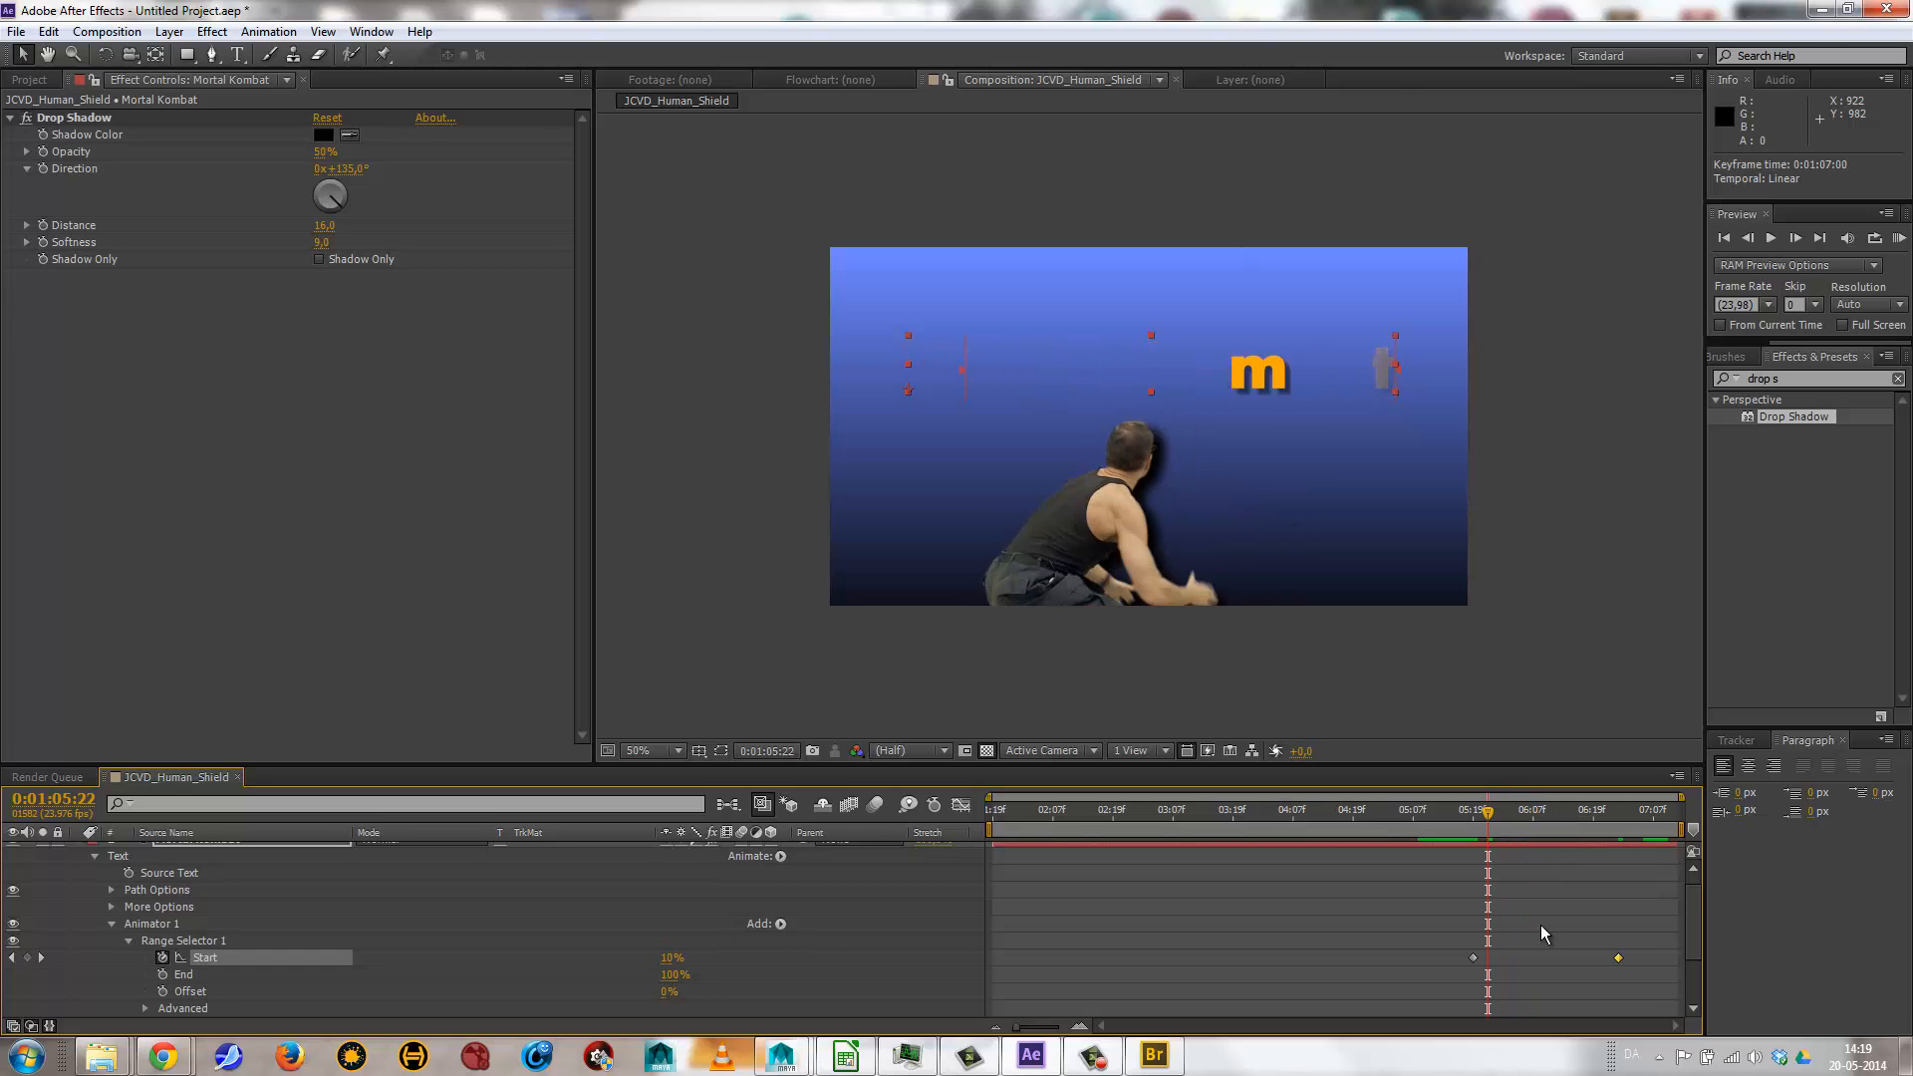
# Enlarge the timeline area and look through the properties available for animating the title's text.
pyautogui.moveTo(940, 765); pyautogui.dragTo(918, 581)
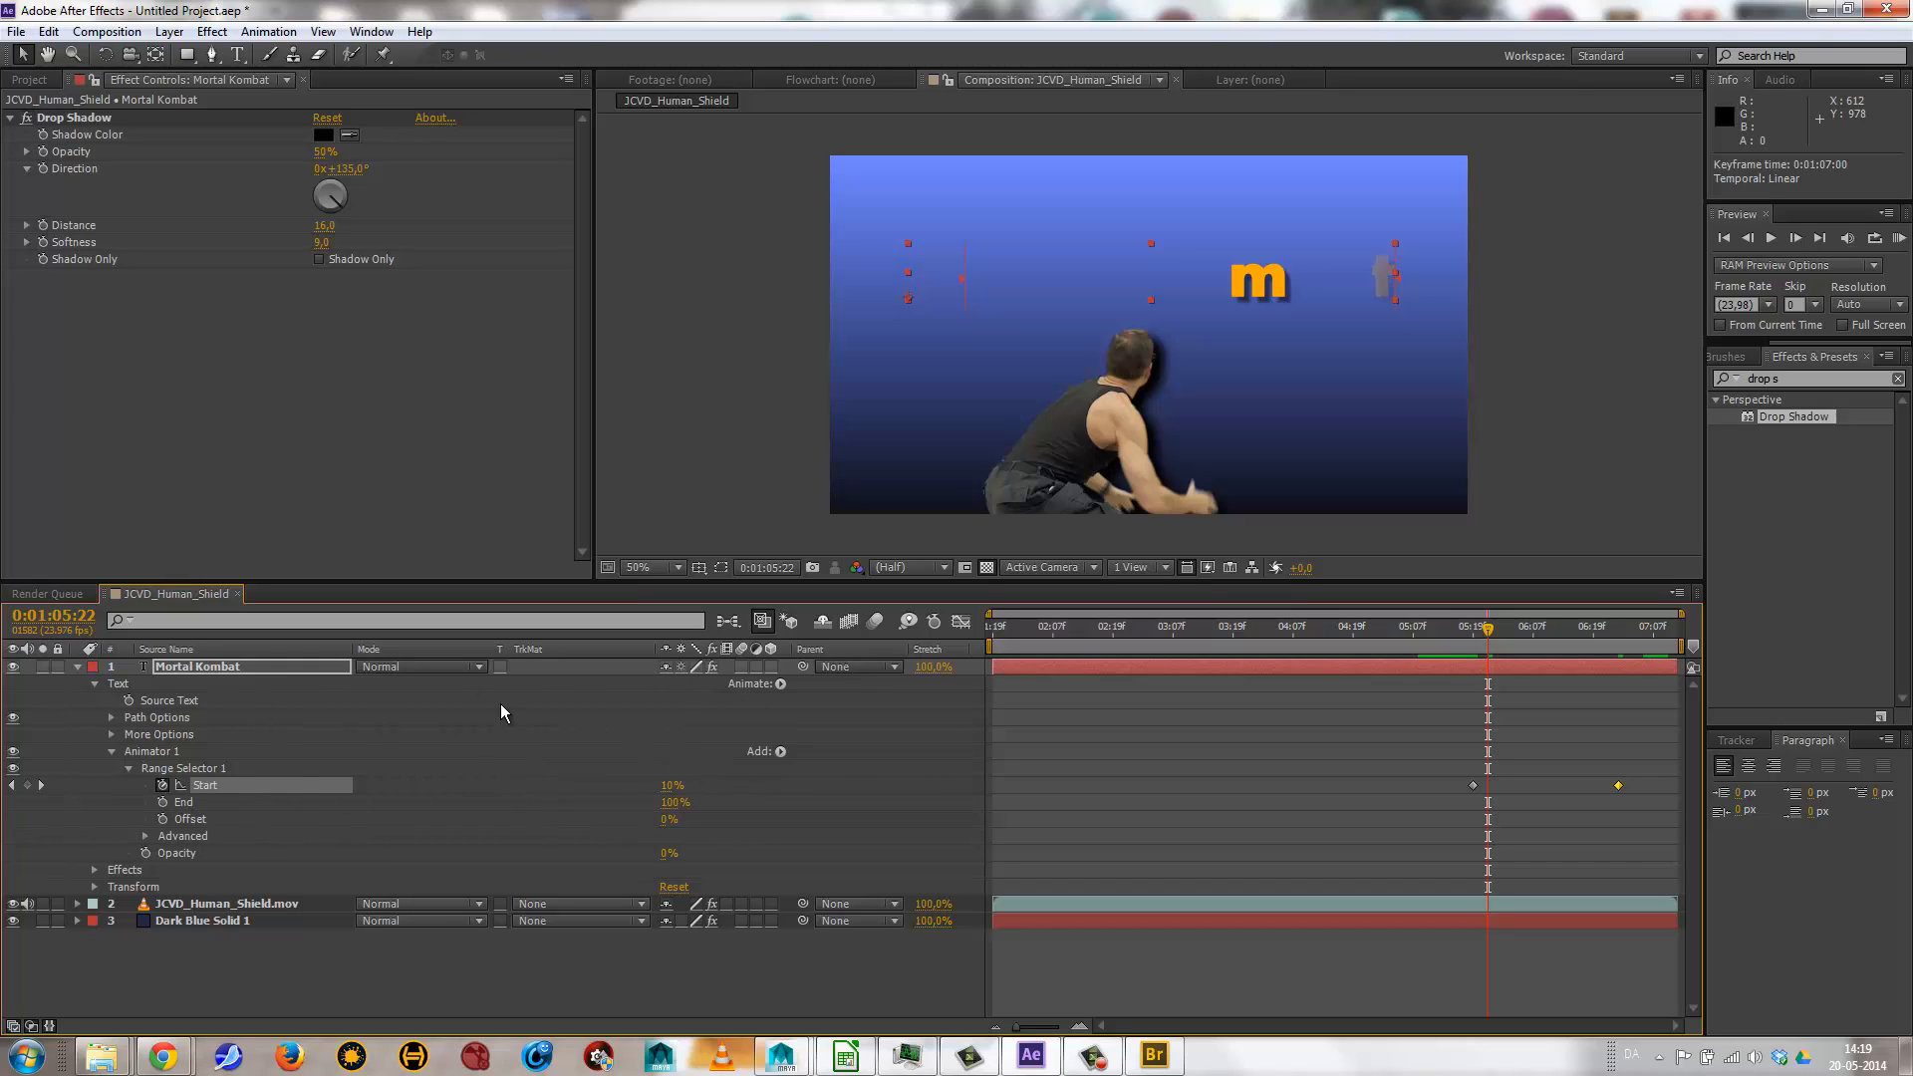
pyautogui.click(781, 685)
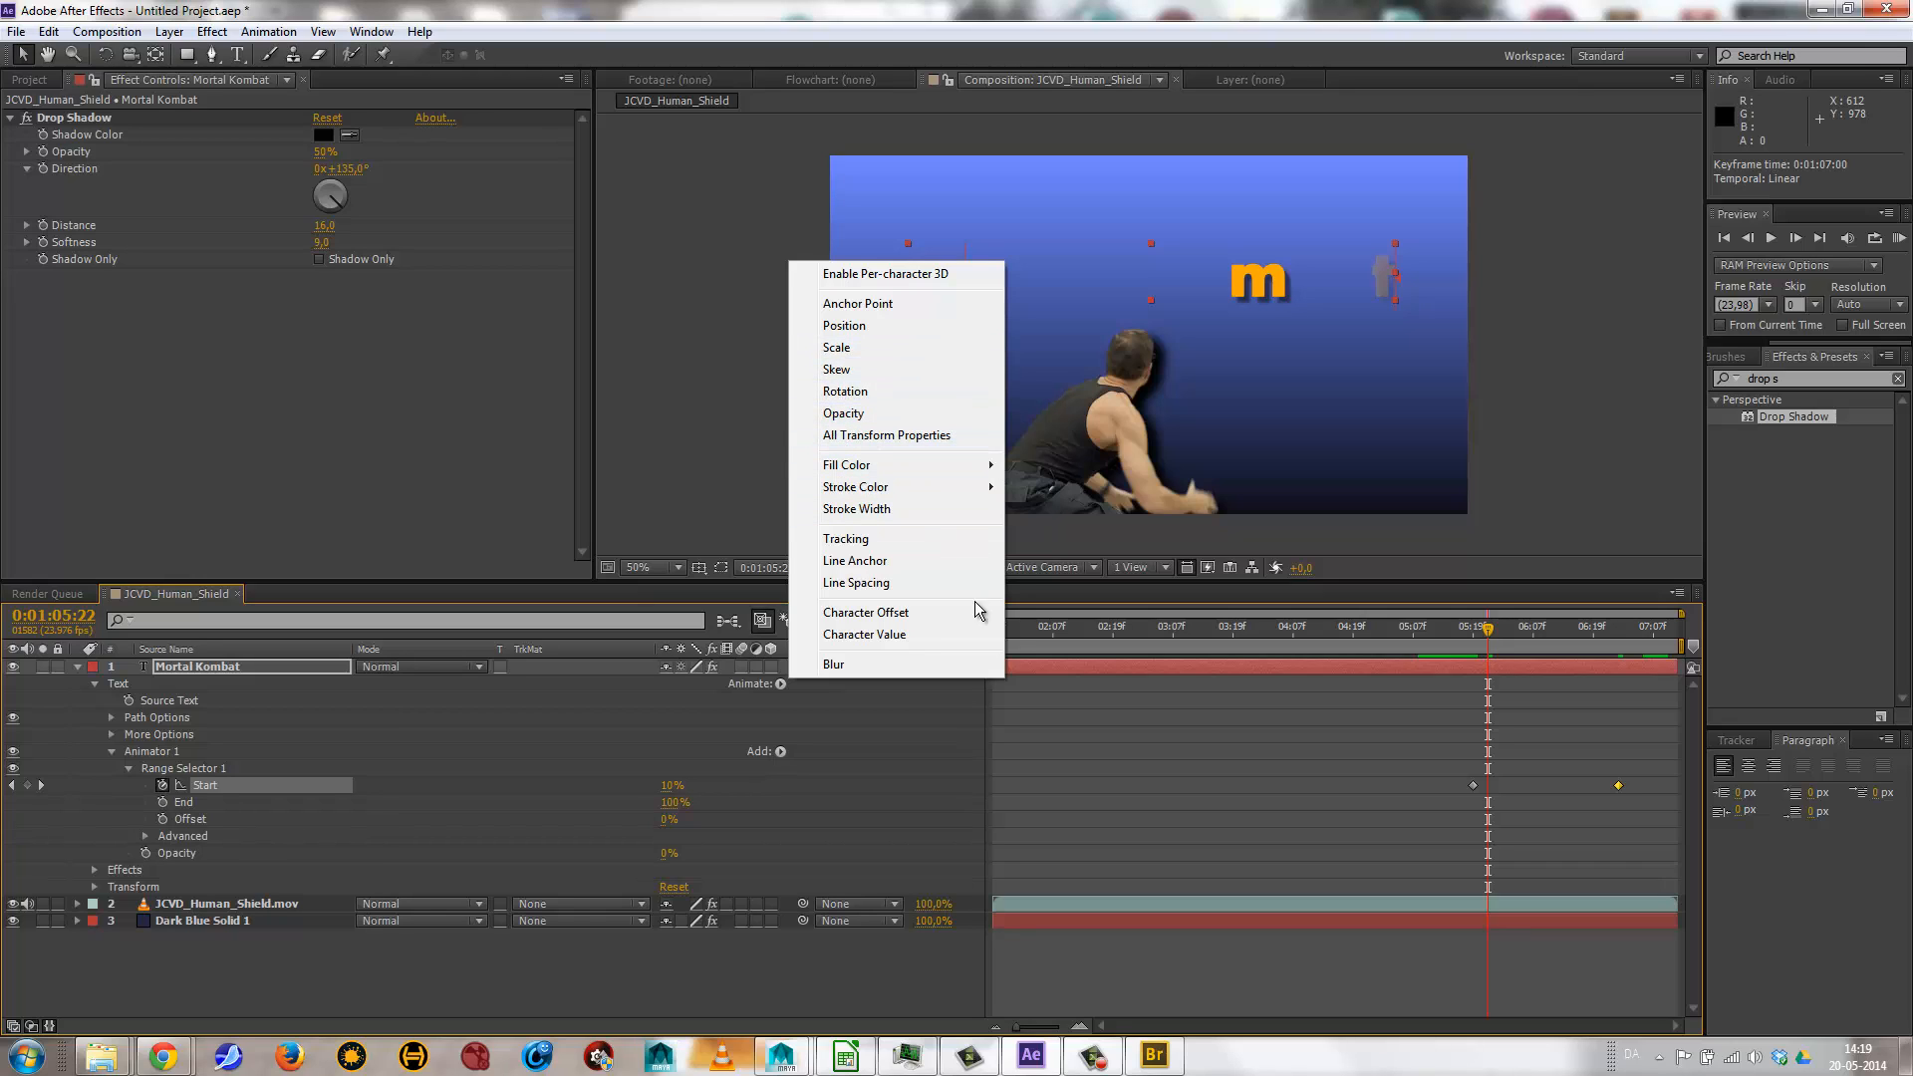
pyautogui.click(379, 986)
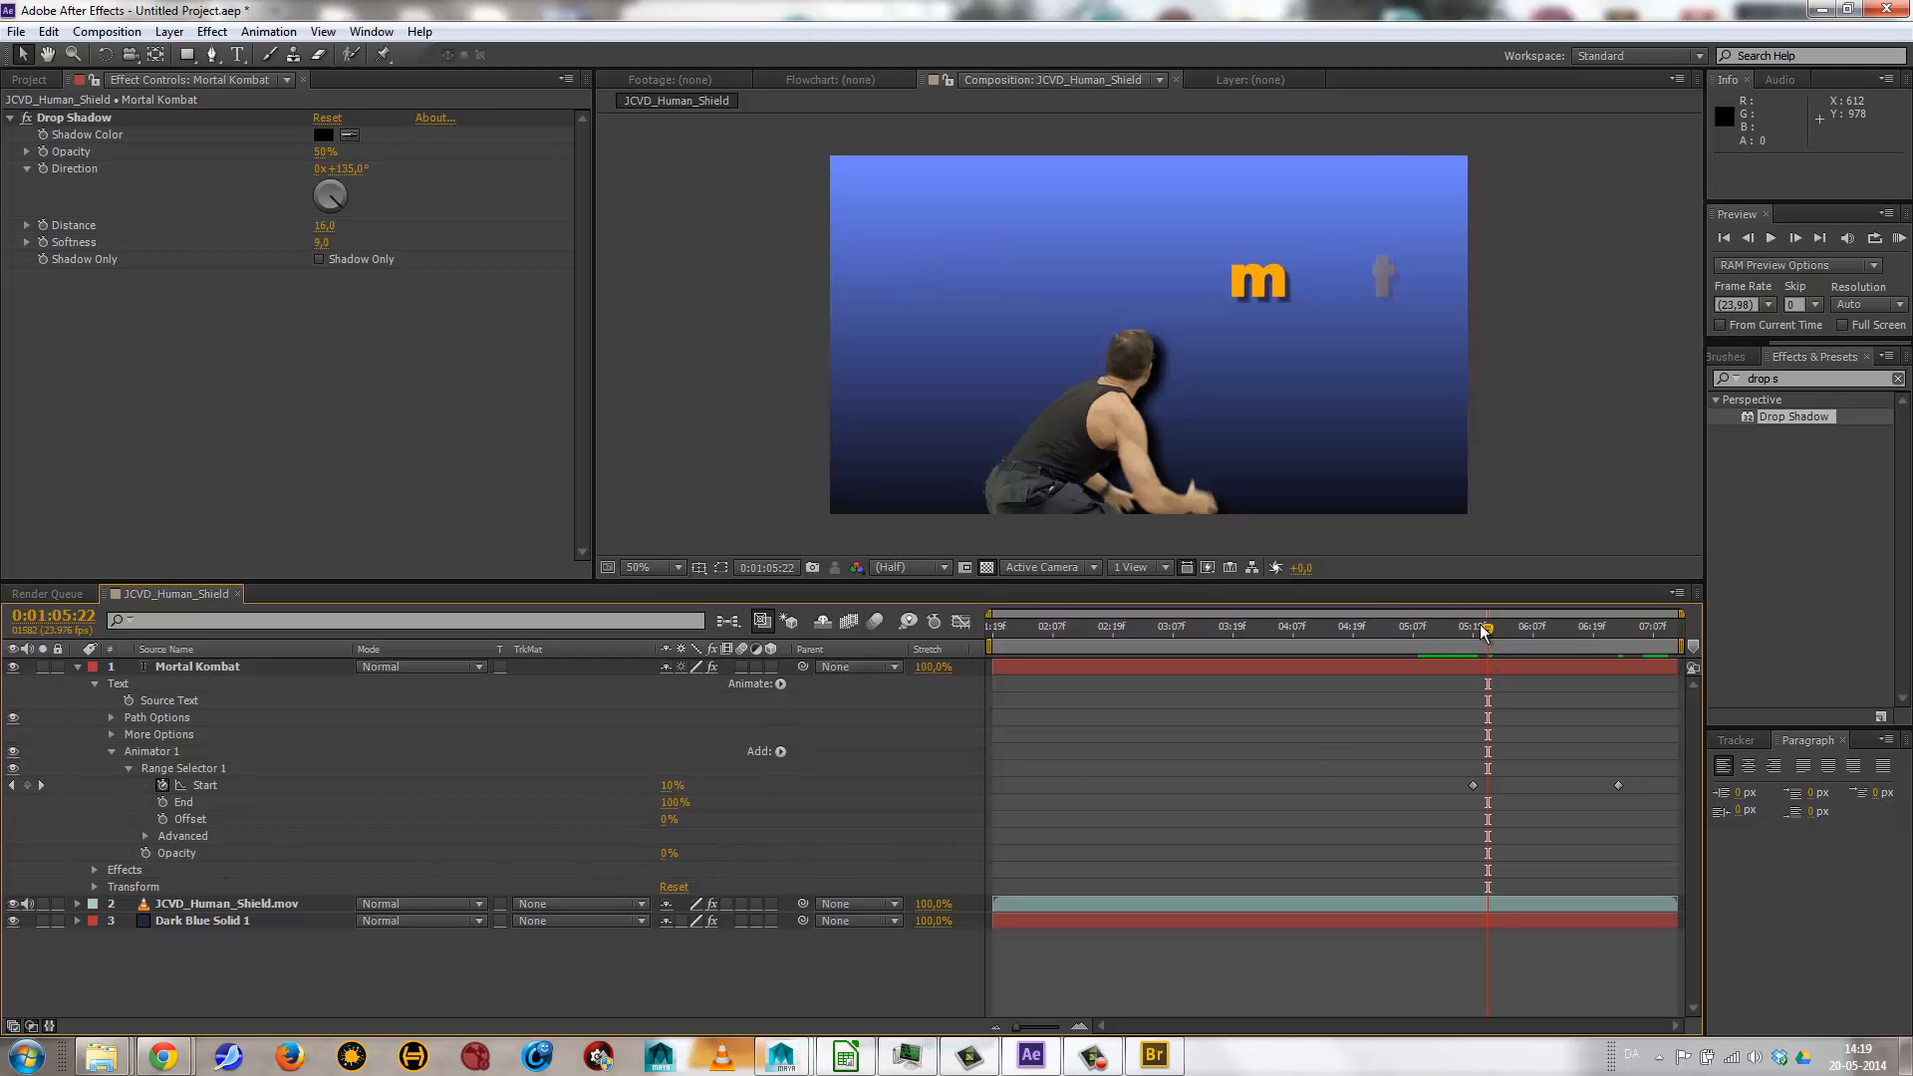
# Scrub the title's fade between 0:01:06:04 and 0:01:05:21 to examine how the Start value reveals the letters.
pyautogui.moveTo(1488, 629)
pyautogui.mouseDown()
pyautogui.moveTo(1619, 624)
pyautogui.moveTo(1485, 616)
pyautogui.moveTo(1619, 594)
pyautogui.moveTo(1516, 610)
pyautogui.mouseUp()
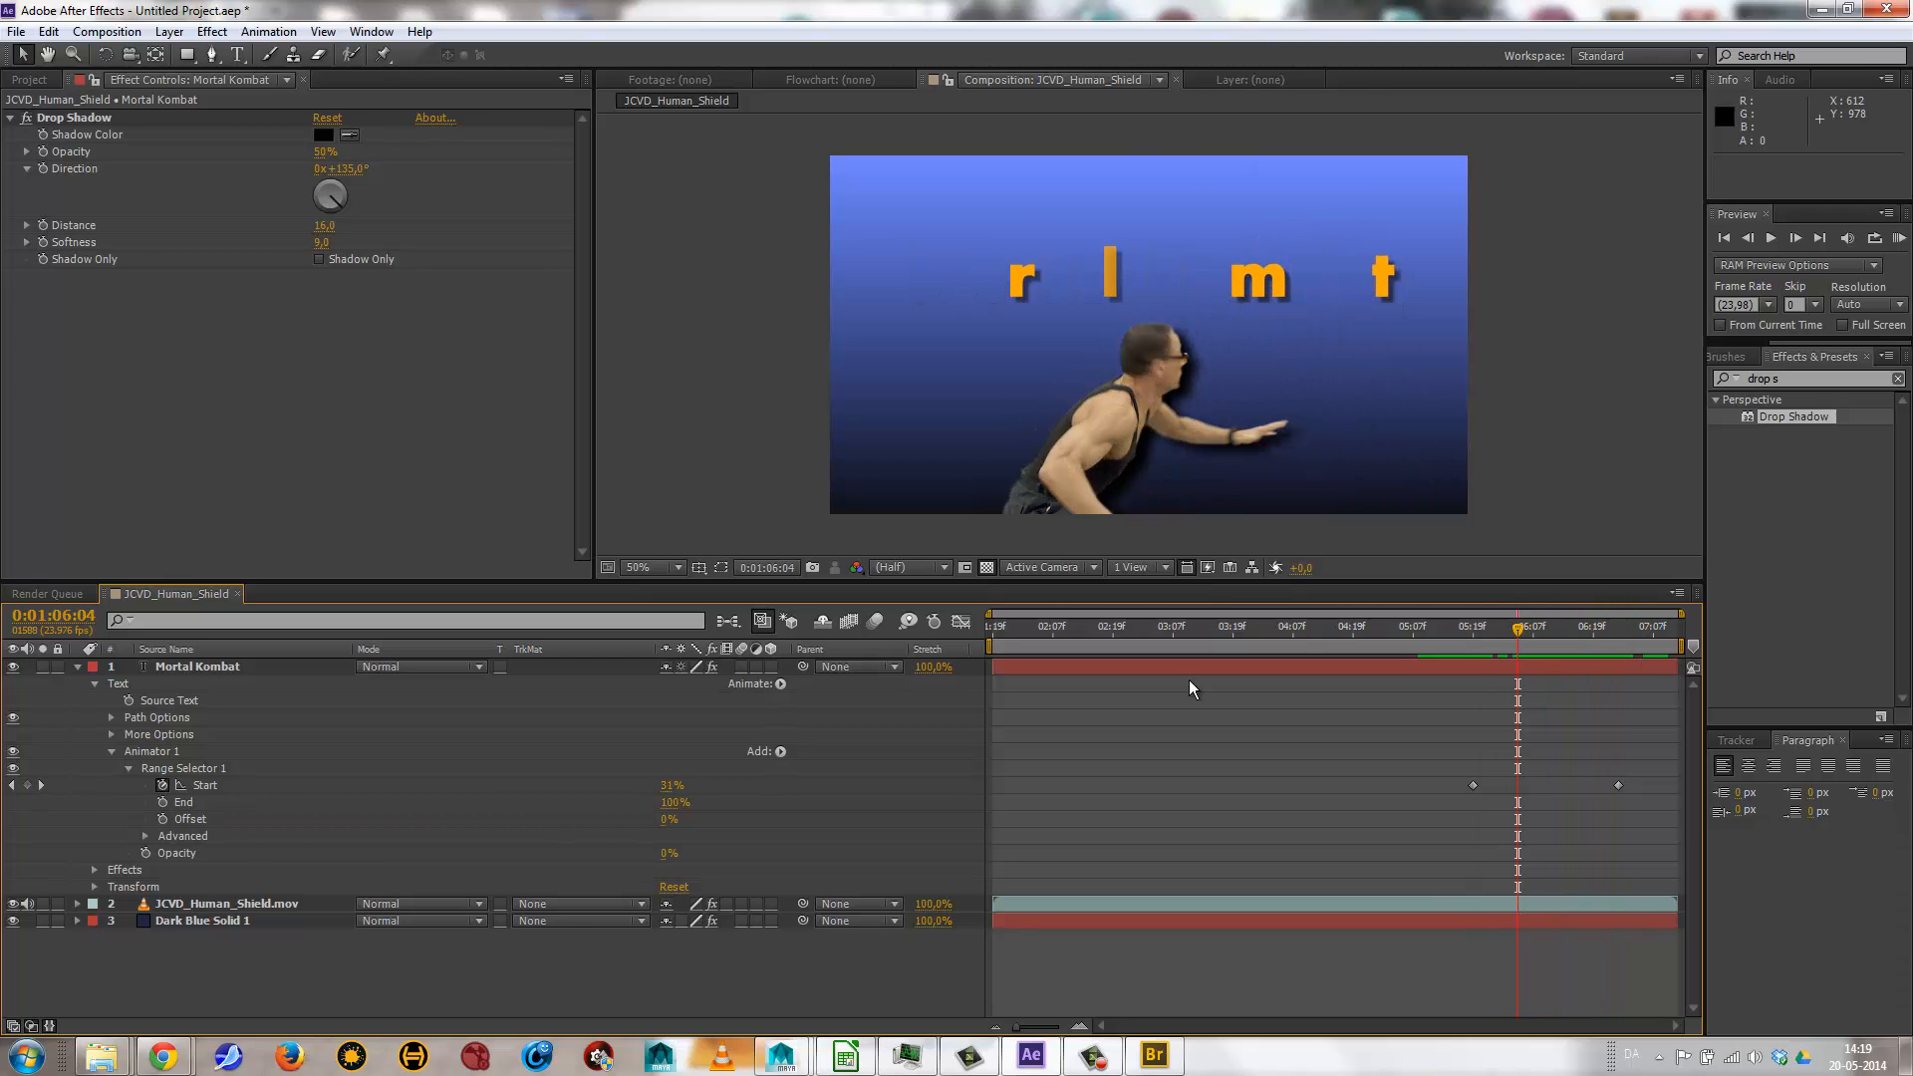
pyautogui.click(146, 836)
pyautogui.click(146, 836)
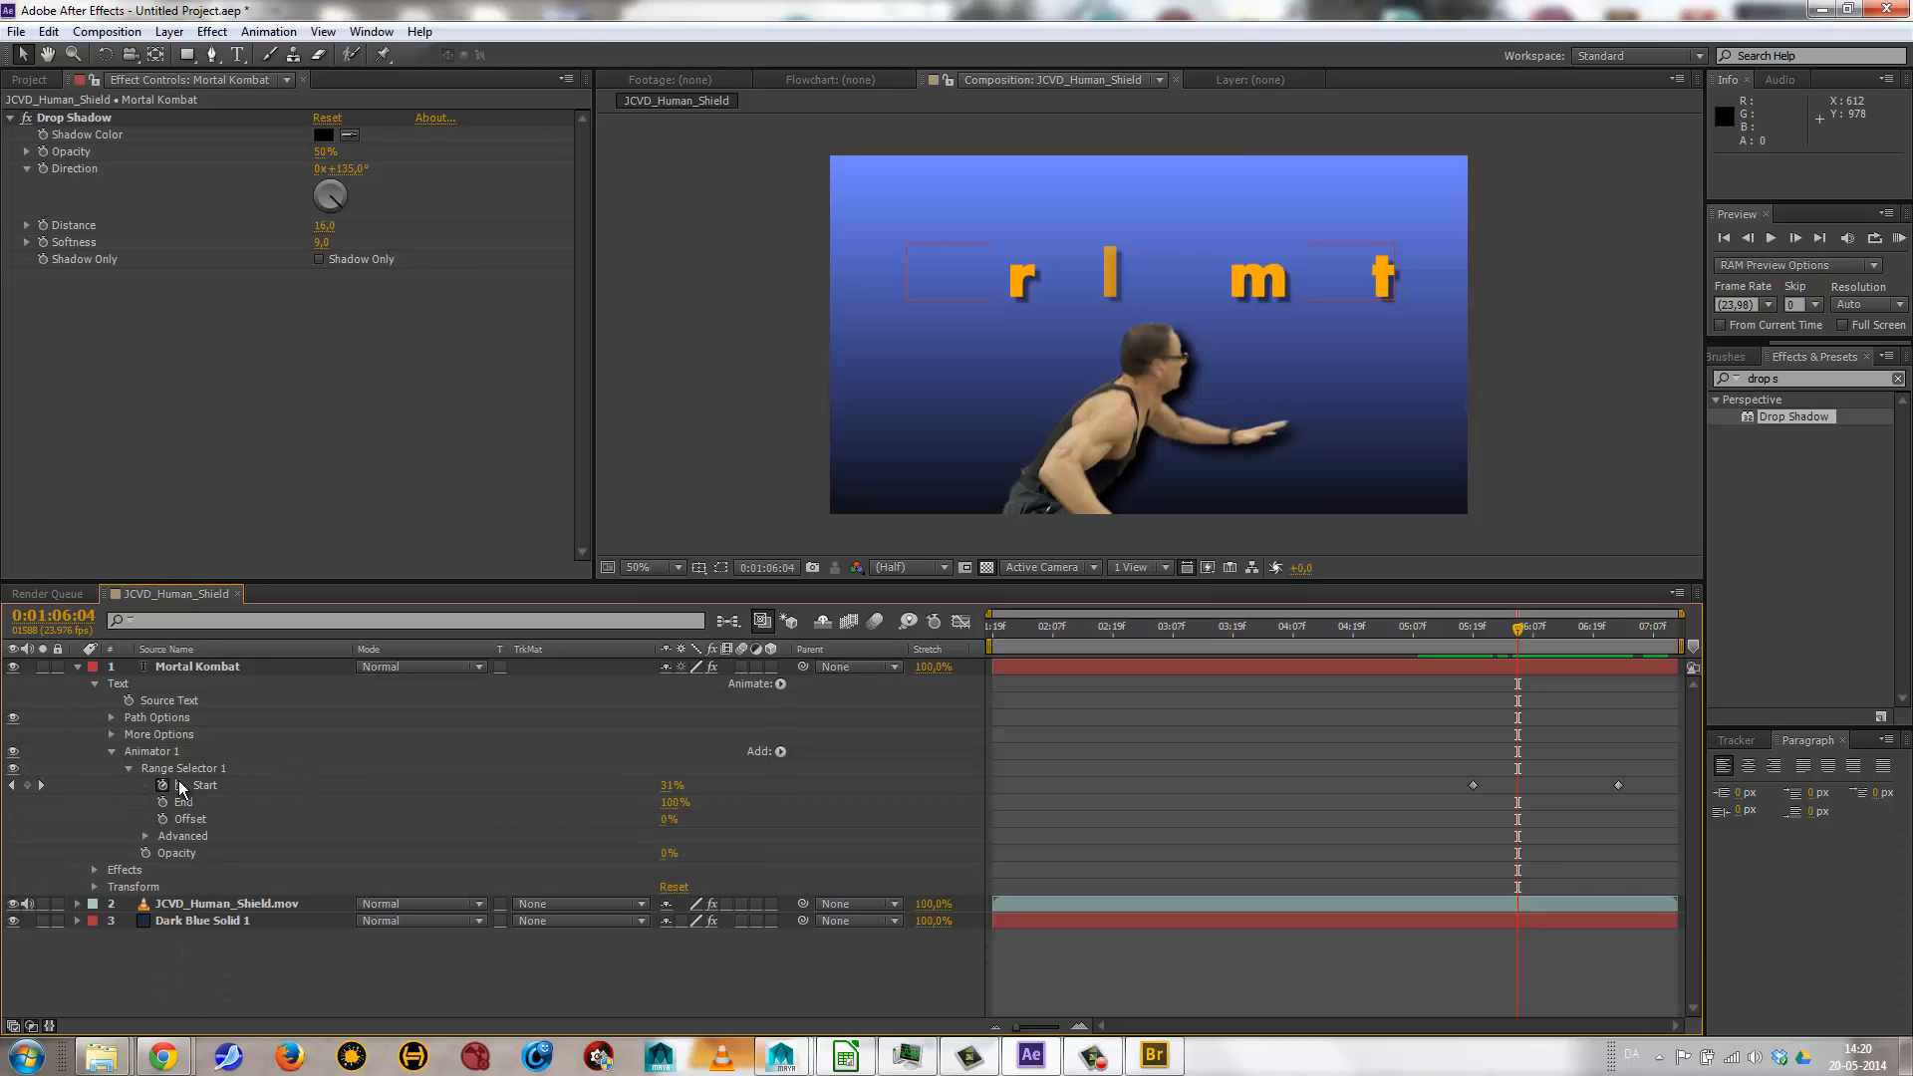
pyautogui.moveTo(1550, 648); pyautogui.dragTo(1483, 664)
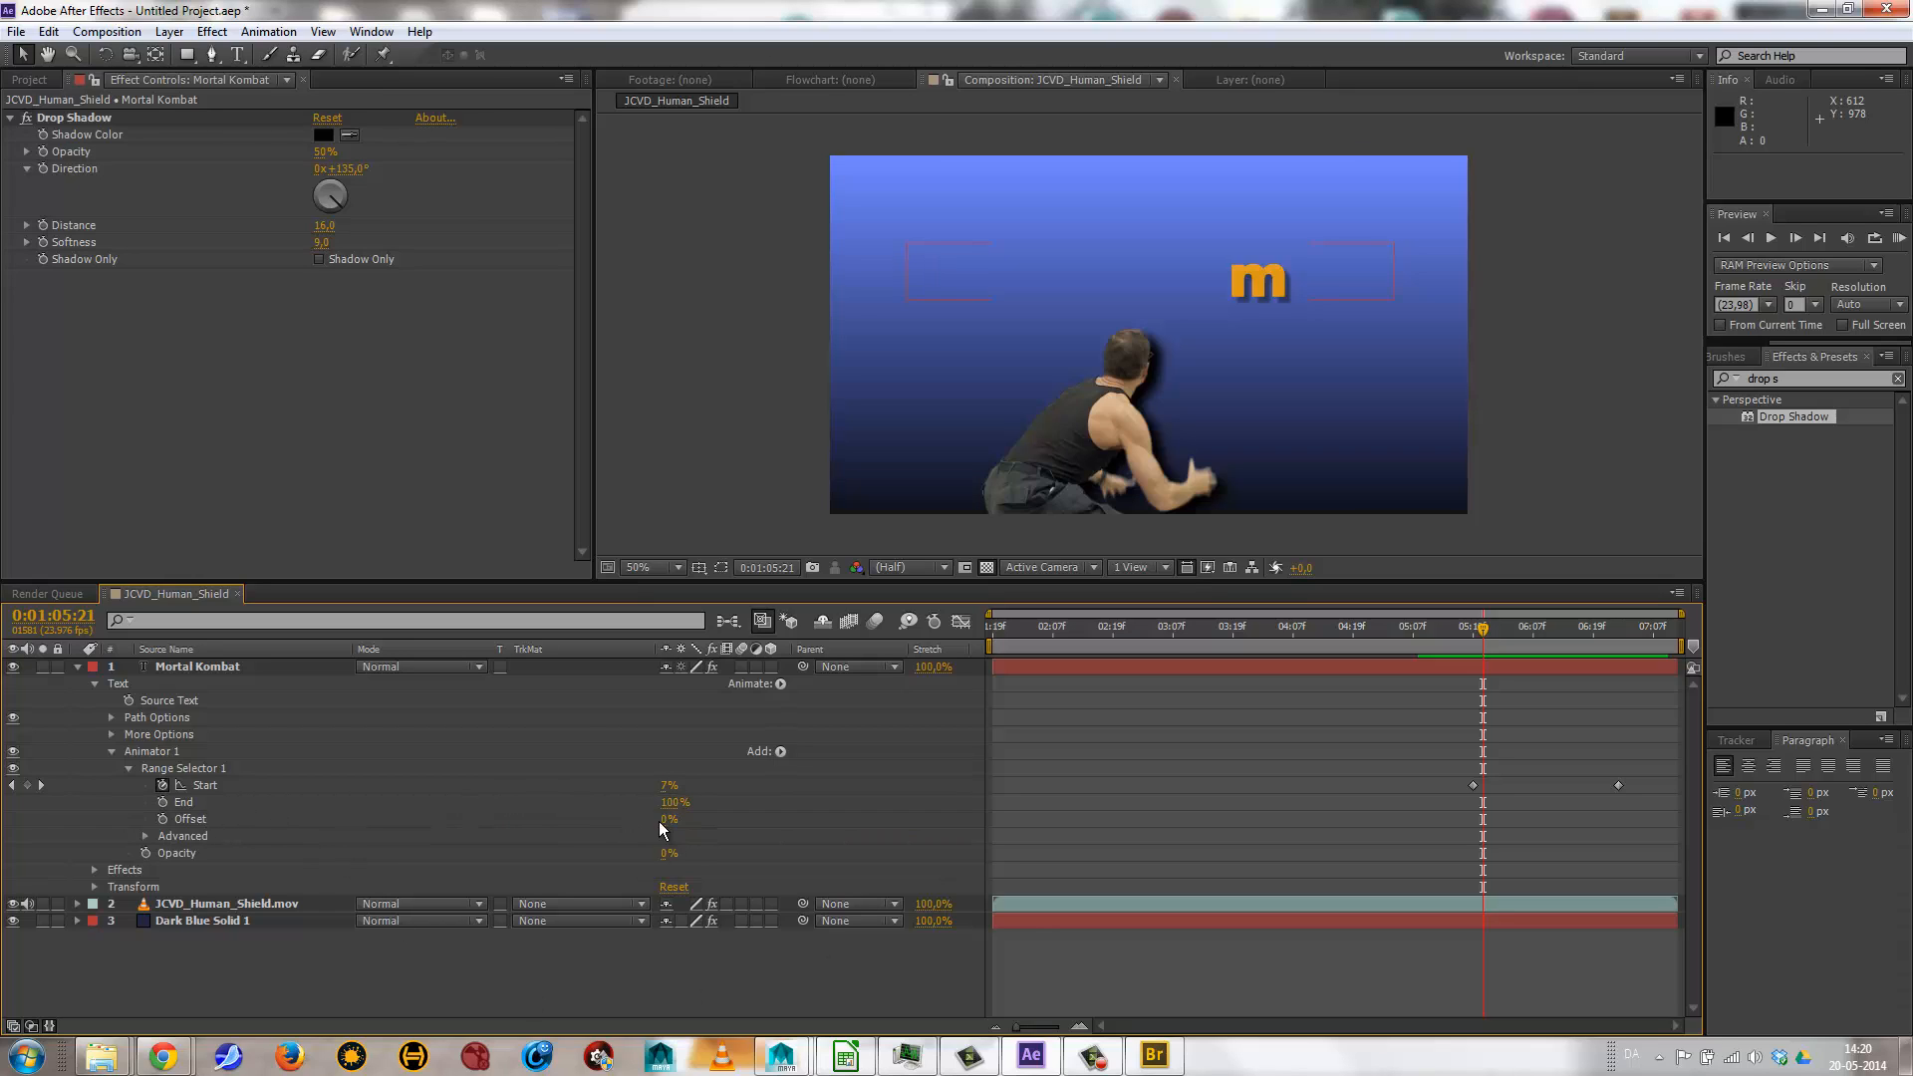
# Try the range selector's End at 0%, scrub to 0:01:06:08 to check the effect, and restore End to 100%.
pyautogui.moveTo(674, 821)
pyautogui.mouseDown()
pyautogui.moveTo(709, 819)
pyautogui.moveTo(657, 828)
pyautogui.moveTo(670, 819)
pyautogui.mouseUp()
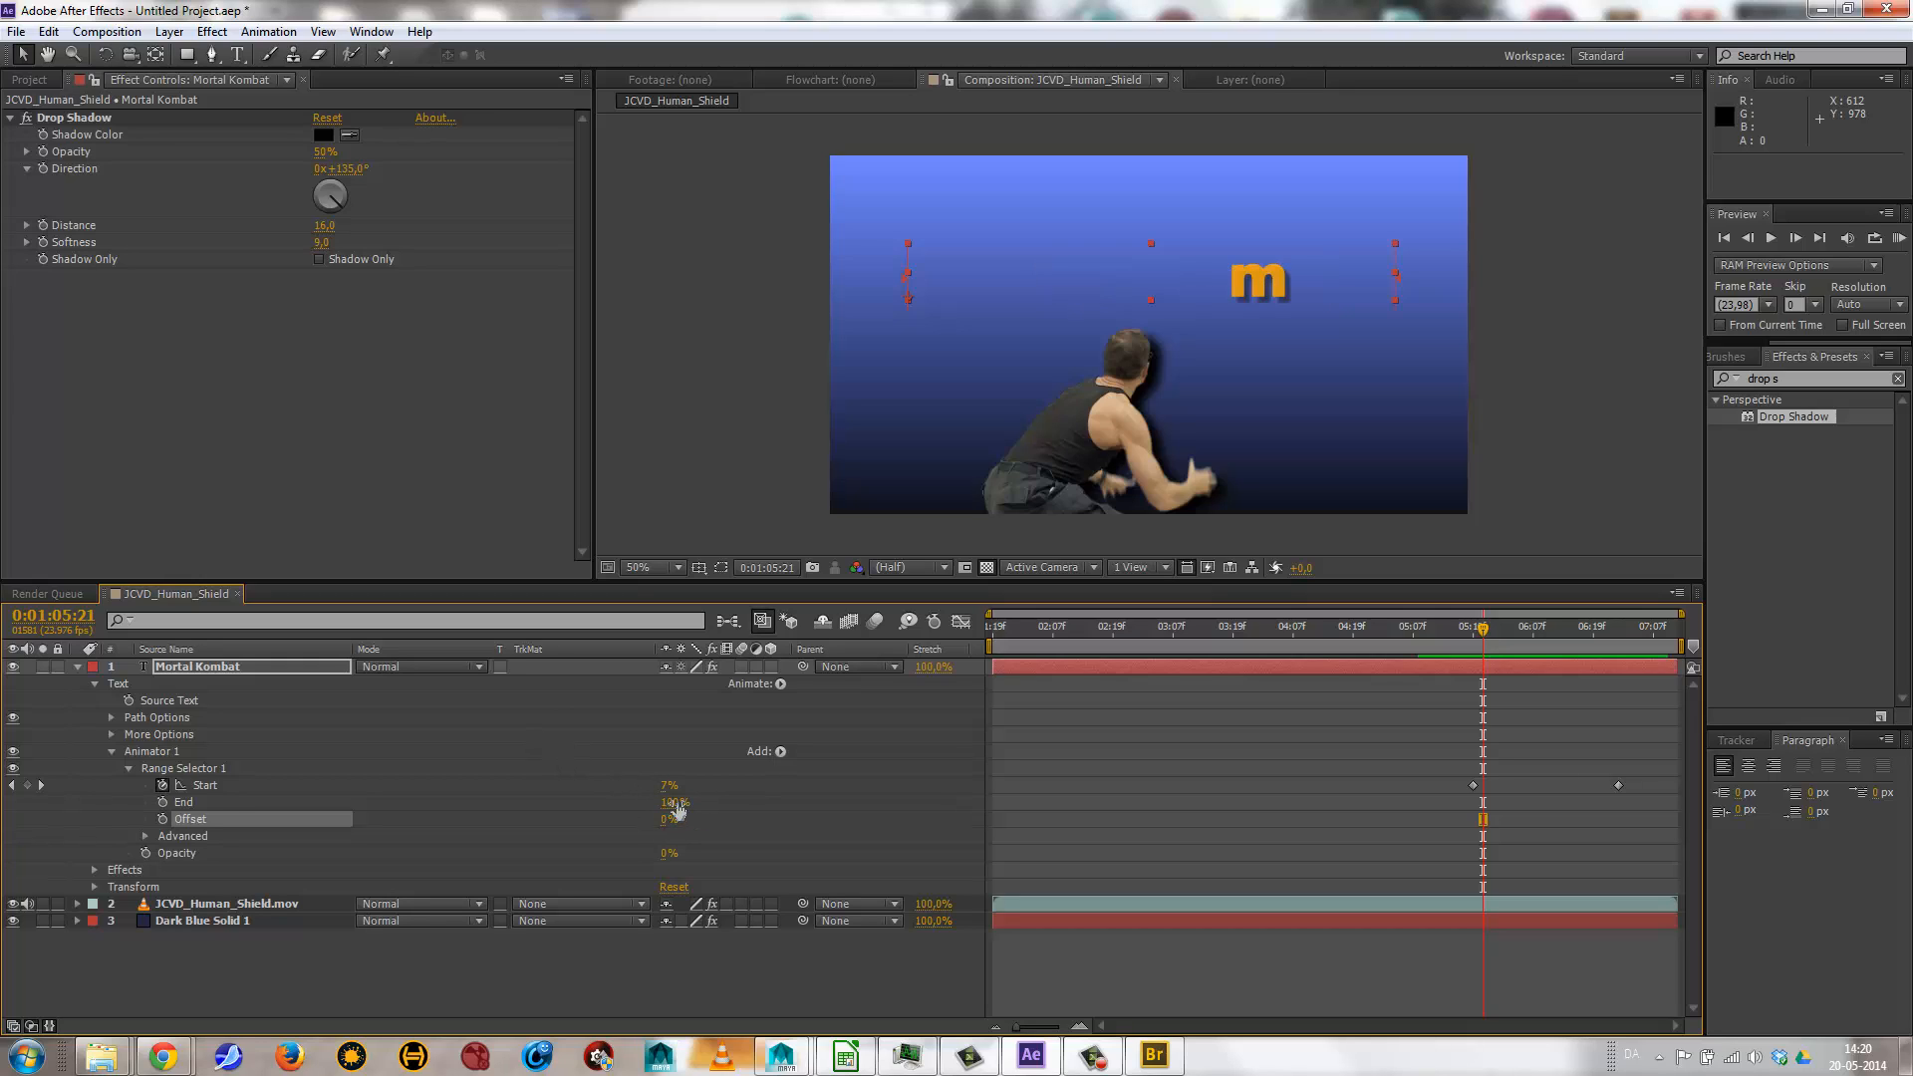
pyautogui.moveTo(676, 809); pyautogui.dragTo(538, 802)
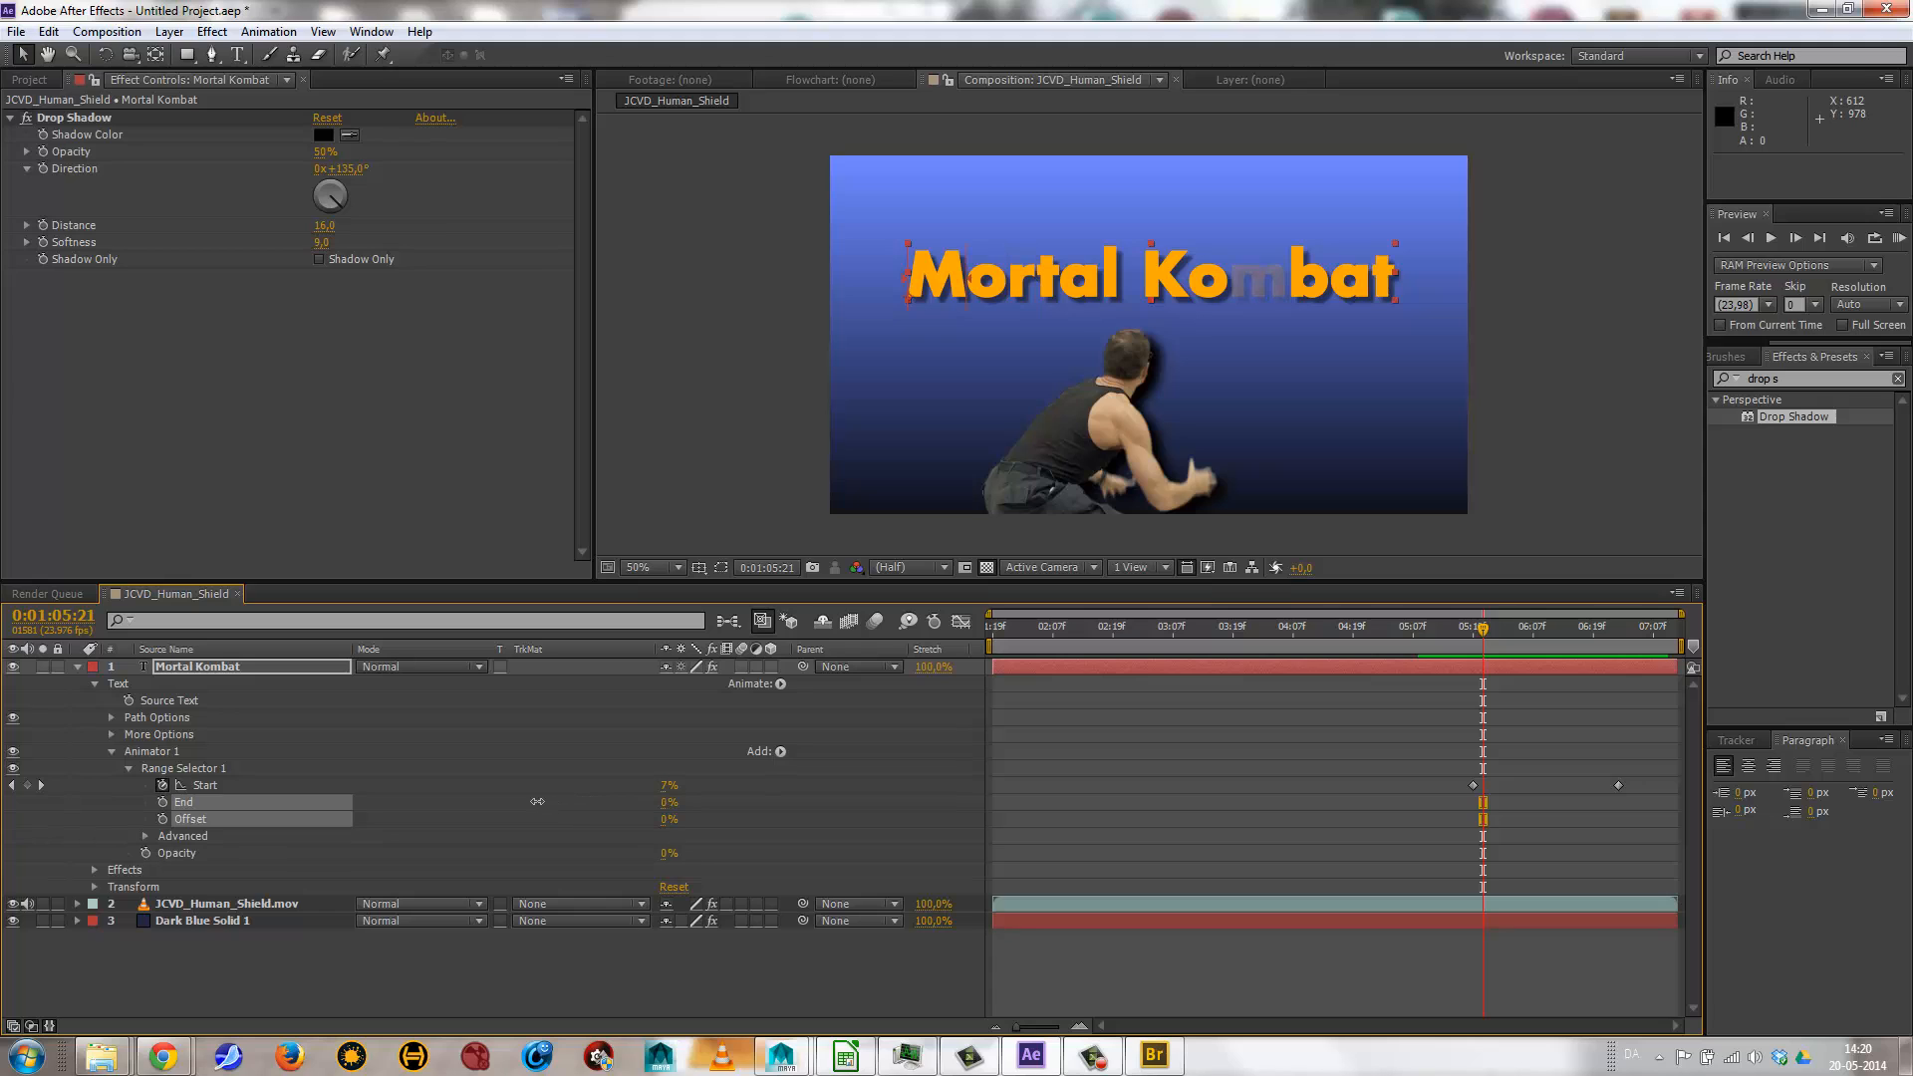
pyautogui.moveTo(1485, 620); pyautogui.dragTo(1537, 629)
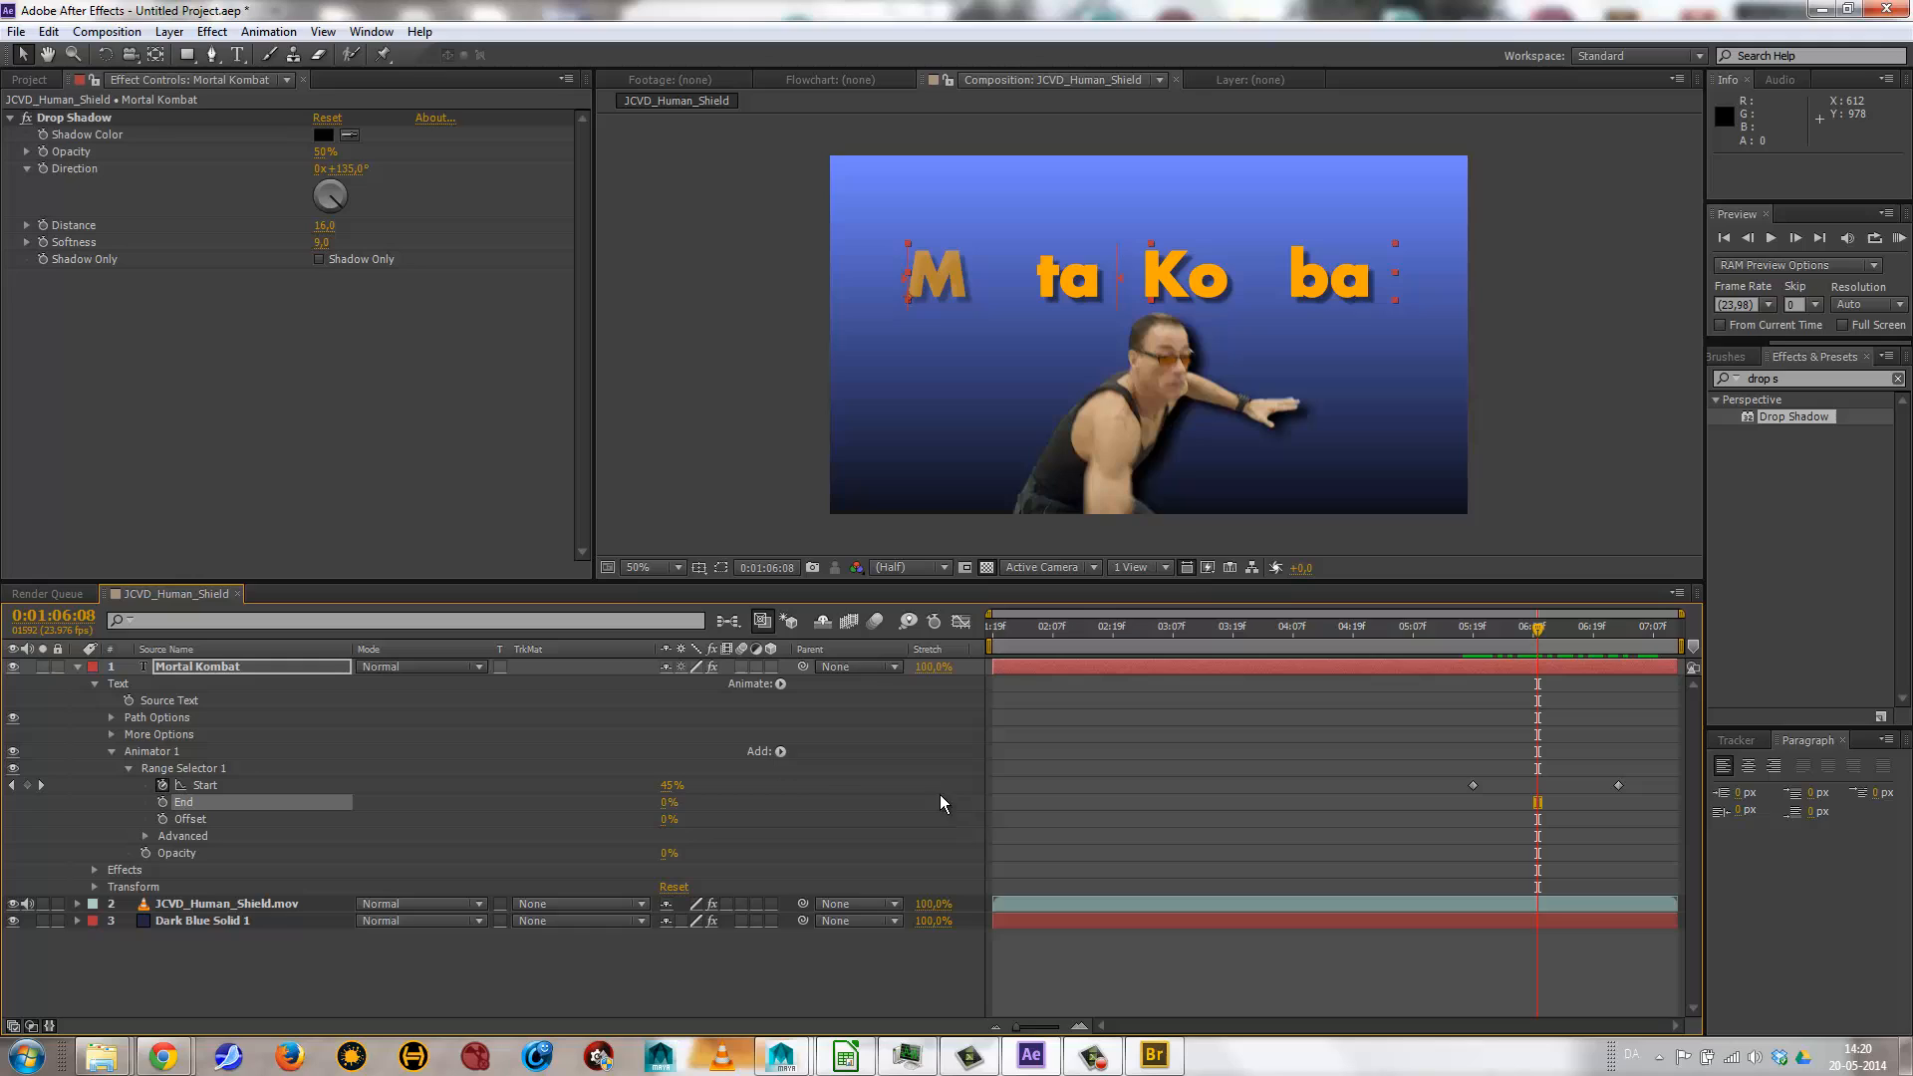
pyautogui.click(670, 803)
pyautogui.write('100')
pyautogui.press('Return')
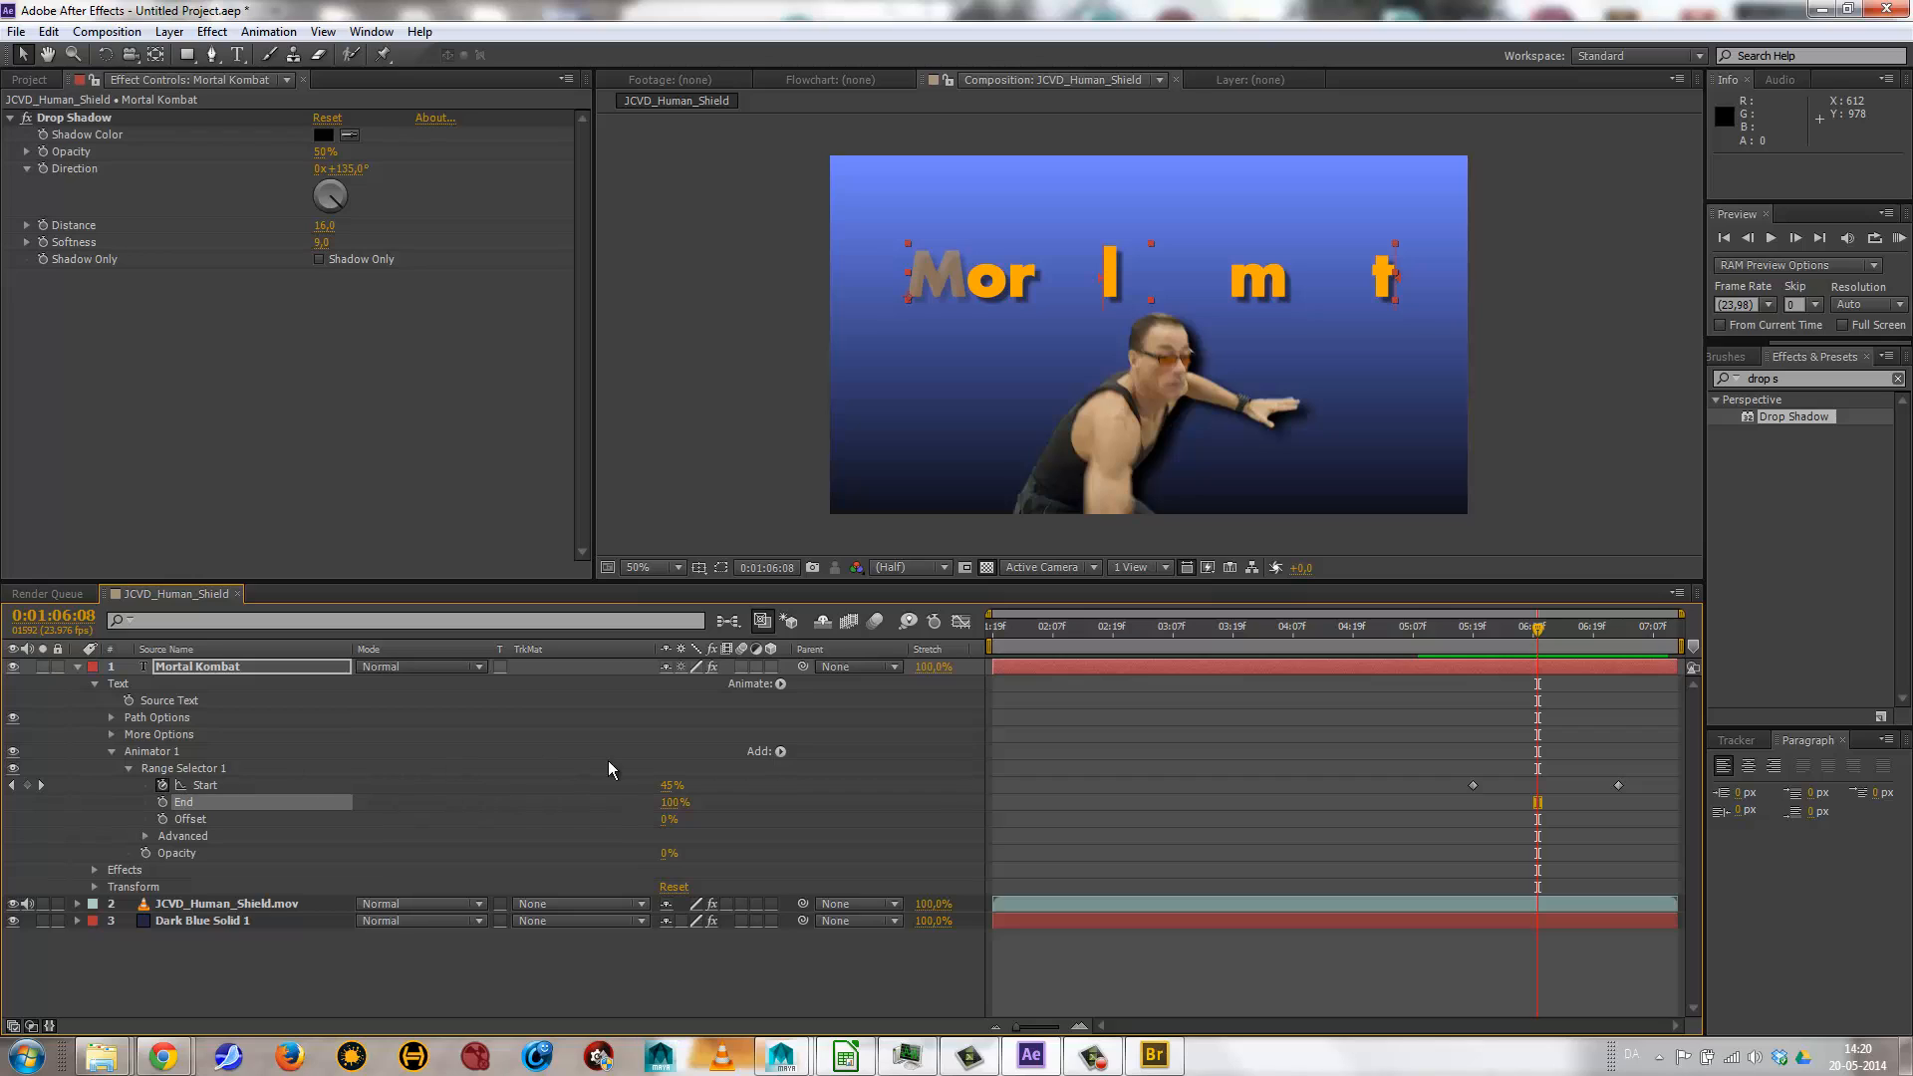
# Expand the range selector's Advanced options, set Based On to Characters, and check the fade and the available Units.
pyautogui.click(146, 837)
pyautogui.scroll(-3, 405, 827)
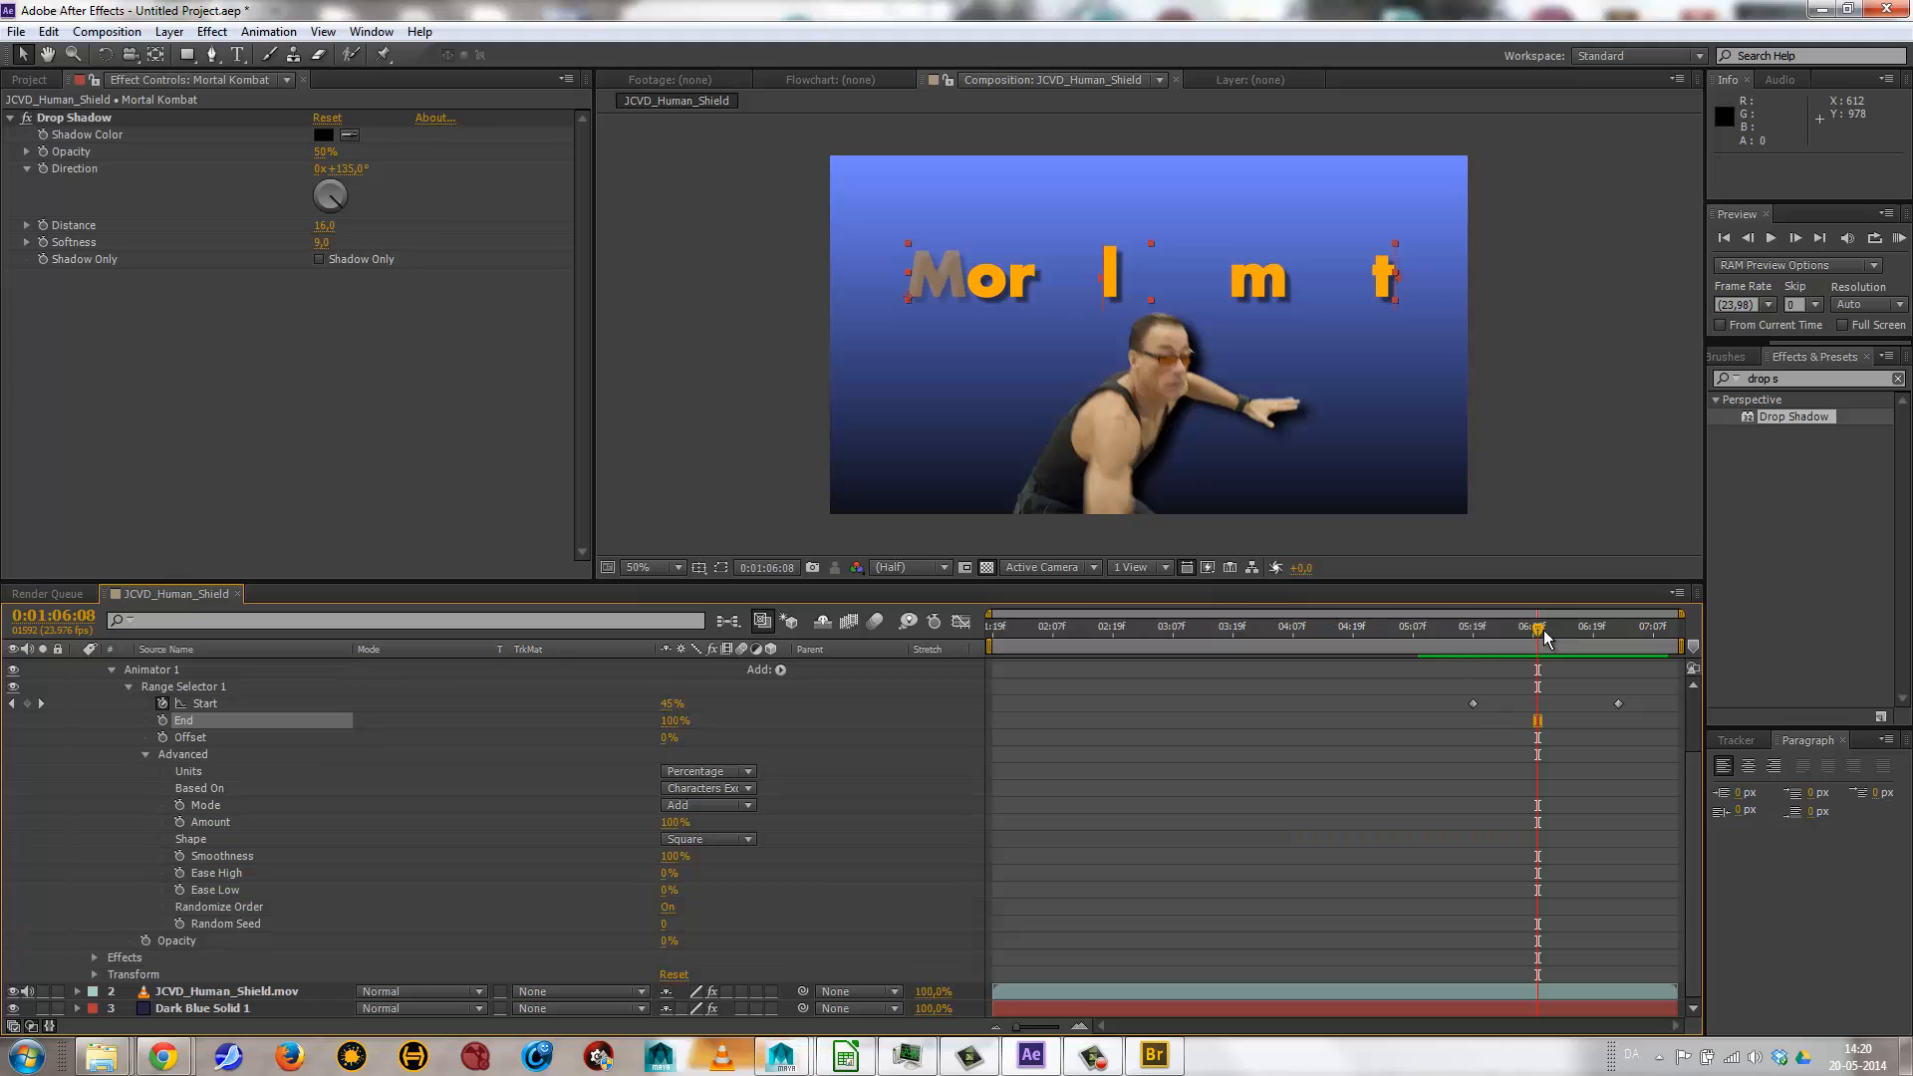
pyautogui.moveTo(1544, 630)
pyautogui.mouseDown()
pyautogui.moveTo(1491, 628)
pyautogui.moveTo(1532, 624)
pyautogui.mouseUp()
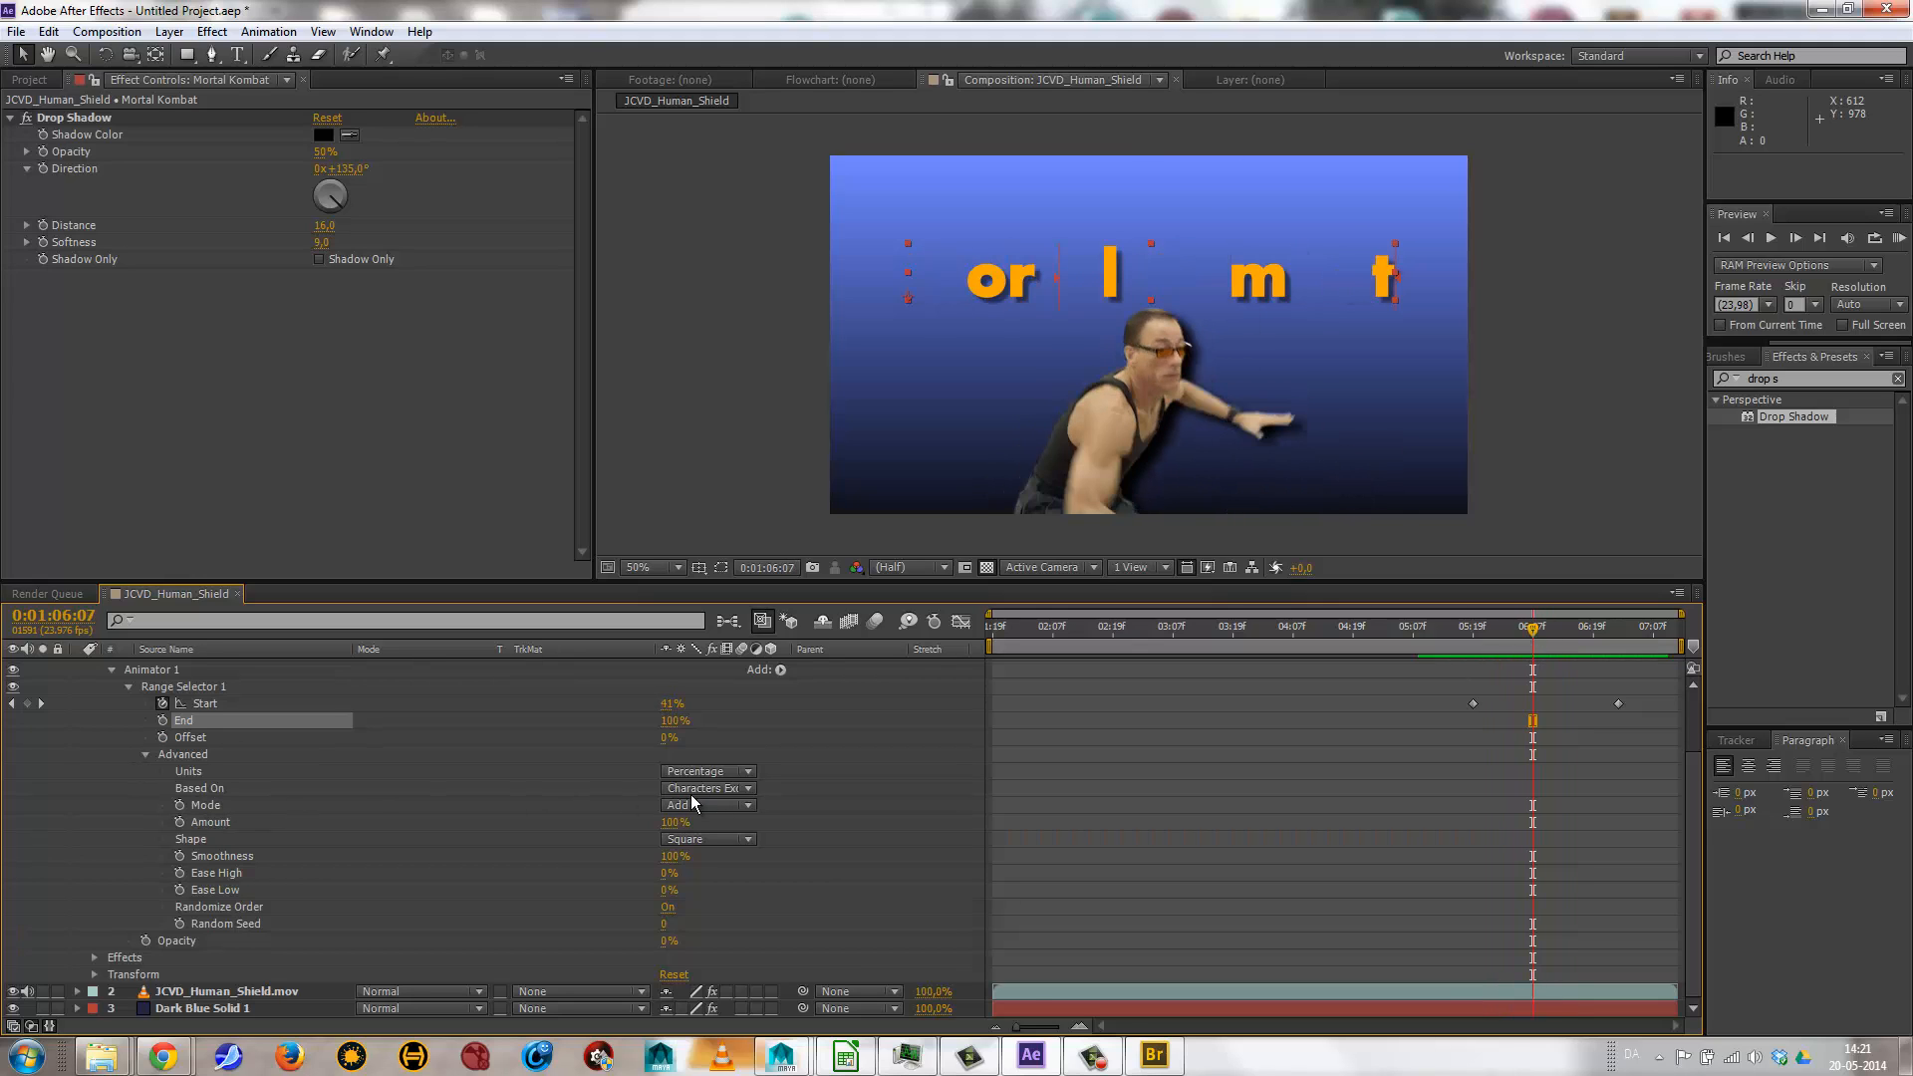
pyautogui.click(741, 788)
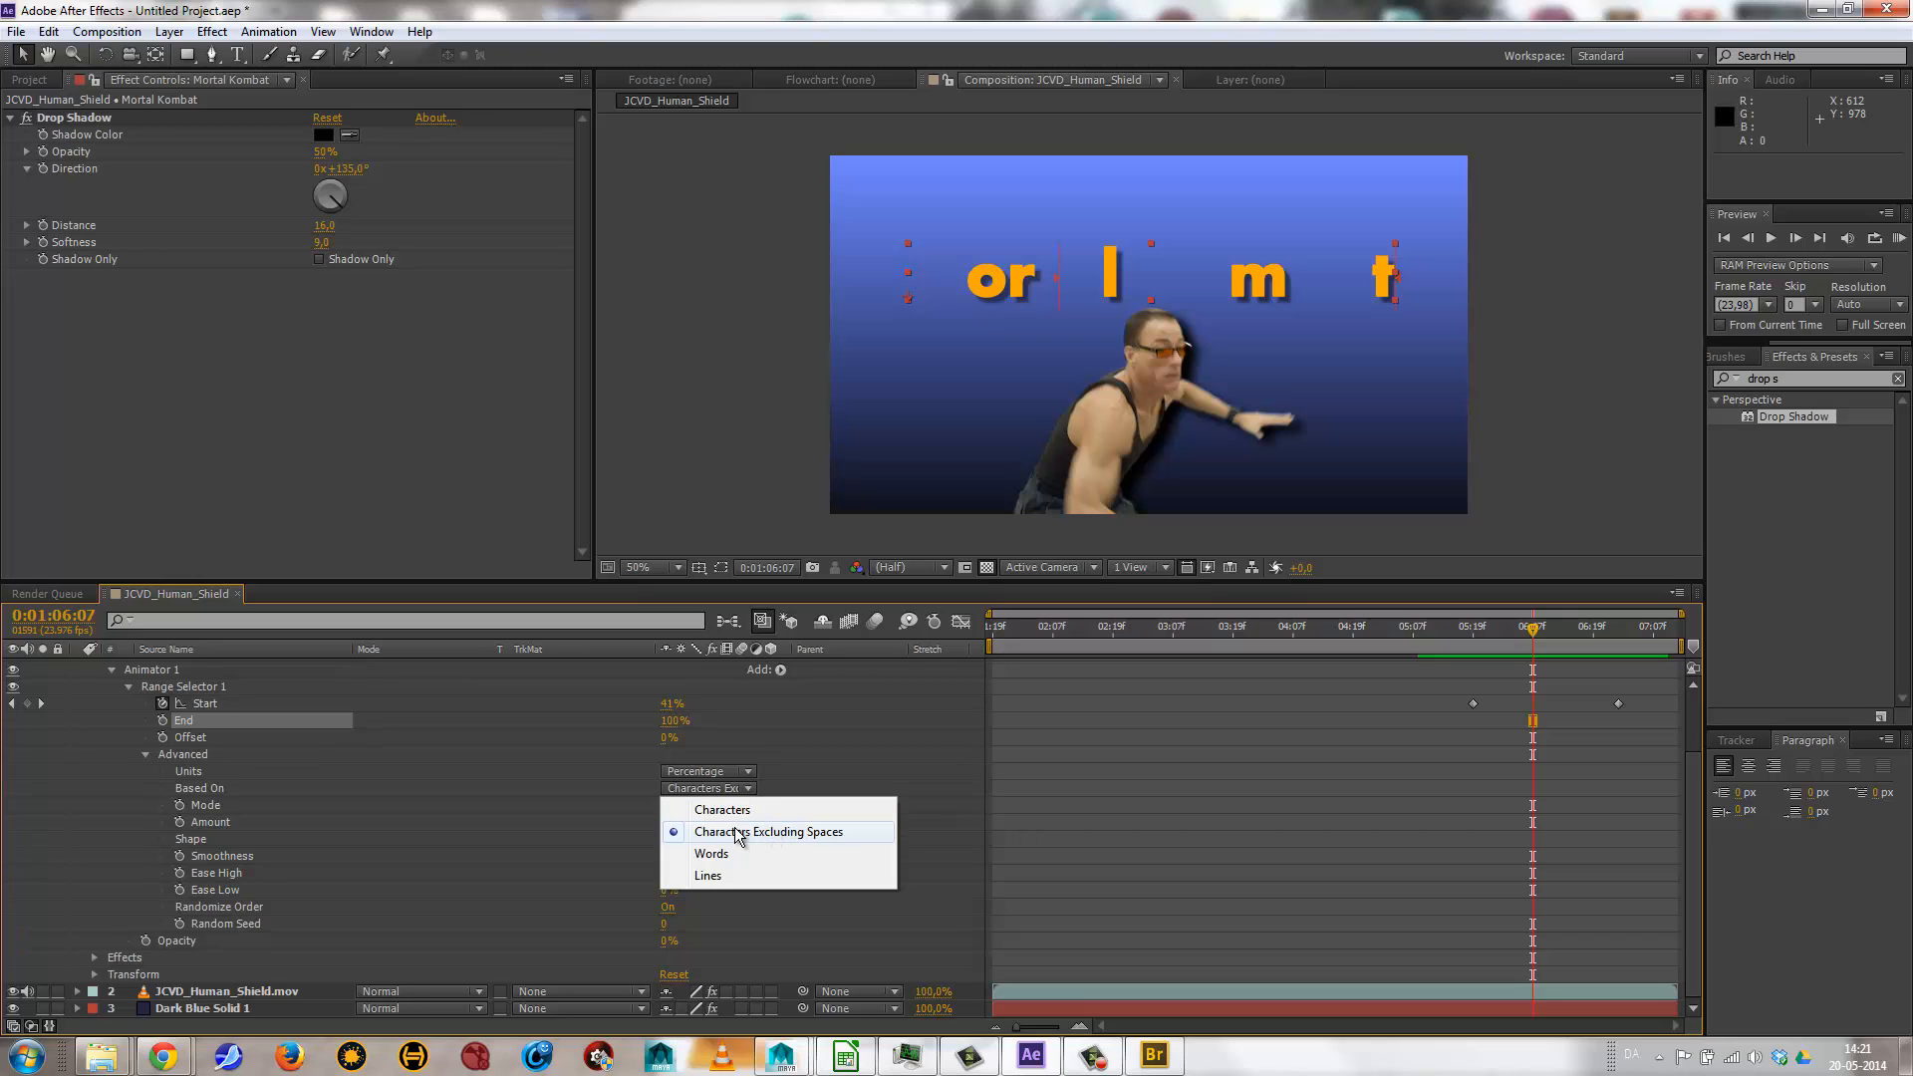
pyautogui.click(736, 809)
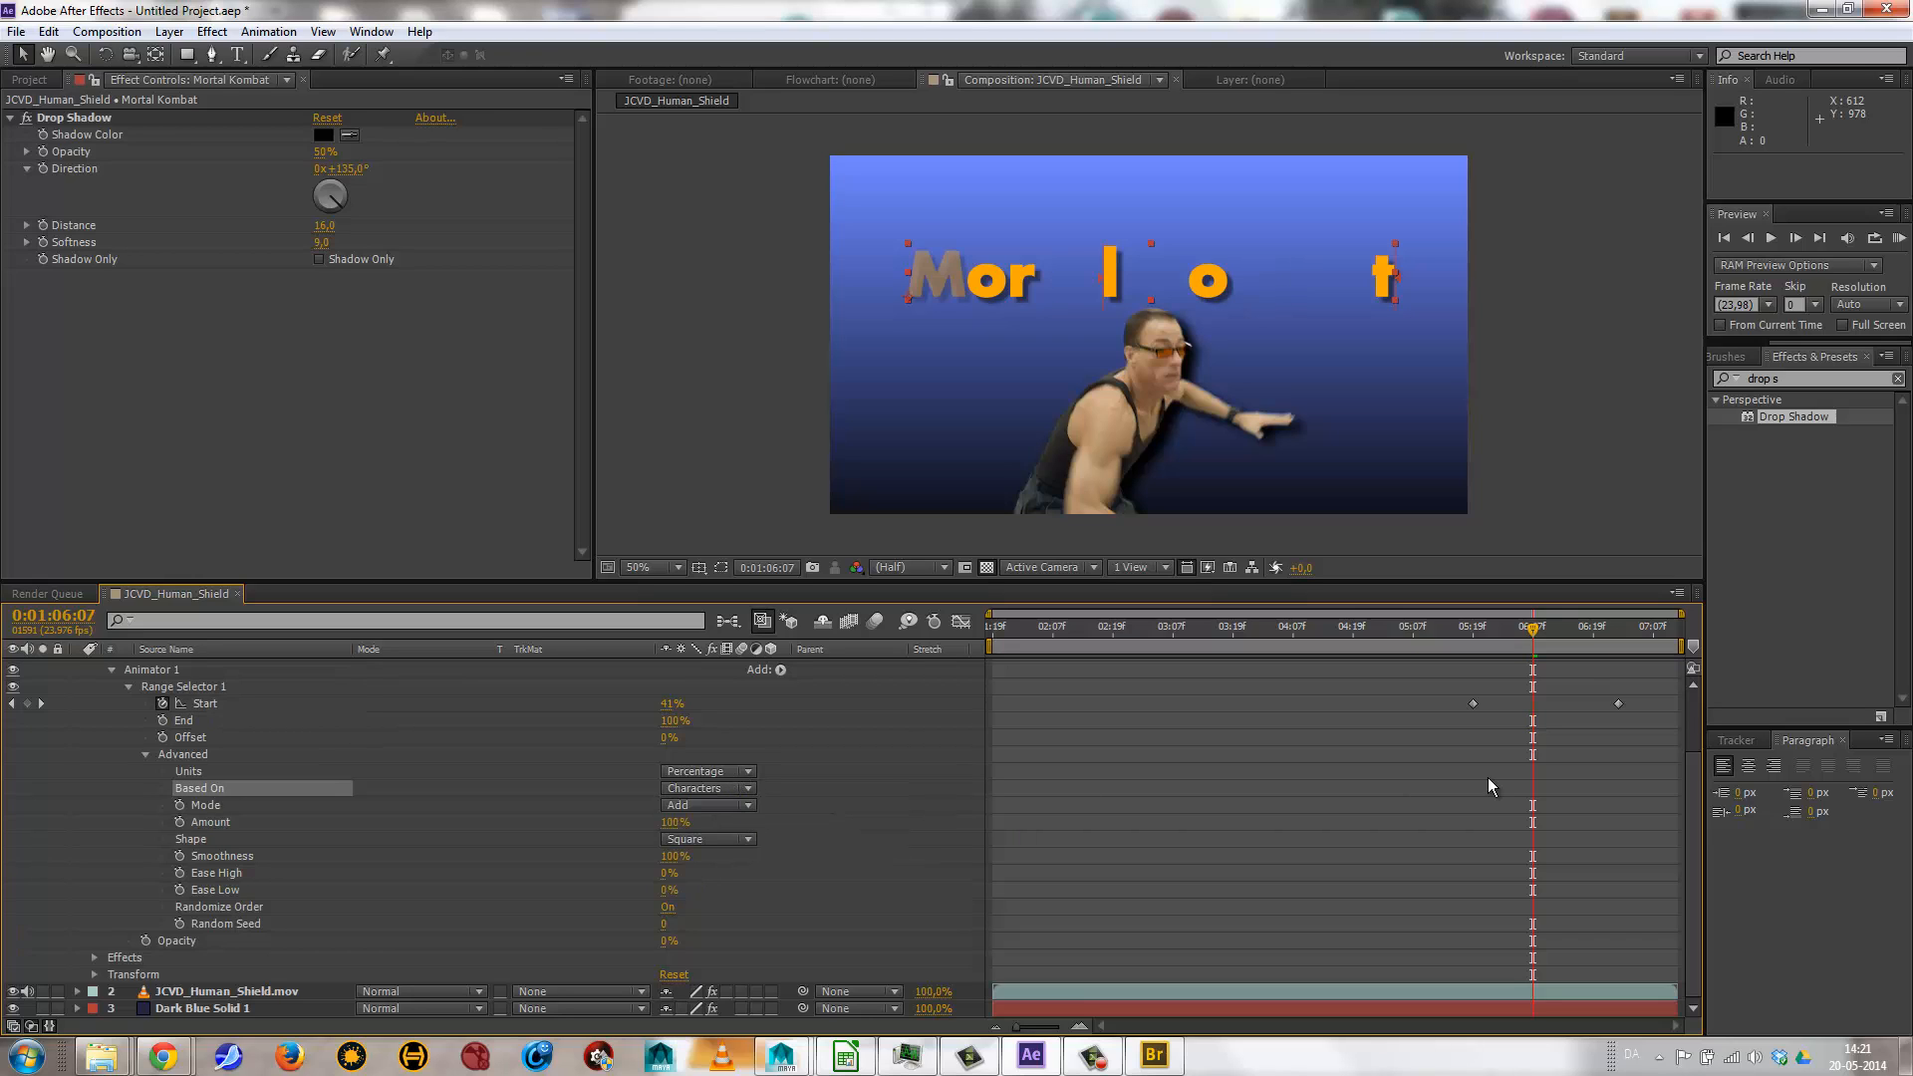
pyautogui.moveTo(1537, 630)
pyautogui.mouseDown()
pyautogui.moveTo(1471, 627)
pyautogui.moveTo(1608, 630)
pyautogui.moveTo(1518, 632)
pyautogui.mouseUp()
pyautogui.click(712, 774)
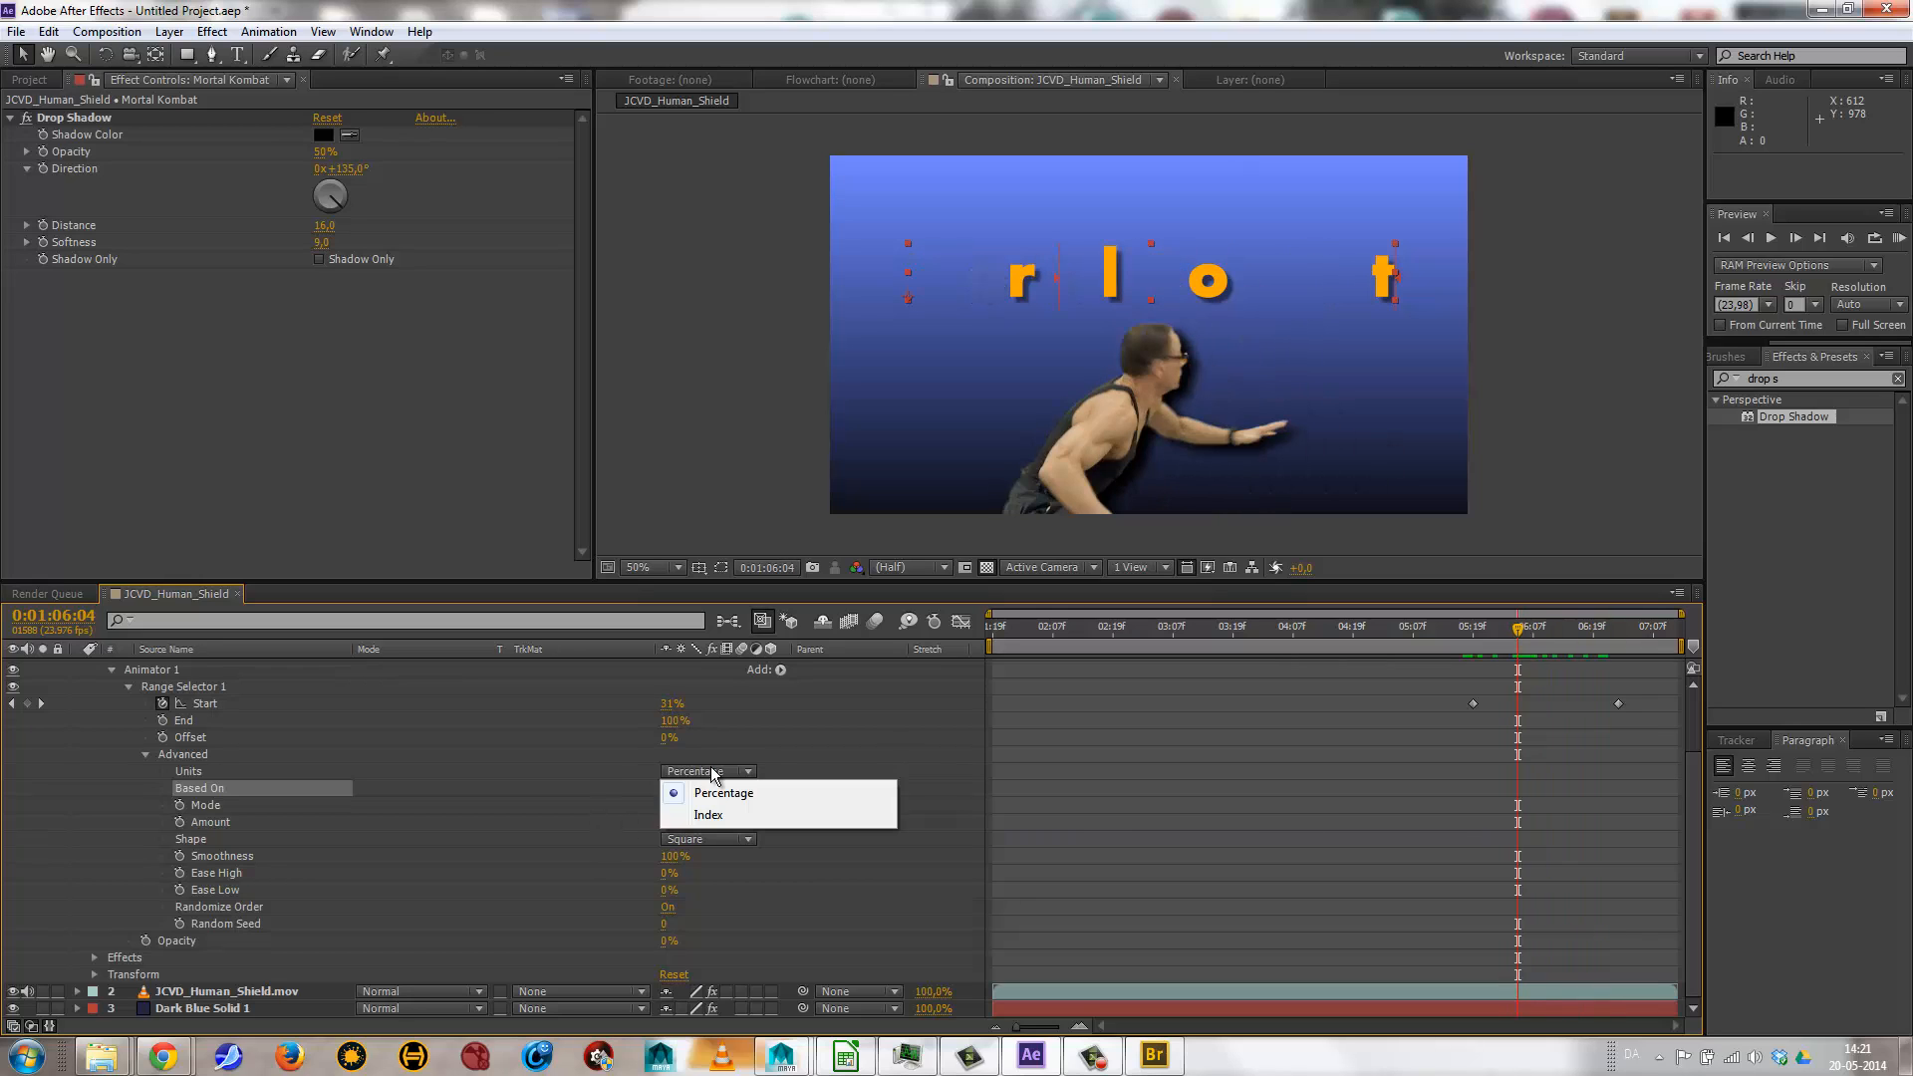
pyautogui.click(887, 738)
# Try basing the range selector on Words and on Lines, scrubbing to compare each, and return it to Characters.
pyautogui.click(714, 787)
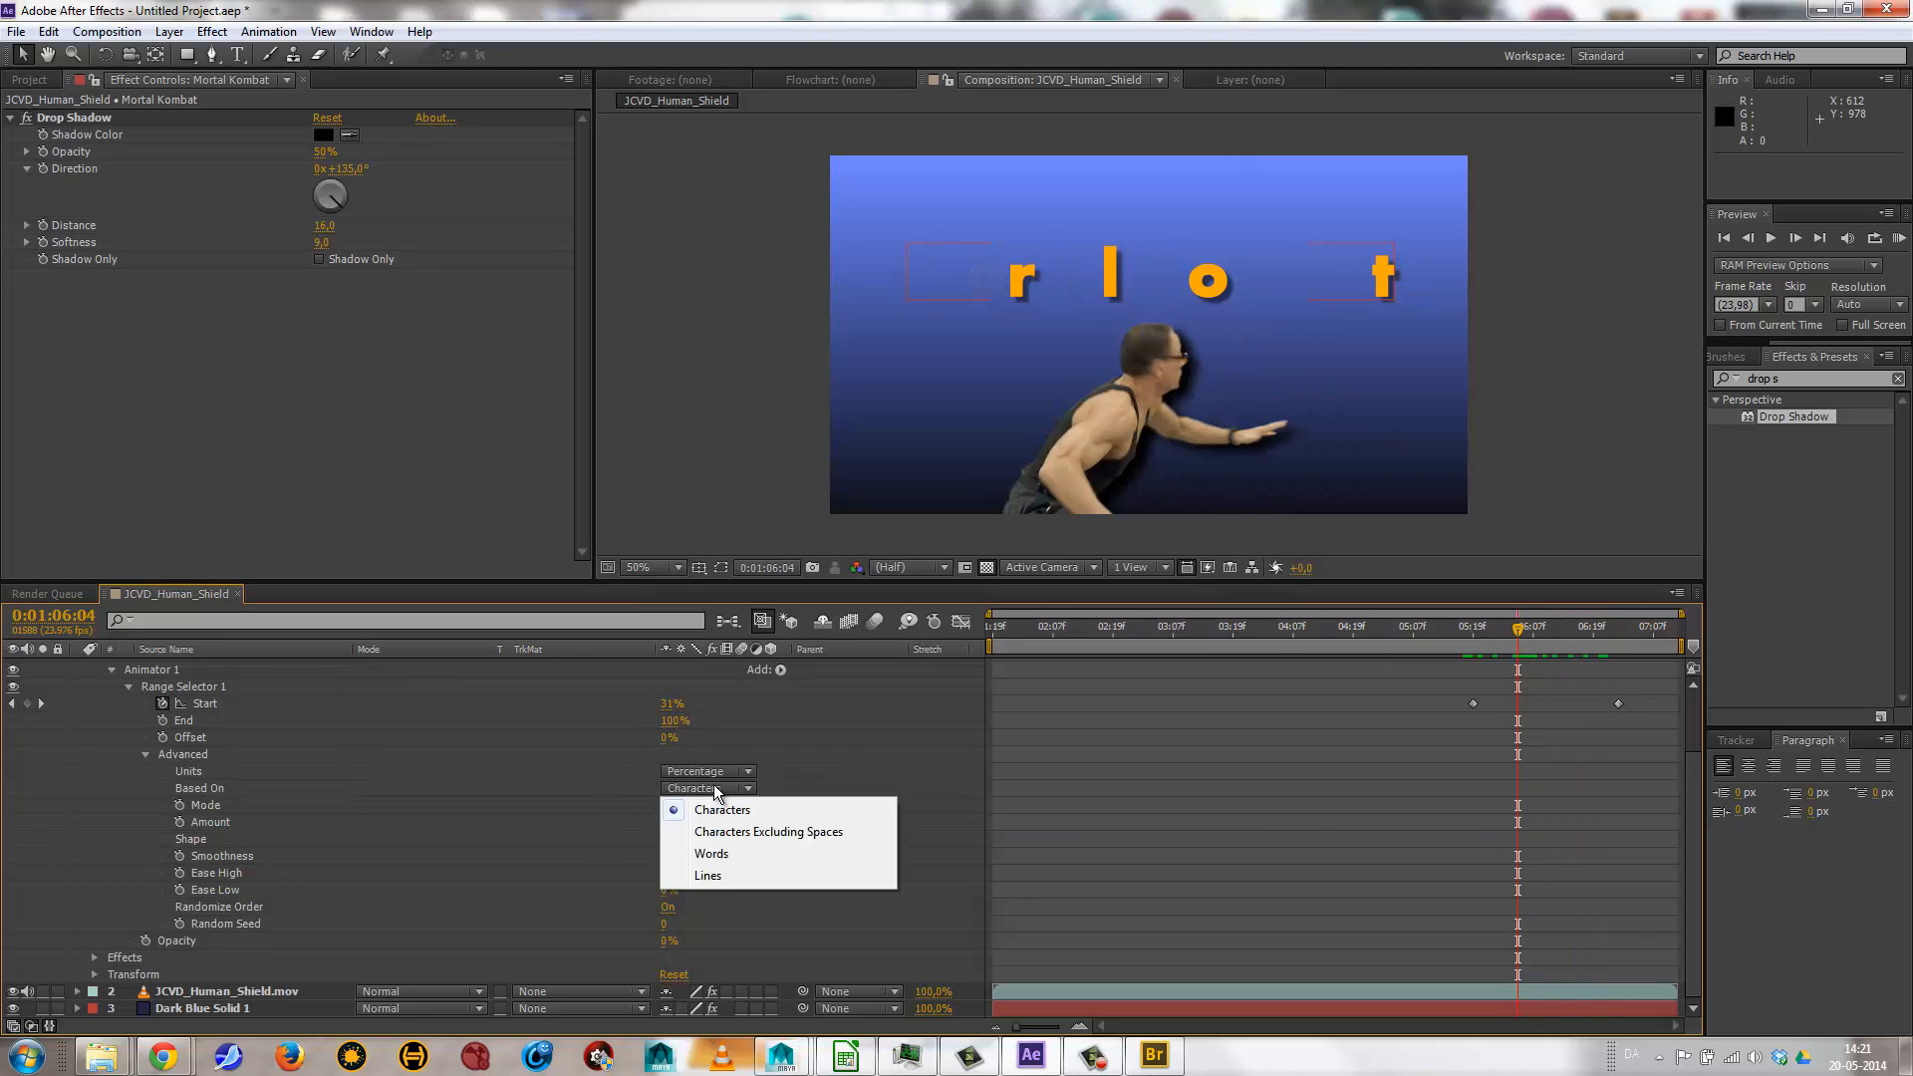
pyautogui.click(718, 856)
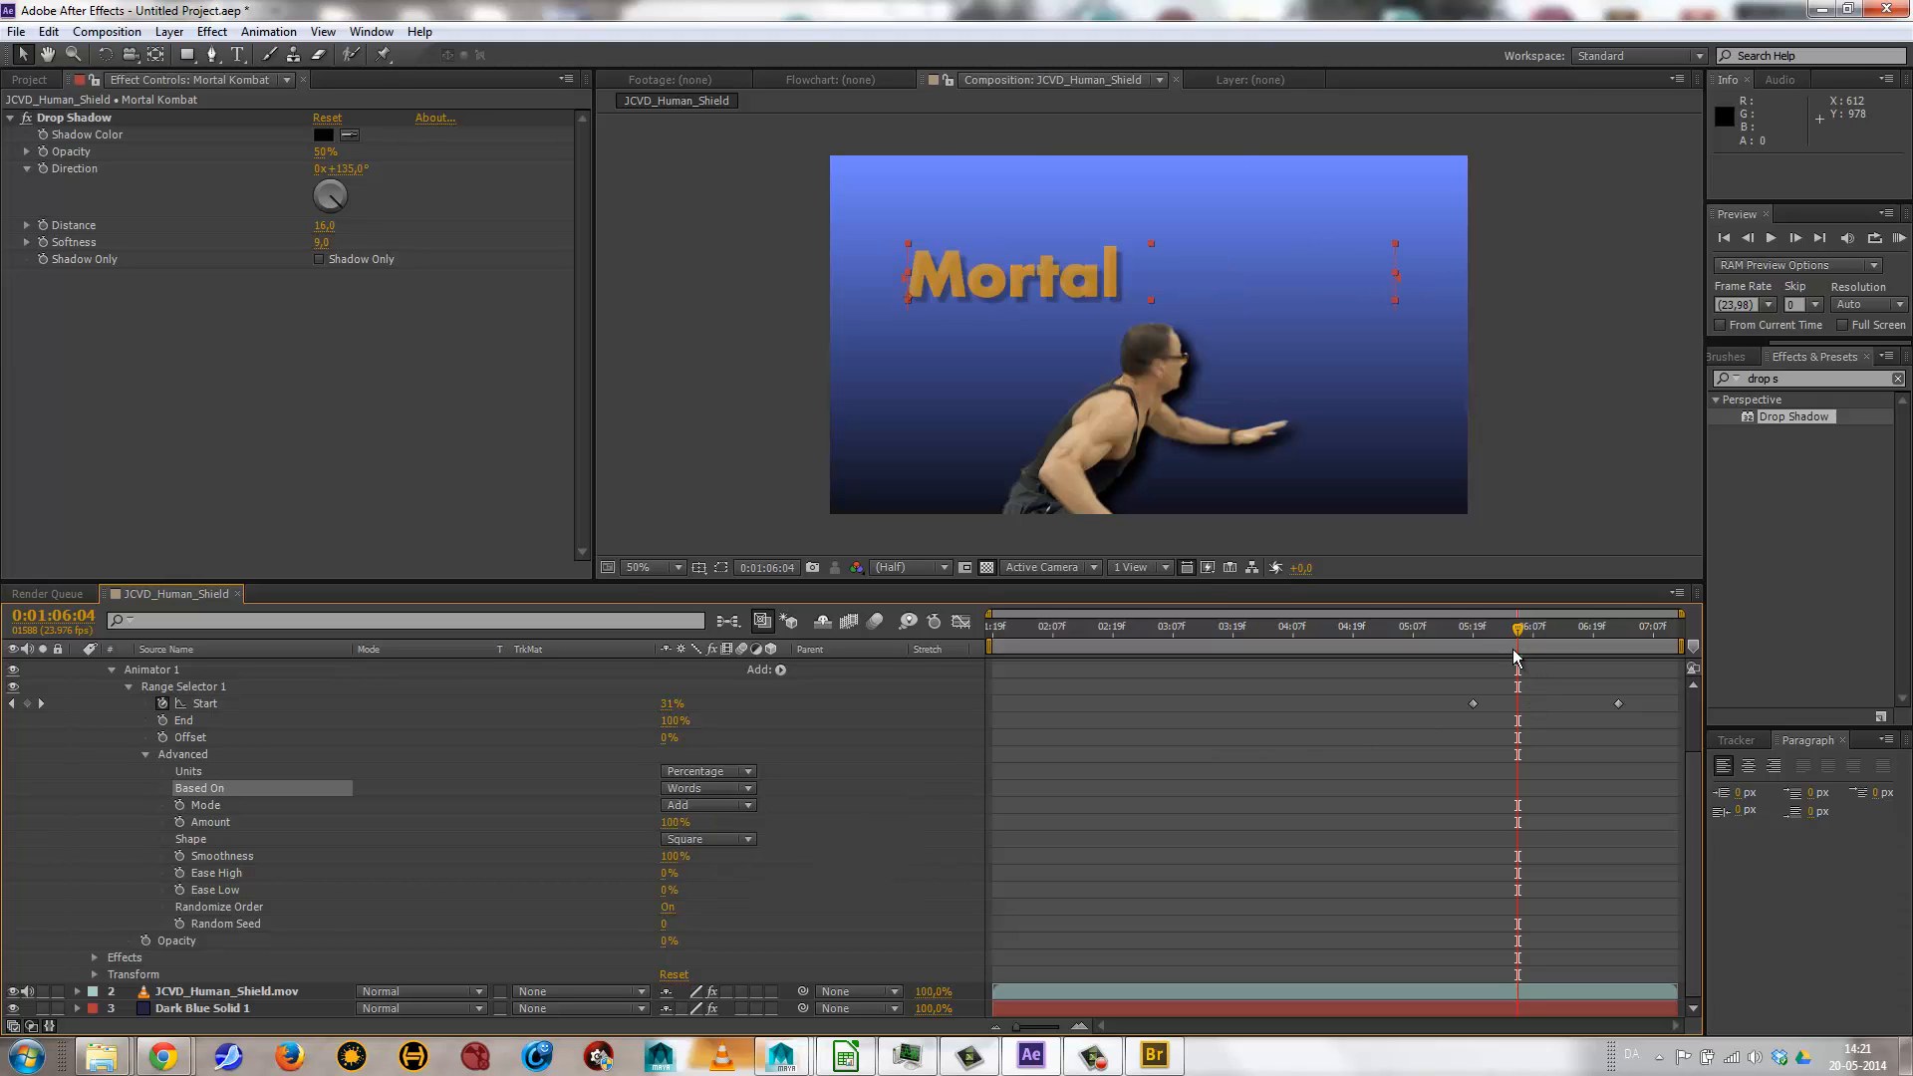
pyautogui.moveTo(1515, 630)
pyautogui.mouseDown()
pyautogui.moveTo(1470, 634)
pyautogui.moveTo(1615, 630)
pyautogui.moveTo(1543, 632)
pyautogui.mouseUp()
pyautogui.click(710, 788)
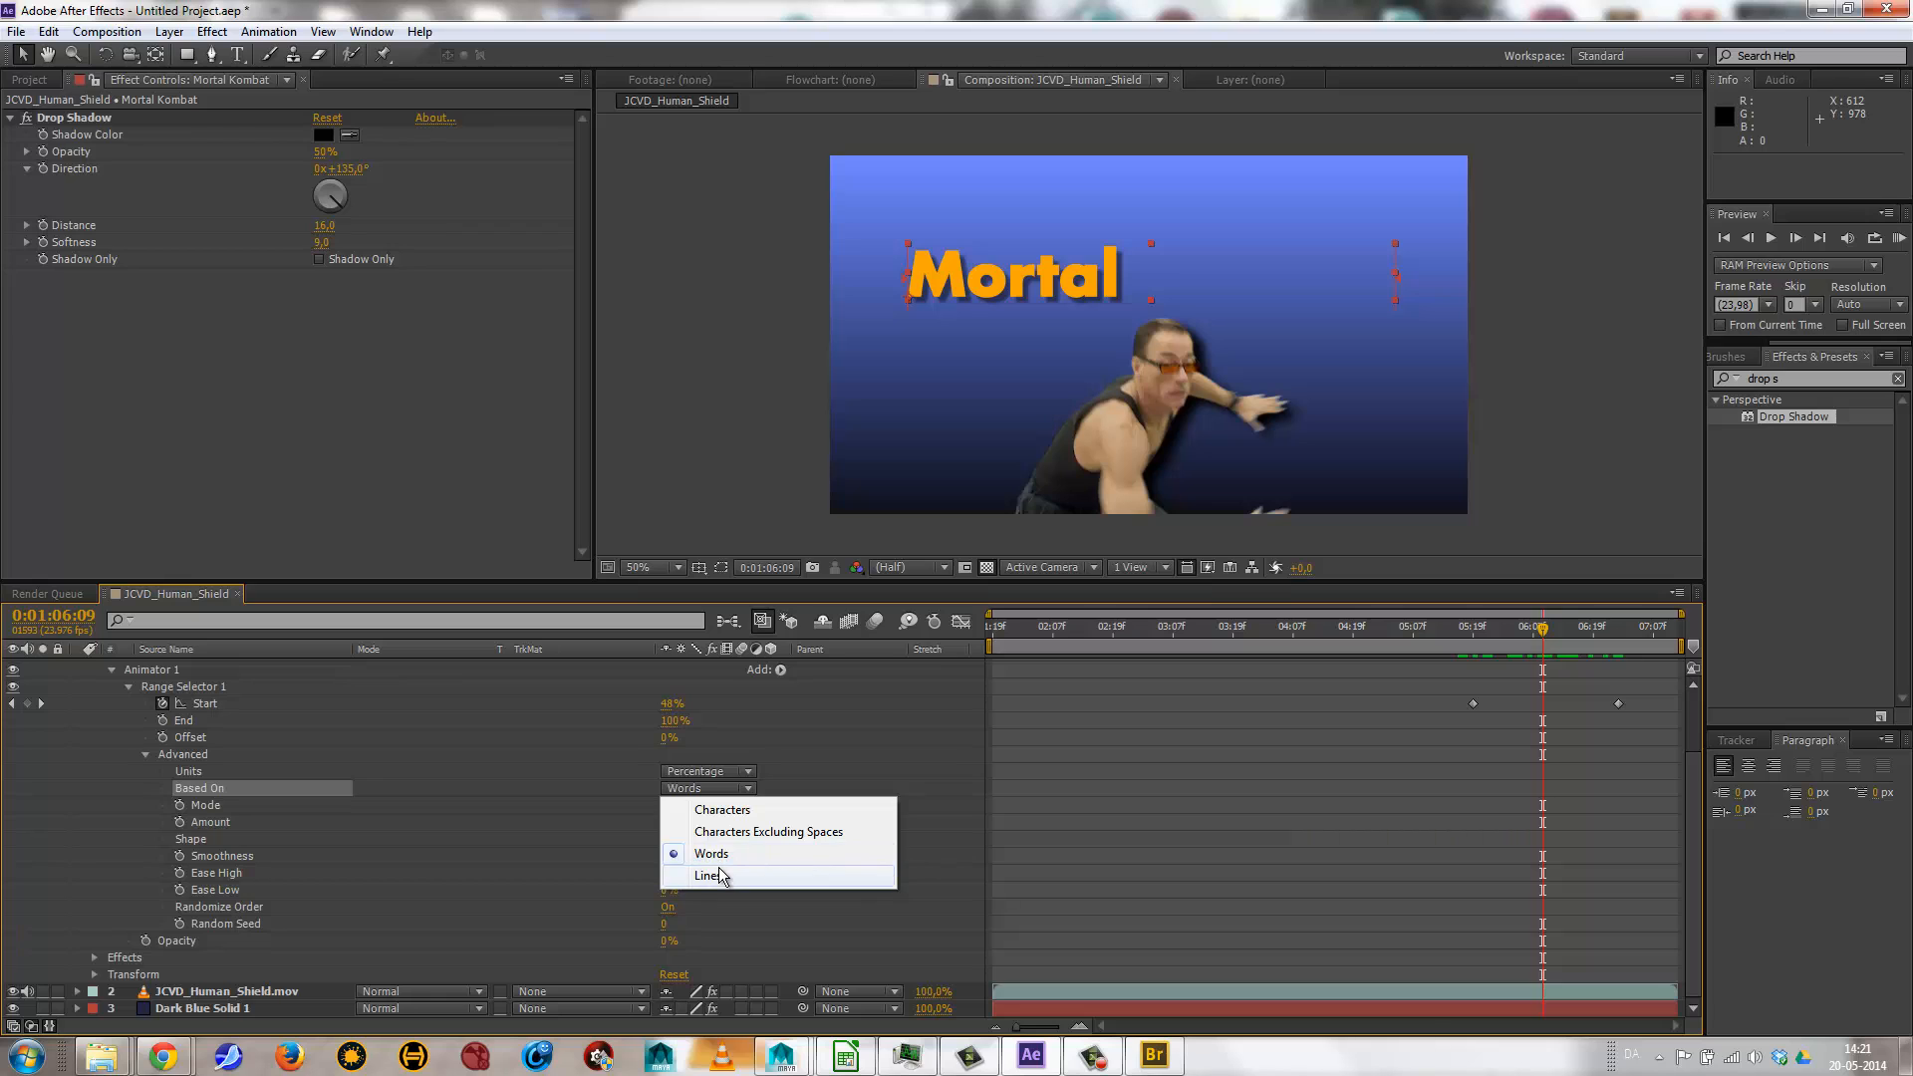
pyautogui.click(723, 880)
pyautogui.moveTo(1543, 630)
pyautogui.mouseDown()
pyautogui.moveTo(1448, 634)
pyautogui.moveTo(1604, 637)
pyautogui.moveTo(1531, 665)
pyautogui.mouseUp()
pyautogui.click(704, 789)
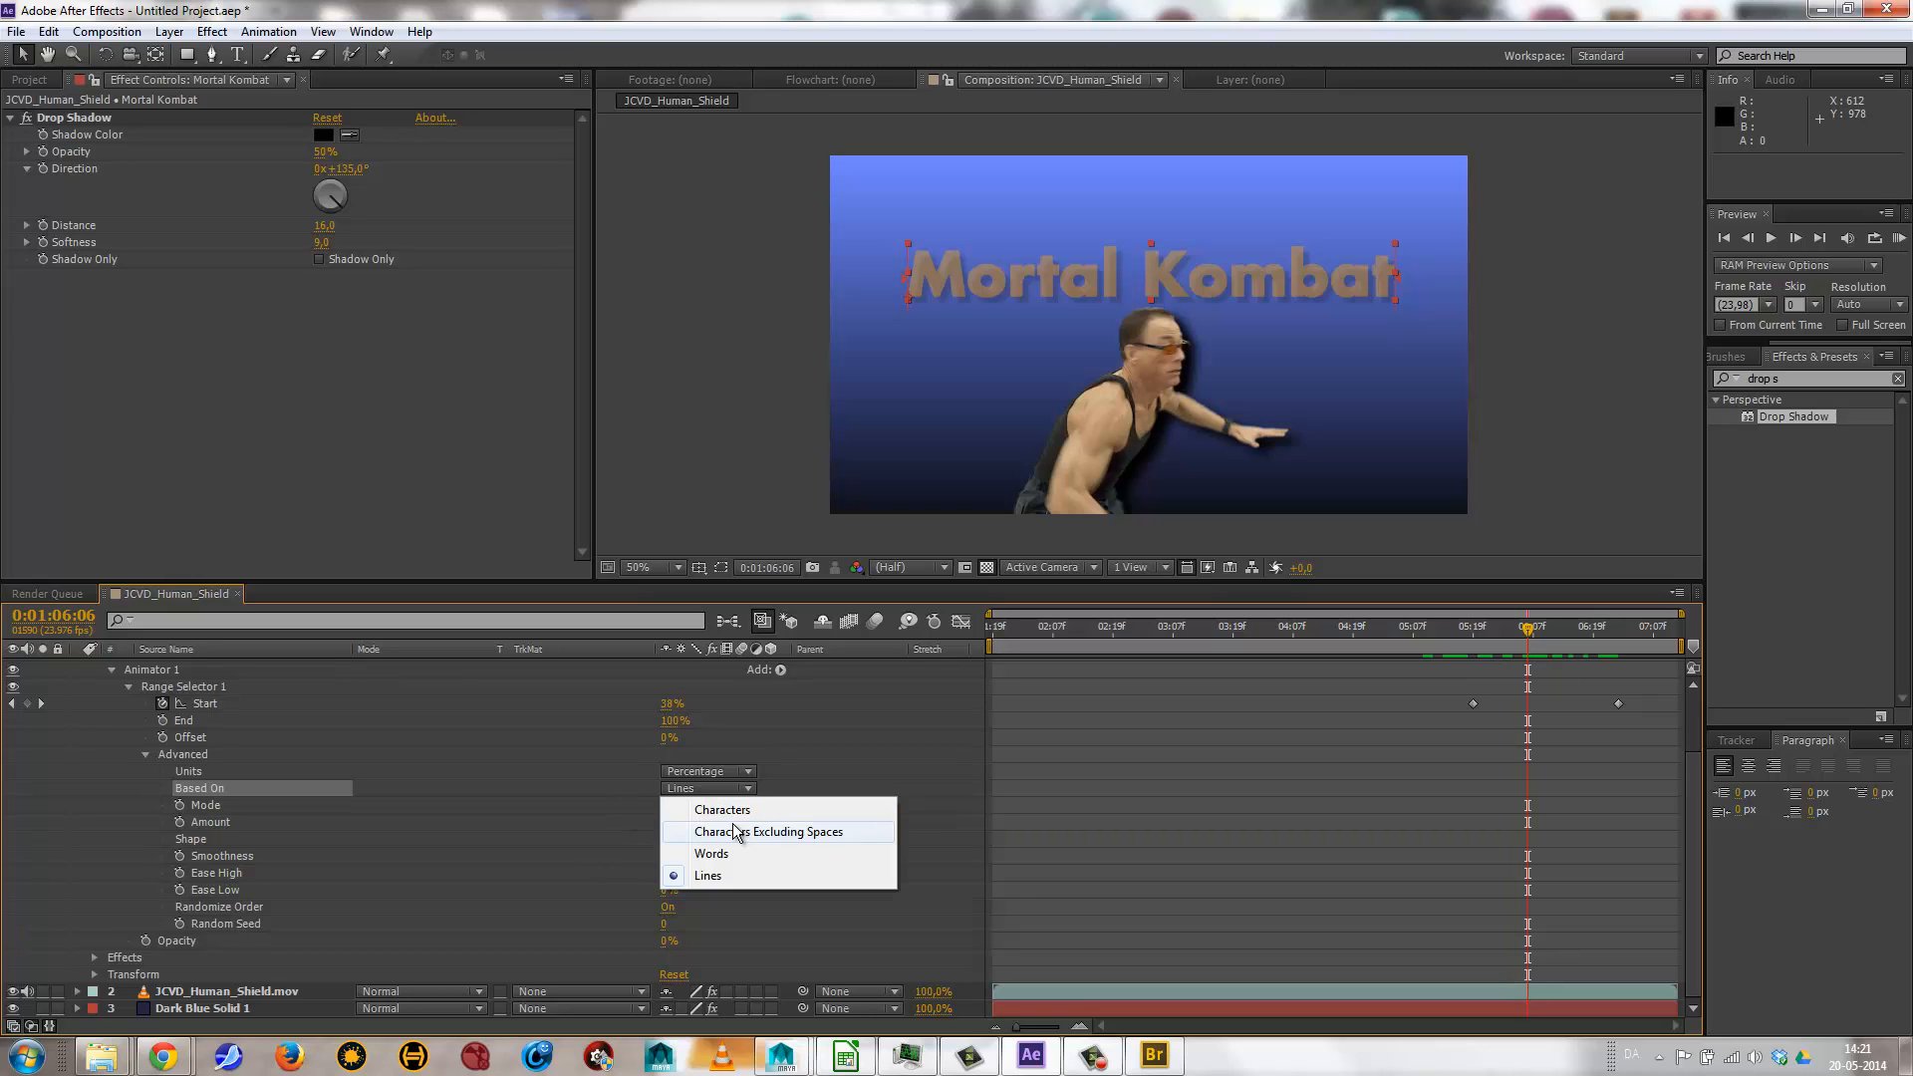
pyautogui.click(726, 812)
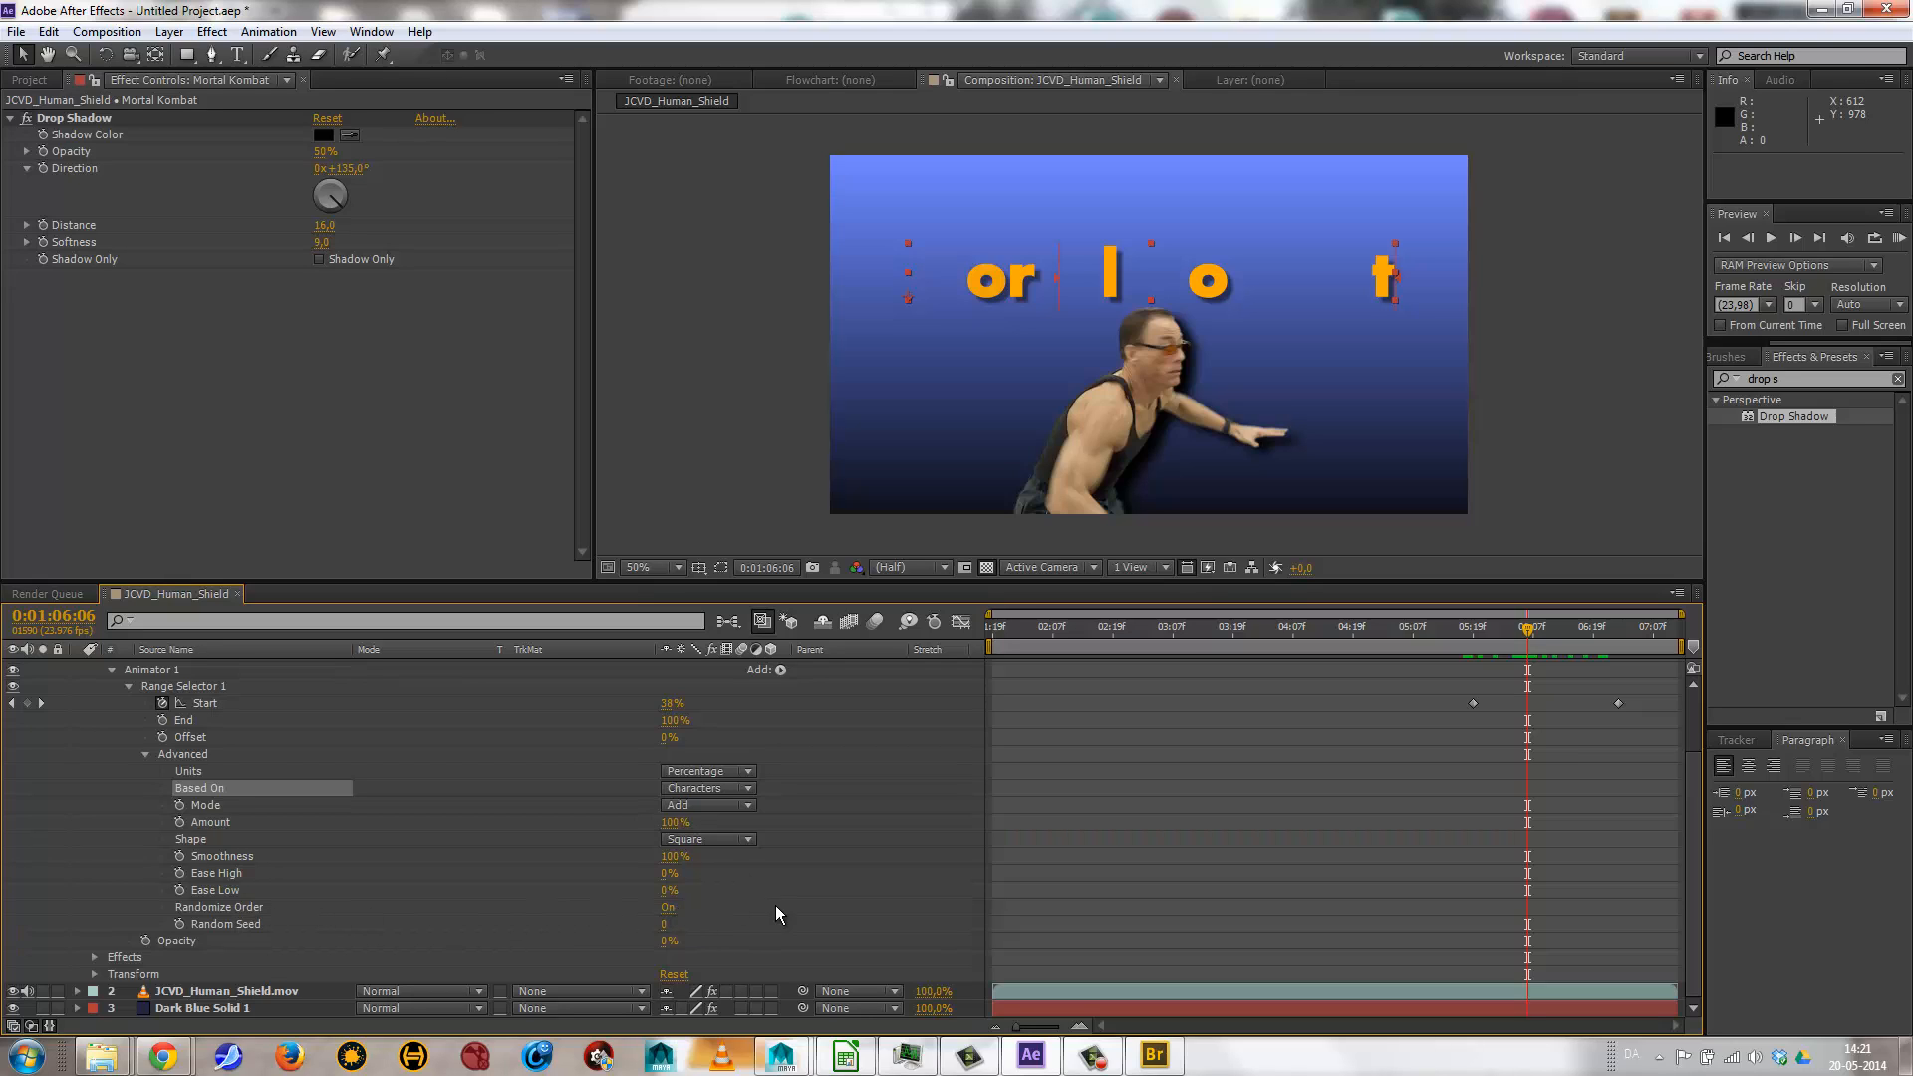
# Try the title's fade with Randomize Order off, scrub to 0:01:06:13, and turn Randomize Order back on.
pyautogui.click(669, 907)
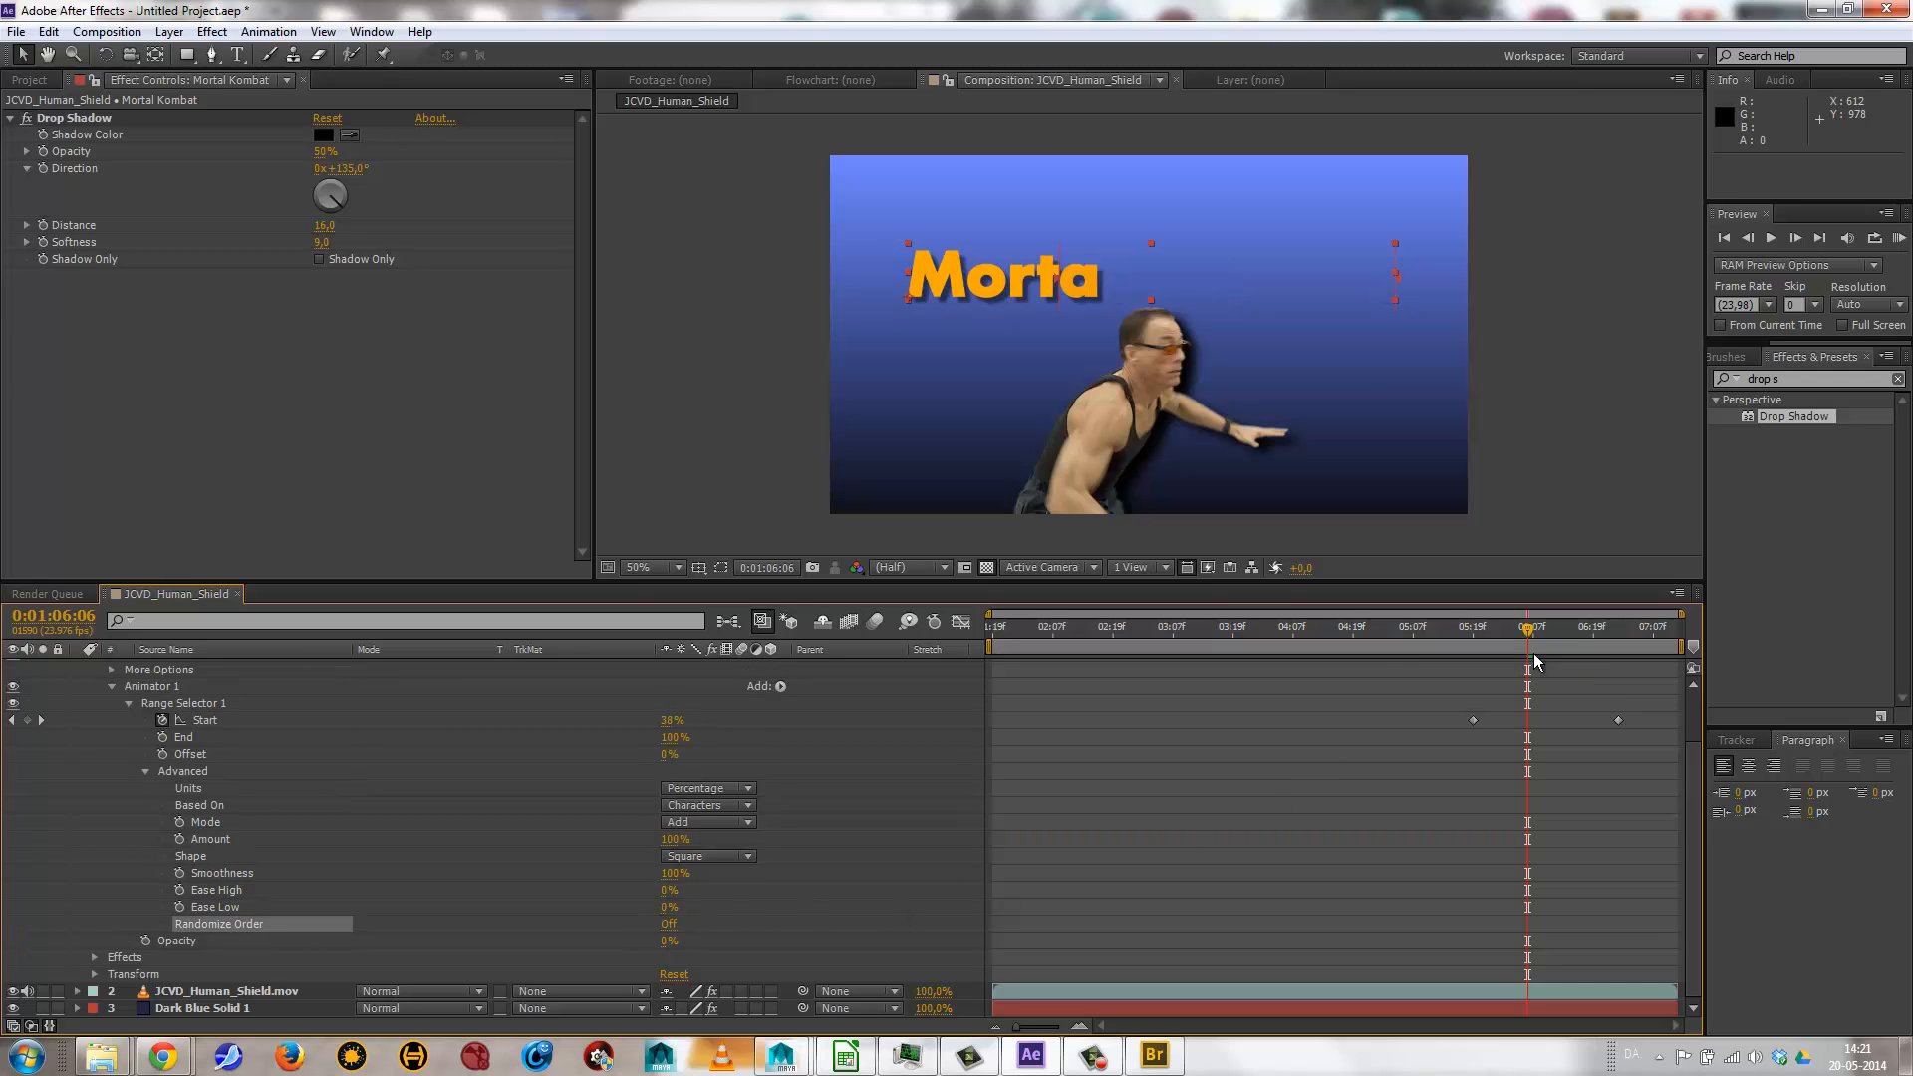
pyautogui.moveTo(1530, 628)
pyautogui.mouseDown()
pyautogui.moveTo(1475, 629)
pyautogui.moveTo(1664, 638)
pyautogui.moveTo(1481, 653)
pyautogui.moveTo(1544, 654)
pyautogui.mouseUp()
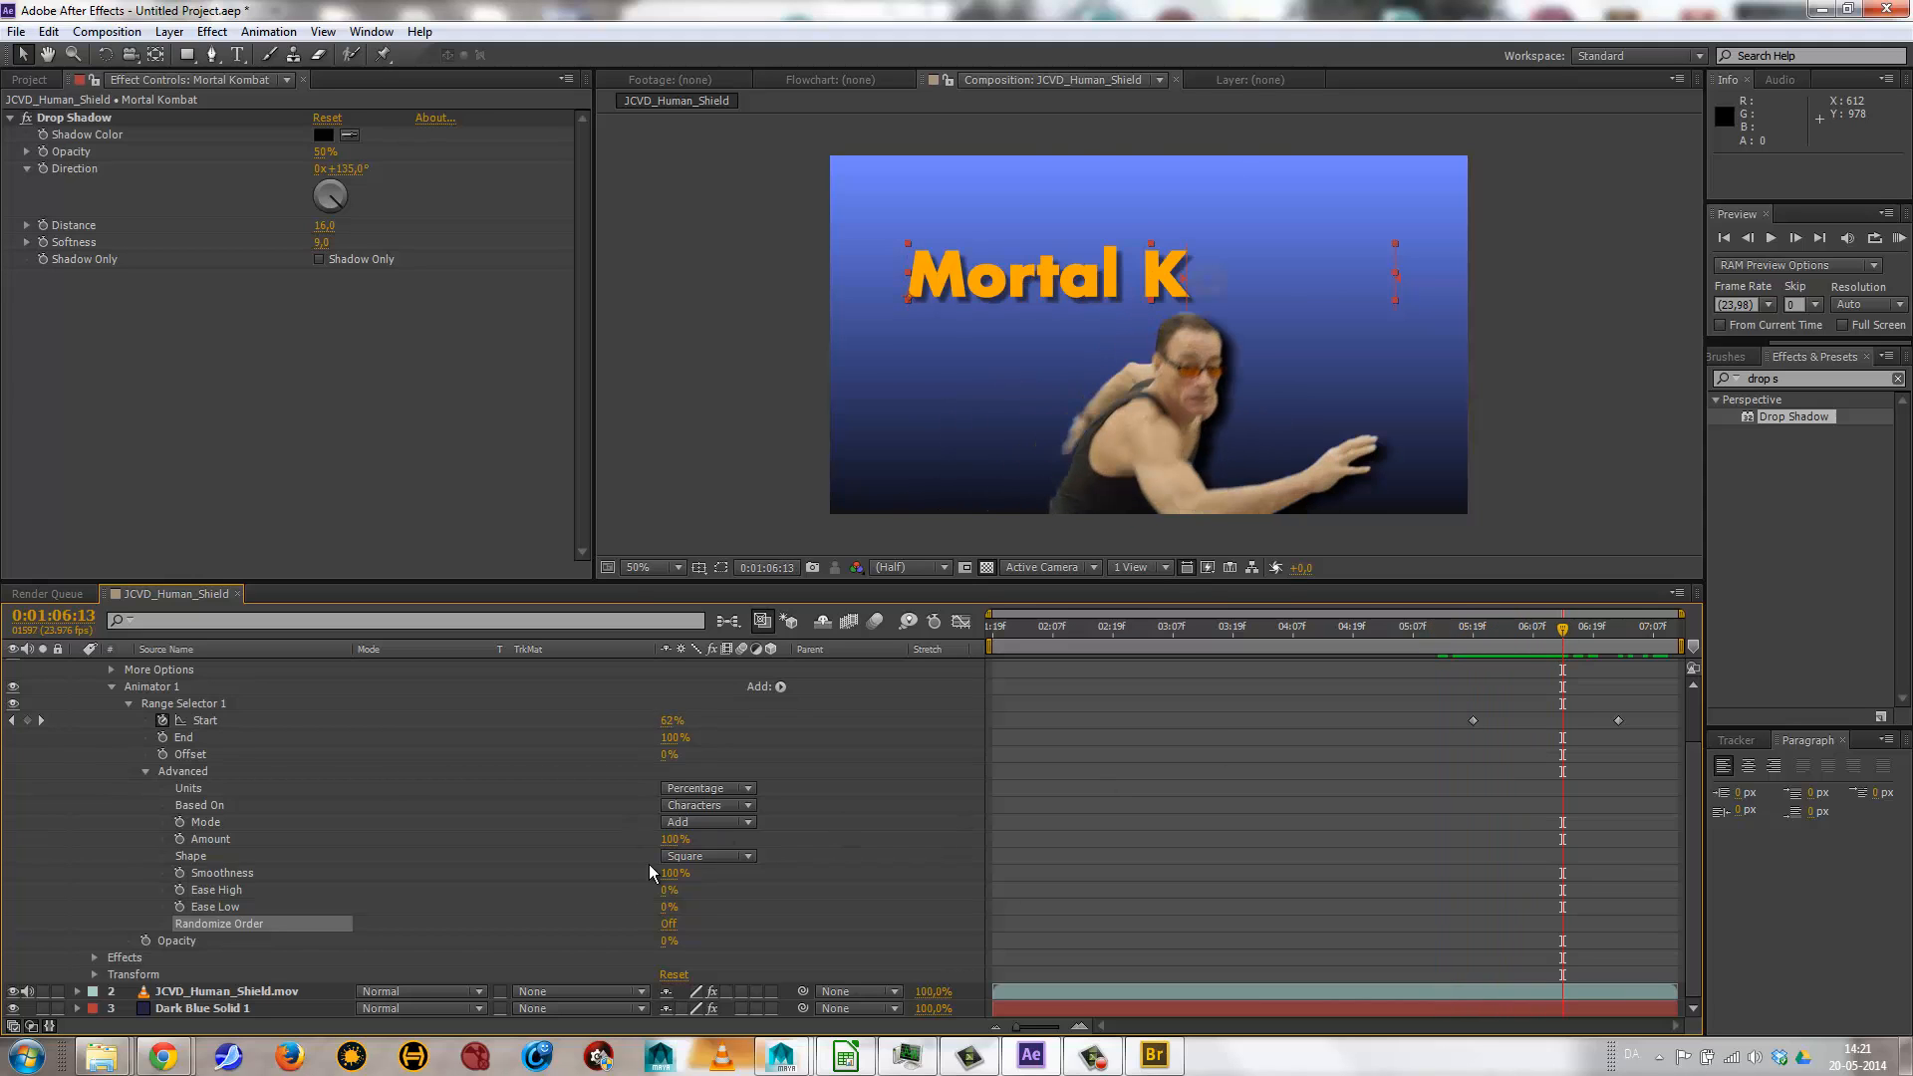
pyautogui.click(669, 924)
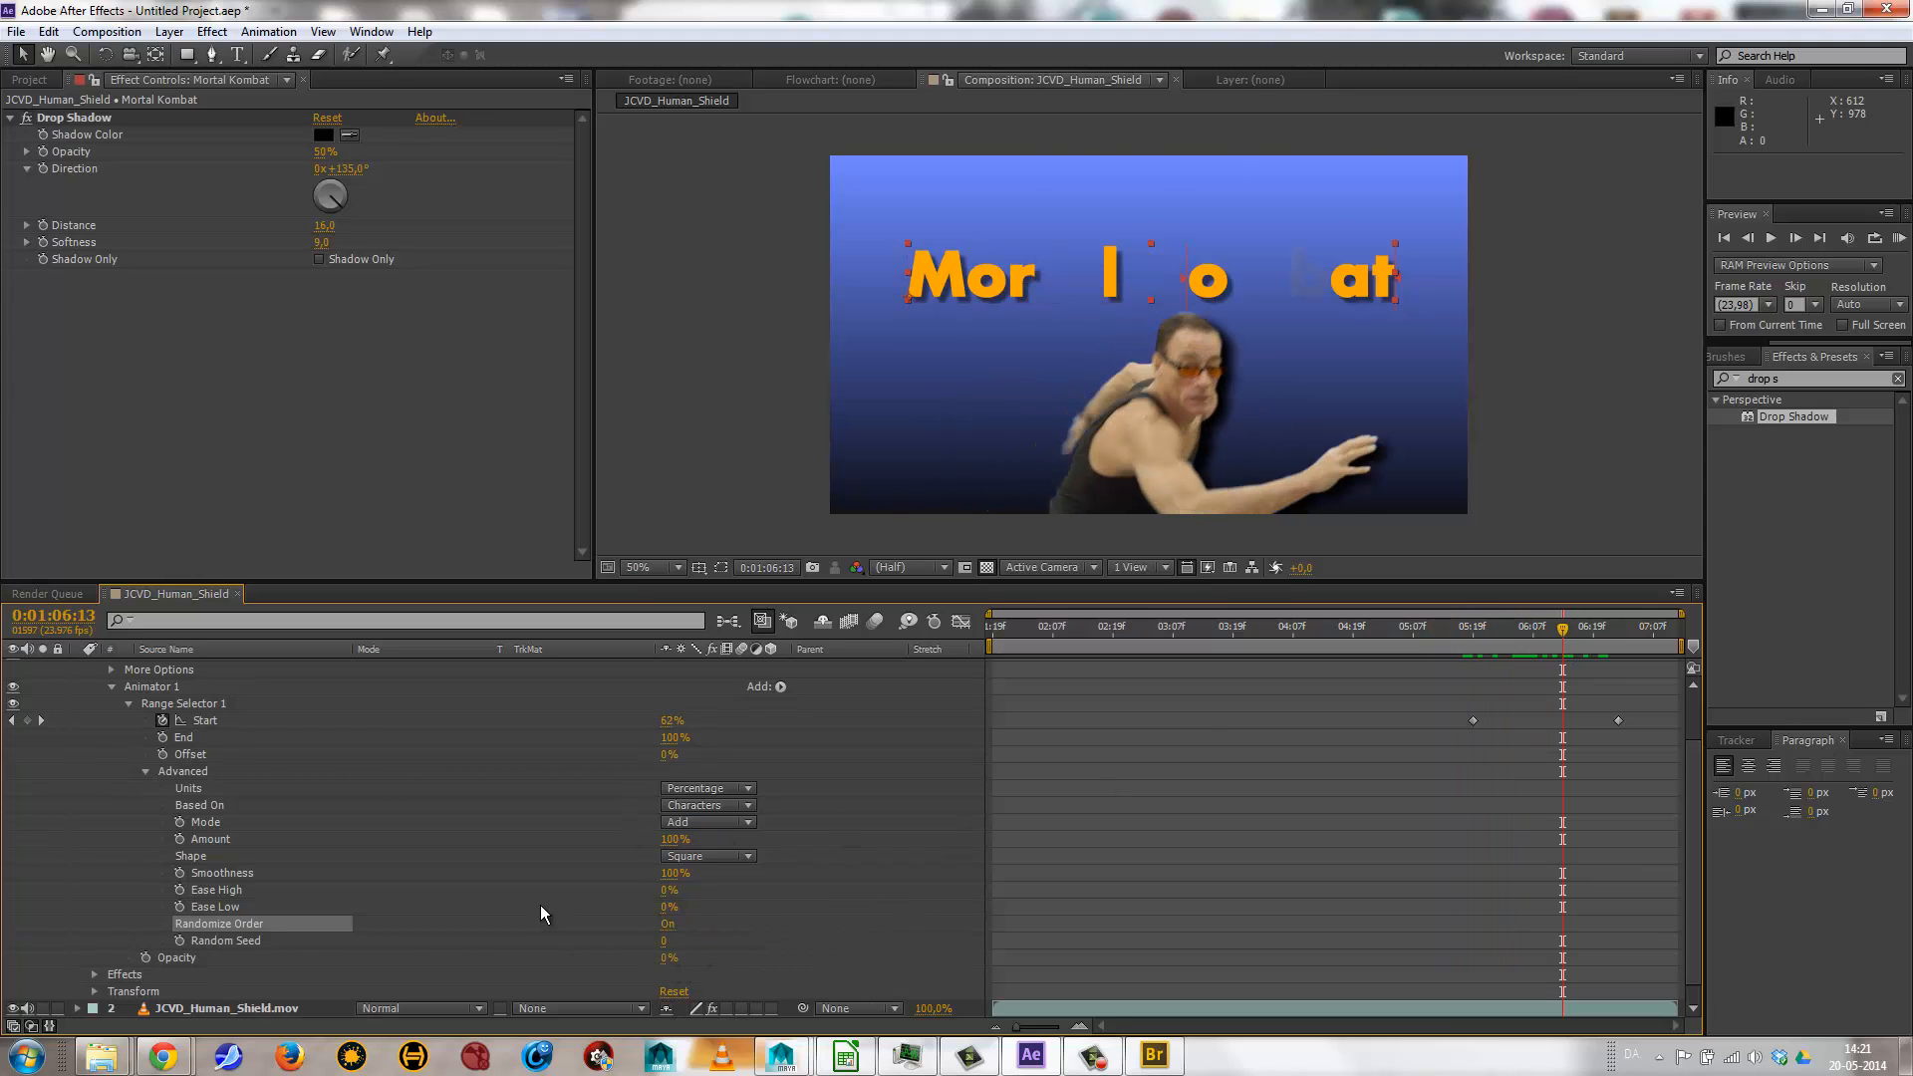
# Add a Position property to Animator 1 of the Mortal Kombat text layer.
pyautogui.scroll(2, 358, 911)
pyautogui.scroll(1, 359, 906)
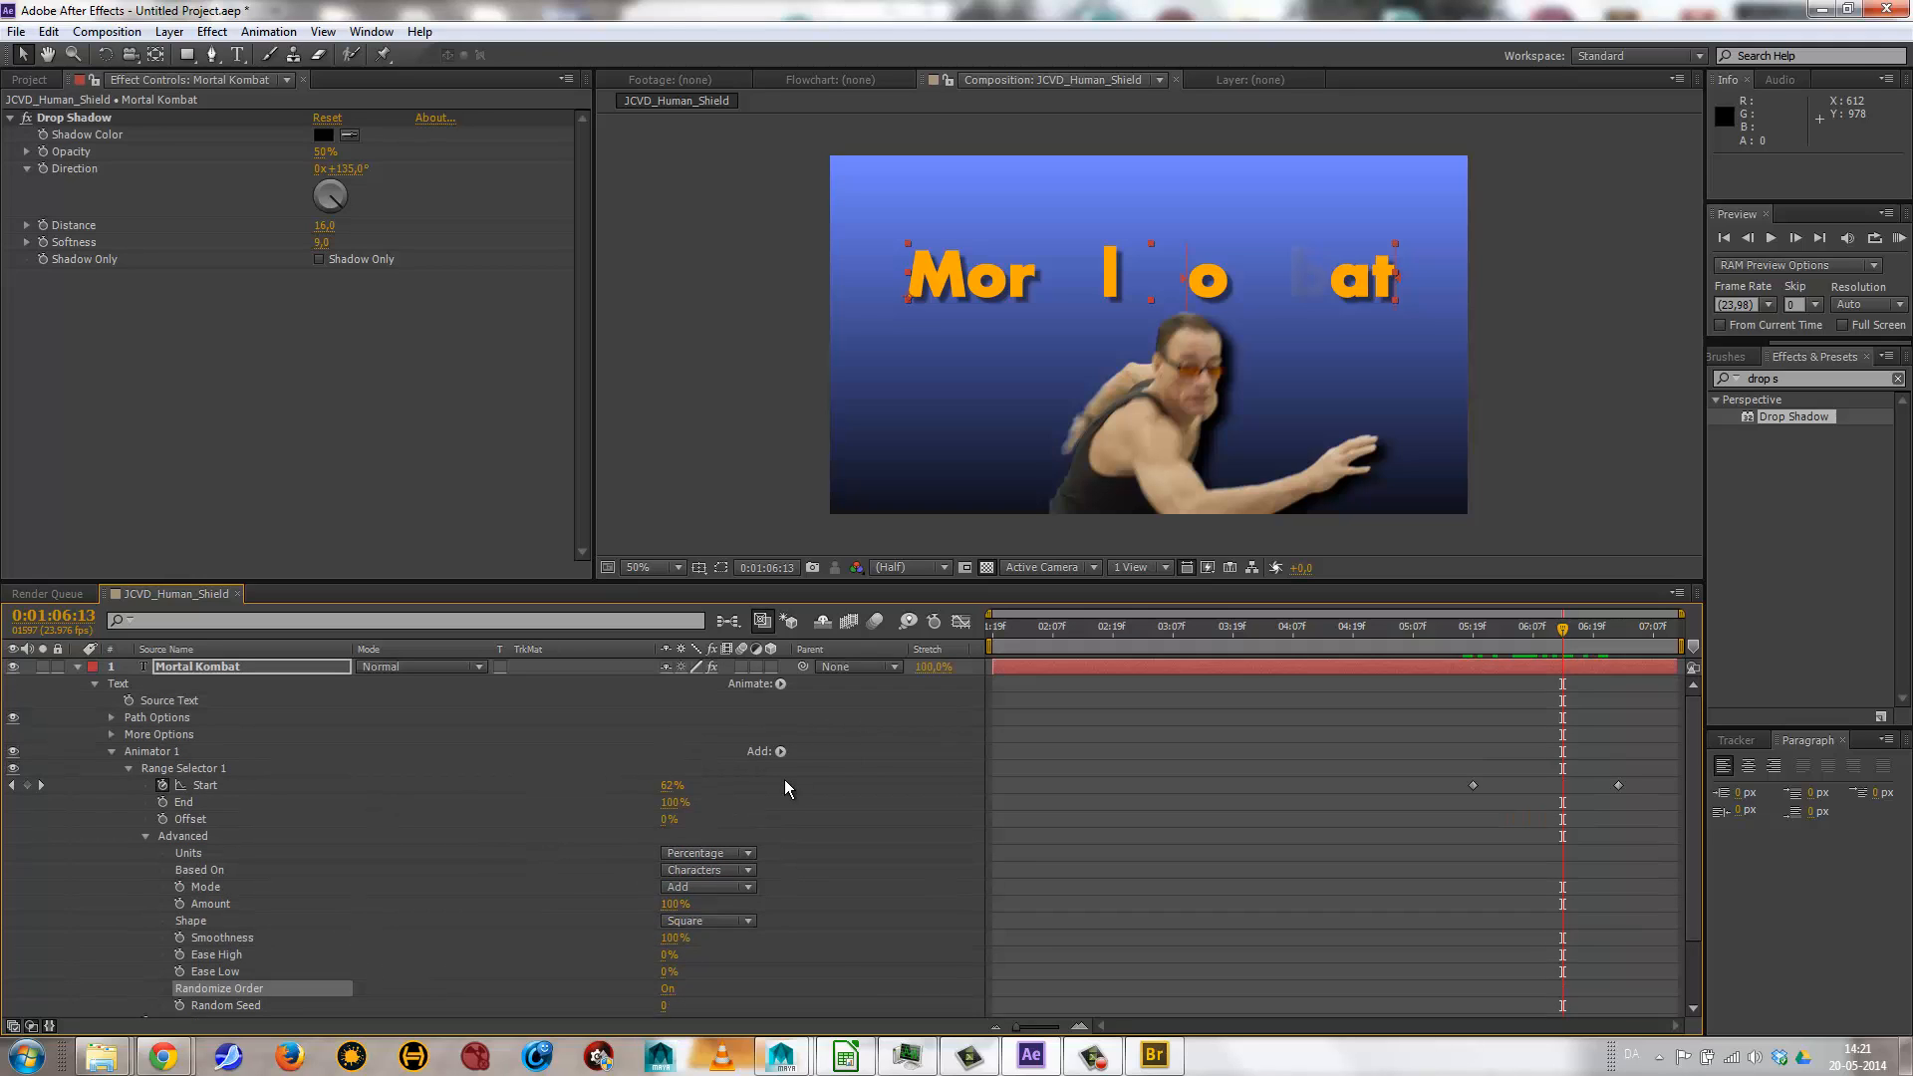
pyautogui.click(780, 751)
pyautogui.moveTo(877, 765)
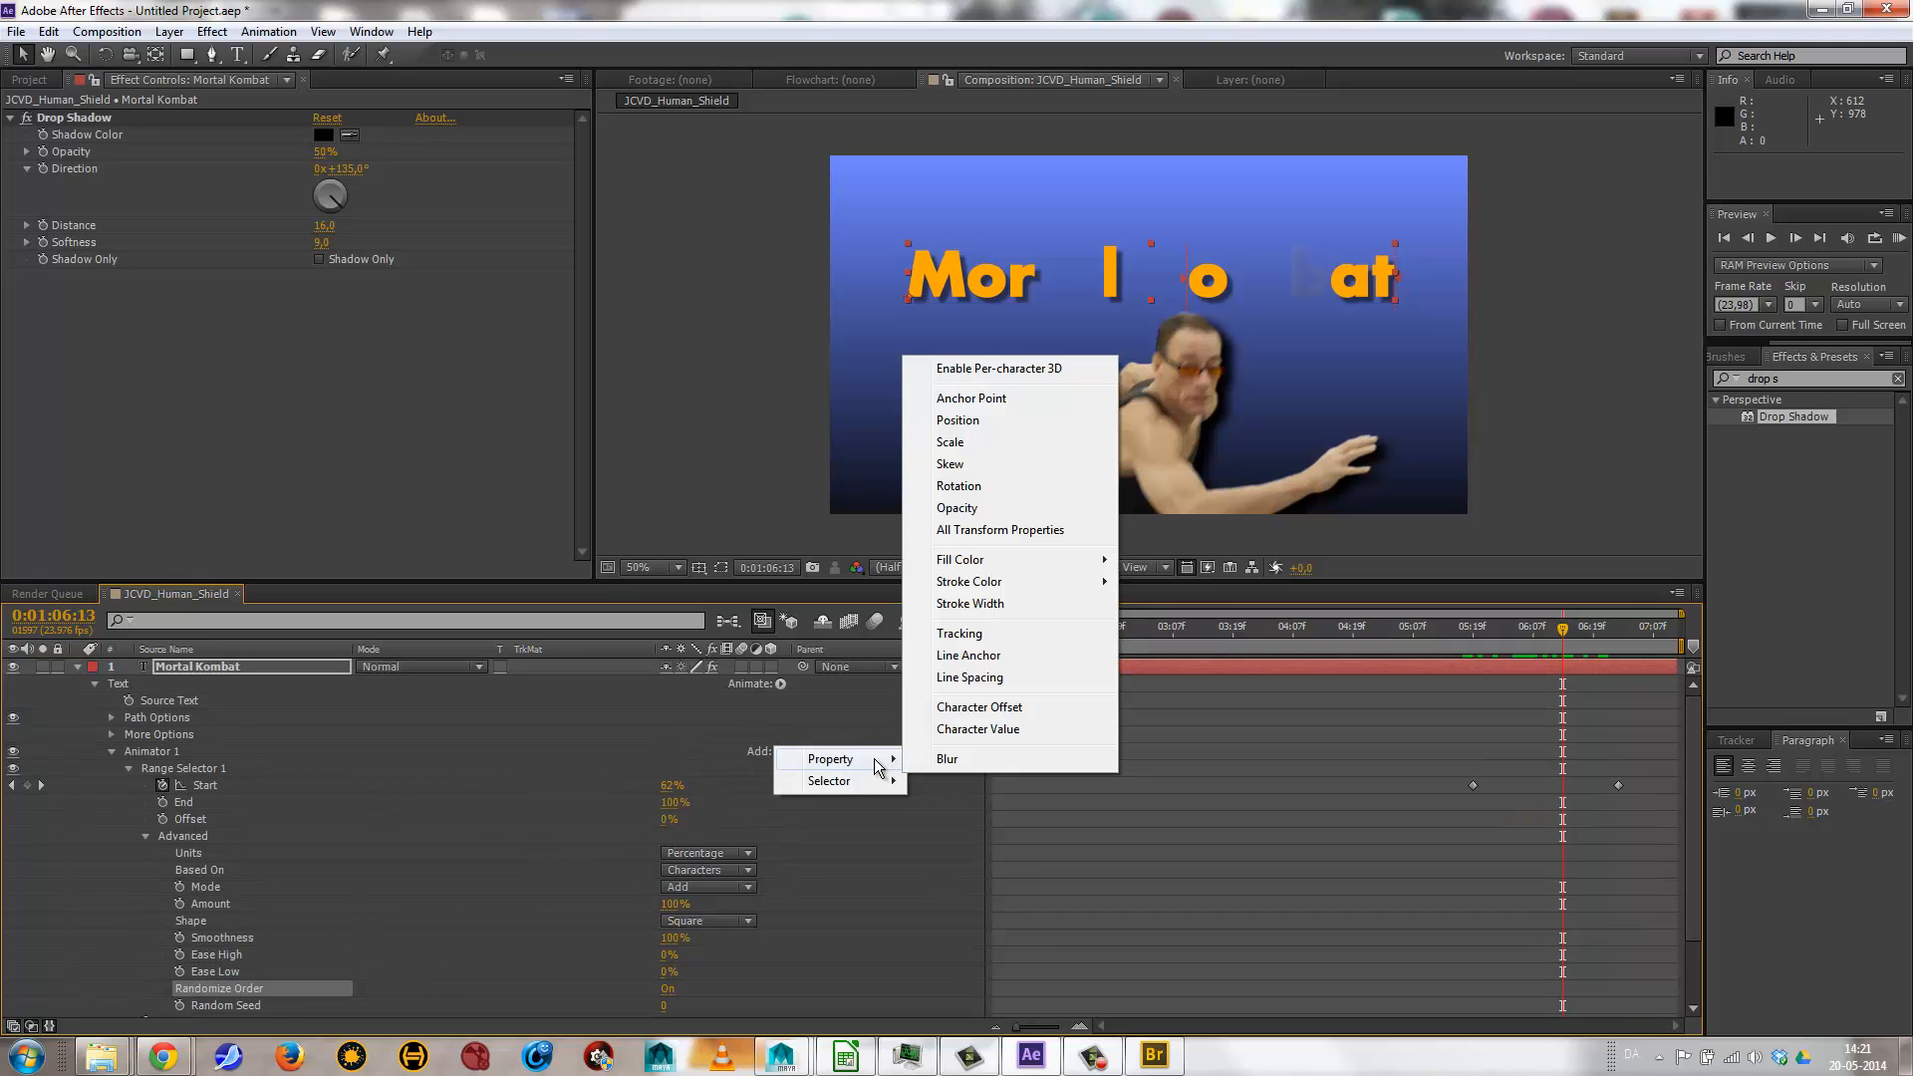
pyautogui.click(958, 419)
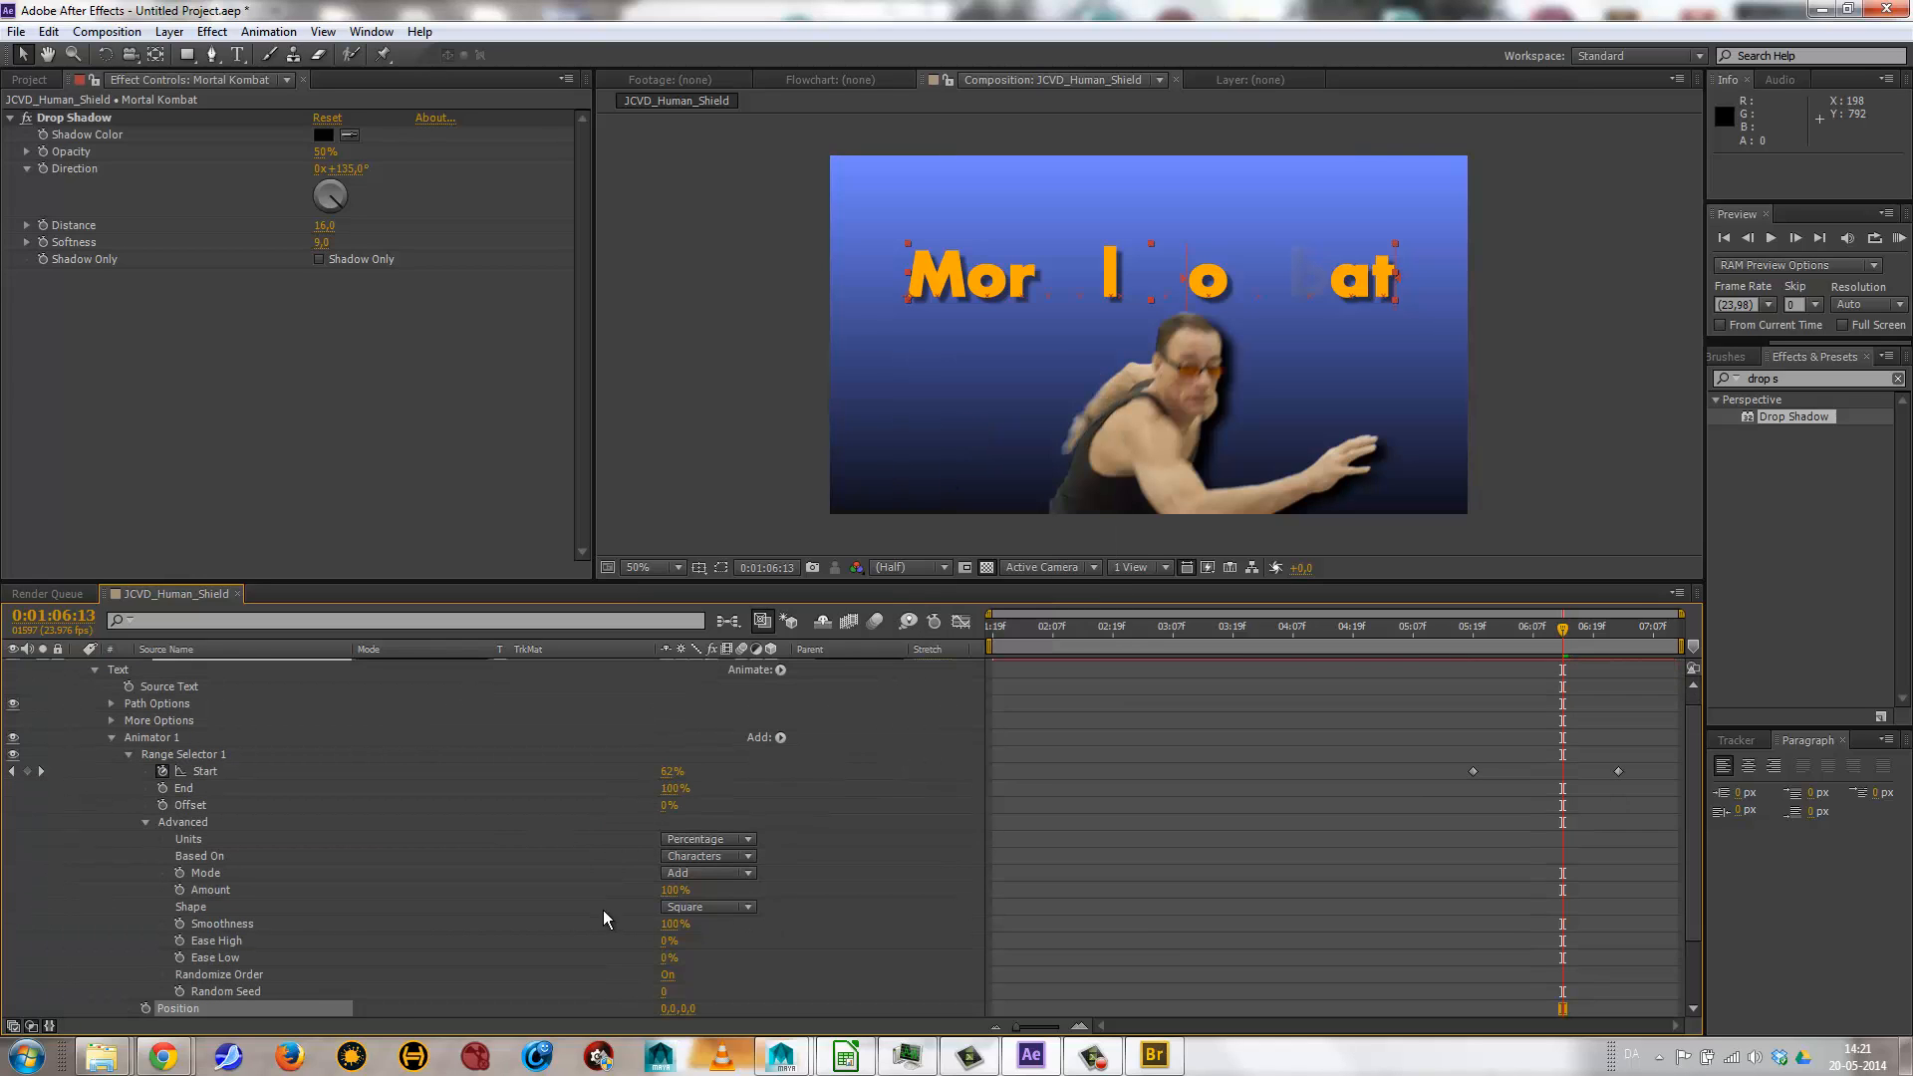
pyautogui.scroll(-2, 549, 915)
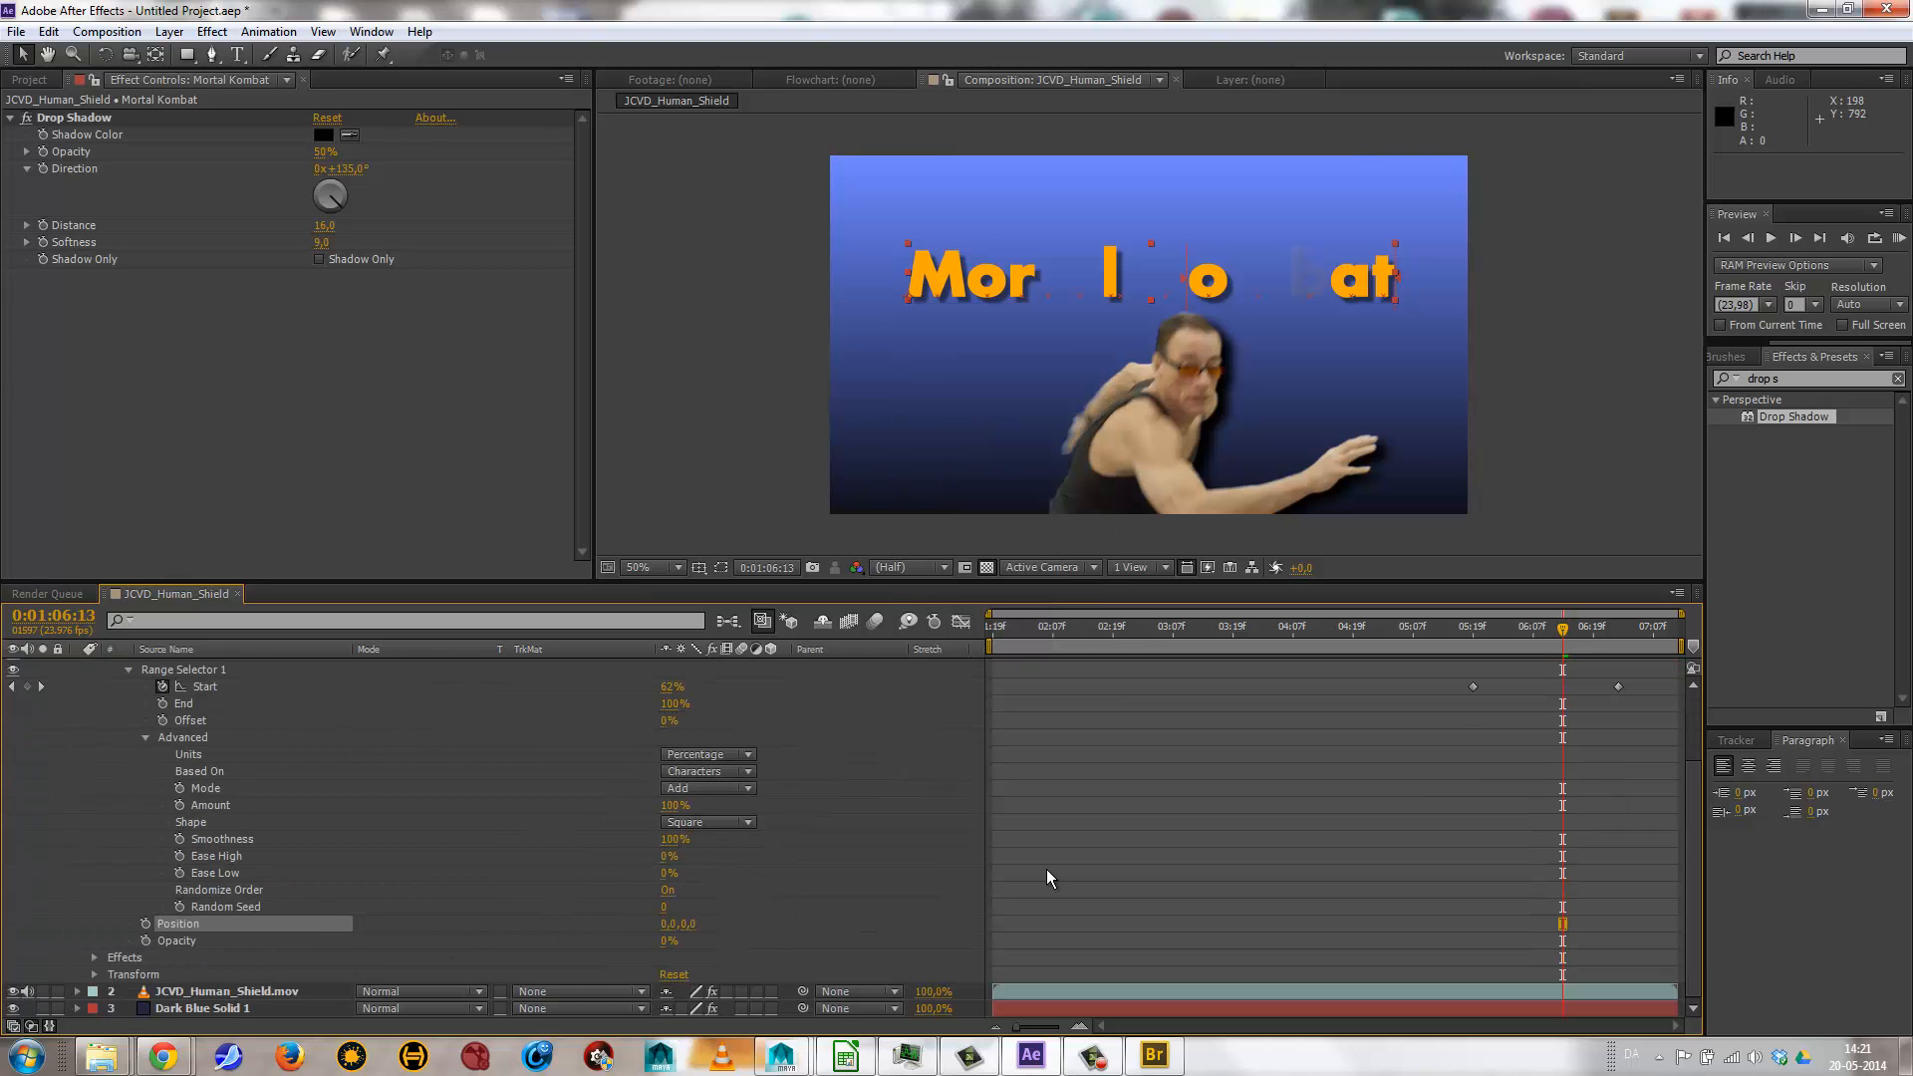
# Set Animator 1's Position to 0, -313 and scrub back to 0:01:05:10 to check the letters' movement.
pyautogui.moveTo(688, 924); pyautogui.dragTo(428, 912)
pyautogui.moveTo(1564, 629); pyautogui.dragTo(1494, 623)
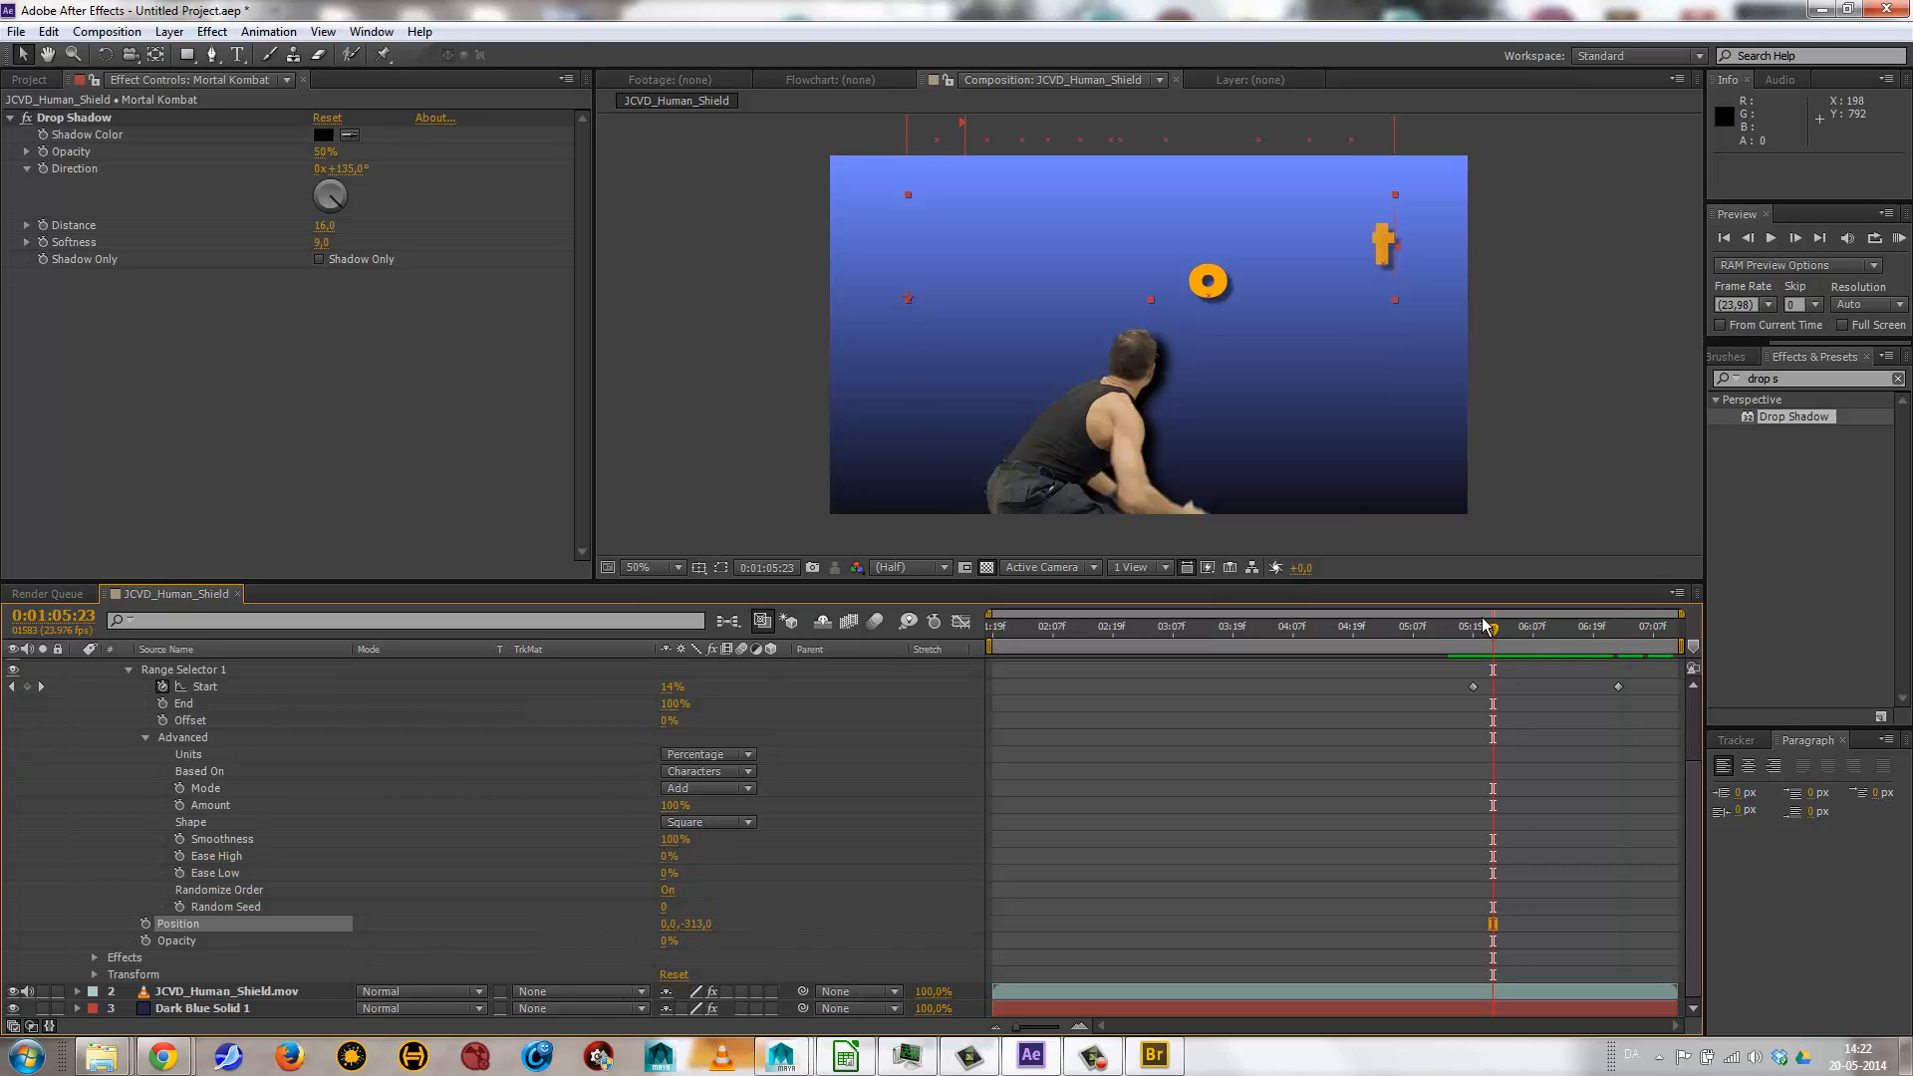
pyautogui.moveTo(1493, 628); pyautogui.dragTo(1428, 627)
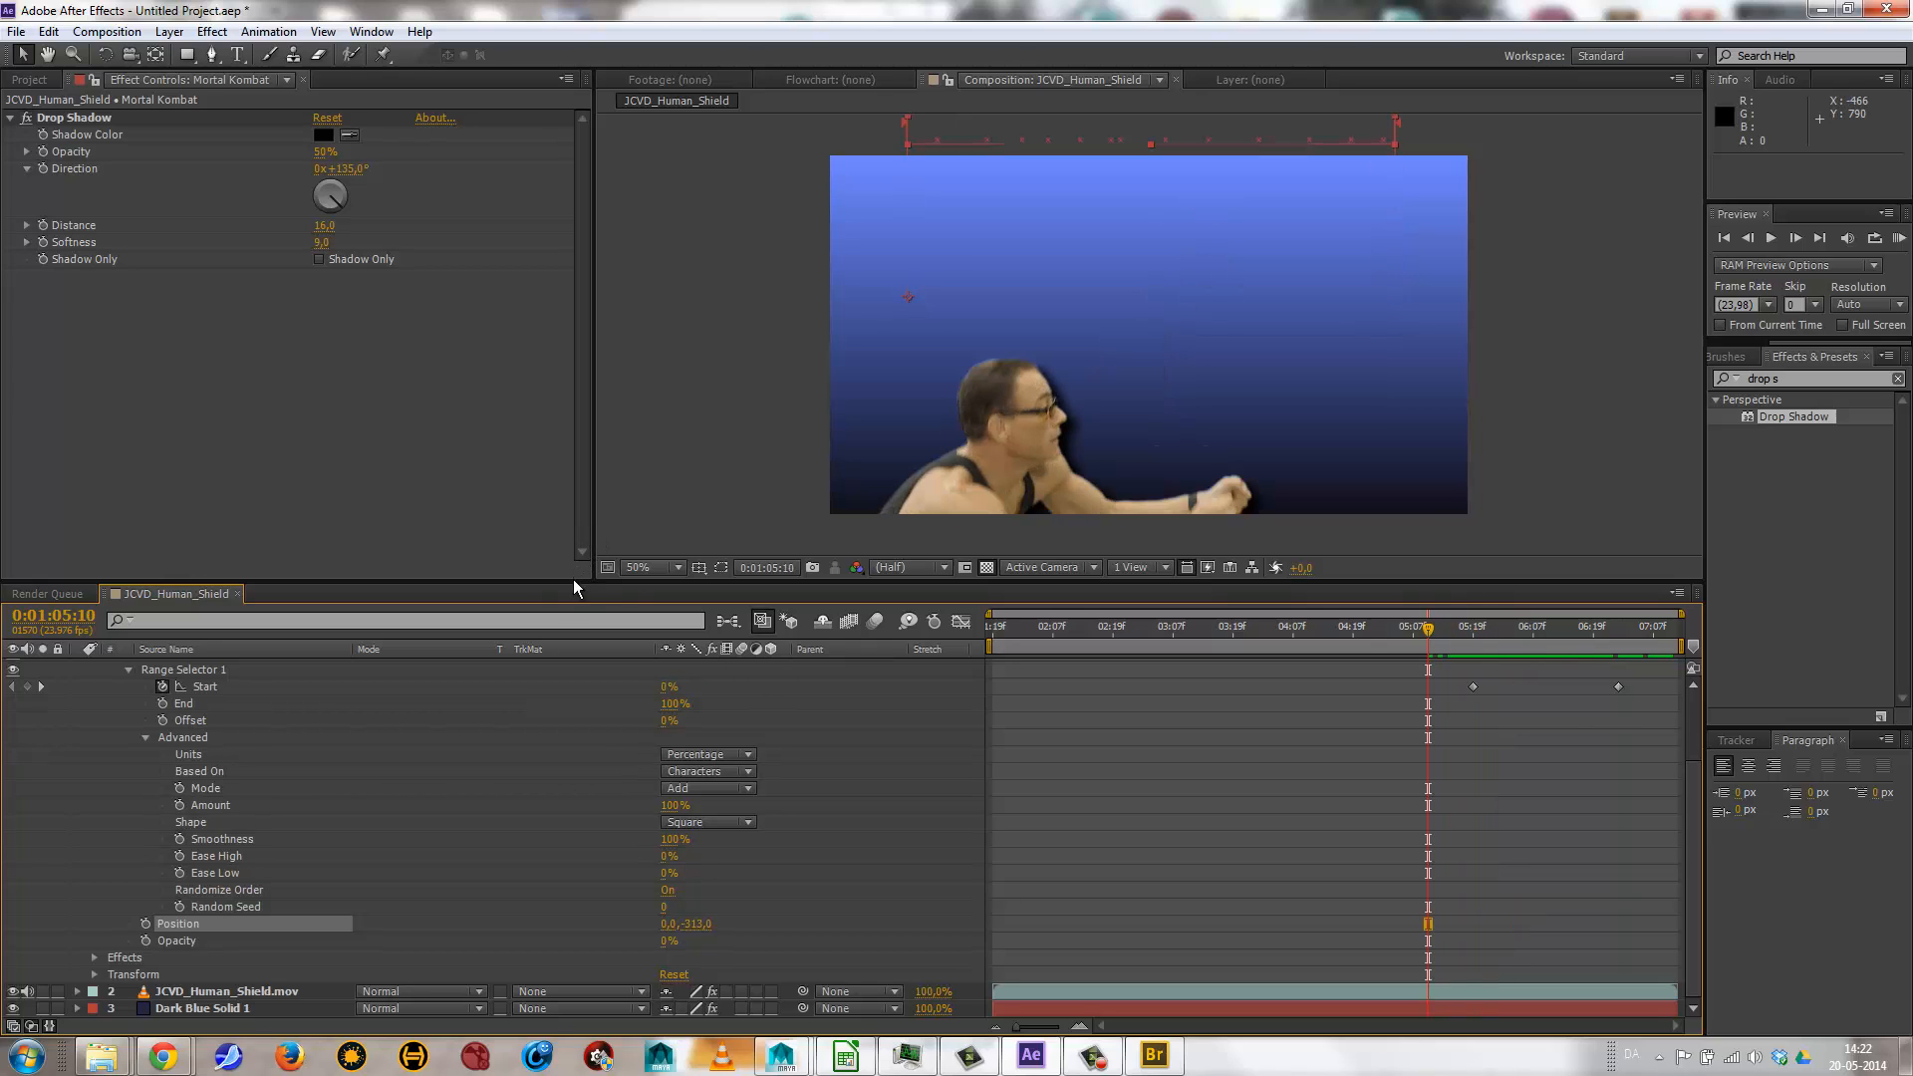
# Collapse the Mortal Kombat layer's properties and scrub to 0:01:06:08 to preview the title animation.
pyautogui.scroll(3, 159, 688)
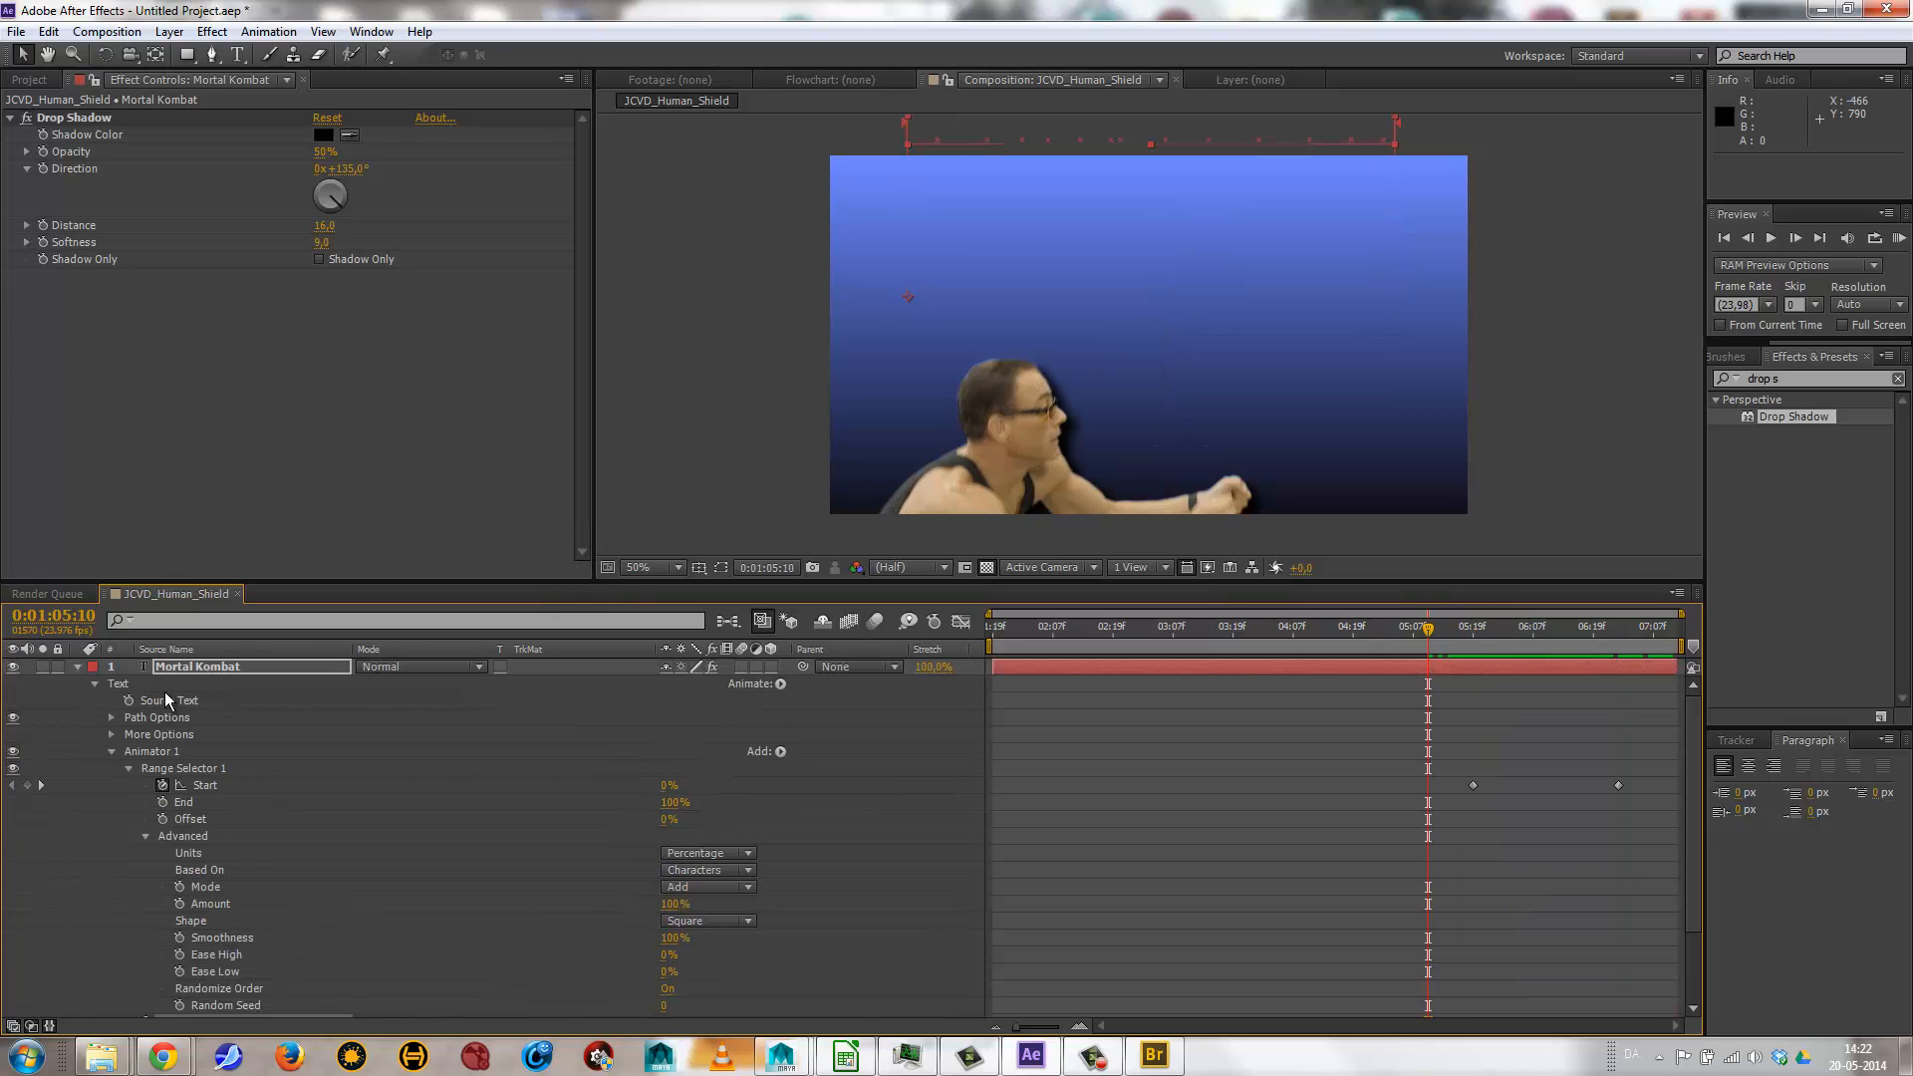
pyautogui.click(80, 668)
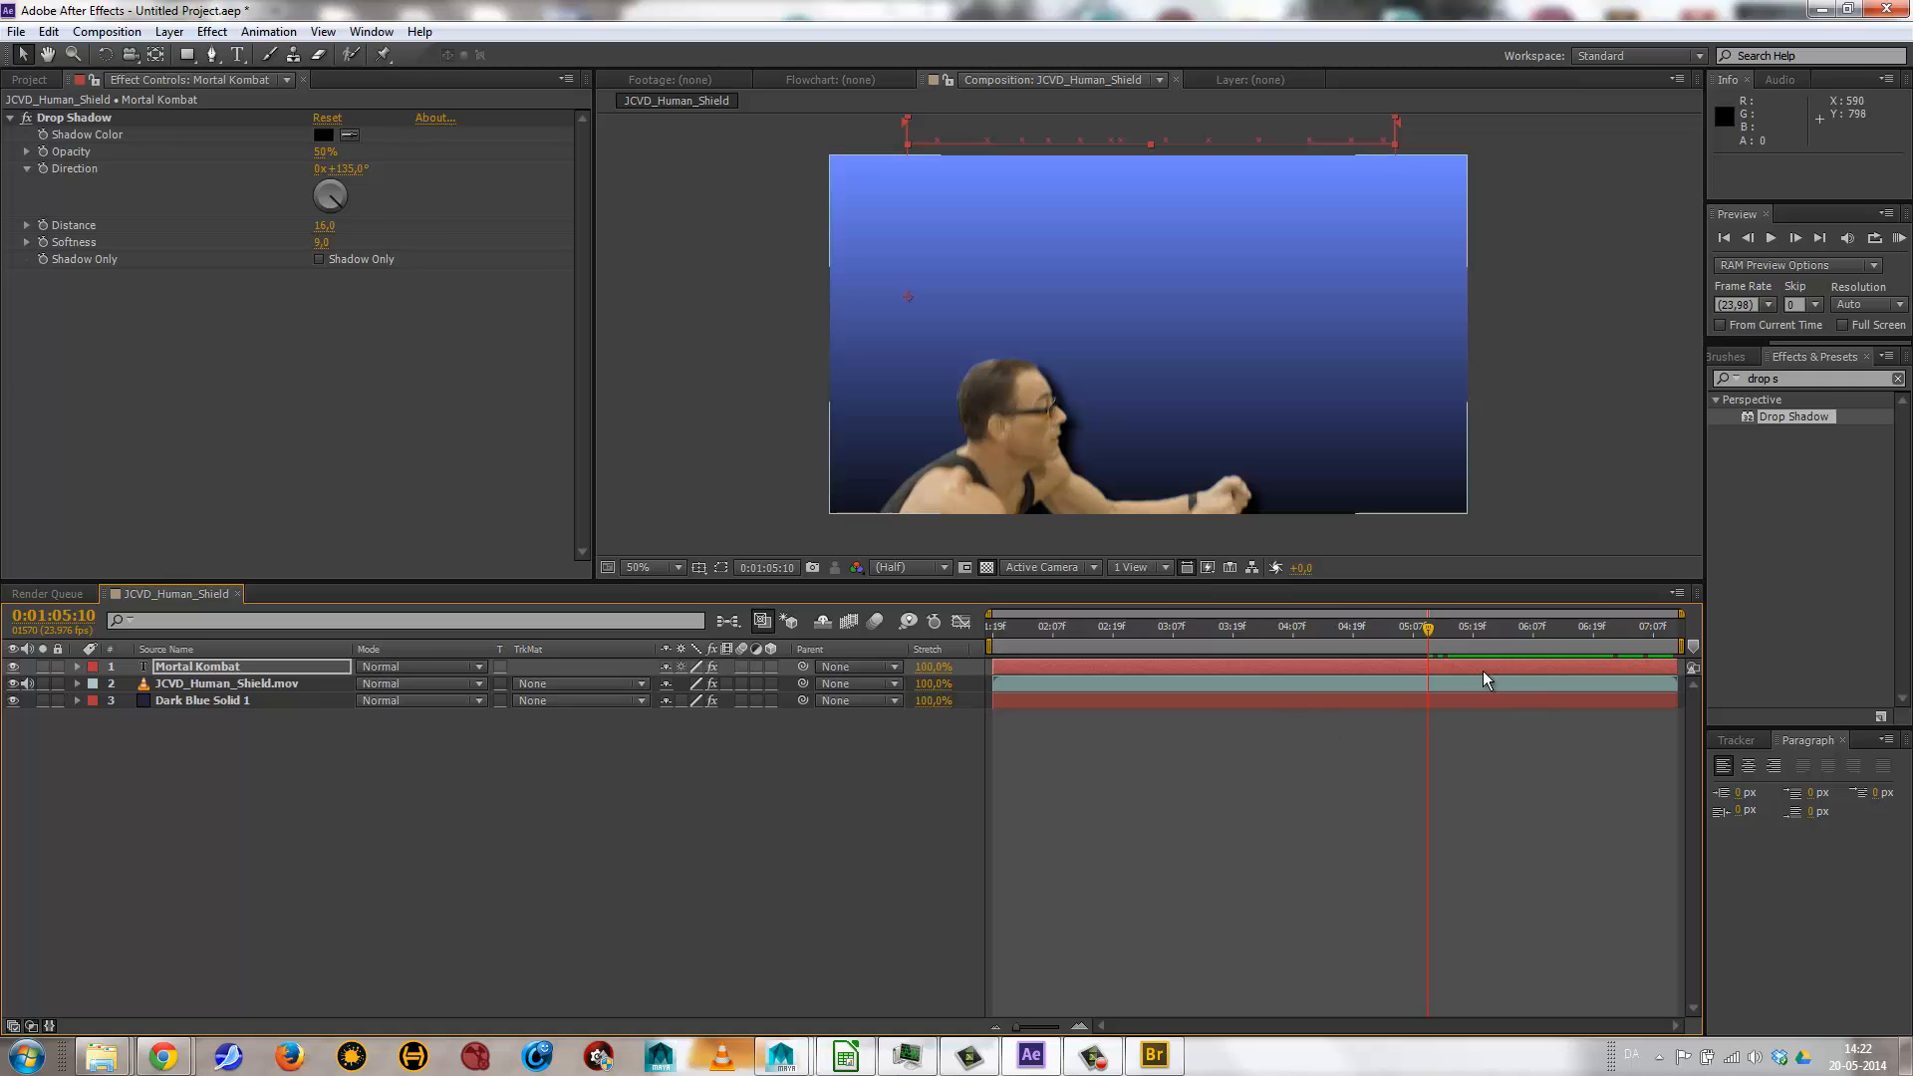
pyautogui.moveTo(1427, 634); pyautogui.dragTo(1540, 650)
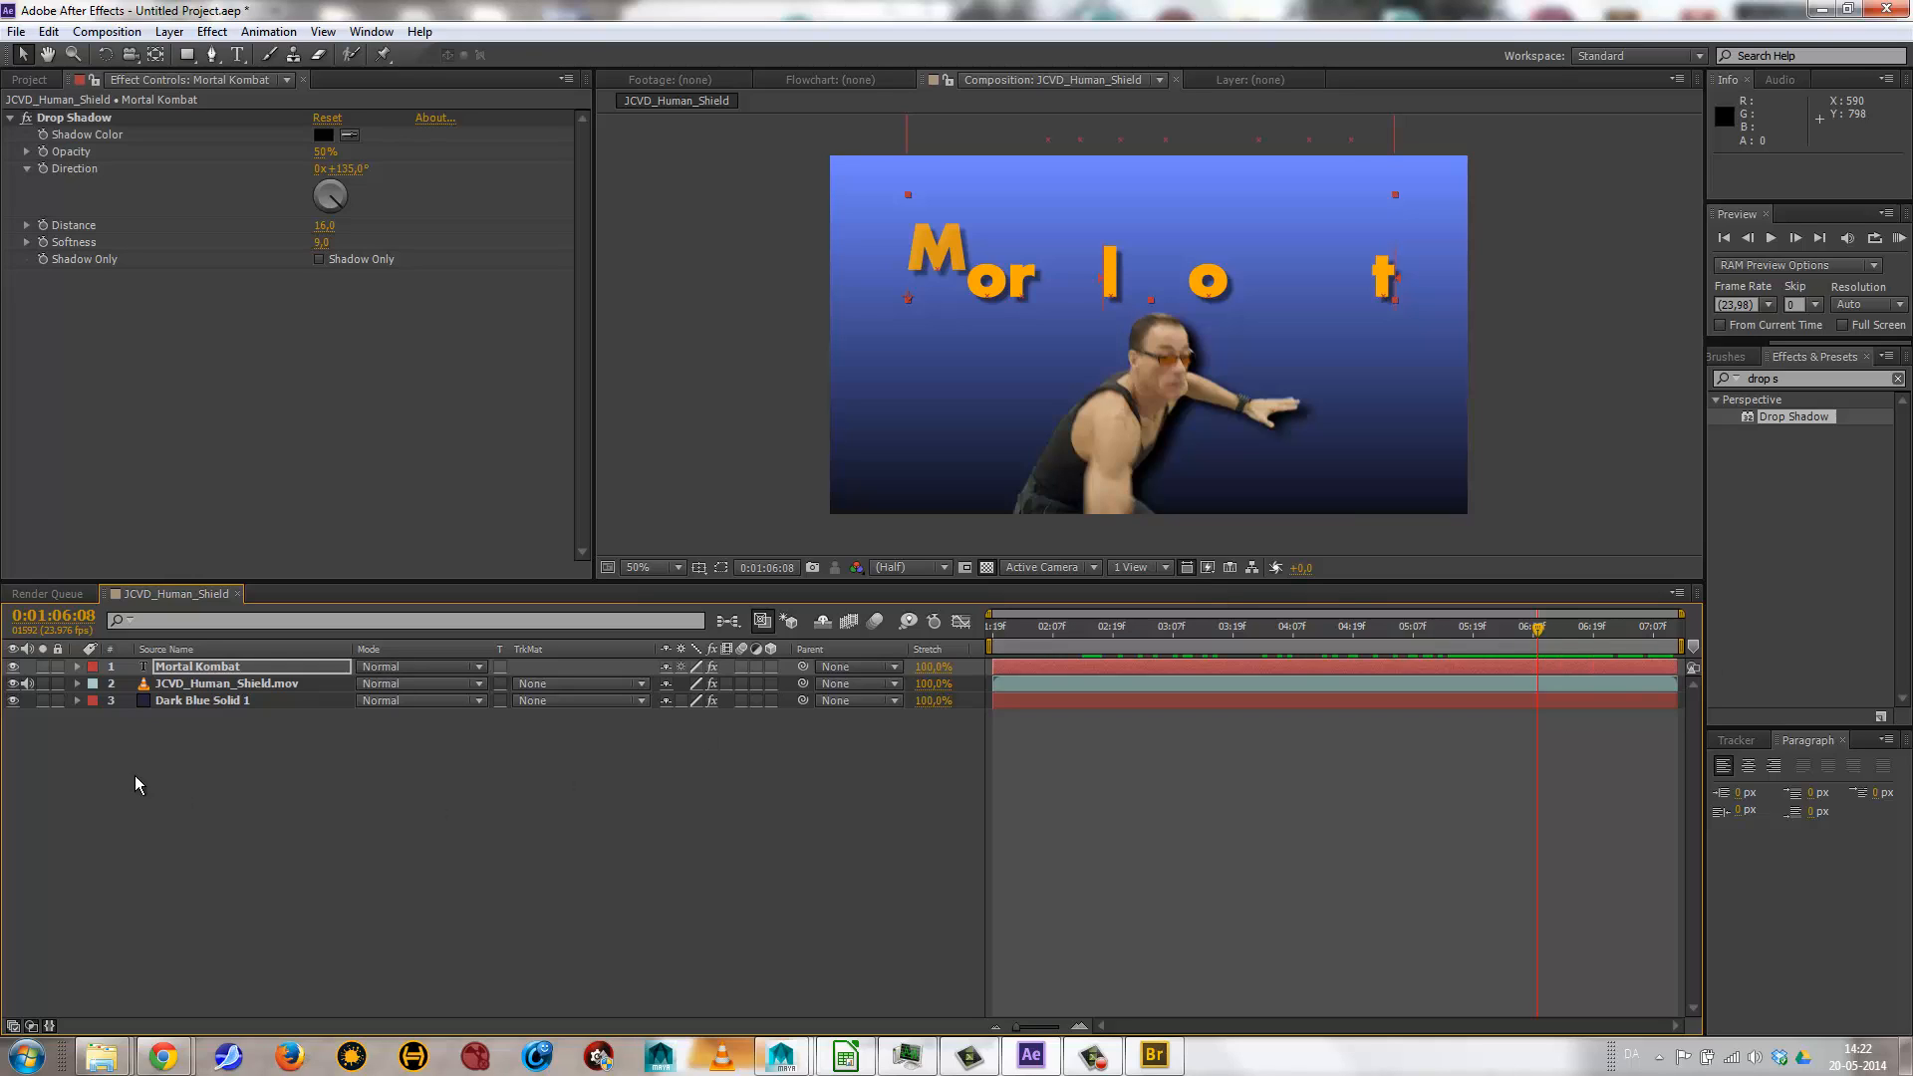
# Pre-compose the Mortal Kombat and JCVD_Human_Shield.mov layers as Pre-comp 1, moving all attributes into the new composition.
pyautogui.keyDown('ctrl'); pyautogui.click(191, 686); pyautogui.keyUp('ctrl')
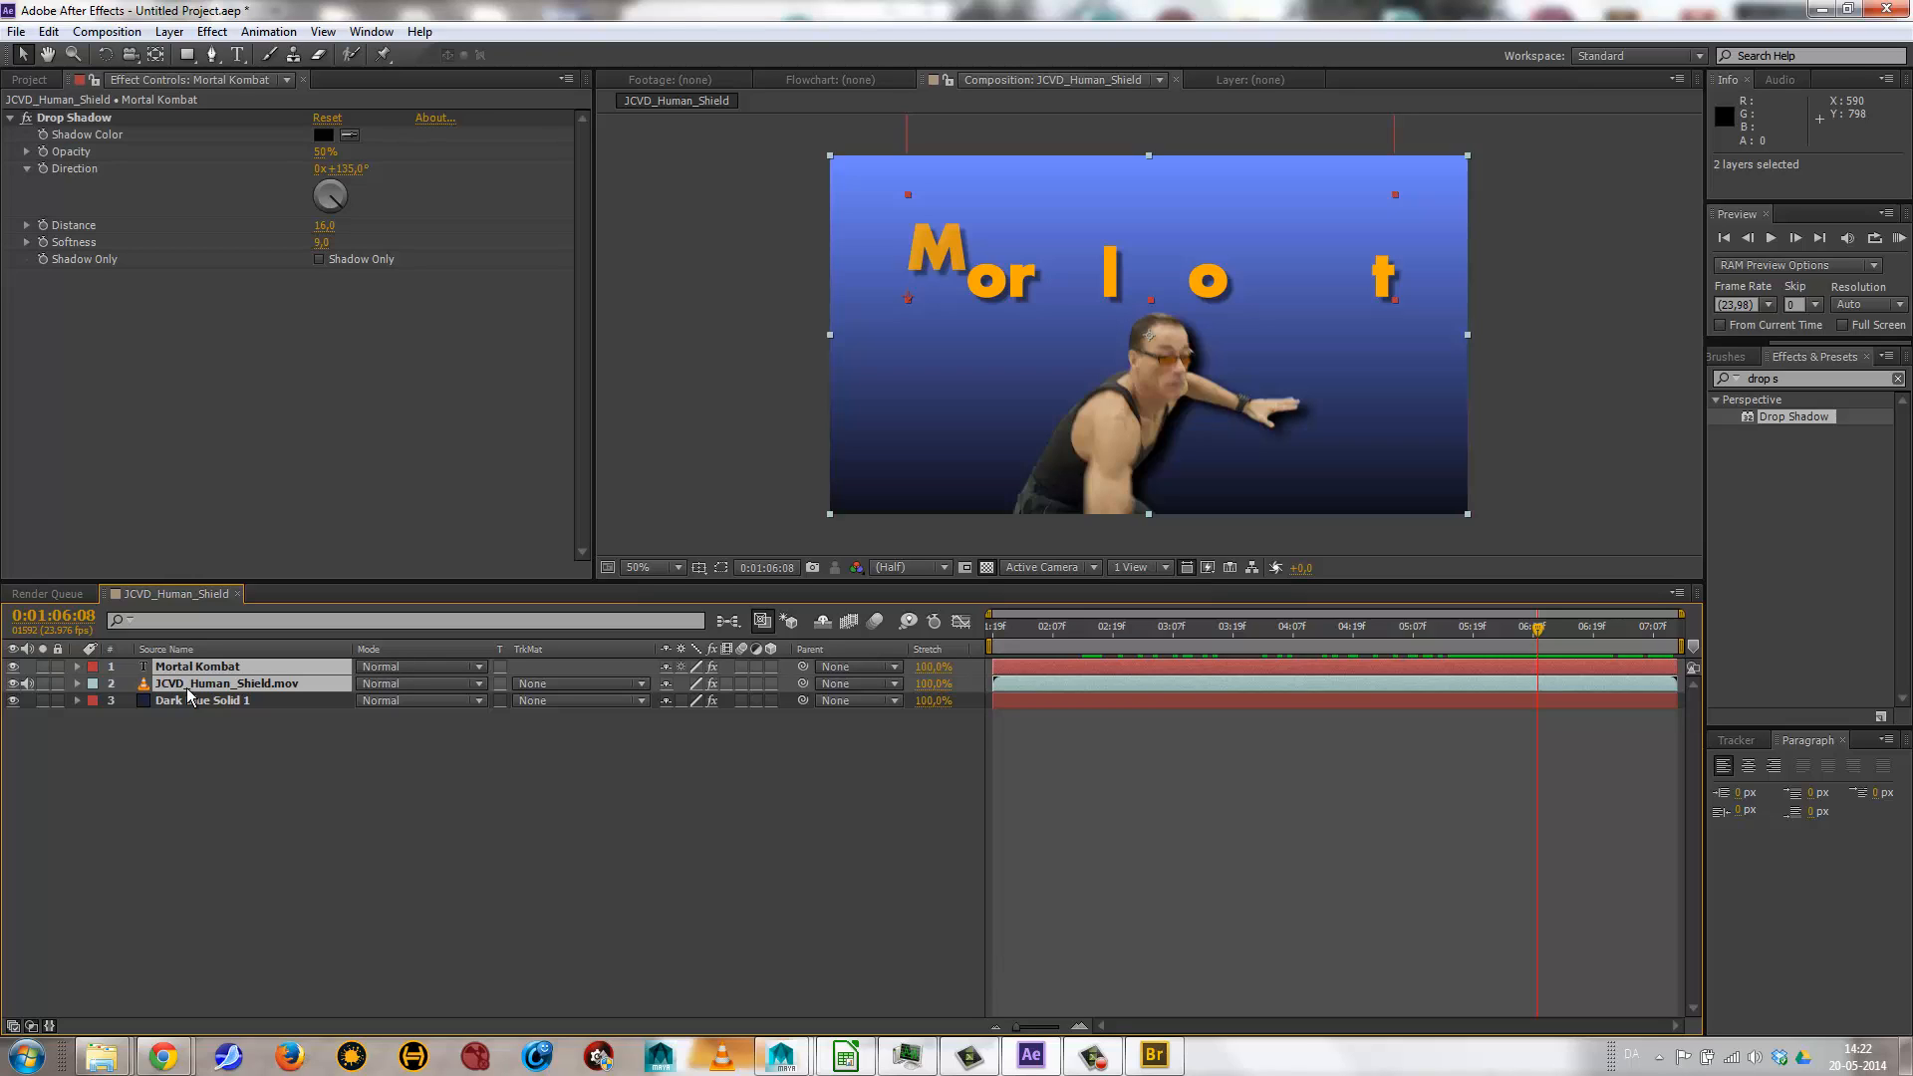
pyautogui.click(129, 33)
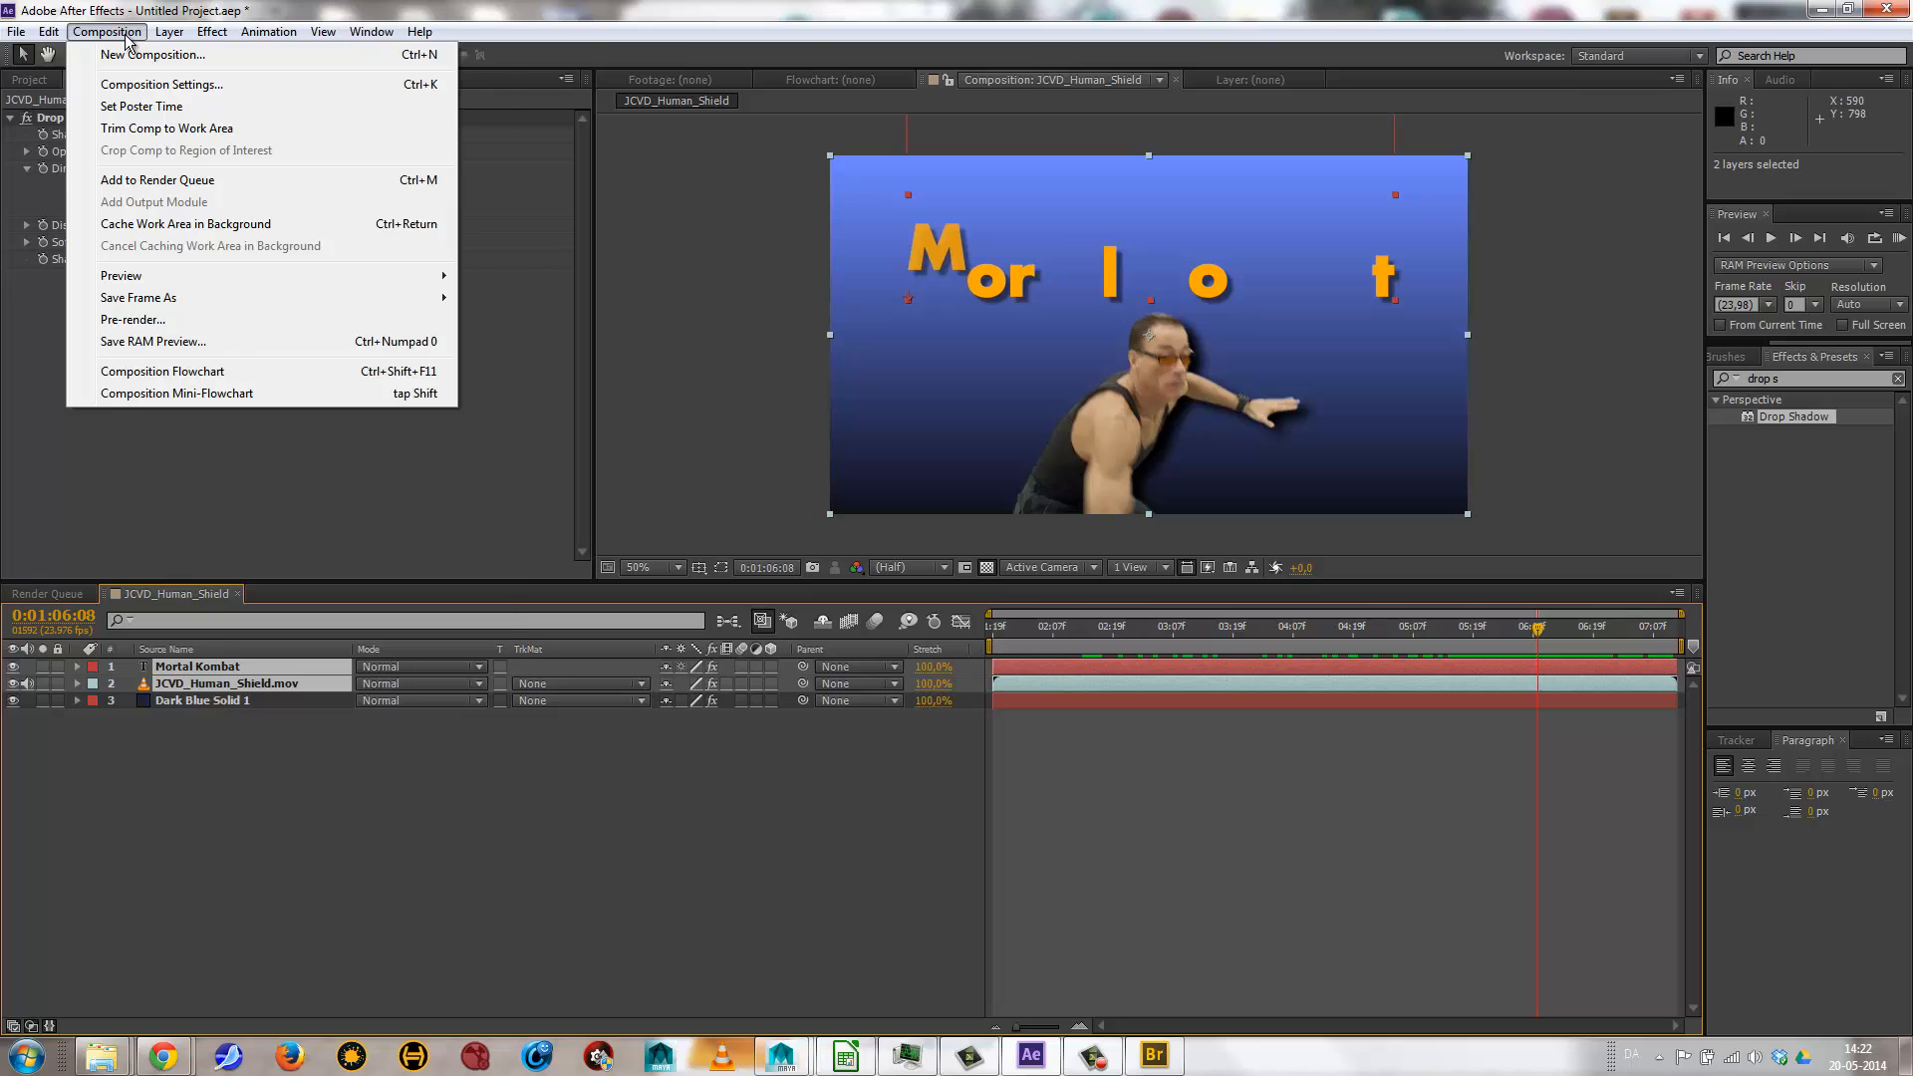
pyautogui.moveTo(167, 33)
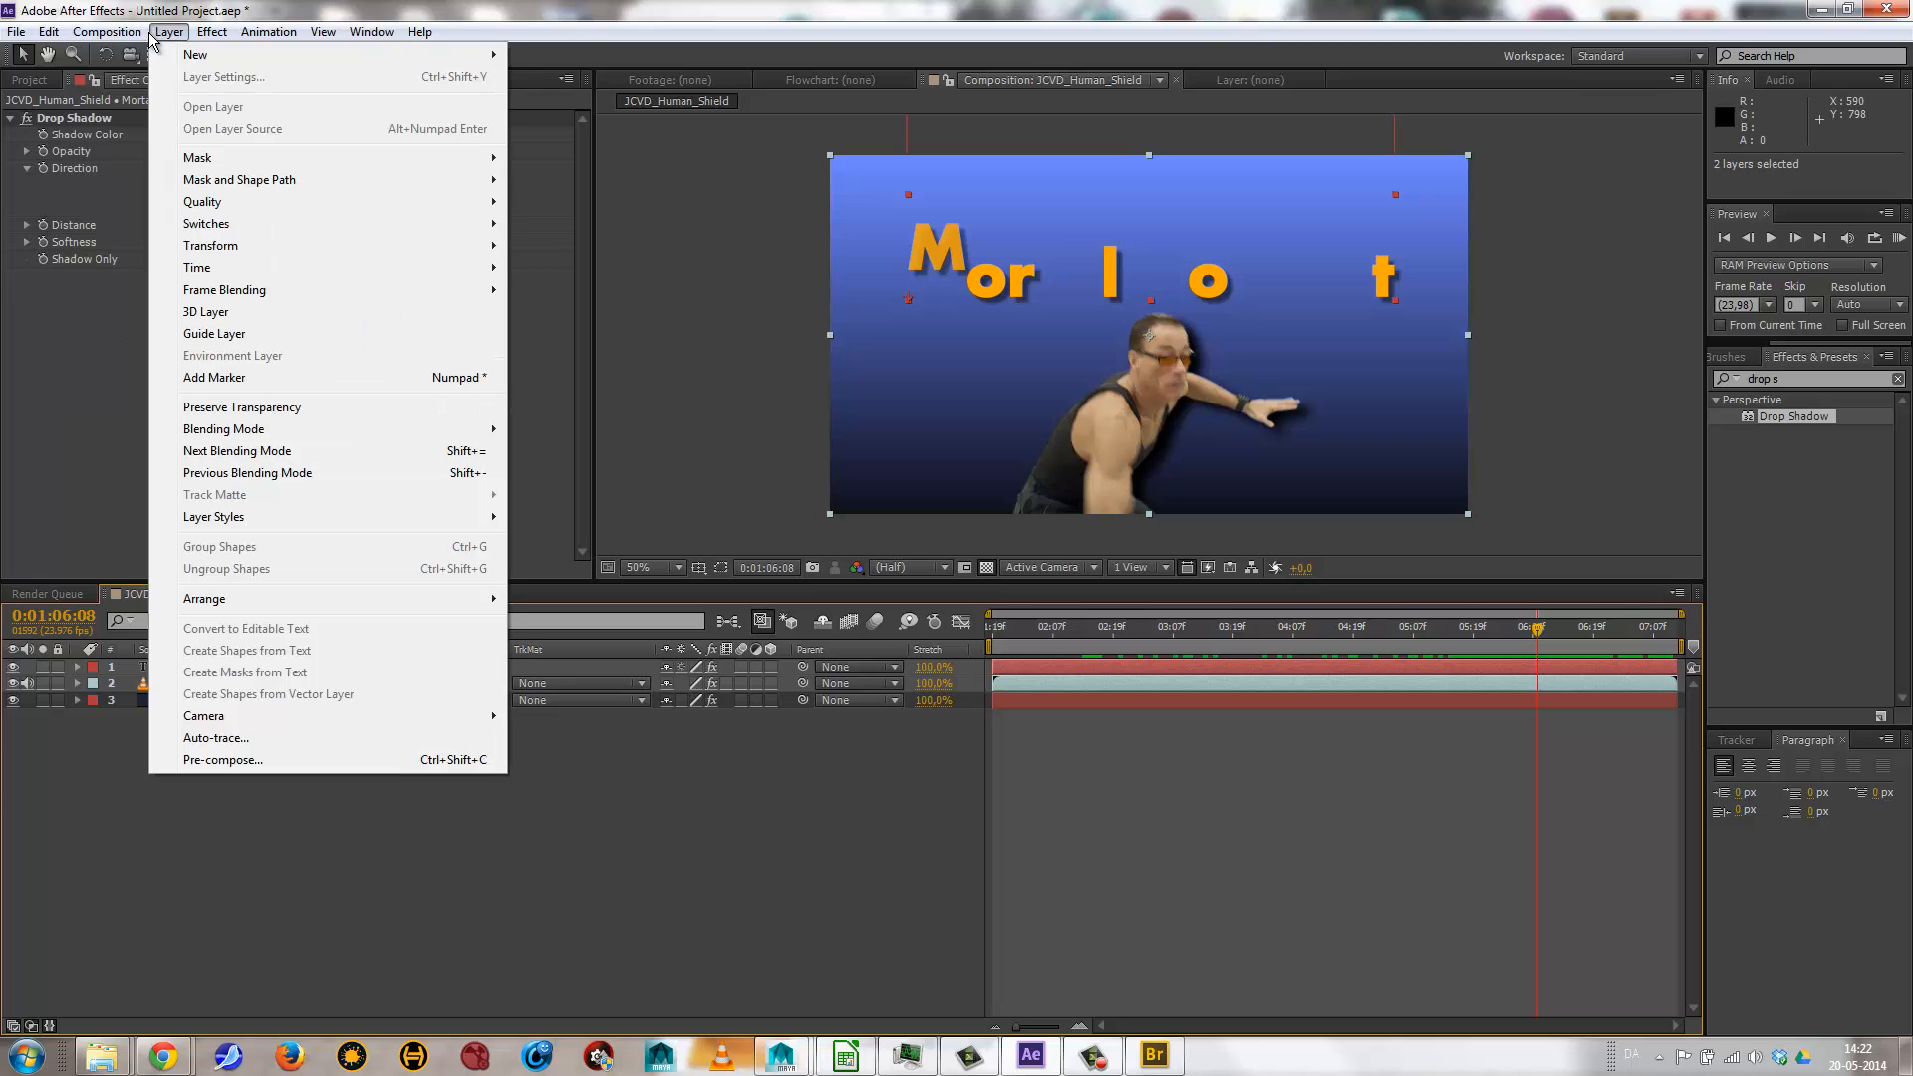
pyautogui.click(224, 760)
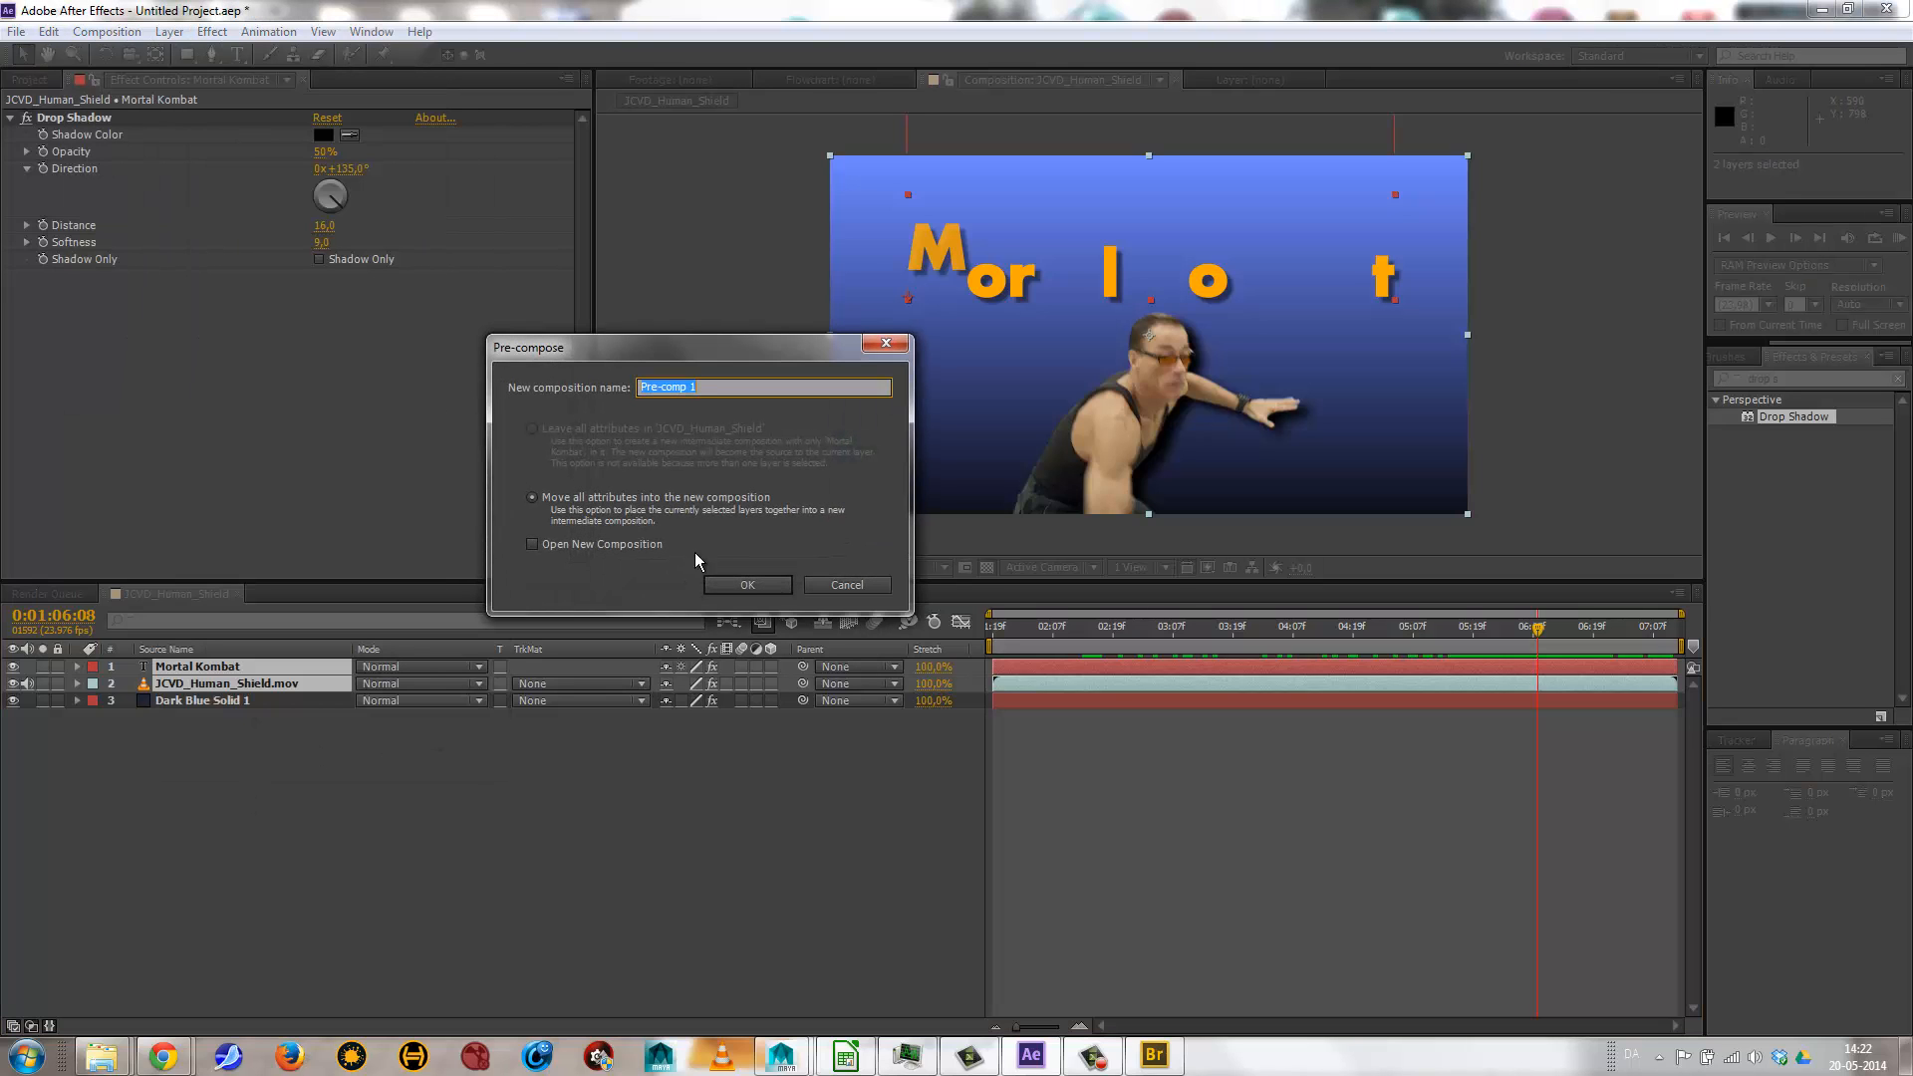
pyautogui.click(724, 588)
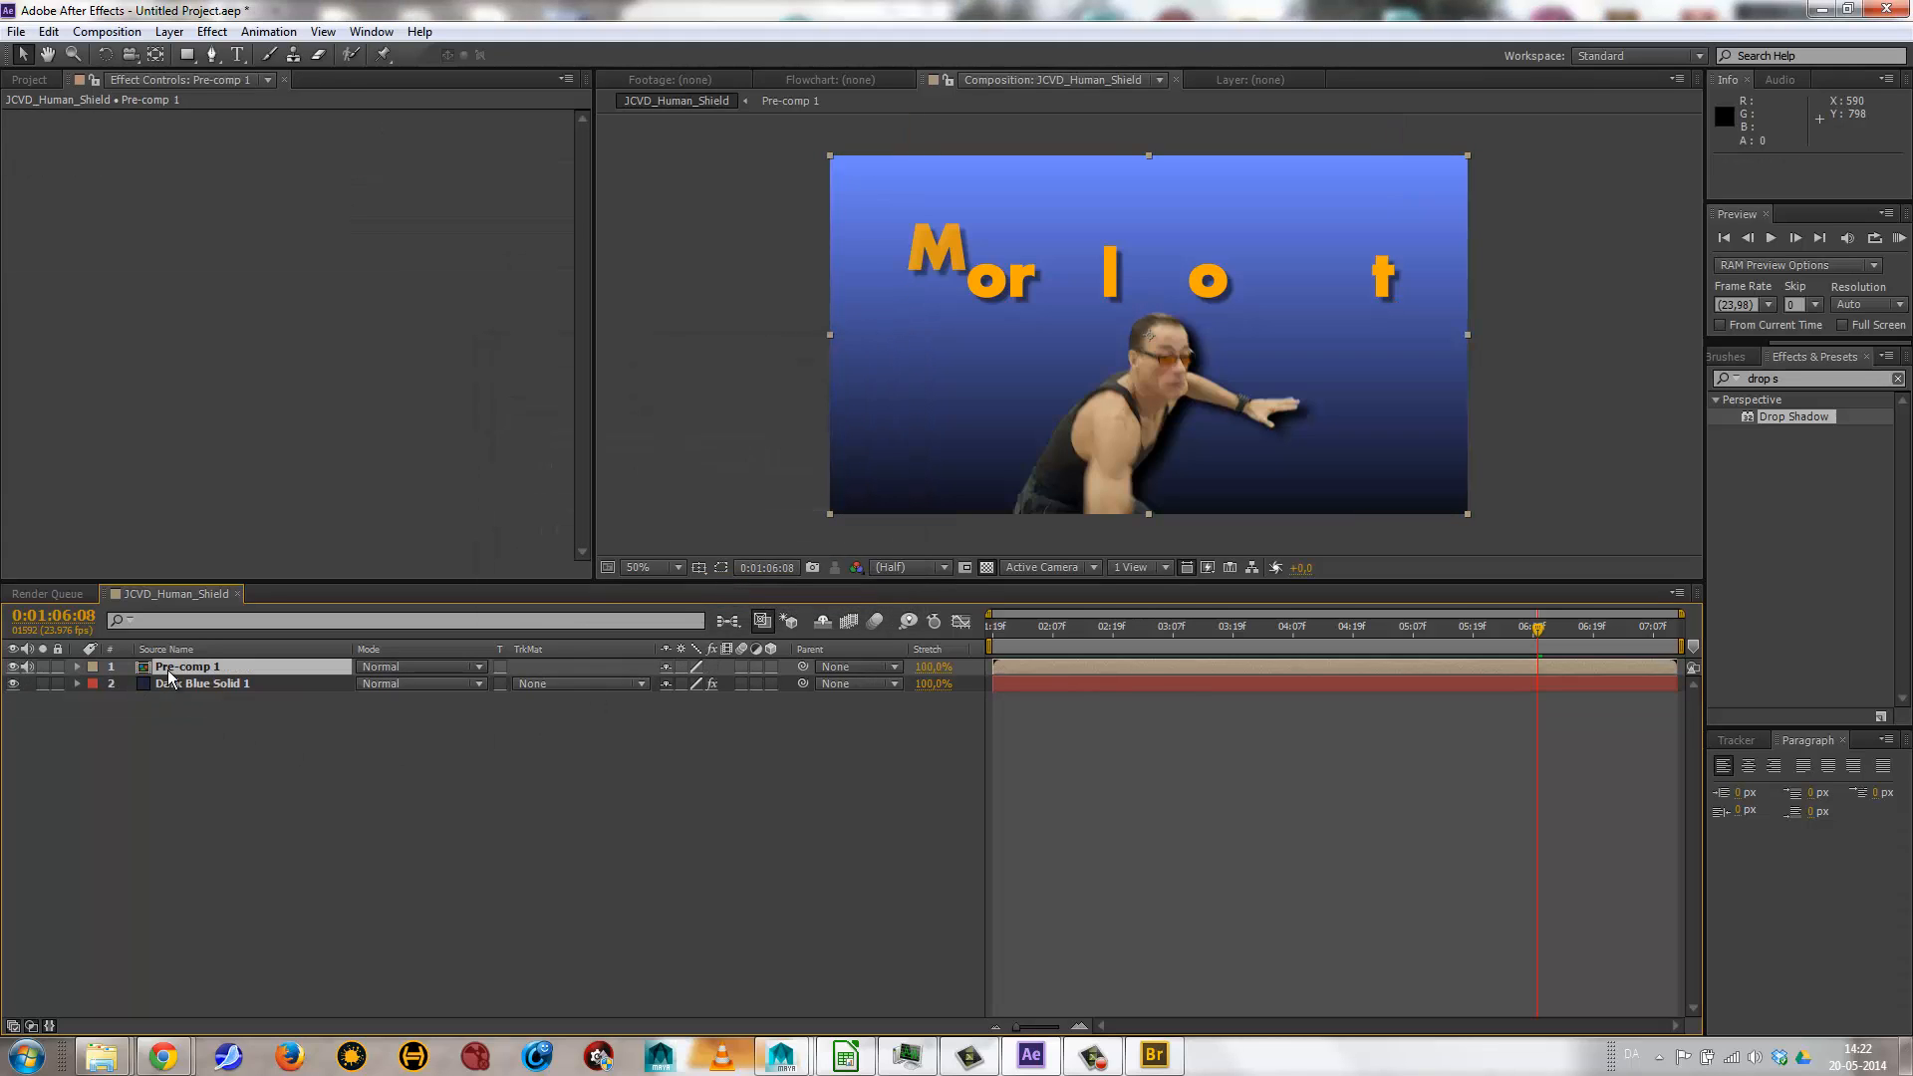
pyautogui.click(170, 743)
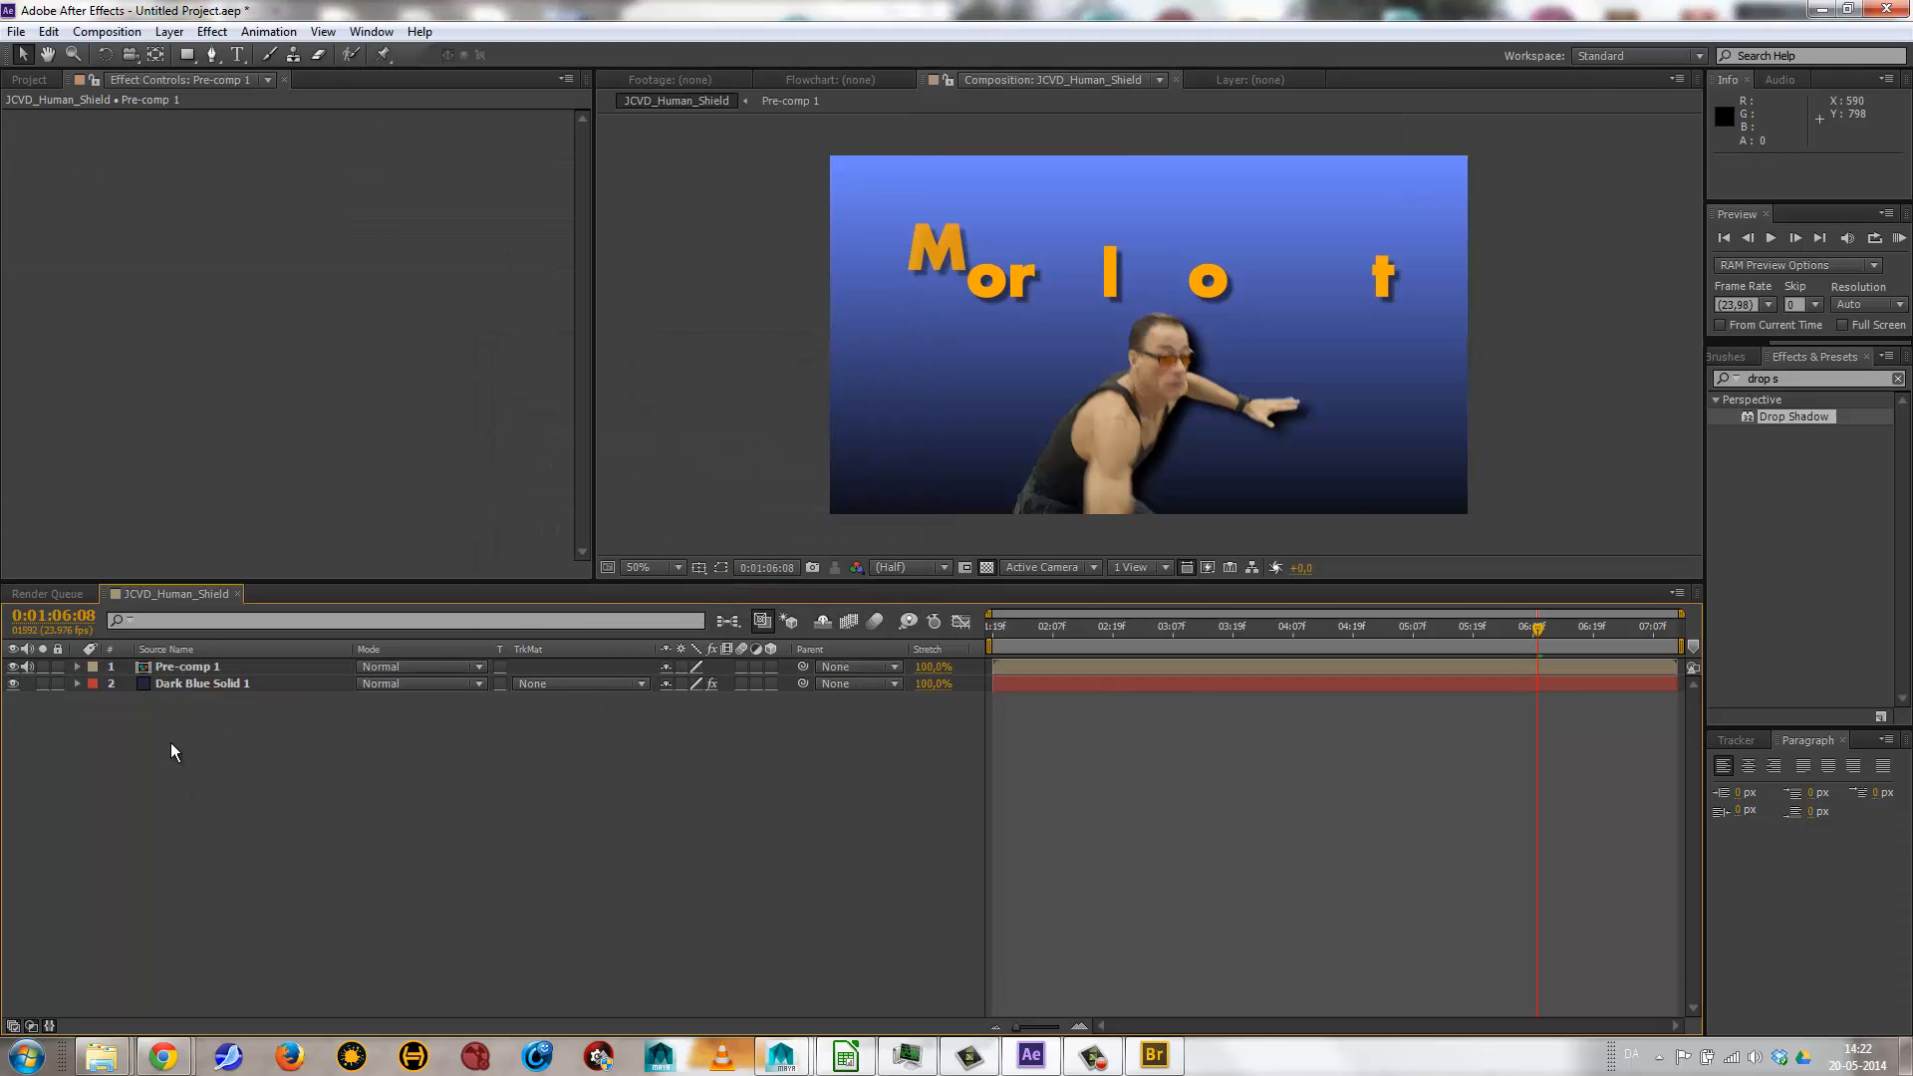
# Open Pre-comp 1, scrub to 0:01:03:23 to inspect its layers, and return to the JCVD_Human_Shield composition.
pyautogui.doubleClick(148, 668)
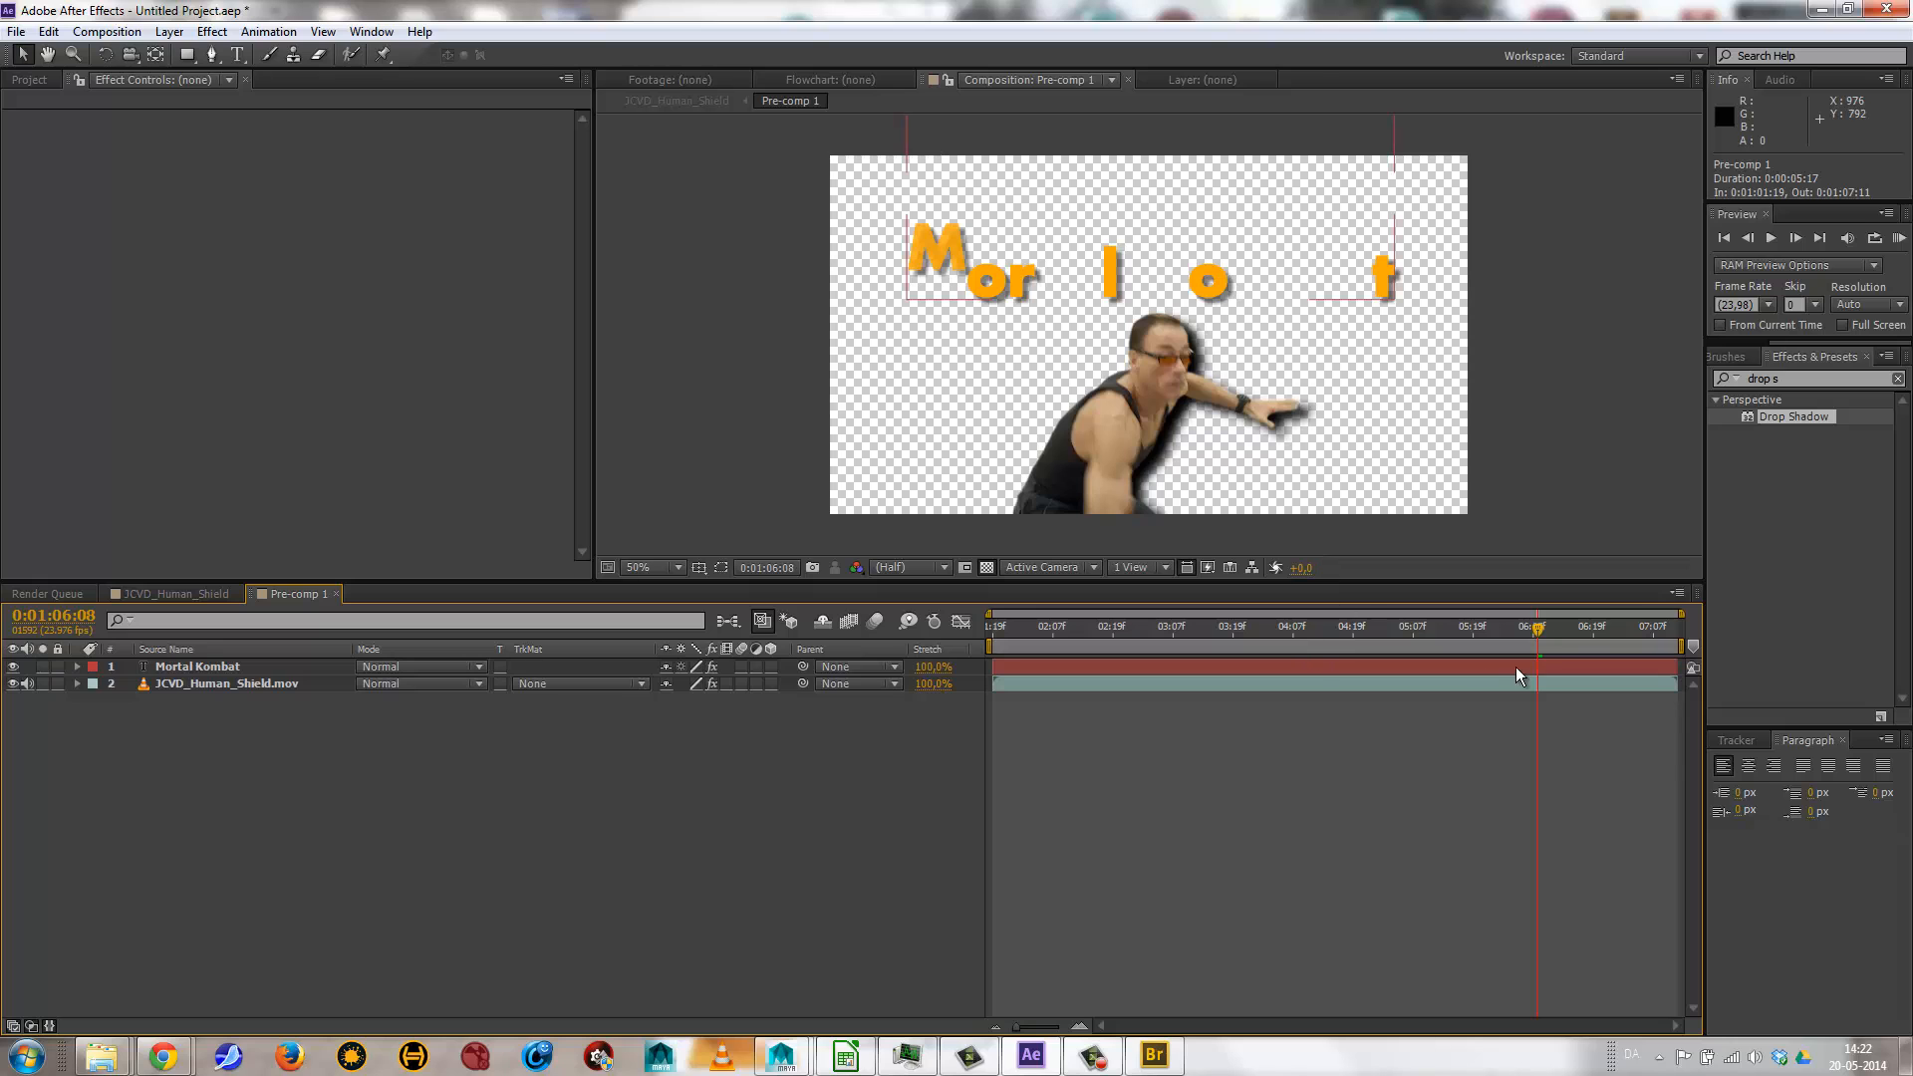
pyautogui.moveTo(1539, 630); pyautogui.dragTo(1253, 635)
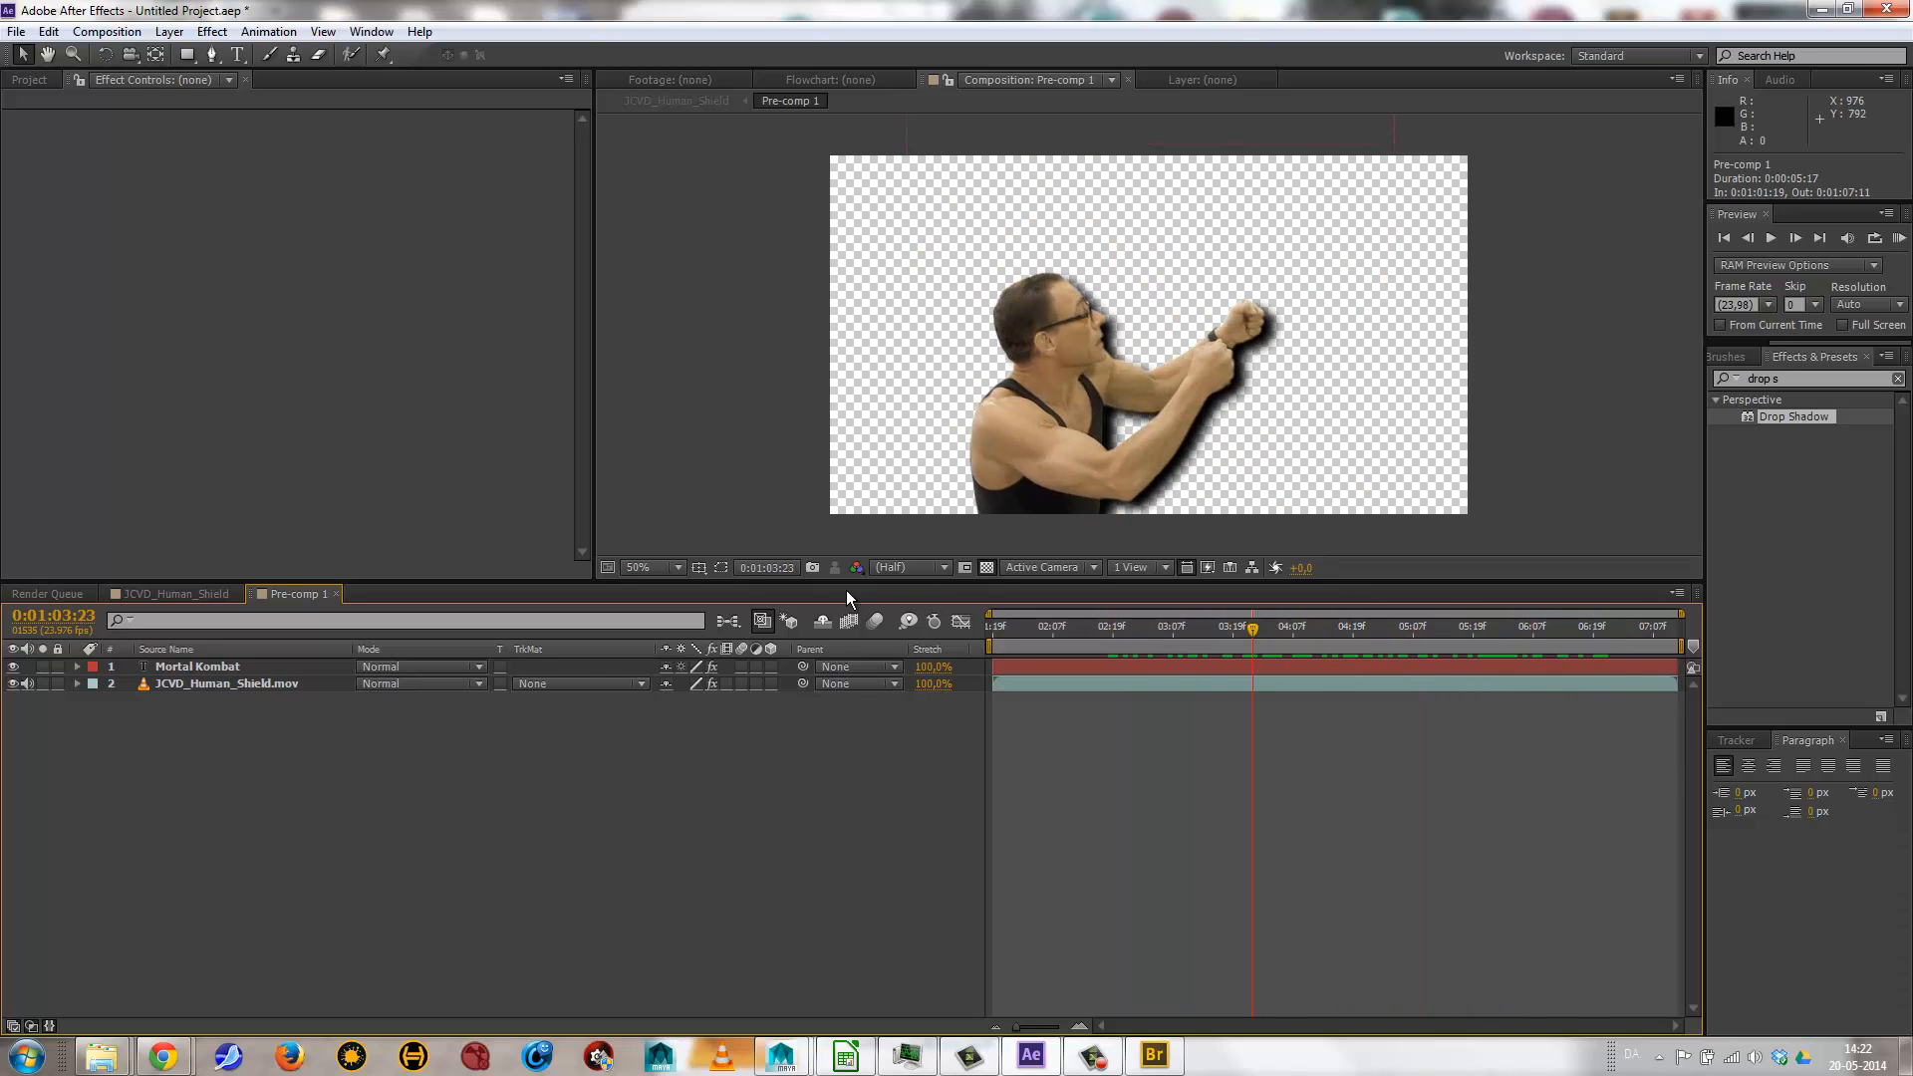
pyautogui.click(173, 594)
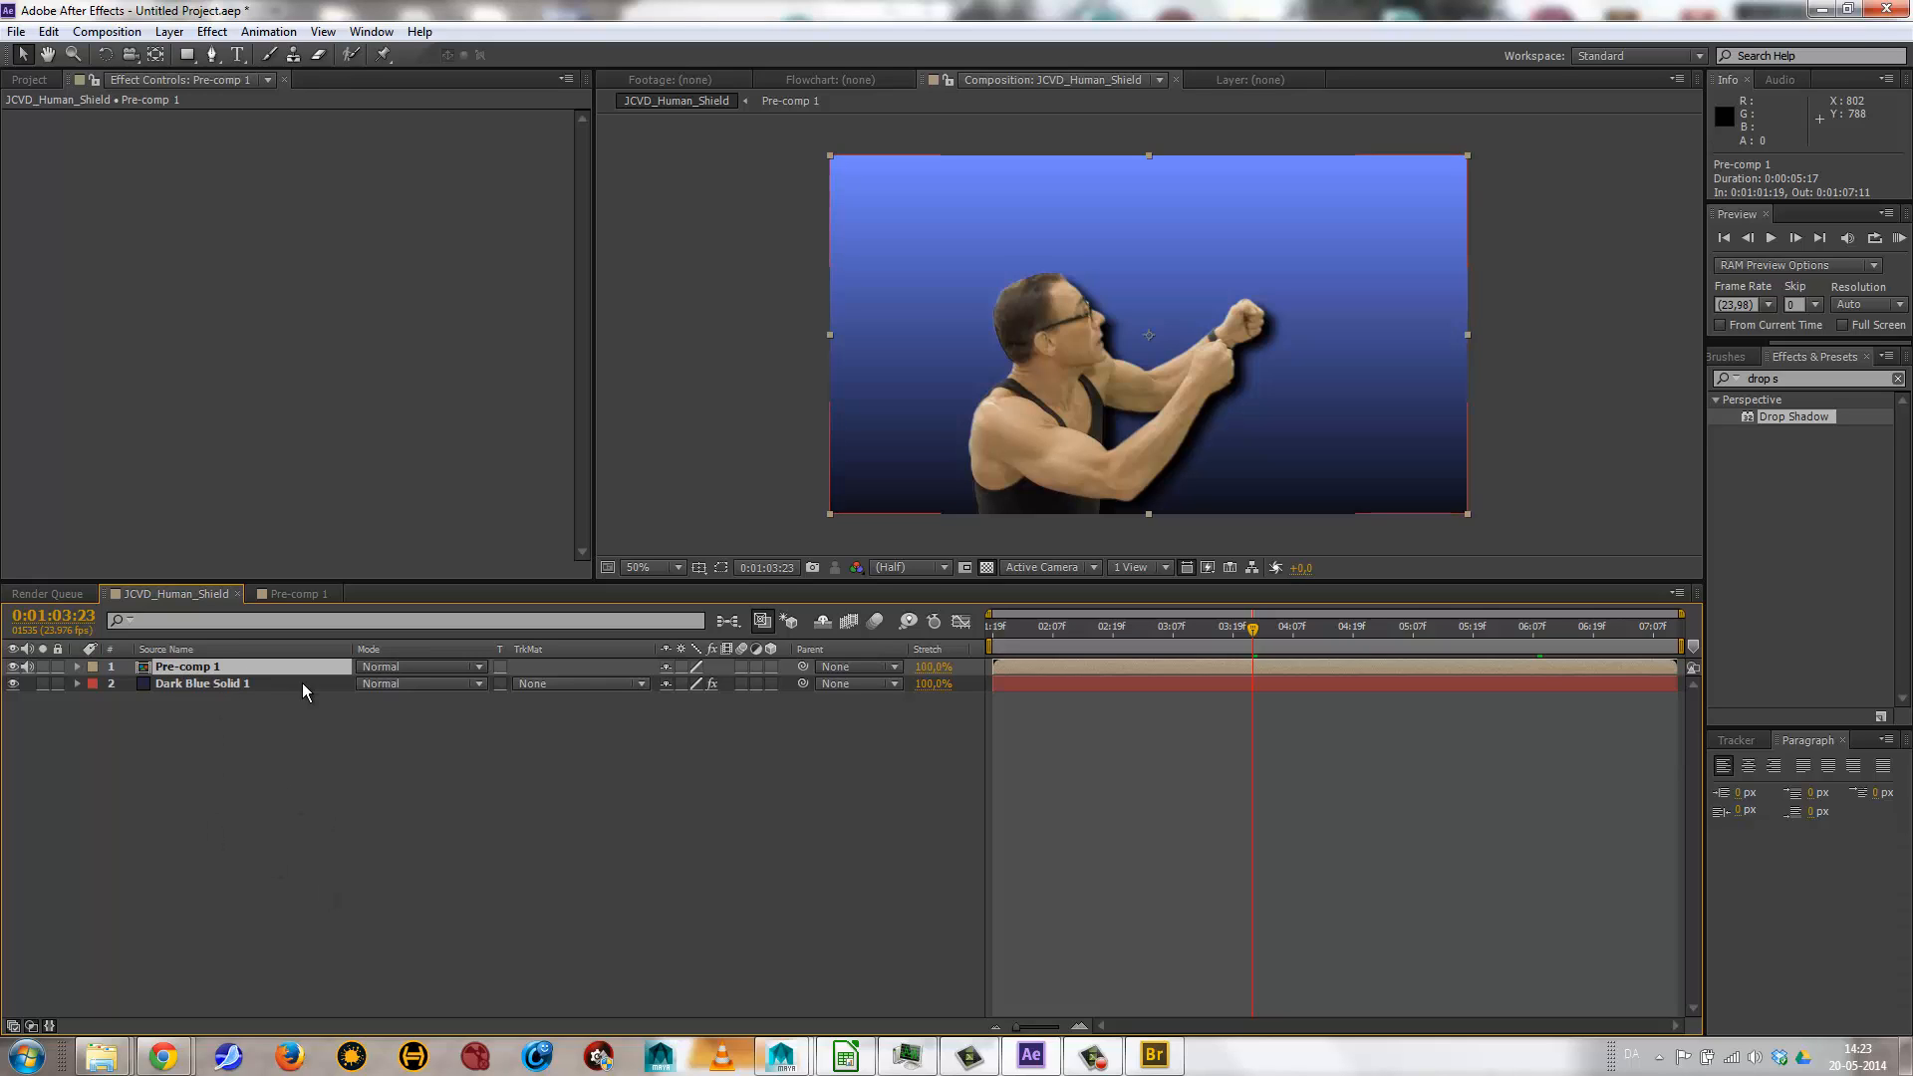
pyautogui.click(236, 732)
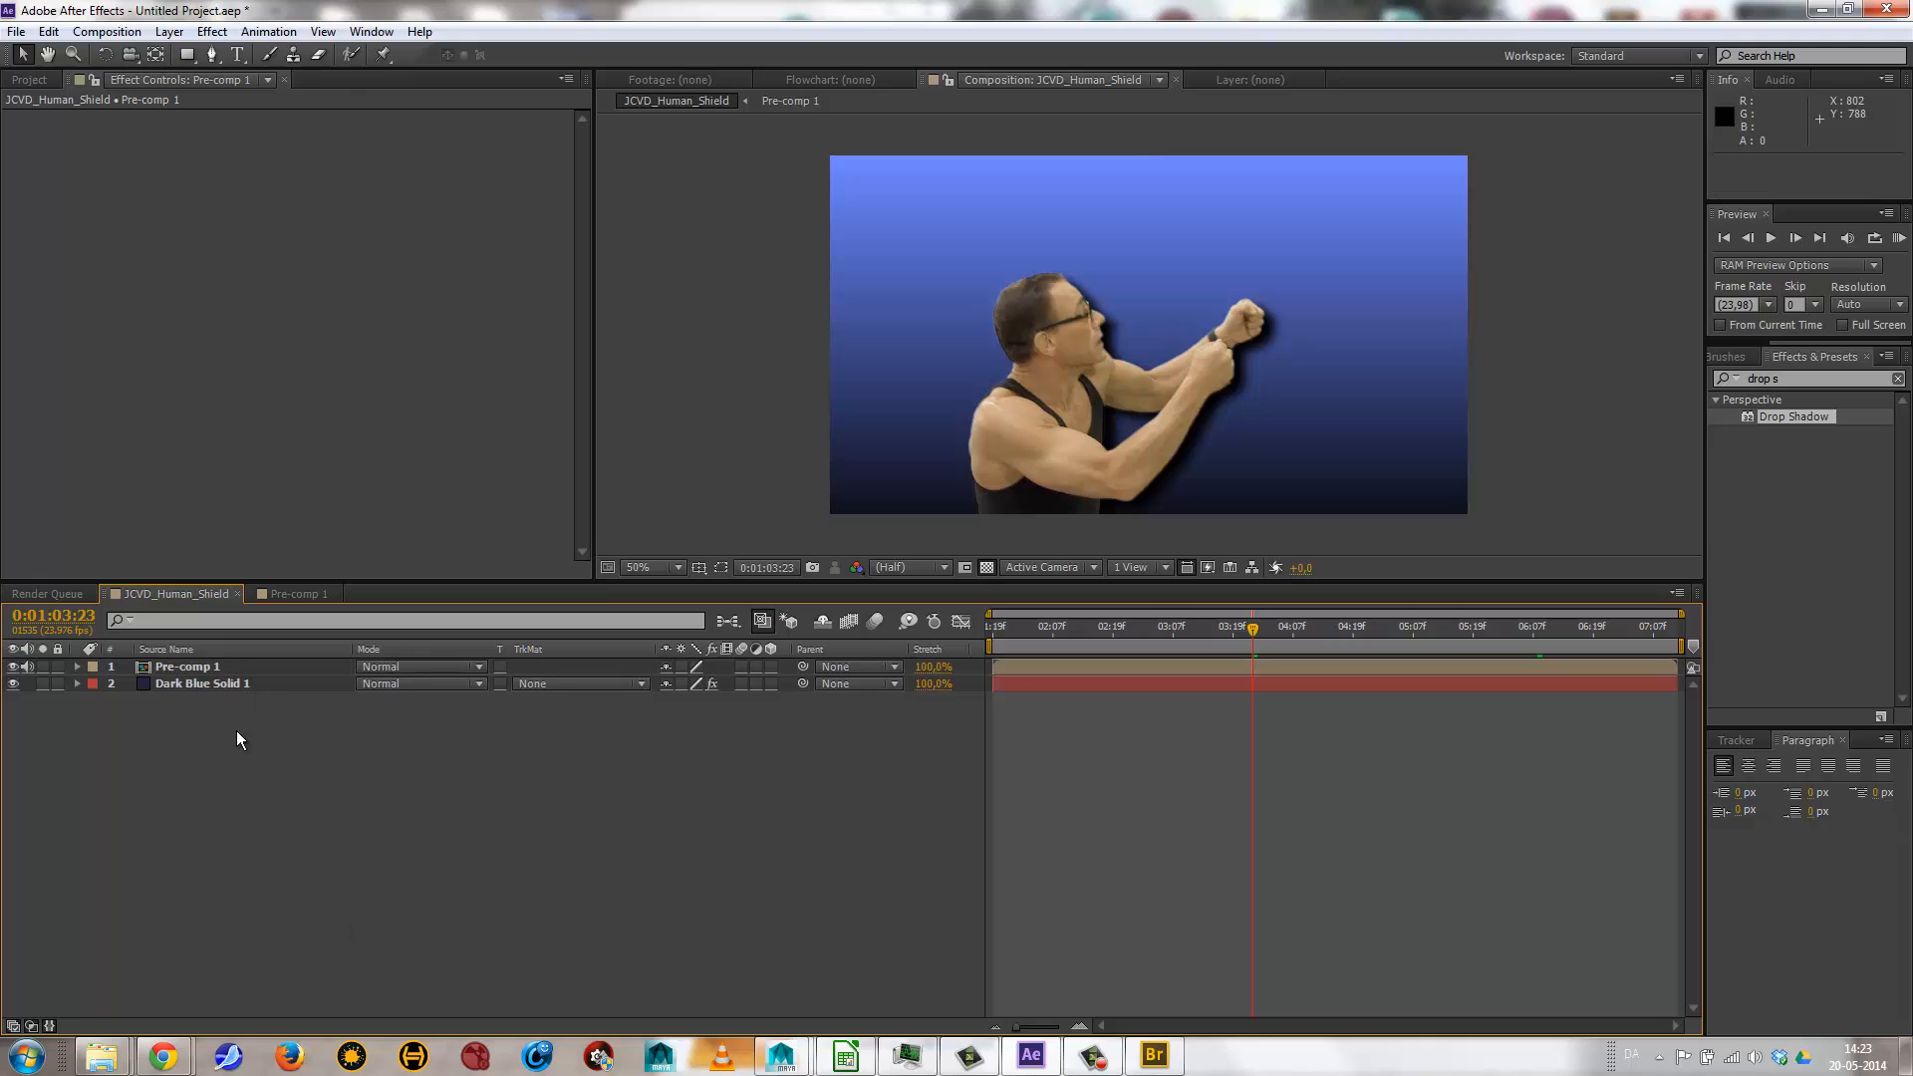
# Rename the Pre-comp 1 layer to "my precomp".
pyautogui.click(235, 665)
pyautogui.press('Return')
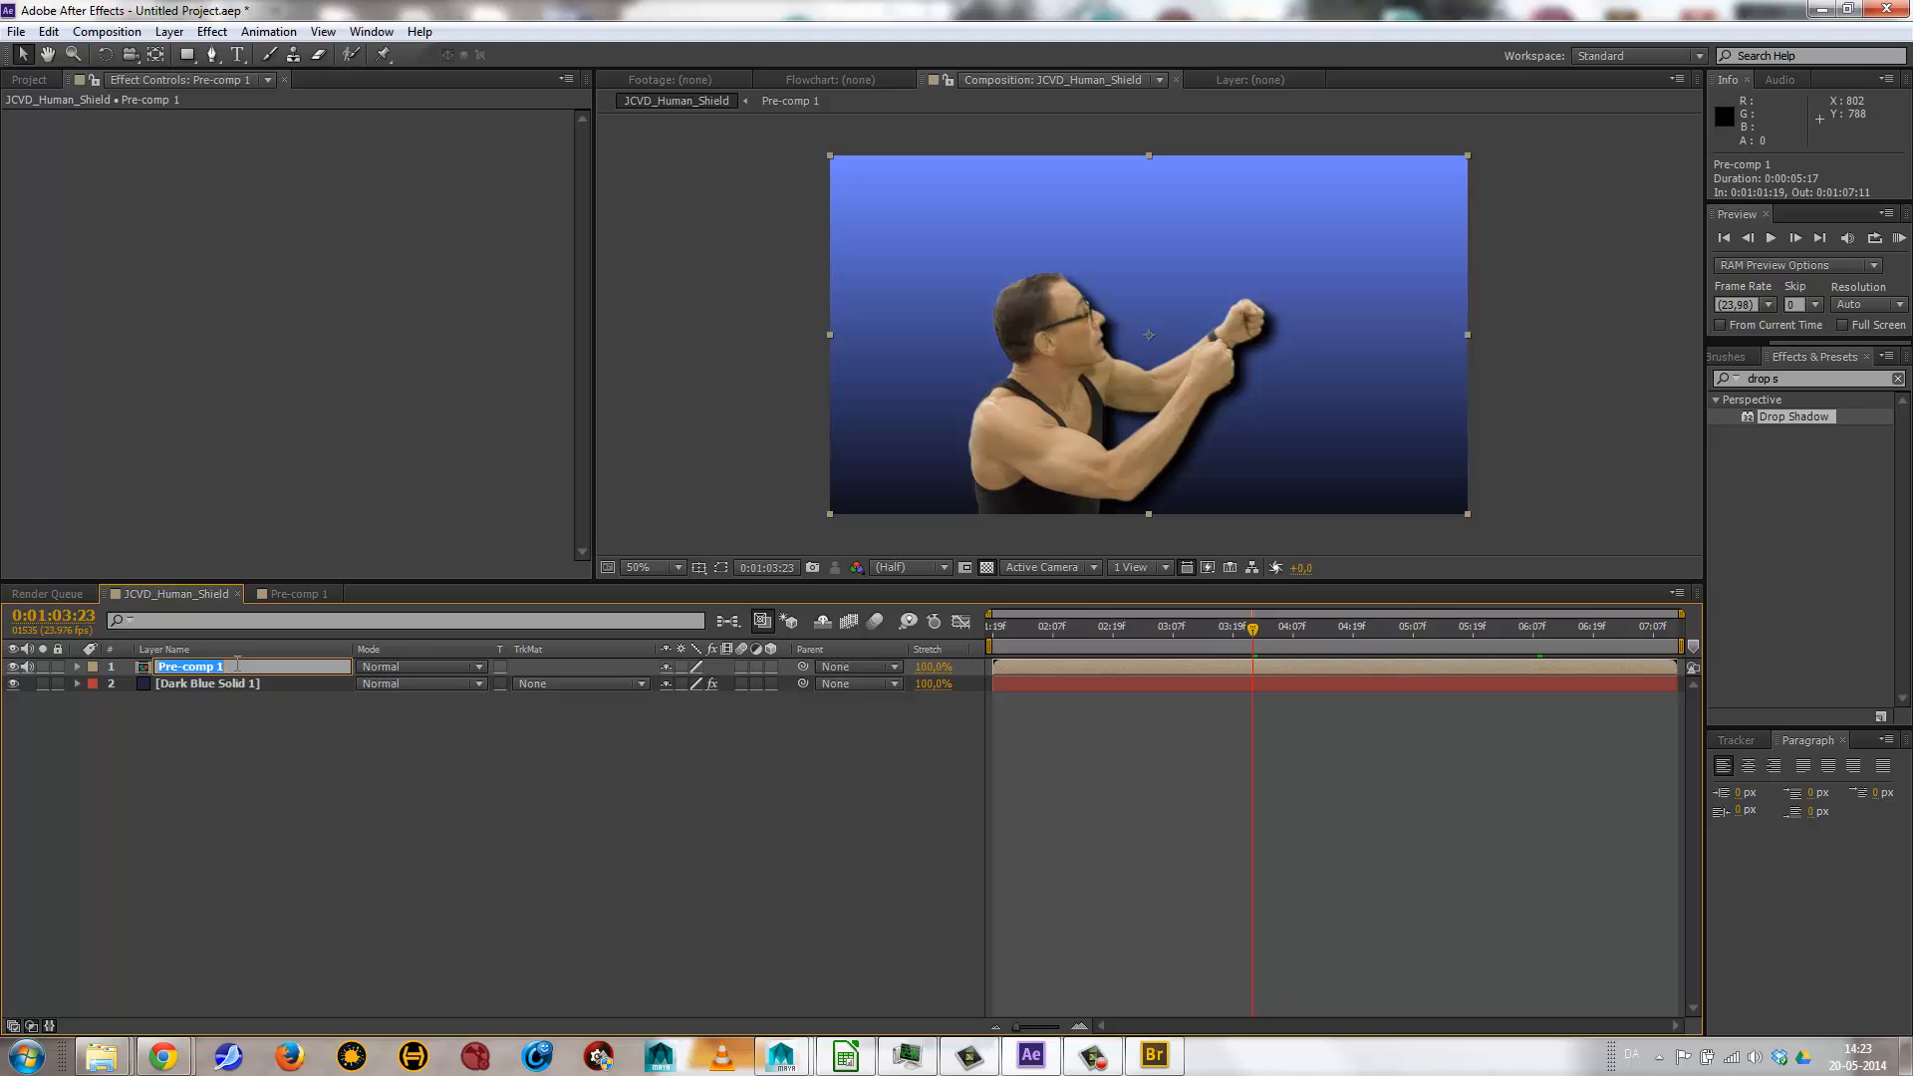
pyautogui.write('my precomp')
pyautogui.press('Return')
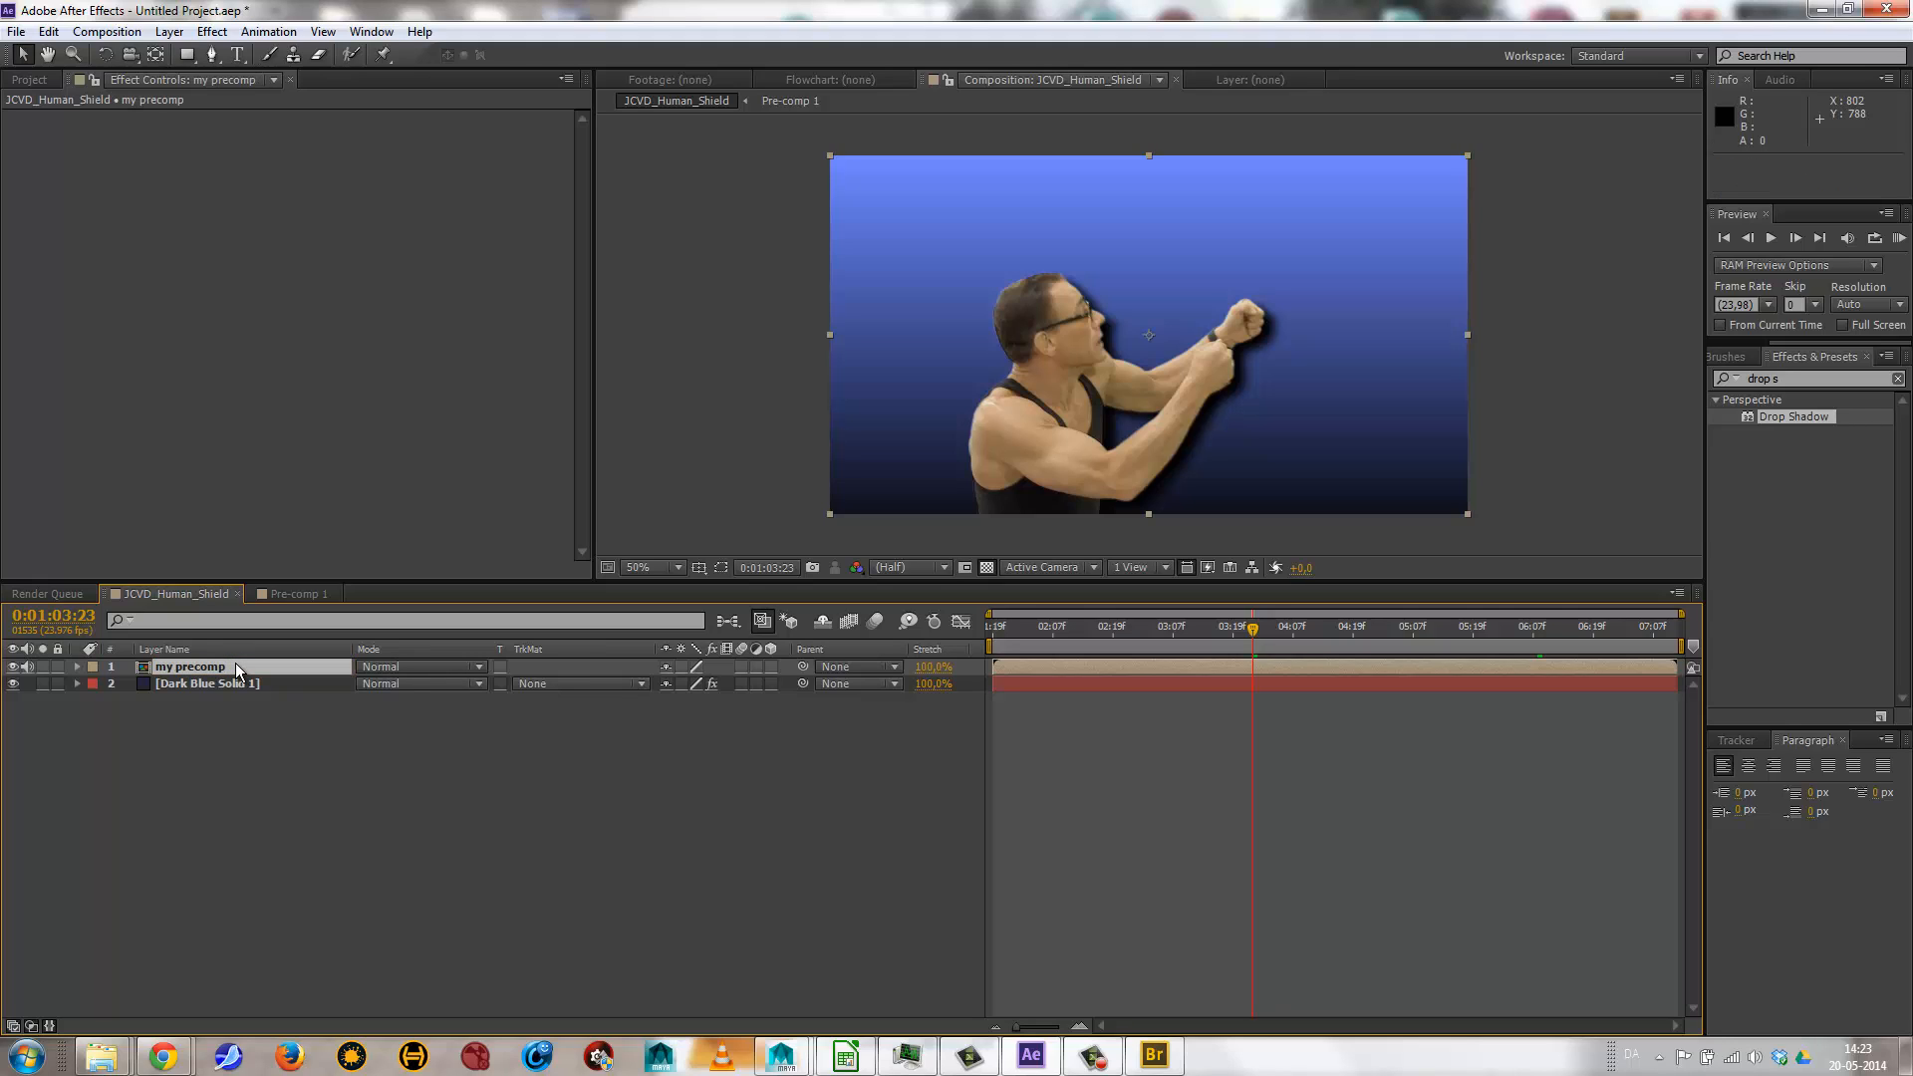
pyautogui.click(237, 714)
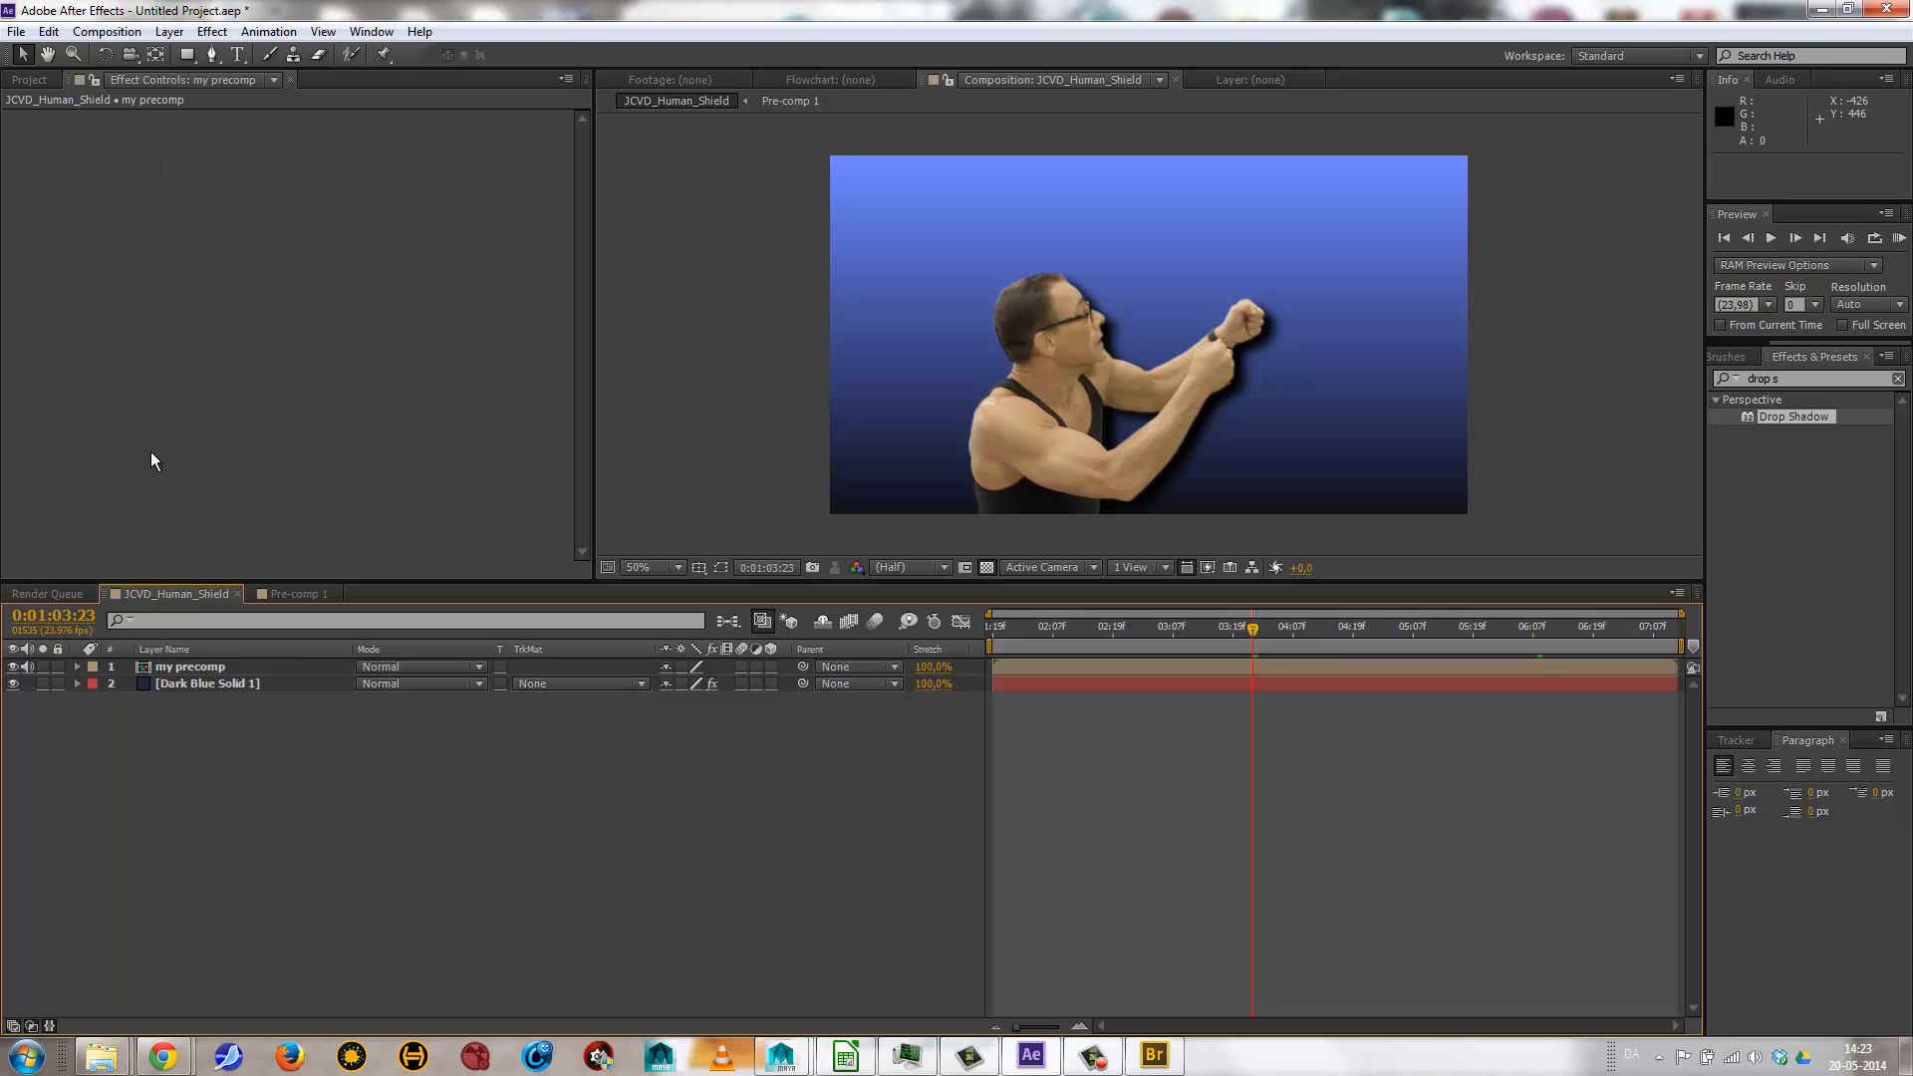
# Glance at Pre-comp 1, return to the JCVD_Human_Shield composition, and add it to the render queue.
pyautogui.click(281, 595)
pyautogui.click(193, 594)
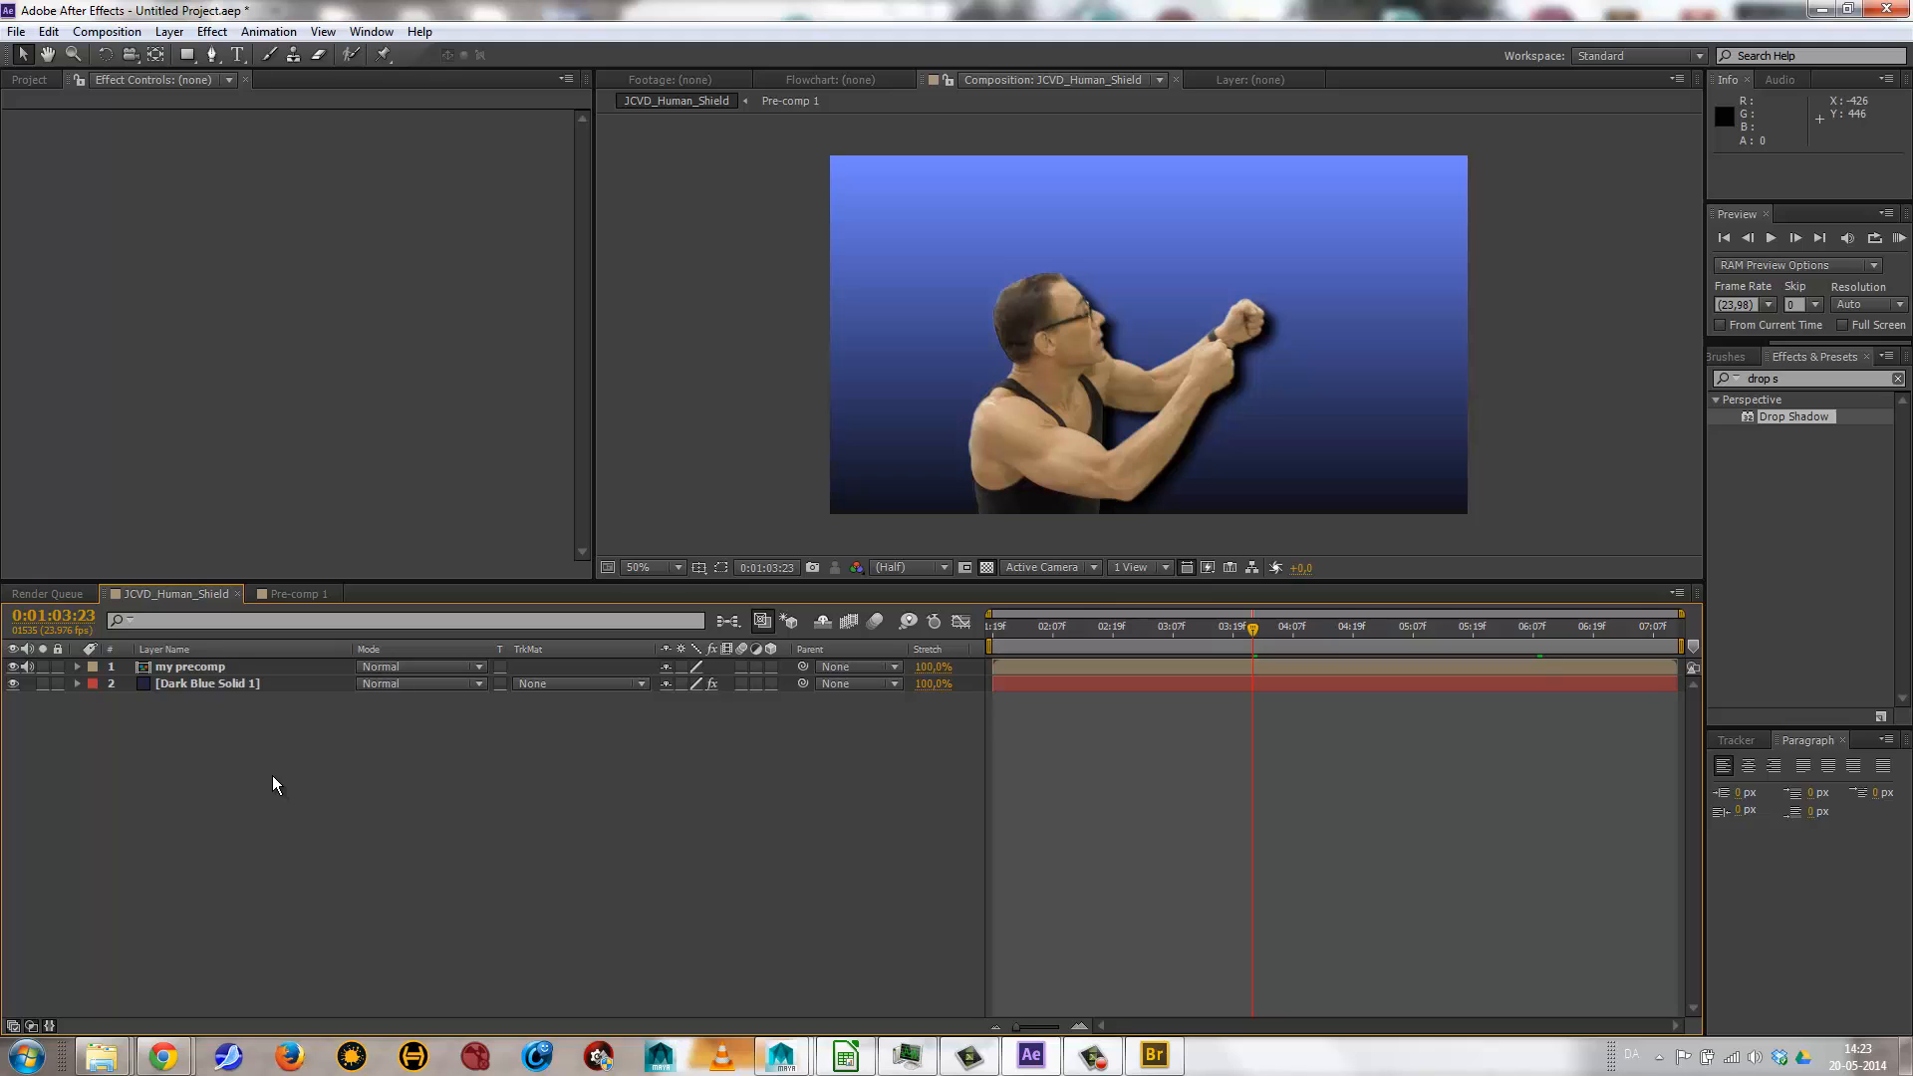
pyautogui.click(101, 33)
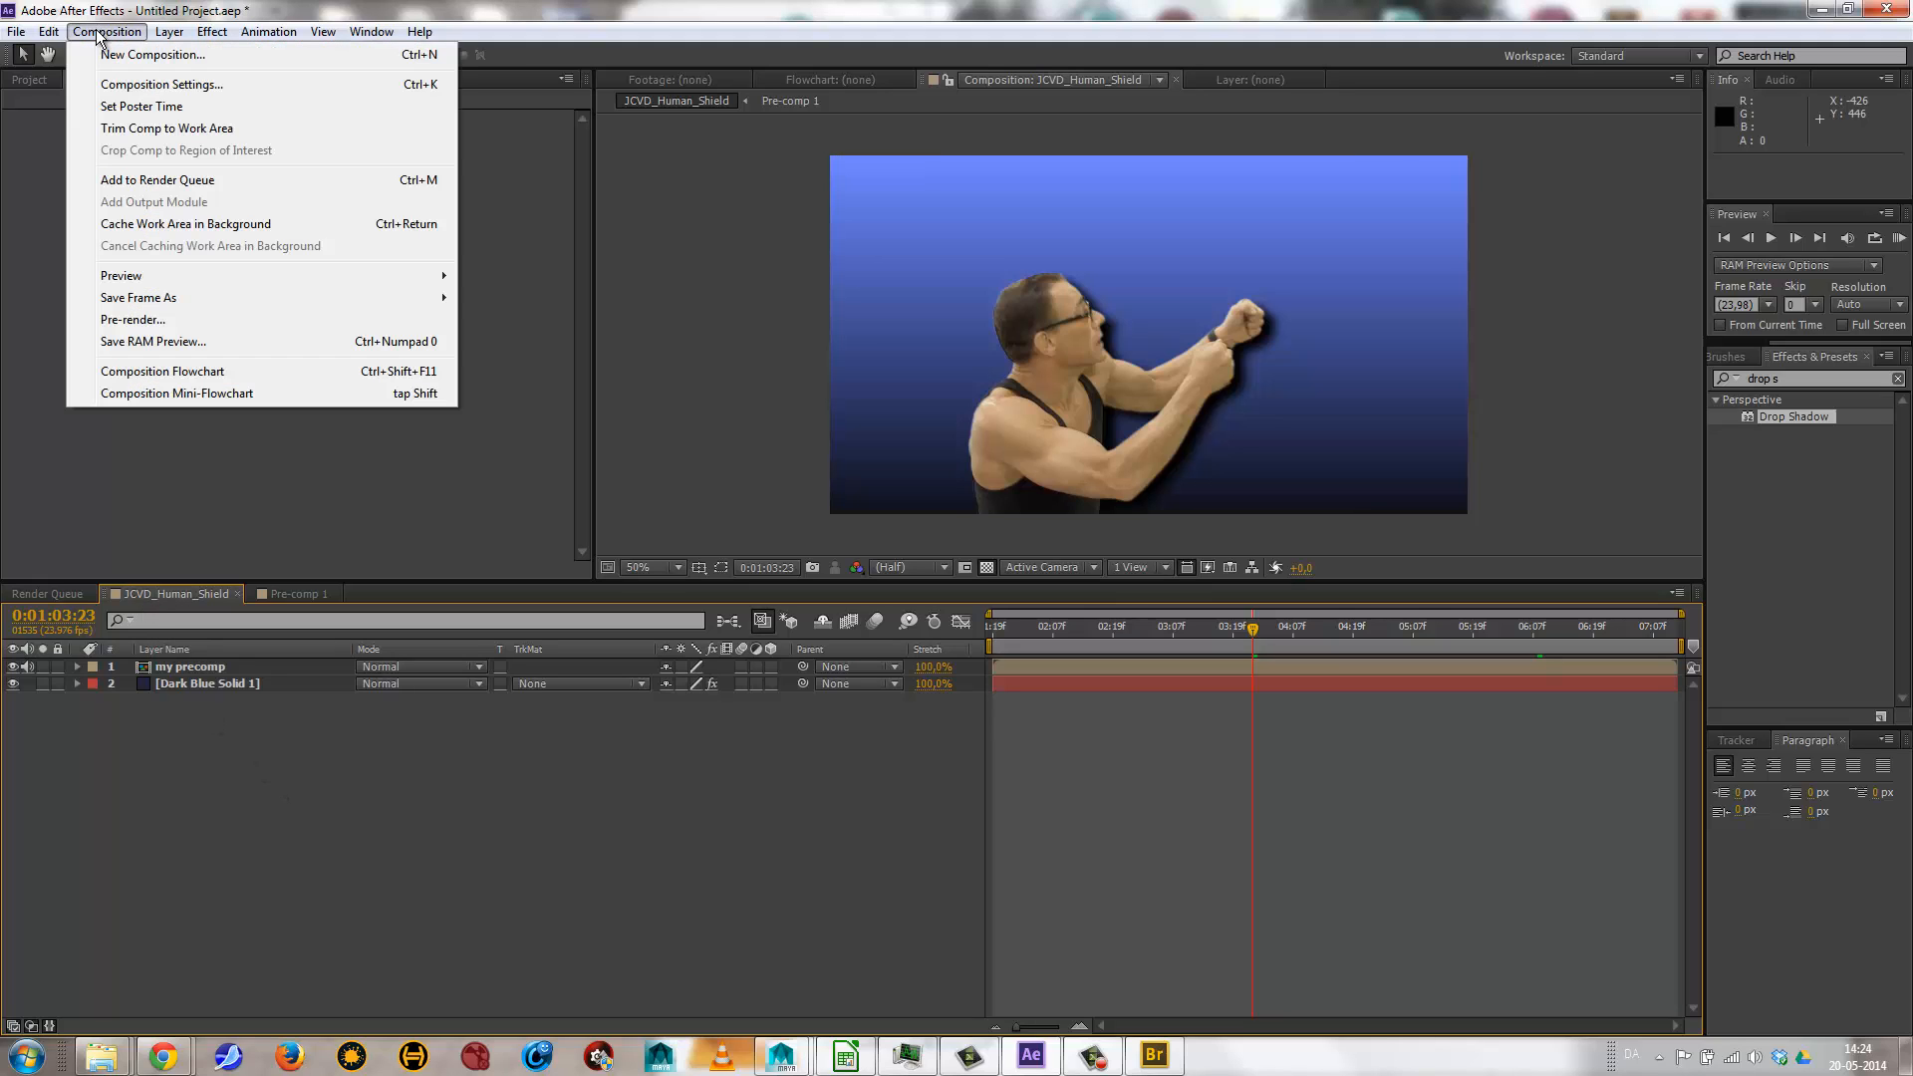
pyautogui.click(155, 181)
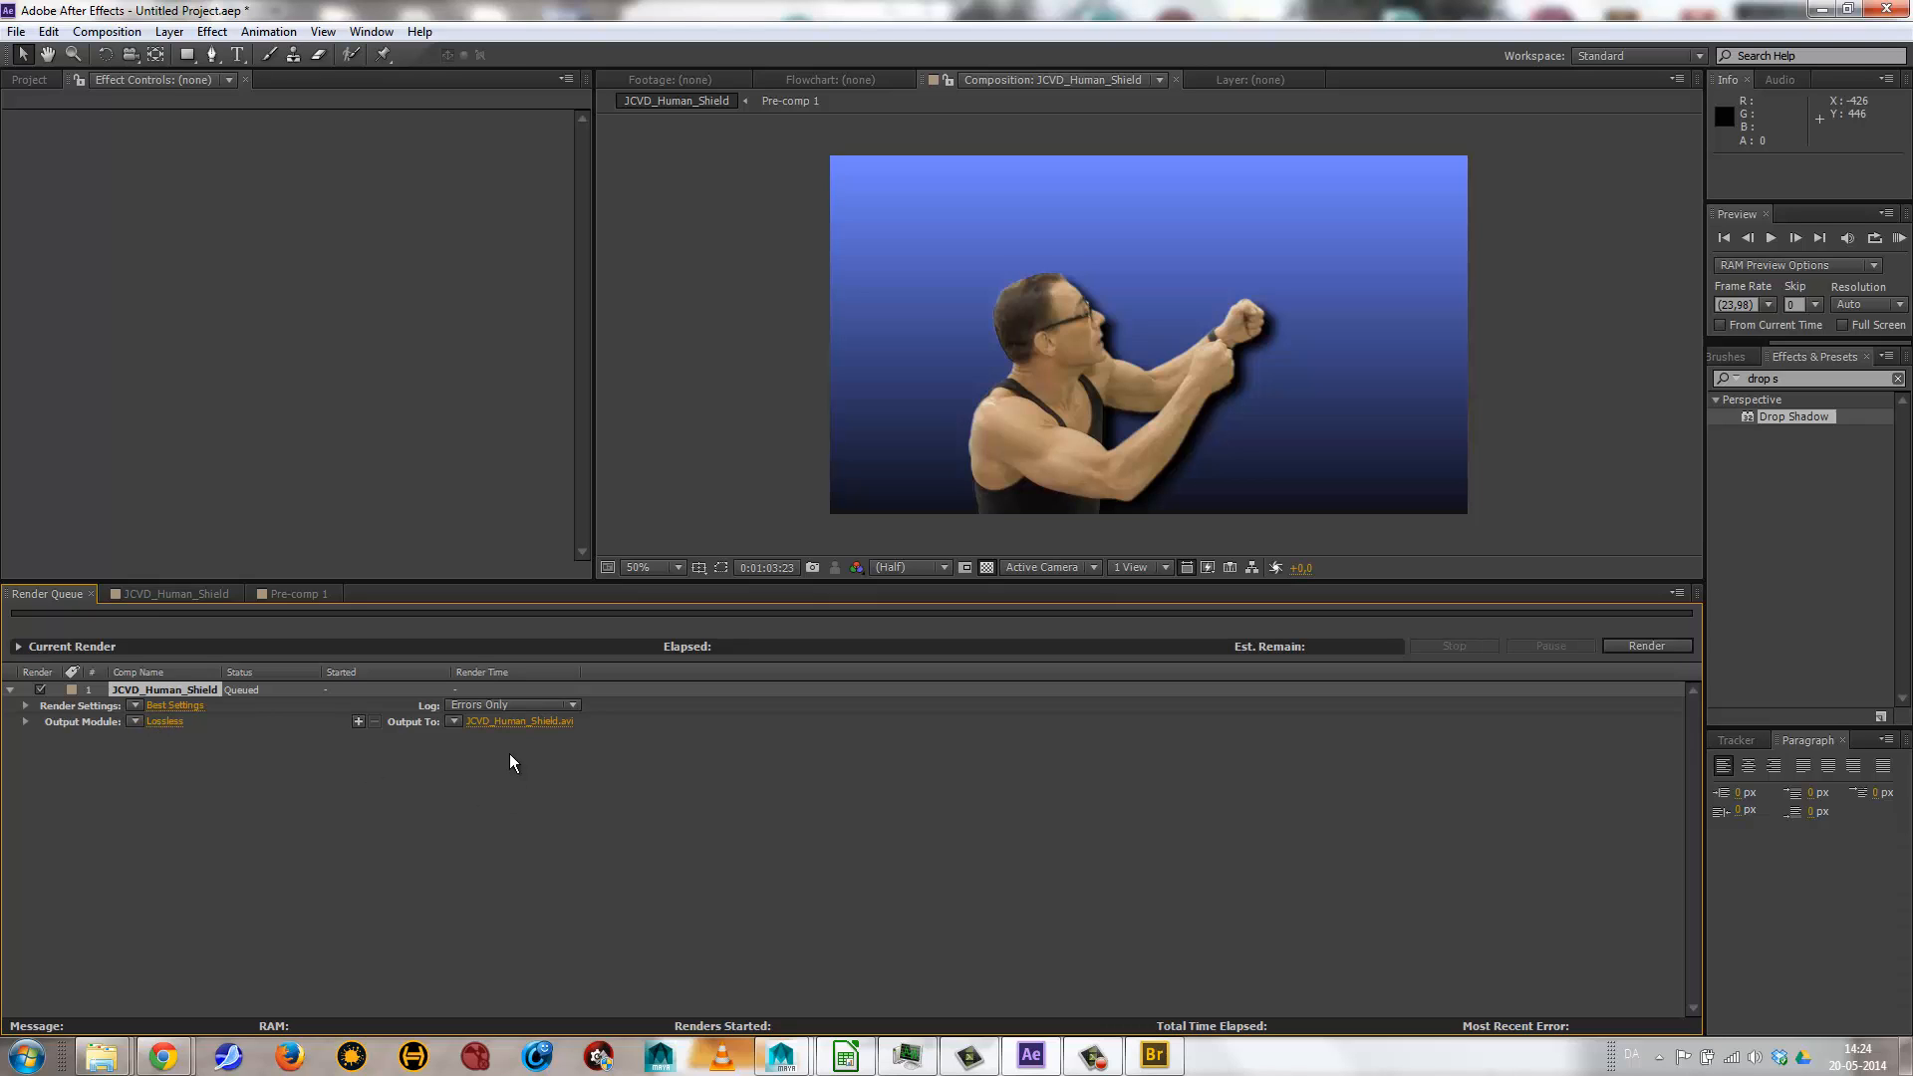
# Set the queued render's output format to H.264 and accept its default video format options.
pyautogui.click(163, 720)
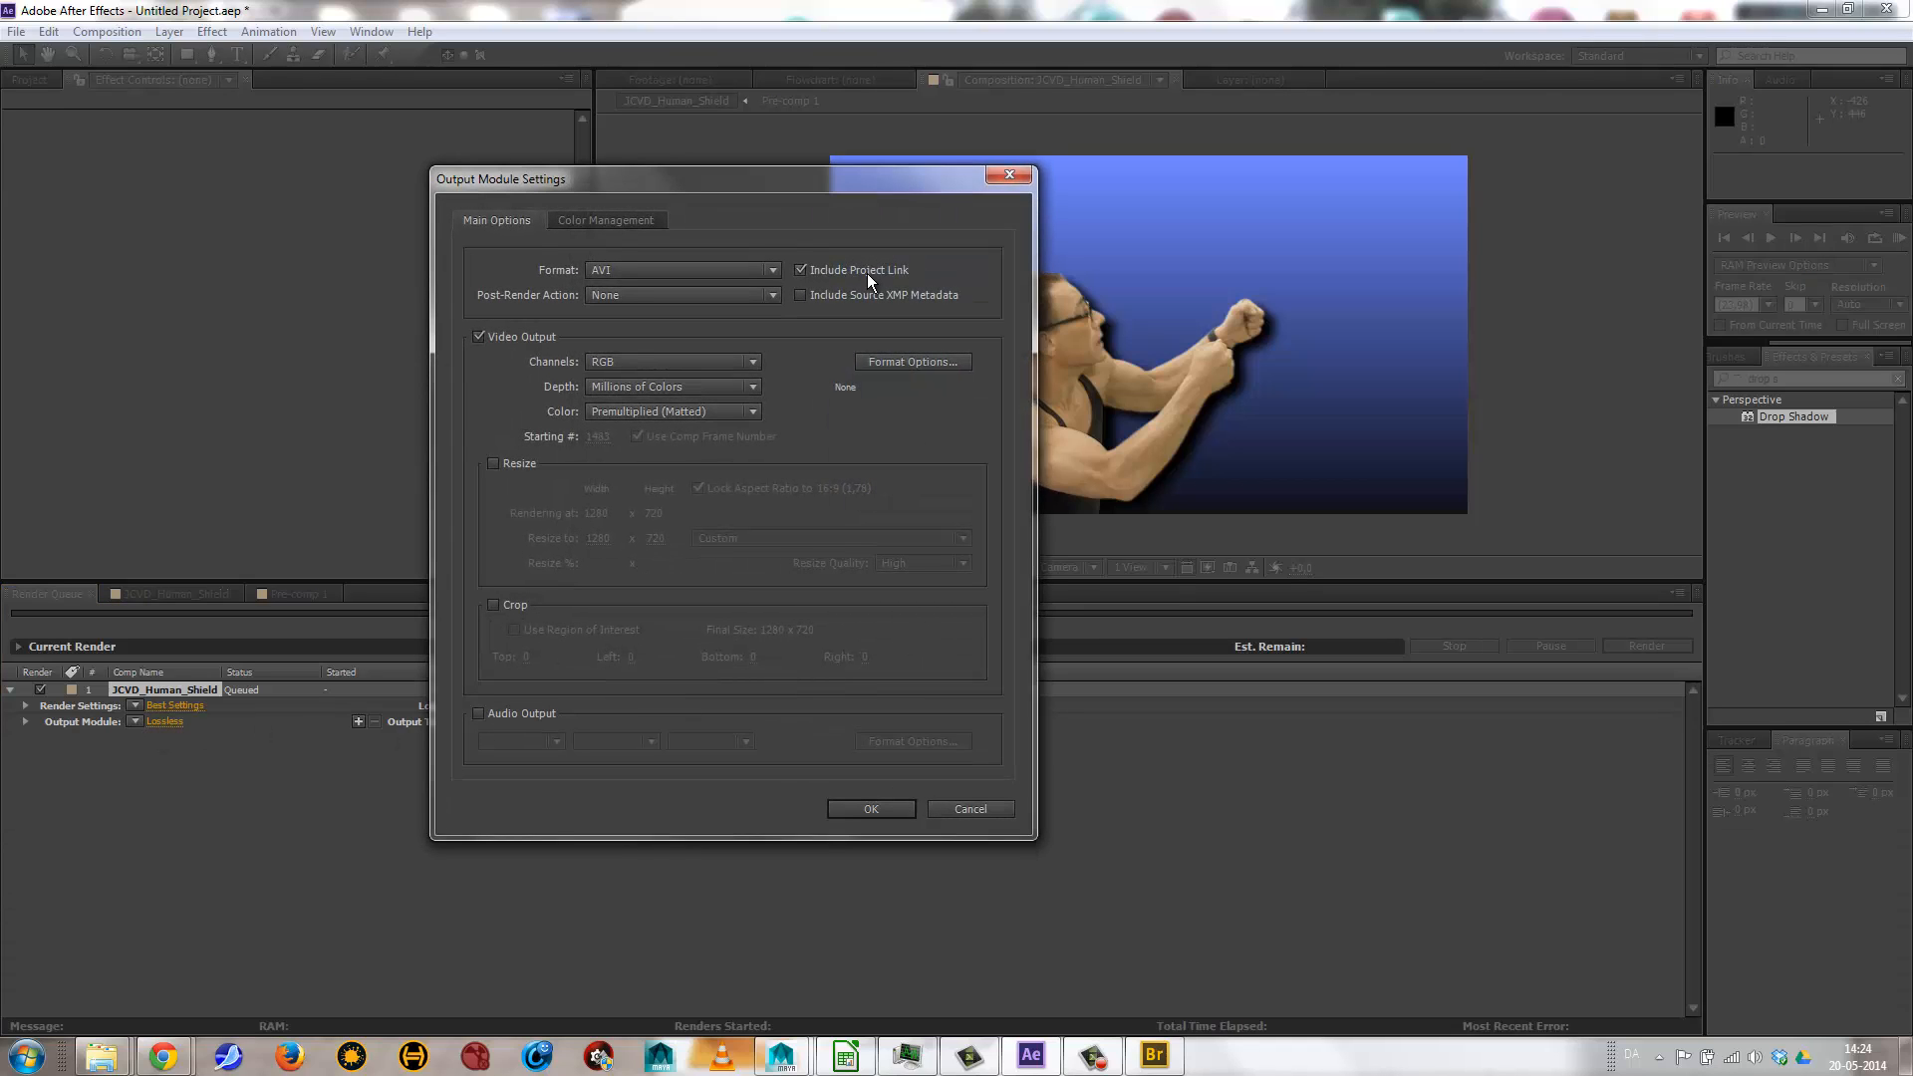
pyautogui.click(750, 269)
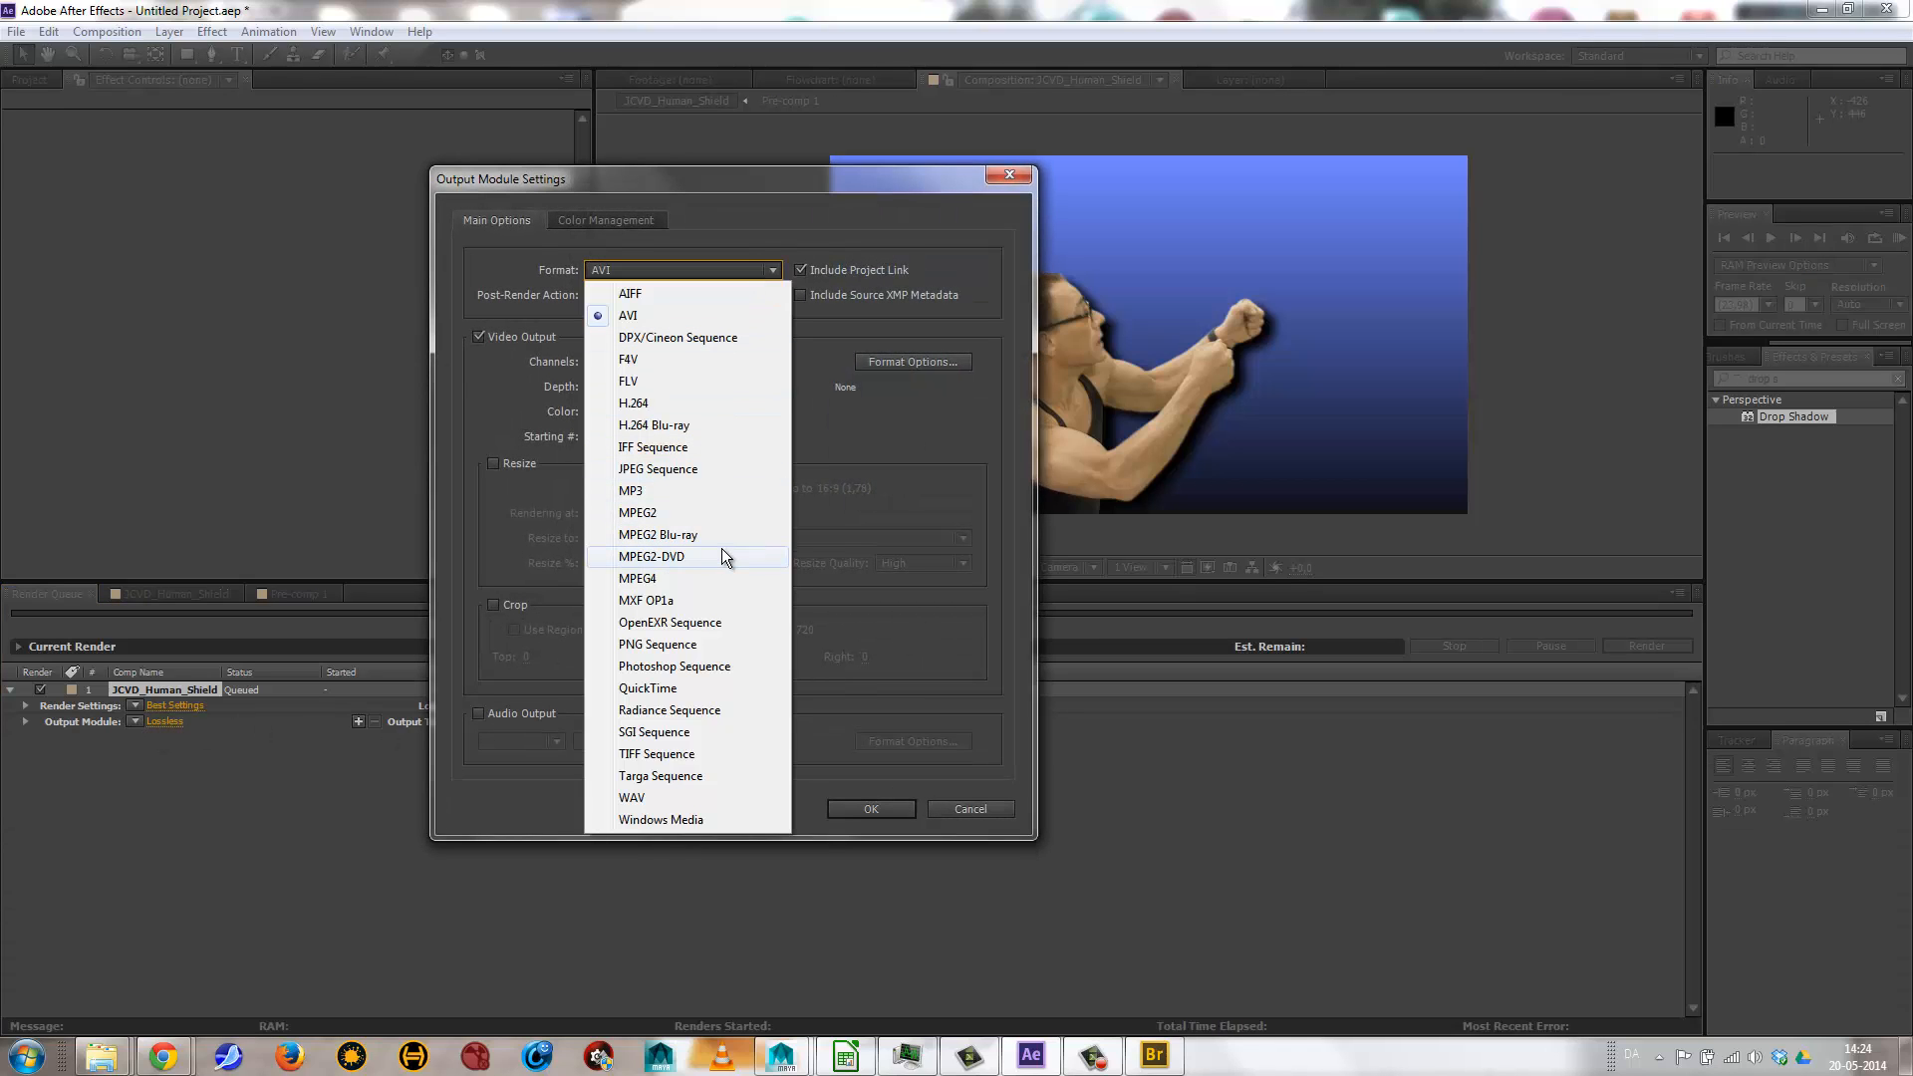
pyautogui.click(653, 404)
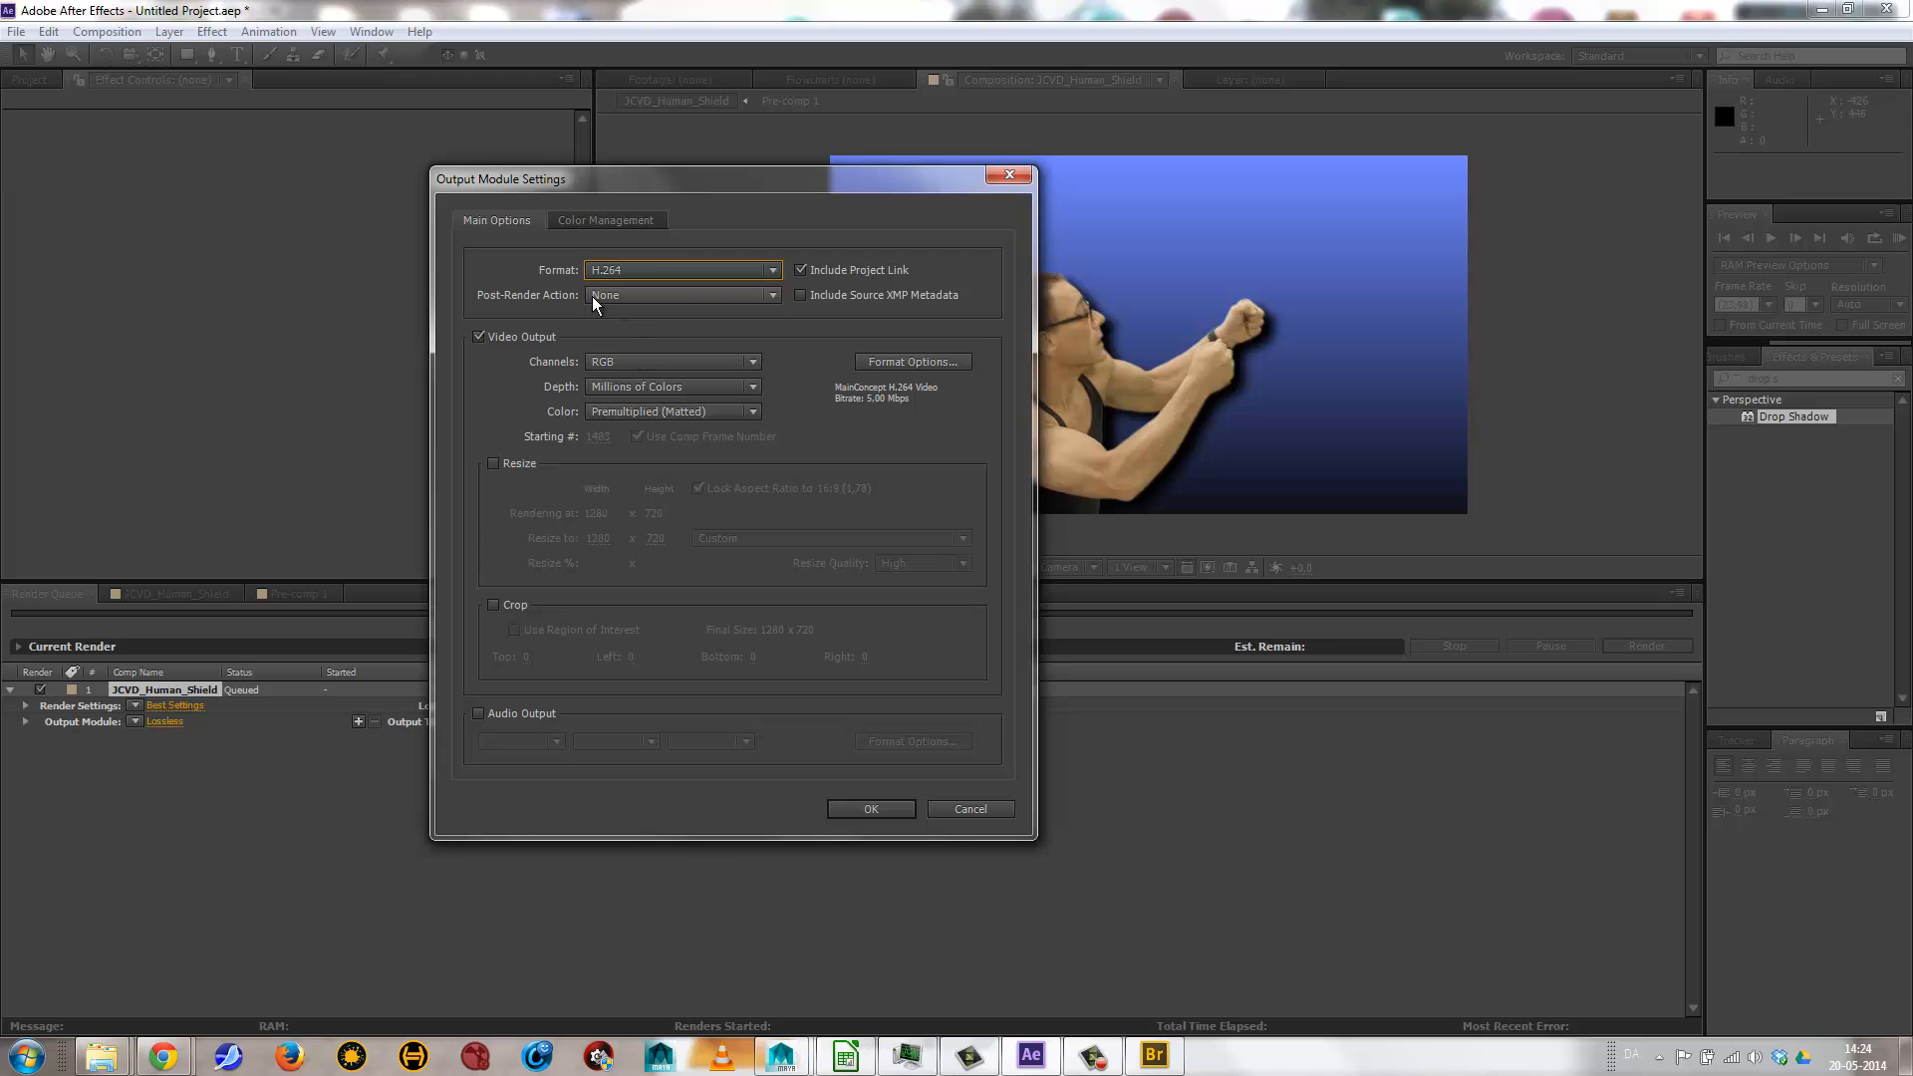
pyautogui.click(893, 363)
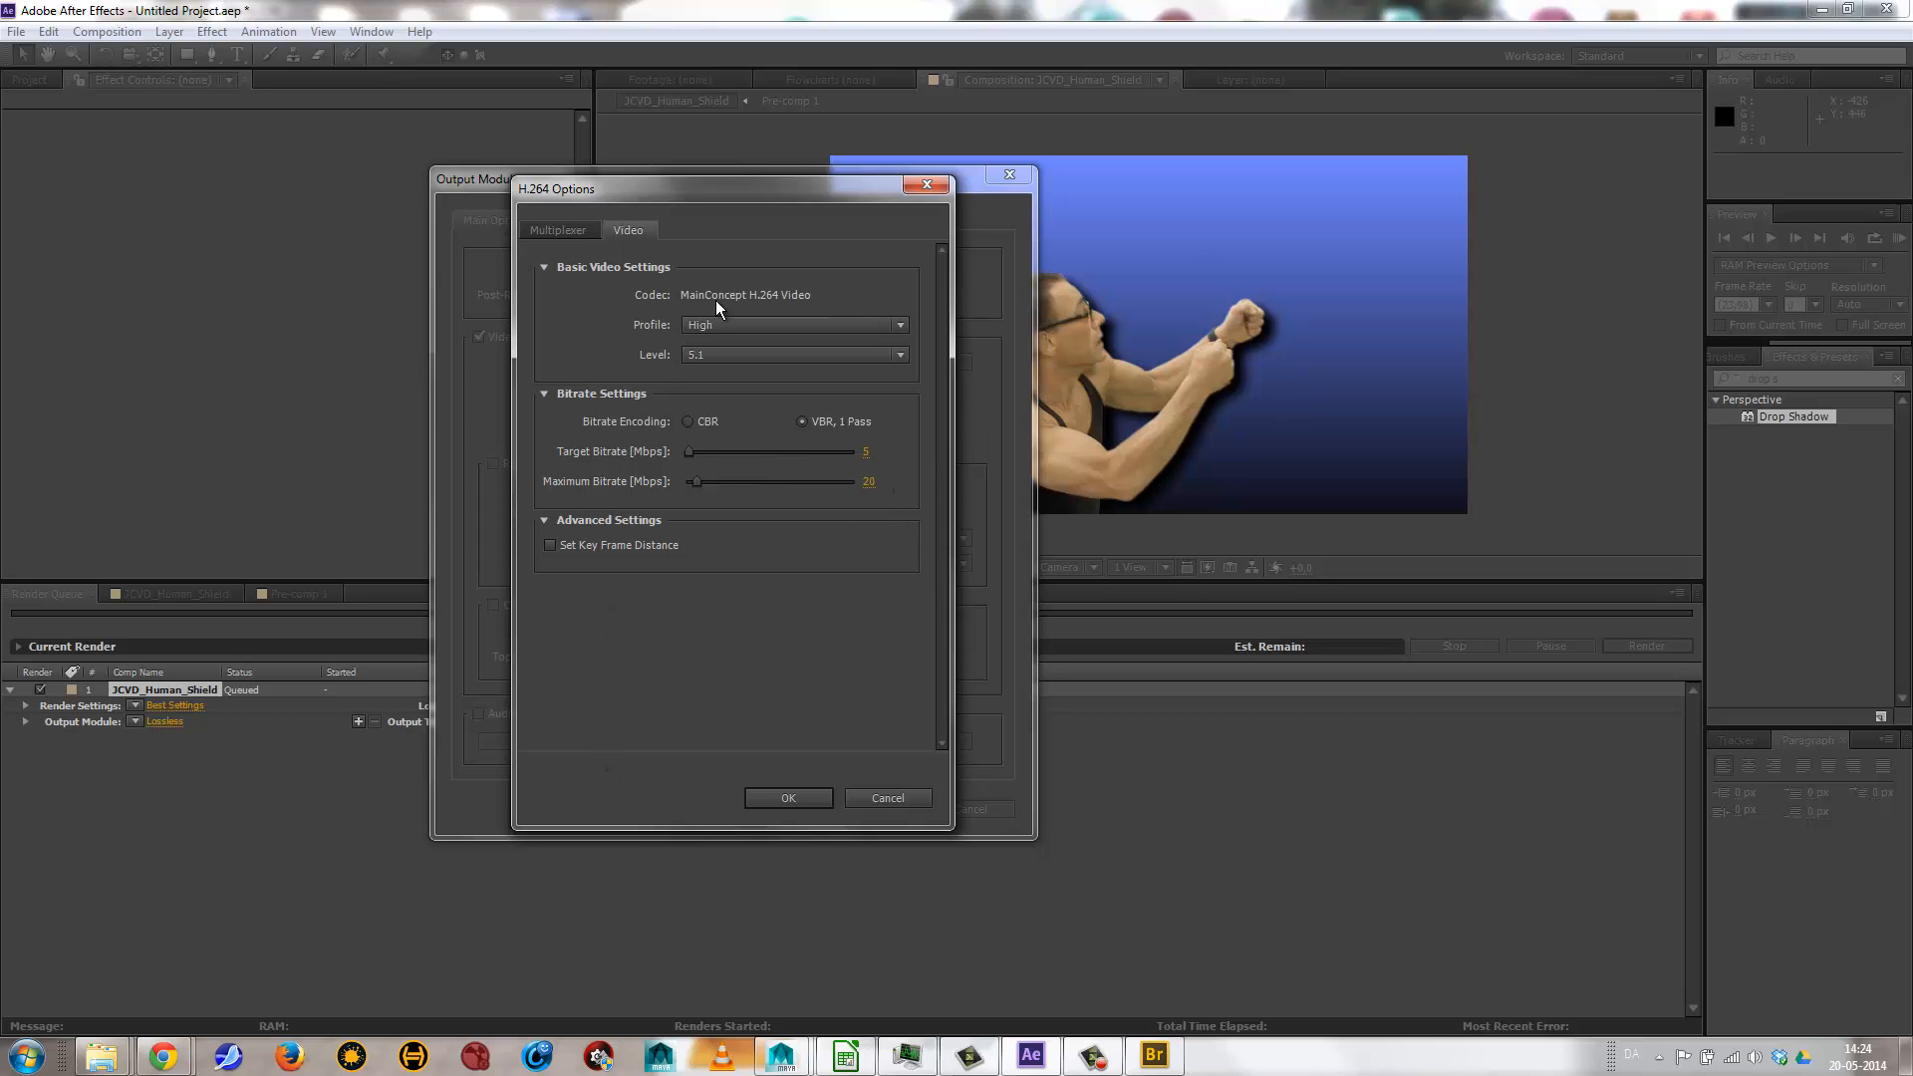
pyautogui.click(787, 796)
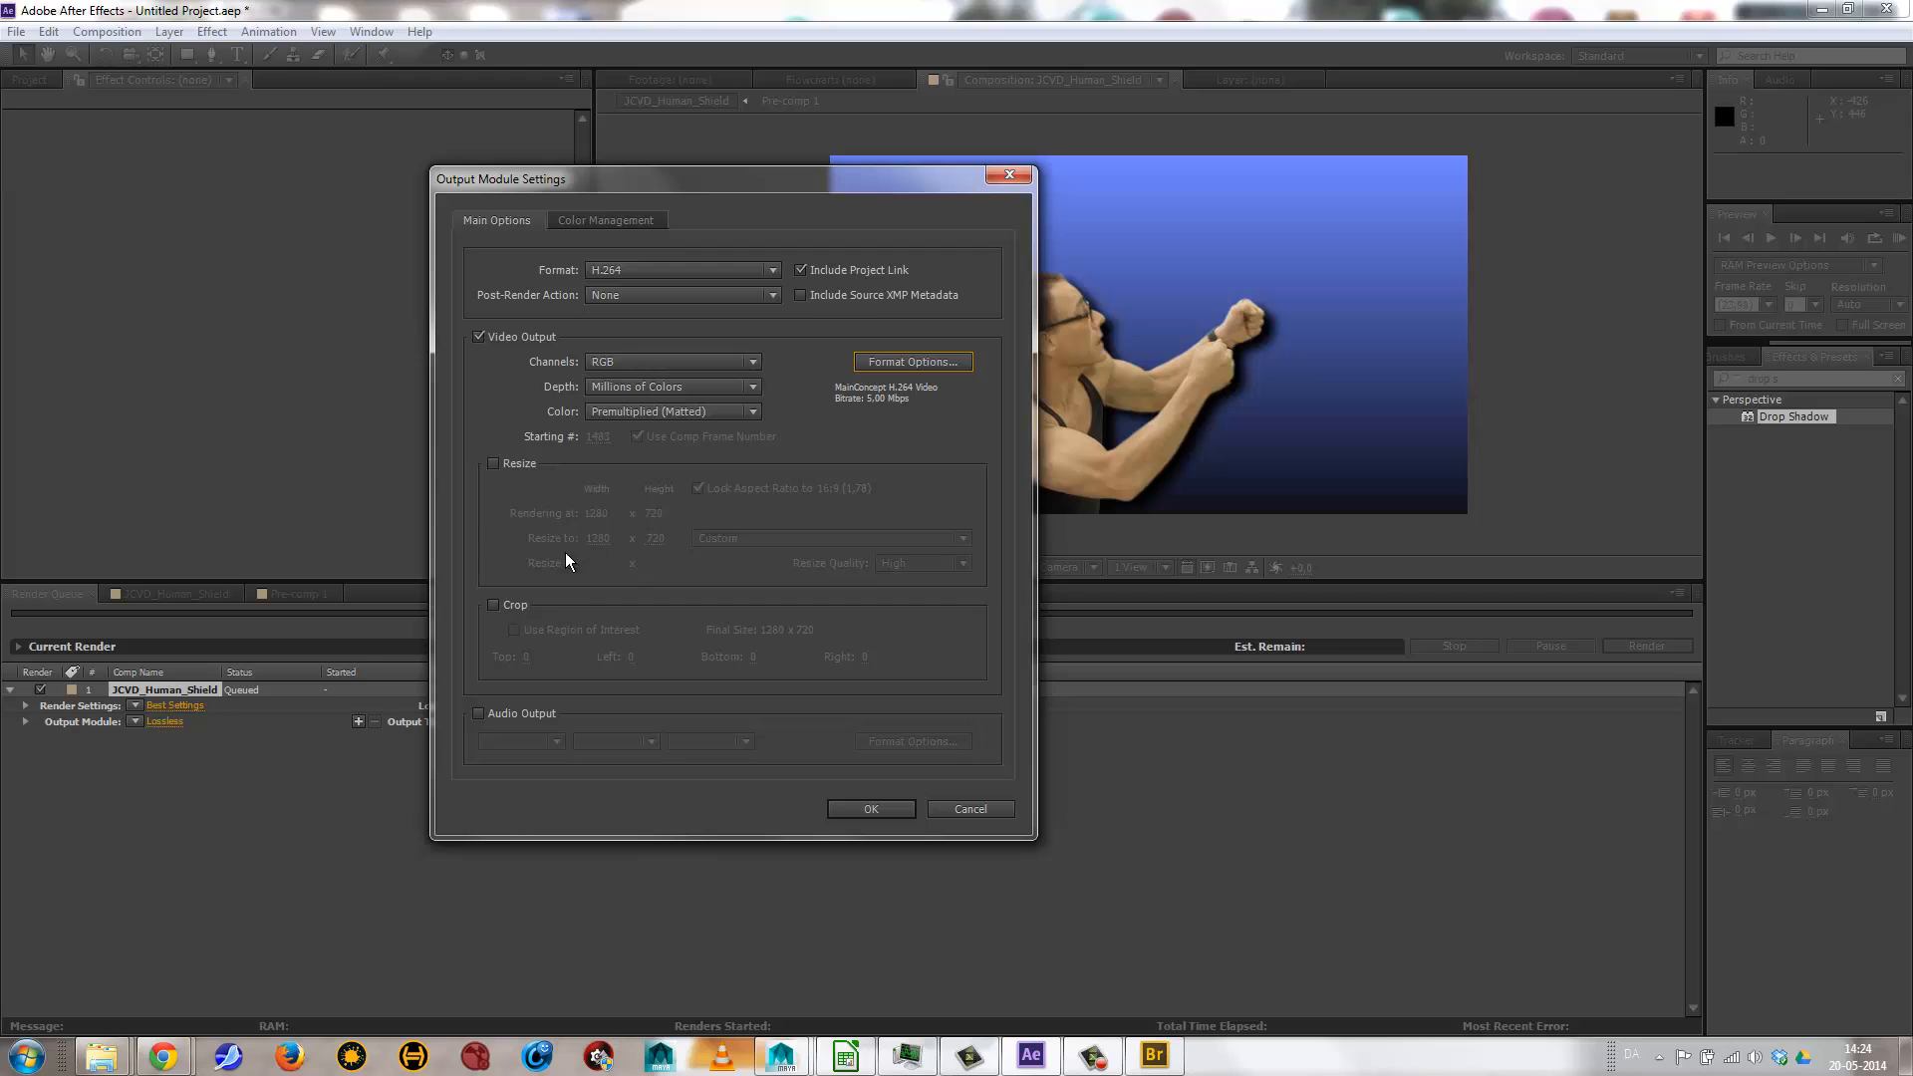
# Enable audio output for the H.264 render, accept its default AAC options, and apply the output module settings.
pyautogui.click(479, 715)
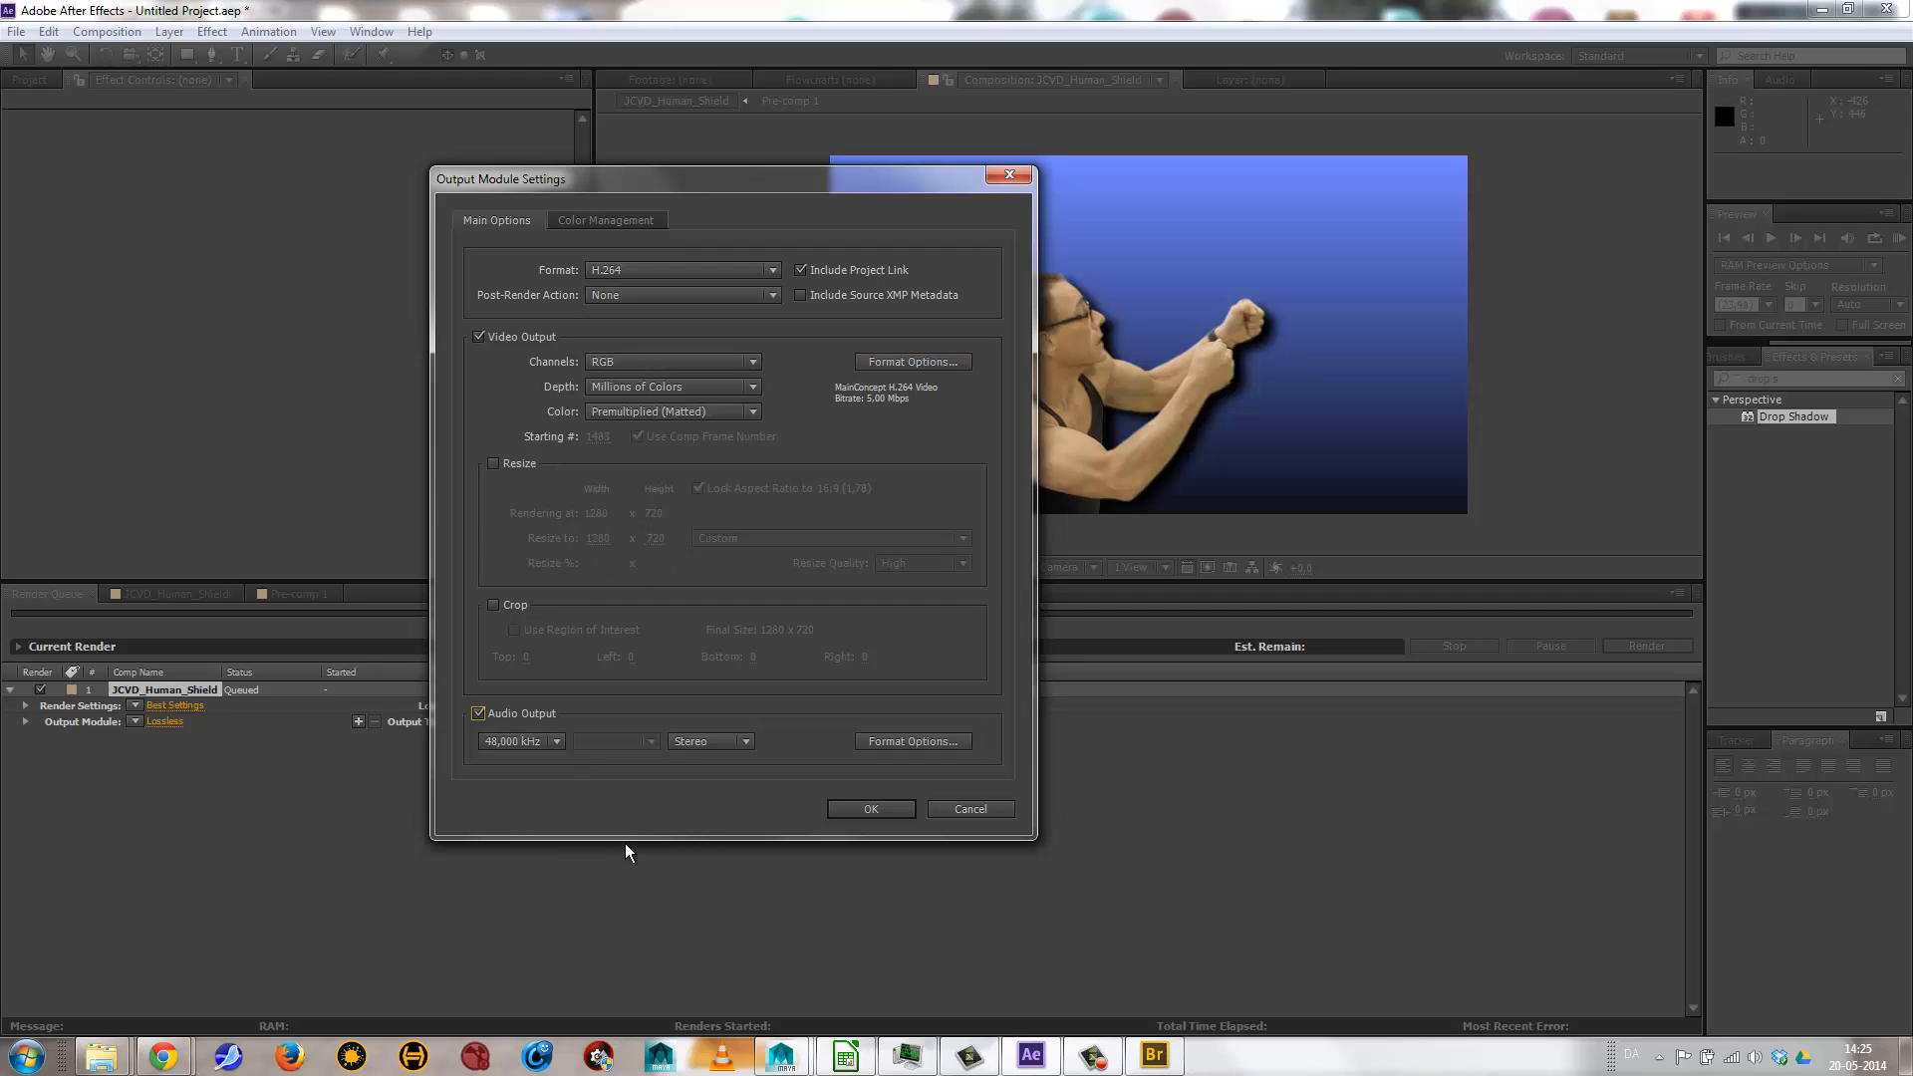
pyautogui.click(863, 739)
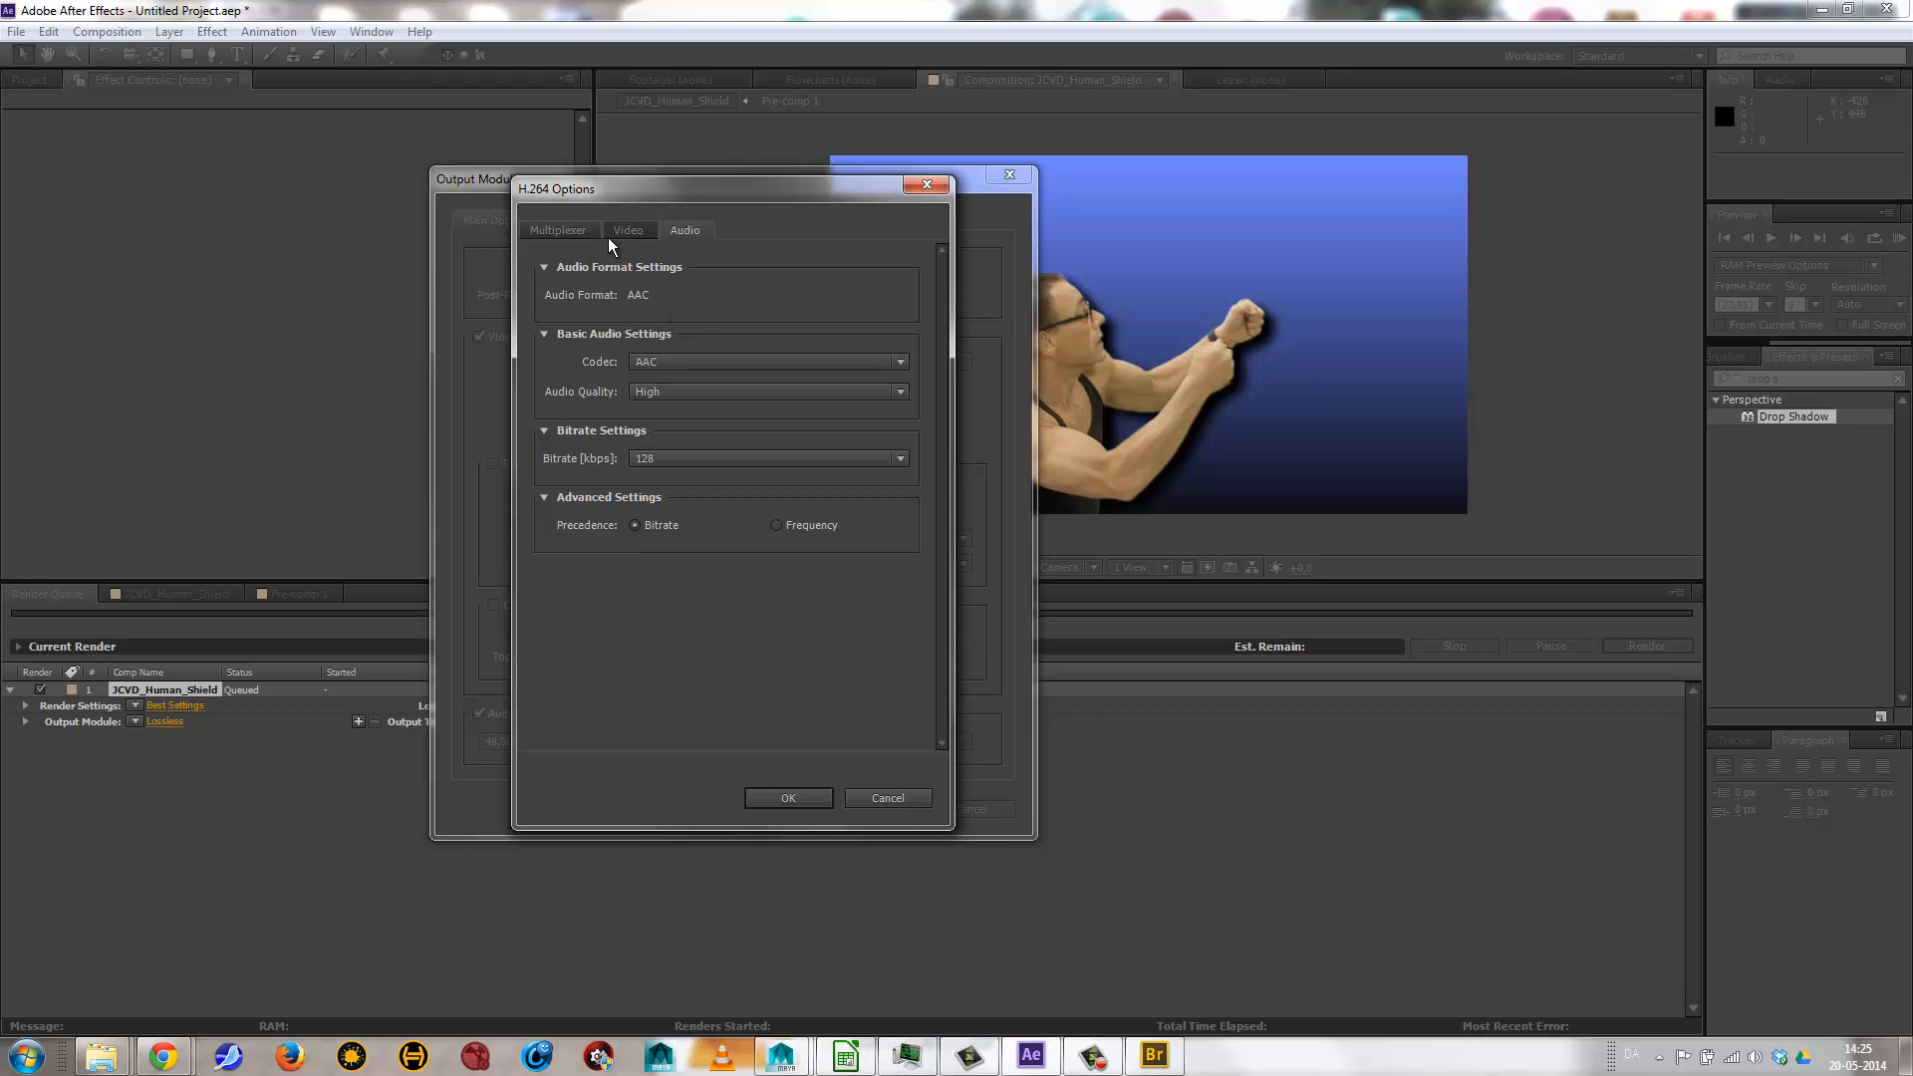
pyautogui.moveTo(690, 195); pyautogui.dragTo(1193, 205)
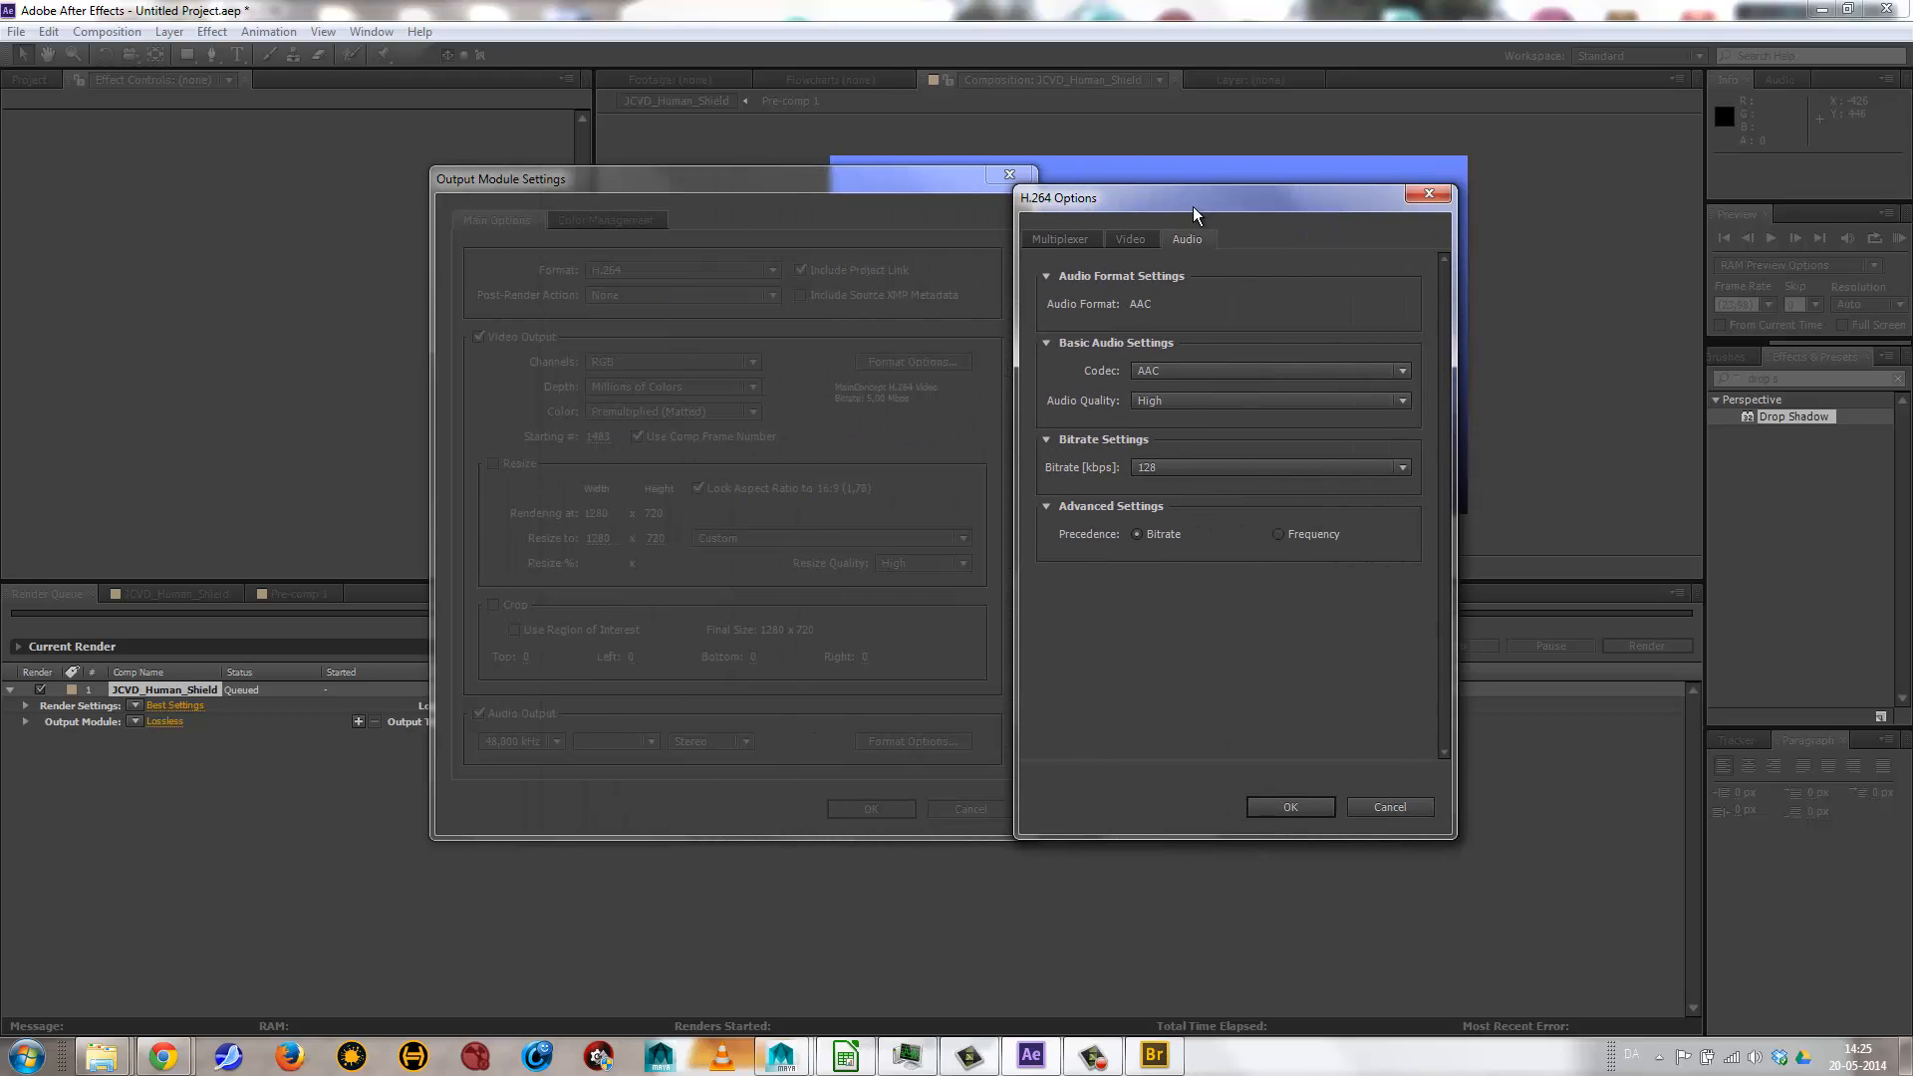
pyautogui.click(1275, 808)
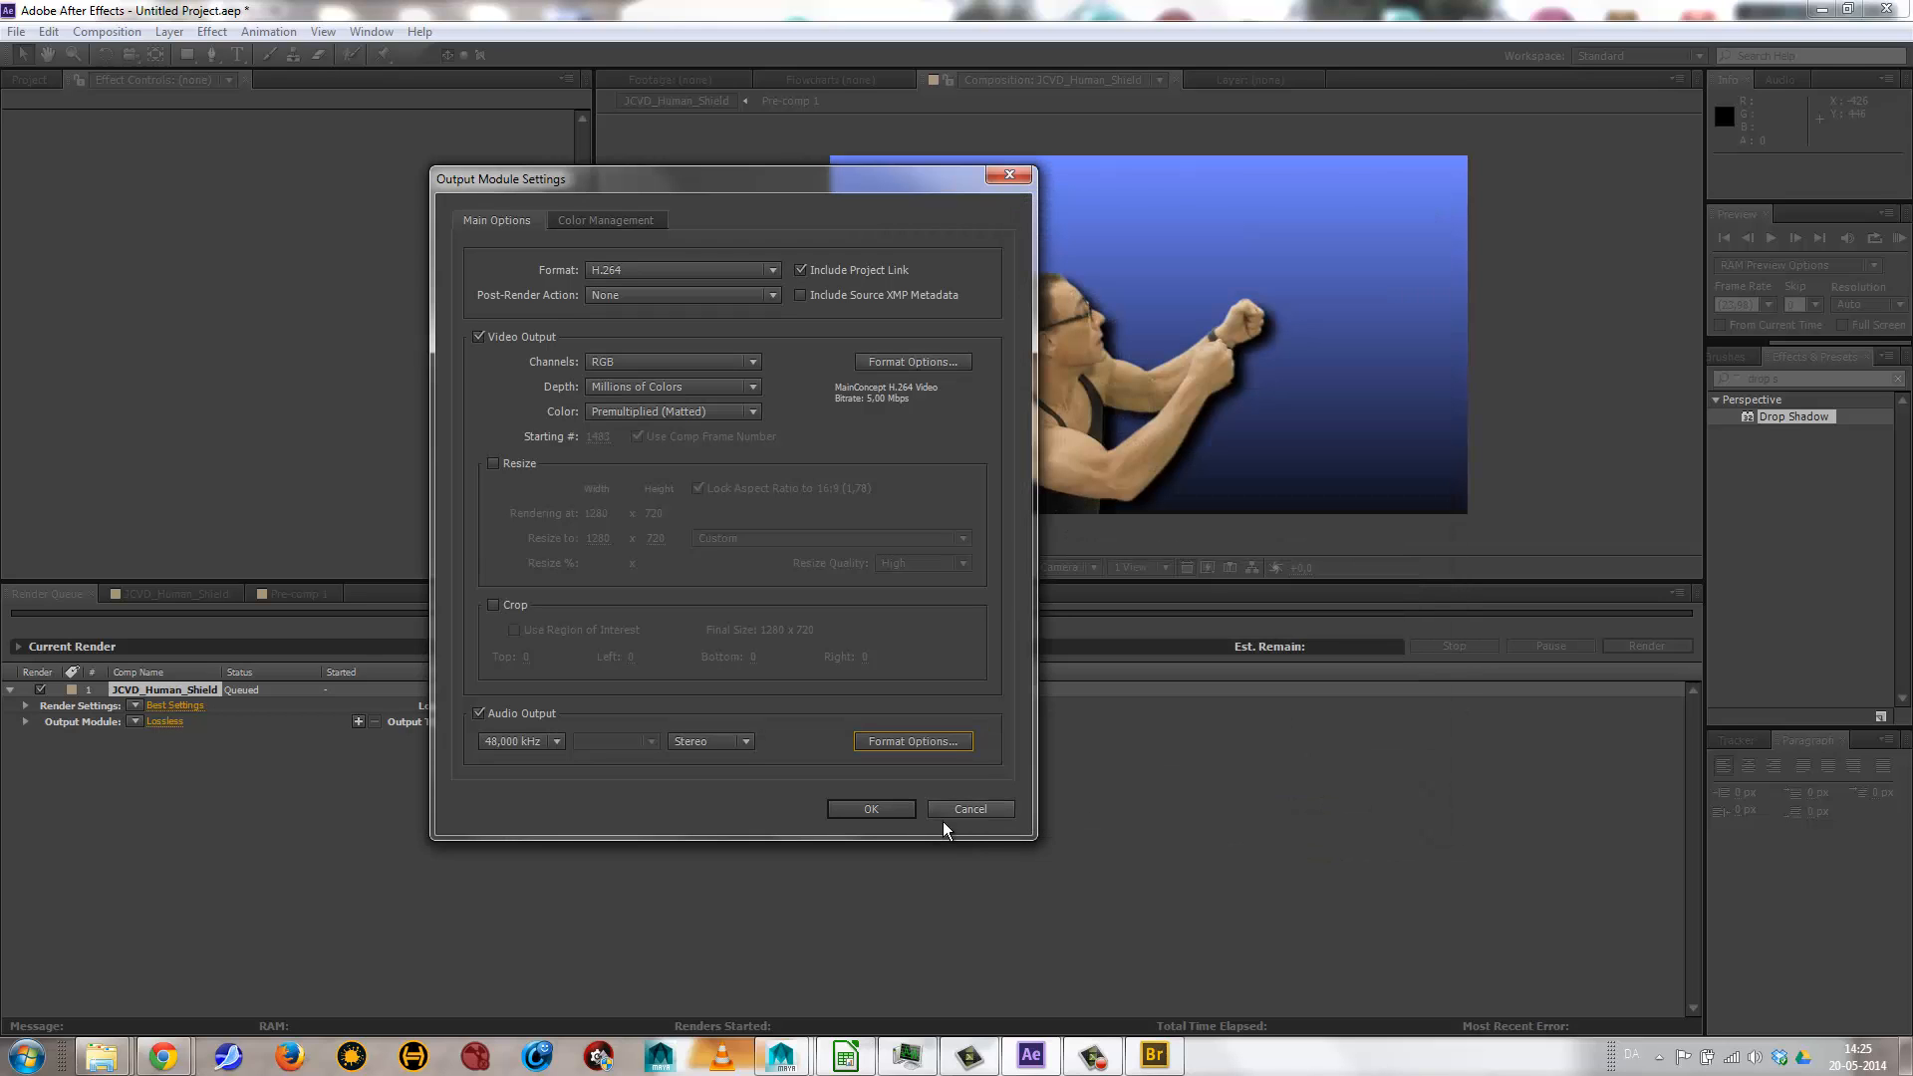
pyautogui.click(839, 808)
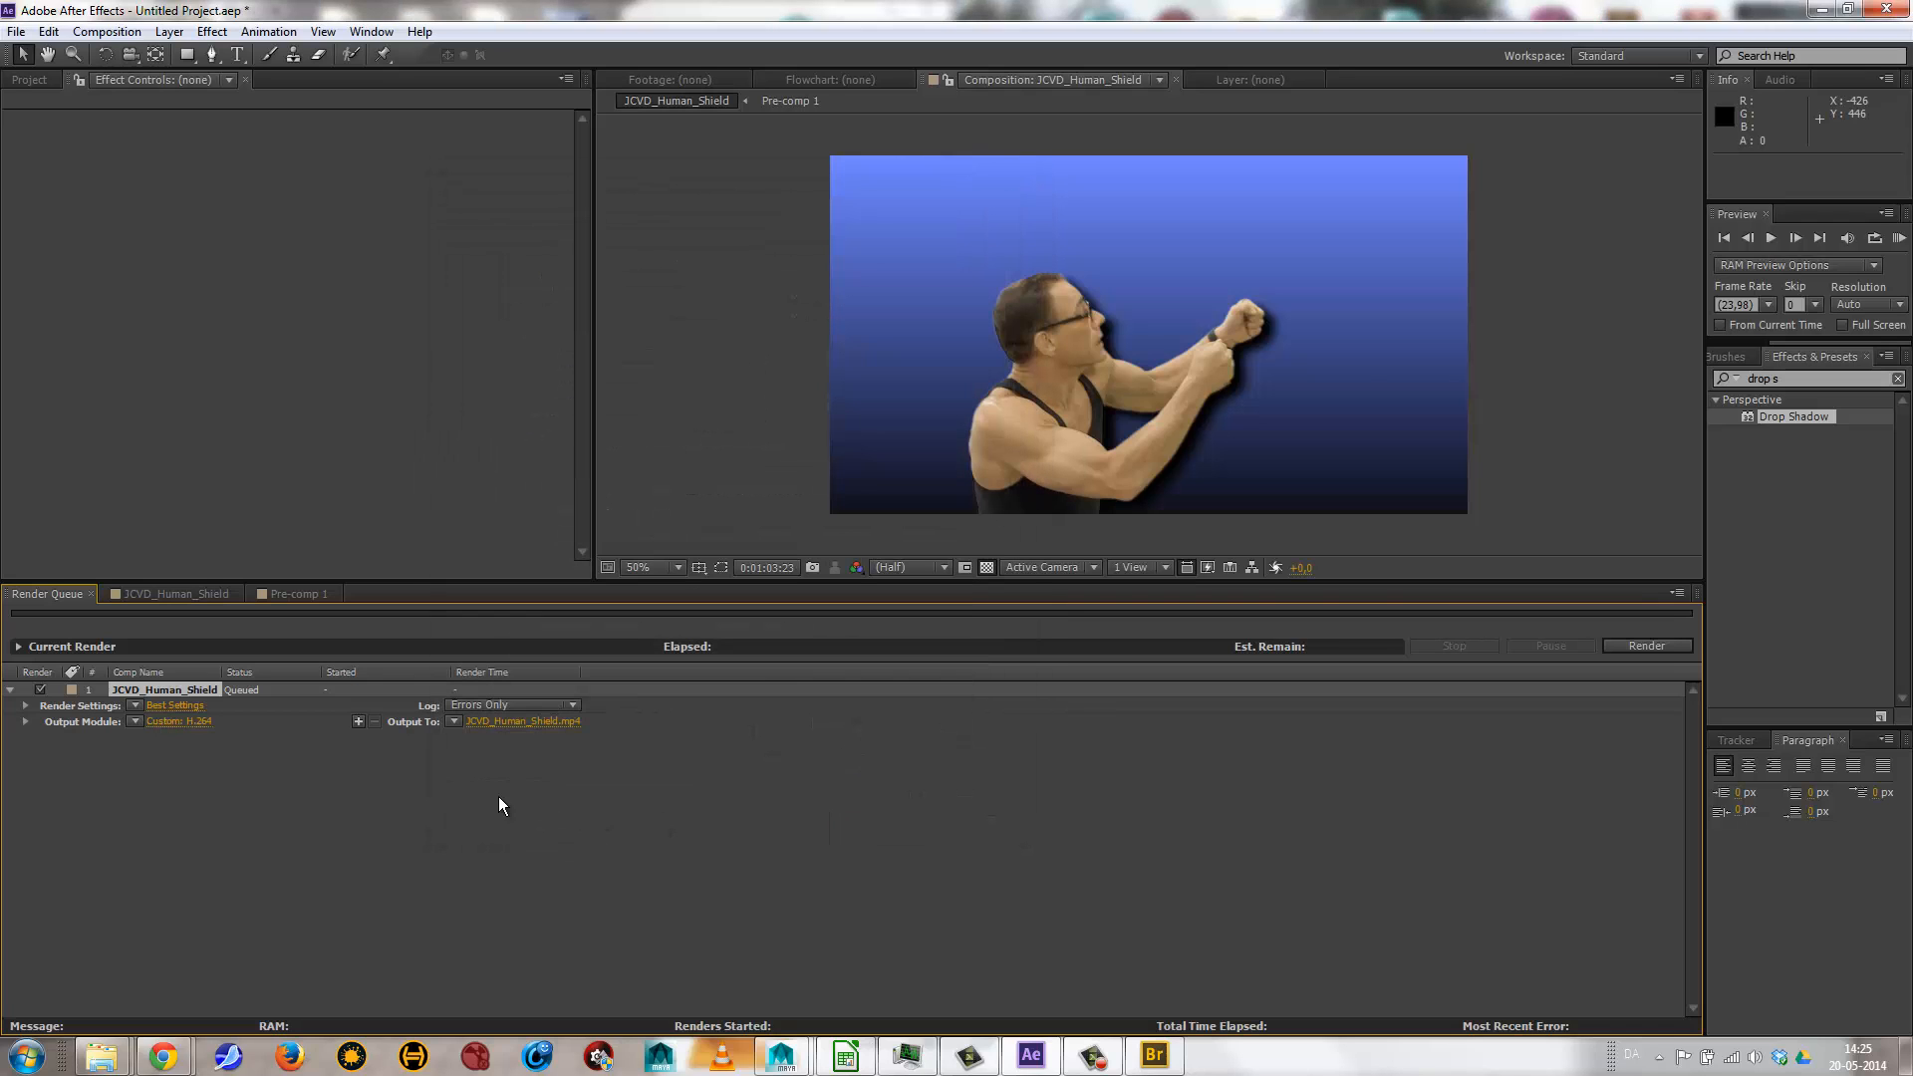
# Set the output file to JCVD_Human_Shield.mp4 on the Desktop and render the composition.
pyautogui.click(537, 720)
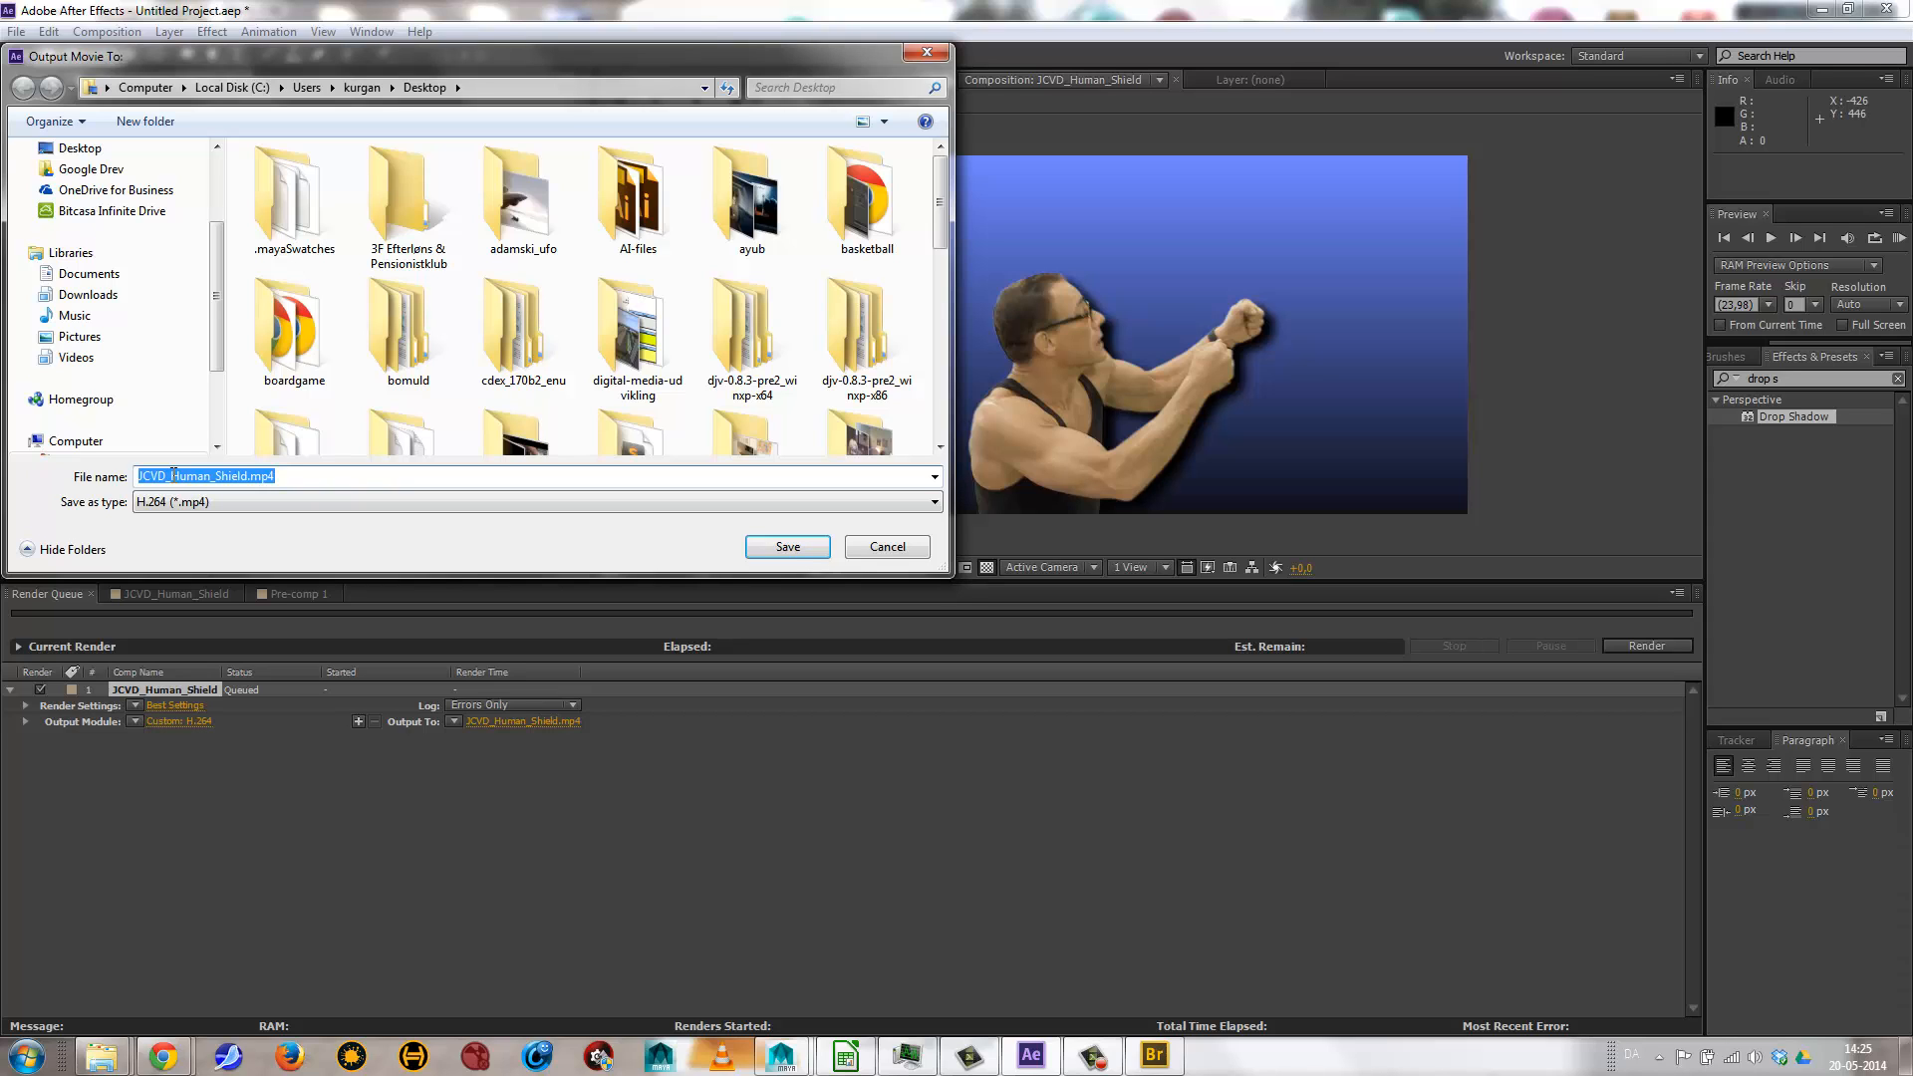
pyautogui.click(788, 550)
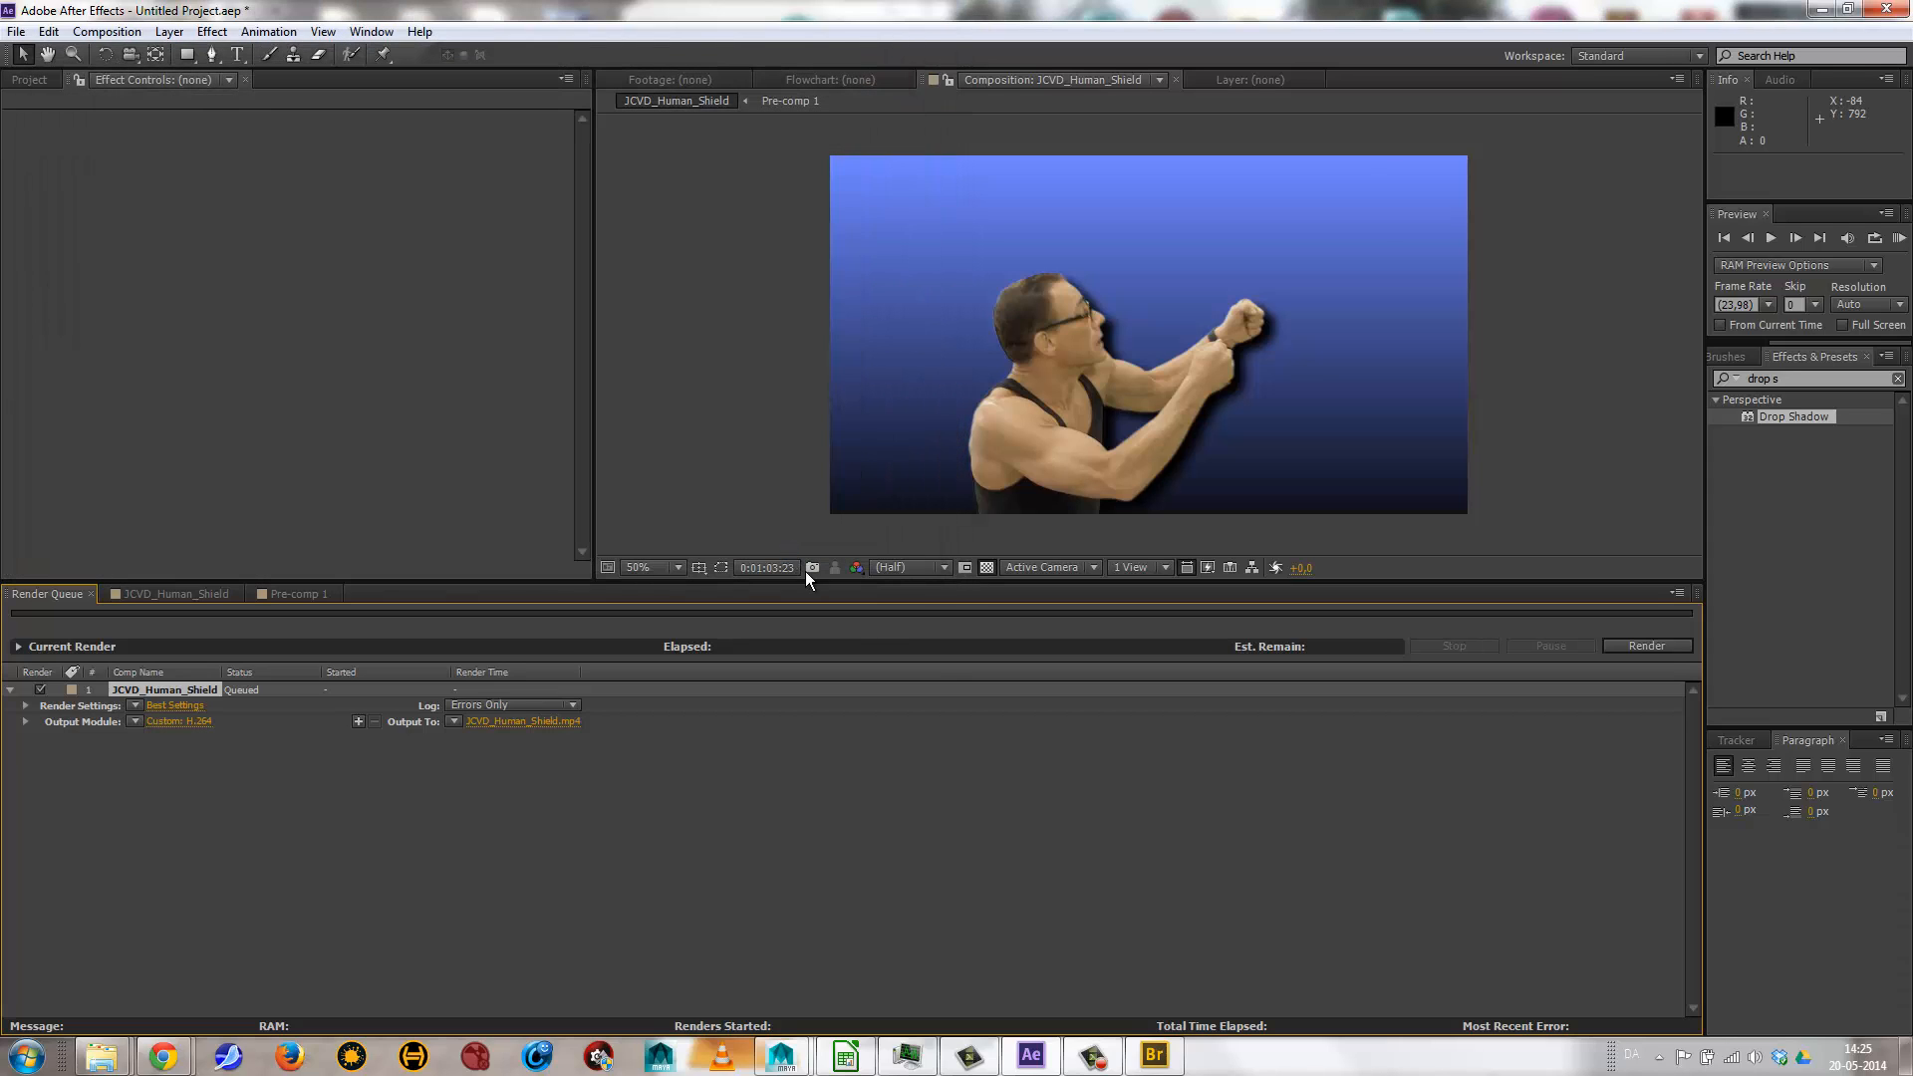
pyautogui.click(1648, 644)
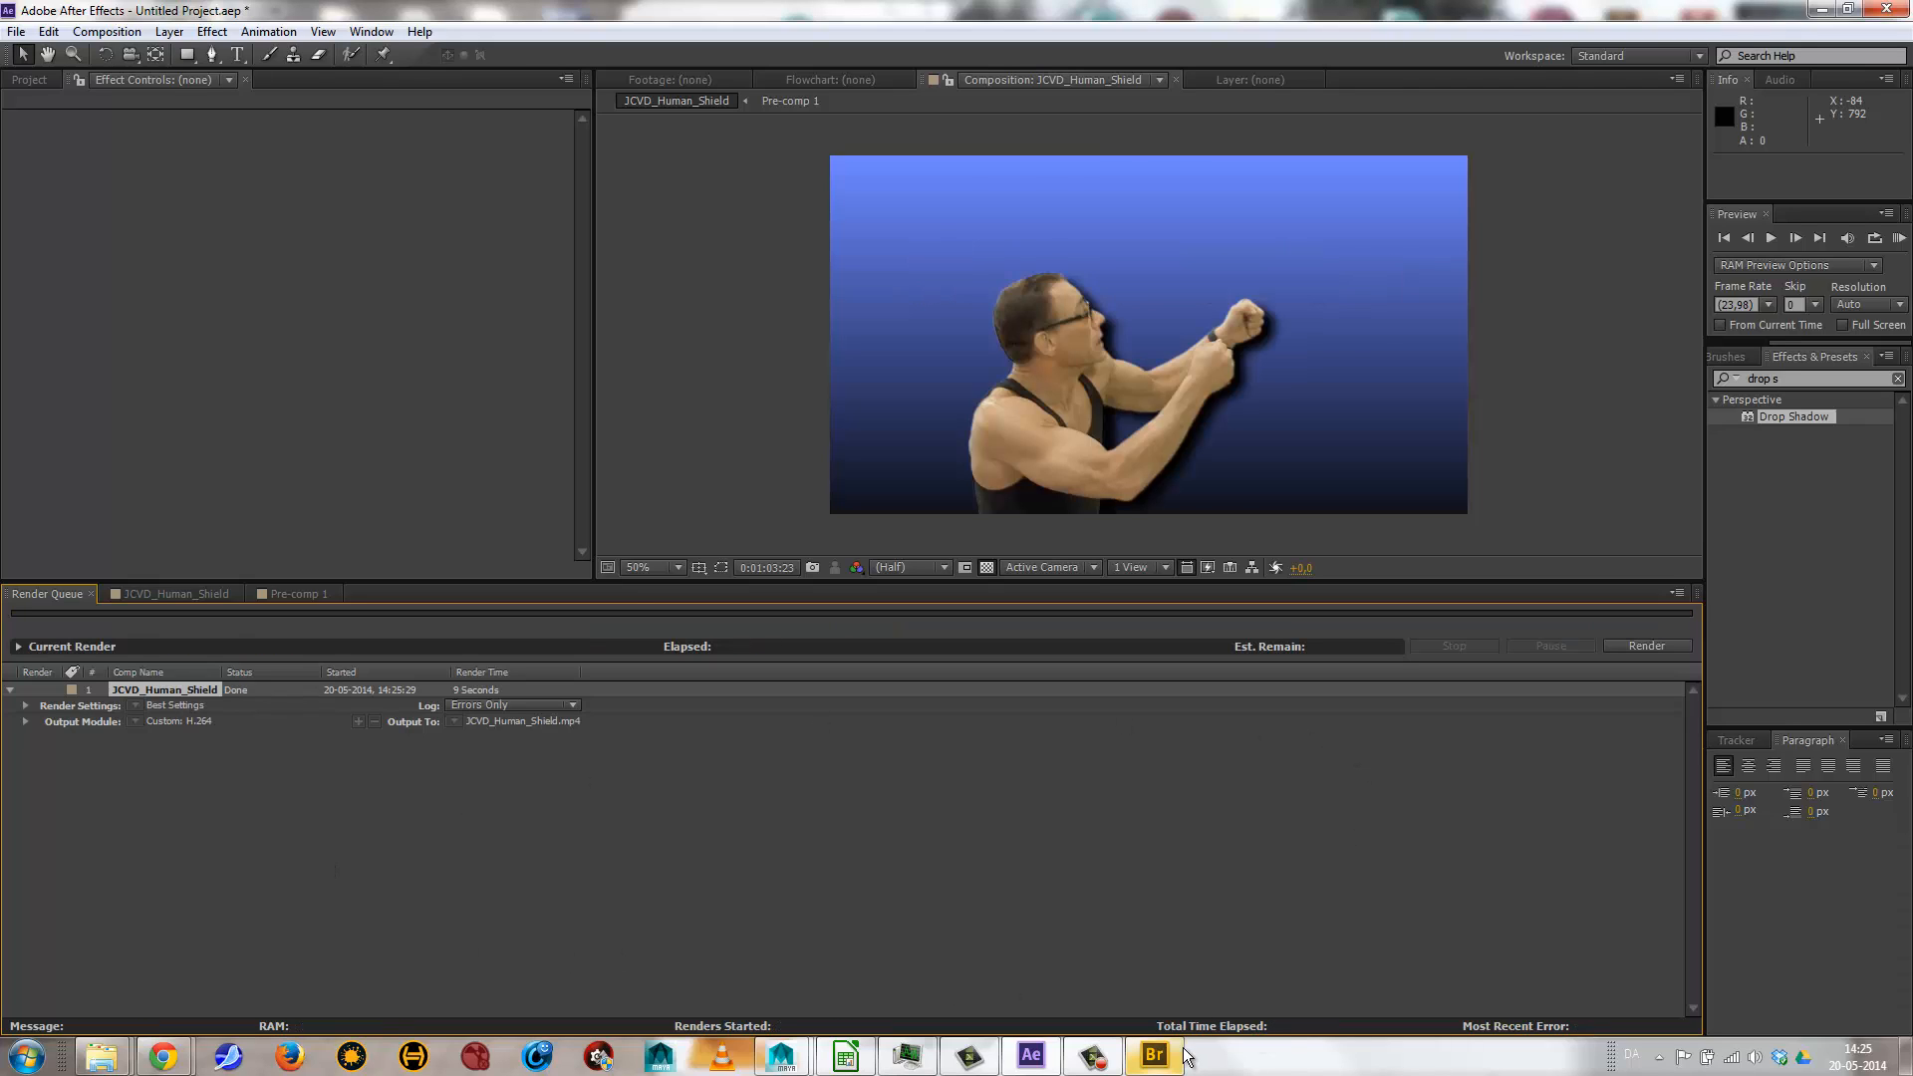
pyautogui.click(1084, 1056)
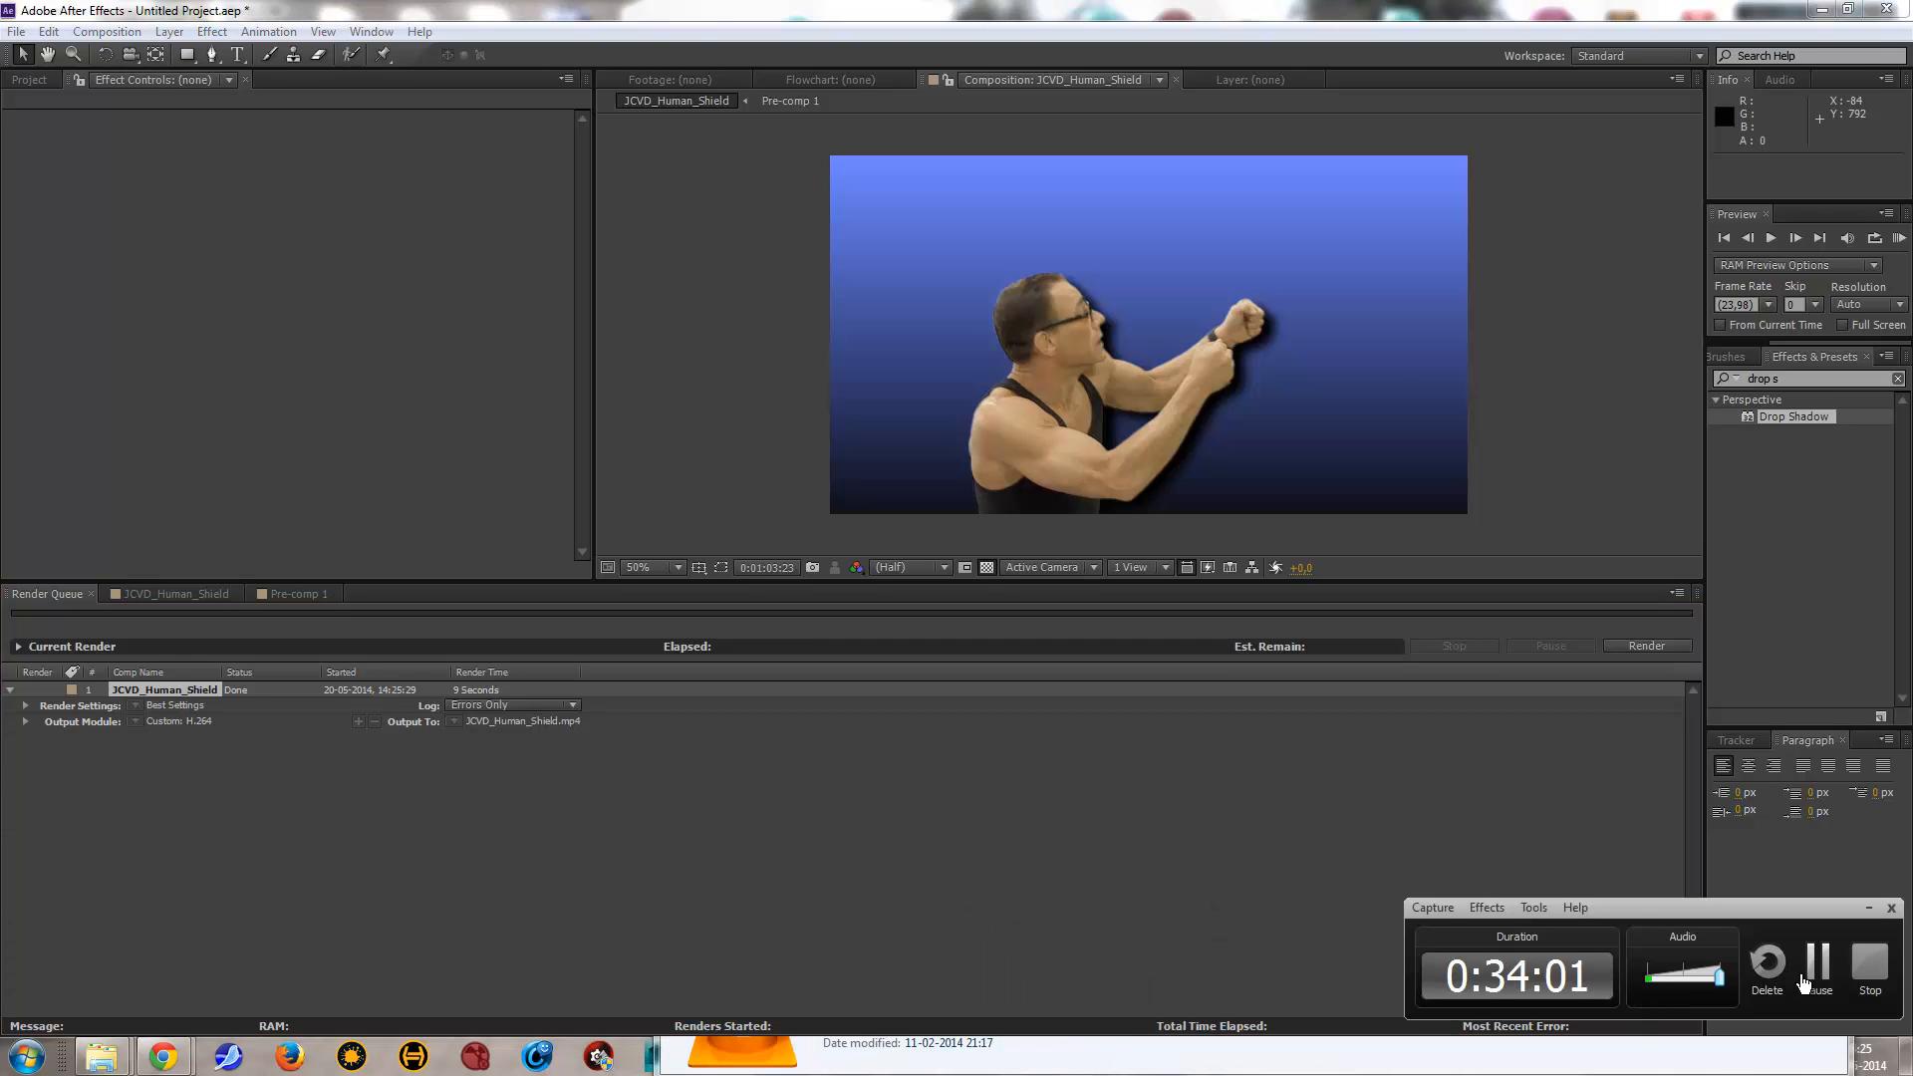
# Open the rendered JCVD_Human_Shield.mp4 from the Desktop folder and play it in VLC media player.
pyautogui.click(1816, 974)
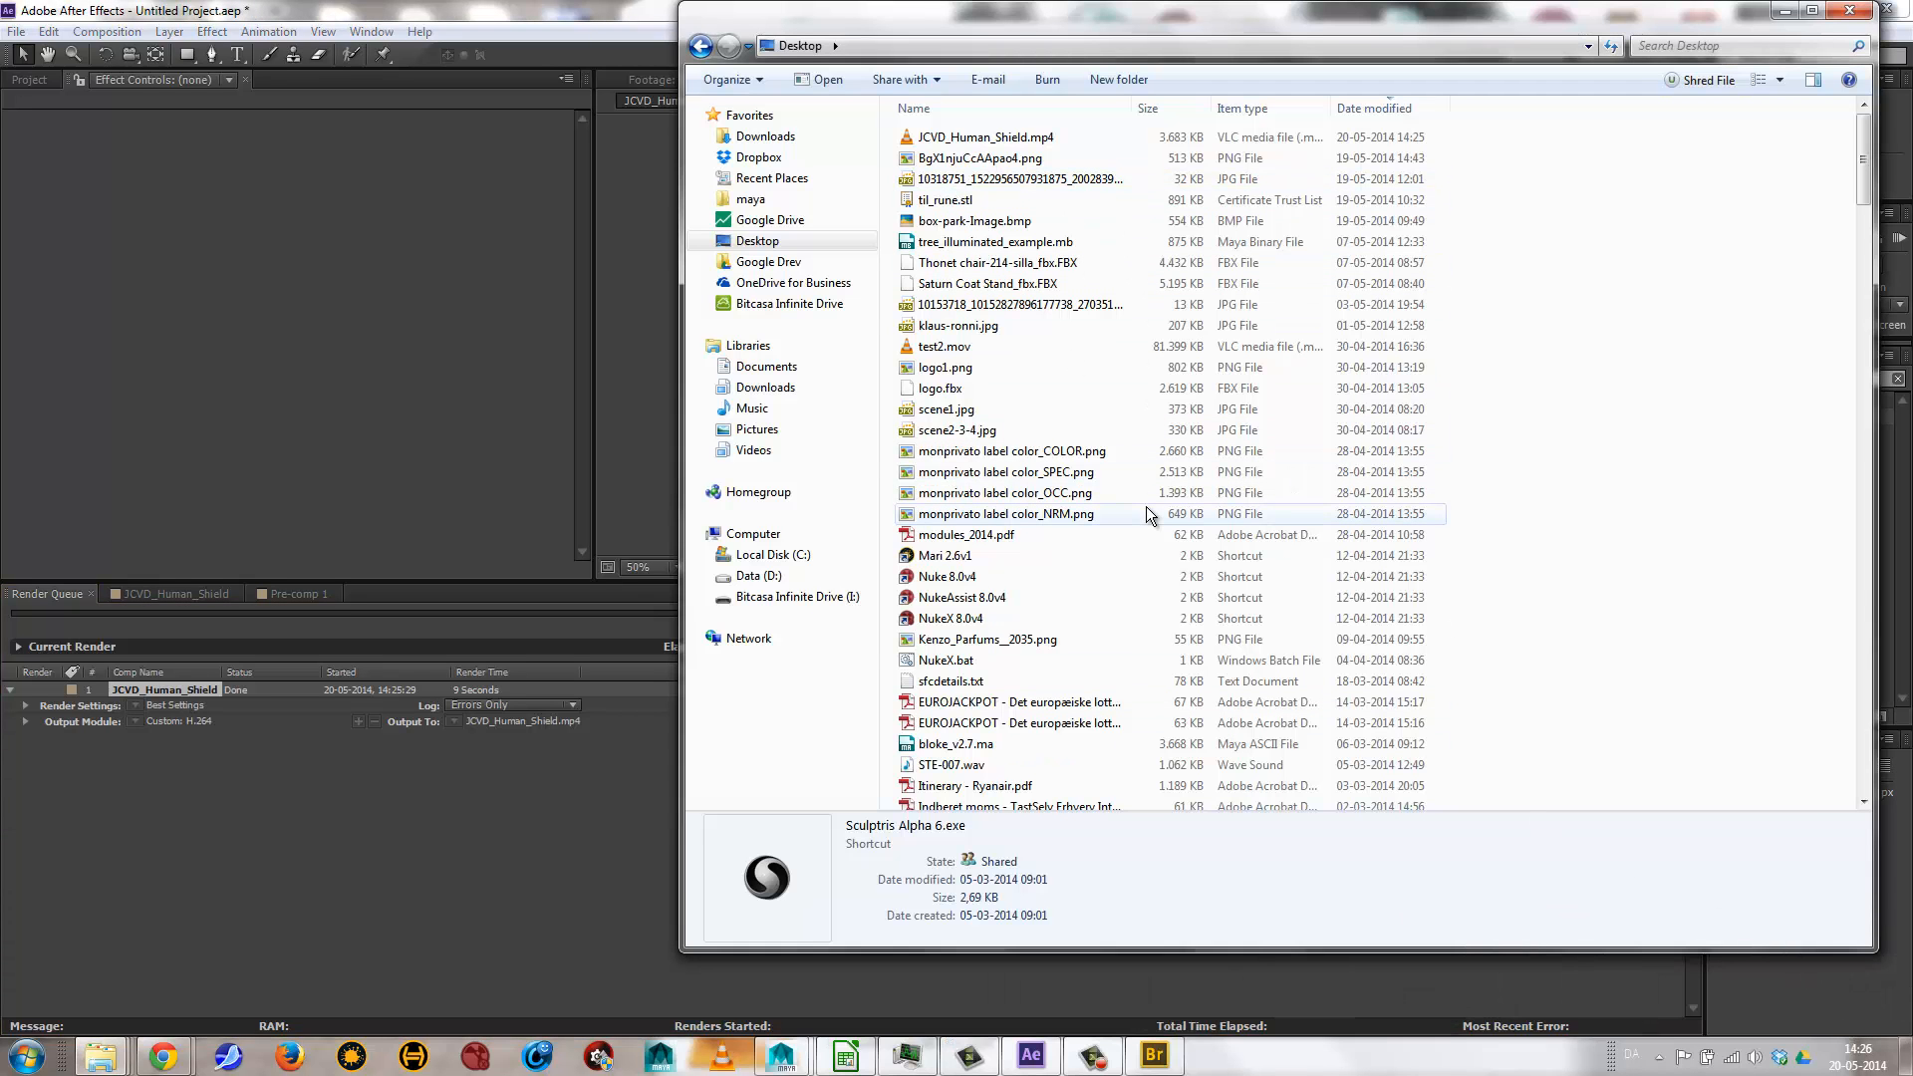
pyautogui.moveTo(909, 24); pyautogui.dragTo(797, 134)
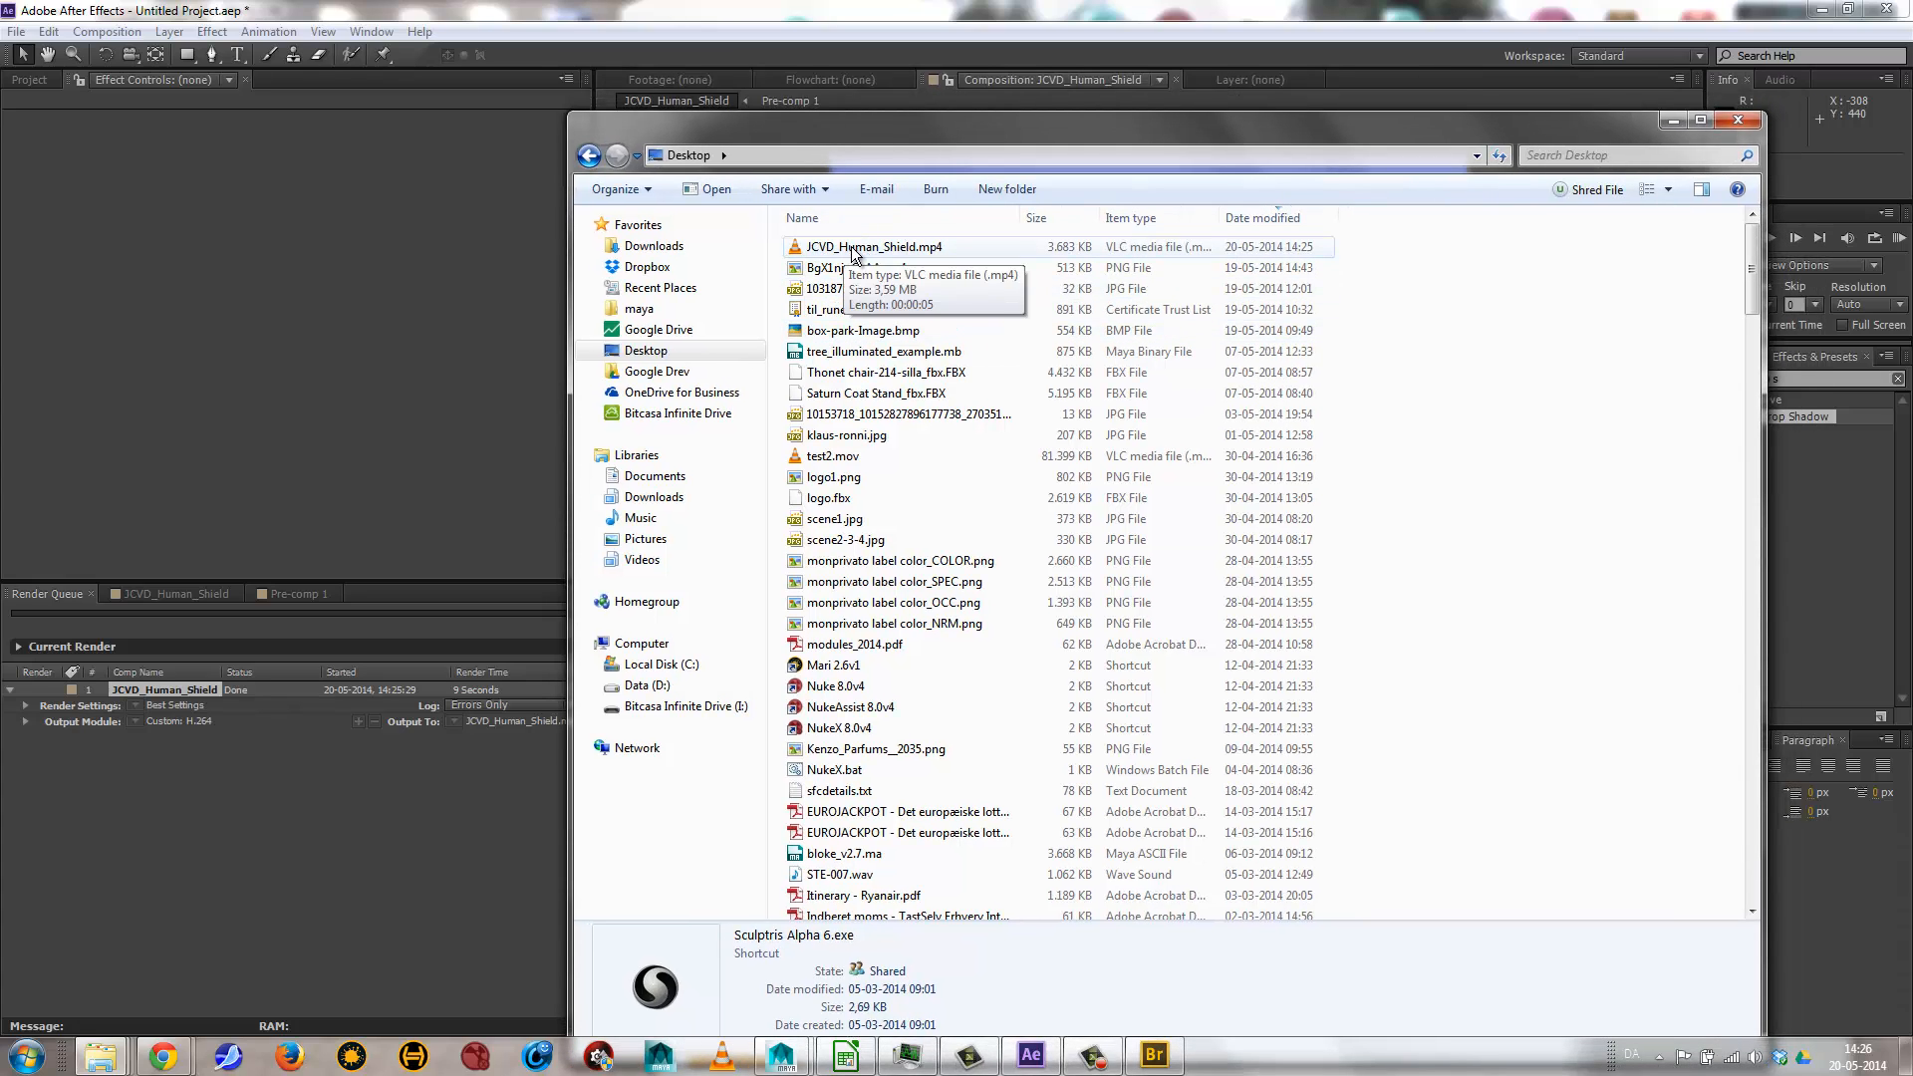
pyautogui.click(845, 250)
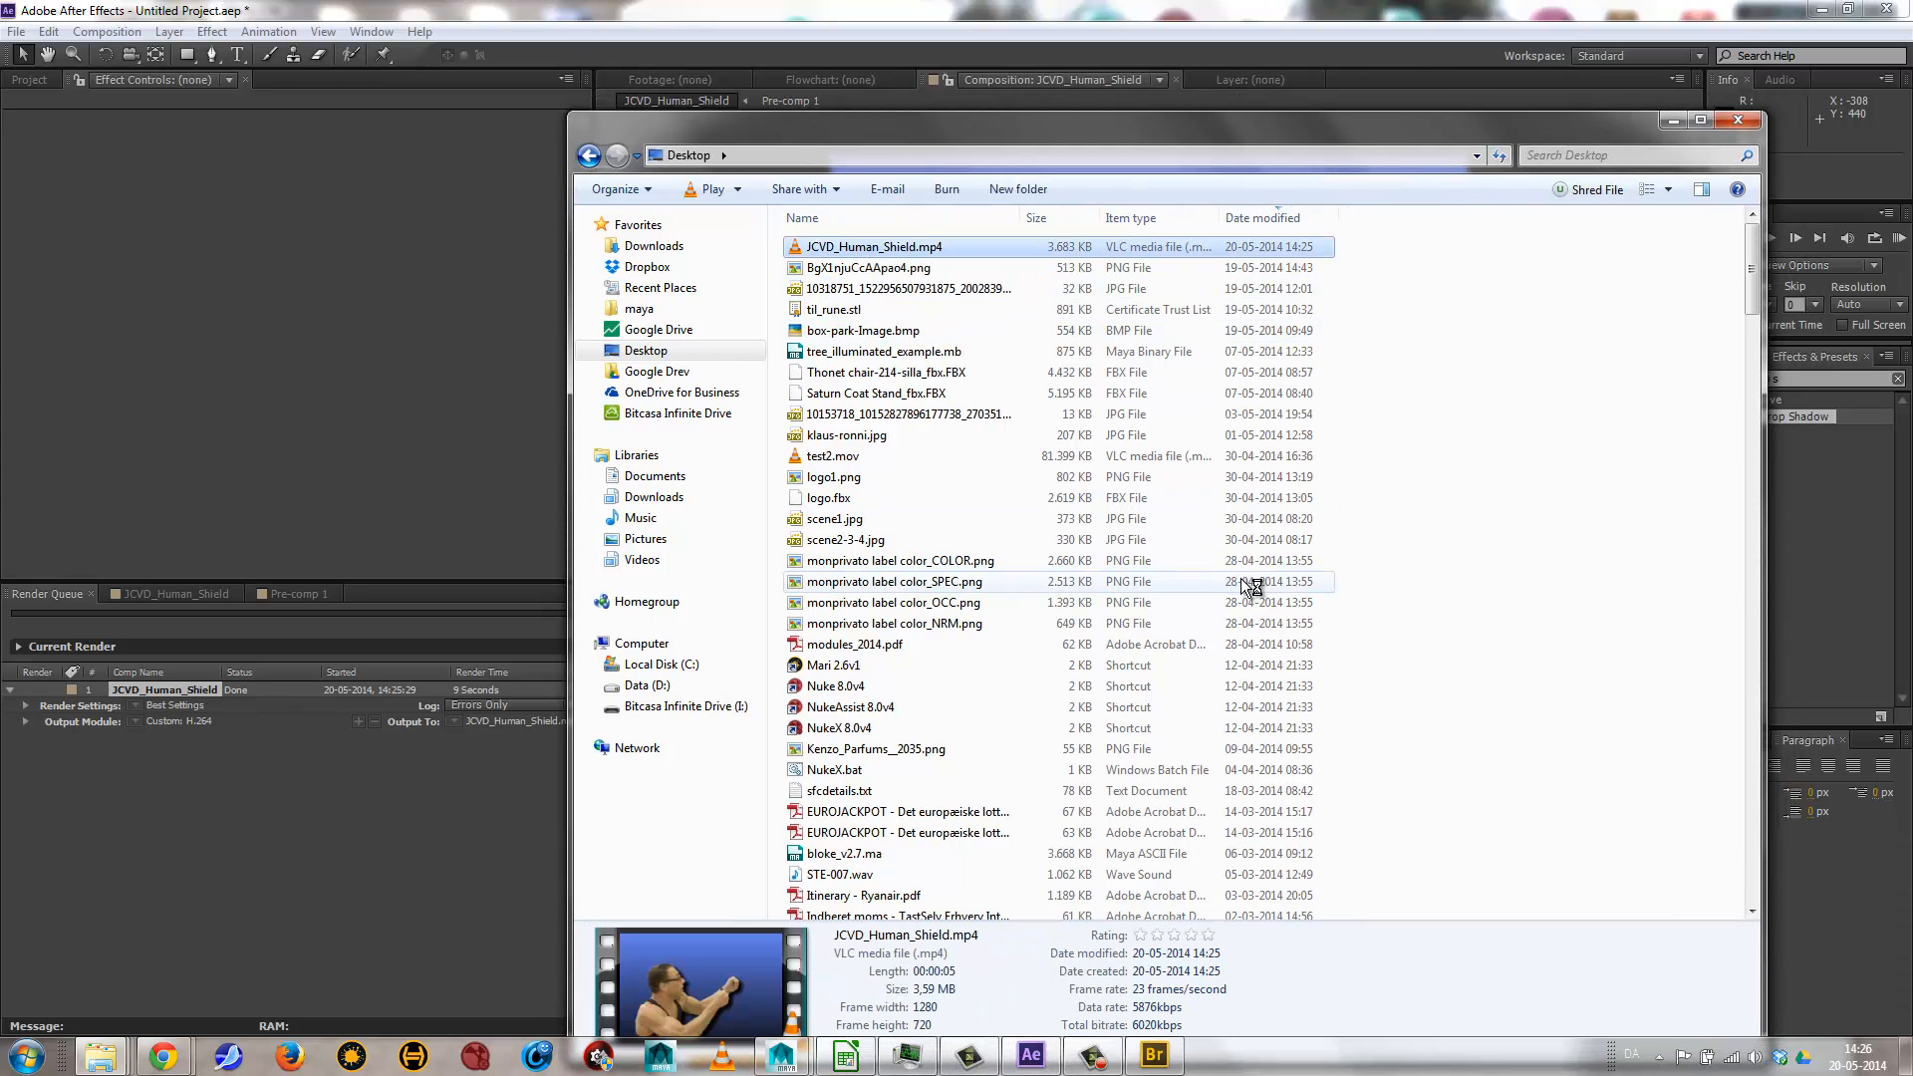
pyautogui.press('Return')
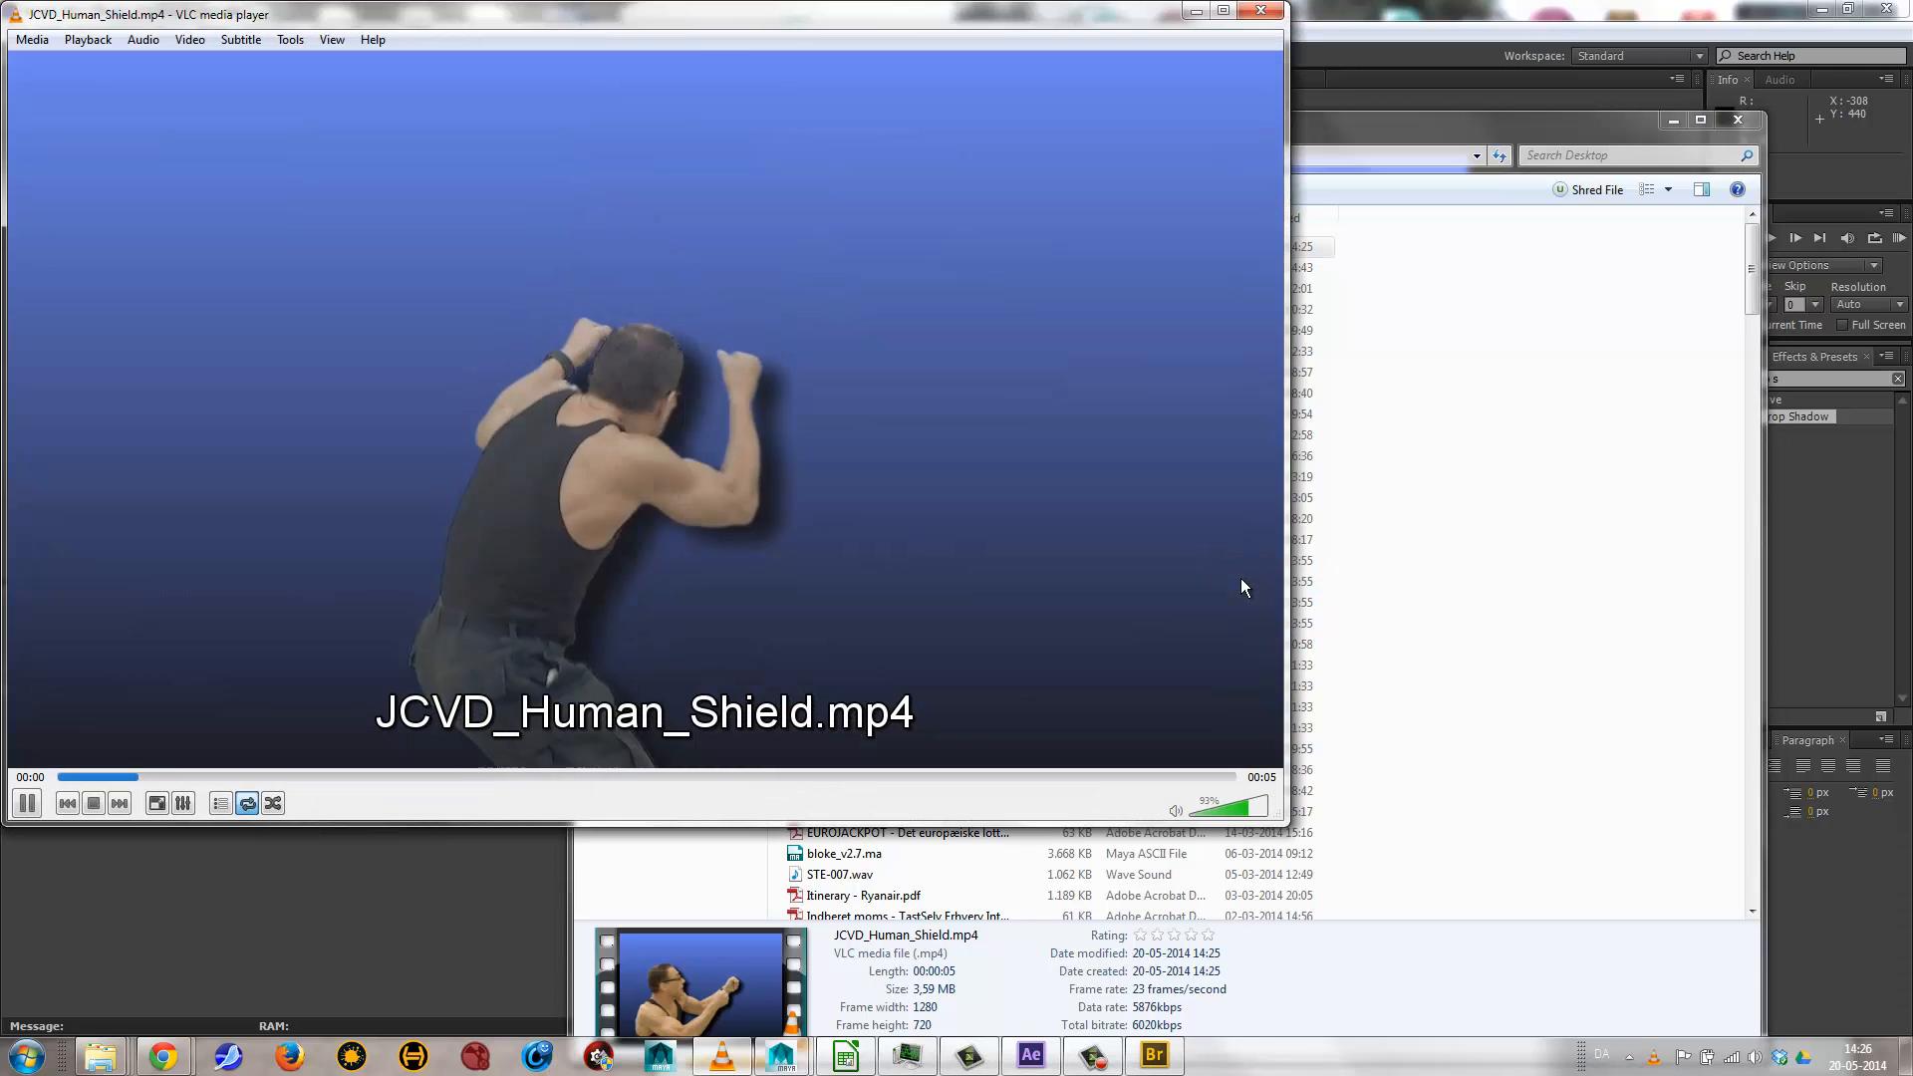
pyautogui.moveTo(693, 14); pyautogui.dragTo(987, 99)
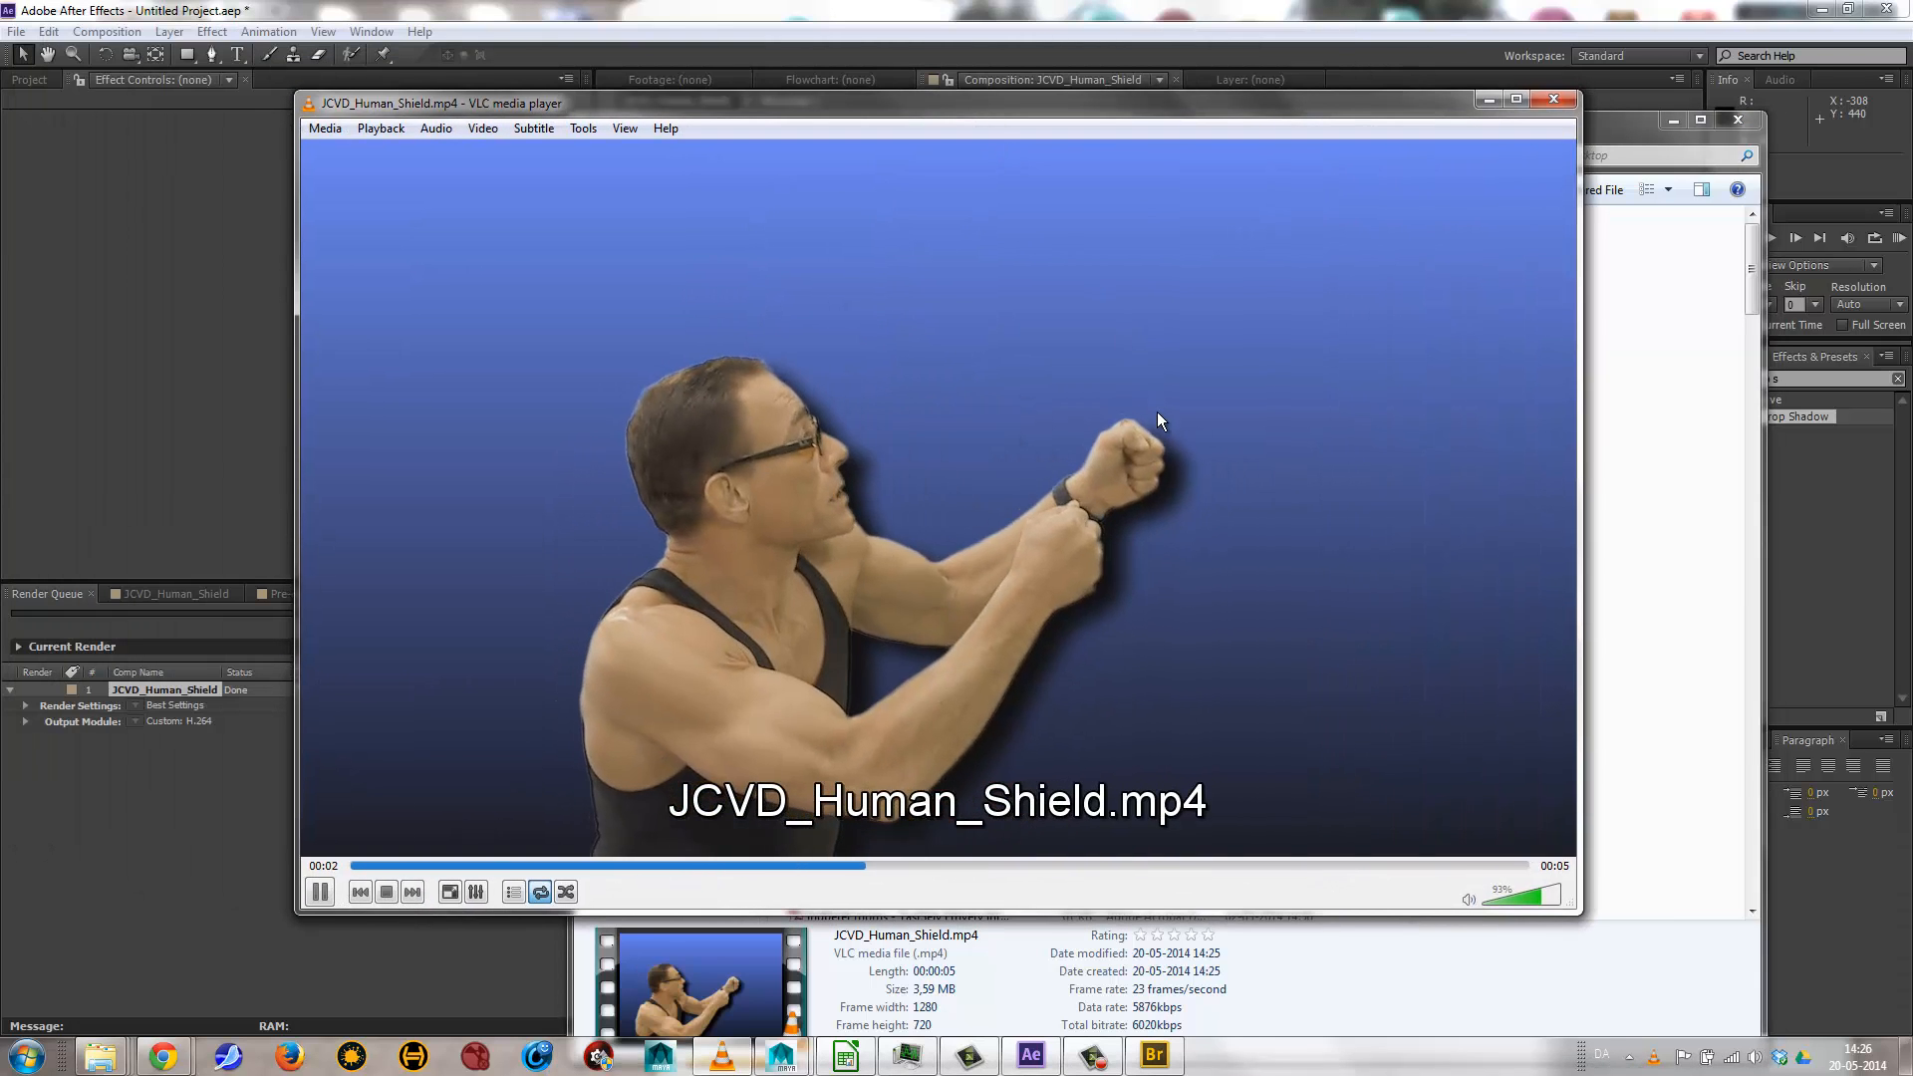
# Watch the rendered video in full screen, and close the player and the Desktop folder window to return to After Effects.
pyautogui.doubleClick(1157, 410)
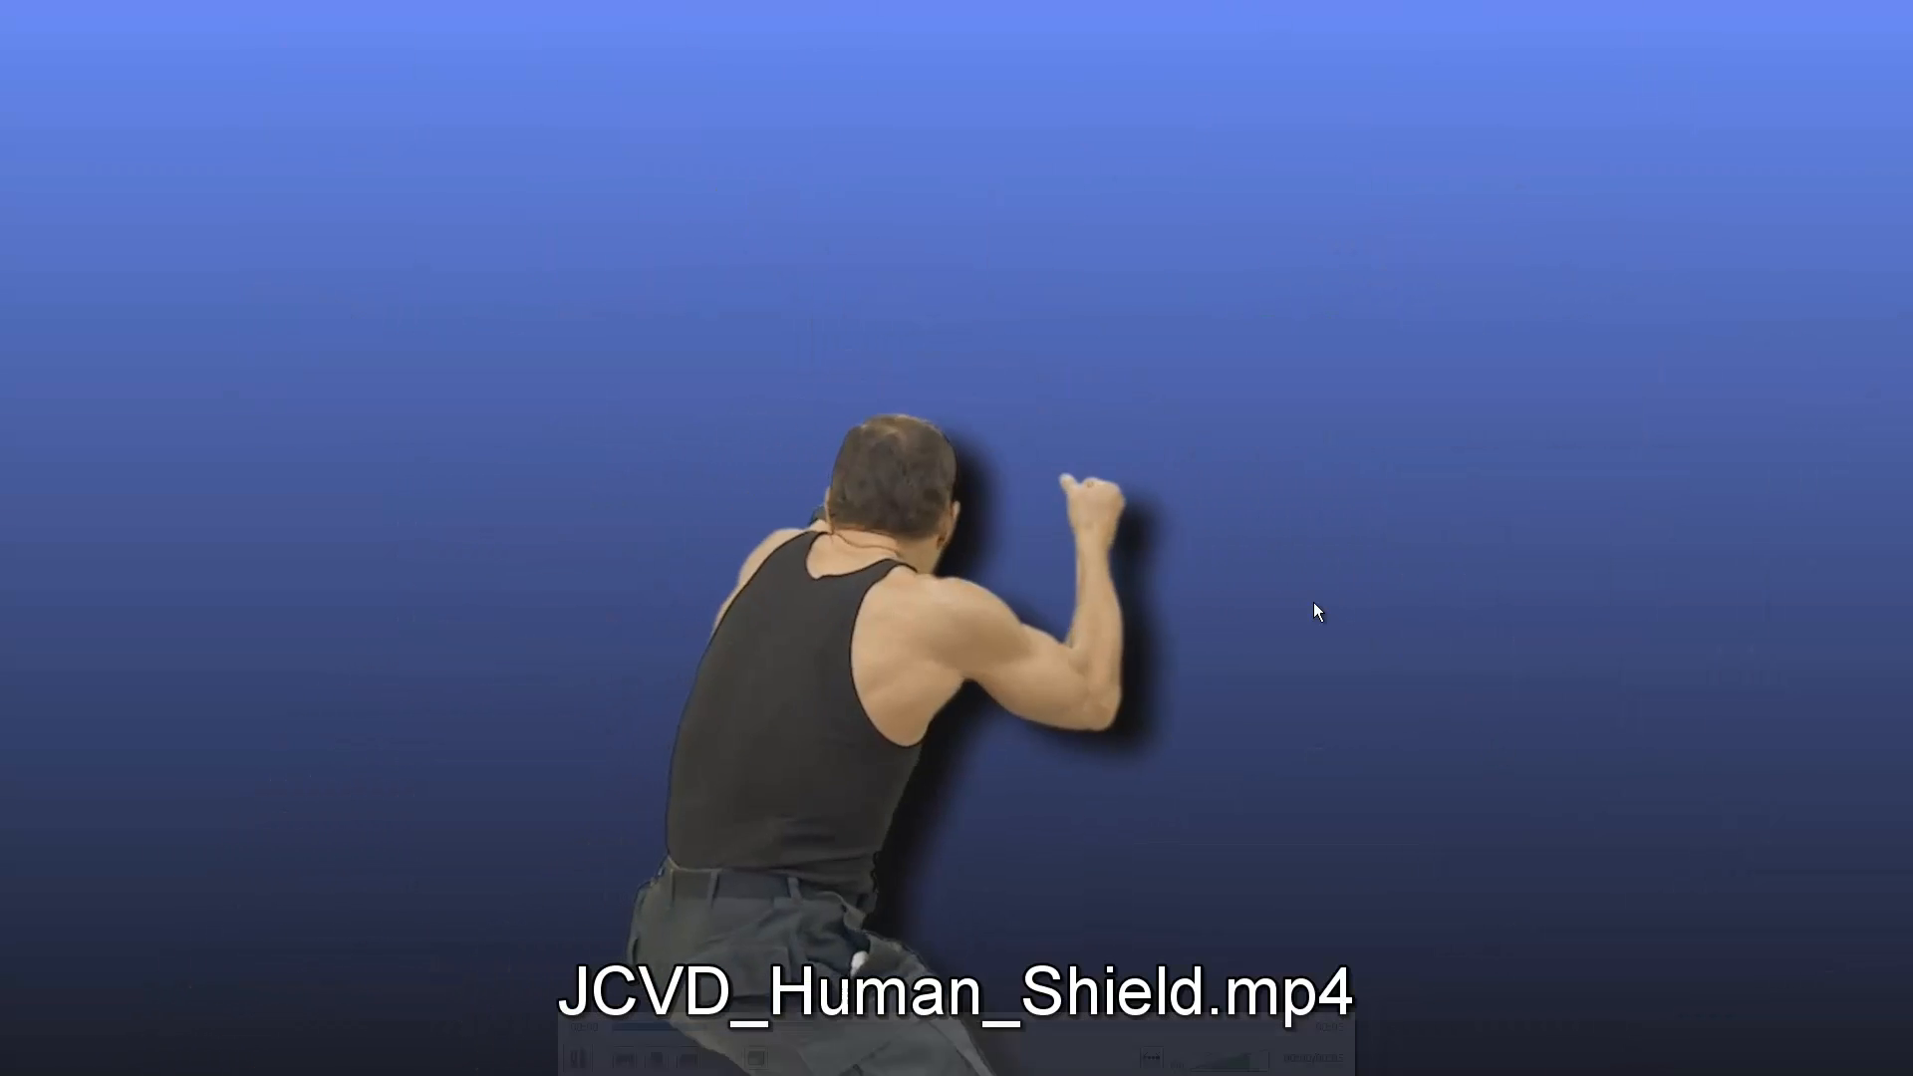
pyautogui.doubleClick(1314, 604)
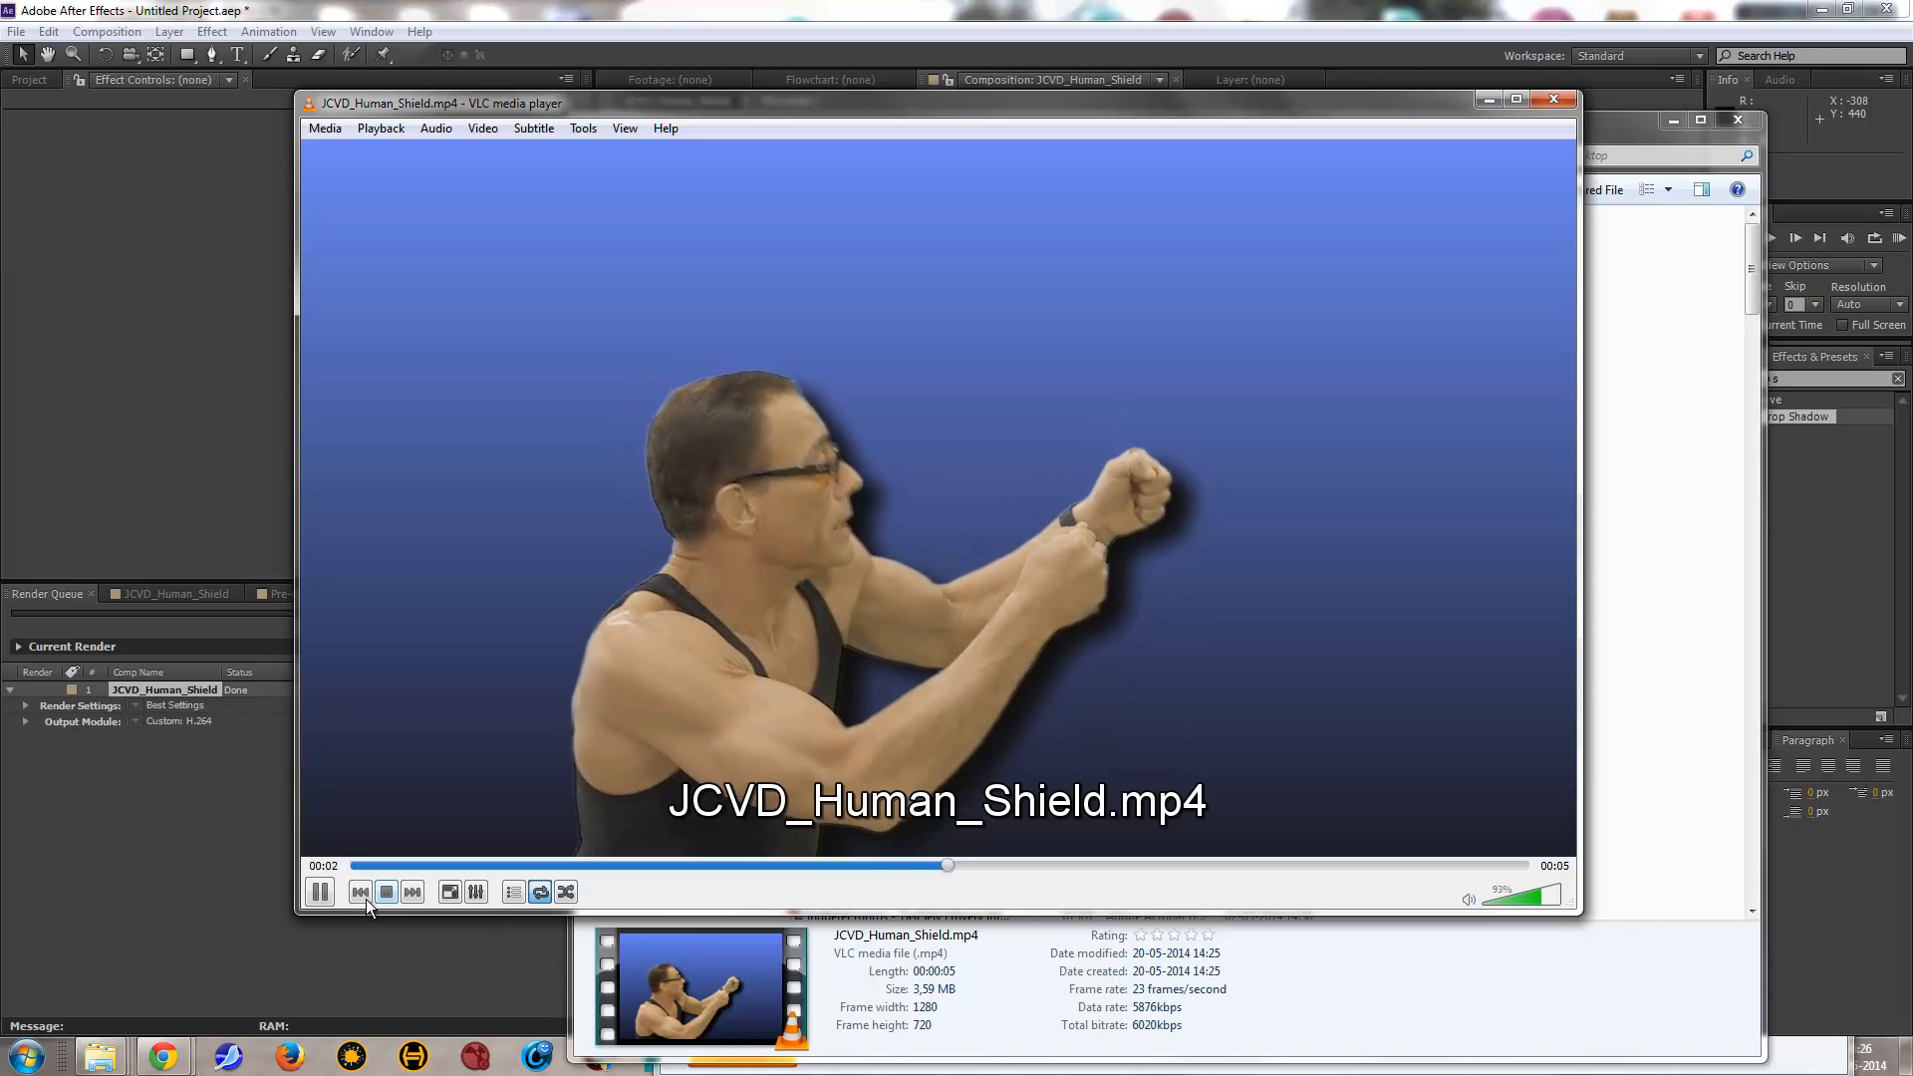
pyautogui.click(320, 892)
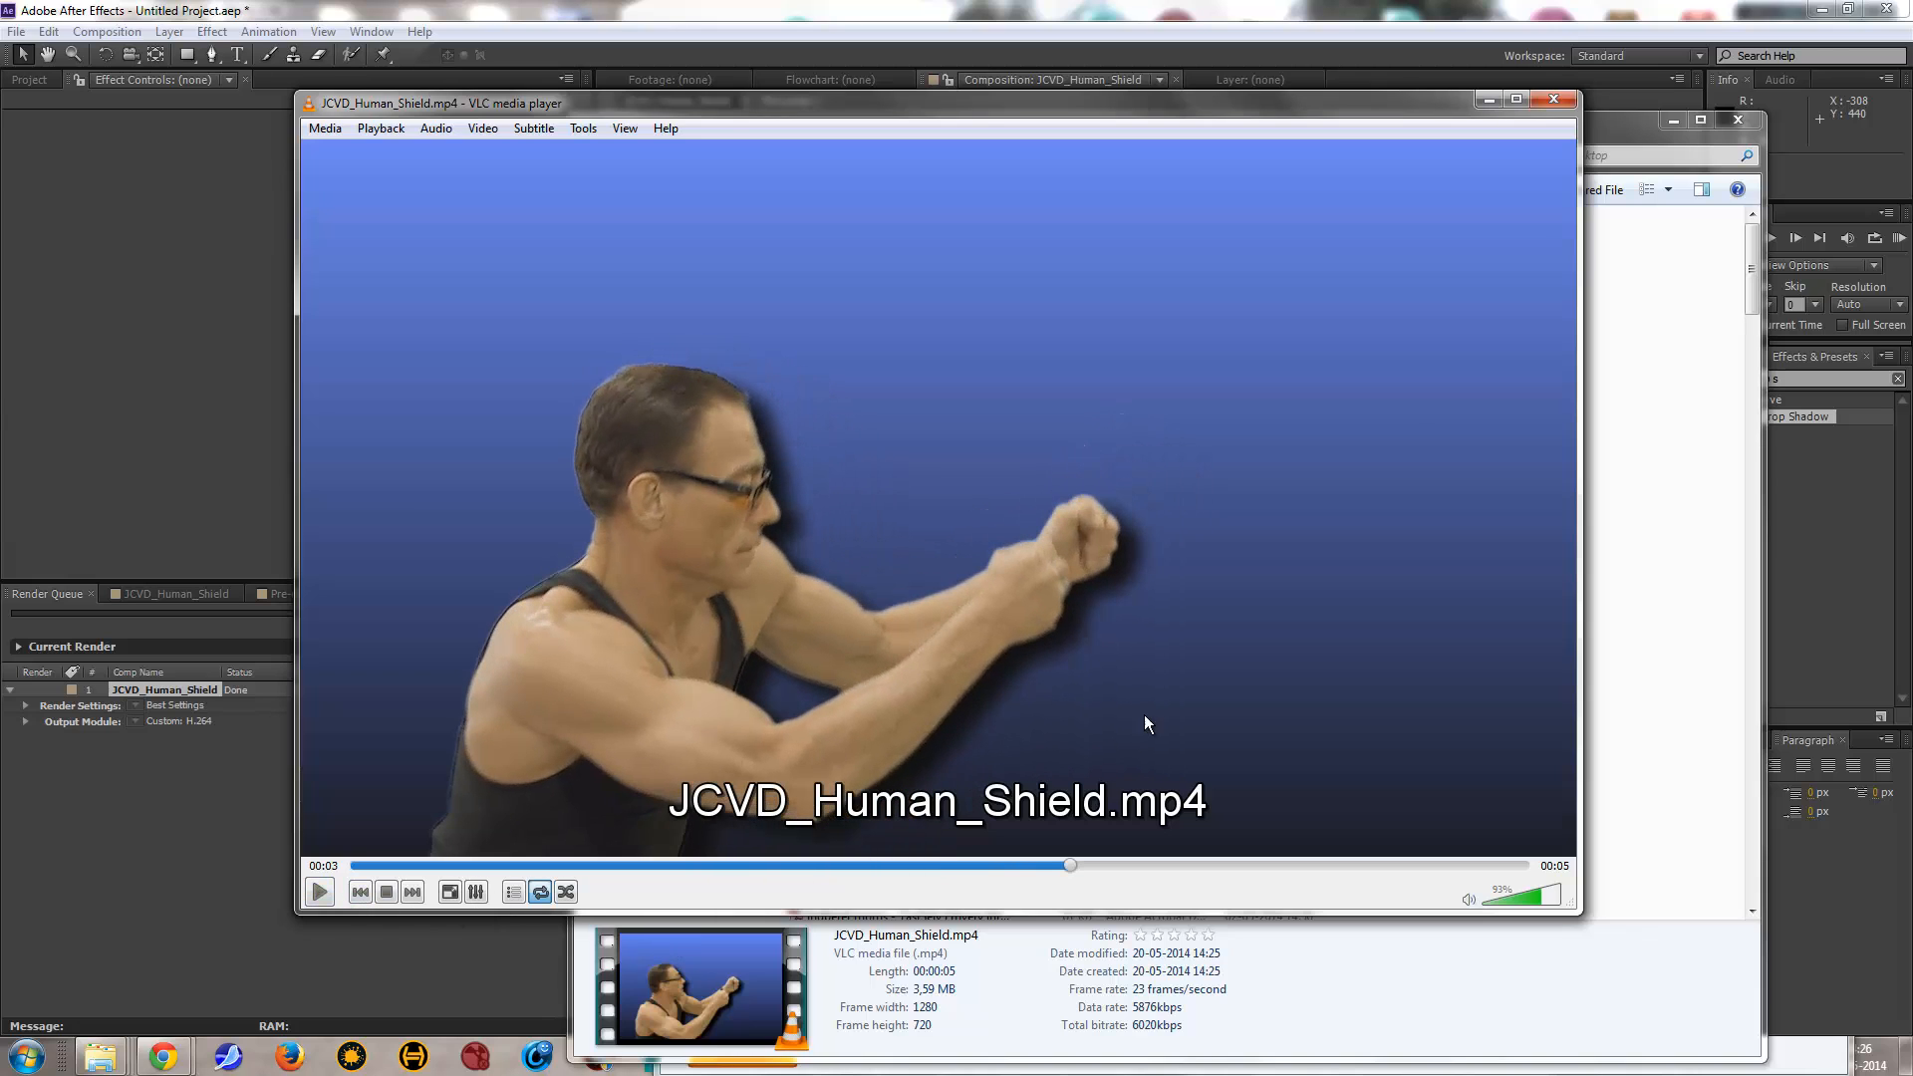
pyautogui.click(1552, 100)
pyautogui.moveTo(1529, 133); pyautogui.dragTo(1332, 751)
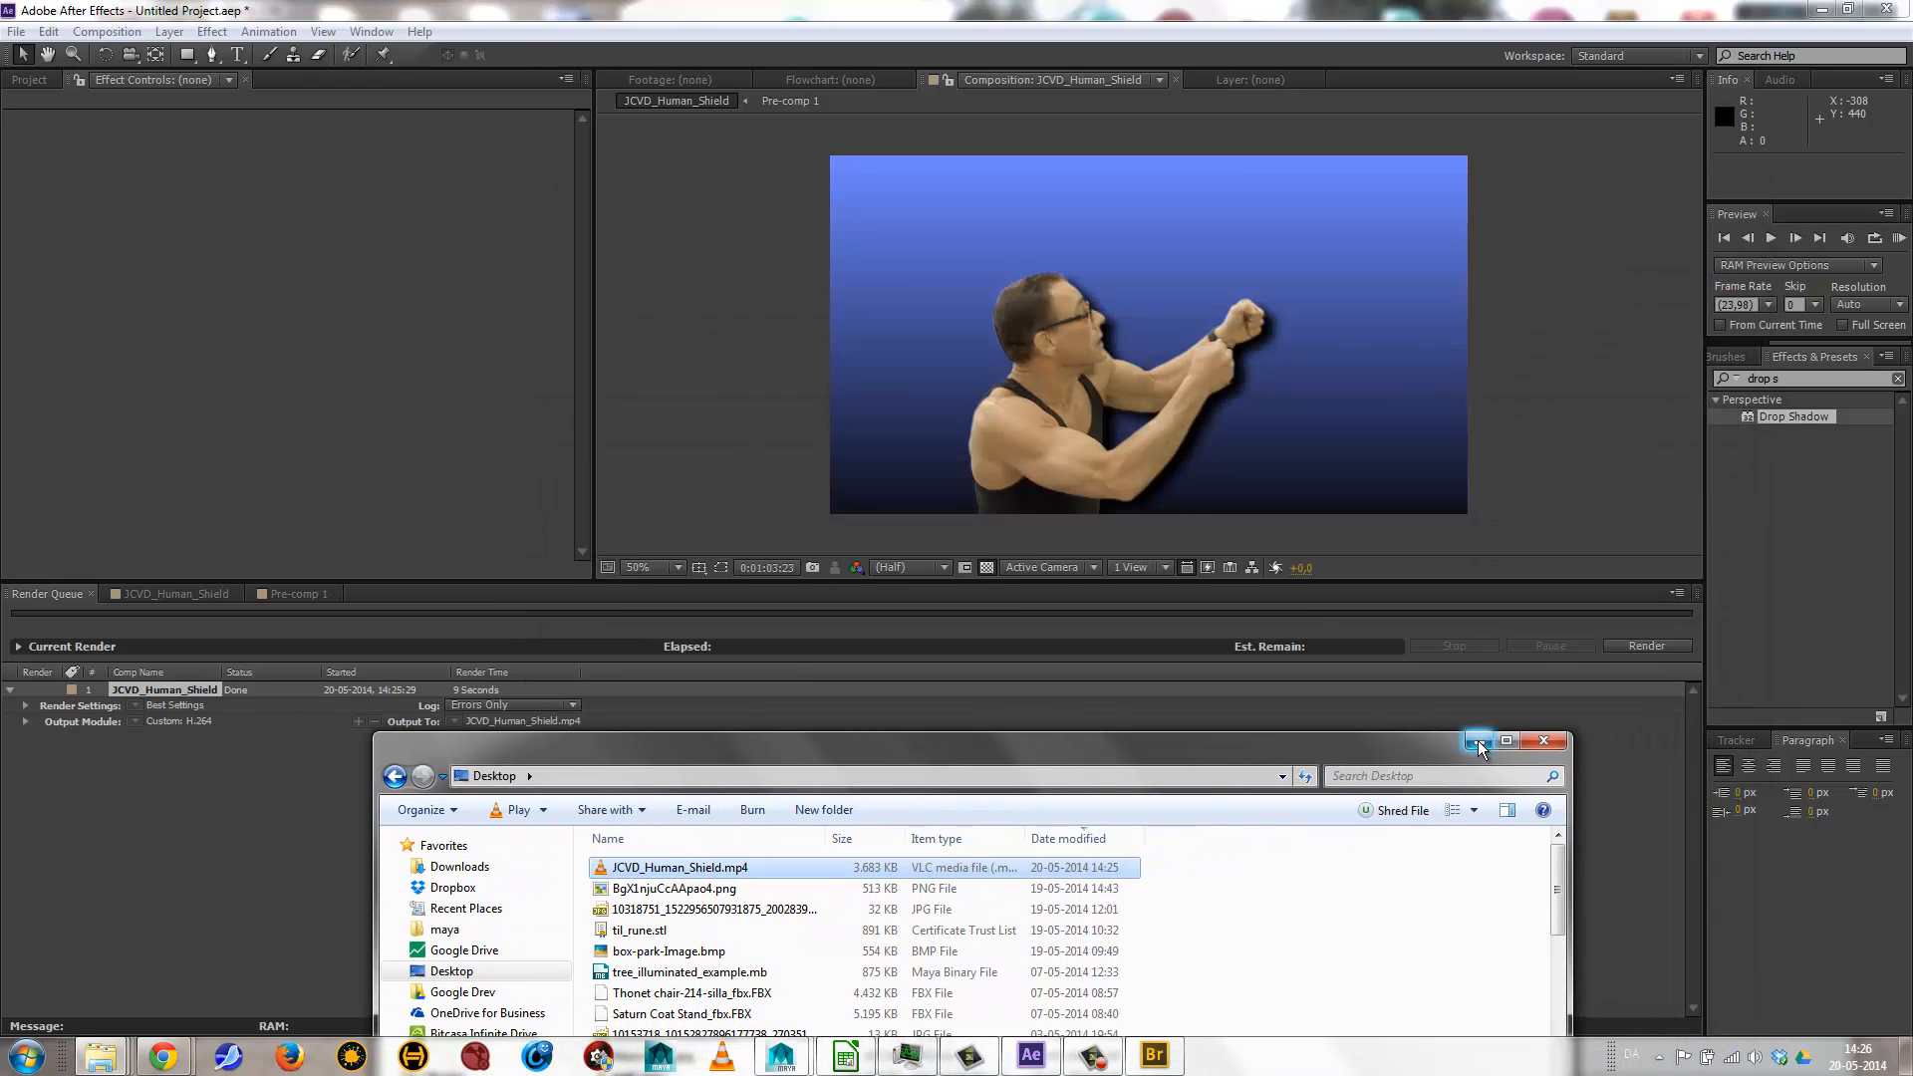
pyautogui.click(1543, 743)
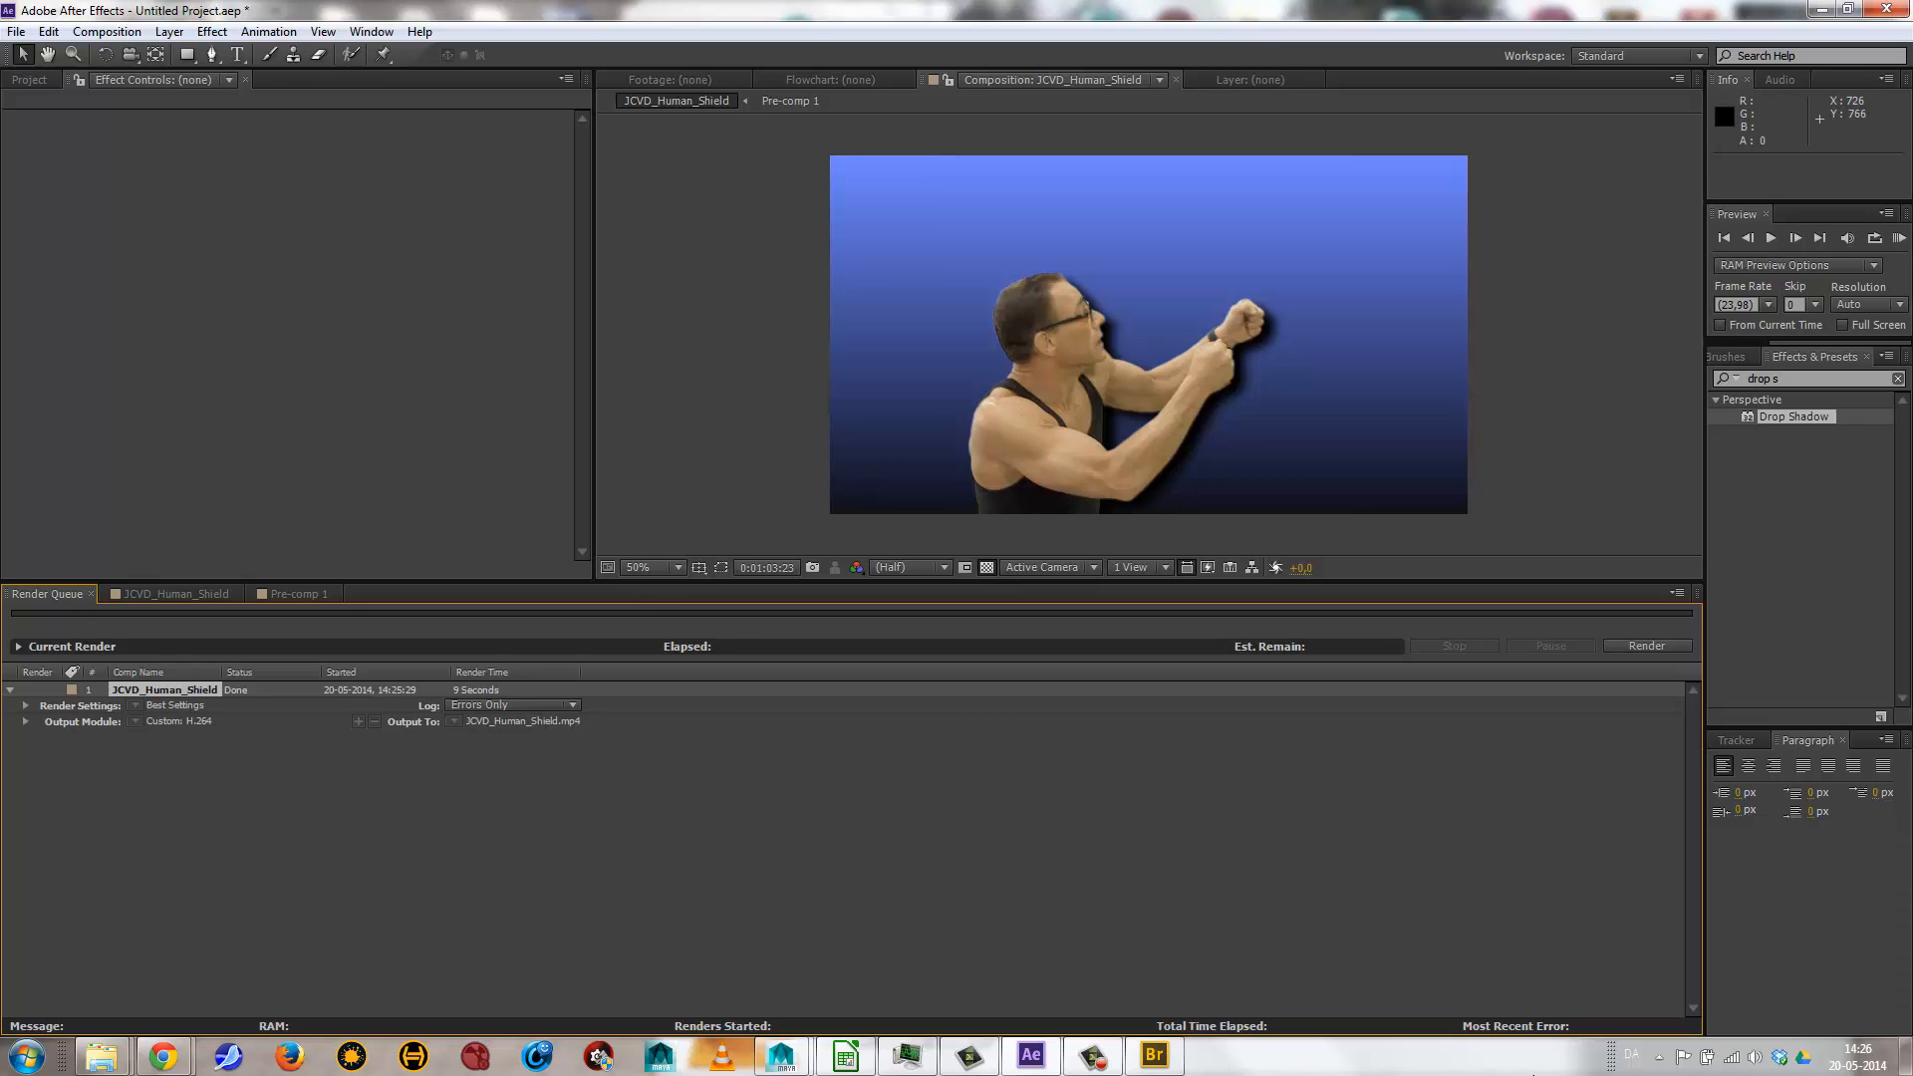
pyautogui.click(1148, 1053)
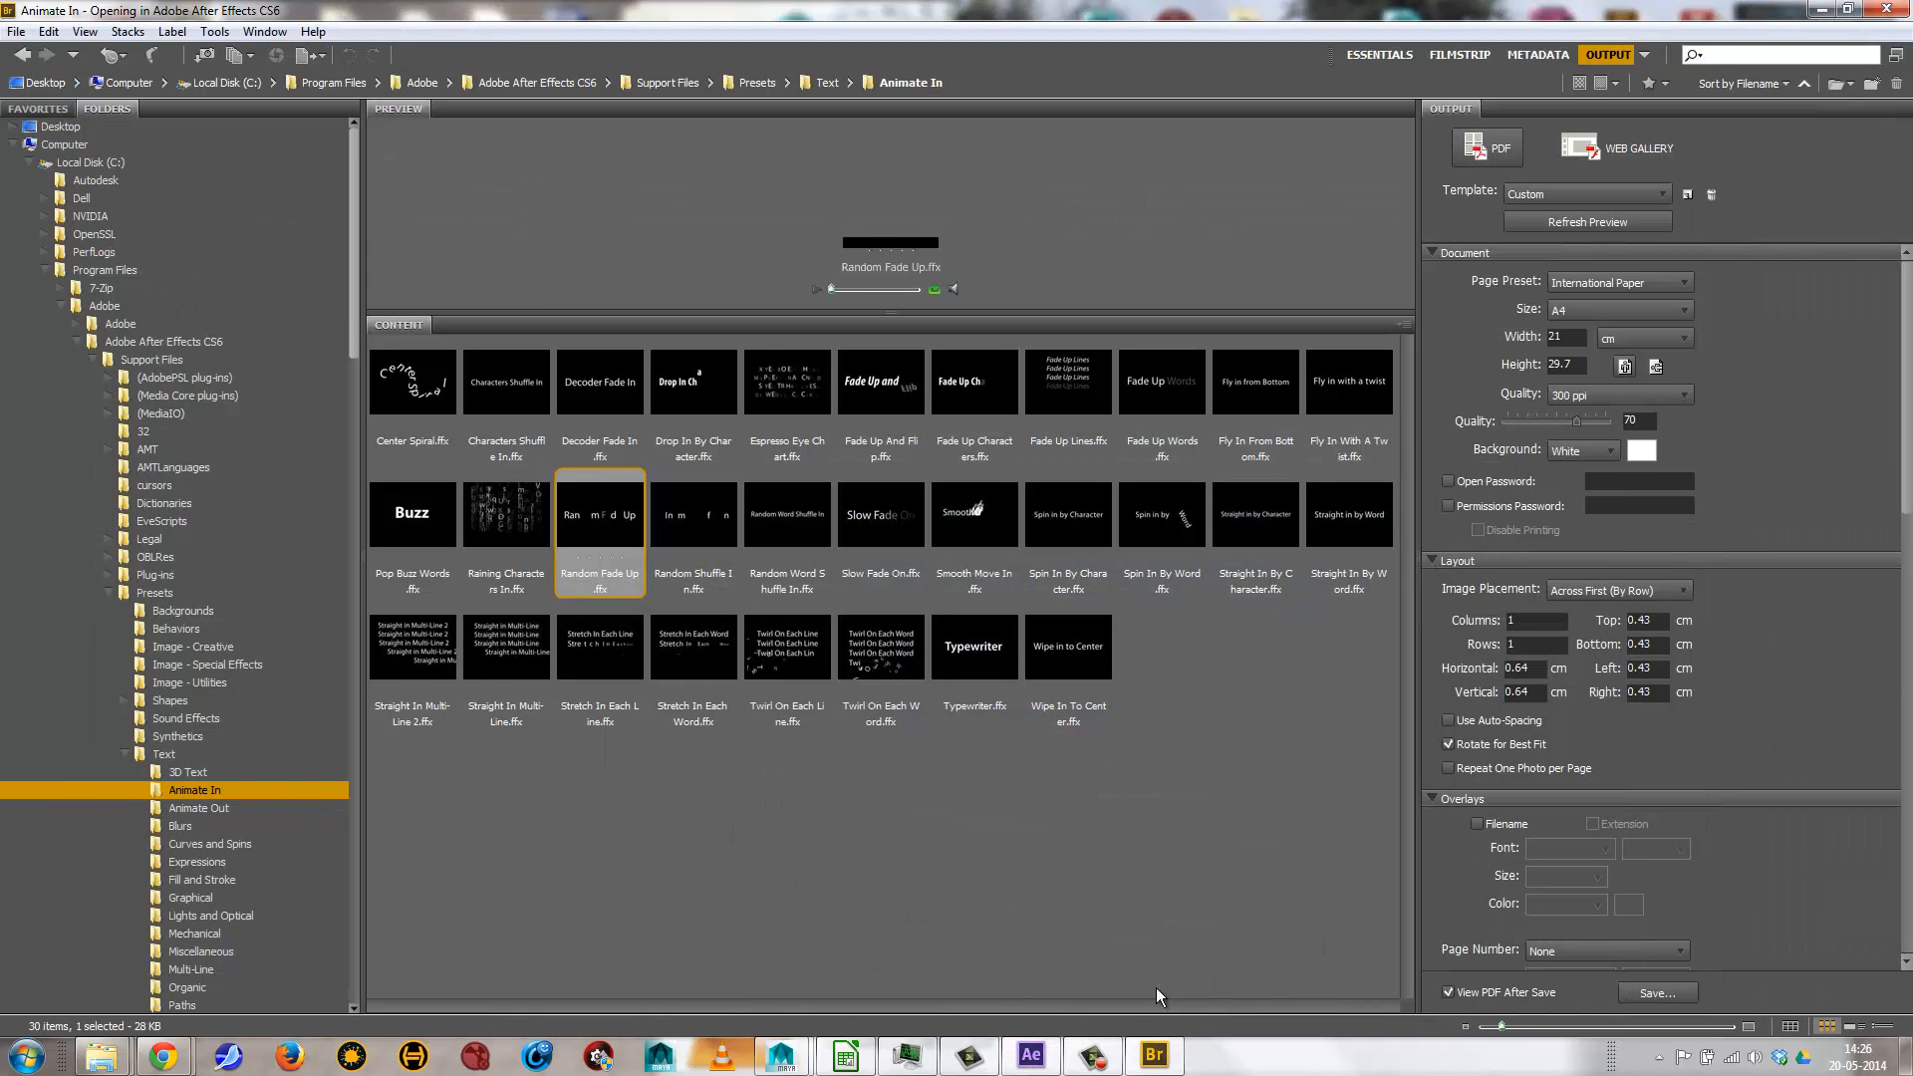
pyautogui.click(1078, 1060)
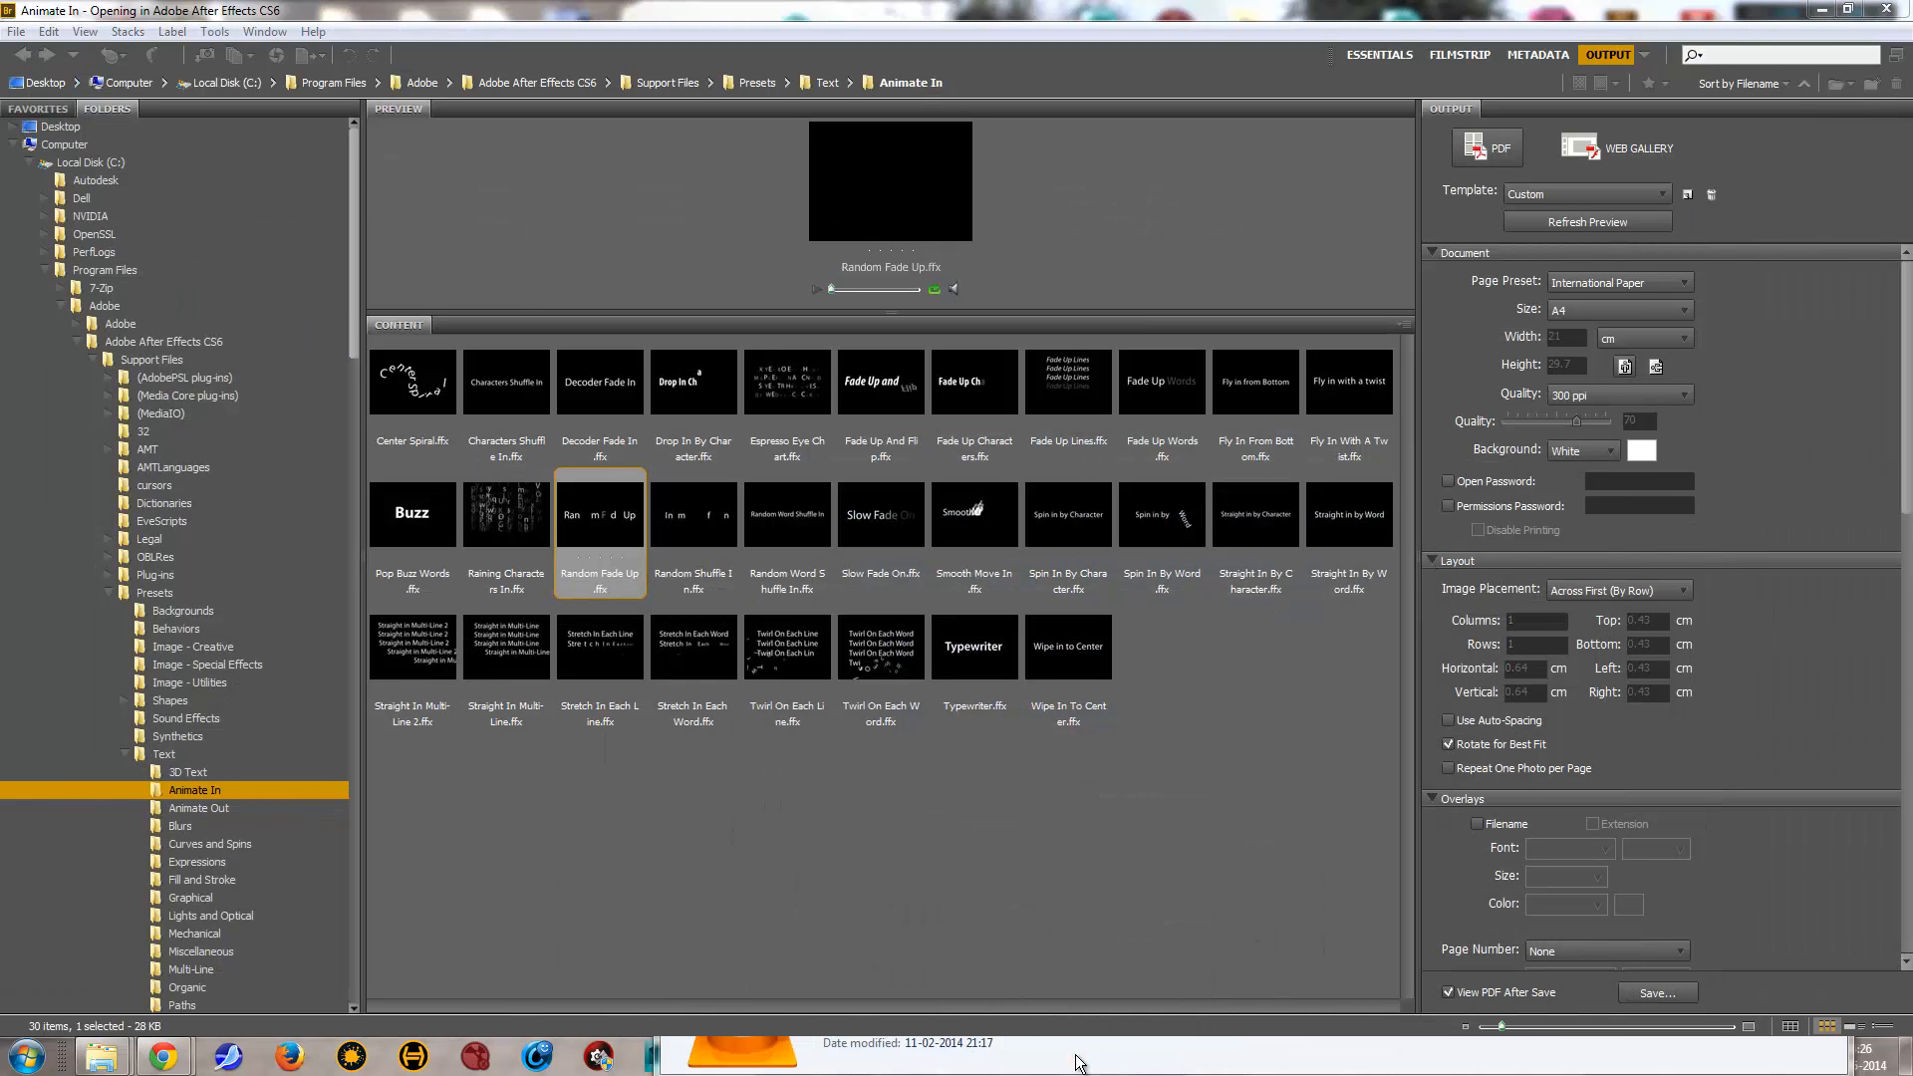